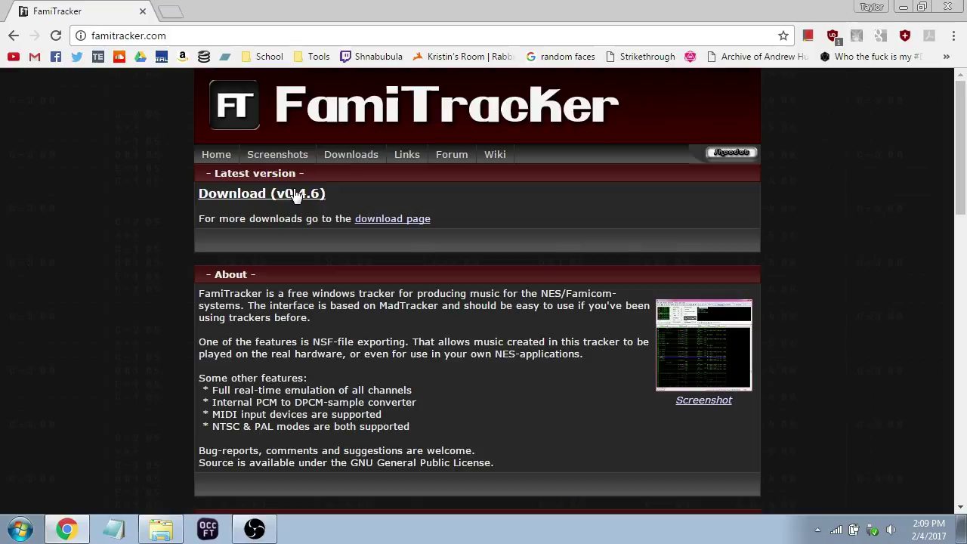
# Switch from the FamiTracker website to 0CC-FamiTracker with a blank module open
pyautogui.scroll(-5, 296, 194)
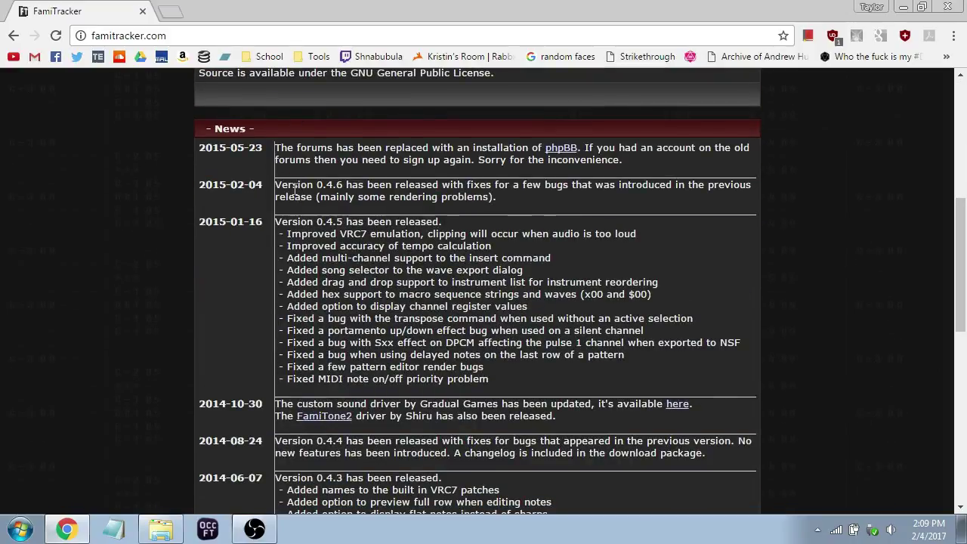
pyautogui.hotkey('alt', 'Tab')
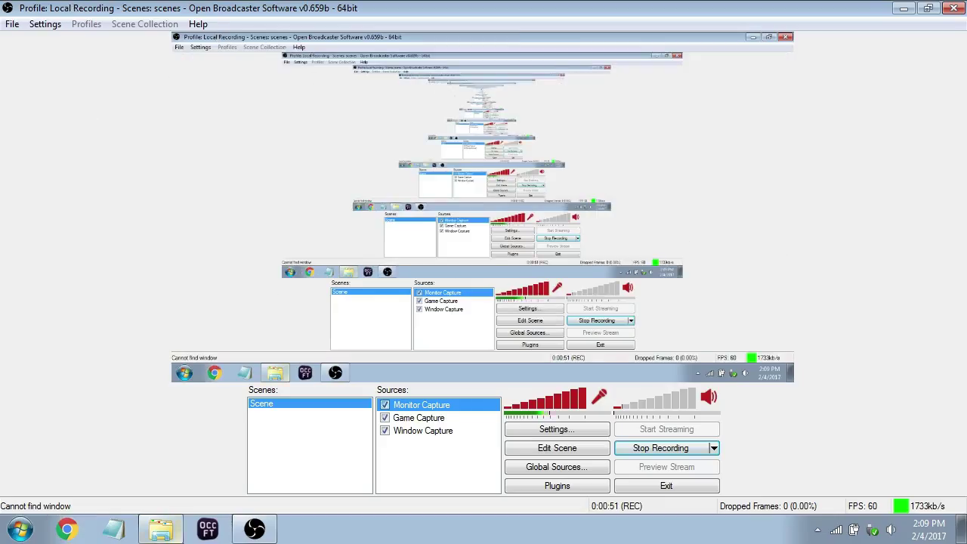
pyautogui.click(208, 529)
pyautogui.click(254, 530)
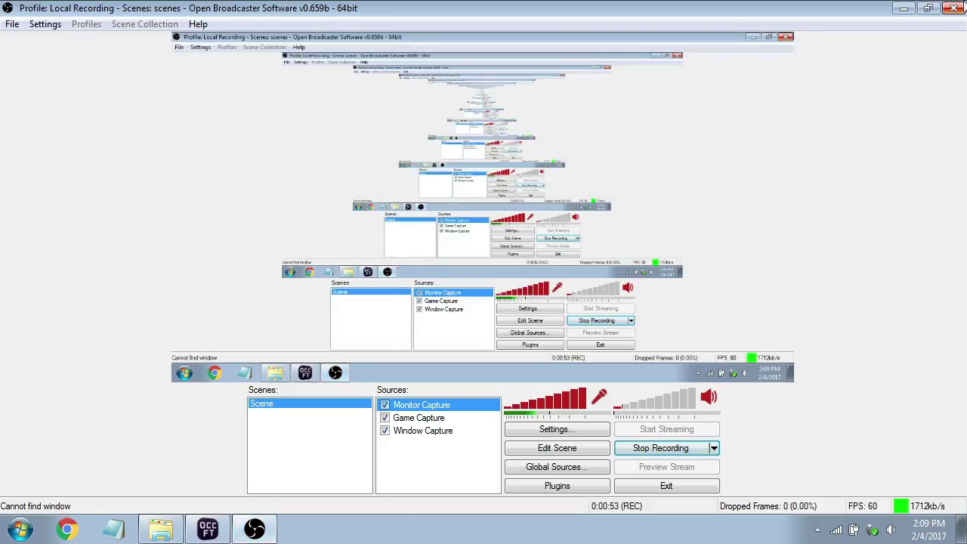
pyautogui.click(255, 530)
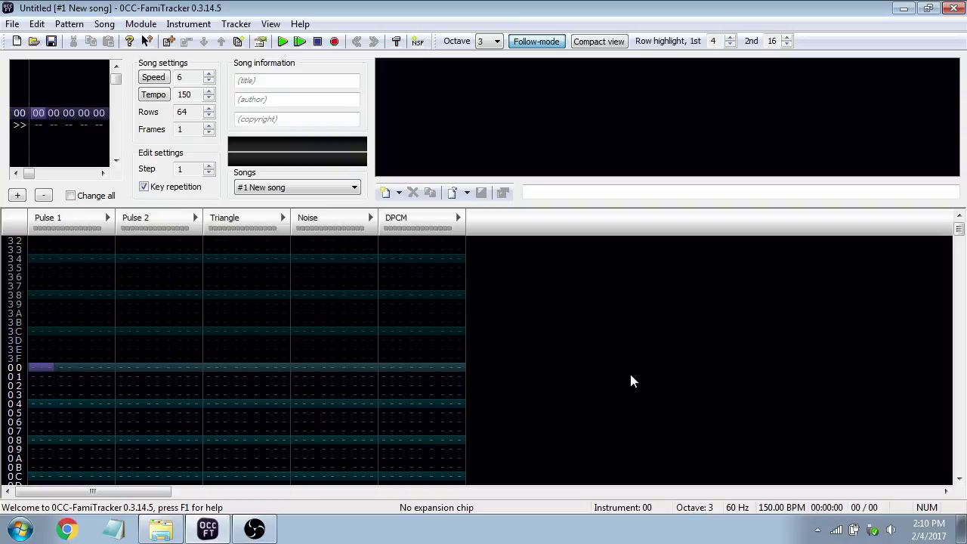
# Play the empty pattern and look through the Pulse 1, Pulse 2, Triangle and Noise channels in turn
pyautogui.press('Return')
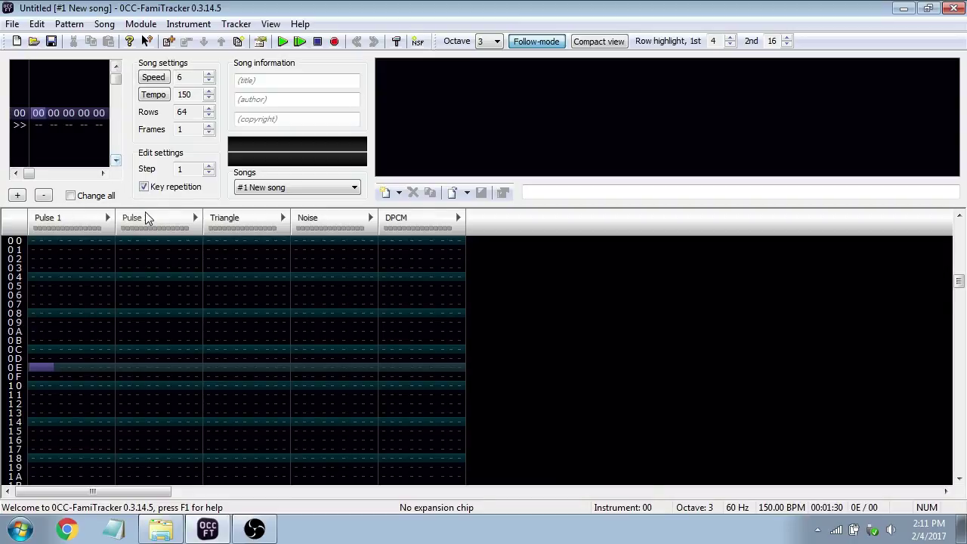
pyautogui.scroll(5, 42, 266)
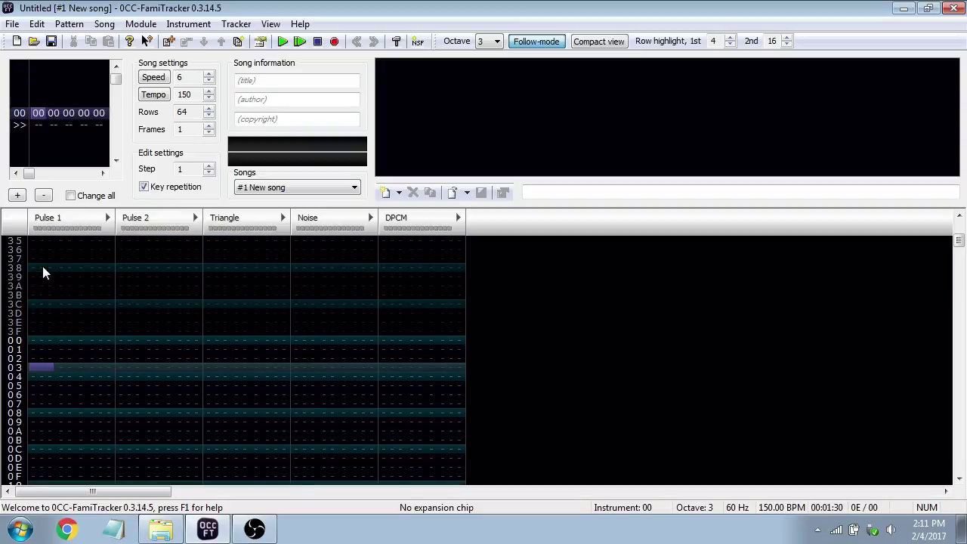
pyautogui.scroll(-1, 39, 344)
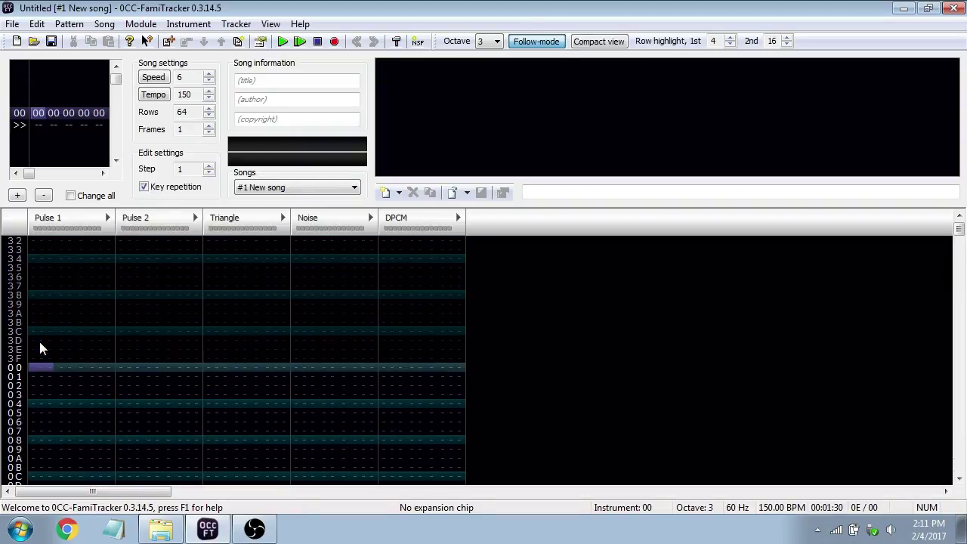
pyautogui.click(126, 367)
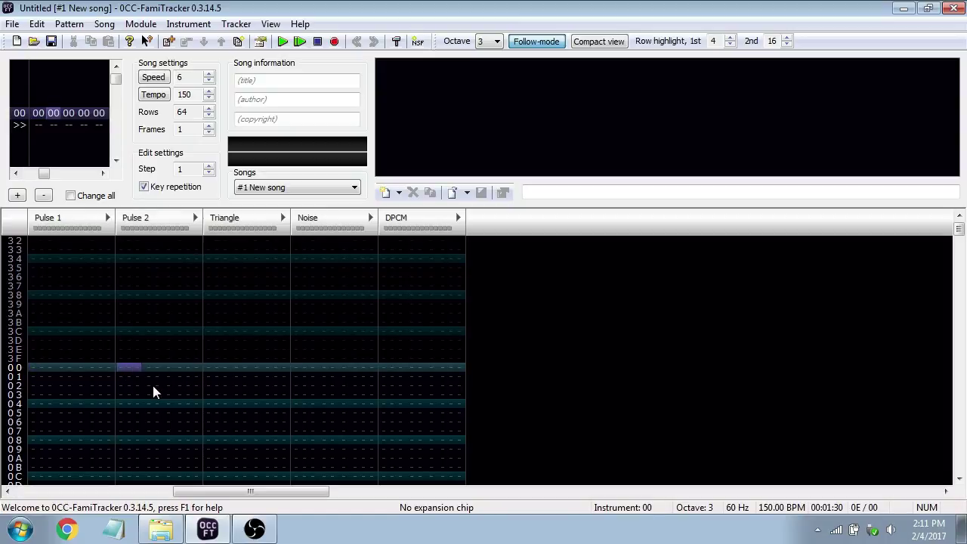
pyautogui.click(223, 395)
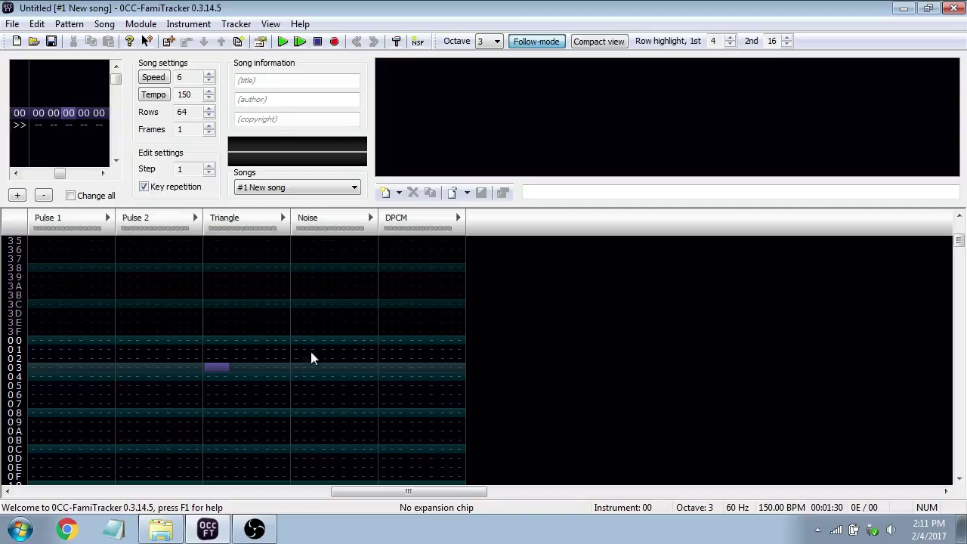
pyautogui.doubleClick(320, 370)
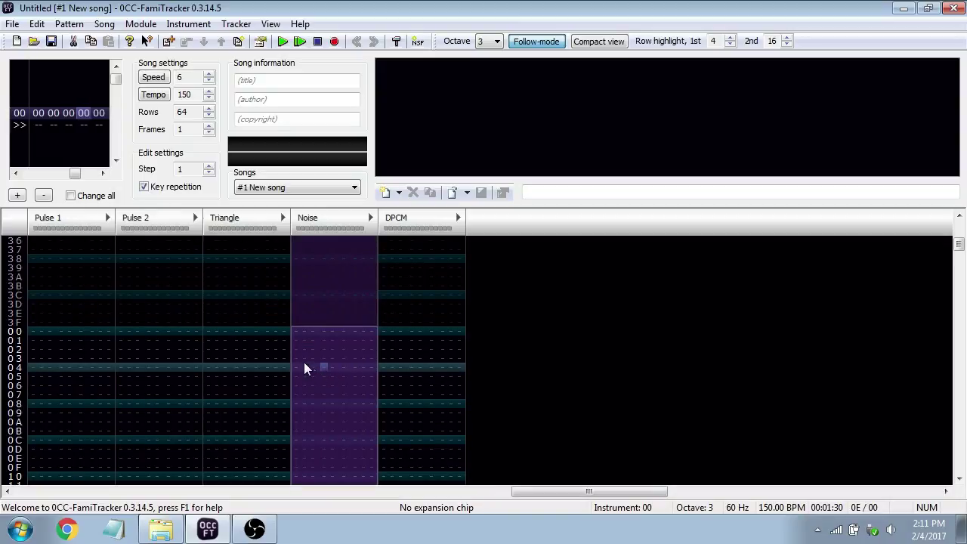
pyautogui.click(301, 331)
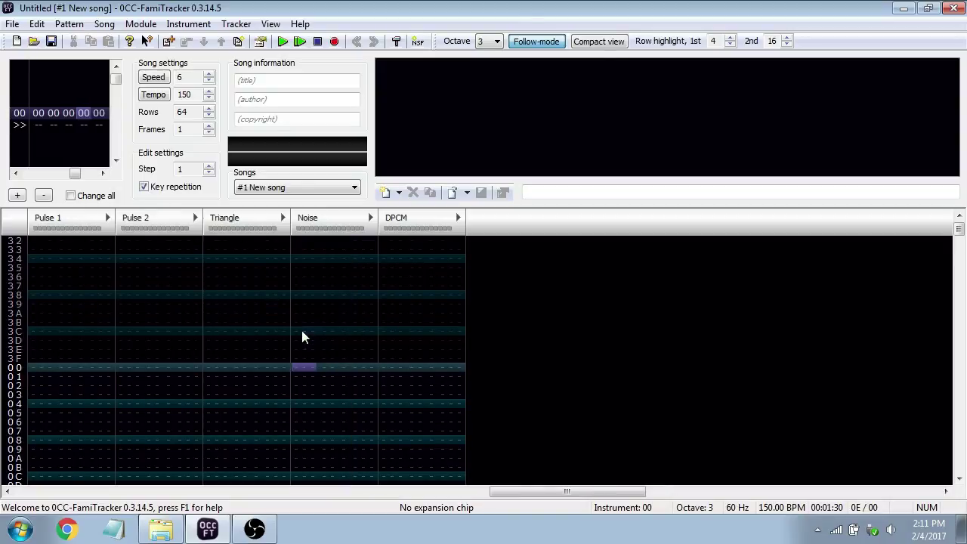
pyautogui.doubleClick(318, 370)
pyautogui.scroll(-2, 323, 380)
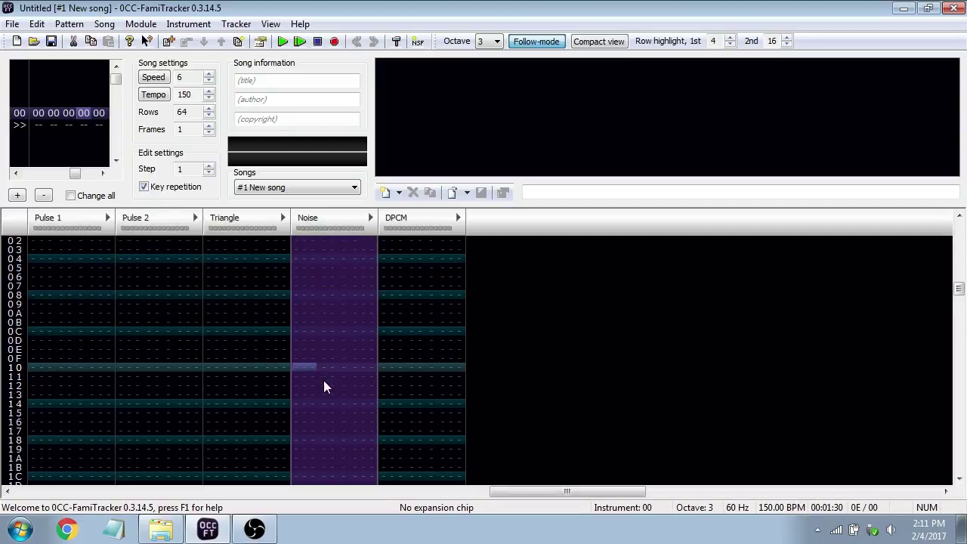
# Create a new 2A03 instrument and audition it on the Noise channel
pyautogui.click(385, 191)
pyautogui.press('space')
pyautogui.press('space')
pyautogui.press('Return')
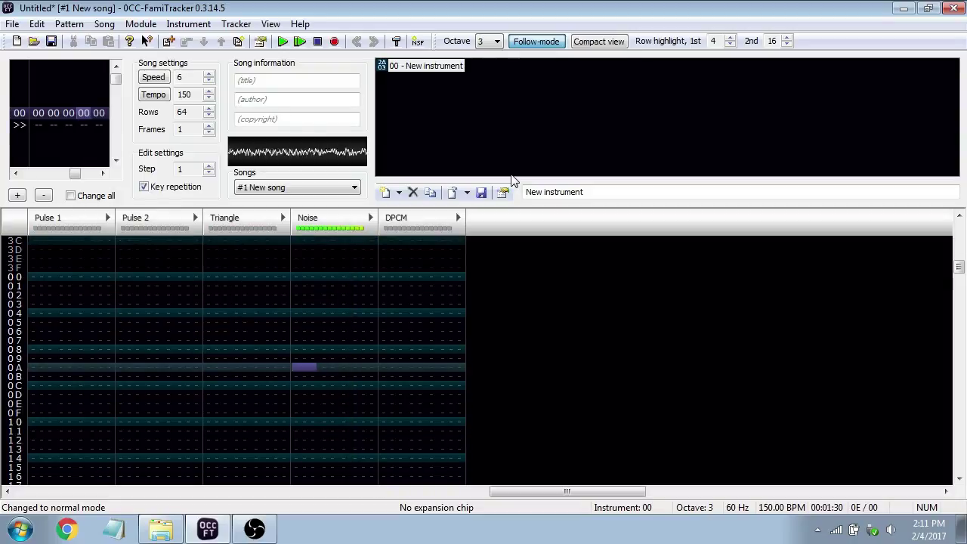
# Enter a series of notes down the Noise channel from row 00, beginning 8-#, D-#, 7-#, 4-#, 9-#, C-#, 5-#
pyautogui.press('space')
pyautogui.press('c')
pyautogui.press('n')
pyautogui.press('d')
pyautogui.press('z')
pyautogui.press('v')
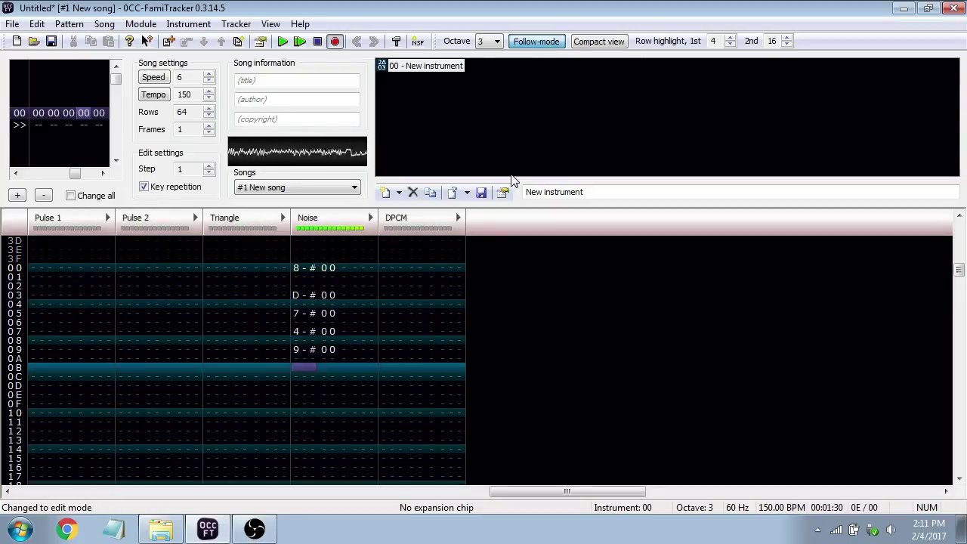
pyautogui.press('h')
pyautogui.press('s')
pyautogui.press('w')
pyautogui.press('q')
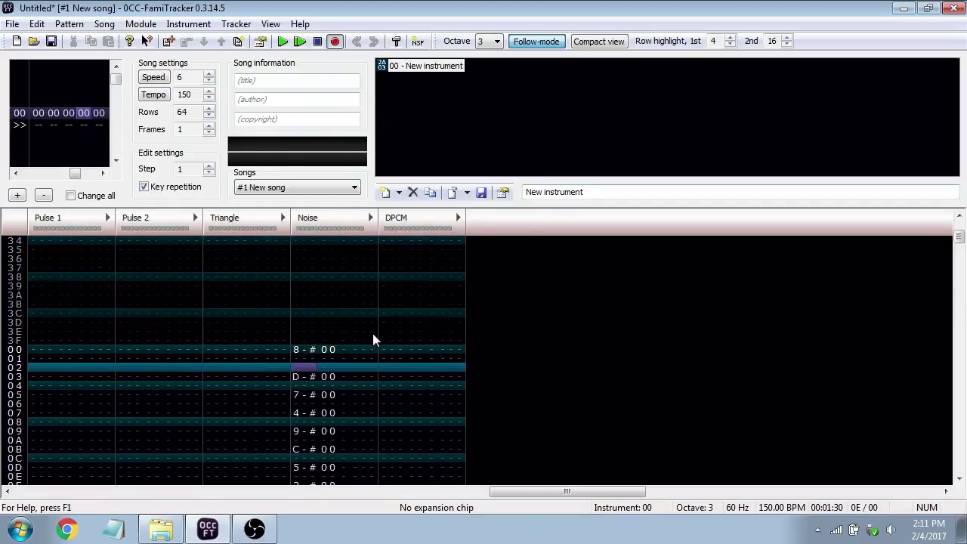
# Move all the Noise channel's notes into the DPCM channel from row 00 and delete them there
pyautogui.doubleClick(338, 366)
pyautogui.hotkey('ctrl', 'x')
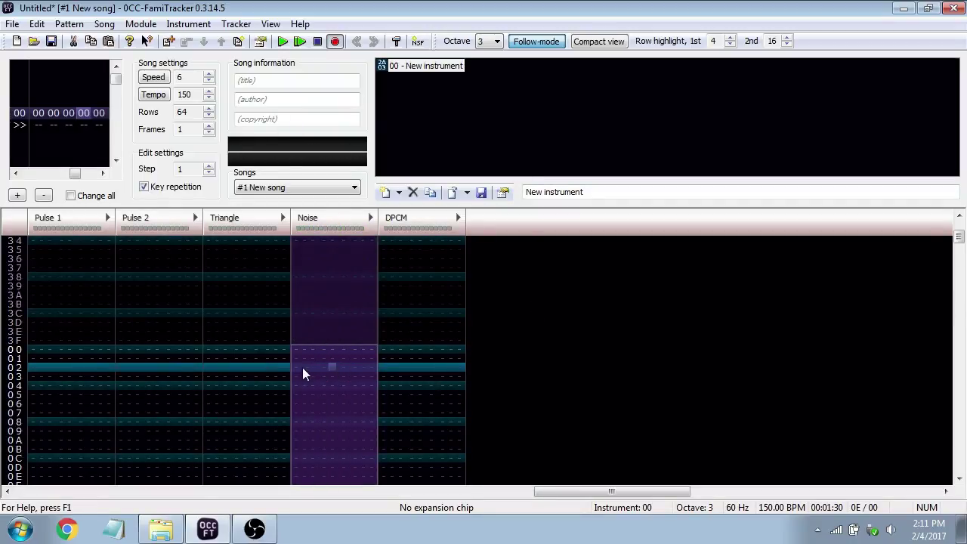
pyautogui.click(394, 348)
pyautogui.hotkey('ctrl', 'v')
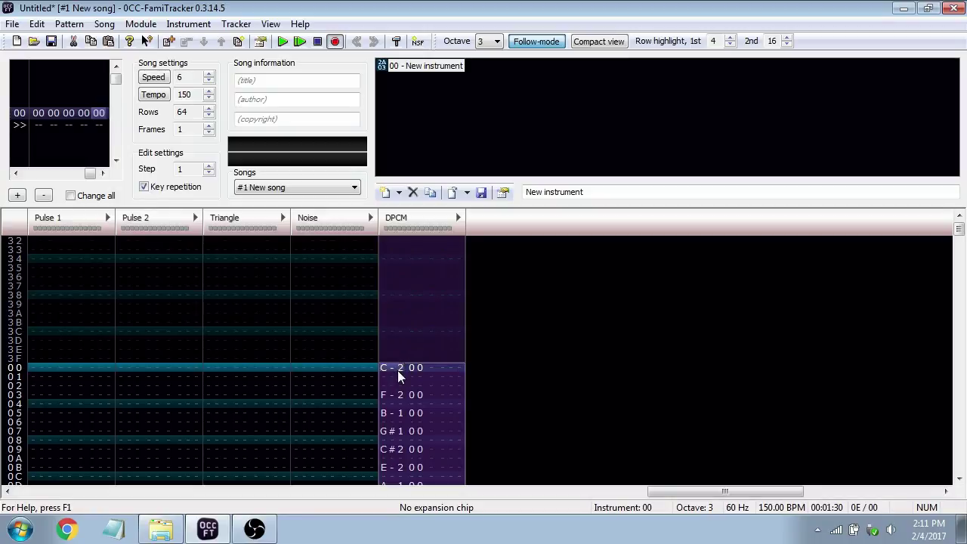
pyautogui.press('Delete')
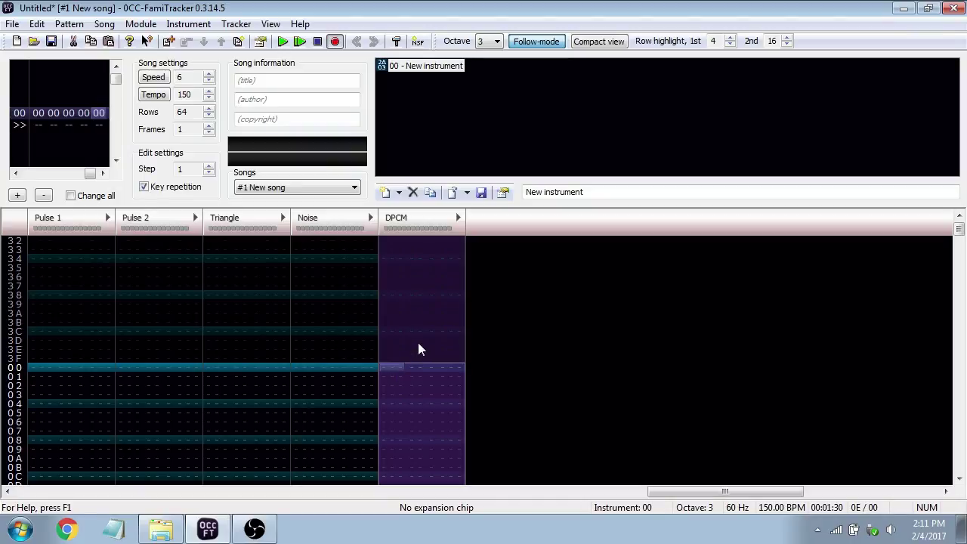
pyautogui.click(297, 368)
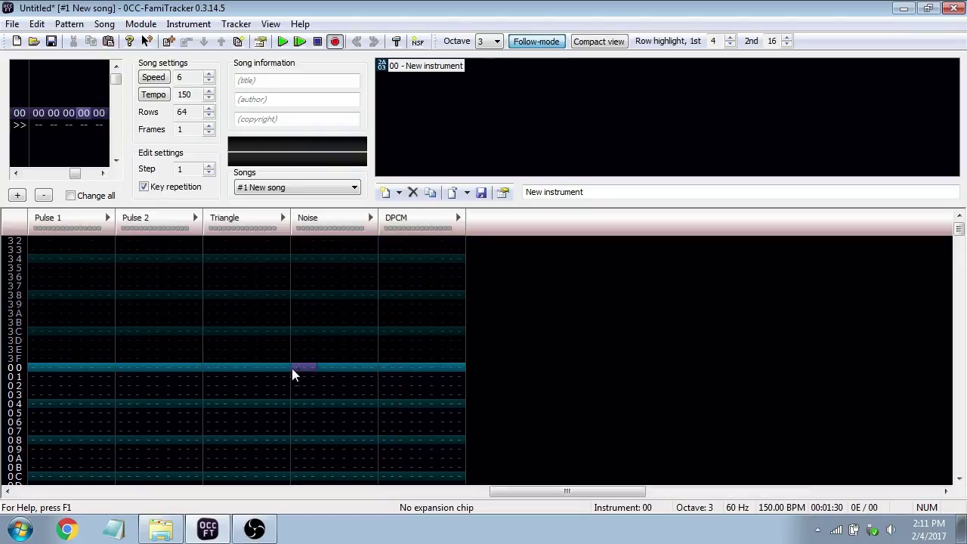
# Open the crabnicholson module without saving the untitled one, and play its beginning
pyautogui.click(12, 23)
pyautogui.click(30, 54)
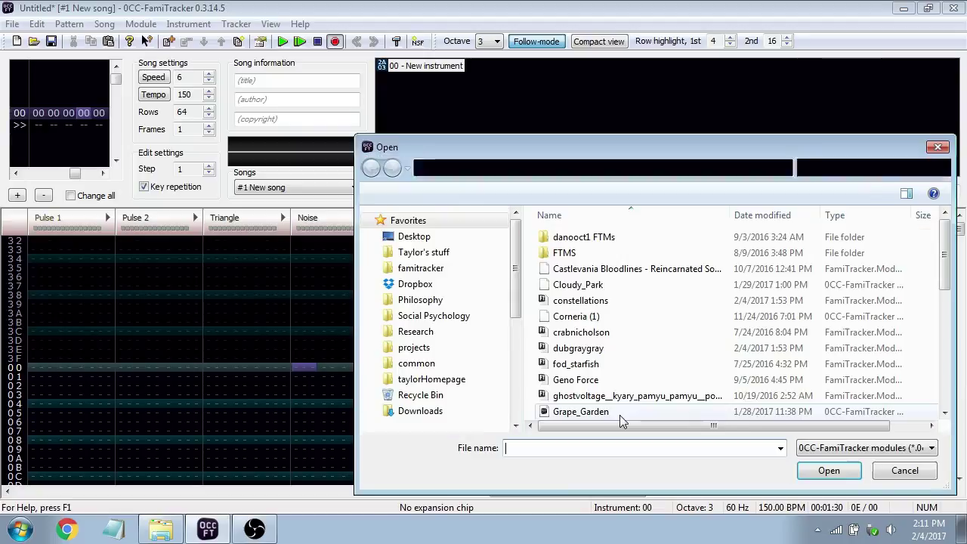
pyautogui.doubleClick(605, 333)
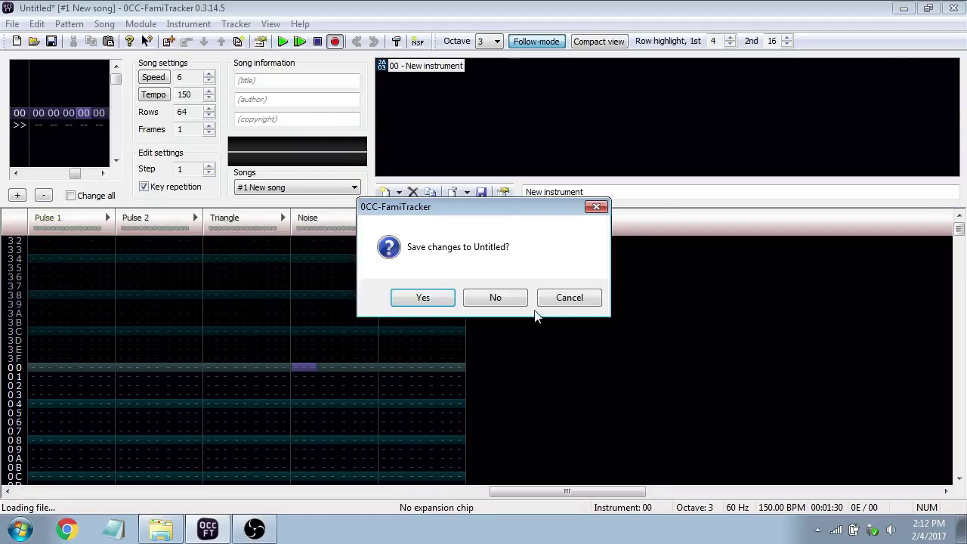
pyautogui.click(513, 301)
pyautogui.press('Return')
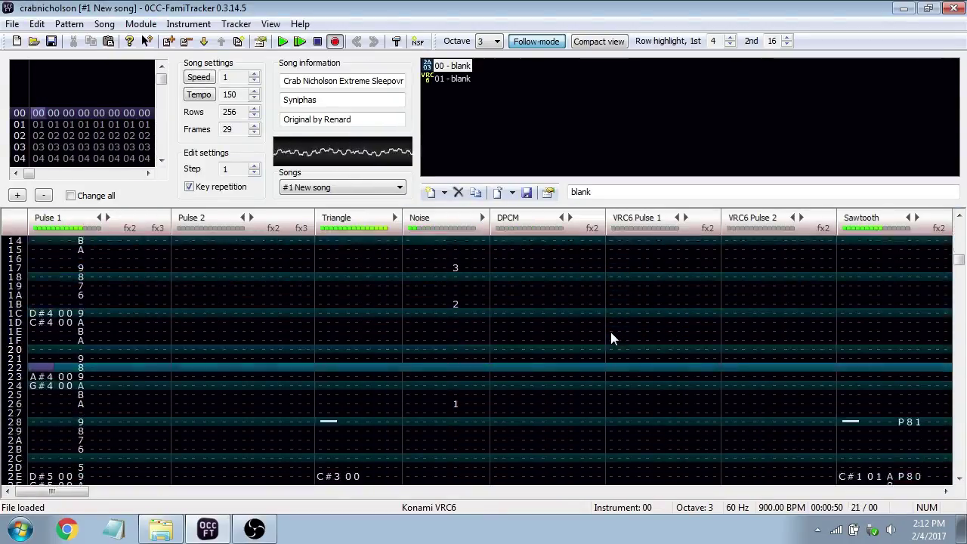
pyautogui.press('Return')
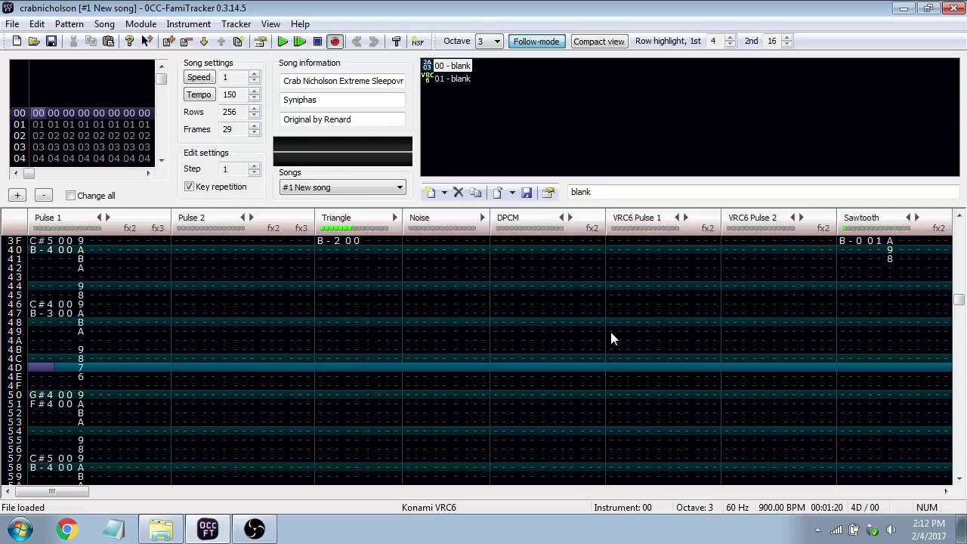
# Solo the Pulse 1 channel, switch to muting only that channel, and play the start of the song
pyautogui.doubleClick(43, 219)
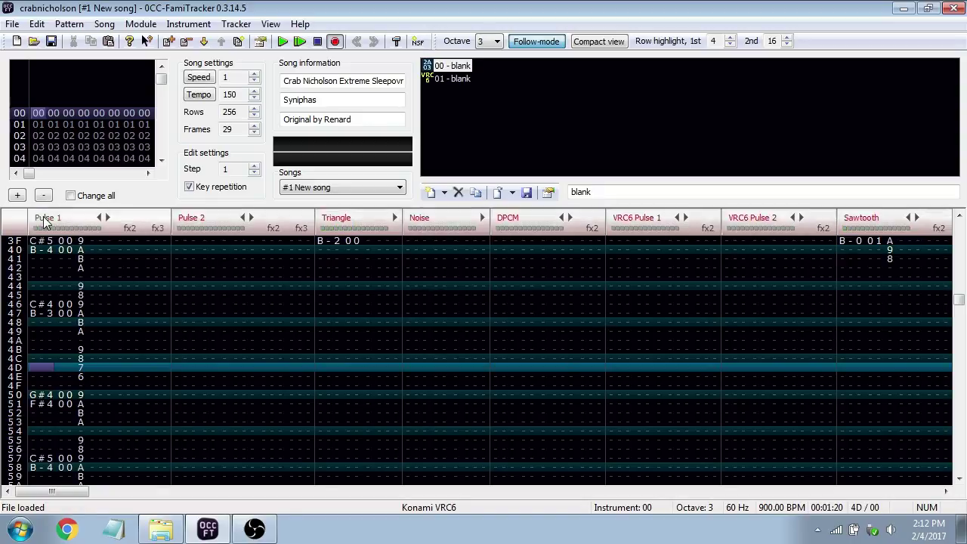
pyautogui.scroll(2, 112, 289)
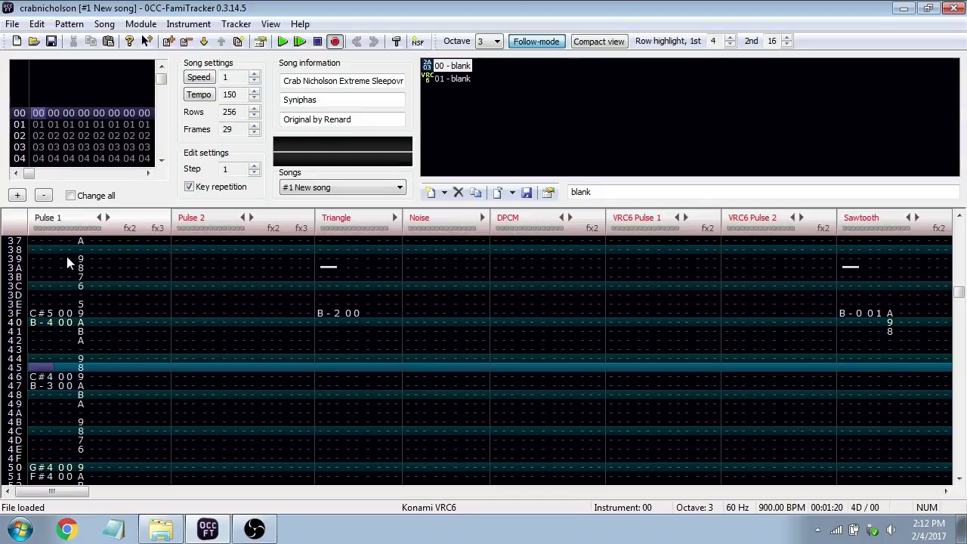
pyautogui.click(51, 220)
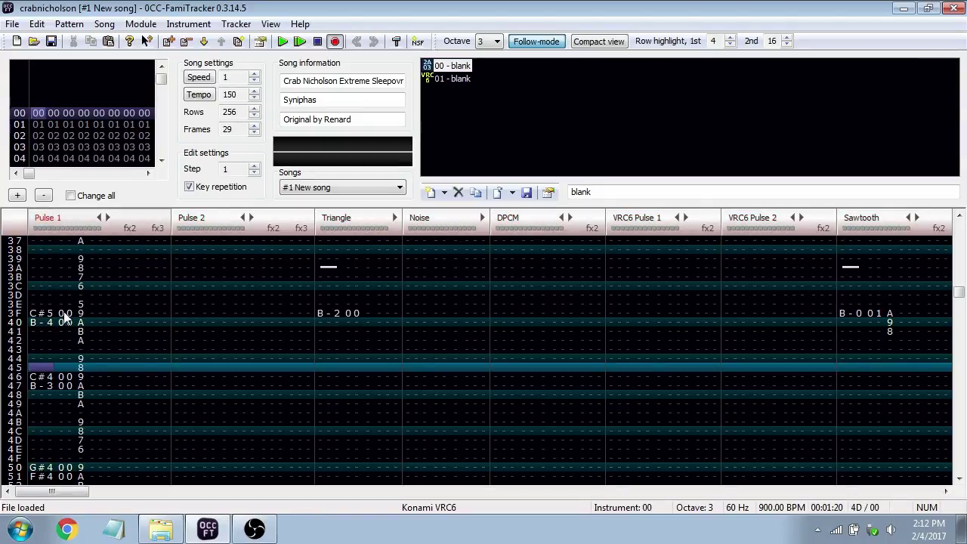
pyautogui.press('Return')
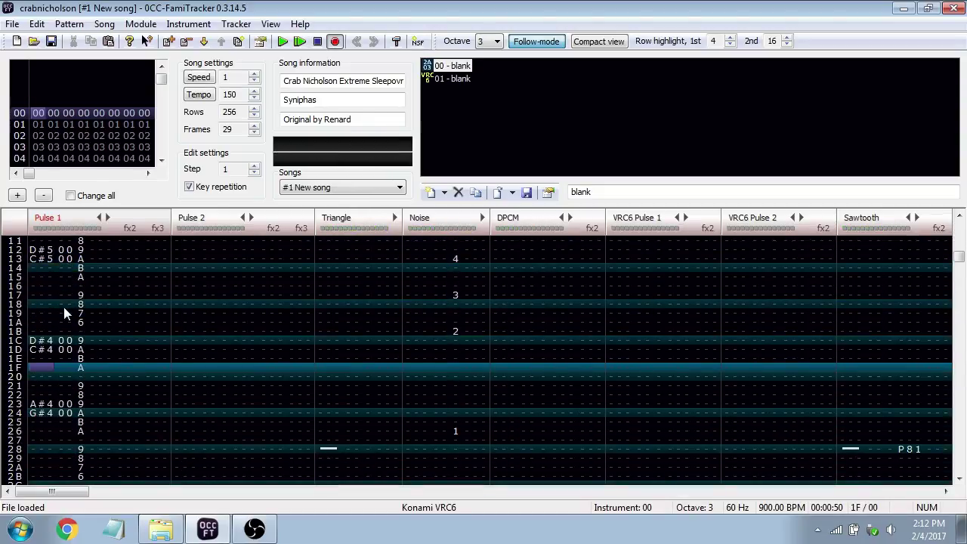
pyautogui.press('Up')
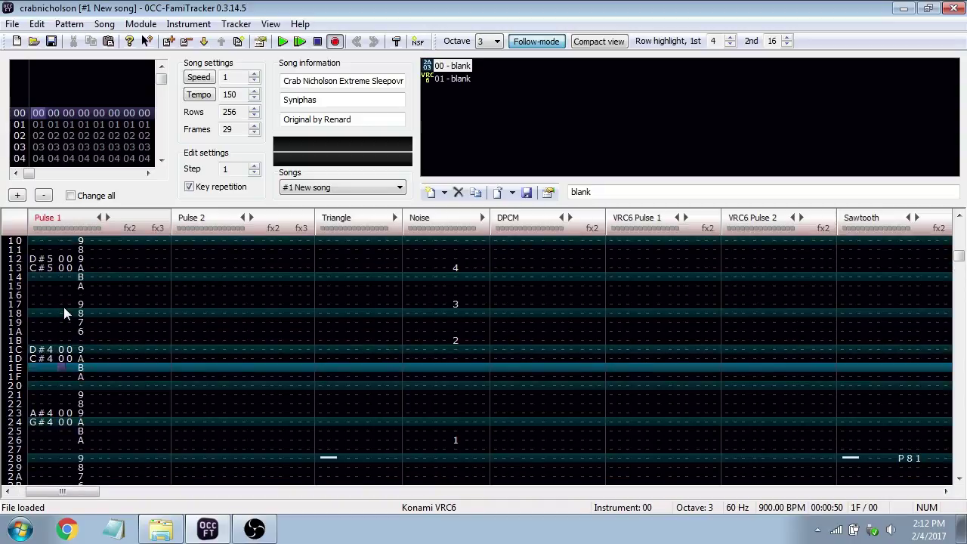
pyautogui.press('Up')
pyautogui.press('Up')
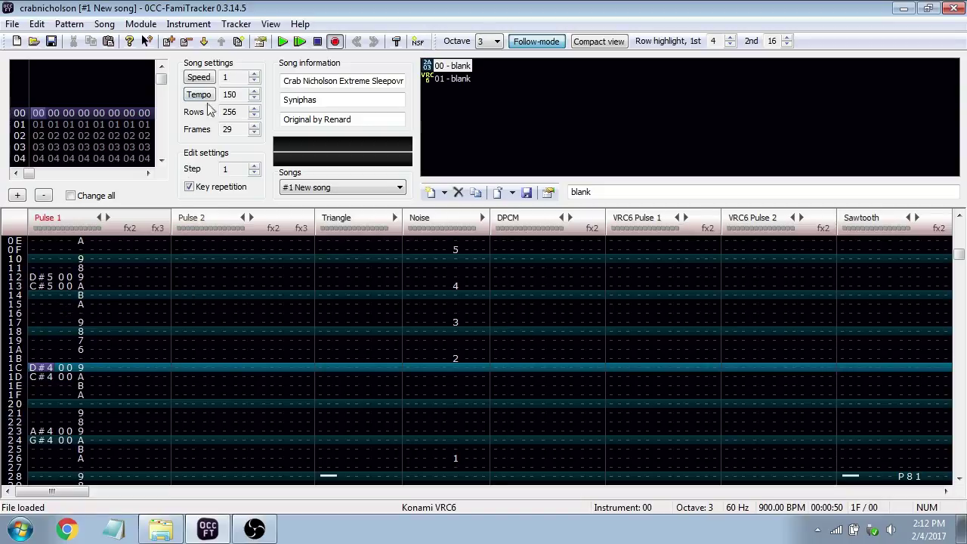
pyautogui.click(12, 23)
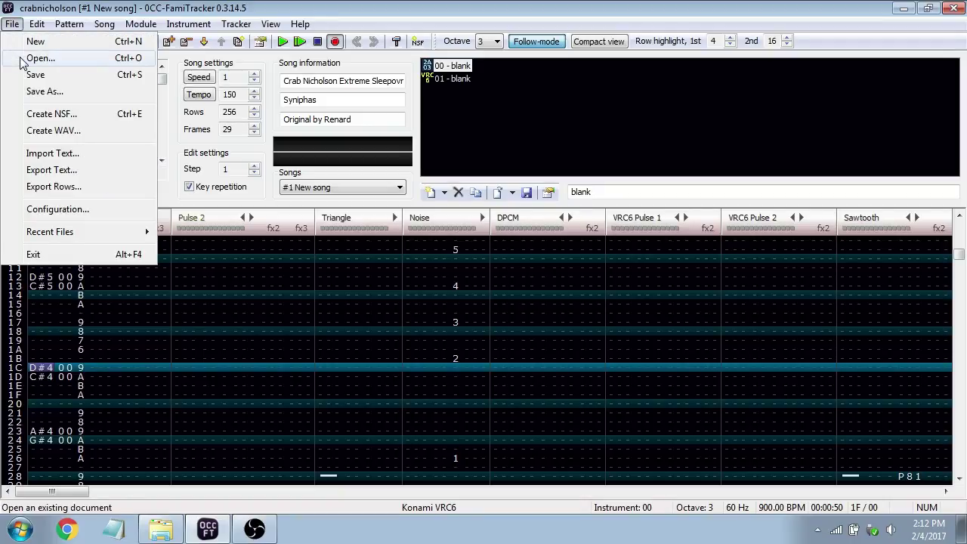
pyautogui.click(23, 58)
pyautogui.click(904, 470)
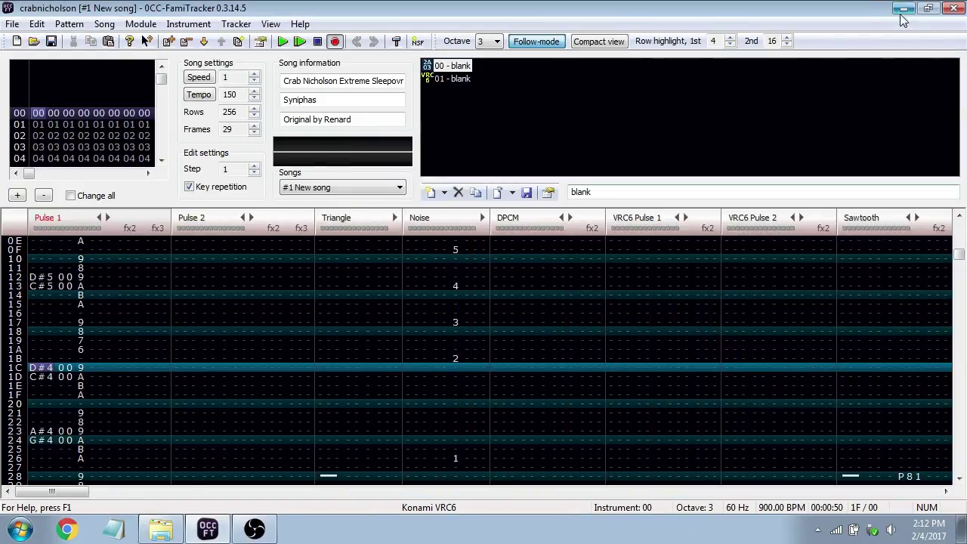
# Restart 0CC-FamiTracker with a blank module and close the file browser window
pyautogui.click(161, 528)
pyautogui.click(163, 529)
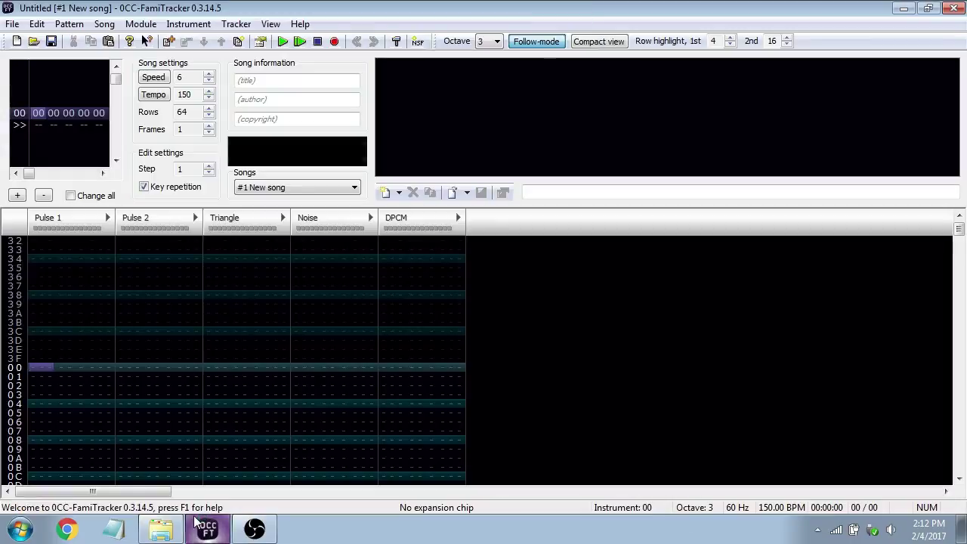
pyautogui.click(161, 530)
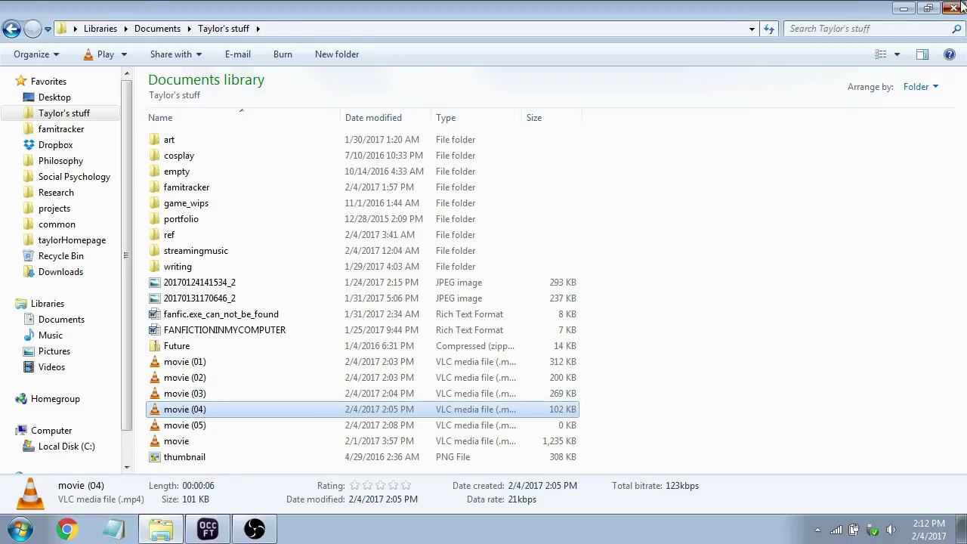
pyautogui.click(161, 530)
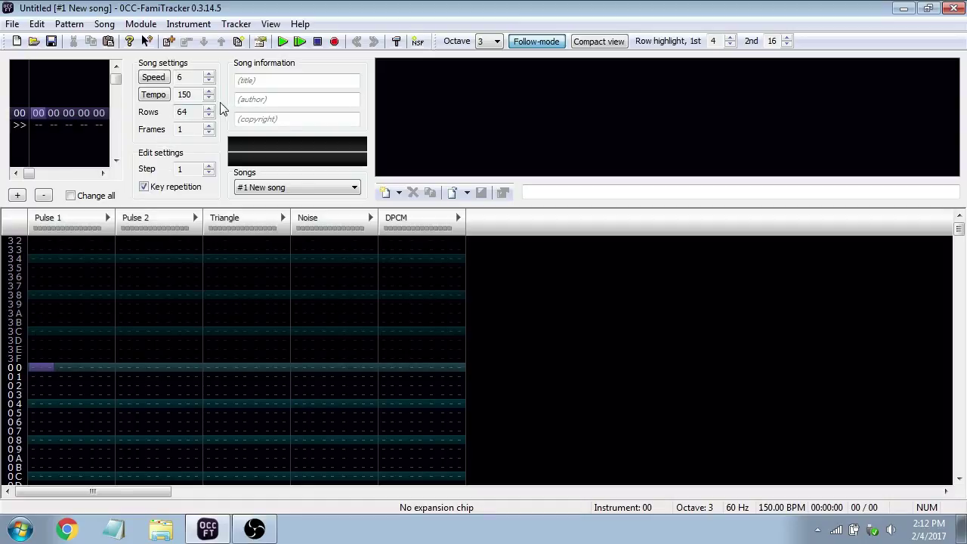
# Select row 00 of the pattern across all channels from Pulse 1 to DPCM
pyautogui.scroll(-1, 209, 330)
pyautogui.moveTo(34, 330); pyautogui.dragTo(436, 338)
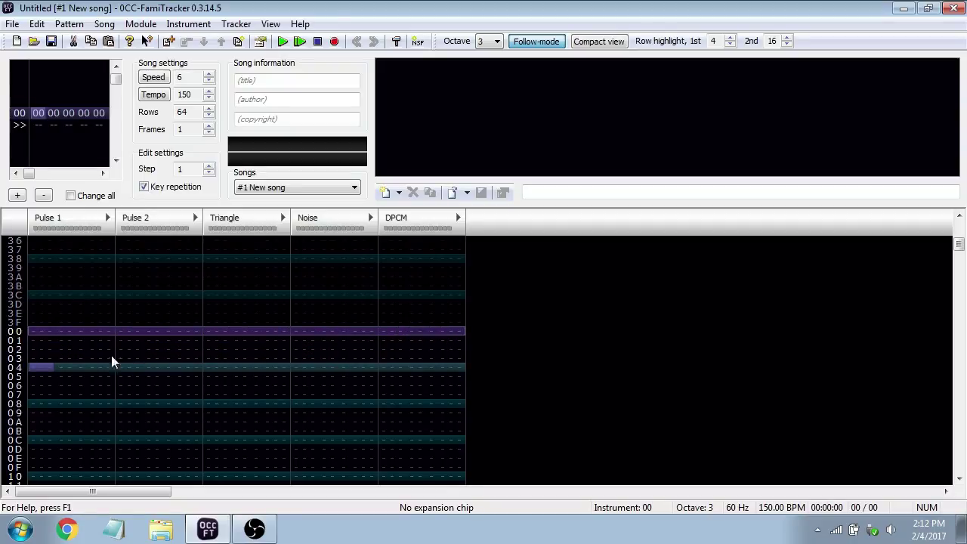
# Select row 01 across all five channels, then clear the selection and examine the pattern down to its last rows
pyautogui.moveTo(31, 344); pyautogui.dragTo(445, 347)
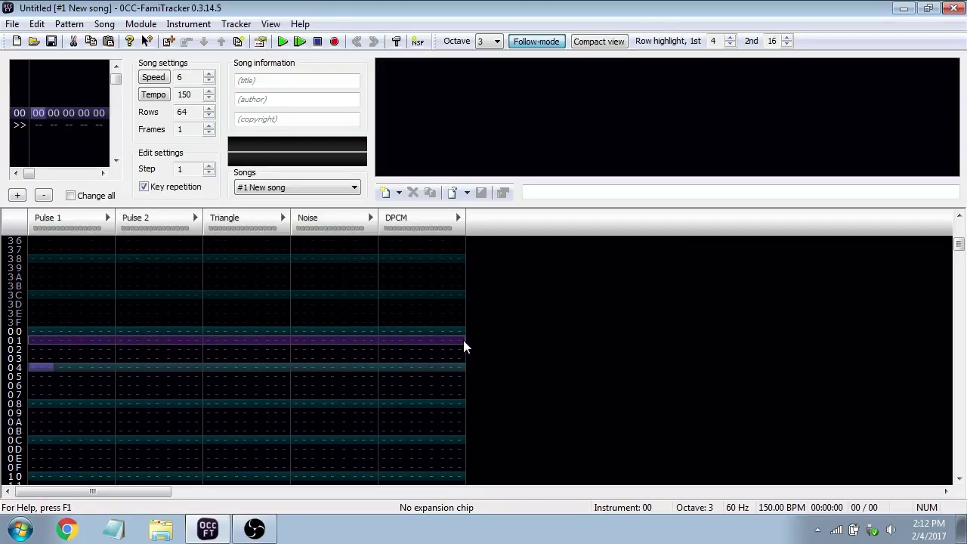
pyautogui.click(45, 349)
pyautogui.scroll(-3, 45, 349)
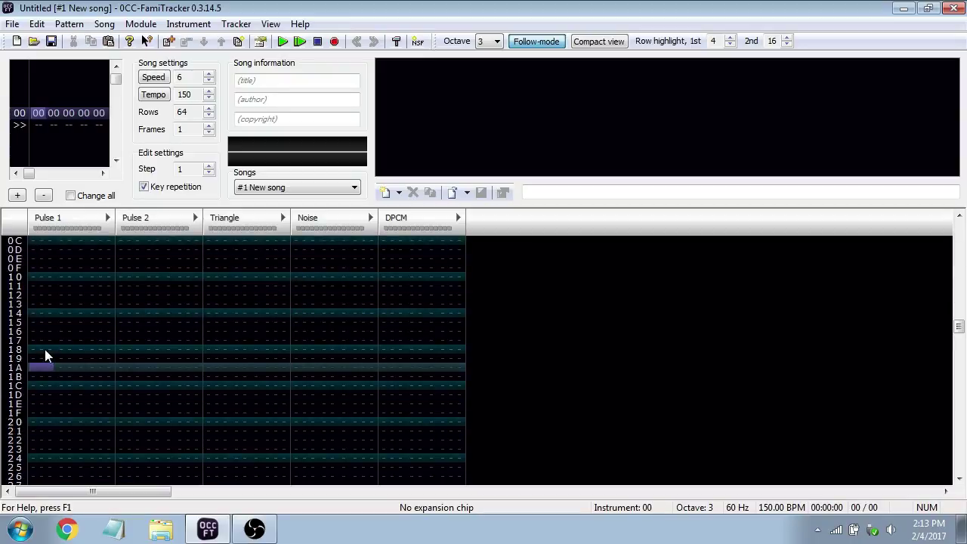
pyautogui.scroll(-11, 44, 349)
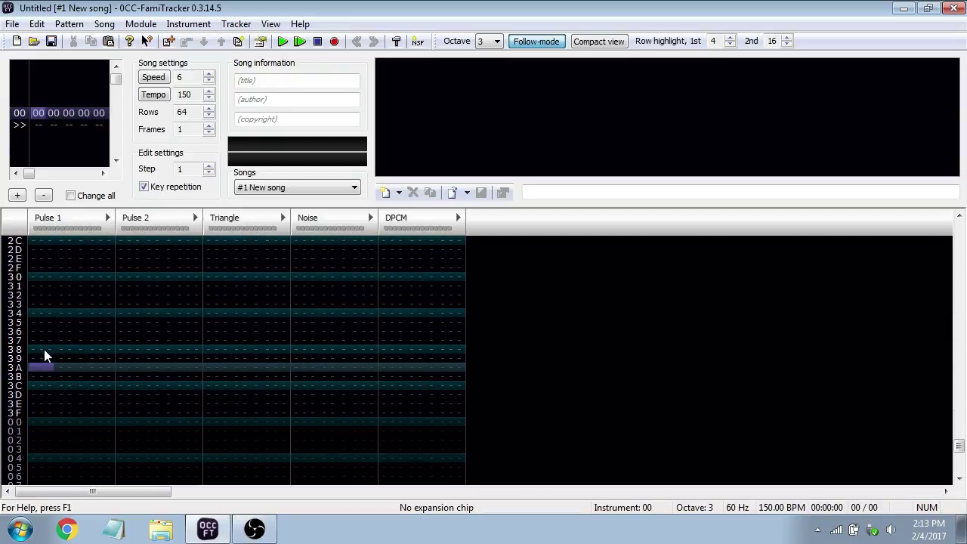
pyautogui.scroll(-2, 44, 353)
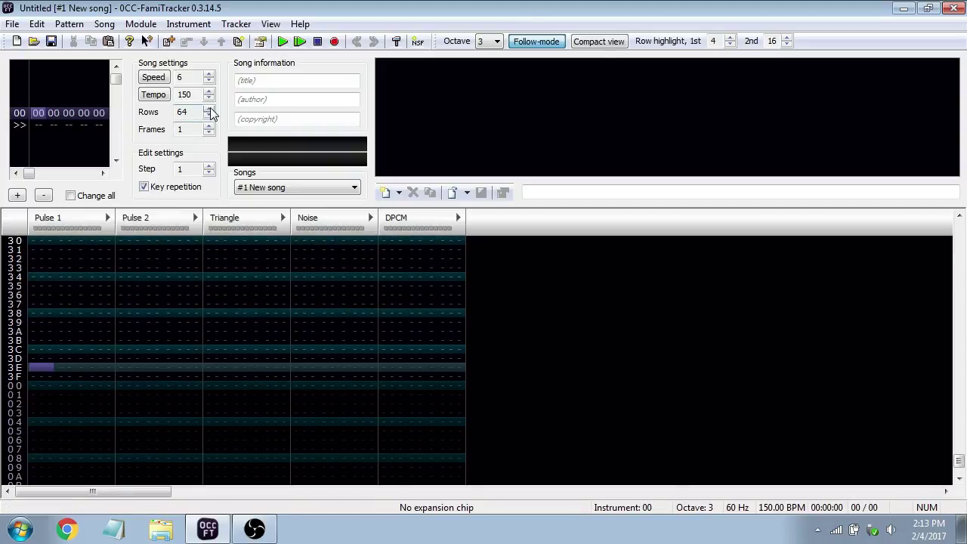
# Add two new 2A03 instruments to the empty instrument list and delete instrument 01
pyautogui.doubleClick(383, 193)
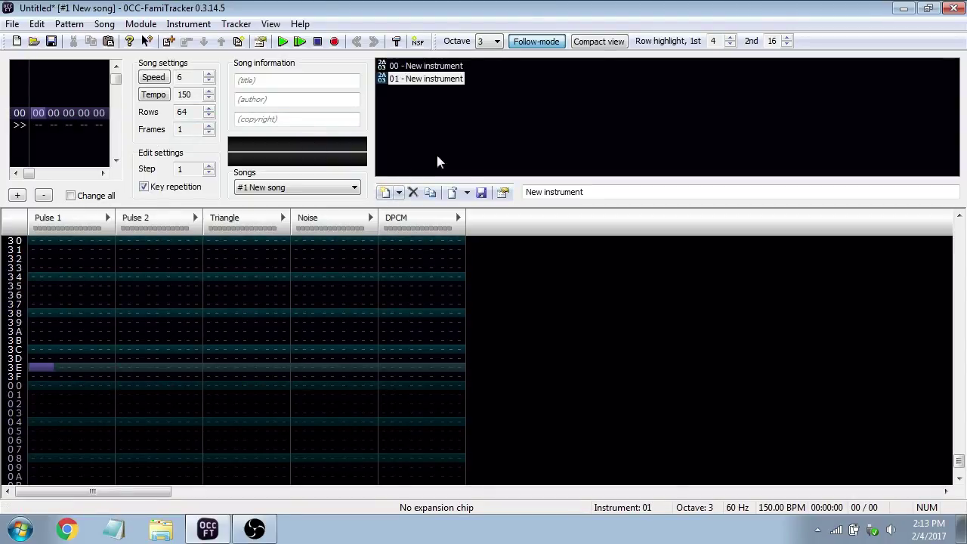
pyautogui.click(412, 192)
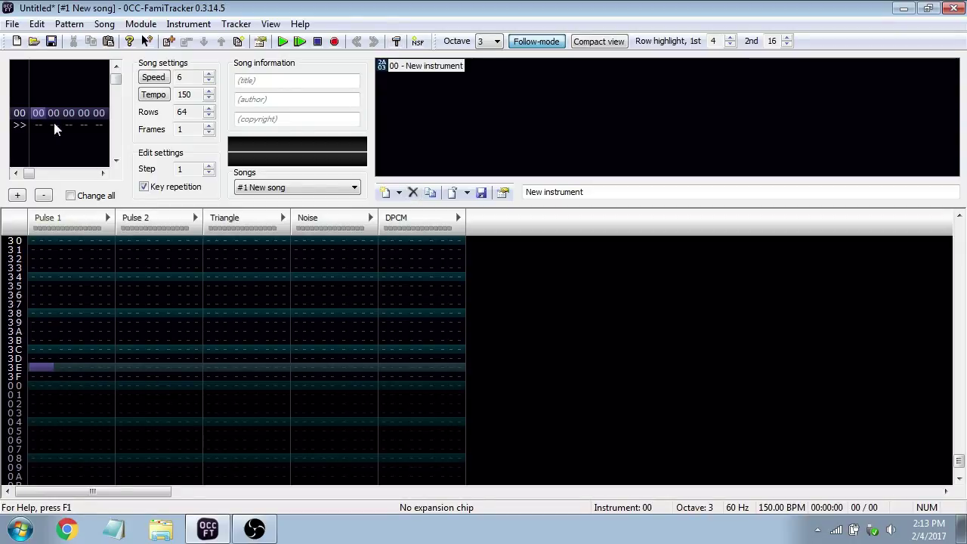
# Increase the pattern length of the song to 70 rows
pyautogui.scroll(-3, 16, 363)
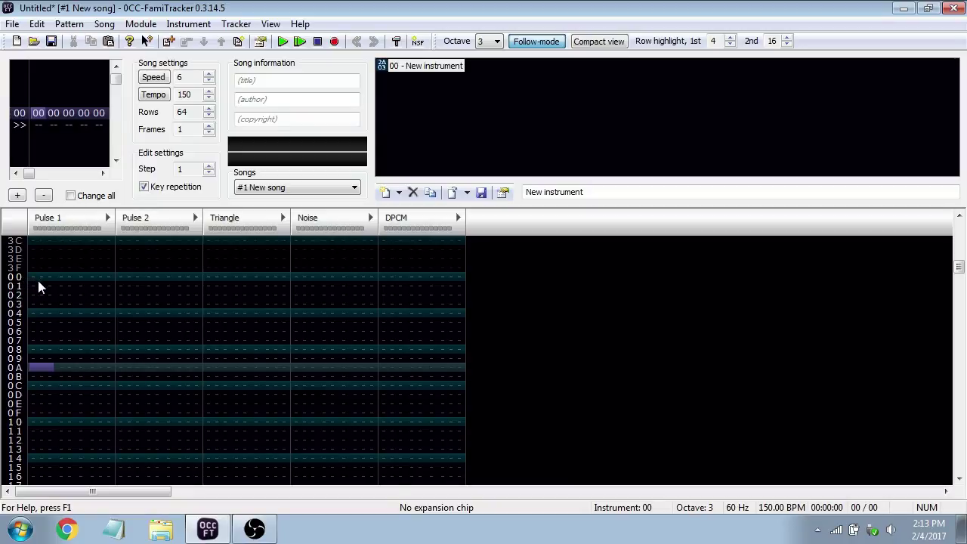
pyautogui.scroll(-6, 37, 280)
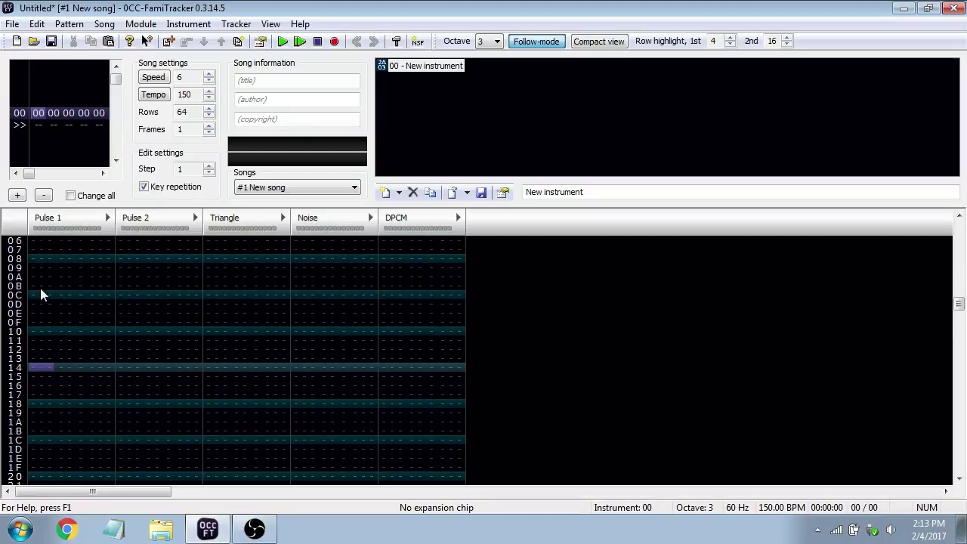
pyautogui.scroll(-8, 46, 321)
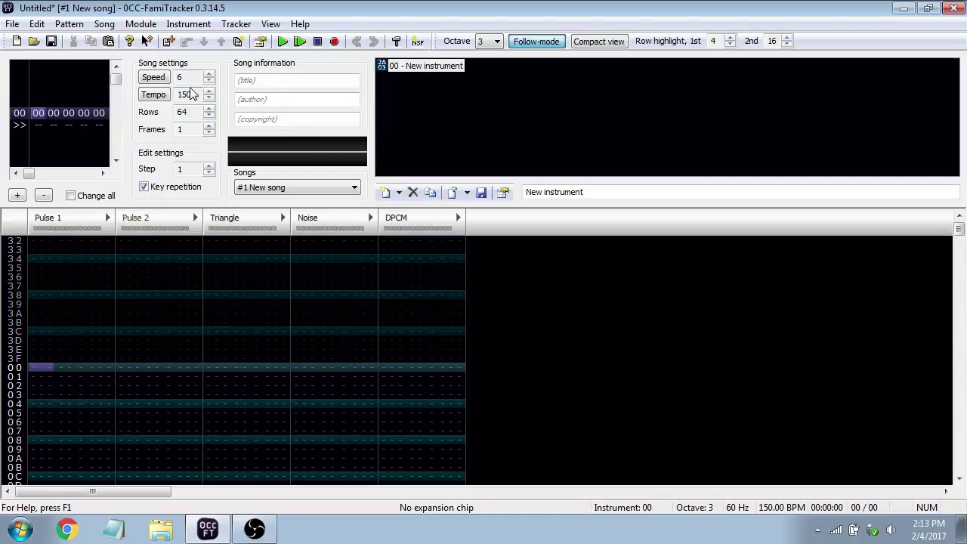
pyautogui.scroll(1, 39, 406)
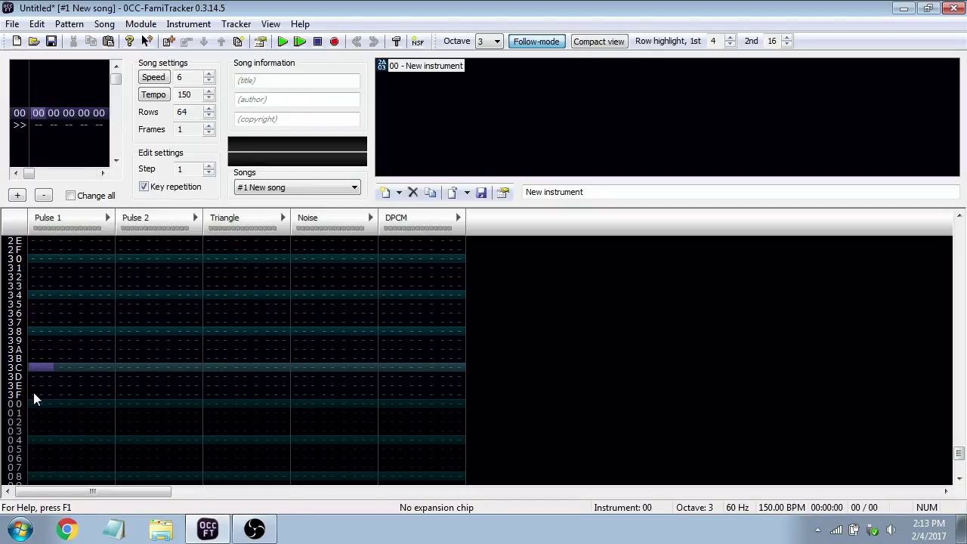
pyautogui.scroll(-1, 33, 392)
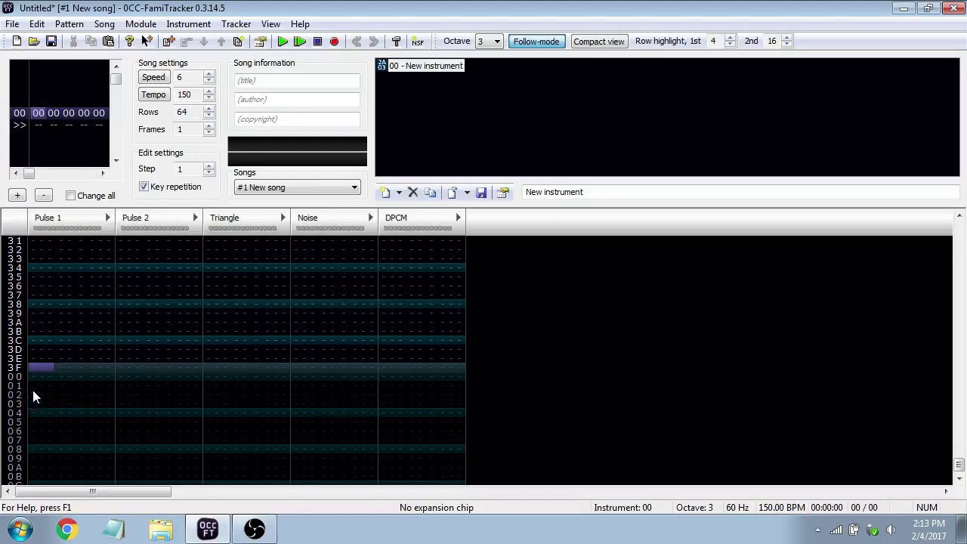
pyautogui.click(209, 108)
pyautogui.click(209, 108)
pyautogui.click(209, 108)
pyautogui.click(210, 108)
pyautogui.click(209, 108)
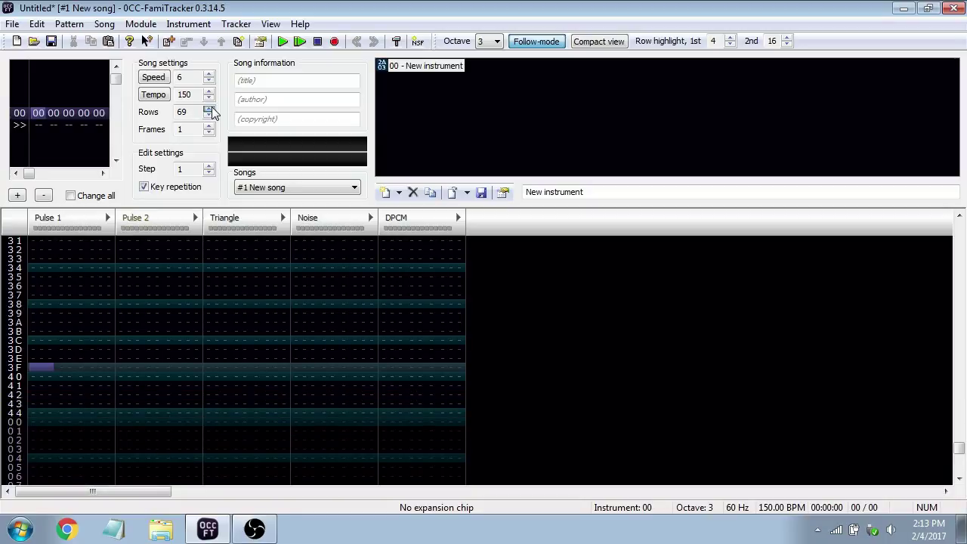
pyautogui.click(209, 108)
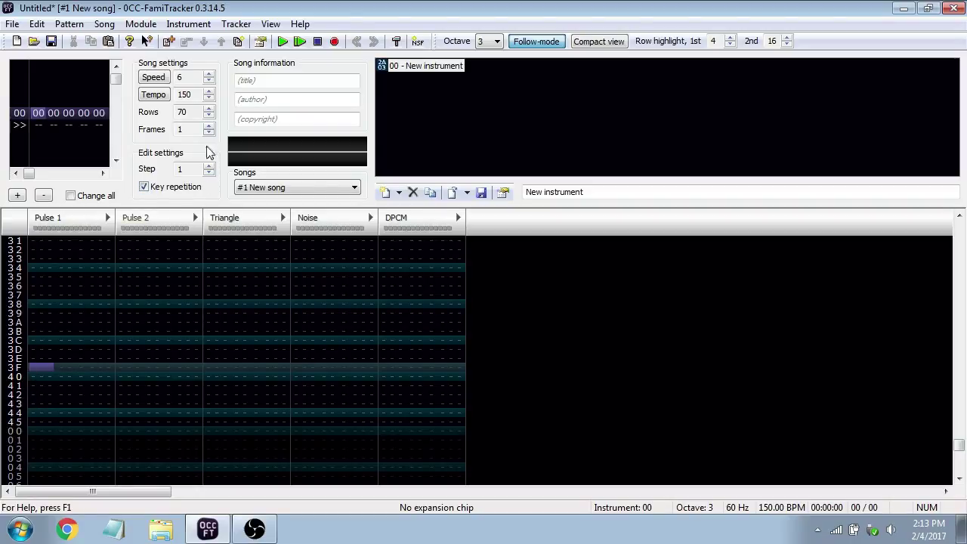
# Examine the added rows at the end of the pattern, then play the song from its start
pyautogui.scroll(-4, 136, 325)
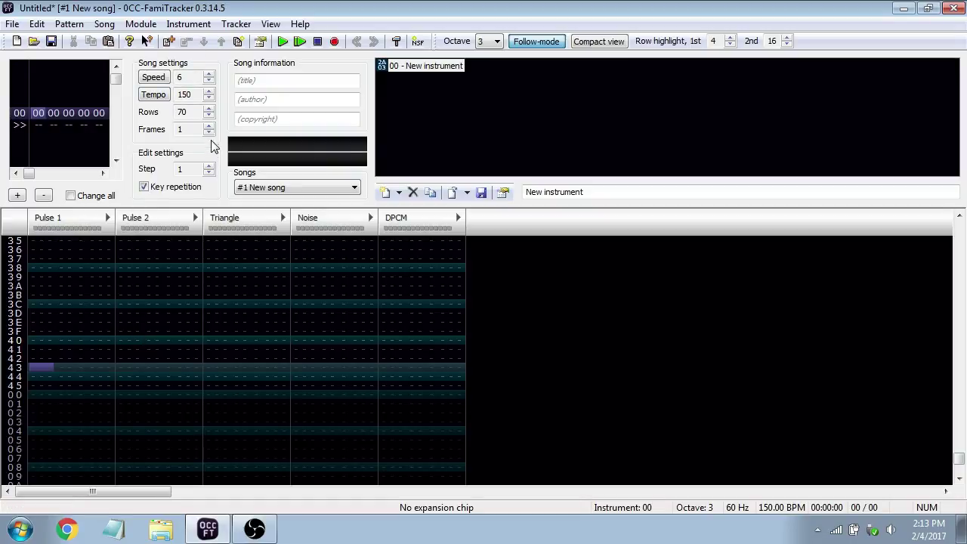
pyautogui.scroll(4, 200, 265)
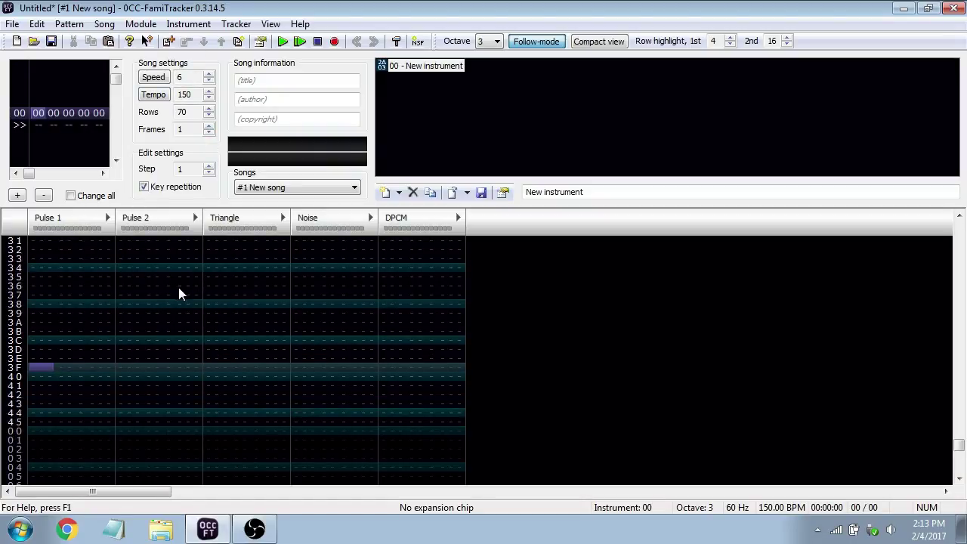
pyautogui.press('Return')
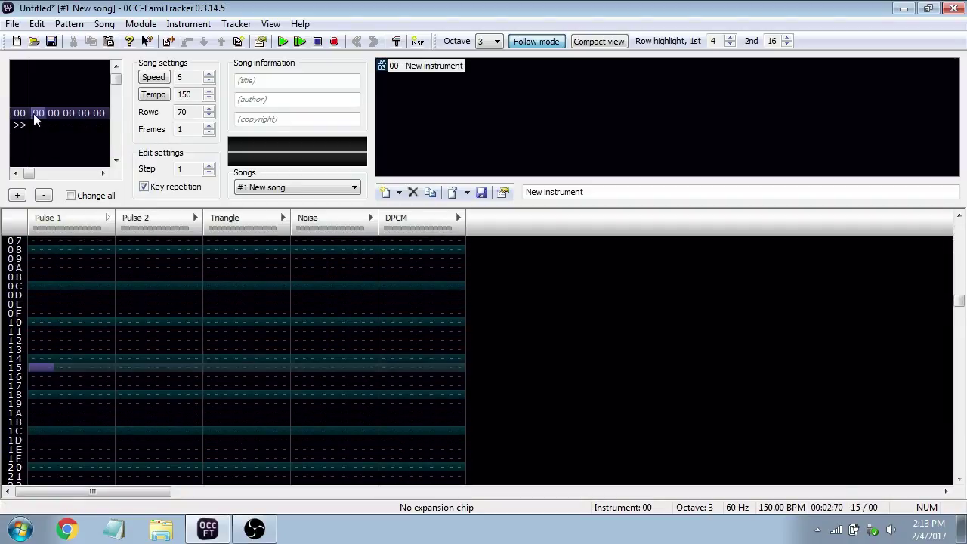
# Set the song to 4 frames and lower its speed to 2
pyautogui.click(208, 126)
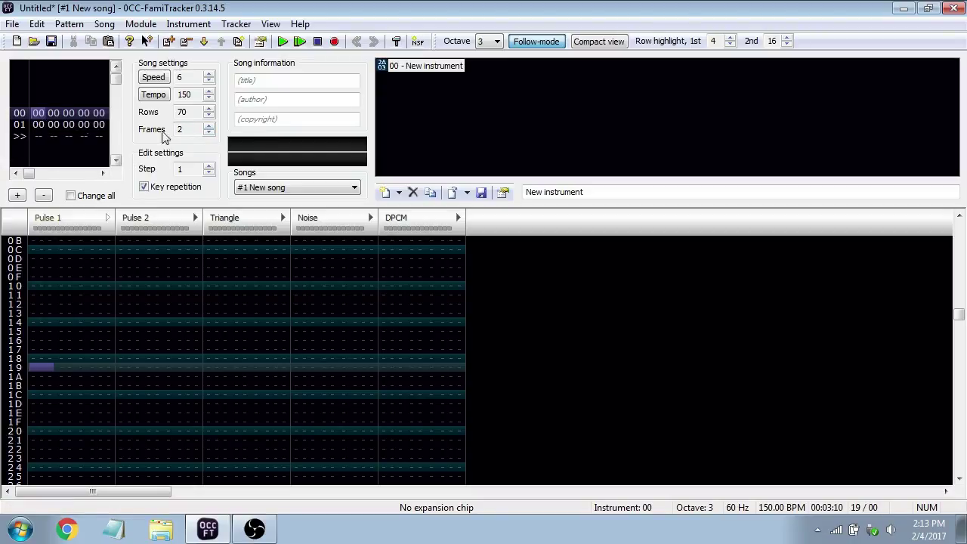
pyautogui.click(209, 126)
pyautogui.click(209, 127)
pyautogui.scroll(-6, 33, 404)
pyautogui.scroll(-5, 33, 394)
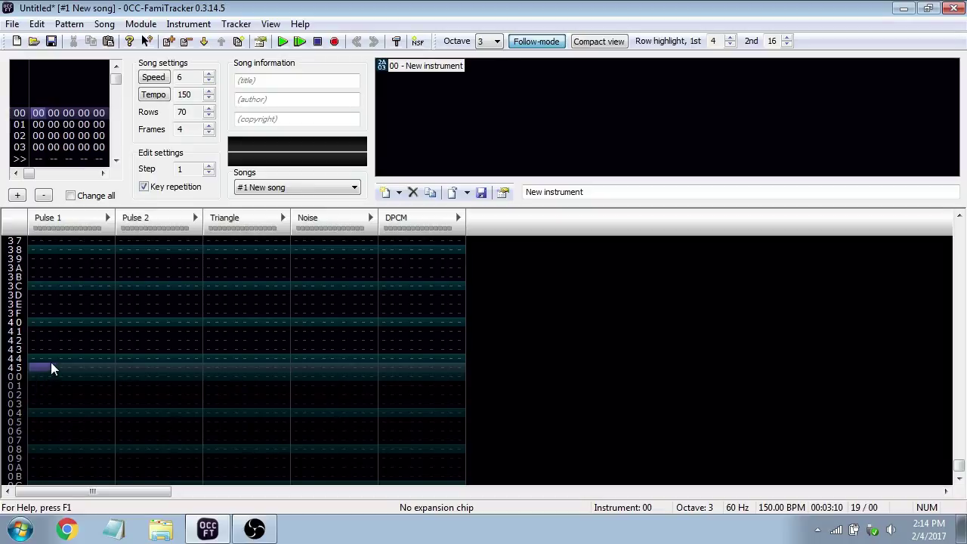
pyautogui.scroll(1, 50, 361)
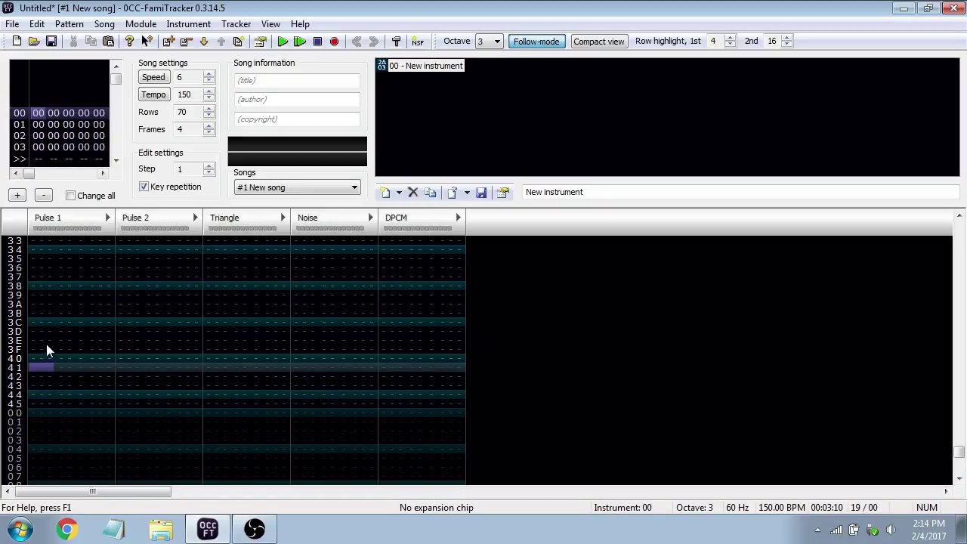
pyautogui.scroll(-2, 46, 344)
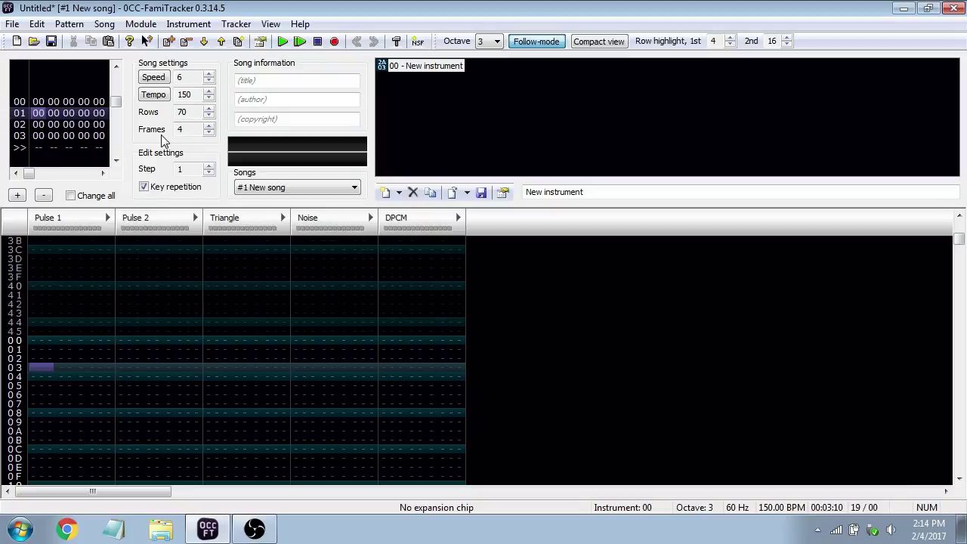
pyautogui.click(208, 81)
pyautogui.click(208, 81)
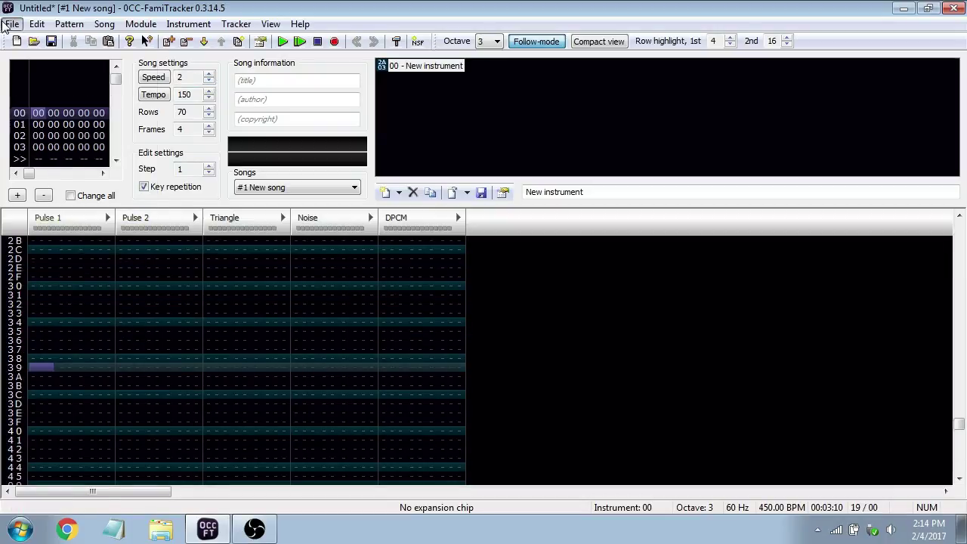
# Open the aquatic ambience module from the famitracker folder, discarding the changes to the untitled module
pyautogui.click(6, 24)
pyautogui.click(33, 48)
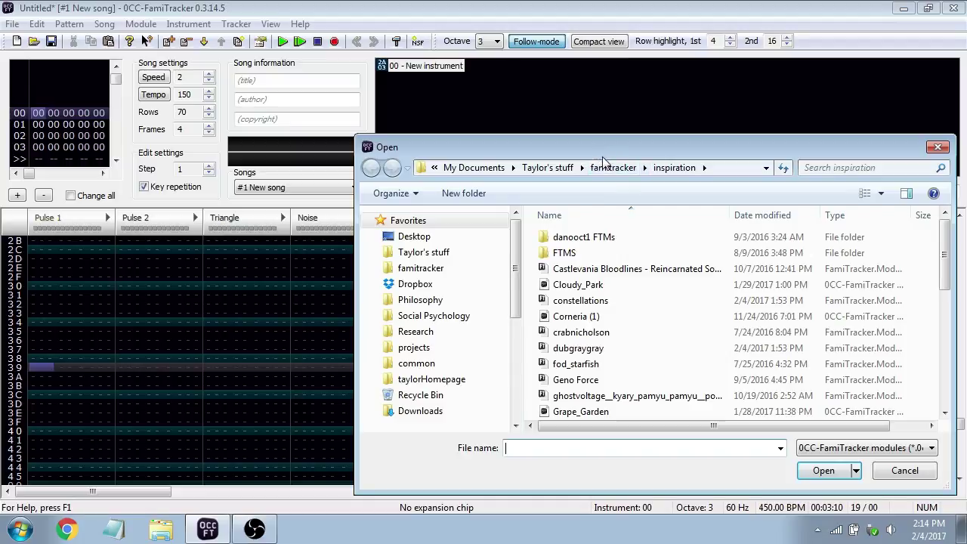
pyautogui.click(611, 167)
pyautogui.doubleClick(578, 349)
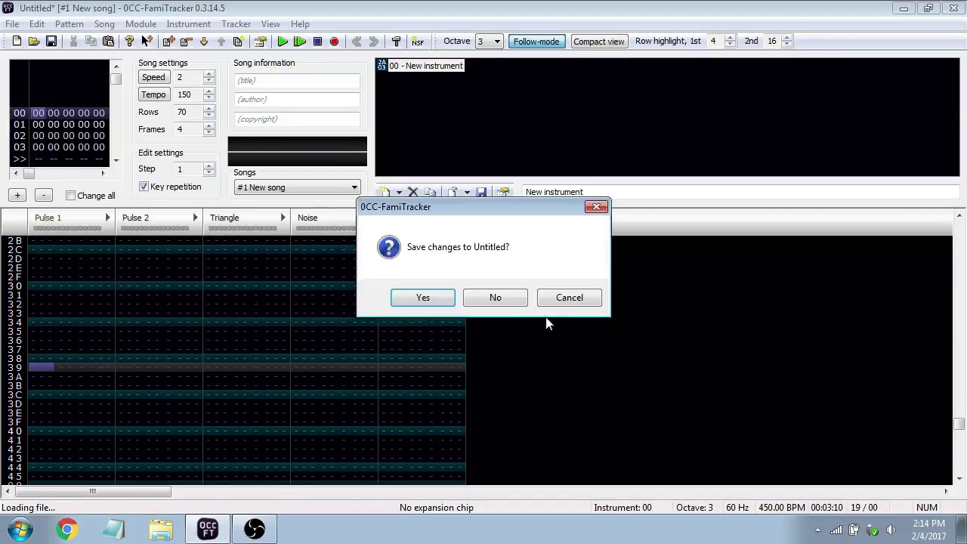
pyautogui.click(508, 297)
# Bring the FM channels into view and play the opening of the song
pyautogui.moveTo(45, 491); pyautogui.dragTo(863, 491)
pyautogui.scroll(-2, 759, 410)
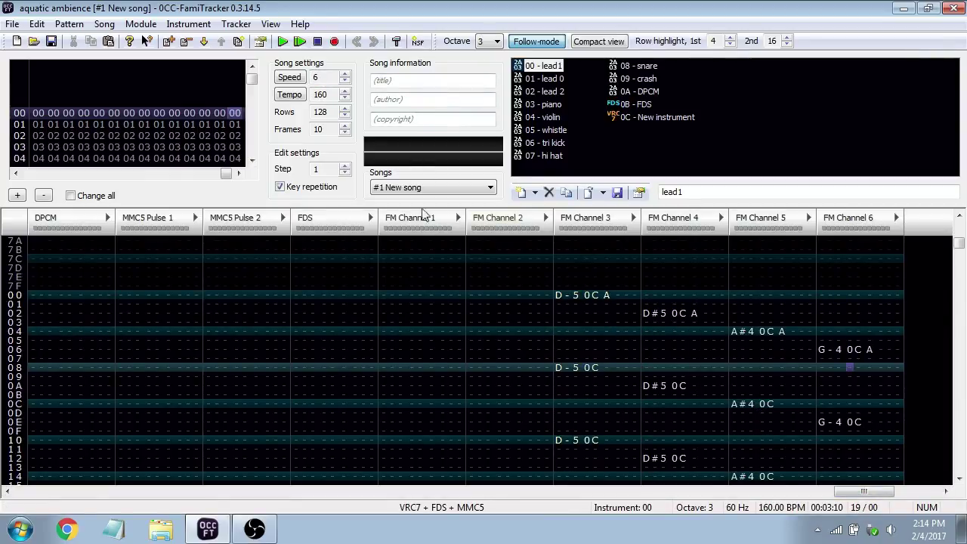
pyautogui.press('Return')
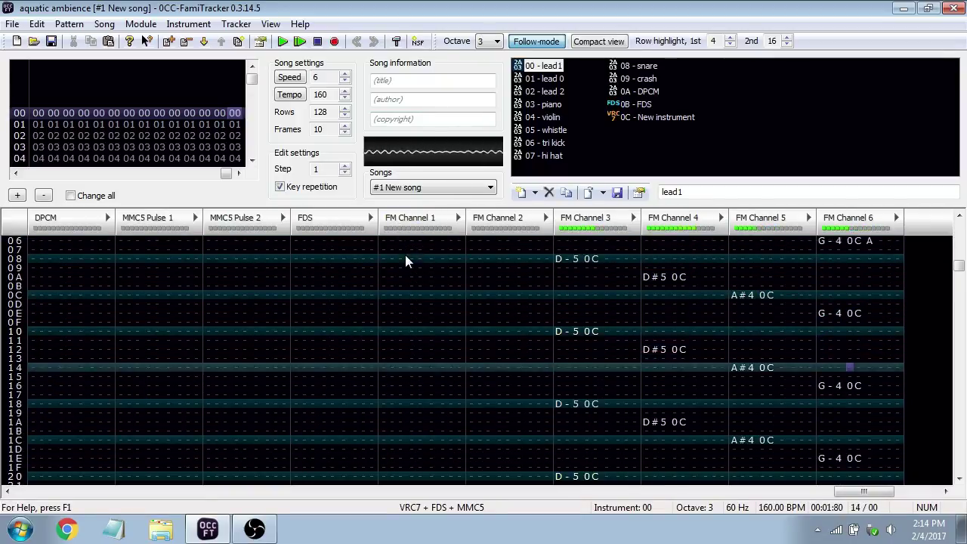
pyautogui.press('Return')
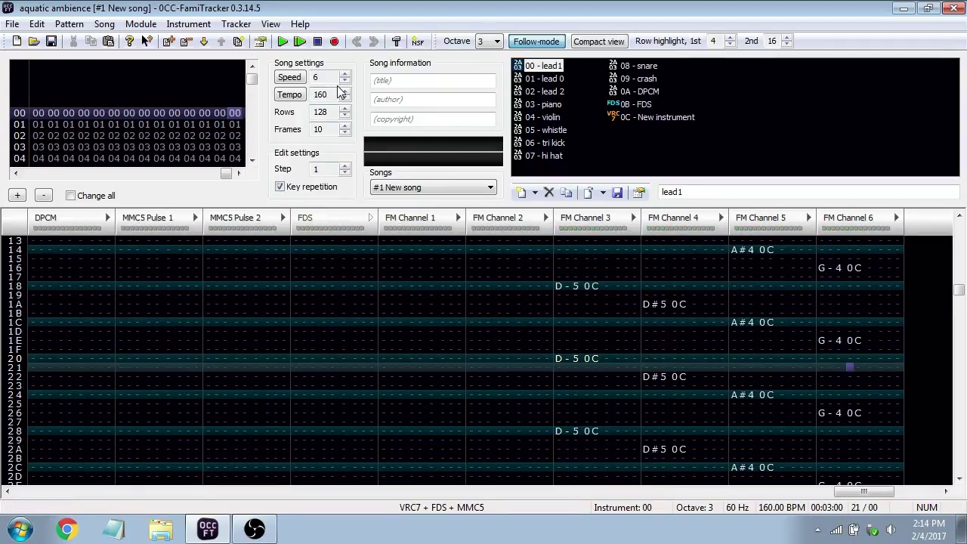
# Lower the song speed to 3 and play the song from the start
pyautogui.click(343, 80)
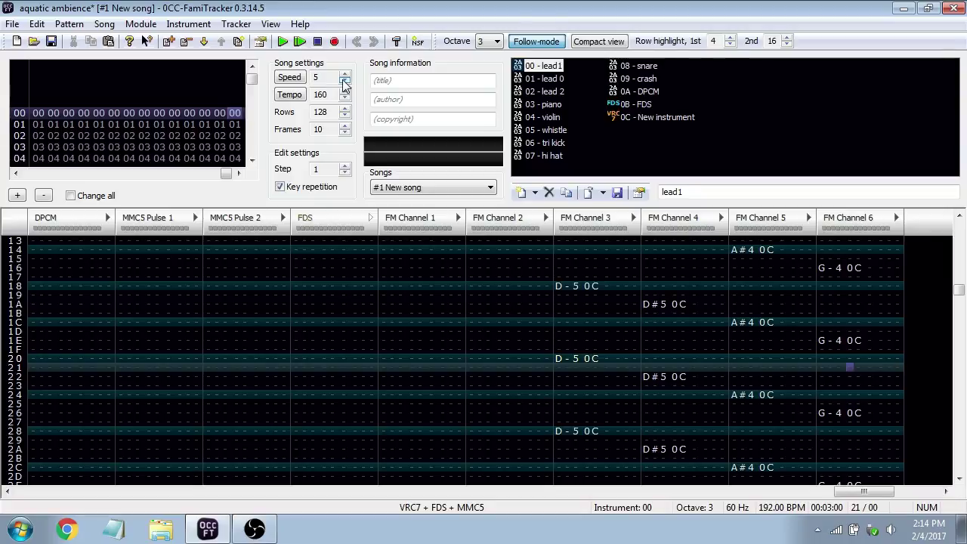
pyautogui.click(343, 82)
pyautogui.press('Return')
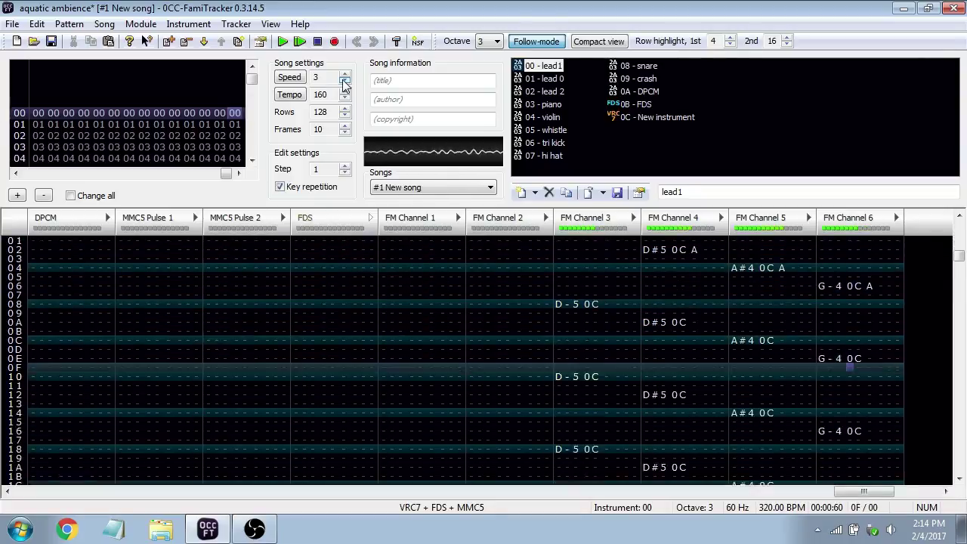
# Raise the song speed to 8, stop the playback, and bring the speed back to 6
pyautogui.click(343, 75)
pyautogui.click(344, 75)
pyautogui.click(343, 75)
pyautogui.click(343, 74)
pyautogui.click(343, 75)
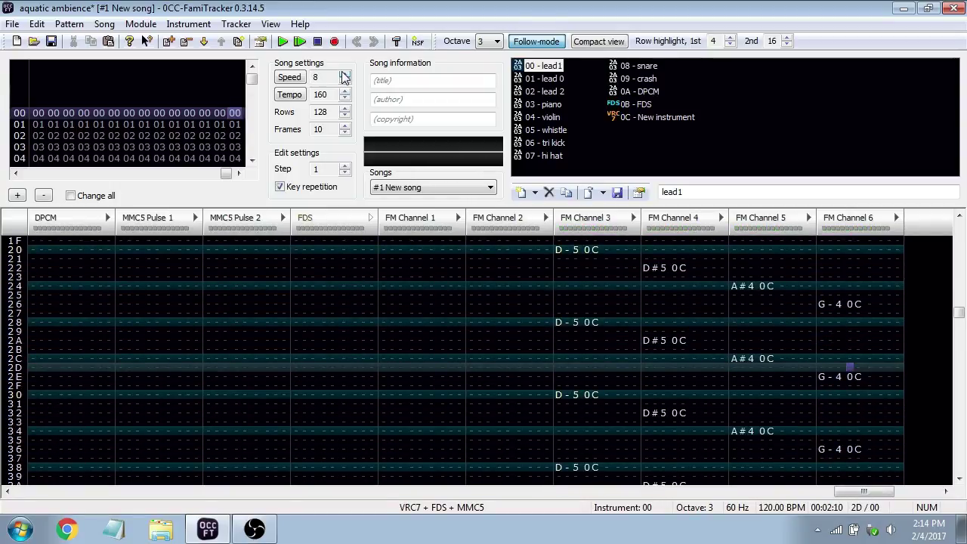
pyautogui.click(343, 81)
pyautogui.click(344, 81)
# Set the song tempo to 165 and play the opening at that tempo
pyautogui.doubleClick(324, 94)
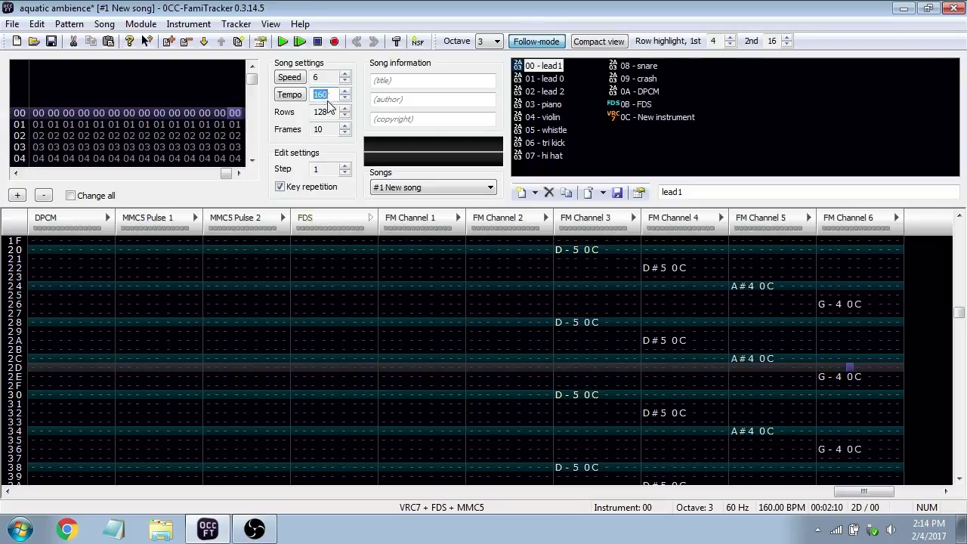
pyautogui.write('165')
pyautogui.press('Return')
pyautogui.press('Return')
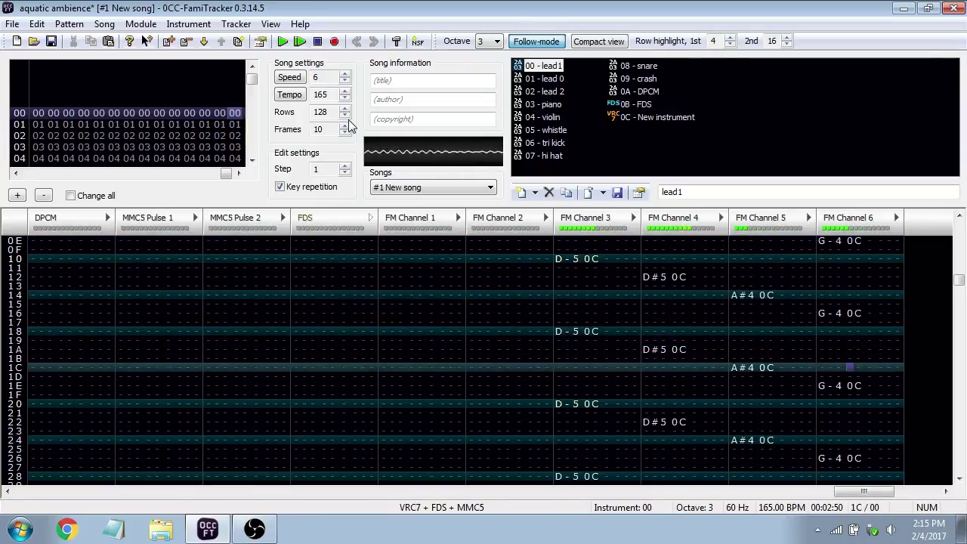
pyautogui.press('Return')
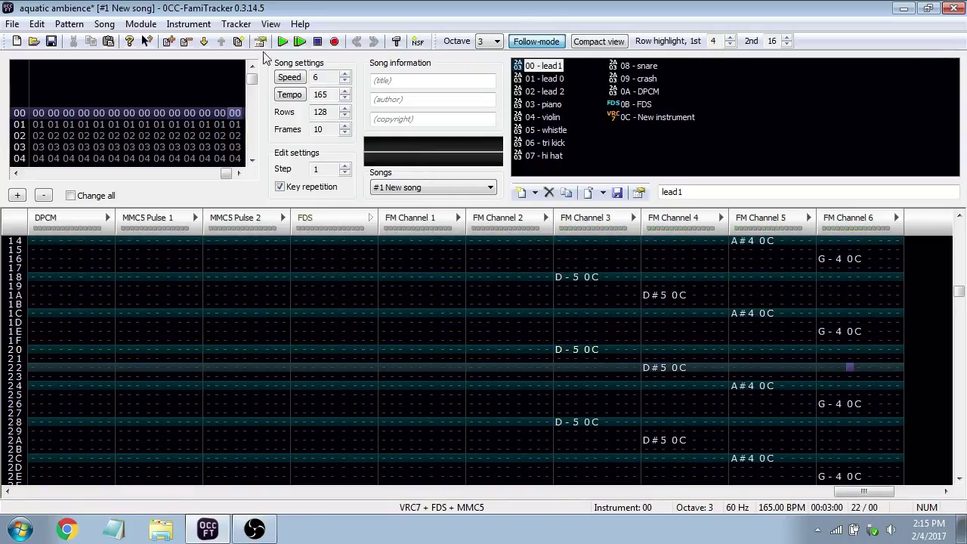
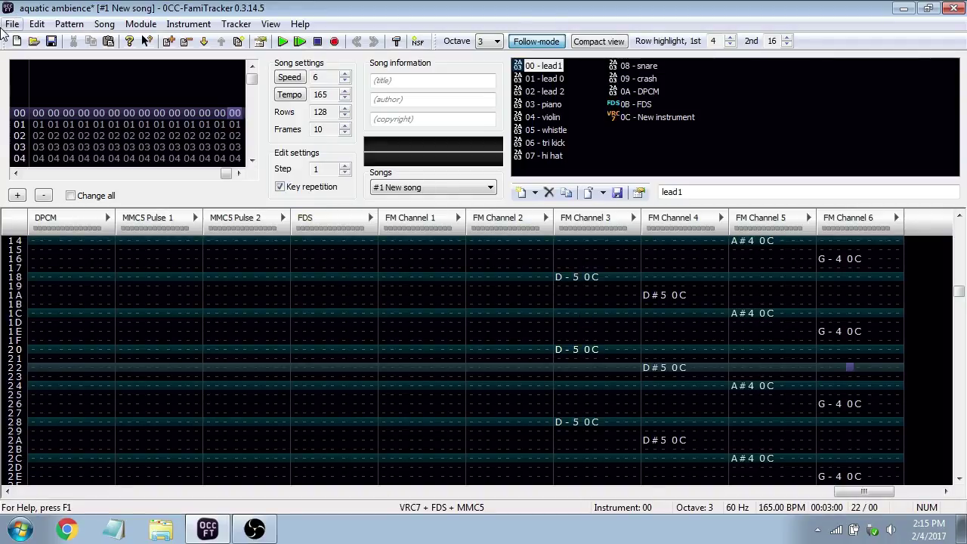
# Start a new module without saving the changes to aquatic ambience
pyautogui.click(7, 25)
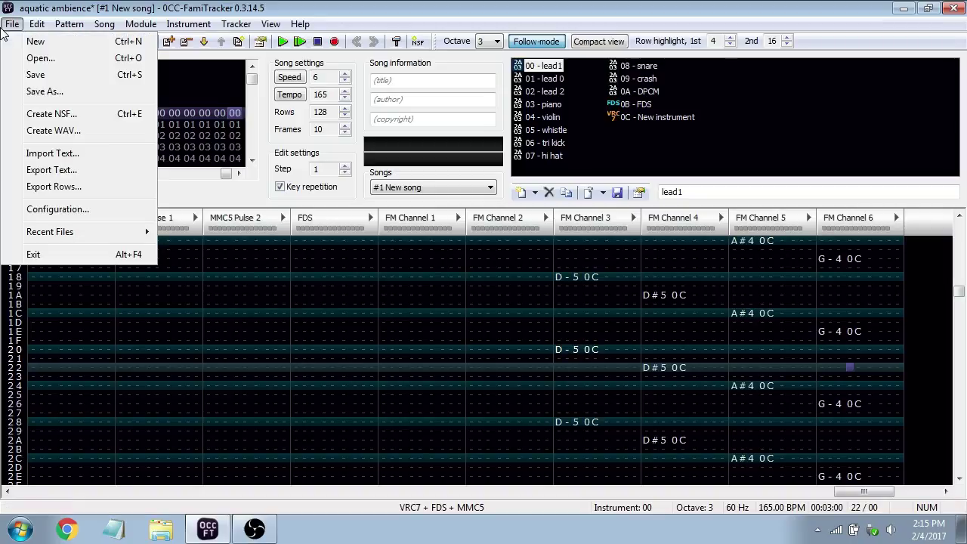
pyautogui.click(23, 39)
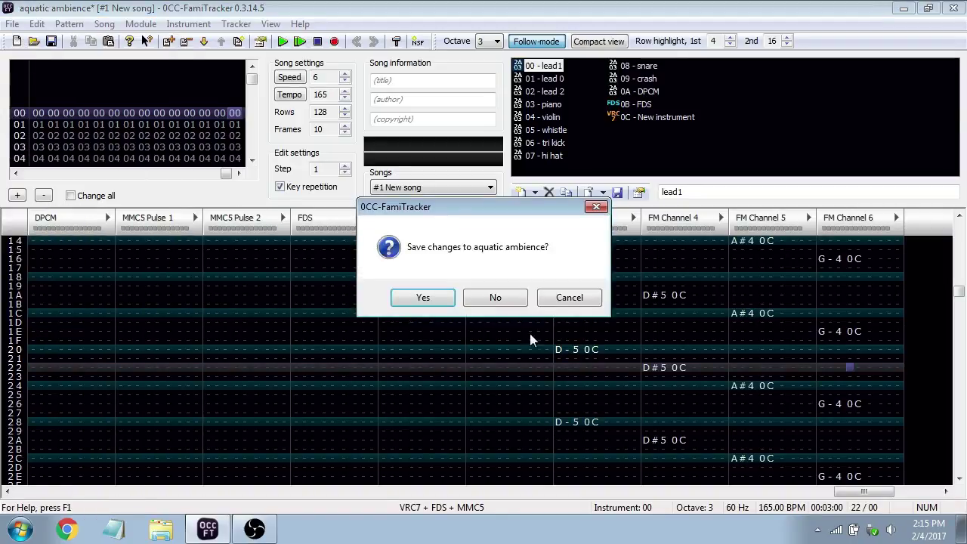
pyautogui.click(495, 302)
# Look up the keys assigned to decreasing and increasing the octave in the configuration's shortcut list, and close it without changes
pyautogui.click(13, 24)
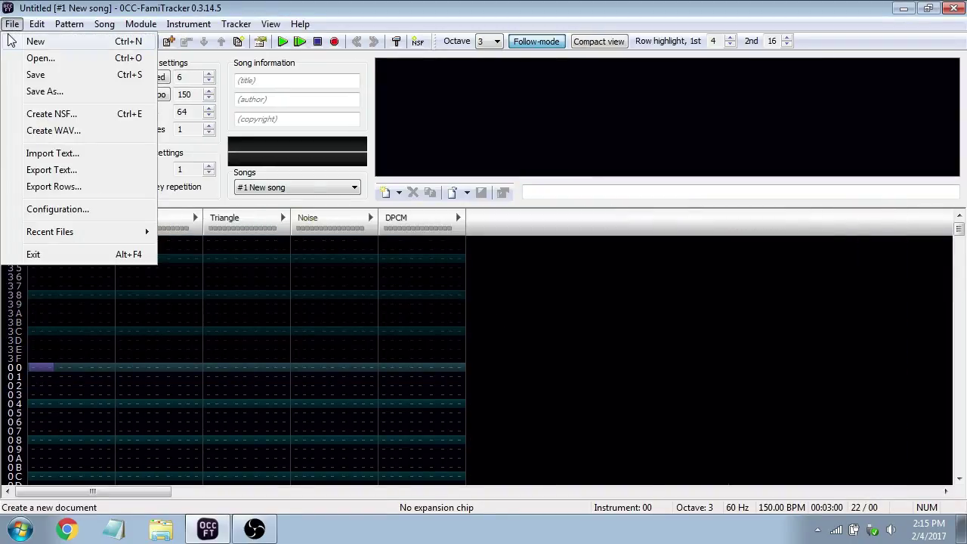
pyautogui.click(54, 209)
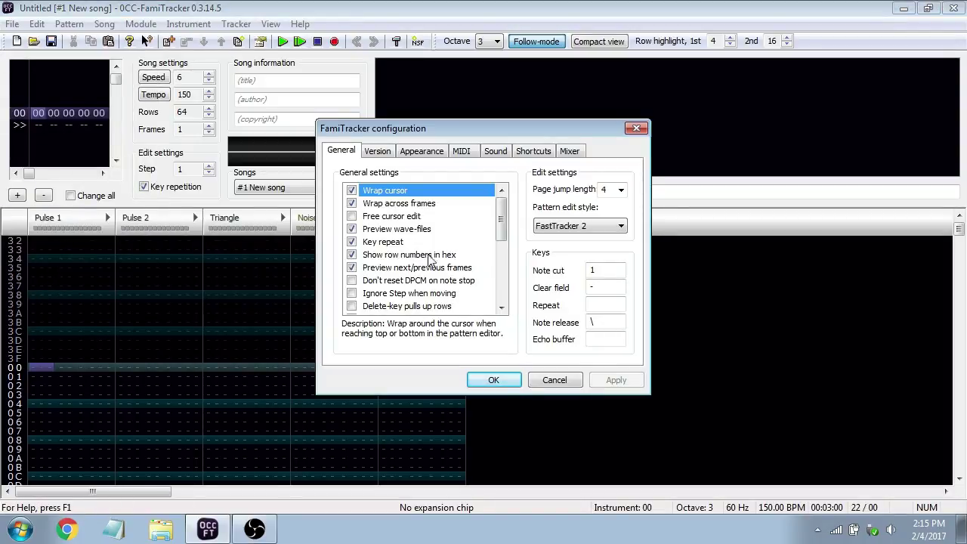
pyautogui.click(533, 153)
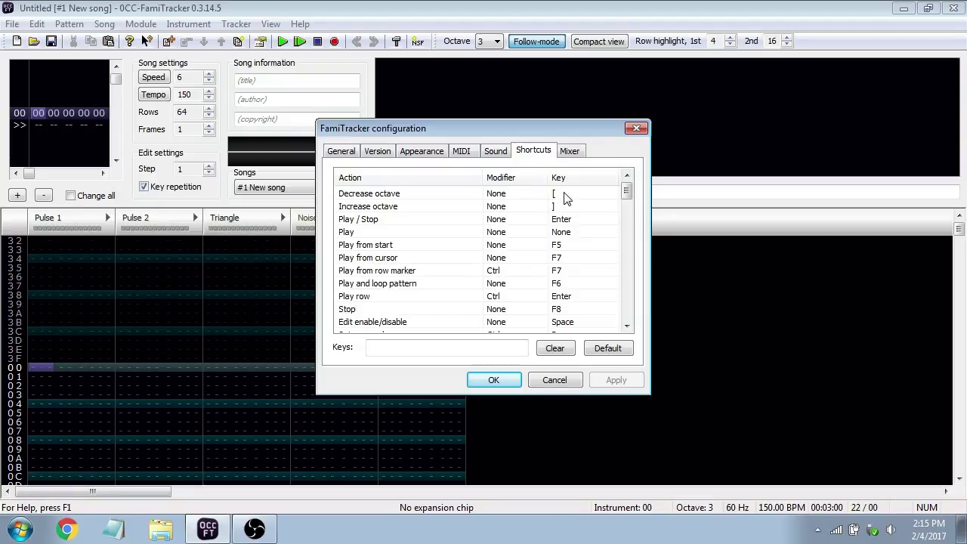
pyautogui.click(597, 195)
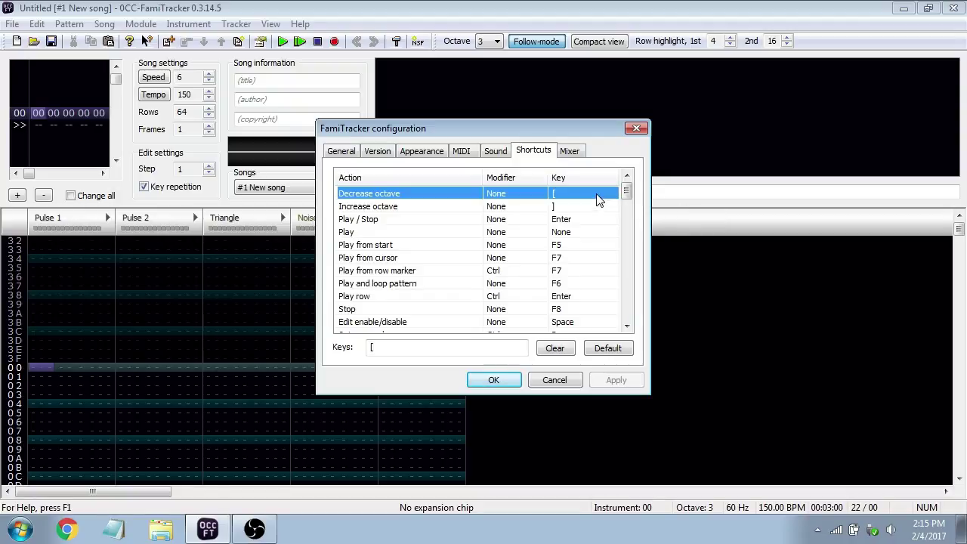
pyautogui.click(591, 208)
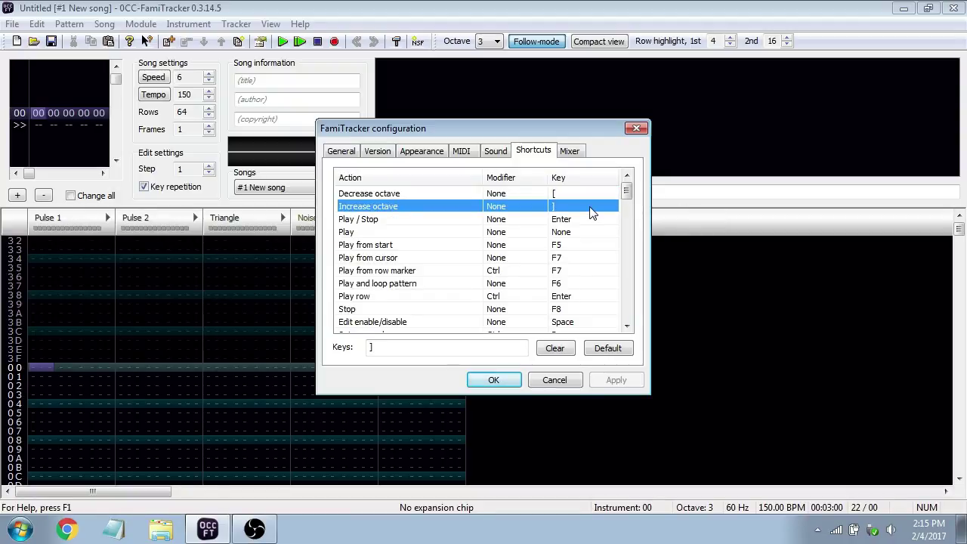
pyautogui.click(555, 379)
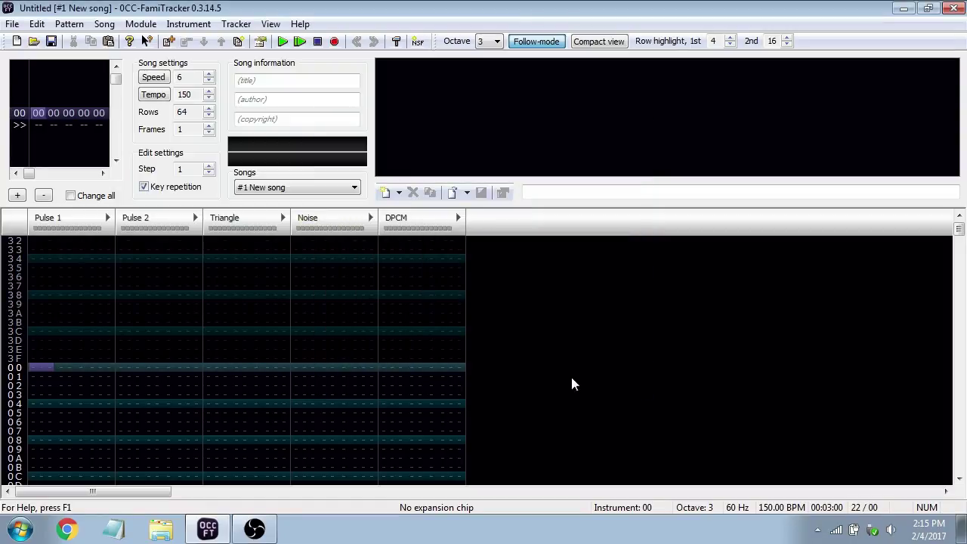
# Check the octave choices, the configuration's sound settings and the octave shortcuts again, and leave everything as it is
pyautogui.click(494, 42)
pyautogui.press('Escape')
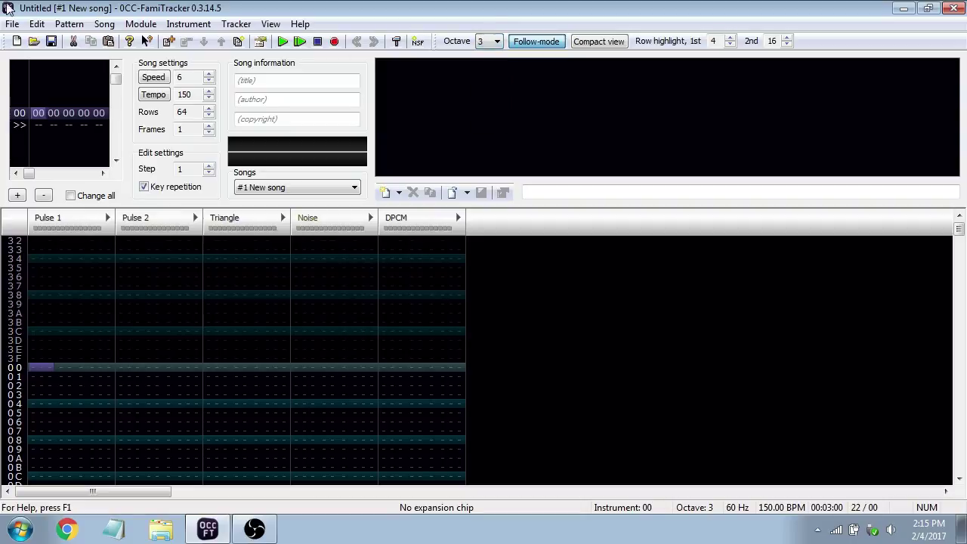
pyautogui.click(12, 23)
pyautogui.click(66, 207)
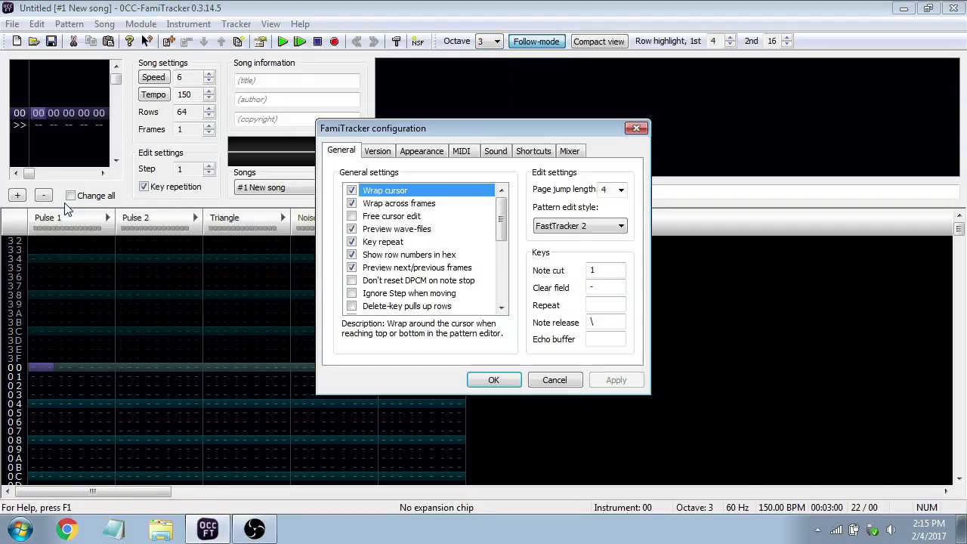
pyautogui.click(495, 151)
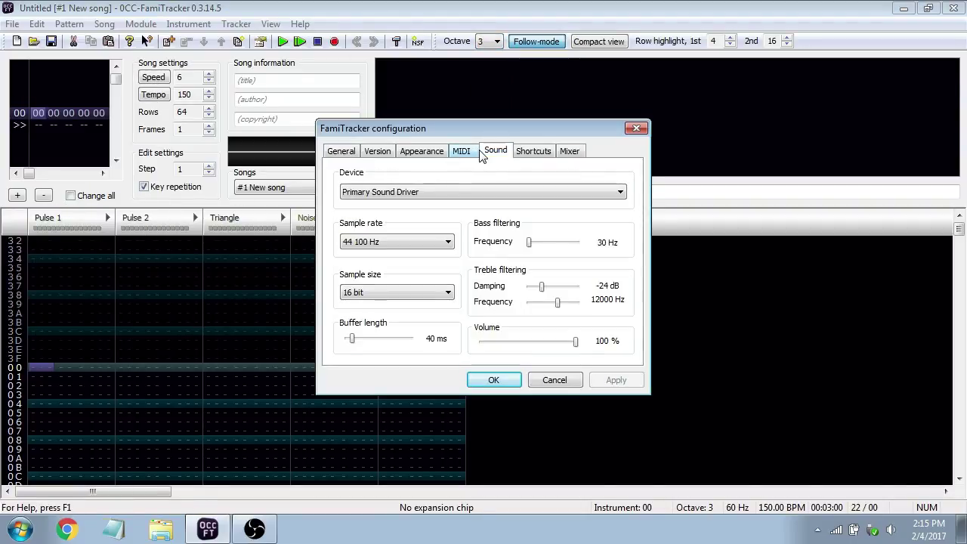
pyautogui.click(533, 151)
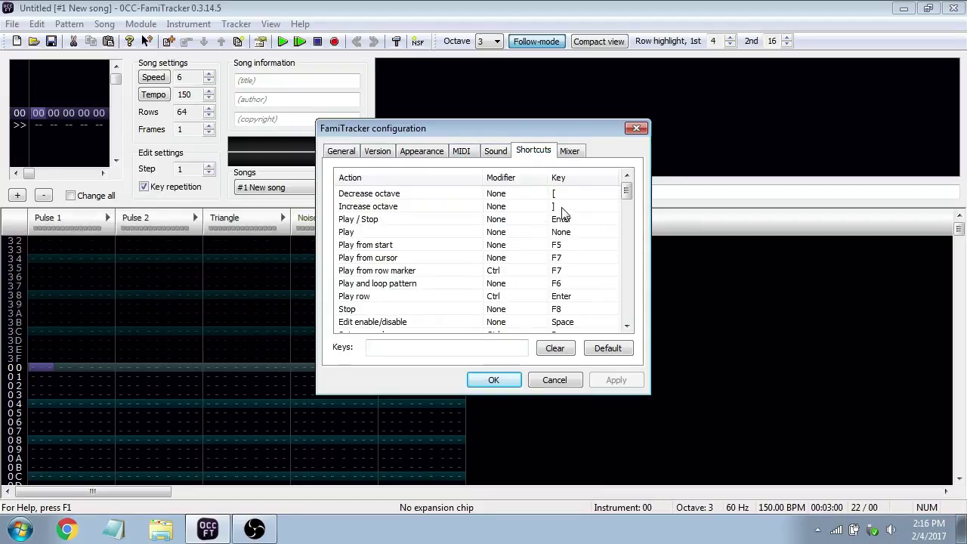
pyautogui.click(574, 377)
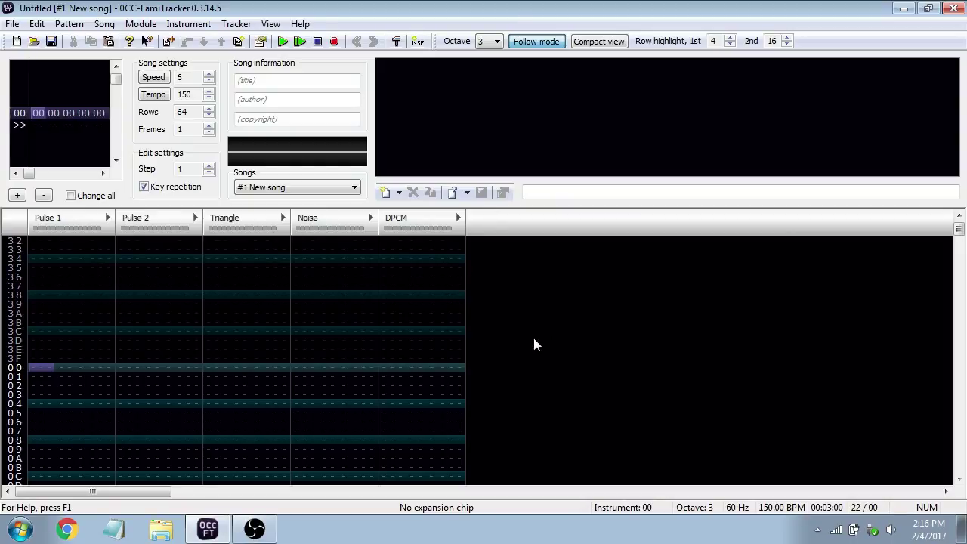
# Add an instrument, enter the note C-3 in row 00 of Pulse 1, and play it
pyautogui.click(385, 194)
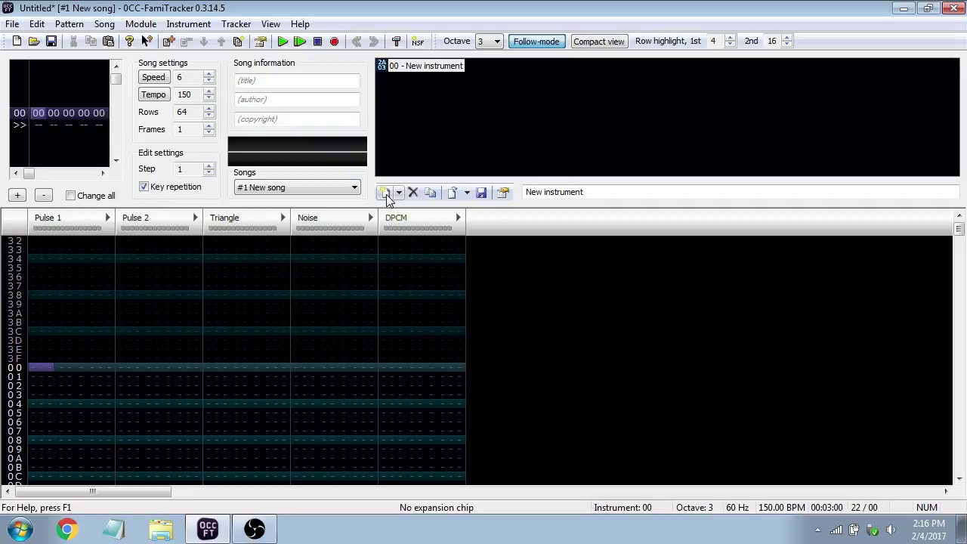
pyautogui.press('space')
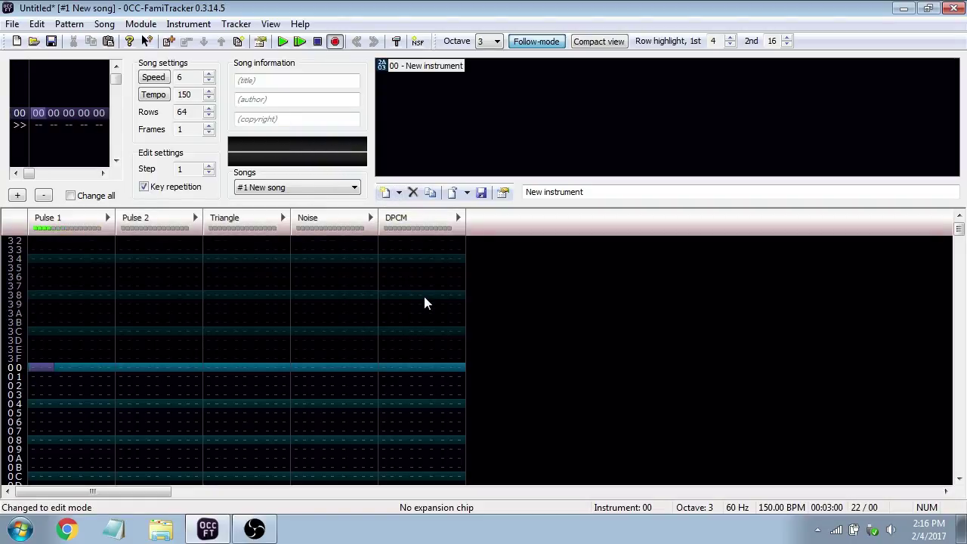
pyautogui.press('z')
pyautogui.press('Down')
pyautogui.press('space')
pyautogui.press('Up')
pyautogui.press('Up')
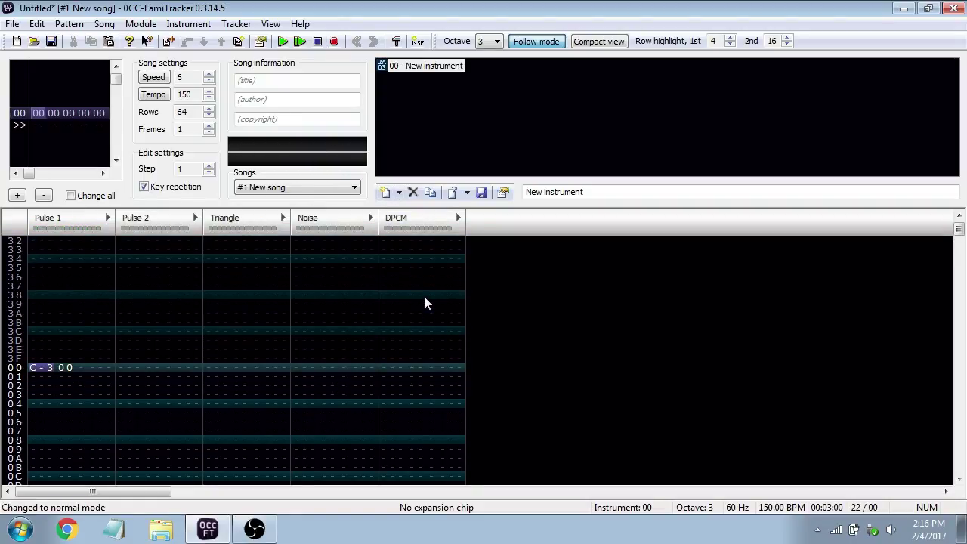
pyautogui.press('Return')
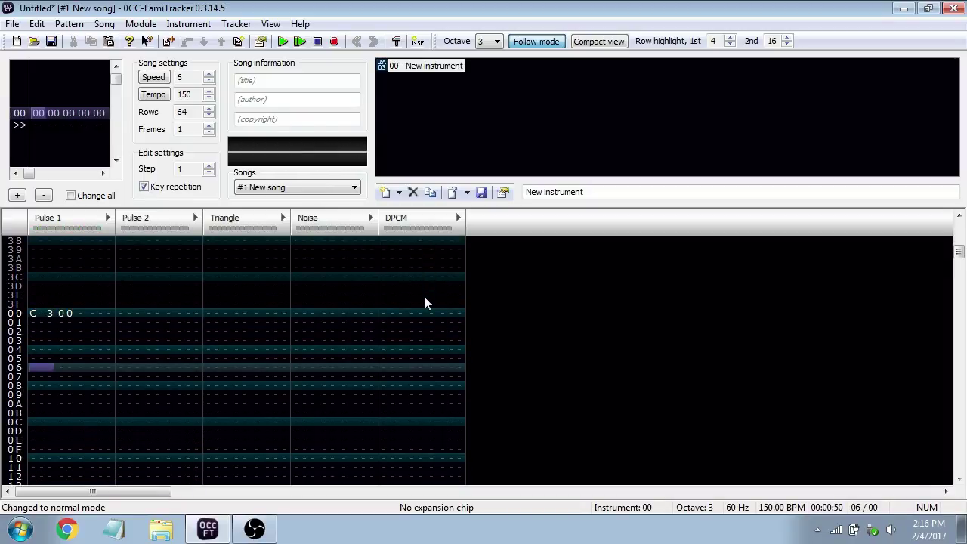
# Enter the note C-4 in row 08 of Pulse 1 and play it back
pyautogui.press('Down')
pyautogui.press('Down')
pyautogui.press('space')
pyautogui.press('q')
pyautogui.press('space')
pyautogui.press('Up')
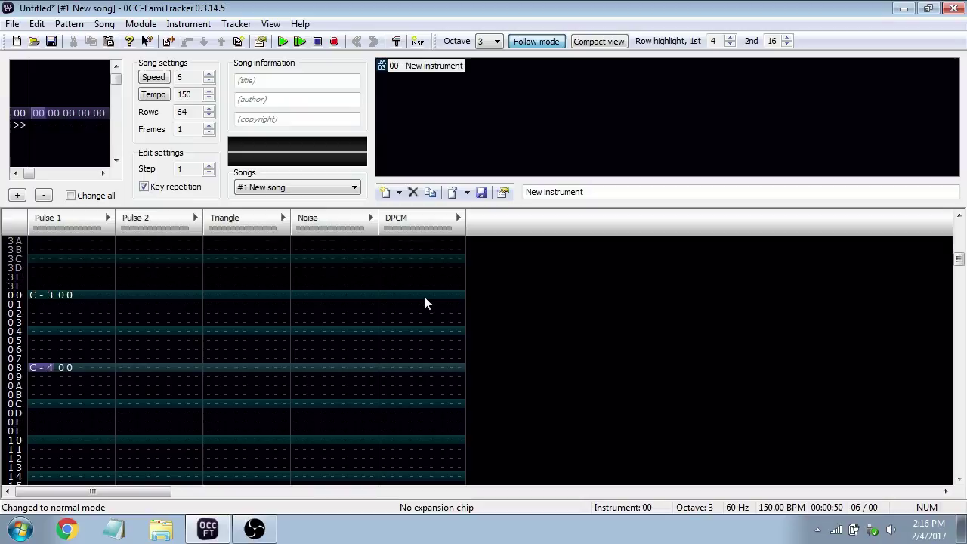
pyautogui.press('Return')
pyautogui.press('Return')
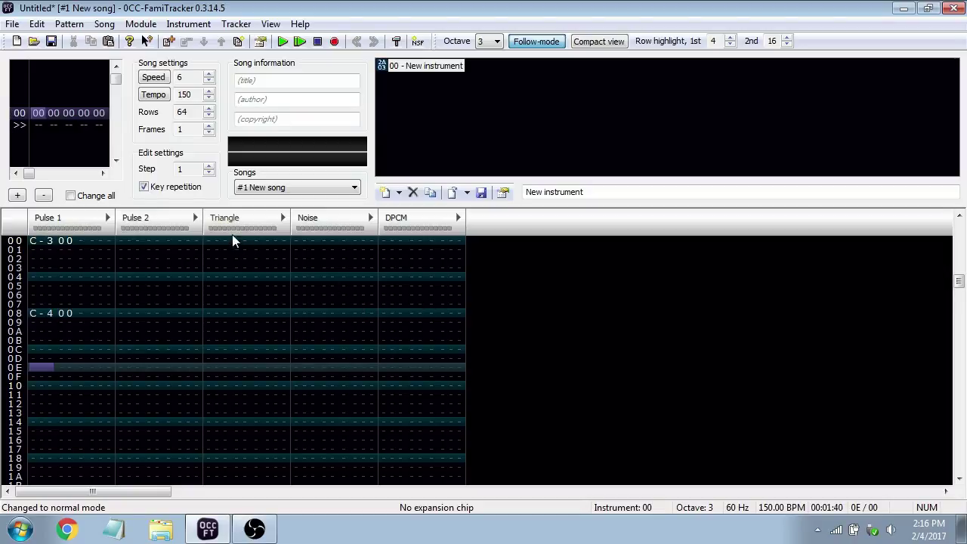
# Start another new module without saving, then select rows 00 to 08 across all five channels and clear the selection
pyautogui.click(12, 24)
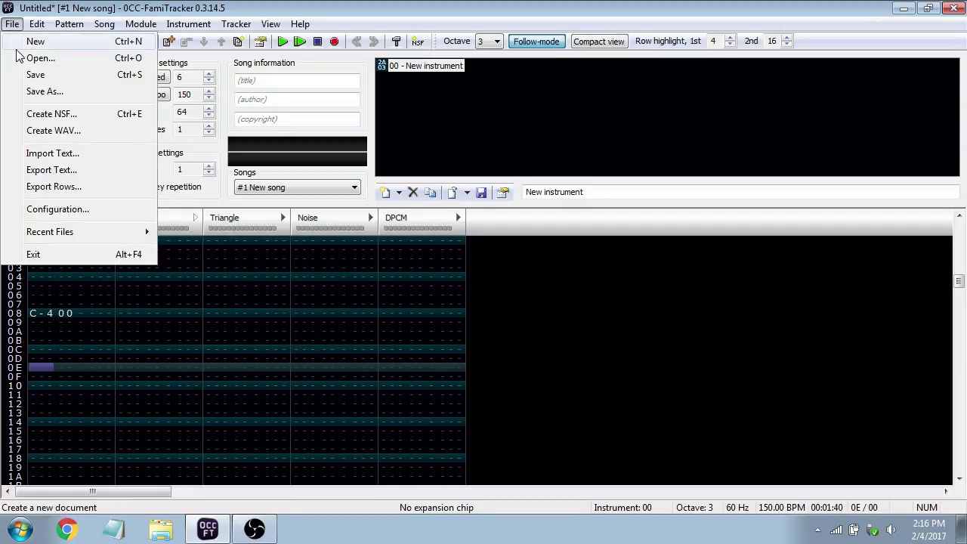
pyautogui.click(23, 42)
pyautogui.click(474, 299)
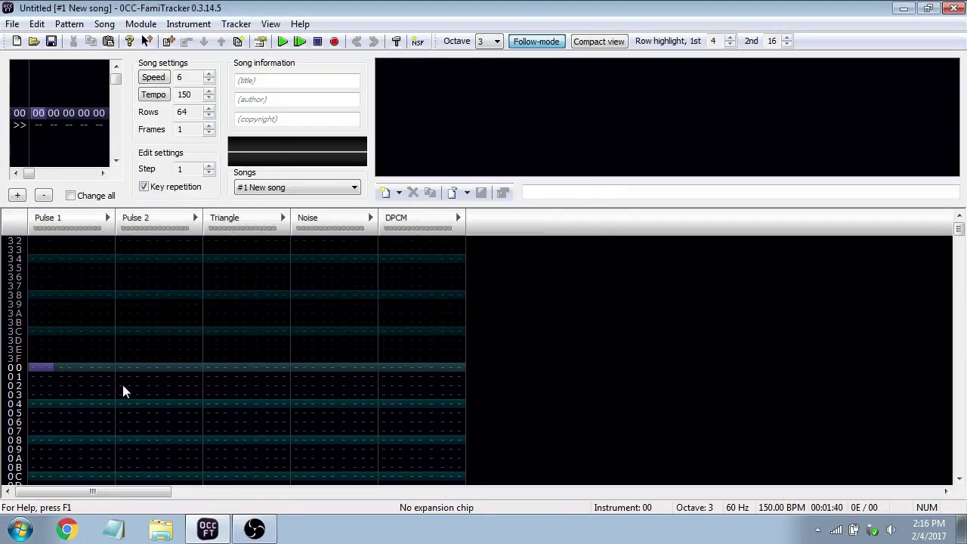
pyautogui.moveTo(41, 364); pyautogui.dragTo(502, 435)
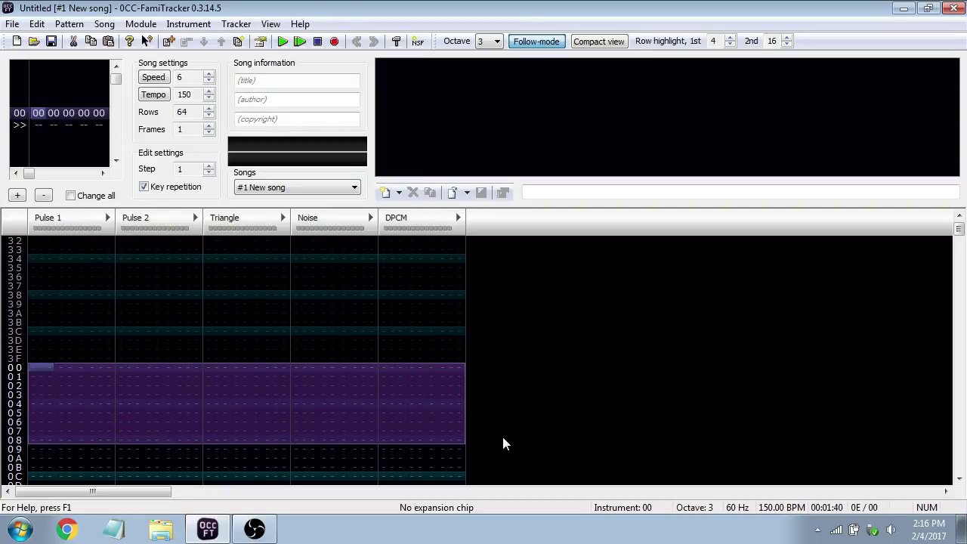
pyautogui.click(519, 373)
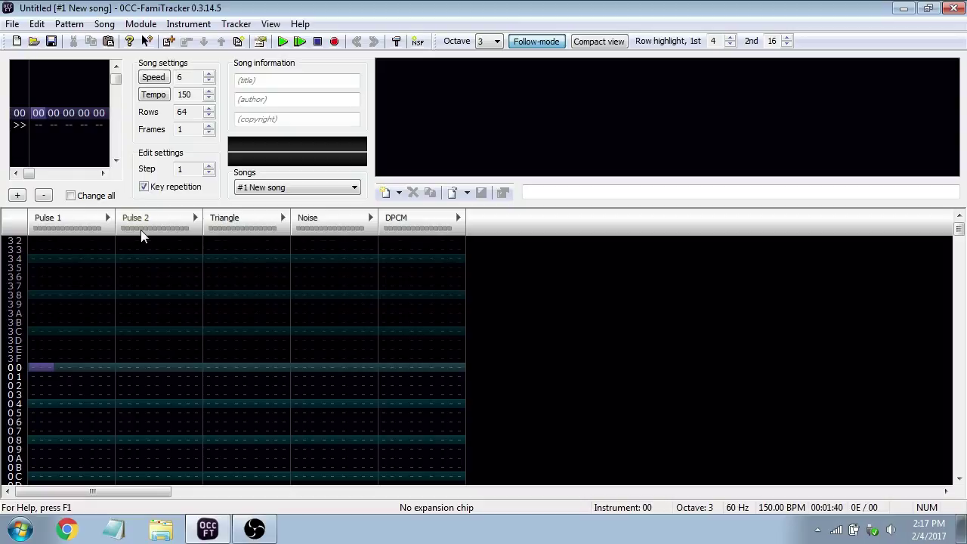
# Enter the note C-4 in row 00 of Pulse 1 and create instrument 00 for it
pyautogui.press('space')
pyautogui.press('q')
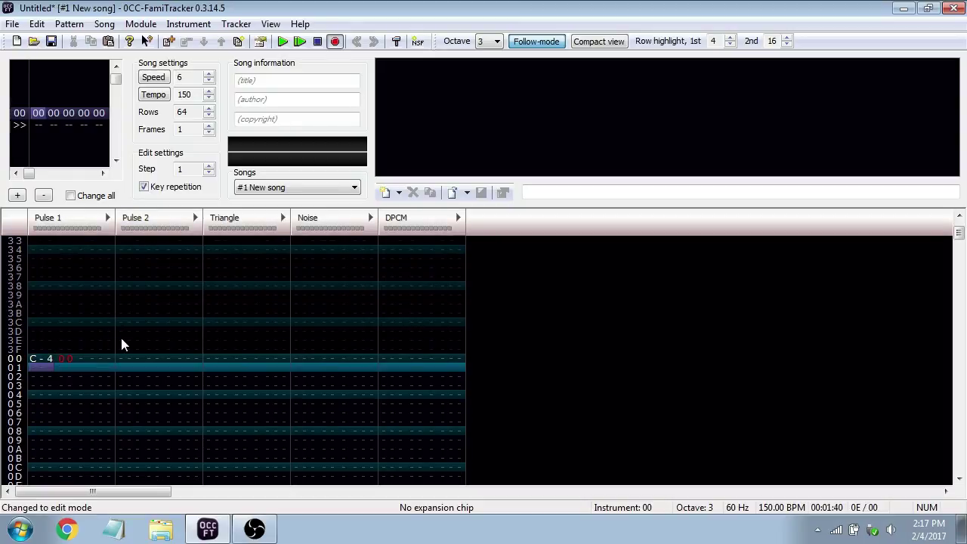
pyautogui.press('Up')
pyautogui.press('Up')
pyautogui.press('Up')
pyautogui.press('Up')
pyautogui.press('Down')
pyautogui.press('Down')
pyautogui.press('Down')
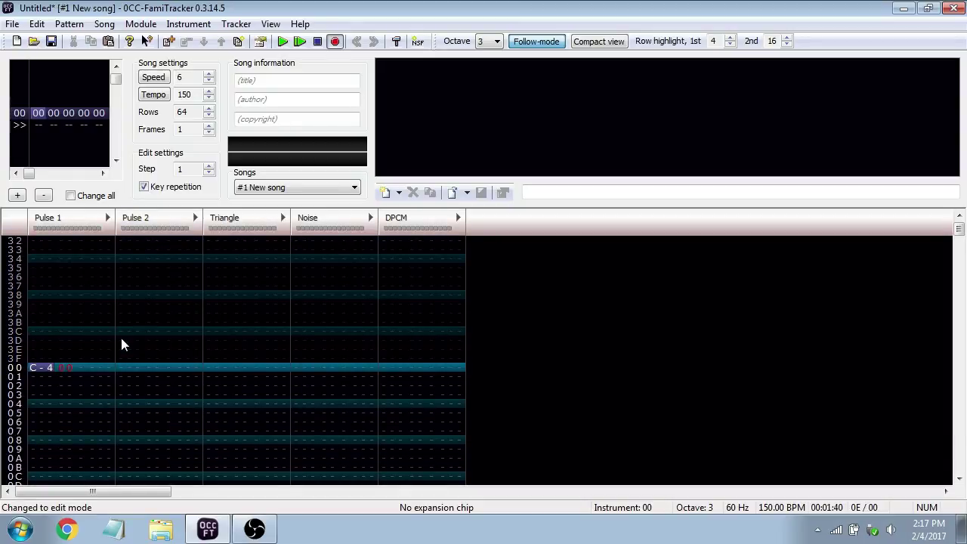
pyautogui.click(384, 191)
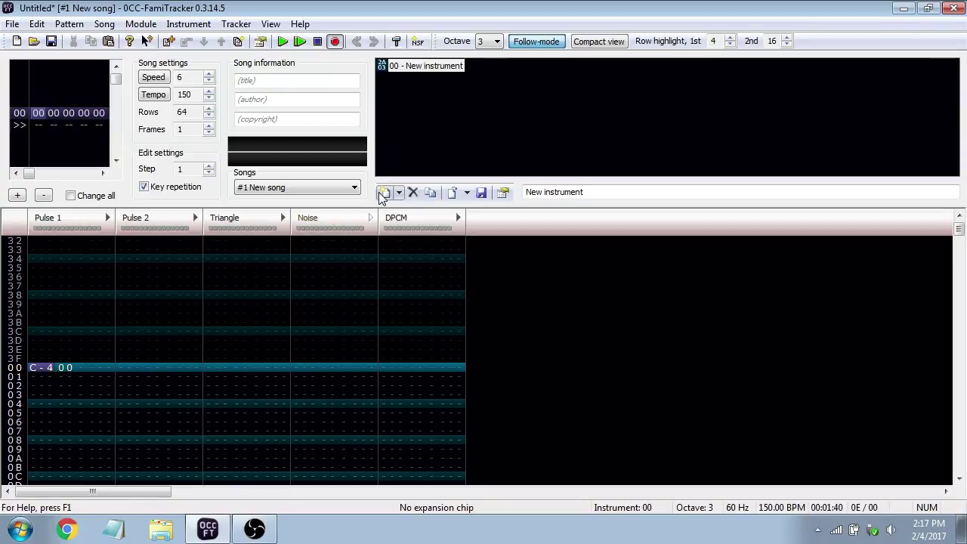
# Enter the note E-4 in row 00 of Pulse 2 and play it together with the Pulse 1 note
pyautogui.click(134, 362)
pyautogui.press('space')
pyautogui.press('space')
pyautogui.press('e')
pyautogui.press('space')
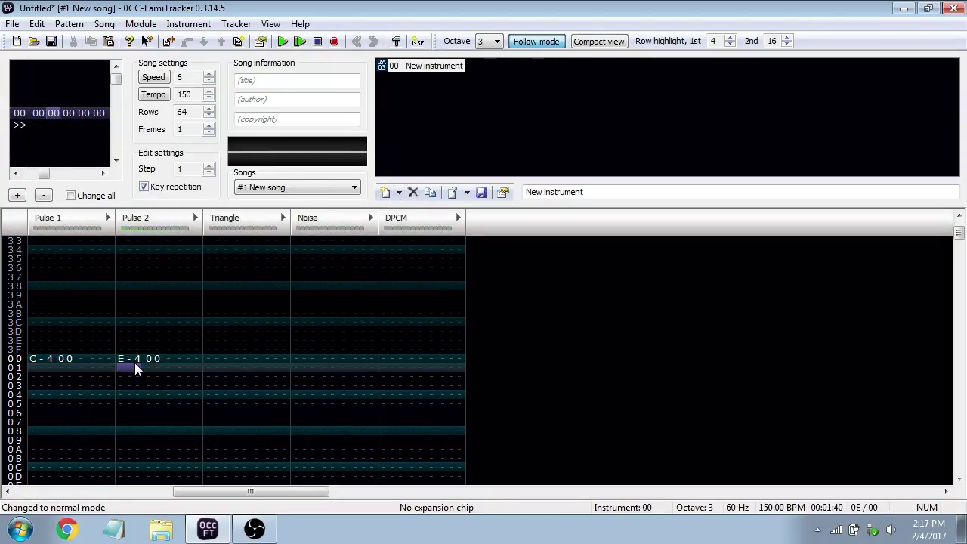
pyautogui.press('Return')
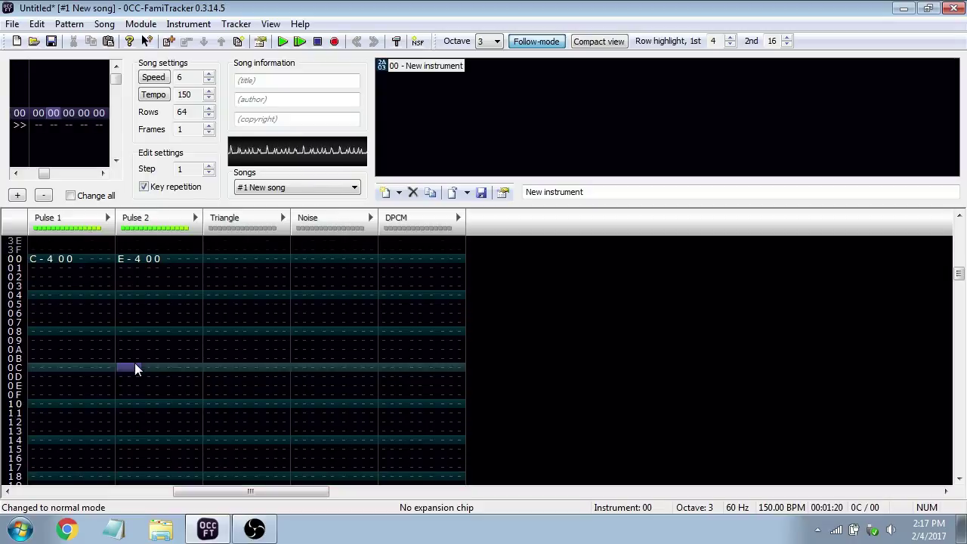
pyautogui.press('Return')
# Set the octave to 2 and enter a C major scale from C-2 to C-3 in the Triangle channel, every second row from 00 to 0E
pyautogui.click(211, 297)
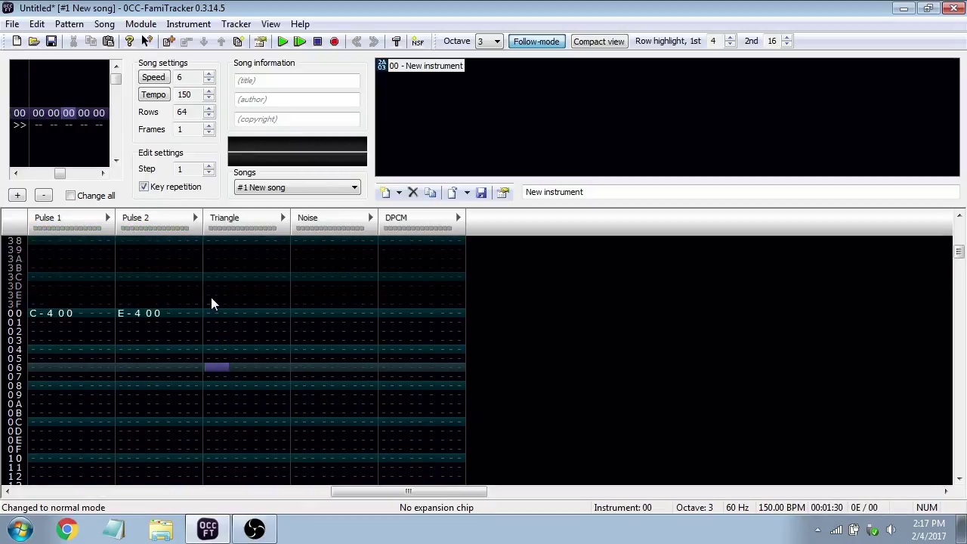
pyautogui.click(208, 355)
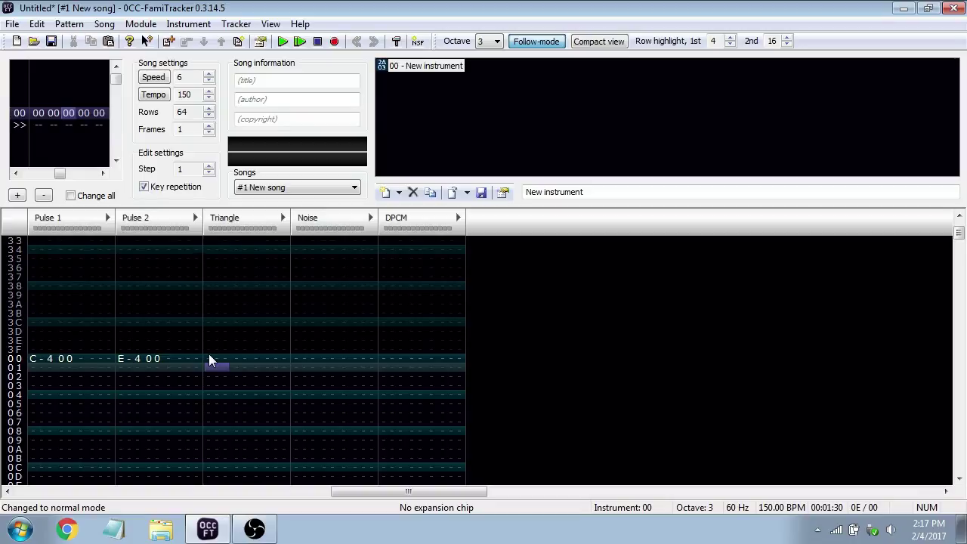
pyautogui.click(208, 357)
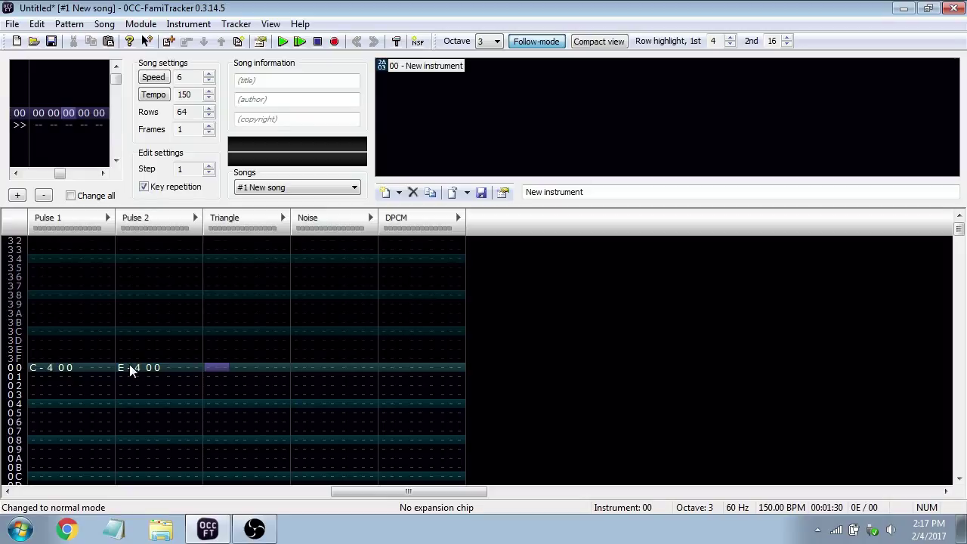
pyautogui.press('space')
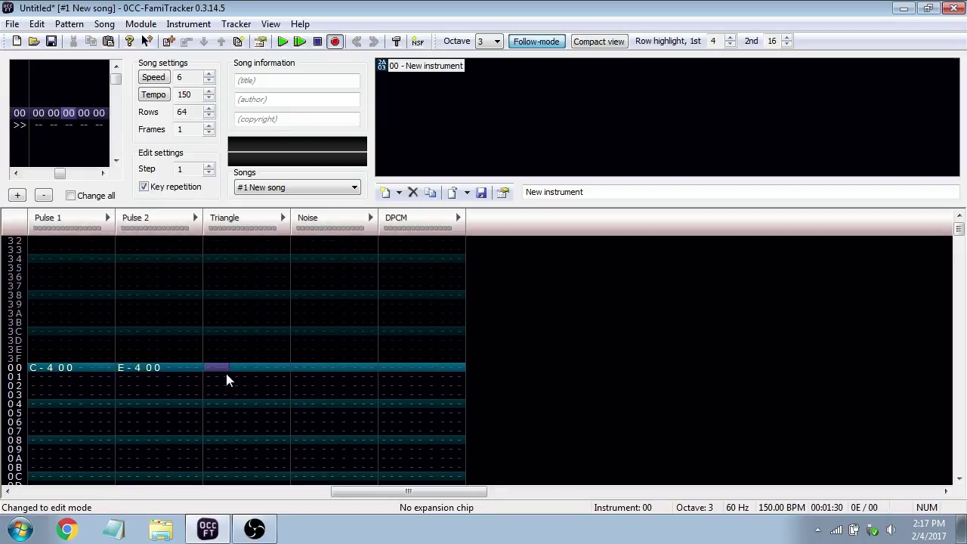
pyautogui.press('z')
pyautogui.press('Down')
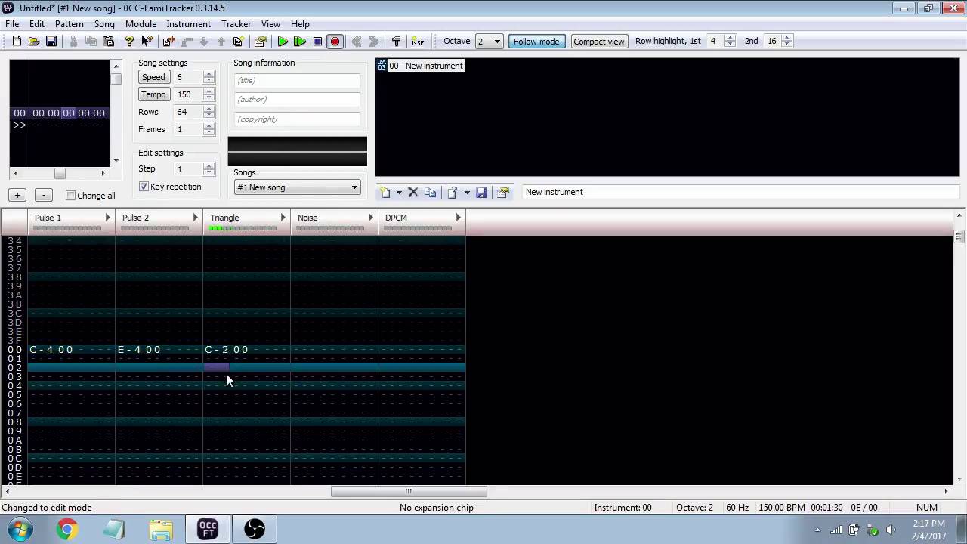
pyautogui.press('x')
pyautogui.press('Down')
pyautogui.press('c')
pyautogui.press('Down')
pyautogui.press('v')
pyautogui.press('Down')
pyautogui.press('b')
pyautogui.press('Down')
pyautogui.press('n')
pyautogui.press('Down')
pyautogui.press('m')
pyautogui.press('Down')
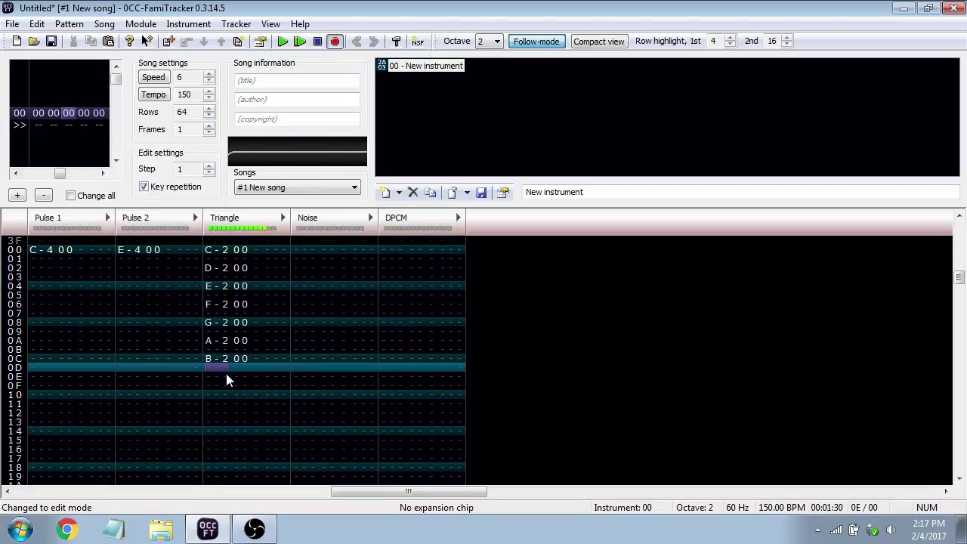
pyautogui.press(',')
pyautogui.press('Down')
pyautogui.press('space')
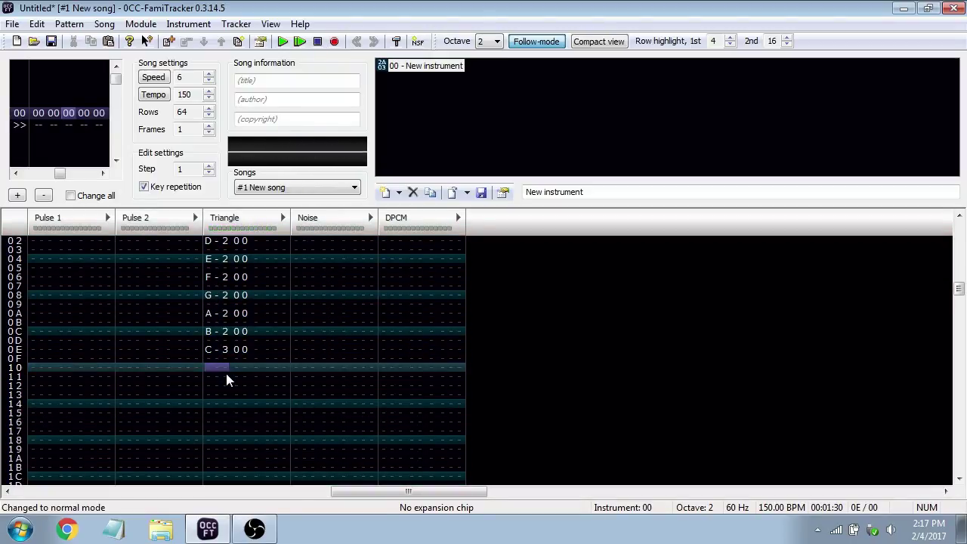
# Solo the Triangle channel and play its scale
pyautogui.doubleClick(224, 220)
pyautogui.press('Return')
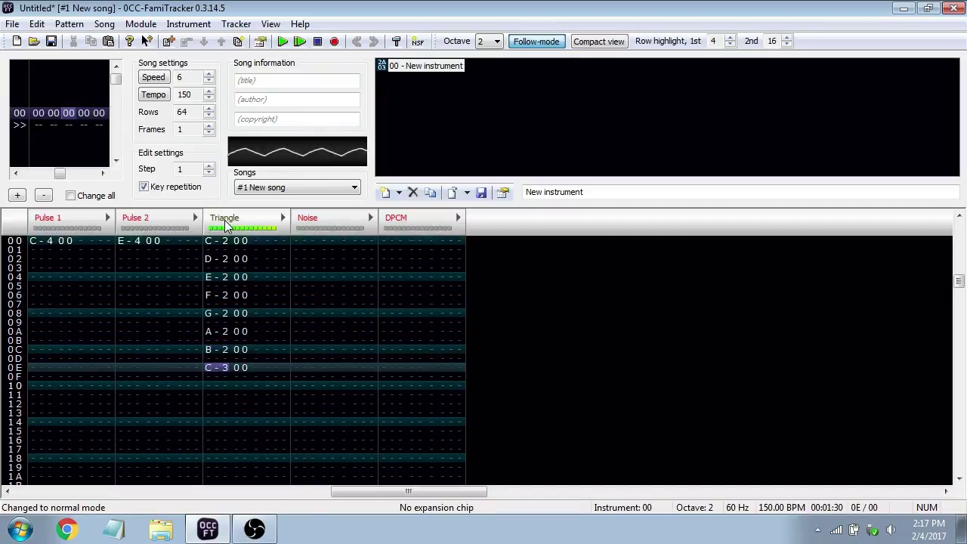
pyautogui.press('Return')
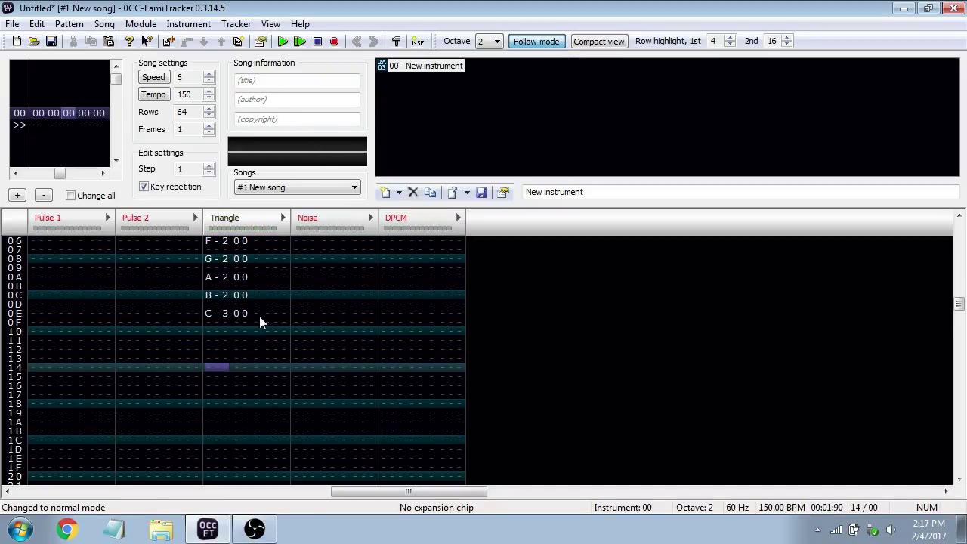
# Place the cursor in row 00 of the Noise channel and solo that channel
pyautogui.scroll(3, 305, 294)
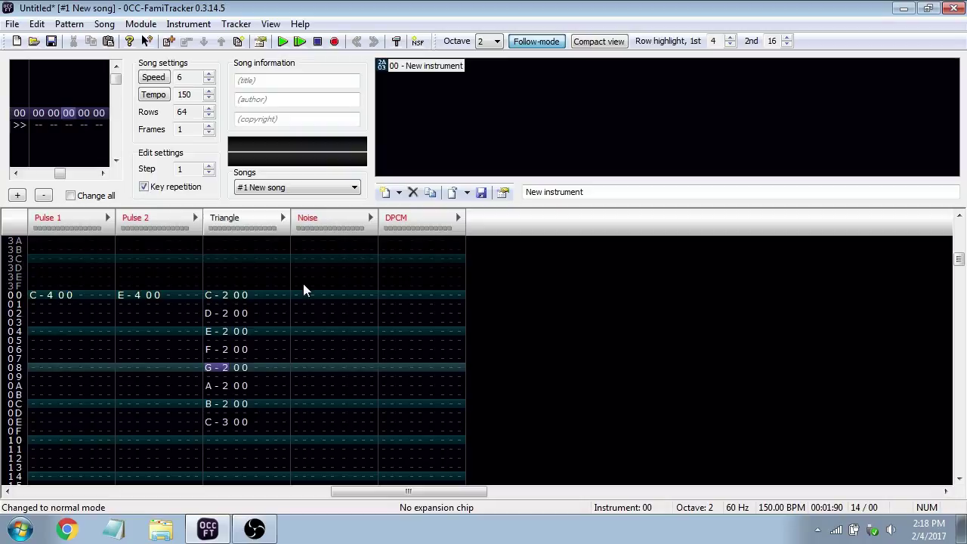
pyautogui.click(308, 296)
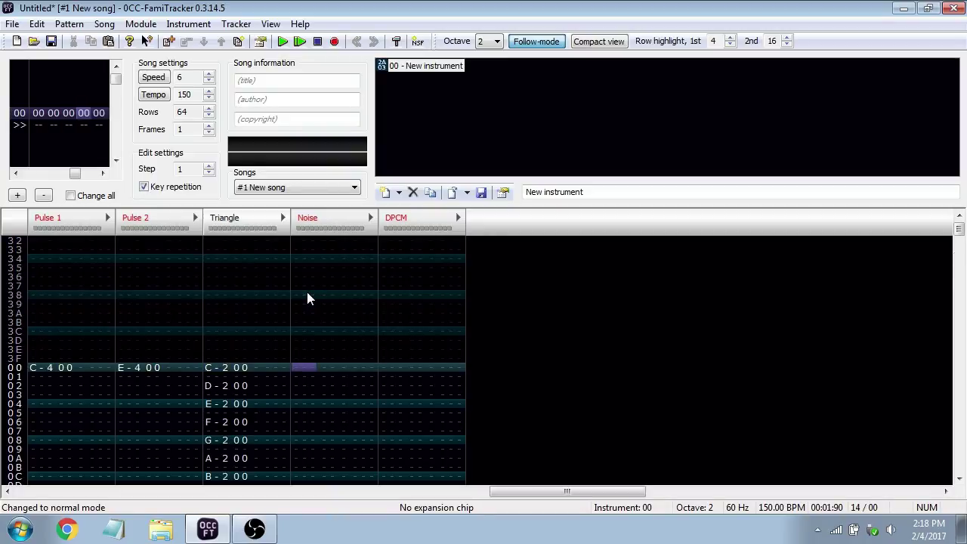
pyautogui.doubleClick(343, 217)
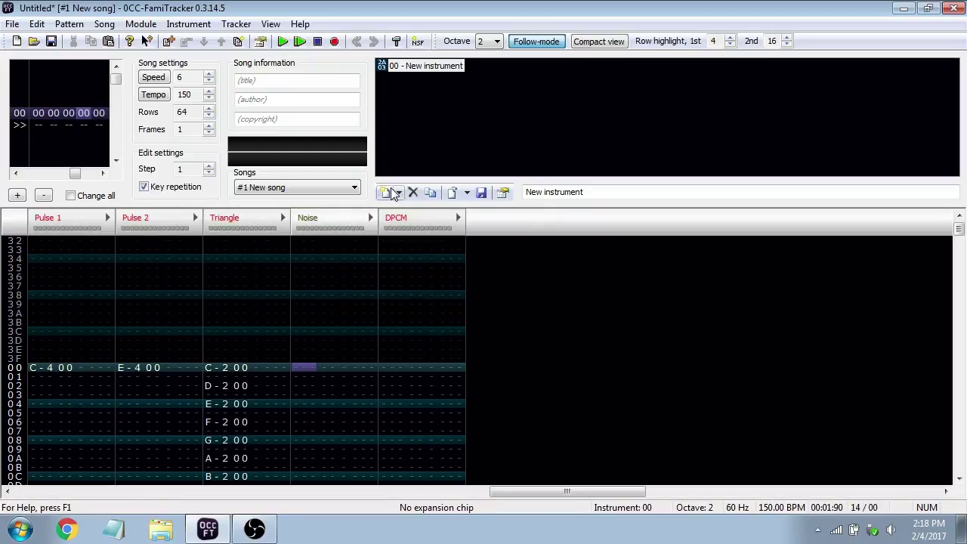
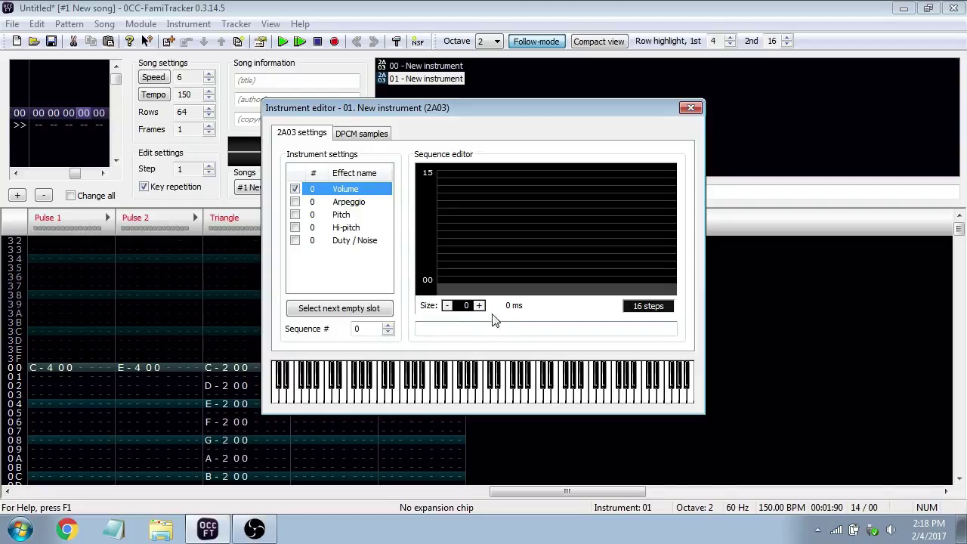
# Create instrument 01 with a six-step volume sequence of 11 7 5 3 1 0
pyautogui.click(478, 305)
pyautogui.click(478, 305)
pyautogui.click(478, 305)
pyautogui.click(478, 305)
pyautogui.click(478, 305)
pyautogui.click(478, 305)
pyautogui.moveTo(474, 279)
pyautogui.mouseDown()
pyautogui.moveTo(518, 245)
pyautogui.moveTo(581, 284)
pyautogui.mouseUp()
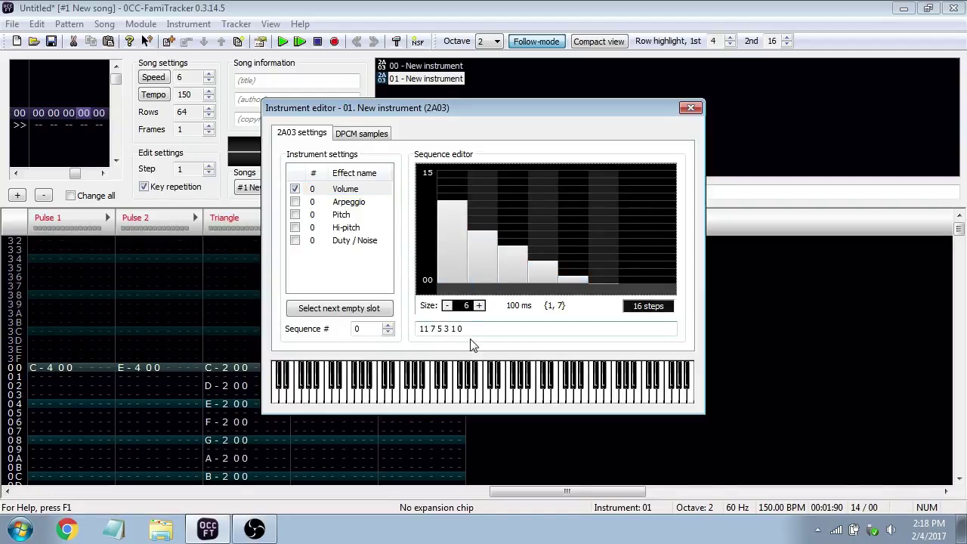
pyautogui.click(690, 107)
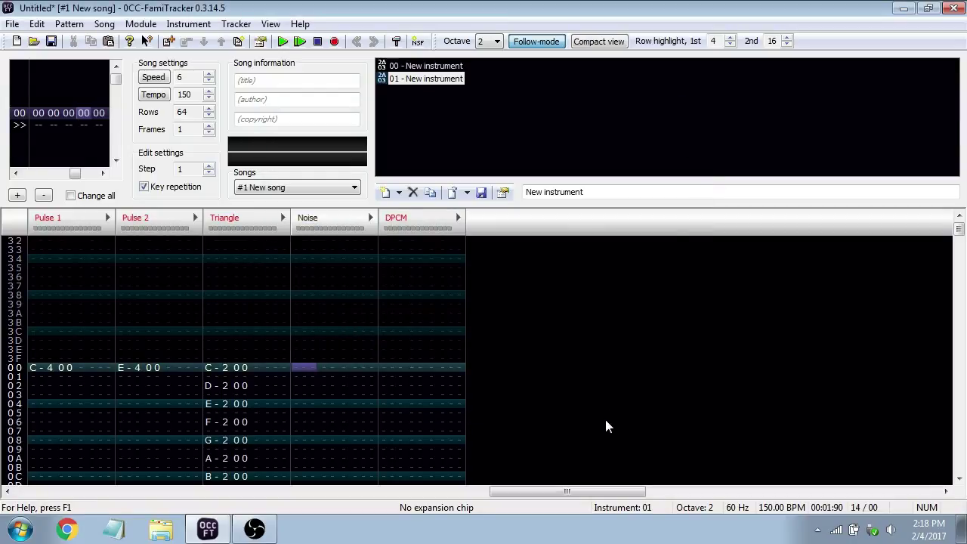
# Enter the notes C-#, D-#, F-#, B-# and D-# with instrument 01 in the Noise channel, every second row from 00 to 08
pyautogui.press('space')
pyautogui.press('c')
pyautogui.press('Down')
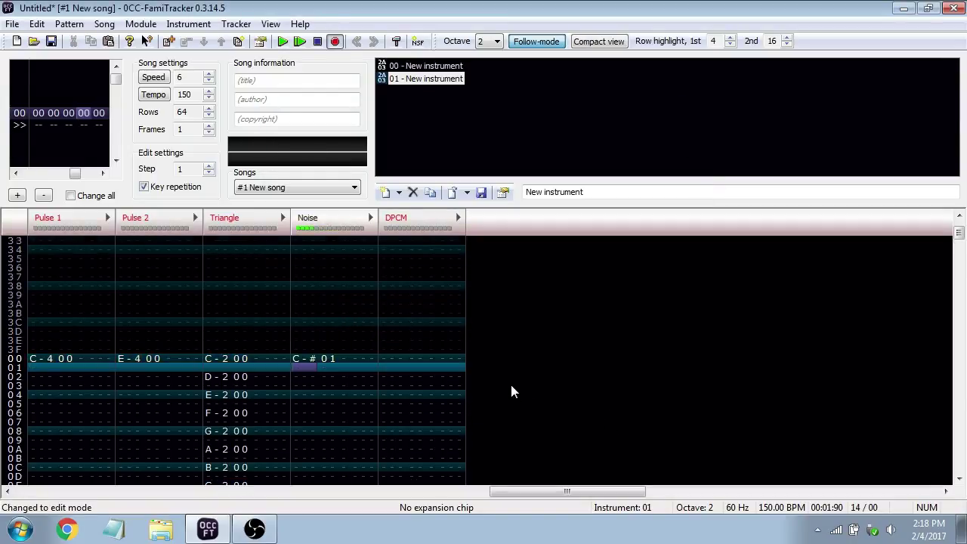
pyautogui.press('v')
pyautogui.press('Down')
pyautogui.press('b')
pyautogui.press('Down')
pyautogui.press('d')
pyautogui.press('Down')
pyautogui.press('v')
pyautogui.press('Down')
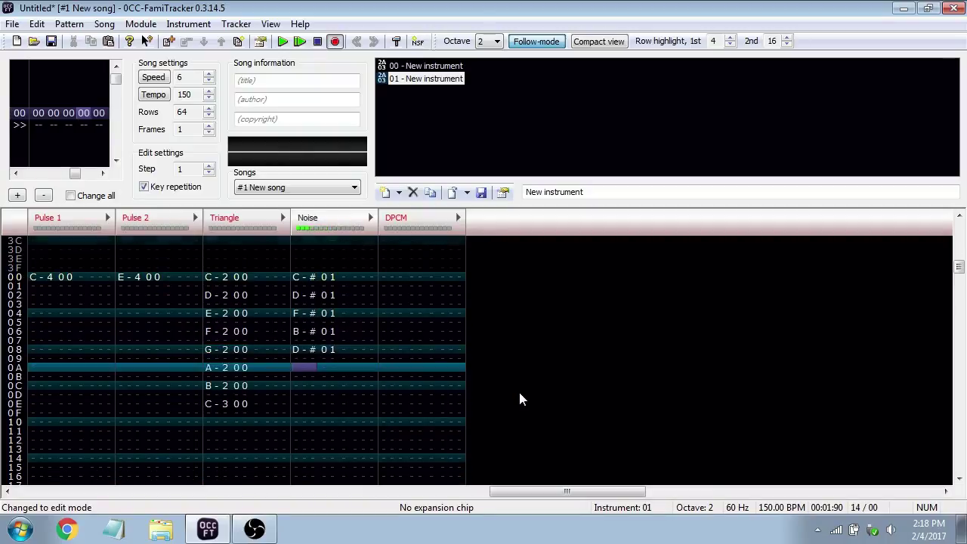
# Add the Noise notes F-# in row 0A, 8-# in 0C, 6-# in 0D and 4-# in 0F, and play the pattern
pyautogui.press('b')
pyautogui.press('Down')
pyautogui.press('z')
pyautogui.press('w')
pyautogui.press('Down')
pyautogui.press('q')
pyautogui.press('Return')
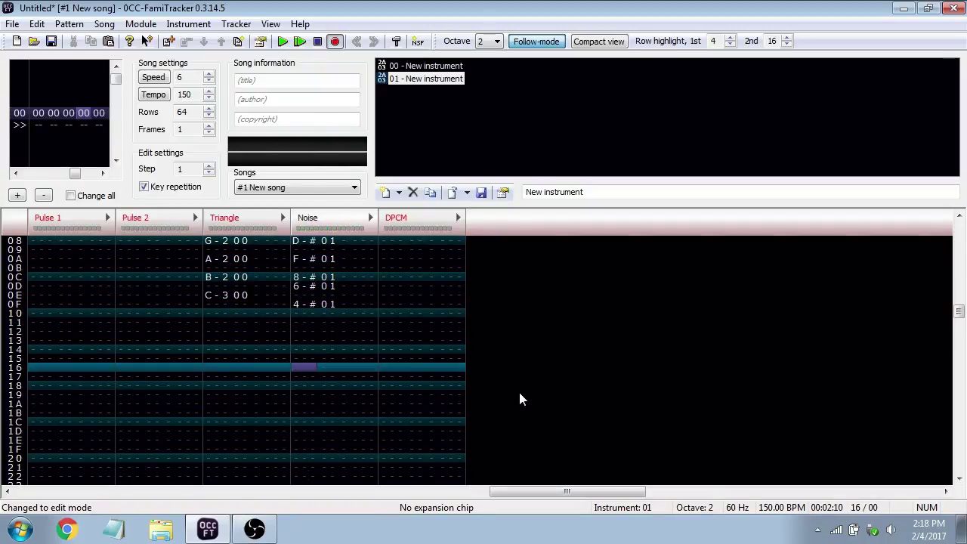
# Start a new module without saving the changes to the current one
pyautogui.scroll(4, 358, 352)
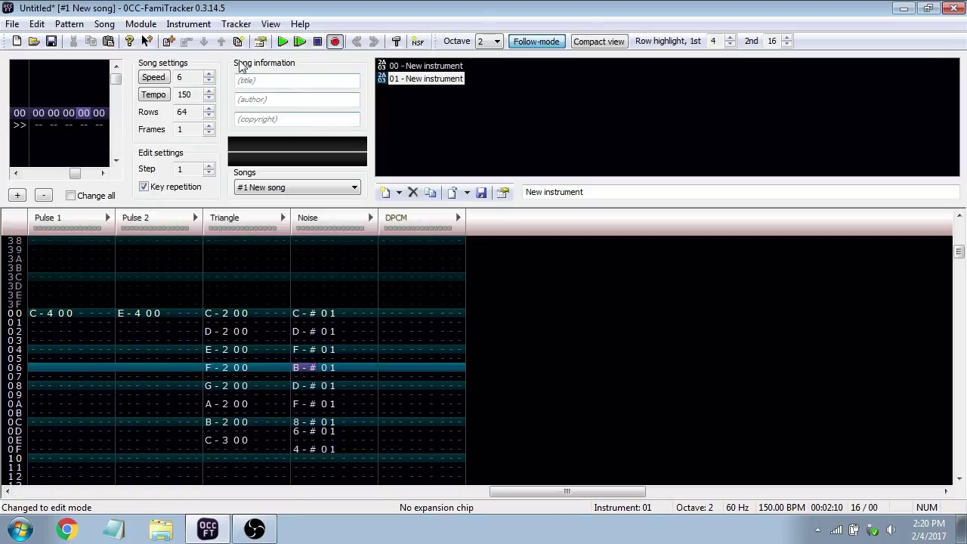
pyautogui.click(12, 23)
pyautogui.click(23, 38)
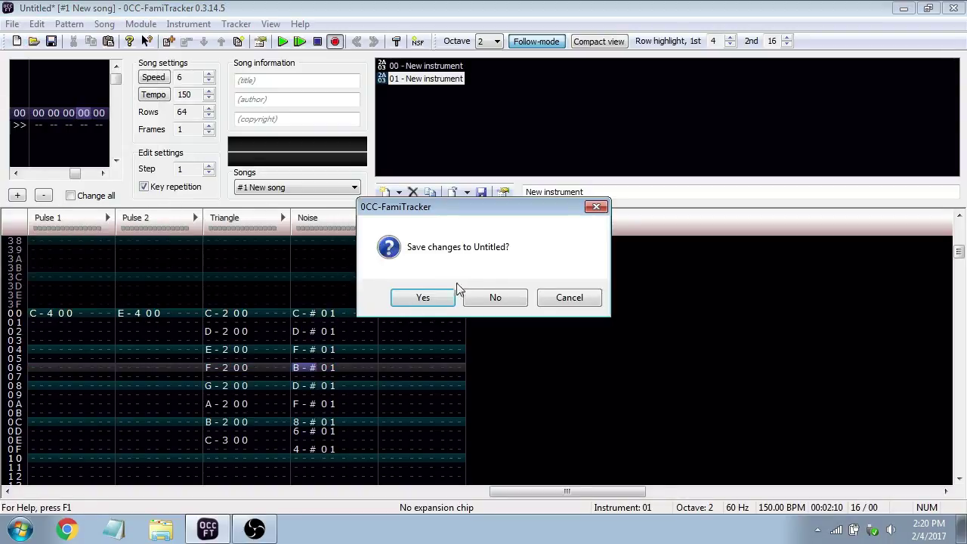
pyautogui.click(508, 298)
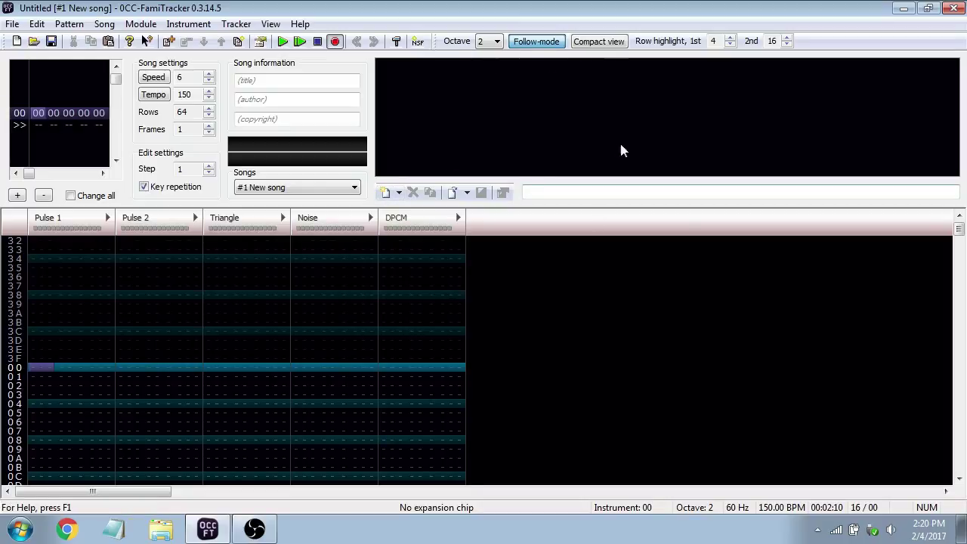
# Create instrument 00 in the empty module and name it lead
pyautogui.click(386, 193)
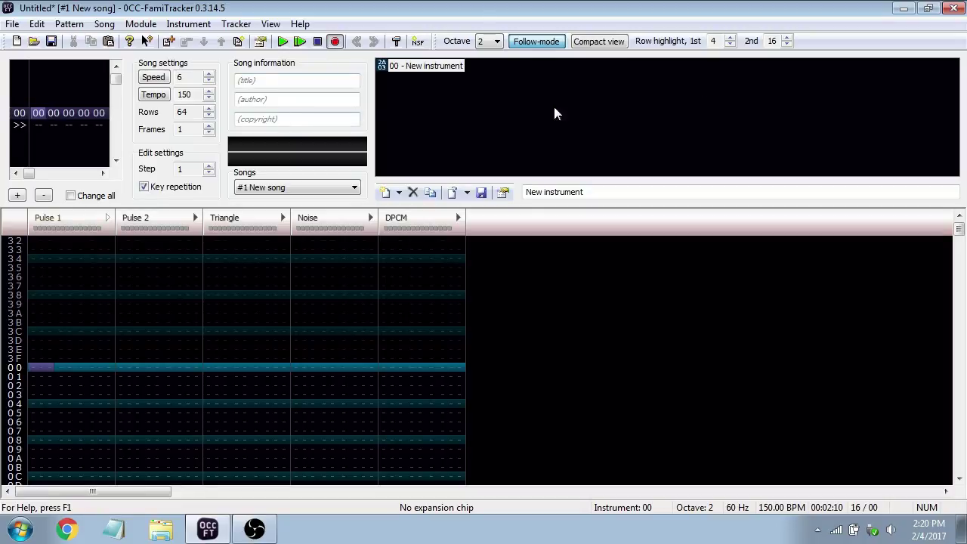
pyautogui.click(252, 82)
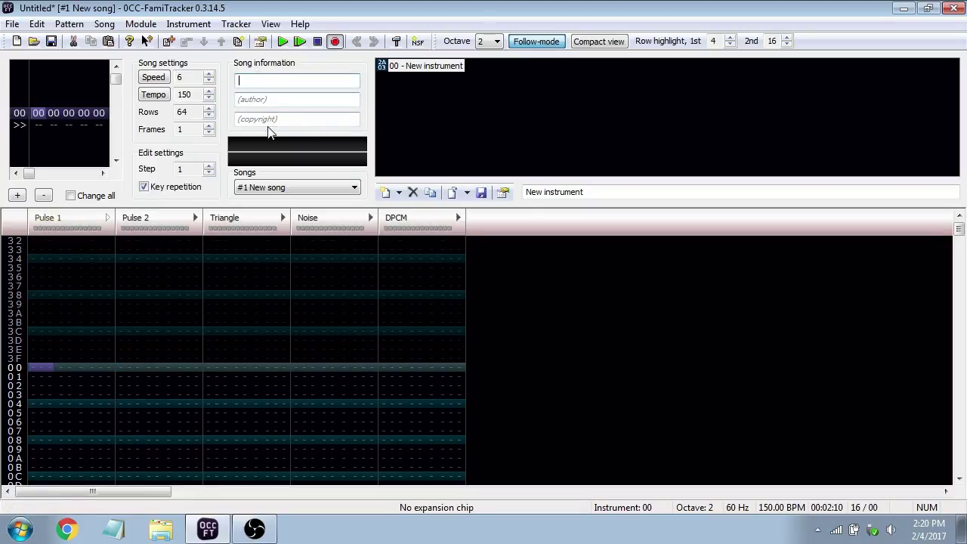
pyautogui.click(302, 106)
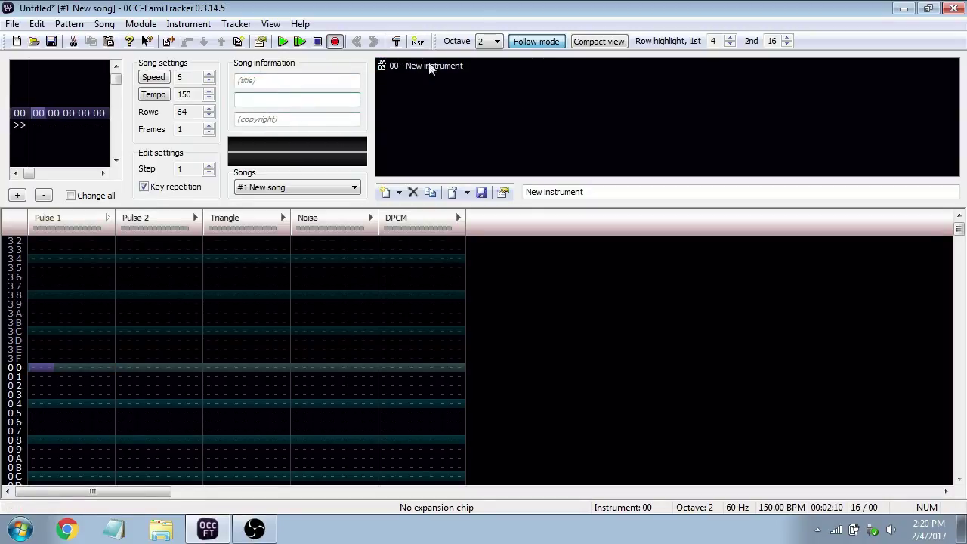
pyautogui.click(466, 110)
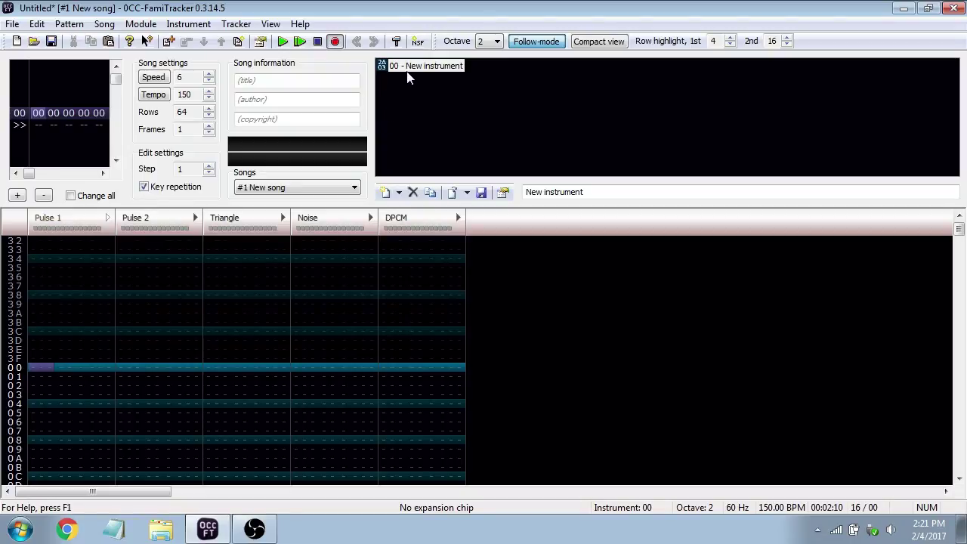
pyautogui.moveTo(597, 192); pyautogui.dragTo(527, 192)
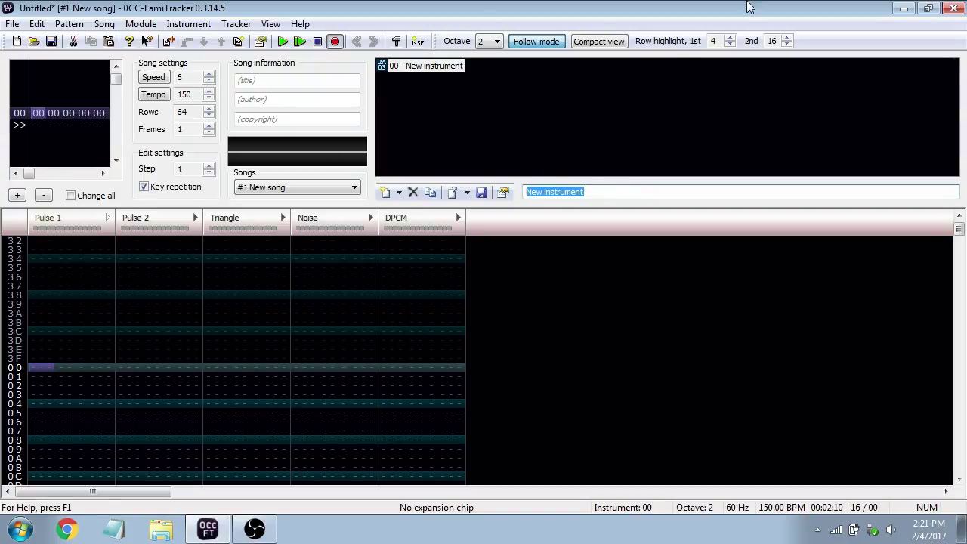
pyautogui.write('lead')
pyautogui.click(520, 141)
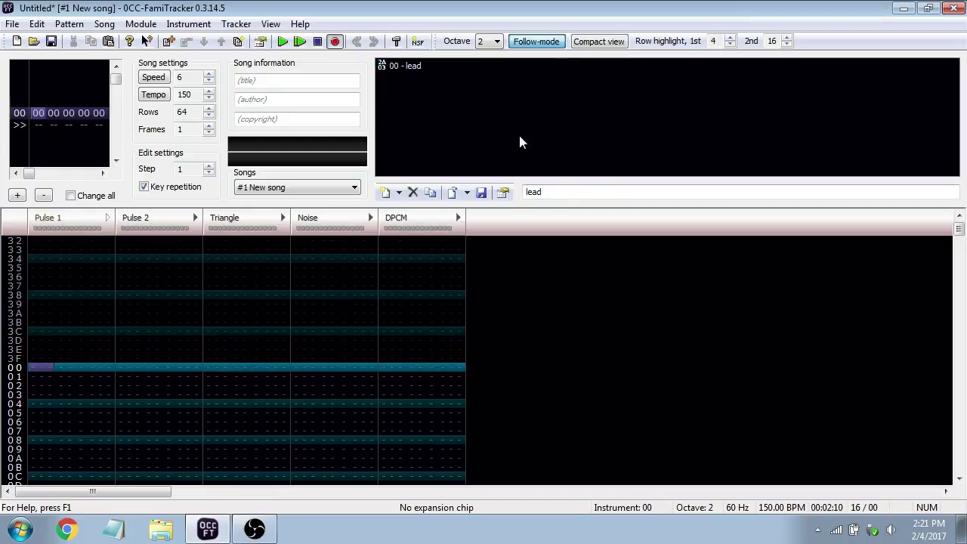
# Open the lead instrument for editing and examine its Arpeggio, Pitch, Hi-pitch and Duty / Noise sequences
pyautogui.doubleClick(400, 65)
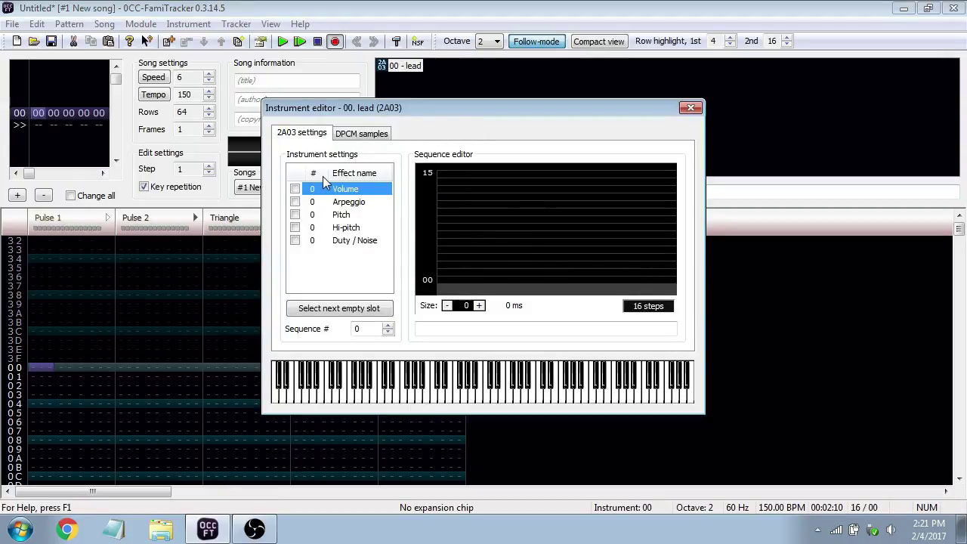
pyautogui.click(690, 108)
pyautogui.doubleClick(407, 67)
pyautogui.click(352, 202)
pyautogui.click(355, 215)
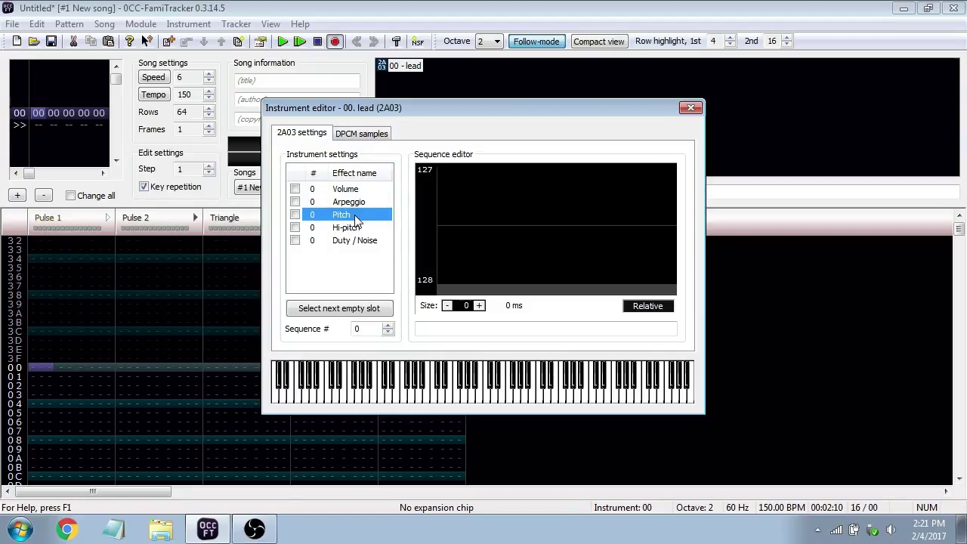
pyautogui.click(357, 227)
pyautogui.click(361, 241)
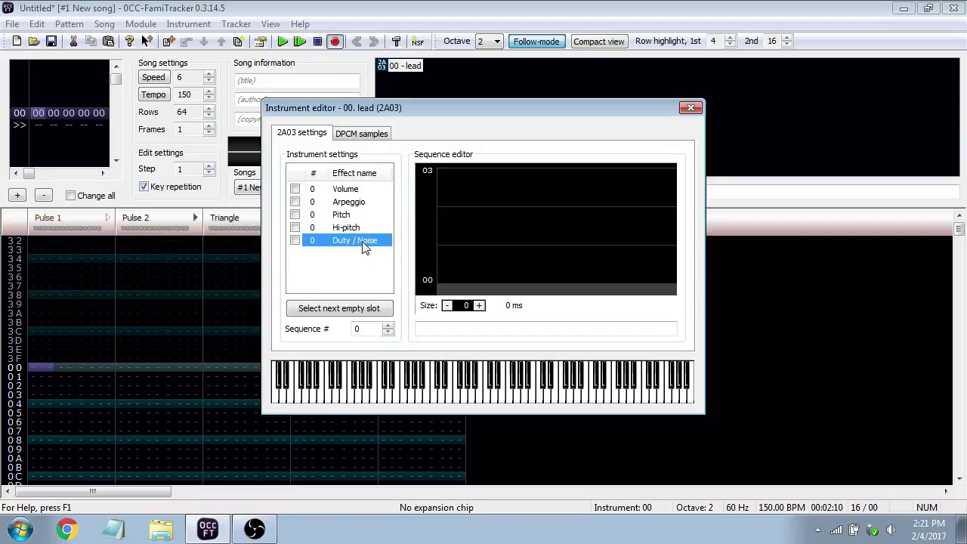
# Enable the lead instrument's Volume sequence and draw a five-step envelope of 4 12 13 10 9
pyautogui.click(350, 188)
pyautogui.click(296, 189)
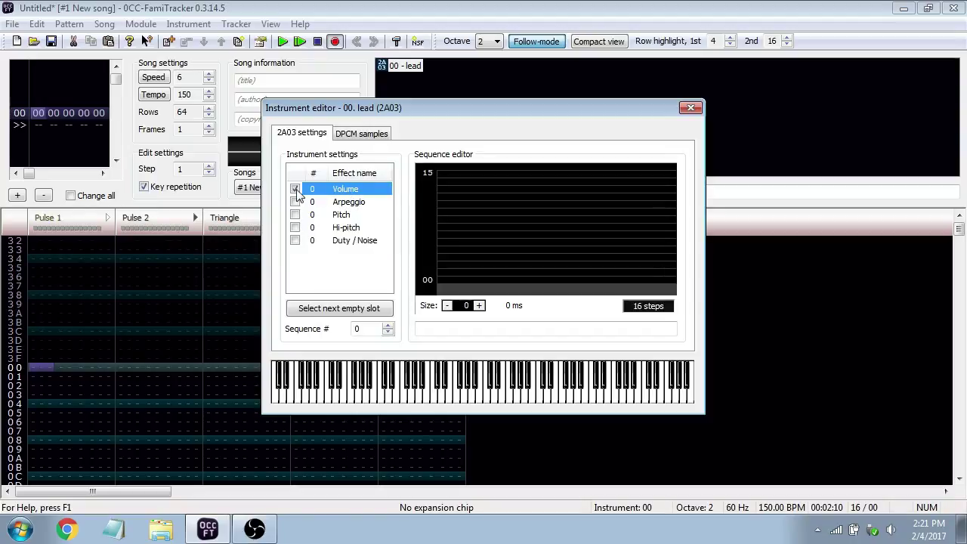
pyautogui.click(479, 305)
pyautogui.click(479, 305)
pyautogui.click(479, 306)
pyautogui.click(479, 305)
pyautogui.click(478, 305)
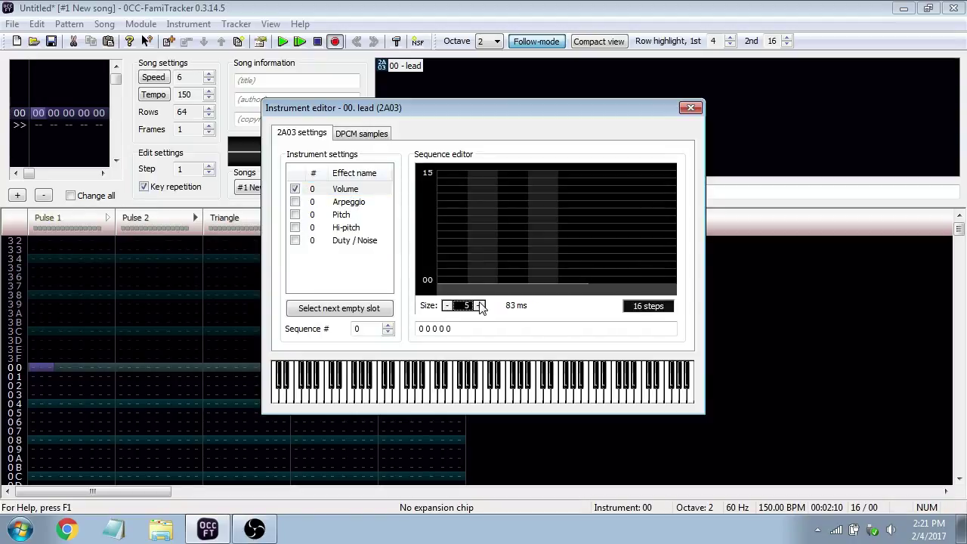
pyautogui.moveTo(434, 271)
pyautogui.mouseDown()
pyautogui.moveTo(491, 222)
pyautogui.moveTo(497, 200)
pyautogui.mouseUp()
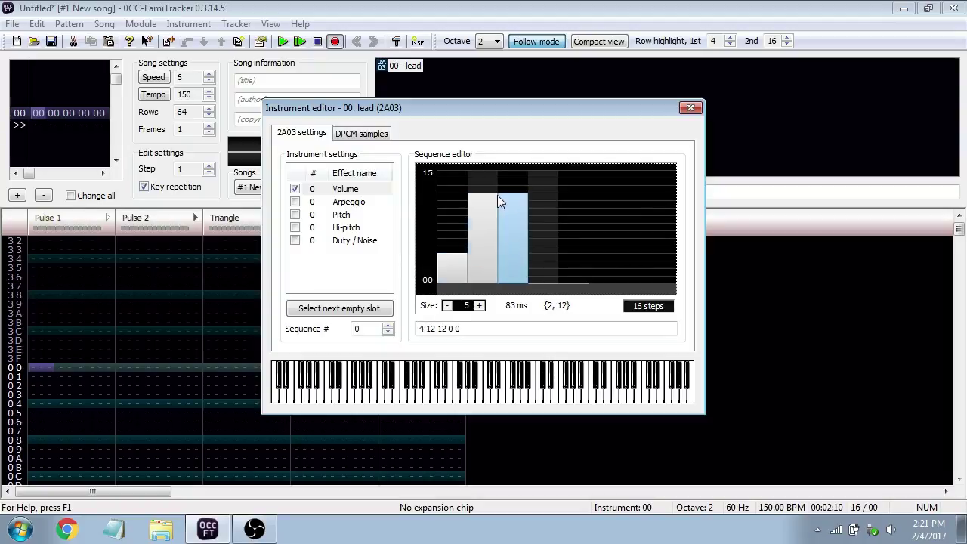
pyautogui.click(504, 188)
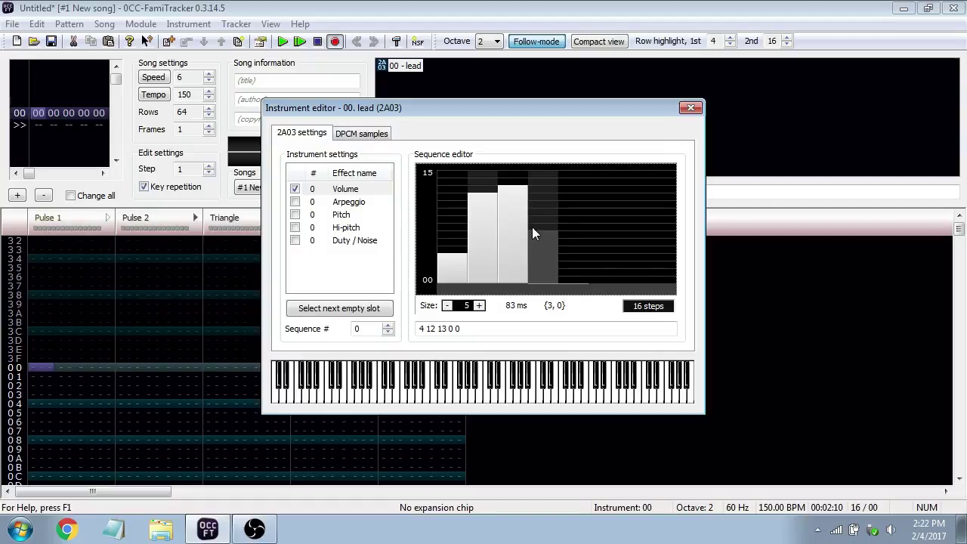
pyautogui.moveTo(538, 207); pyautogui.dragTo(563, 215)
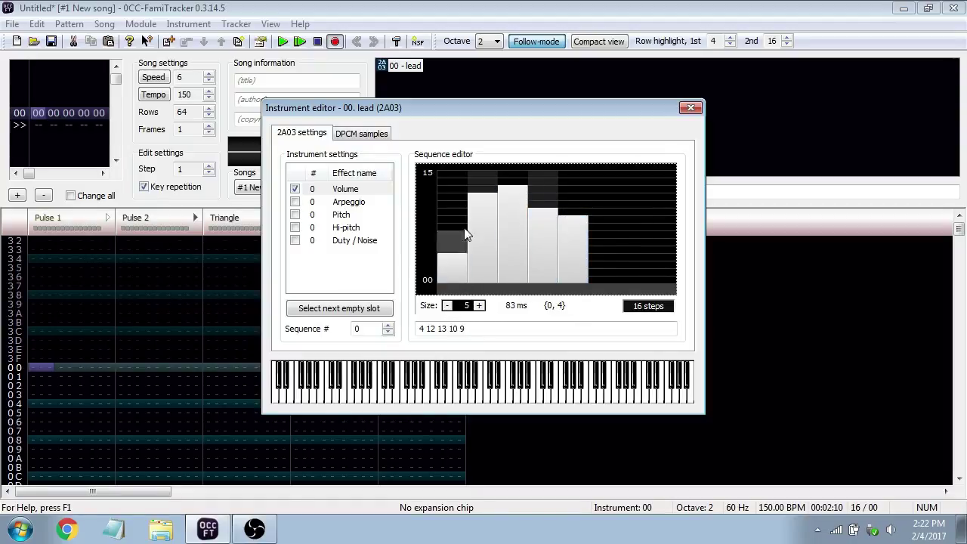
pyautogui.moveTo(481, 328); pyautogui.dragTo(419, 329)
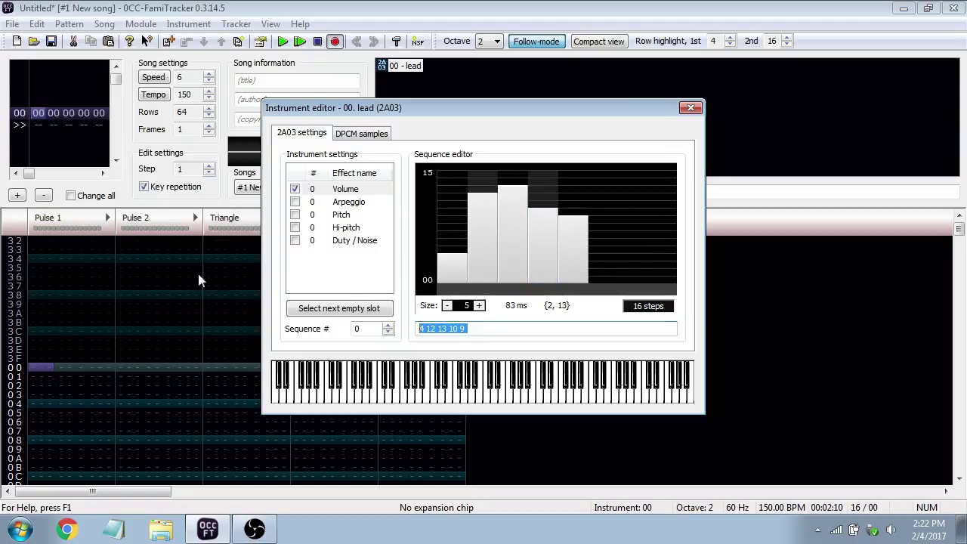
pyautogui.press('BackSpace')
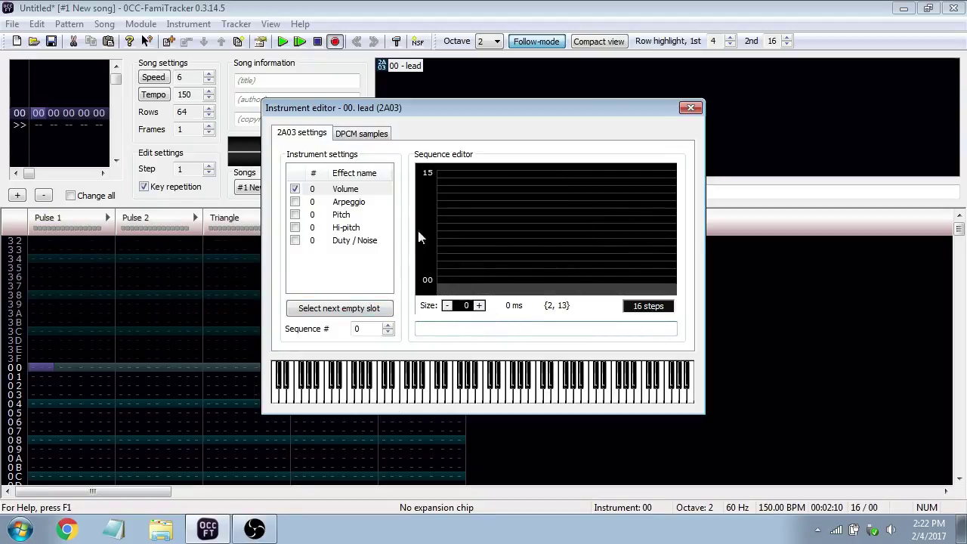
pyautogui.click(478, 305)
pyautogui.click(479, 306)
pyautogui.click(479, 305)
pyautogui.click(479, 306)
pyautogui.click(479, 305)
pyautogui.click(478, 305)
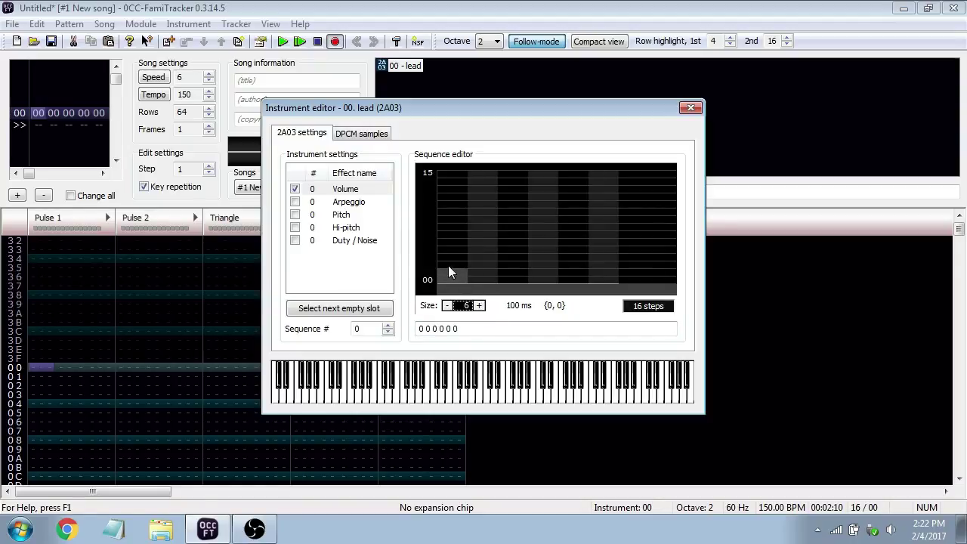
pyautogui.moveTo(449, 231)
pyautogui.mouseDown()
pyautogui.moveTo(613, 198)
pyautogui.moveTo(482, 267)
pyautogui.moveTo(603, 207)
pyautogui.moveTo(614, 245)
pyautogui.mouseUp()
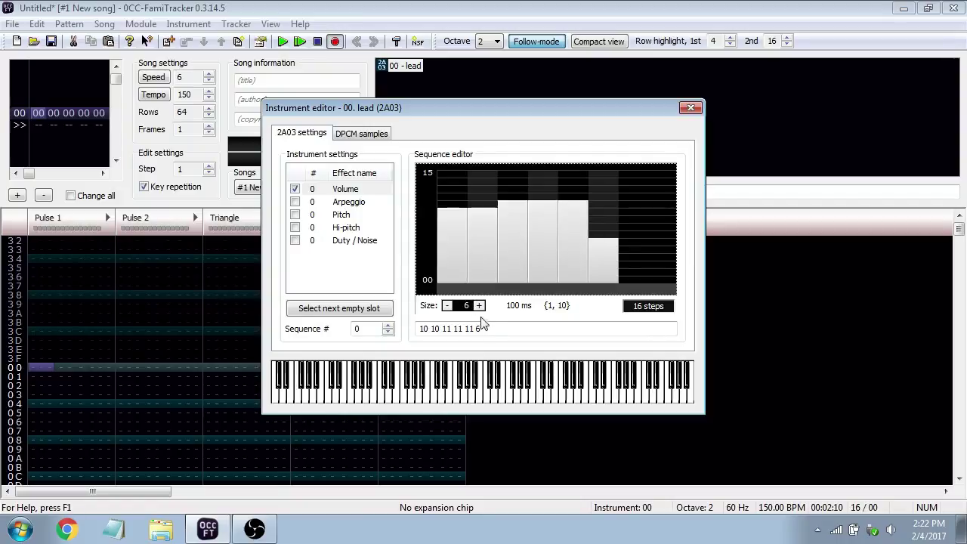
# Replace the lead instrument's volume sequence with the values 2 4 6 7 4 9 10
pyautogui.moveTo(487, 330); pyautogui.dragTo(428, 293)
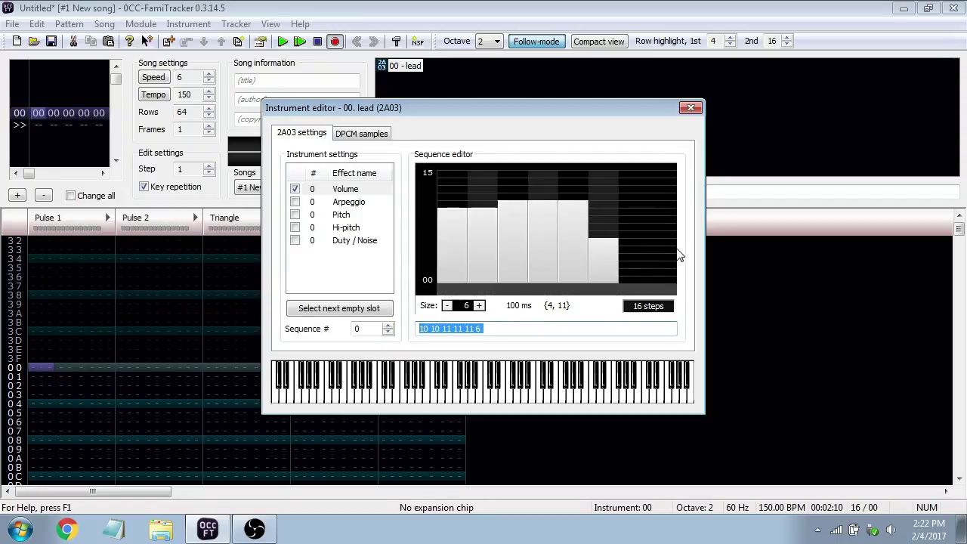
pyautogui.write('2 4 6 7 4 9')
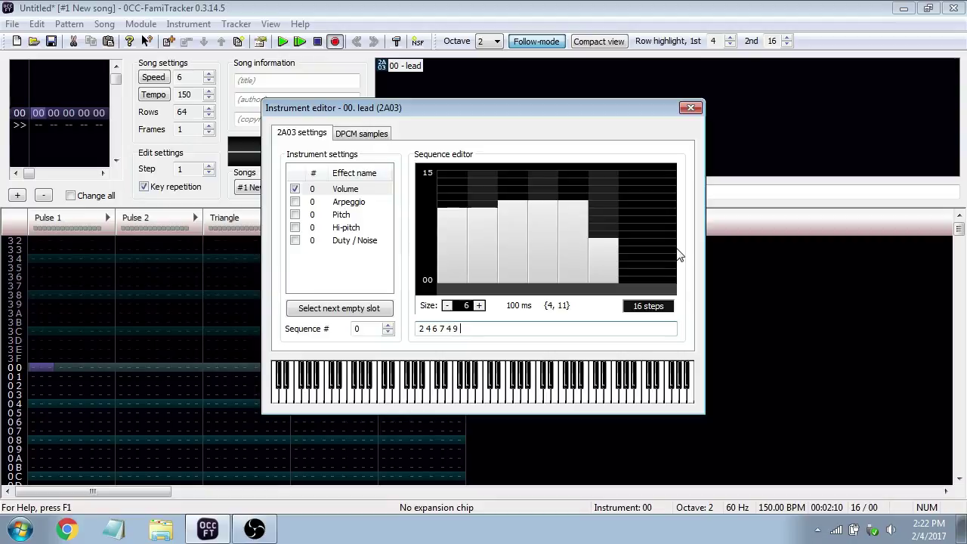
pyautogui.write(' 10')
pyautogui.press('Return')
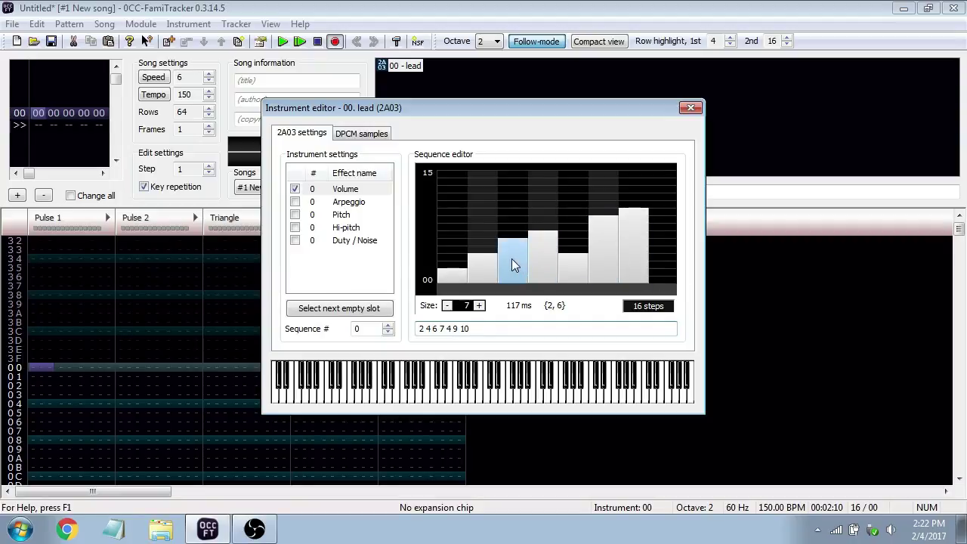
pyautogui.doubleClick(480, 305)
pyautogui.tripleClick(480, 305)
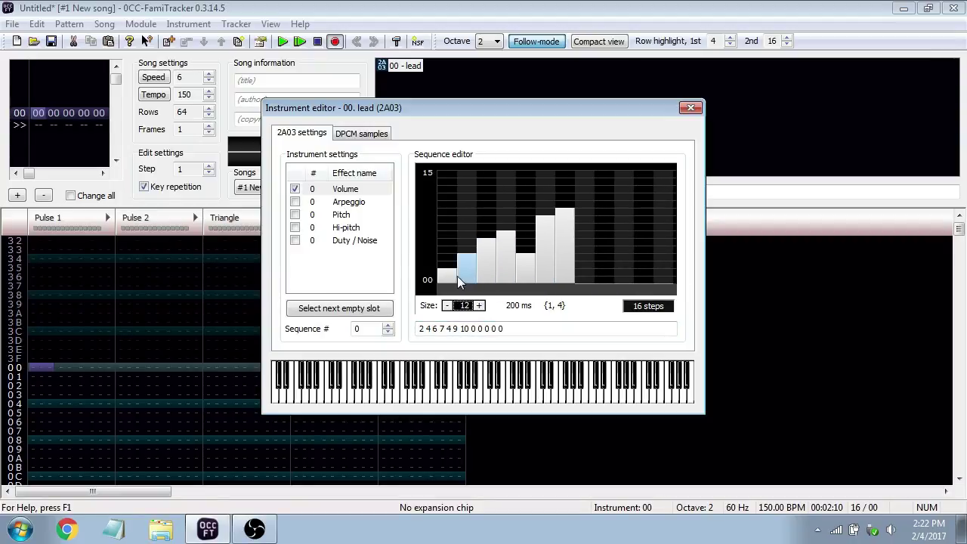
pyautogui.moveTo(457, 276)
pyautogui.mouseDown()
pyautogui.moveTo(529, 191)
pyautogui.moveTo(626, 216)
pyautogui.moveTo(692, 211)
pyautogui.moveTo(635, 244)
pyautogui.moveTo(530, 208)
pyautogui.moveTo(485, 250)
pyautogui.moveTo(586, 202)
pyautogui.moveTo(619, 224)
pyautogui.moveTo(702, 239)
pyautogui.mouseUp()
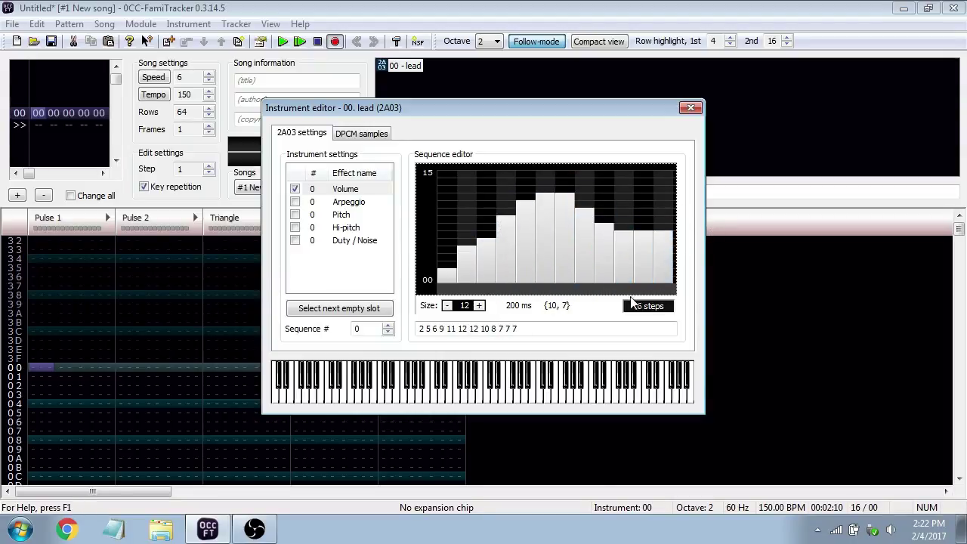
pyautogui.moveTo(447, 261)
pyautogui.mouseDown()
pyautogui.moveTo(573, 209)
pyautogui.moveTo(642, 197)
pyautogui.moveTo(643, 187)
pyautogui.moveTo(548, 246)
pyautogui.moveTo(447, 268)
pyautogui.mouseUp()
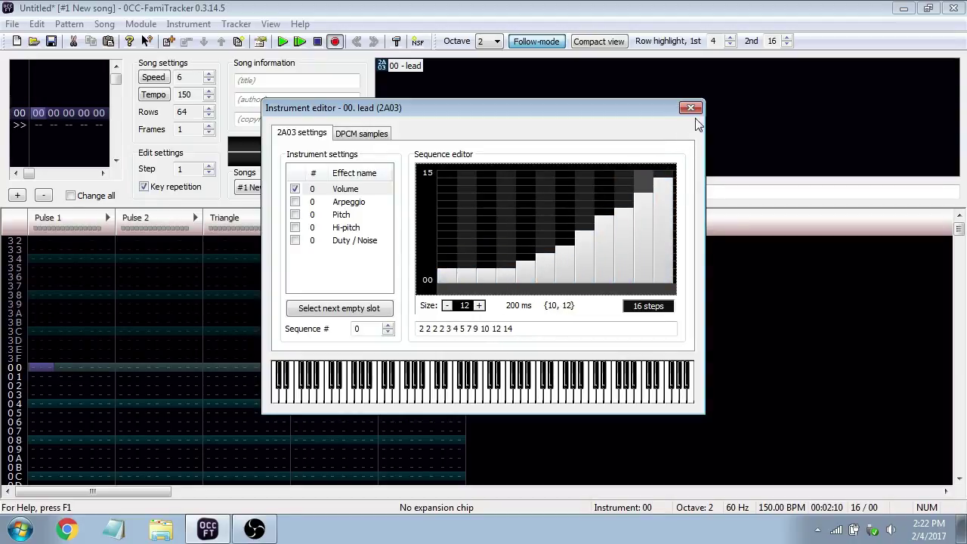
pyautogui.click(463, 393)
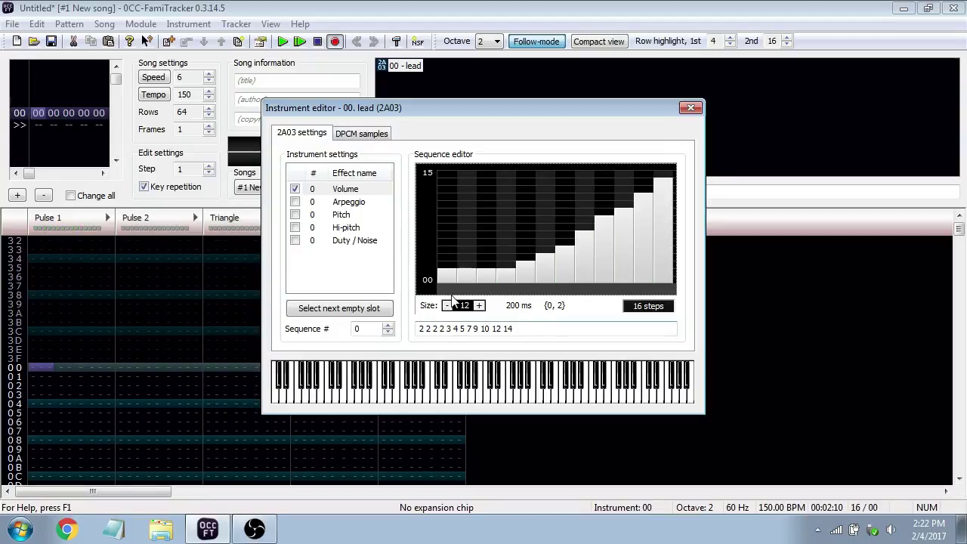
# Replace the lead instrument's volume sequence with the values 0 15 12, audition a note and close the instrument editor
pyautogui.moveTo(533, 327); pyautogui.dragTo(417, 327)
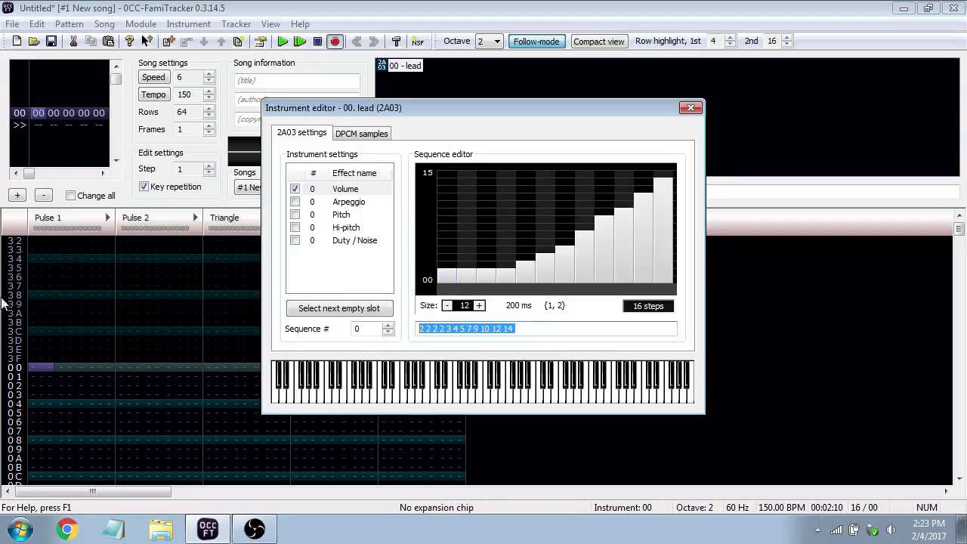
pyautogui.write('0 15 12')
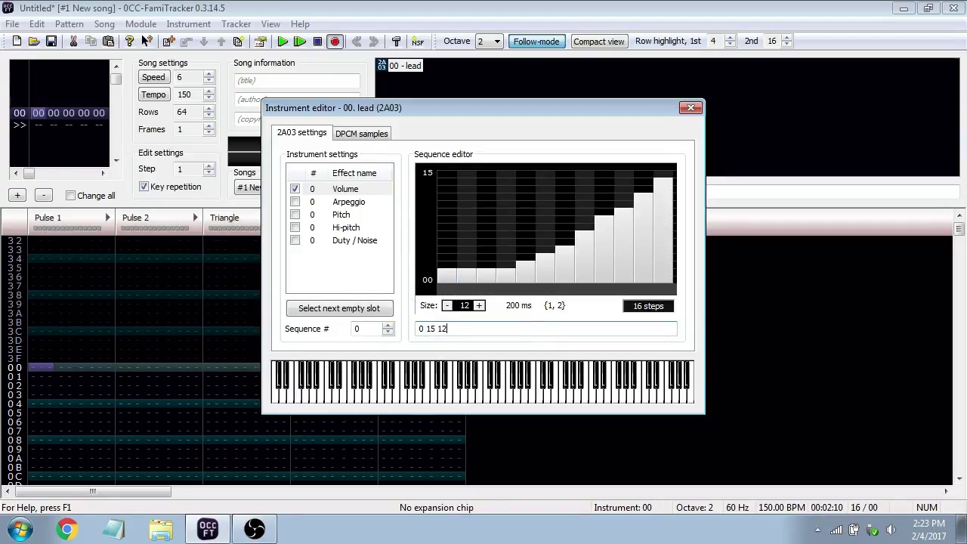
pyautogui.press('Return')
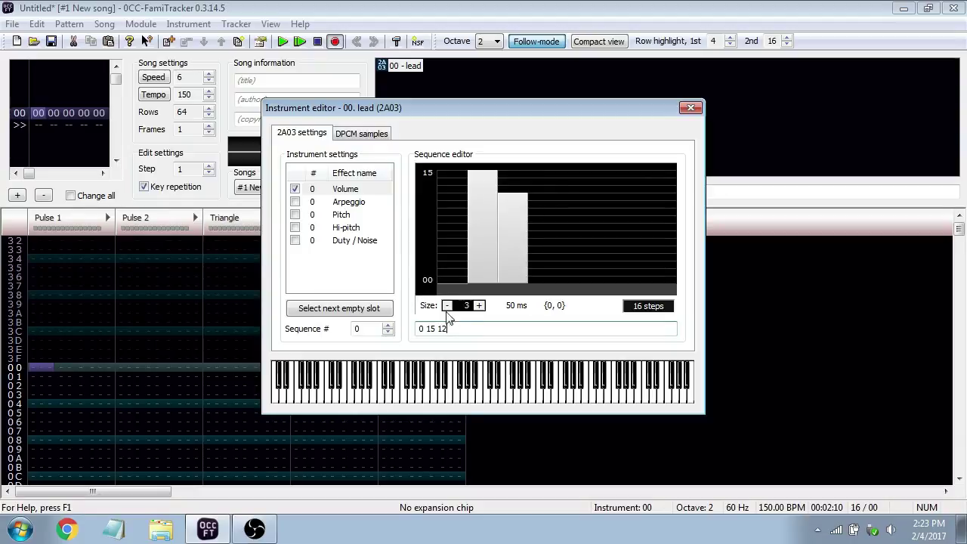
pyautogui.click(480, 382)
pyautogui.click(690, 108)
# Enter the notes C-2, D-2, E-2, F-2, G-2, A-2, B-2, D-3 and C-3 in rows 00 to 08 of Pulse 1
pyautogui.press('z')
pyautogui.press('x')
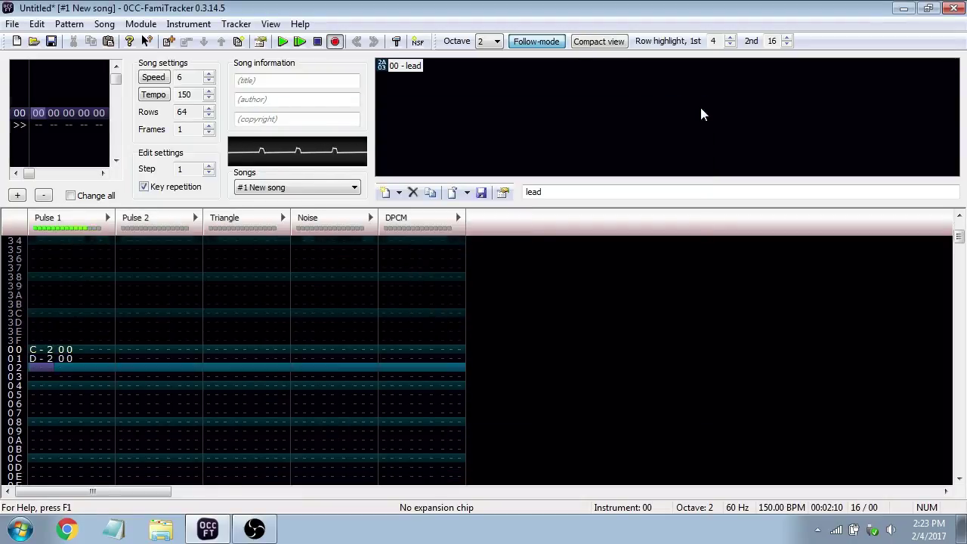
pyautogui.press('c')
pyautogui.press('v')
pyautogui.press('b')
pyautogui.press('n')
pyautogui.press('m')
pyautogui.press('.')
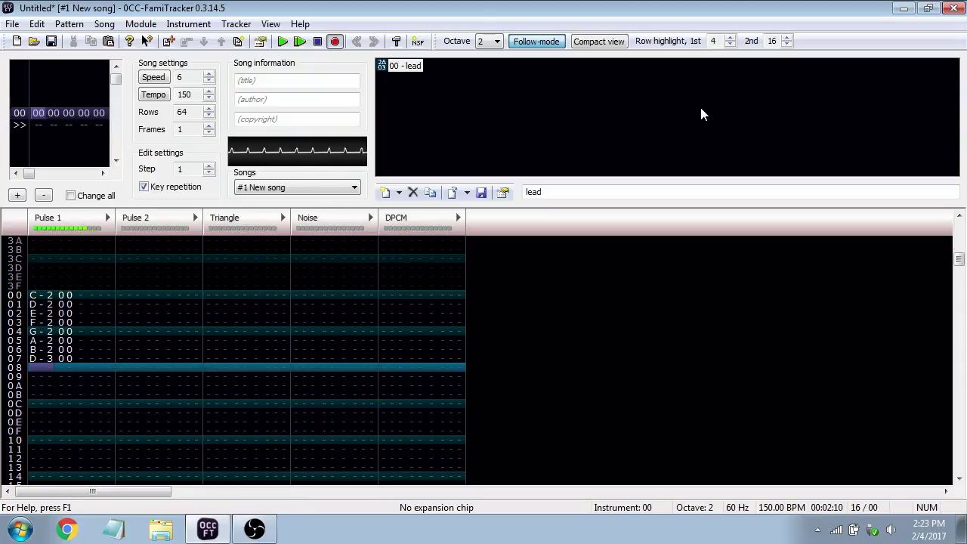
pyautogui.press(',')
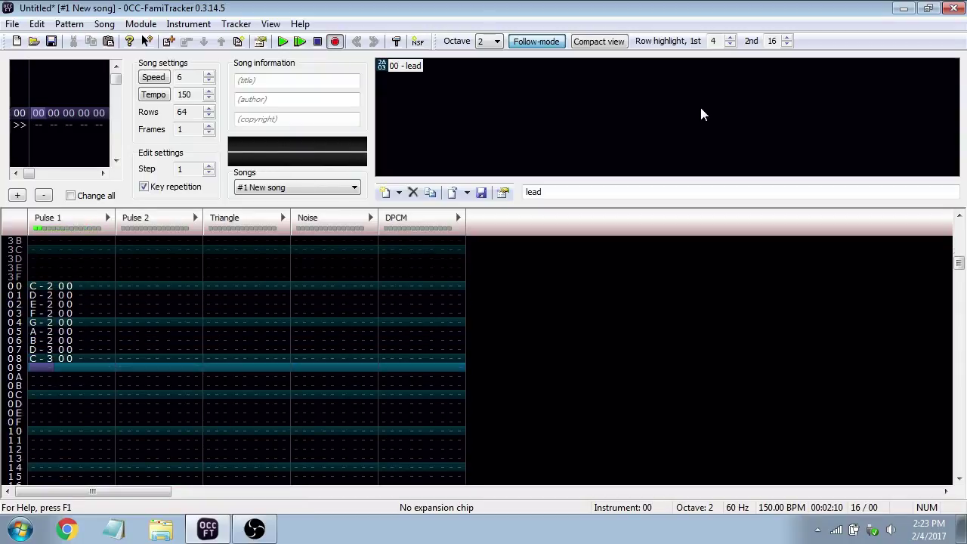
pyautogui.doubleClick(410, 70)
pyautogui.moveTo(444, 328); pyautogui.dragTo(466, 332)
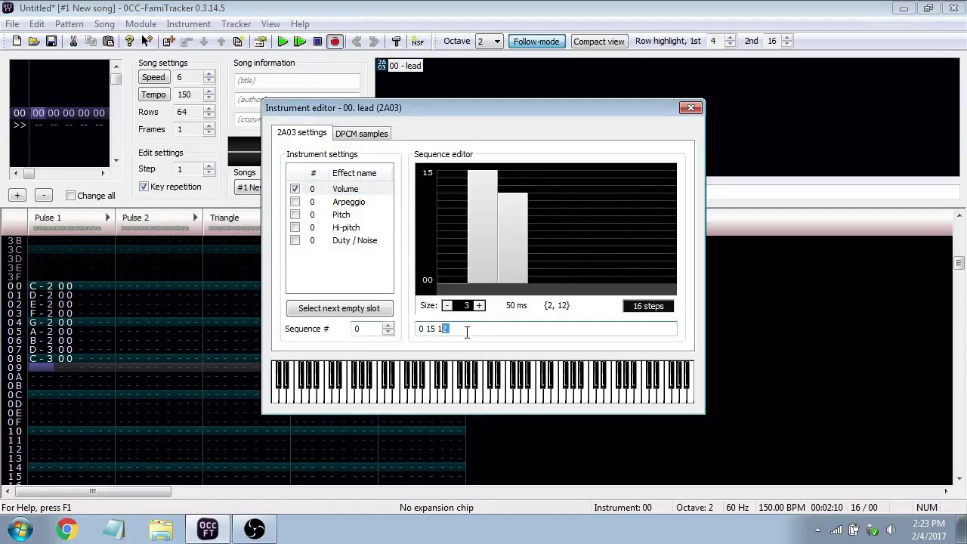
pyautogui.hotkey('ctrl', 'a')
pyautogui.click(691, 108)
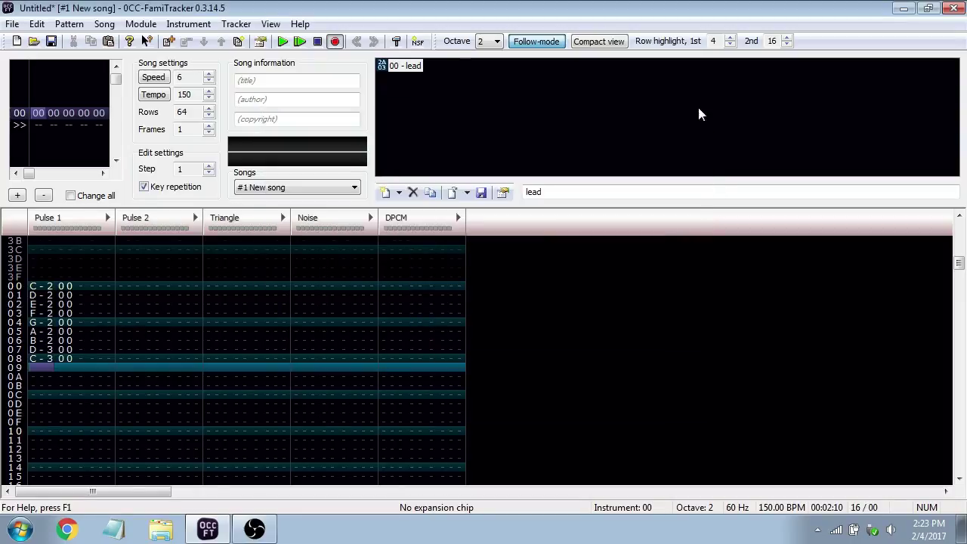
pyautogui.doubleClick(405, 67)
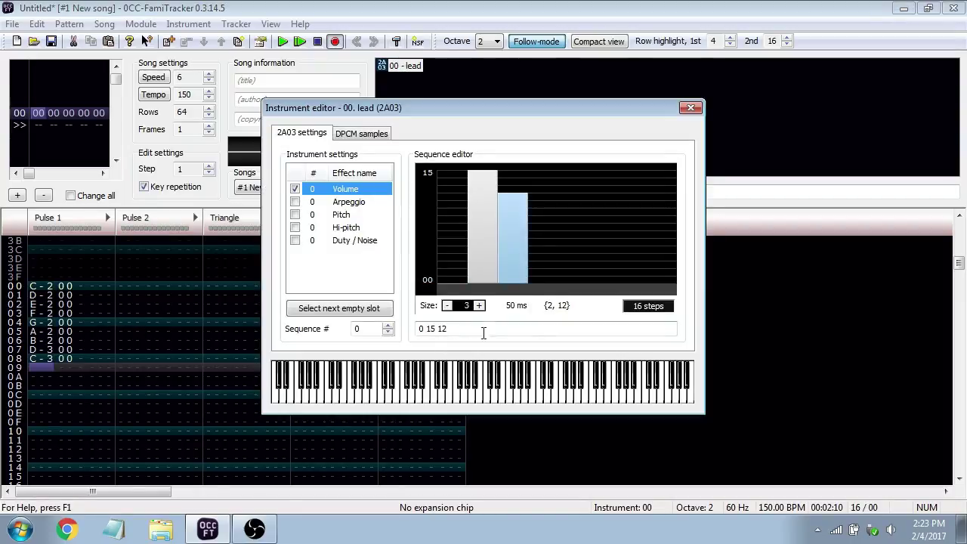
pyautogui.click(690, 108)
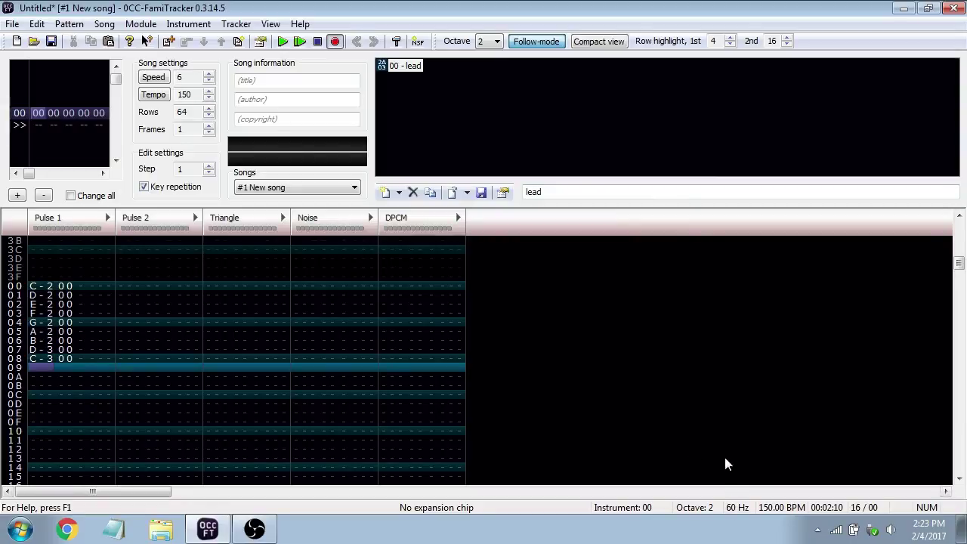
pyautogui.press('Return')
pyautogui.press('Return')
pyautogui.doubleClick(405, 67)
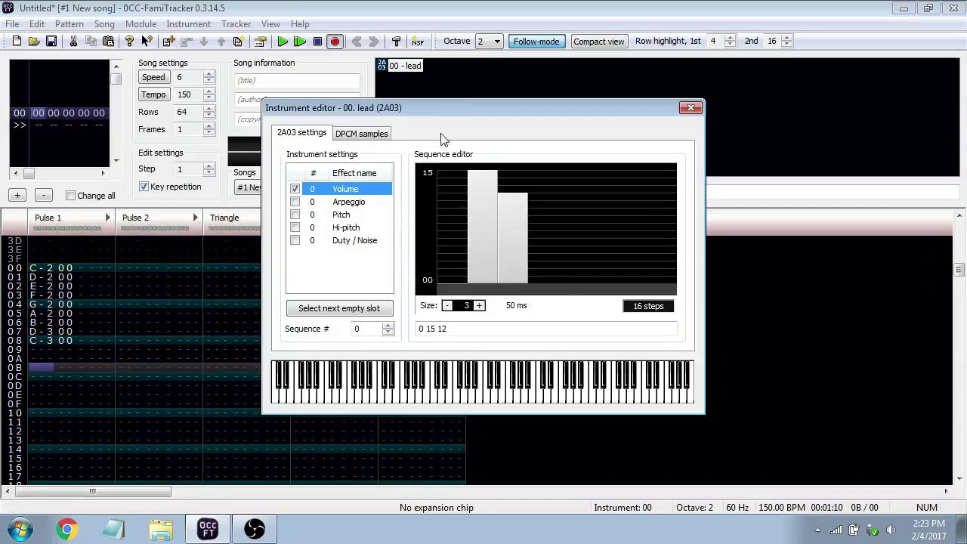
pyautogui.click(483, 328)
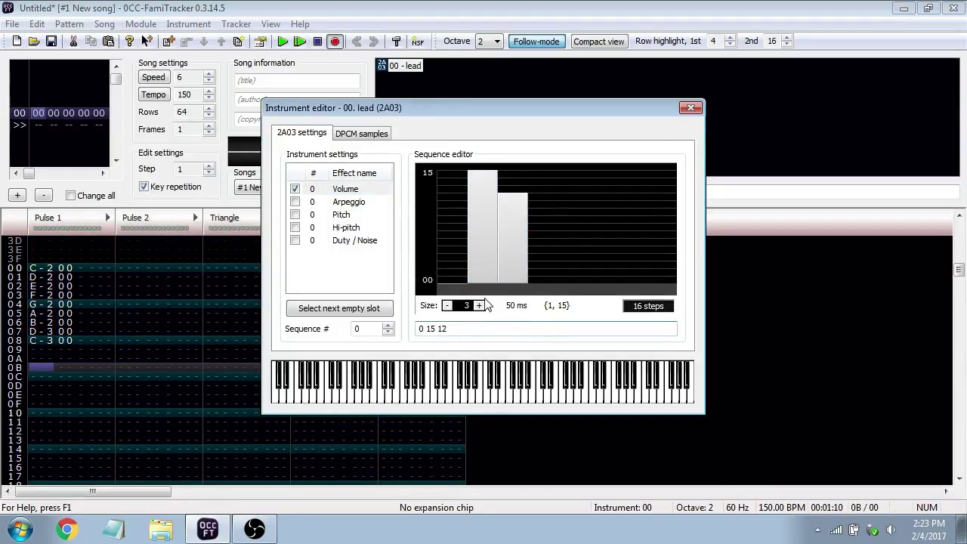
pyautogui.click(479, 305)
pyautogui.click(479, 305)
pyautogui.click(479, 306)
pyautogui.click(478, 305)
pyautogui.click(479, 305)
pyautogui.click(479, 305)
pyautogui.click(478, 305)
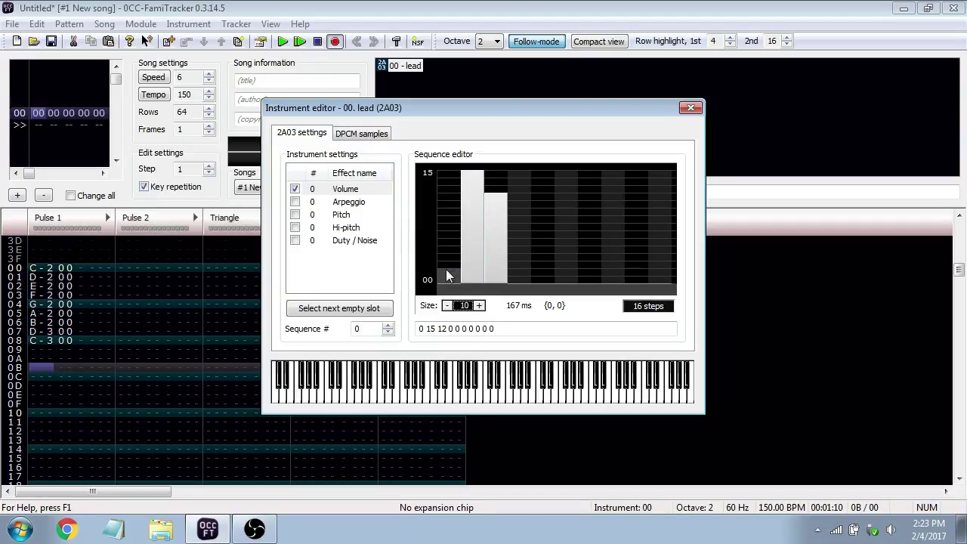
pyautogui.moveTo(447, 277)
pyautogui.mouseDown()
pyautogui.moveTo(544, 260)
pyautogui.moveTo(605, 223)
pyautogui.moveTo(656, 166)
pyautogui.moveTo(623, 214)
pyautogui.moveTo(645, 185)
pyautogui.moveTo(518, 269)
pyautogui.moveTo(447, 273)
pyautogui.mouseUp()
pyautogui.click(690, 108)
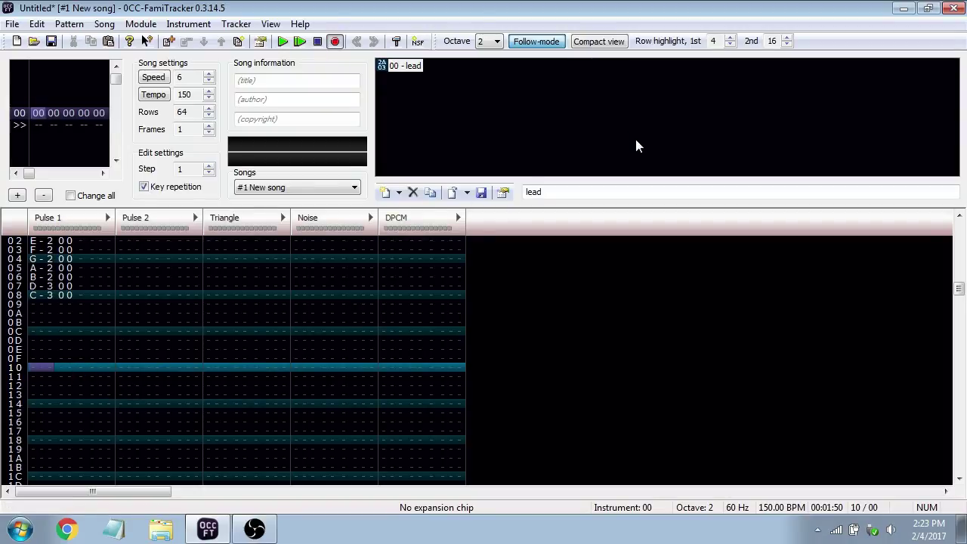
# Replace the lead instrument's volume sequence with the single value 15 and close the instrument editor
pyautogui.doubleClick(412, 72)
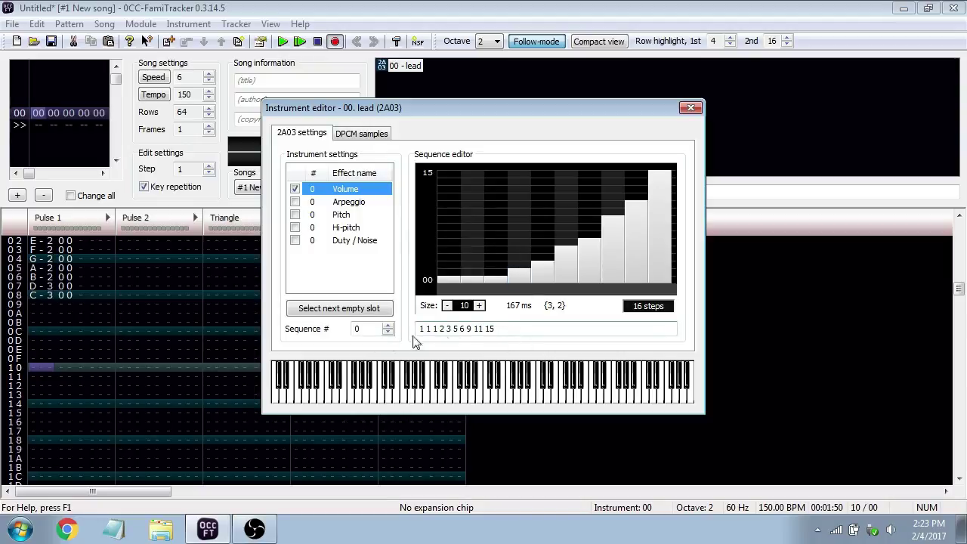
pyautogui.click(689, 109)
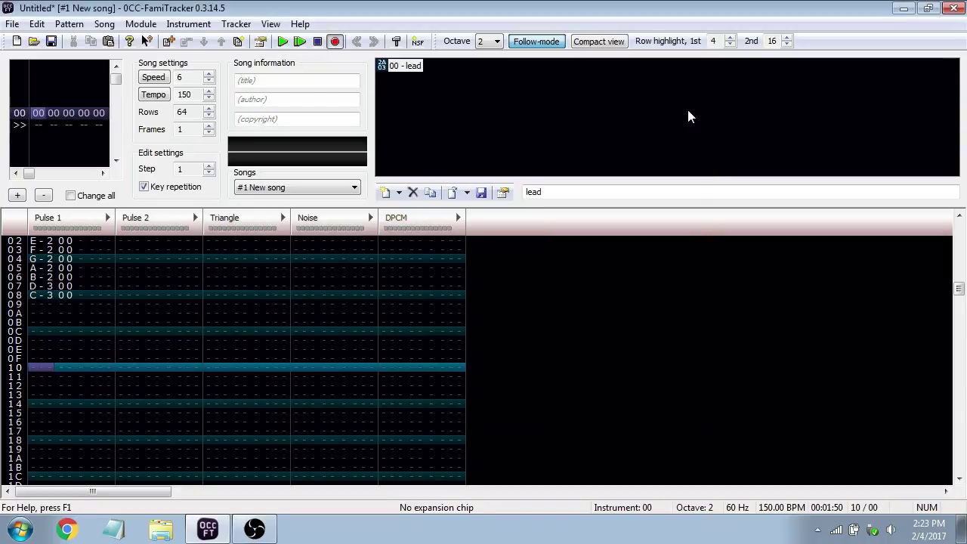
pyautogui.doubleClick(398, 72)
pyautogui.moveTo(499, 328); pyautogui.dragTo(419, 328)
pyautogui.write('1')
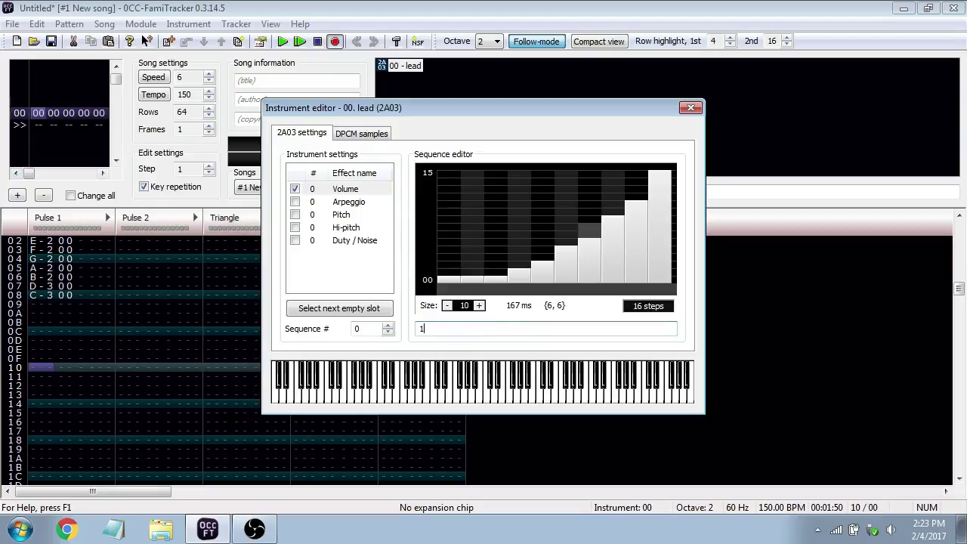
pyautogui.write('5')
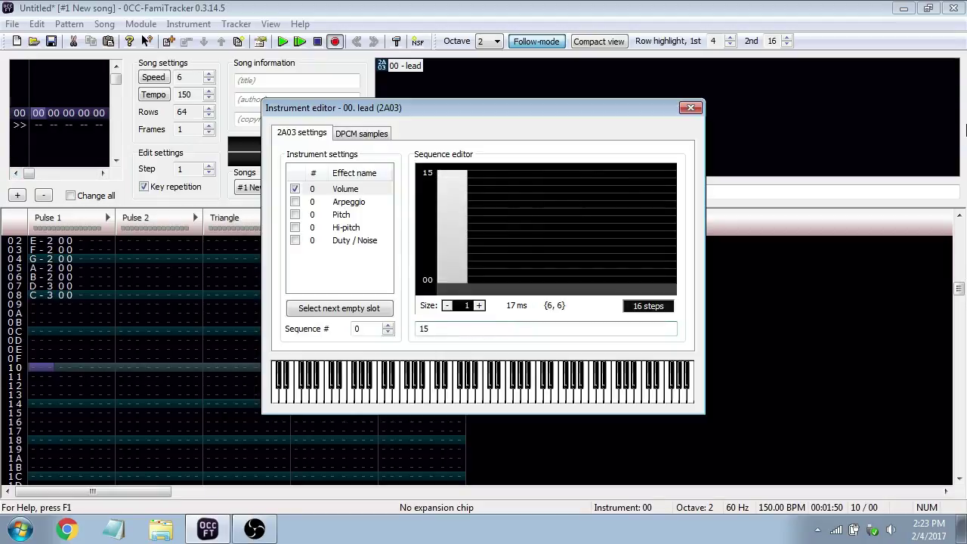
pyautogui.click(689, 108)
# Delete the notes in rows 00 to 08 of Pulse 1 and return to row 00 in edit mode
pyautogui.moveTo(70, 356); pyautogui.dragTo(46, 340)
pyautogui.press('space')
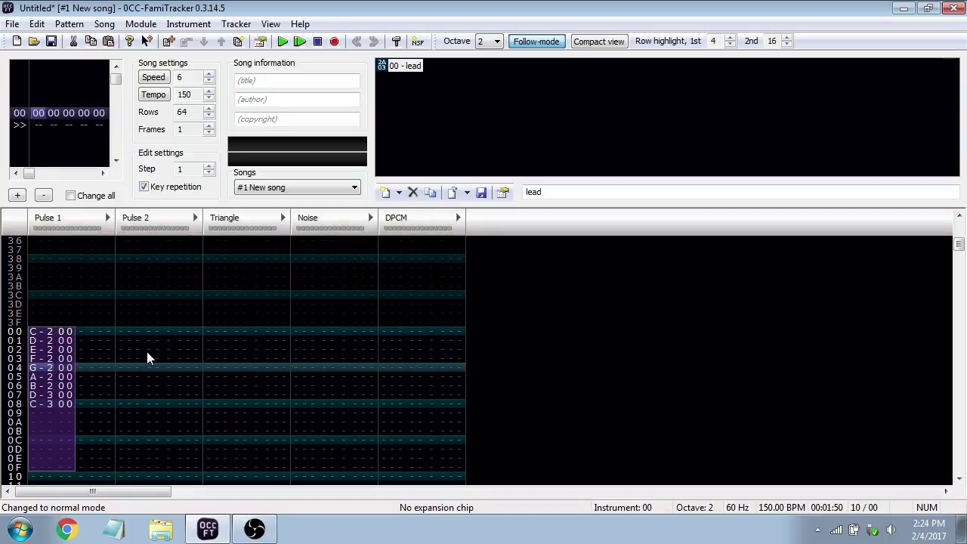
pyautogui.press('space')
pyautogui.press('Delete')
pyautogui.press('Up')
pyautogui.press('Up')
pyautogui.press('Up')
pyautogui.press('Up')
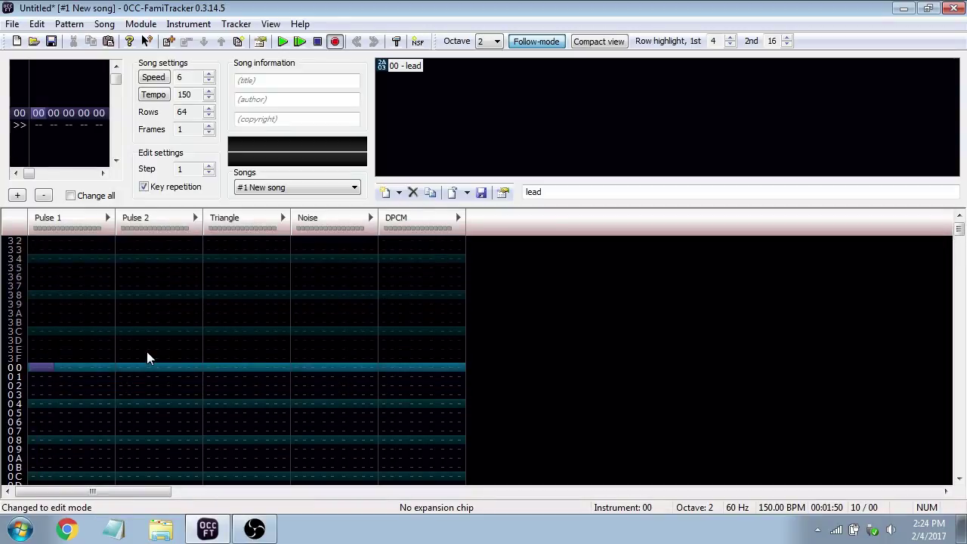
# Switch between normal mode and edit mode several times, ending in edit mode
pyautogui.press('space')
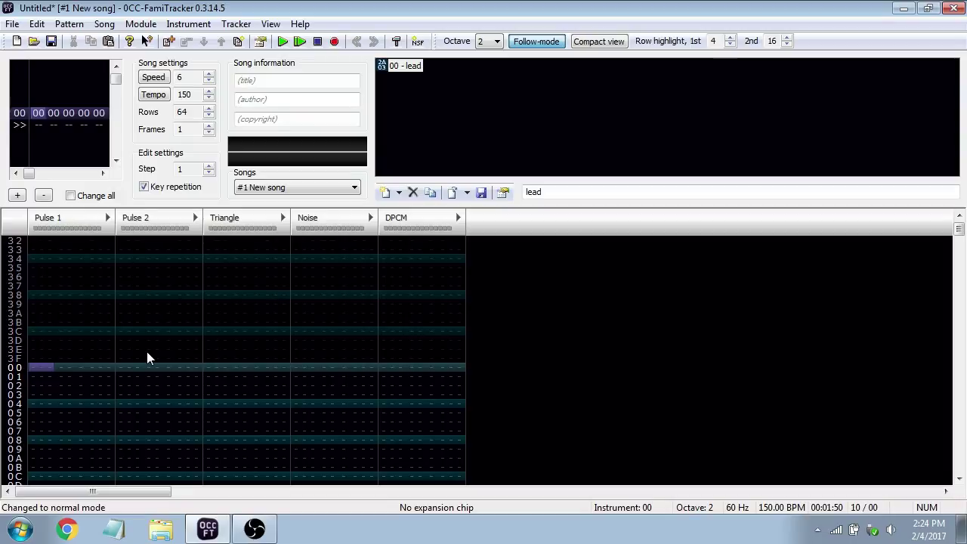
pyautogui.press('space')
pyautogui.press('space')
pyautogui.press('space')
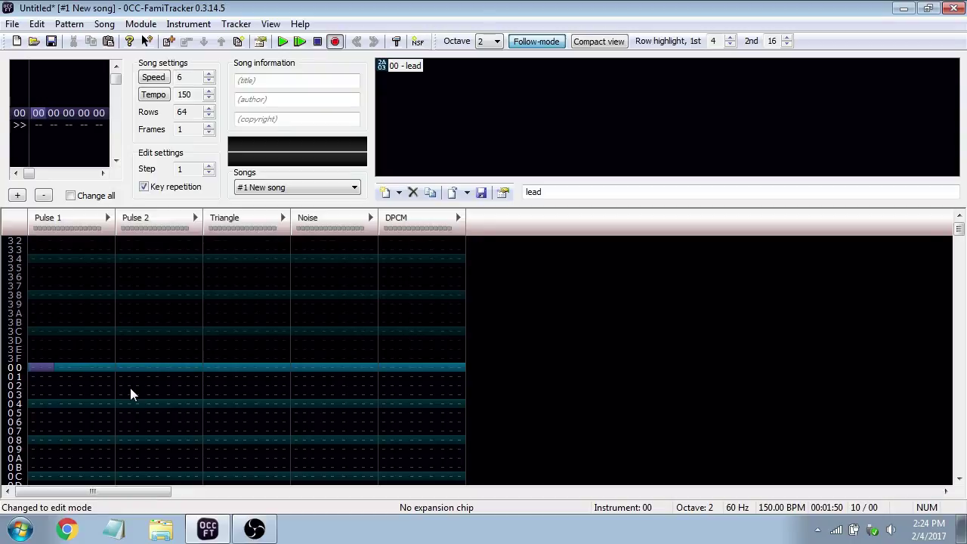
pyautogui.press('space')
pyautogui.press('space')
# Enter C-3 in row 00 of Pulse 1 with the lead instrument and move on to row 04
pyautogui.press('q')
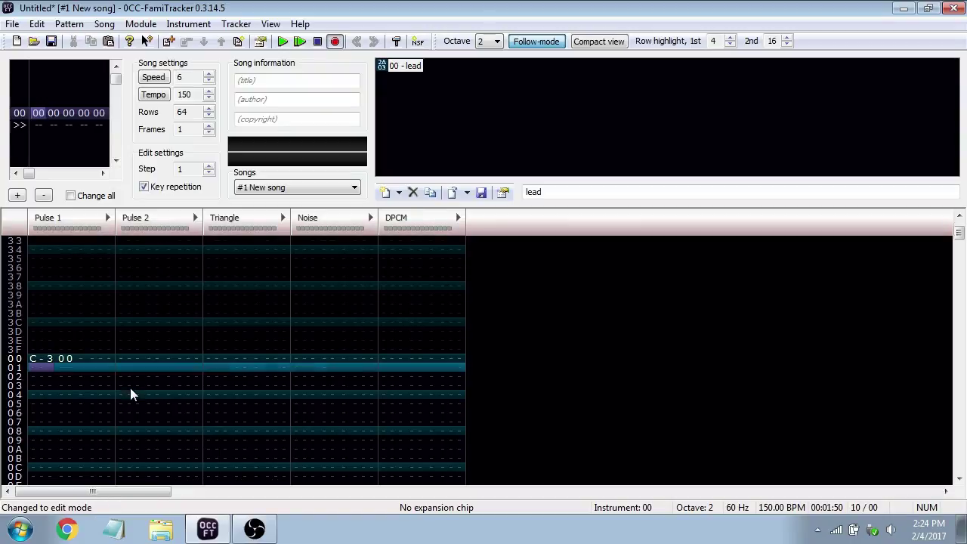
pyautogui.press('Down')
pyautogui.press('w')
pyautogui.press('Up')
pyautogui.press('Delete')
pyautogui.press('Down')
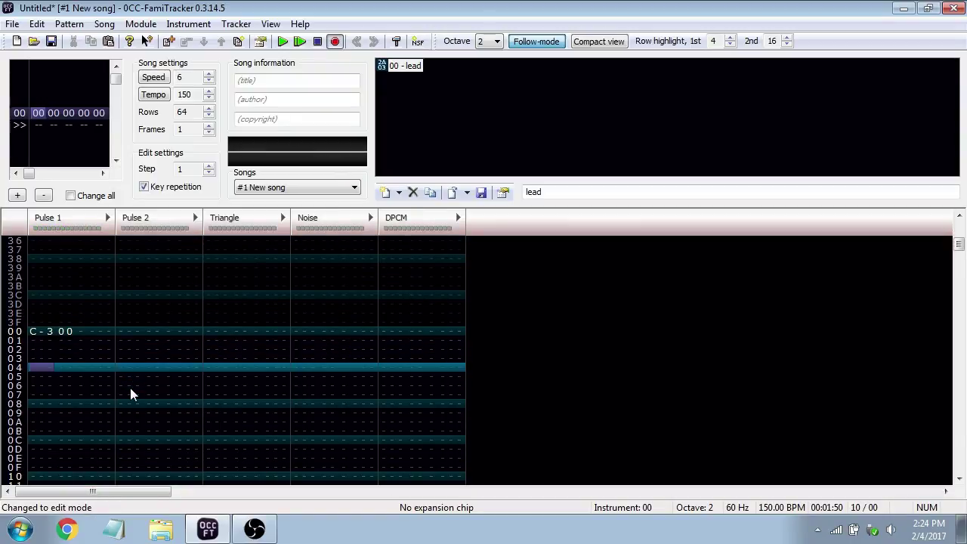
# Enter D-3, E-3, F-3 and G-3 in Pulse 1 at rows 04, 08, 0C and 10
pyautogui.press('w')
pyautogui.press('Down')
pyautogui.press('Down')
pyautogui.press('Down')
pyautogui.press('e')
pyautogui.press('Down')
pyautogui.press('Down')
pyautogui.press('Down')
pyautogui.press('r')
pyautogui.press('Down')
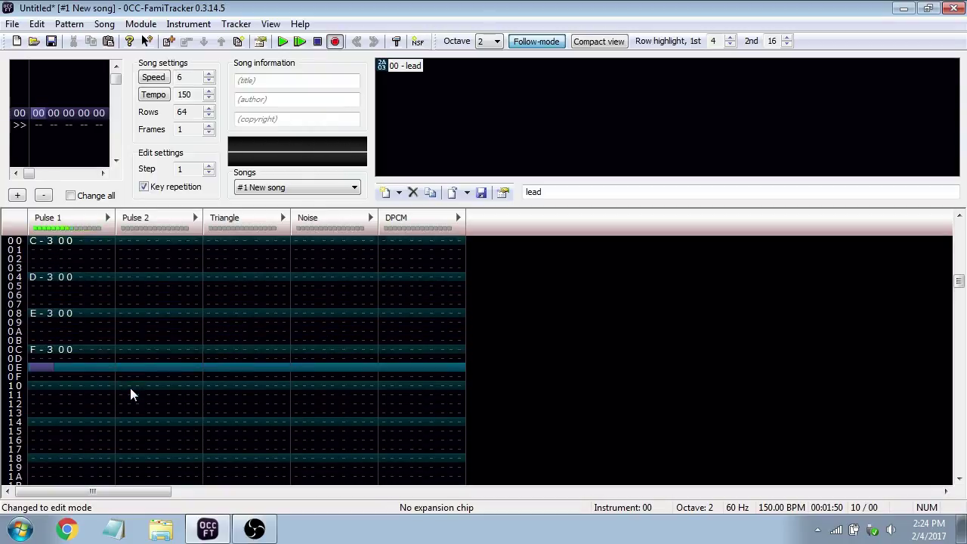
pyautogui.press('Down')
pyautogui.press('Down')
pyautogui.press('t')
# Leave edit mode, play the pattern twice from the start and stop it, then place the cursor at row 02 of Pulse 1
pyautogui.press('space')
pyautogui.press('Return')
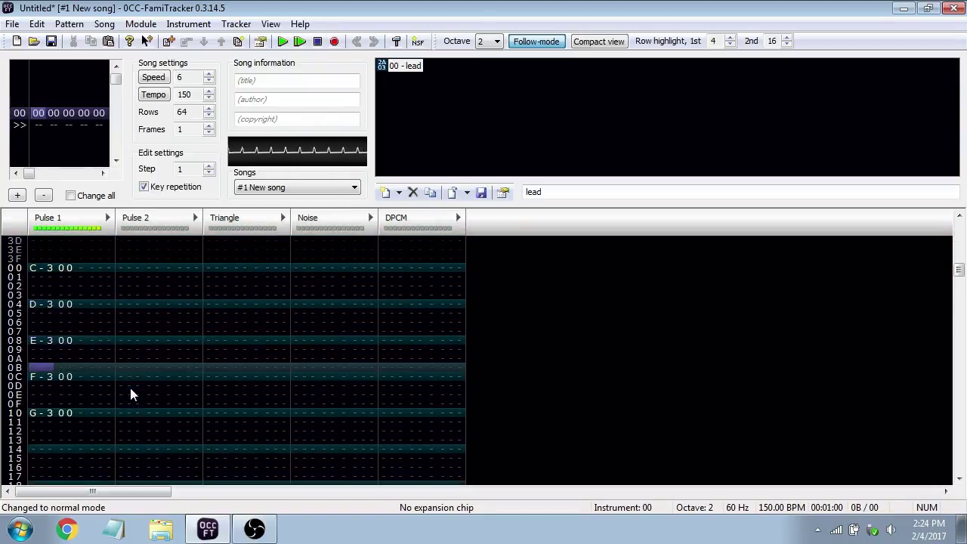
pyautogui.press('Return')
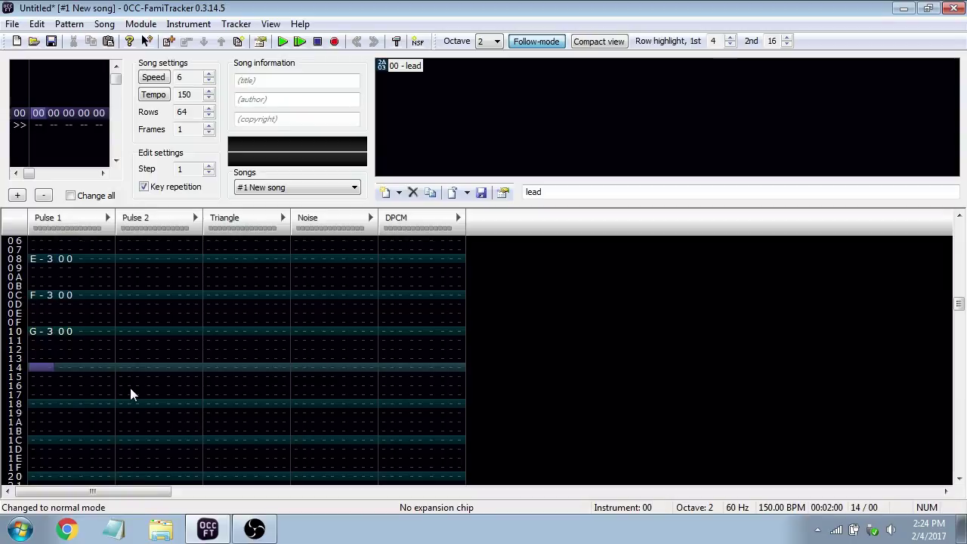
pyautogui.press('Return')
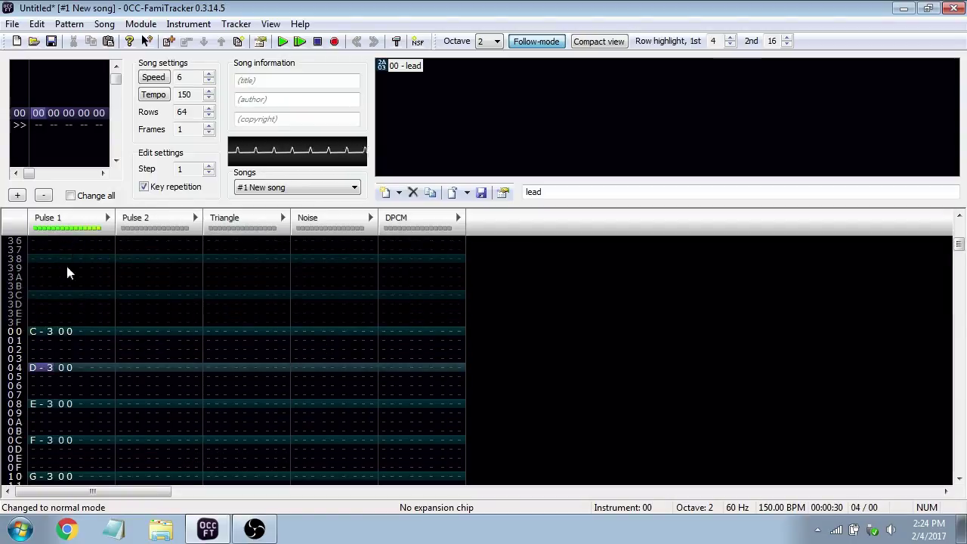
pyautogui.press('Return')
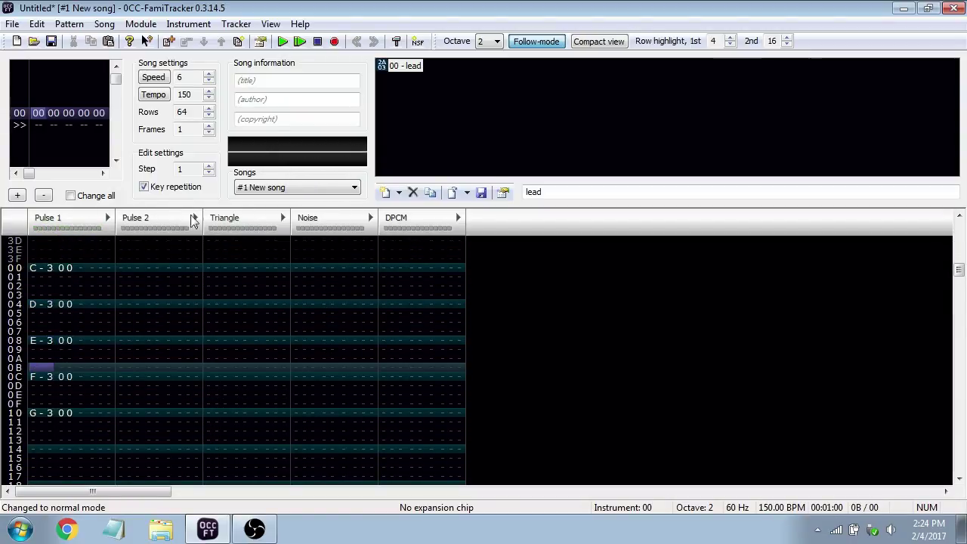
pyautogui.click(36, 286)
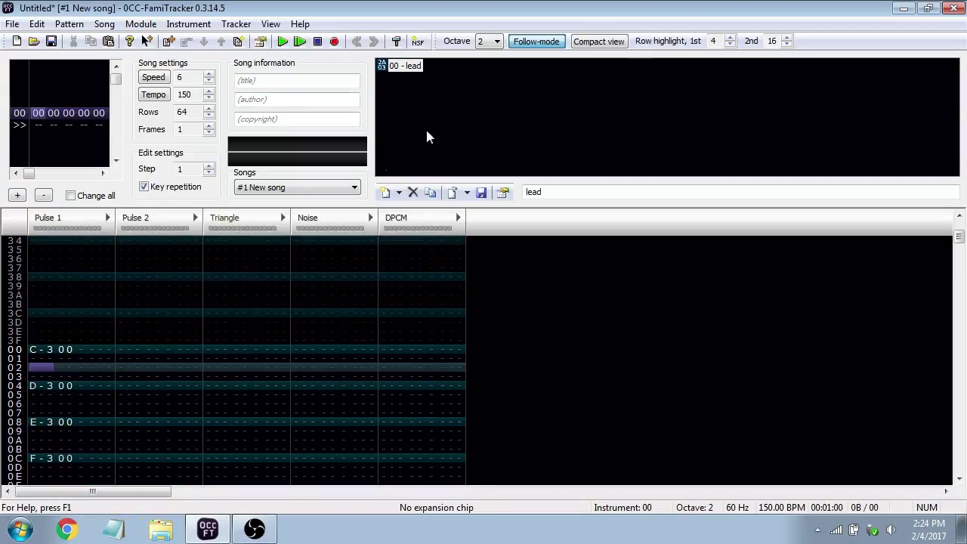
# Set the lead instrument's volume sequence to 0 15, then play the pattern to hear it
pyautogui.doubleClick(422, 68)
pyautogui.click(419, 328)
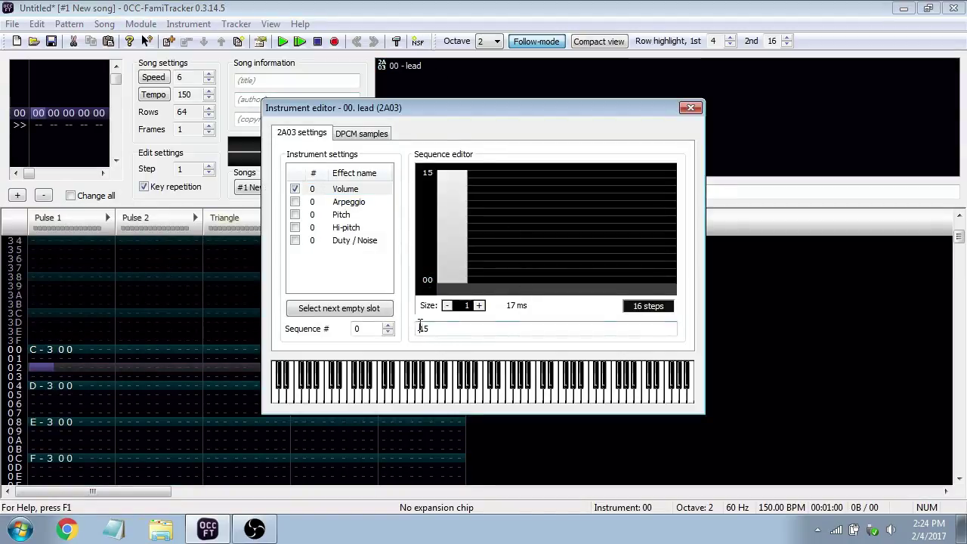
pyautogui.write('0')
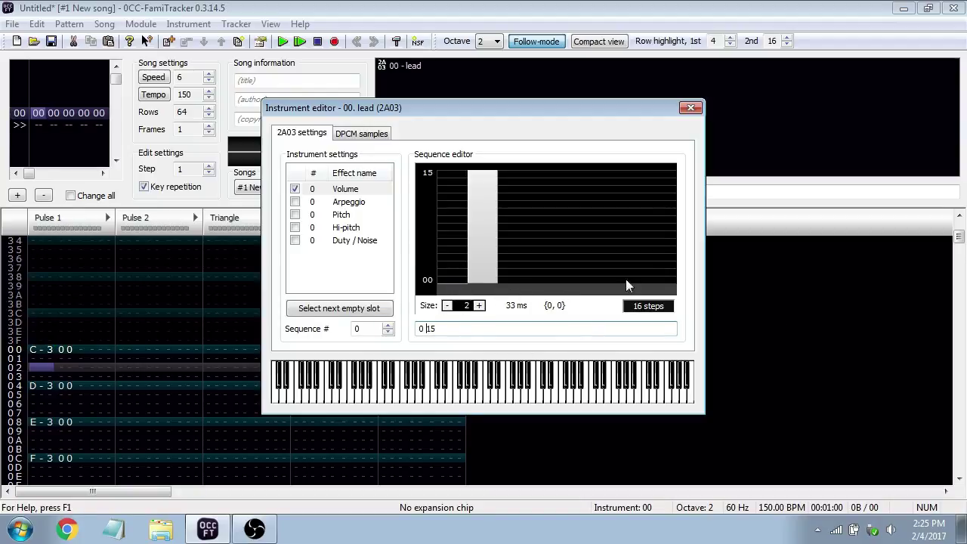
pyautogui.click(690, 107)
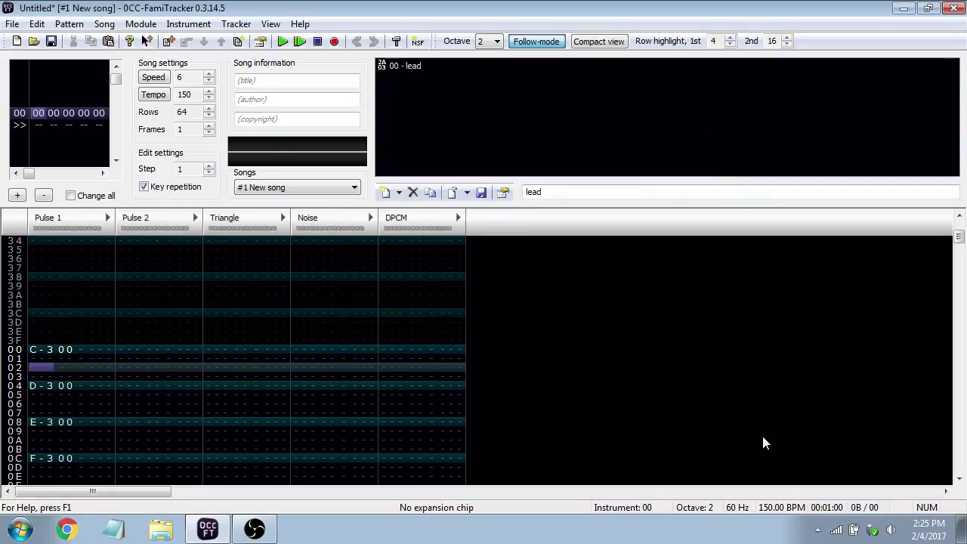
pyautogui.press('Return')
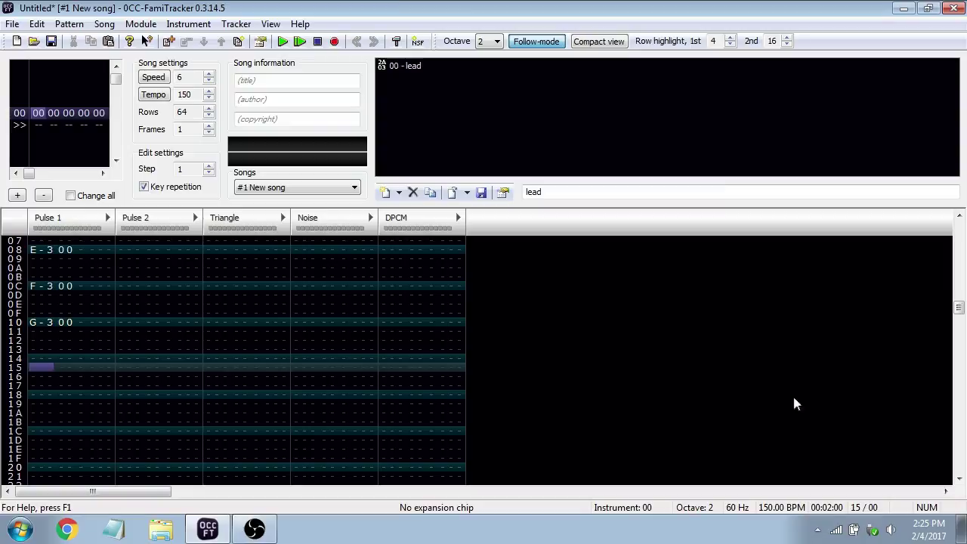
# Enable the Arpeggio sequence for the lead instrument and close the instrument editor
pyautogui.doubleClick(408, 65)
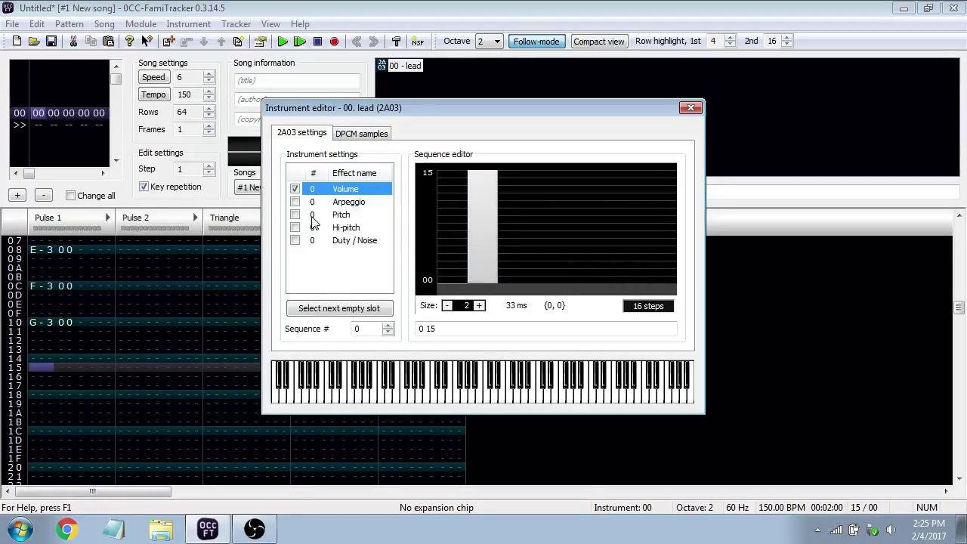
pyautogui.click(344, 202)
pyautogui.click(294, 201)
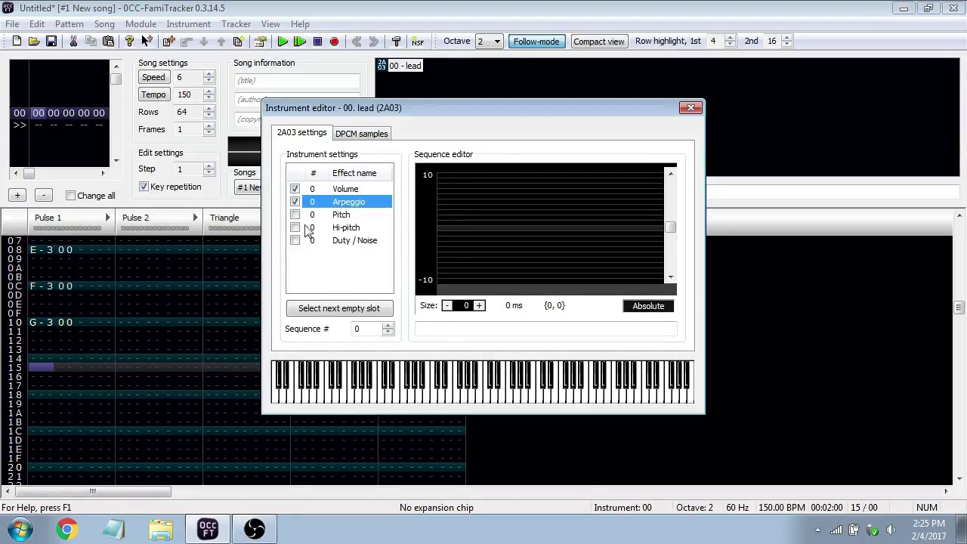
pyautogui.click(294, 202)
pyautogui.click(690, 108)
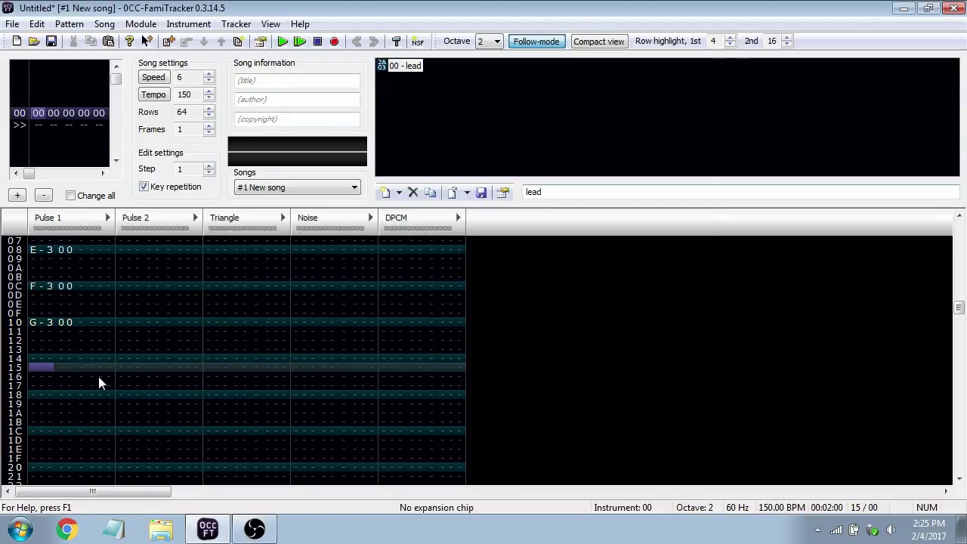
# Delete all the notes in Pulse 1, place the cursor at row 00 and return to normal mode
pyautogui.moveTo(98, 376); pyautogui.dragTo(28, 283)
pyautogui.press('space')
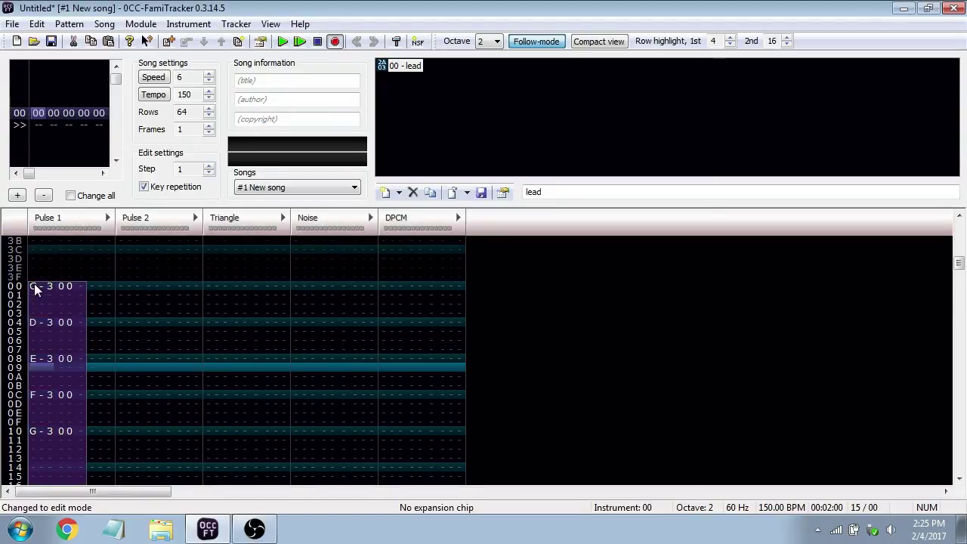
pyautogui.press('Delete')
pyautogui.click(39, 285)
pyautogui.press('space')
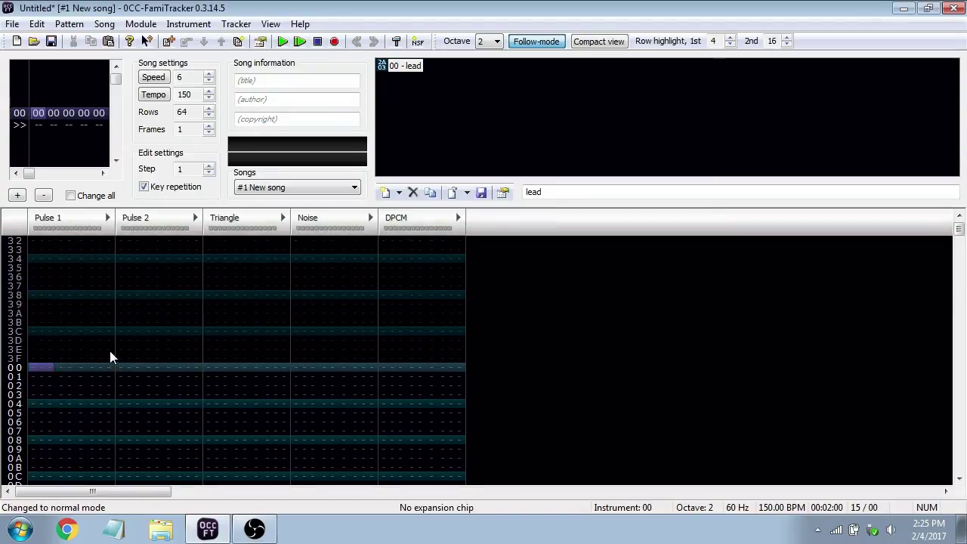
# Enter a chord in row 00 with the lead instrument: C-3 in Pulse 1, E-3 in Pulse 2 and G-3 in Triangle
pyautogui.press('space')
pyautogui.press('q')
pyautogui.click(121, 358)
pyautogui.press('Down')
pyautogui.press('Down')
pyautogui.press('Down')
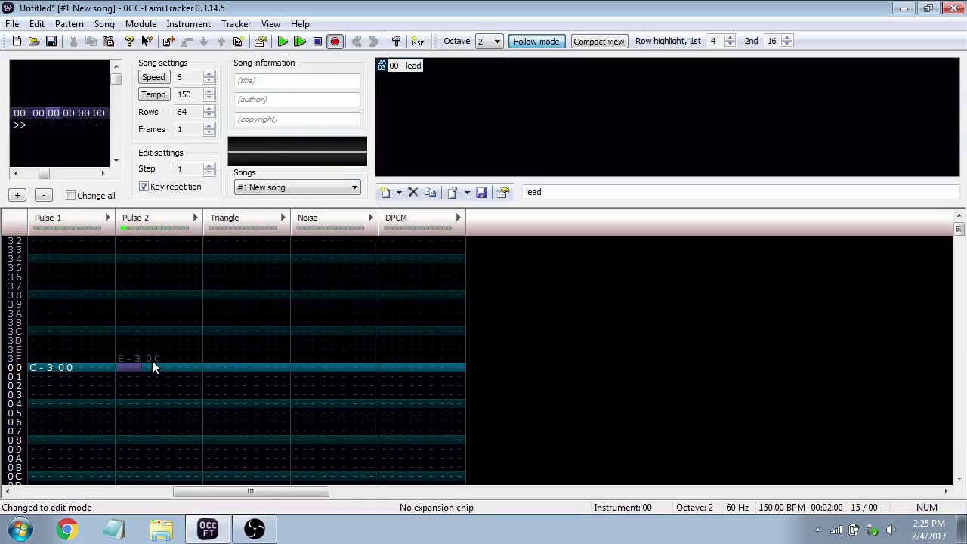
pyautogui.click(134, 341)
pyautogui.press('e')
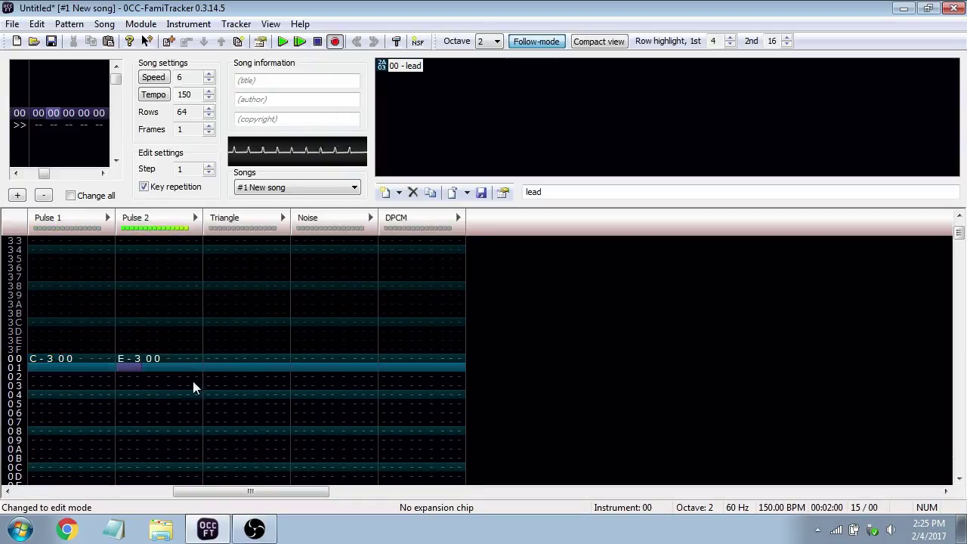
pyautogui.click(208, 357)
pyautogui.press('t')
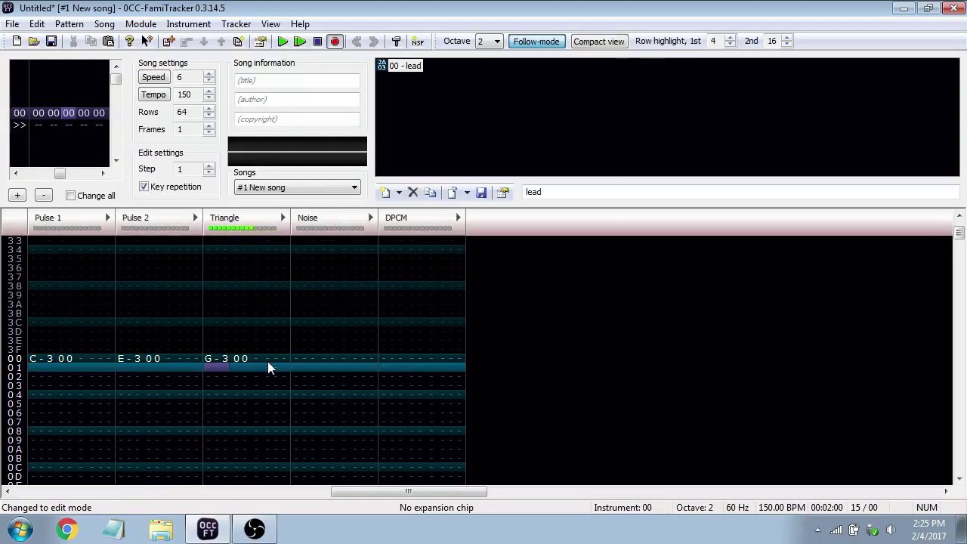
# Leave edit mode, play the three-channel chord twice from the start and stop it
pyautogui.press('space')
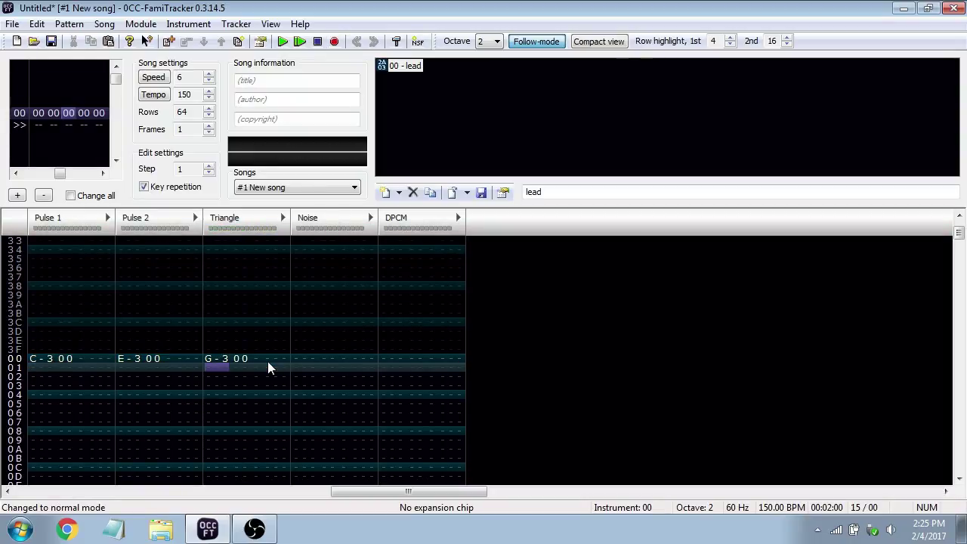
pyautogui.press('Return')
pyautogui.press('Return')
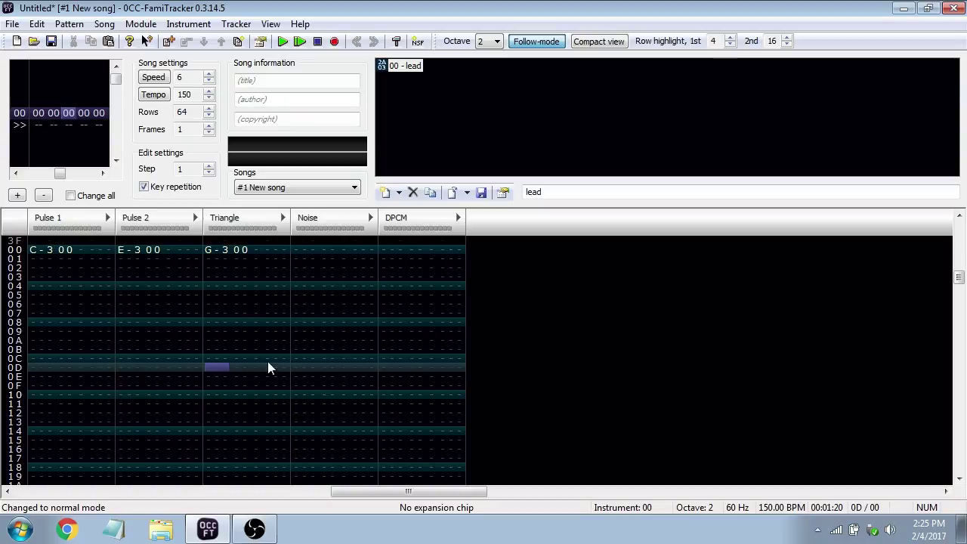
pyautogui.press('Return')
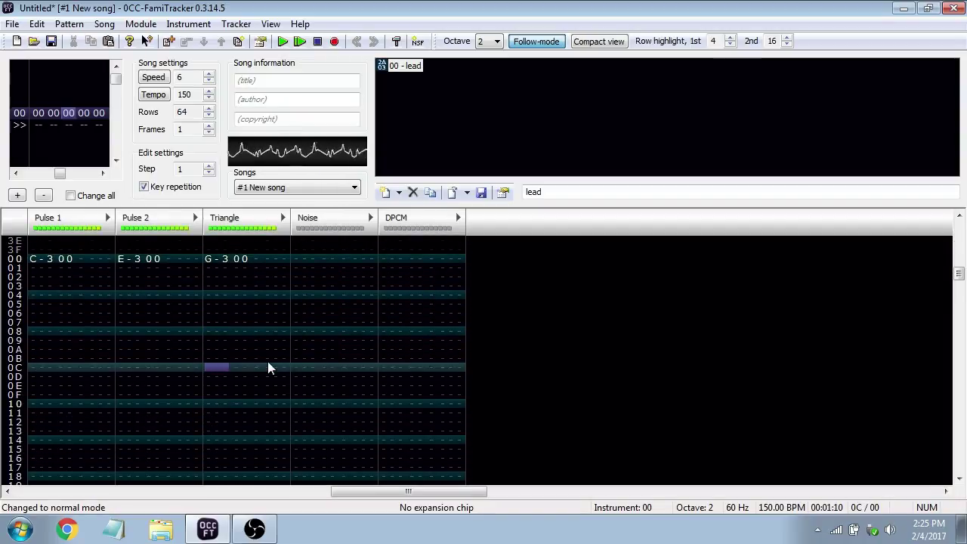
pyautogui.press('Return')
pyautogui.scroll(3, 267, 362)
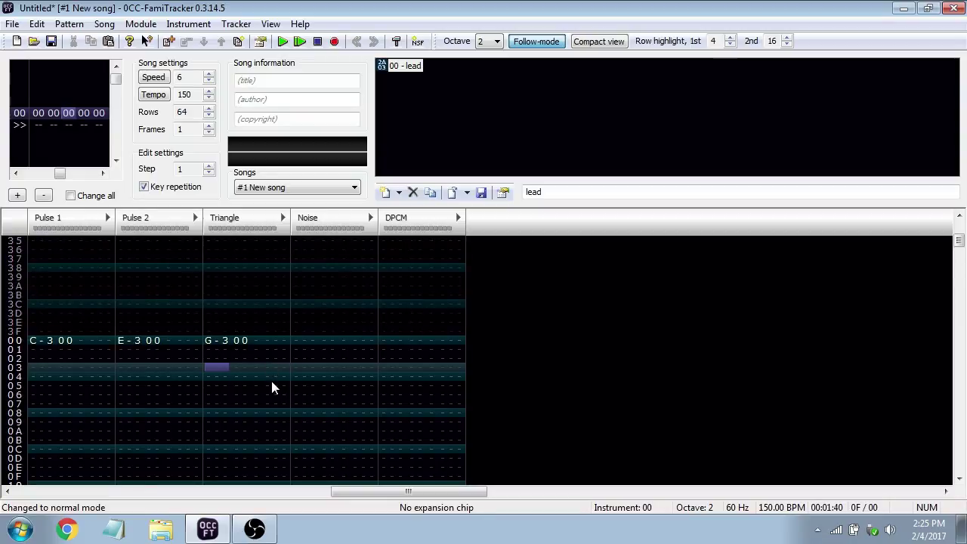
# Delete the chord from Pulse 1, Pulse 2 and Triangle, leave edit mode and place the cursor at row 00 of Pulse 1
pyautogui.moveTo(271, 382); pyautogui.dragTo(52, 340)
pyautogui.press('space')
pyautogui.press('Delete')
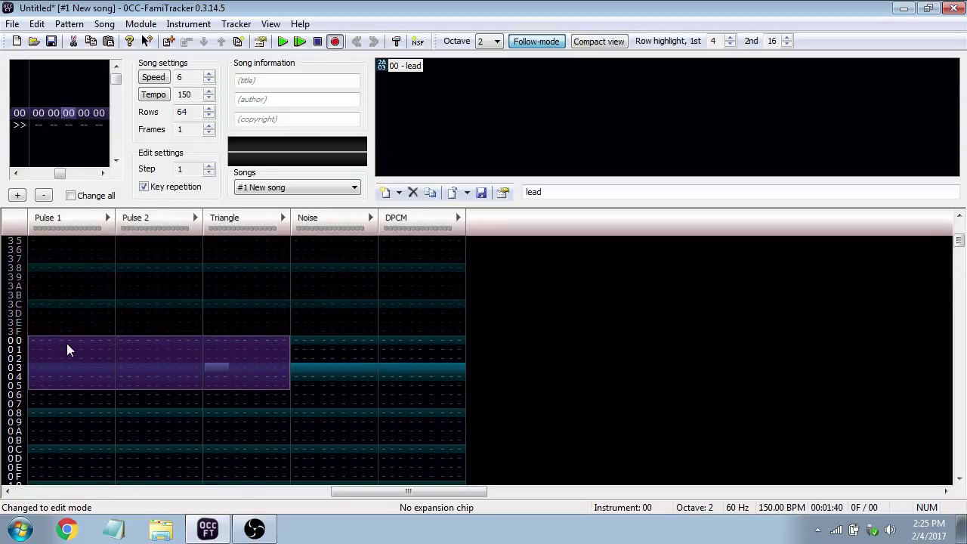
pyautogui.press('space')
pyautogui.click(48, 345)
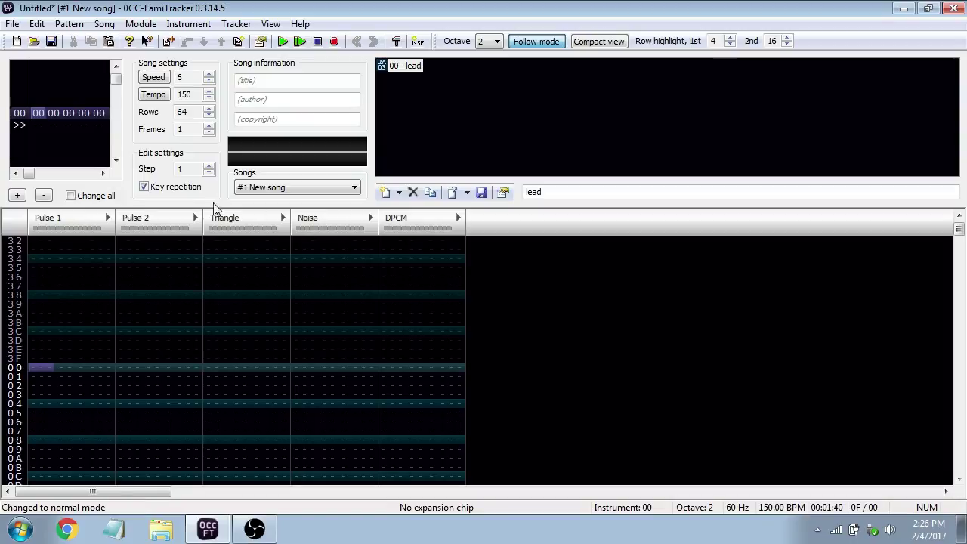
# Set the lead instrument's arpeggio sequence to 0 0 0 4 4 4 7 7 7, close the editor and audition a note
pyautogui.doubleClick(400, 70)
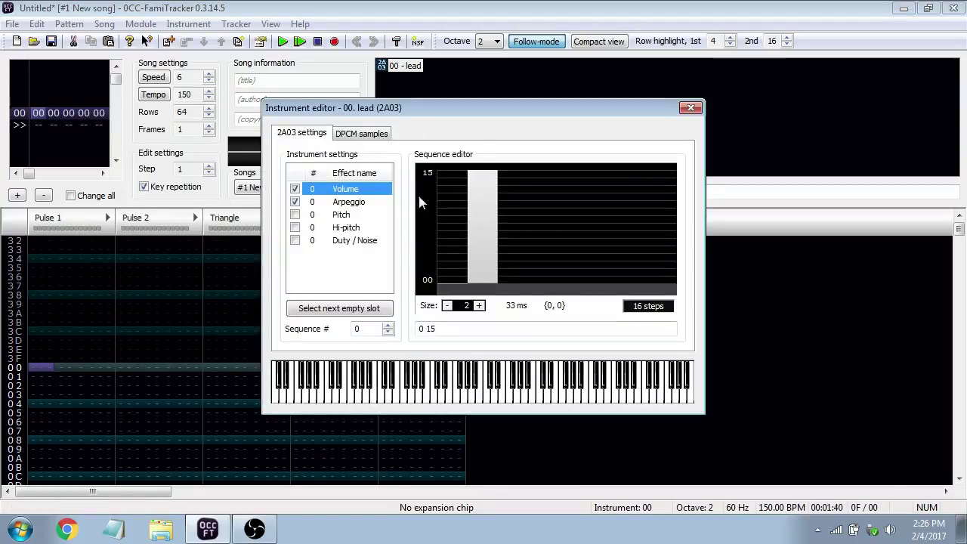
pyautogui.click(348, 202)
pyautogui.click(480, 304)
pyautogui.click(480, 304)
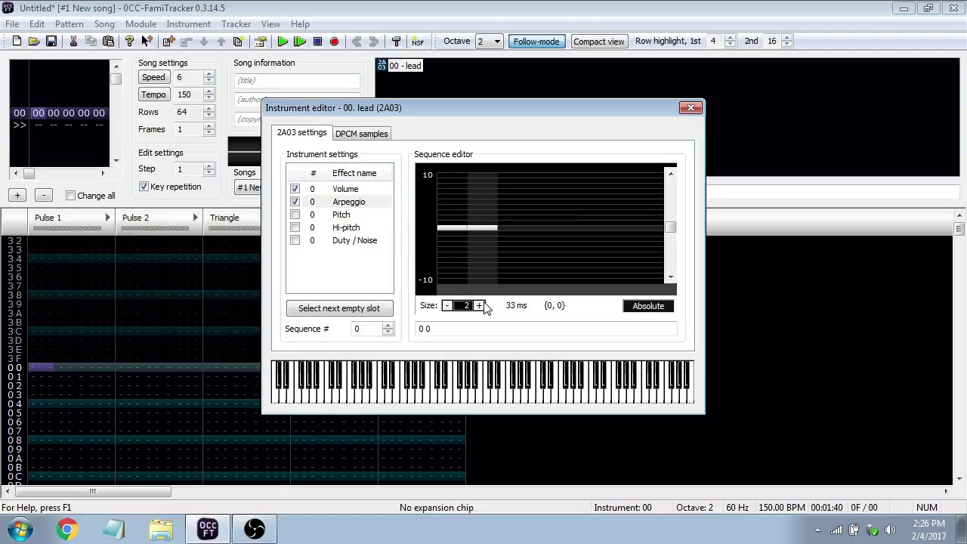
pyautogui.click(480, 304)
pyautogui.click(480, 305)
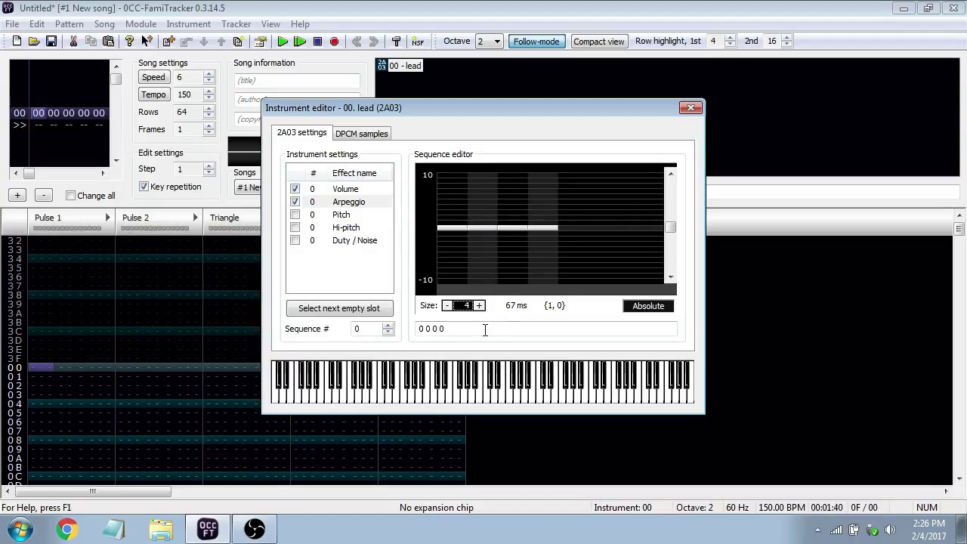
pyautogui.moveTo(483, 327); pyautogui.dragTo(416, 329)
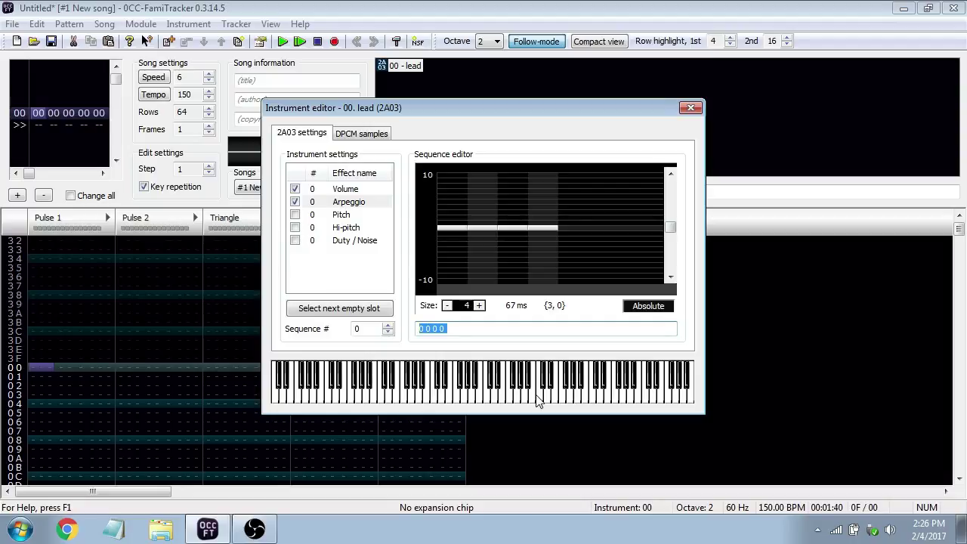
pyautogui.write('0 0 0 4 4 4 7 7 7')
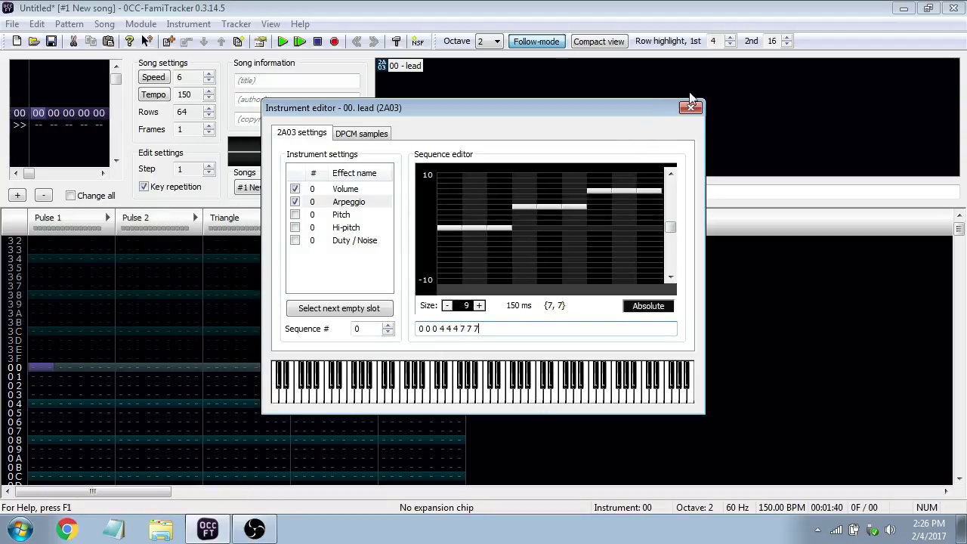
pyautogui.click(690, 107)
pyautogui.press('z')
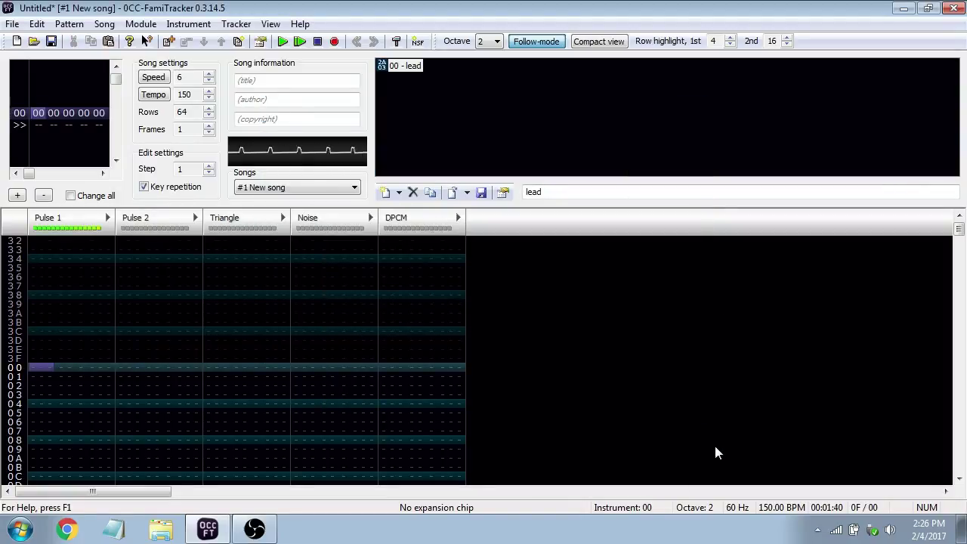
# Review the lead instrument's arpeggio sequence and close the instrument editor
pyautogui.doubleClick(418, 66)
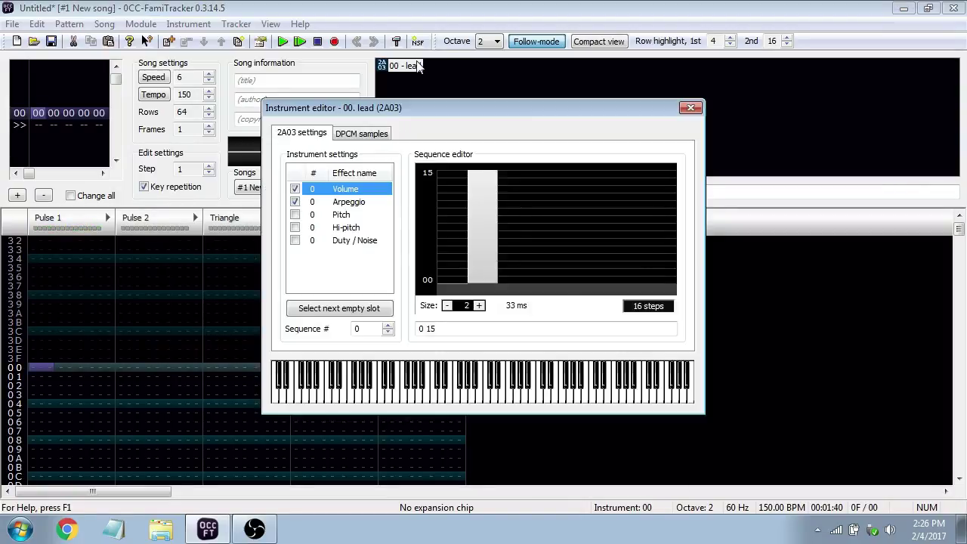
pyautogui.click(367, 204)
pyautogui.click(691, 108)
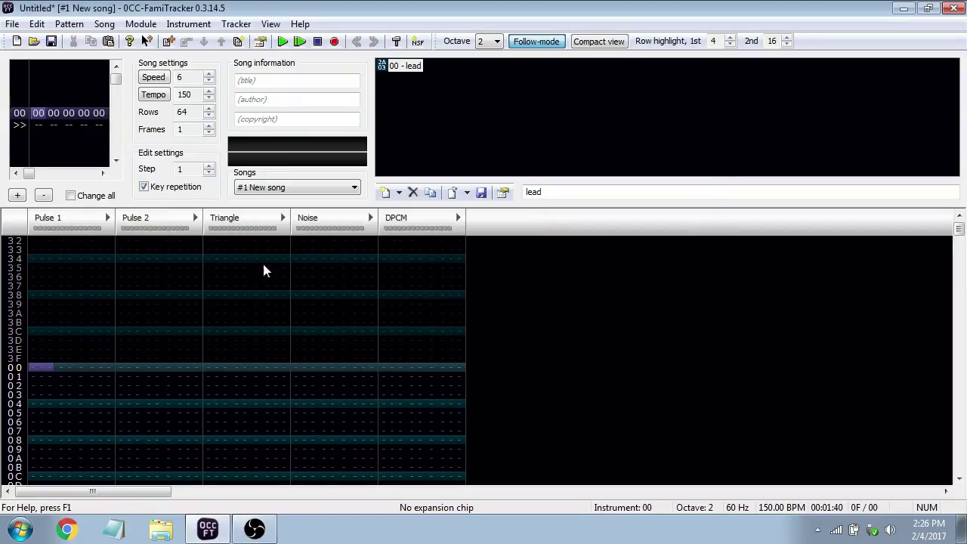
# Lengthen the lead instrument's arpeggio sequence to seven 0s, six 4s and three 7s, and close the editor
pyautogui.doubleClick(405, 66)
pyautogui.click(347, 204)
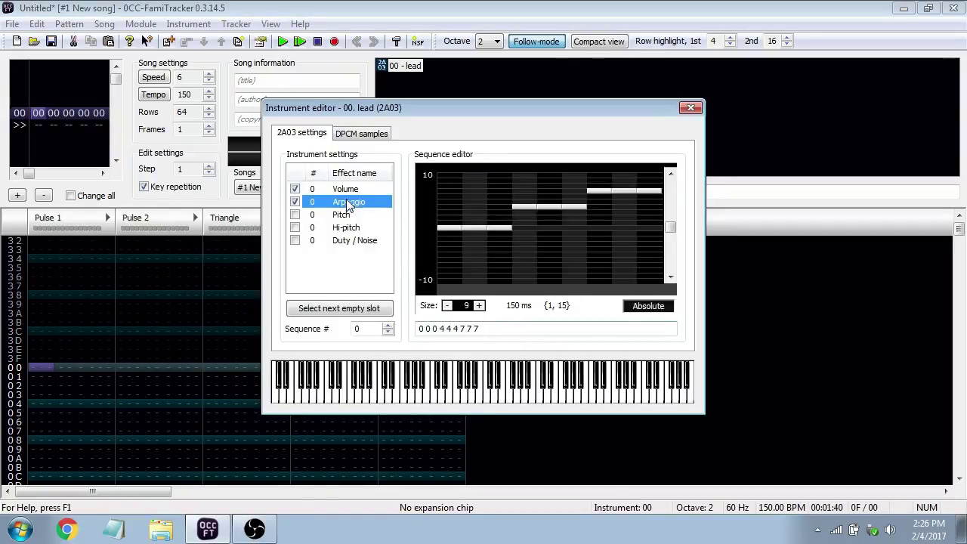
pyautogui.click(440, 328)
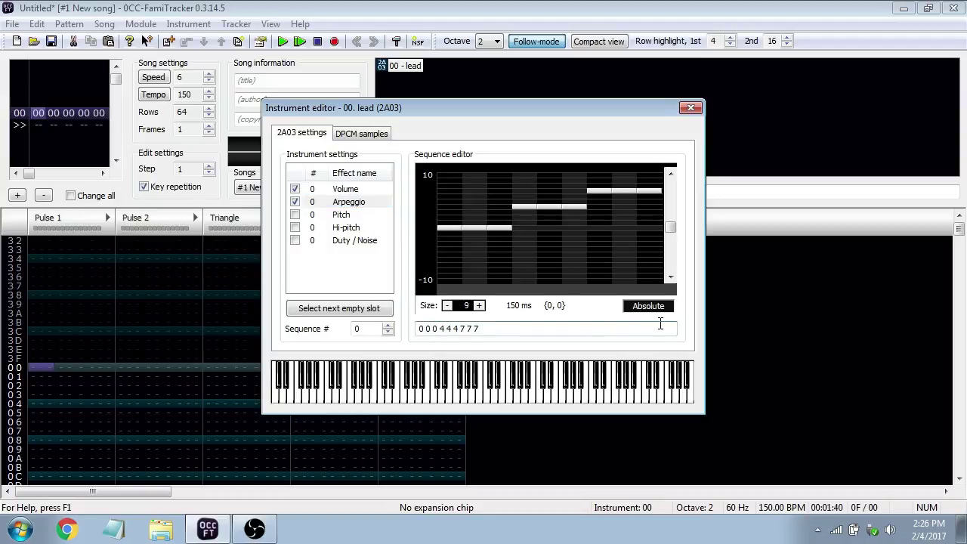
pyautogui.write('0000')
pyautogui.click(483, 328)
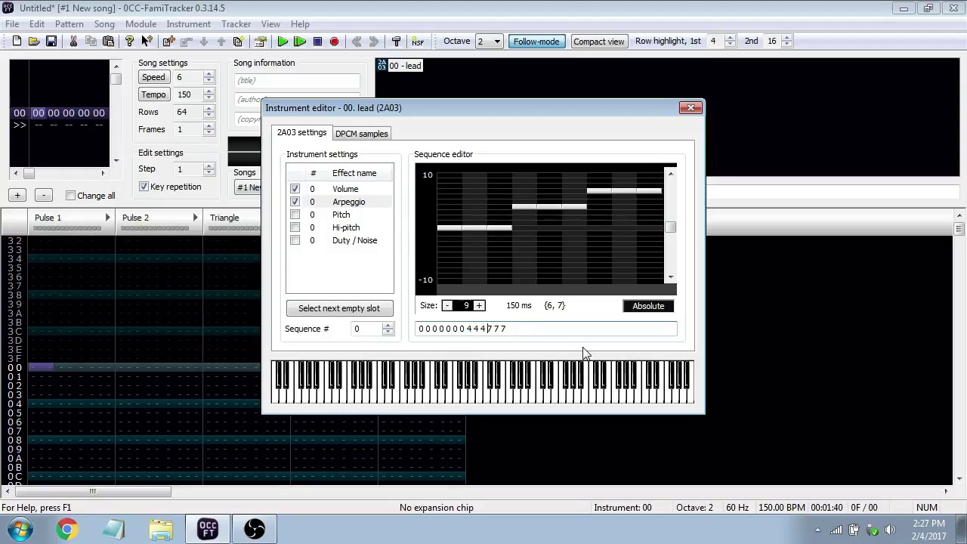
pyautogui.write('444')
pyautogui.press('Return')
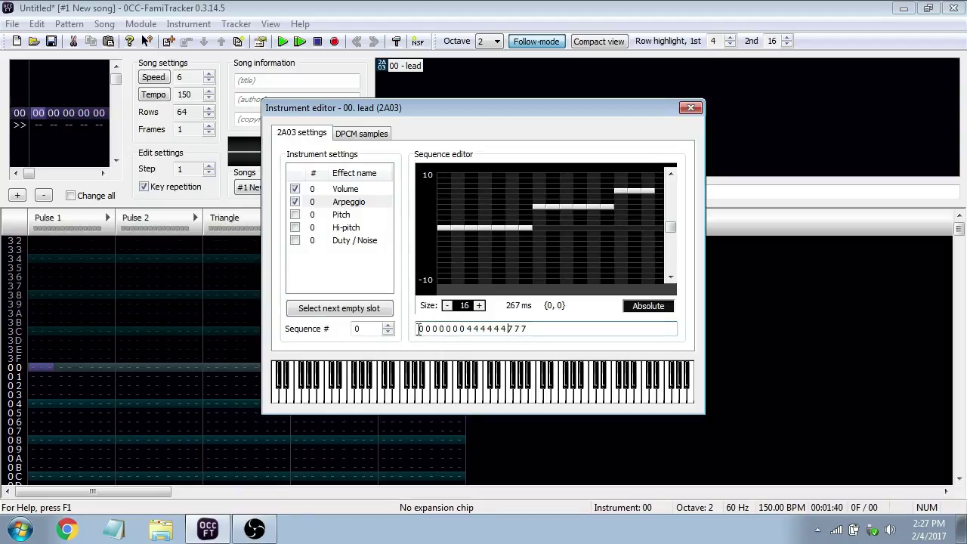
pyautogui.moveTo(420, 329); pyautogui.dragTo(380, 320)
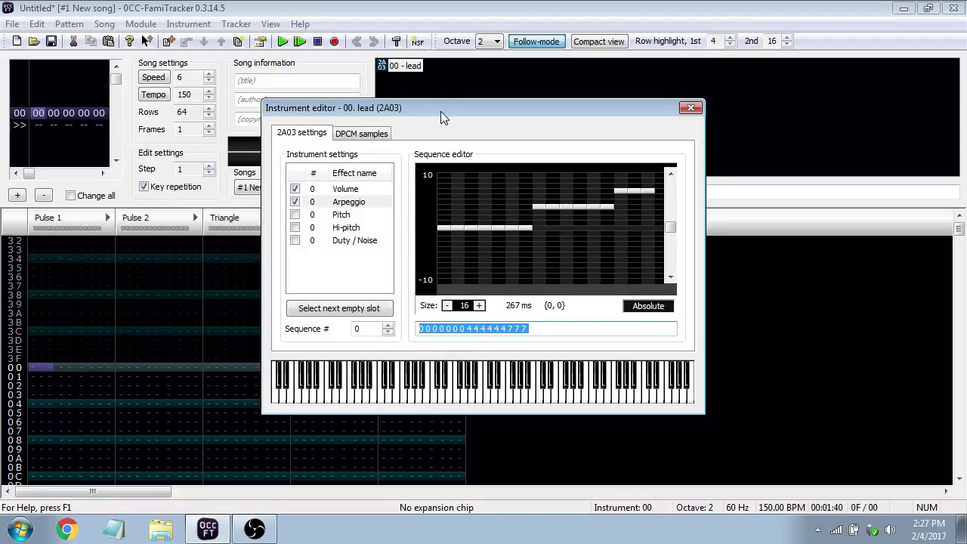
pyautogui.click(691, 109)
# Enter C-2 in row 00 of Pulse 1 in edit mode, return to normal mode and play the pattern
pyautogui.press('space')
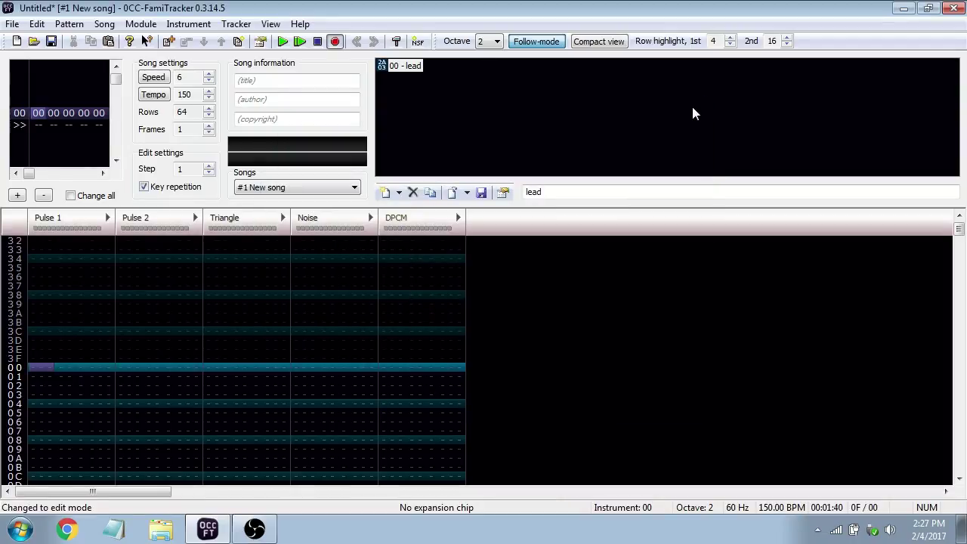
pyautogui.press('z')
pyautogui.press('space')
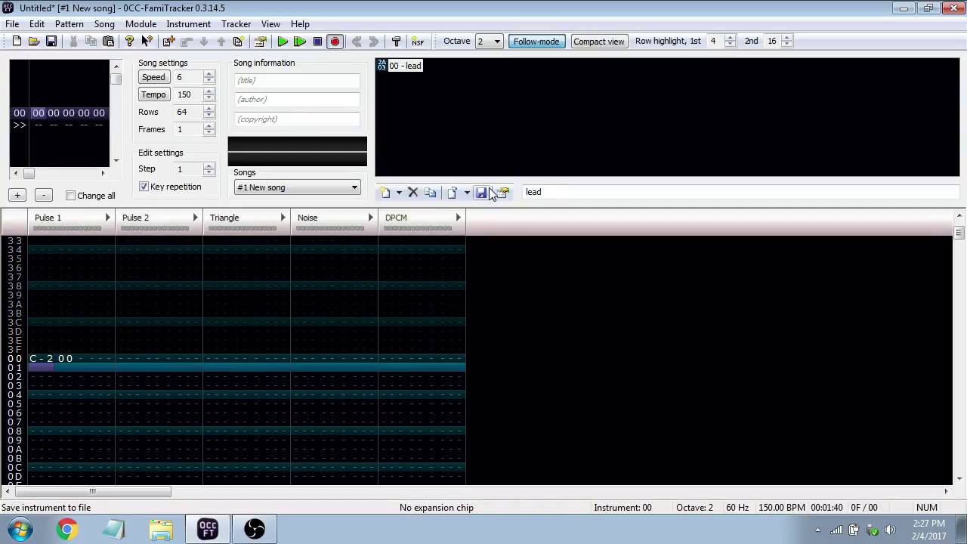
pyautogui.press('Return')
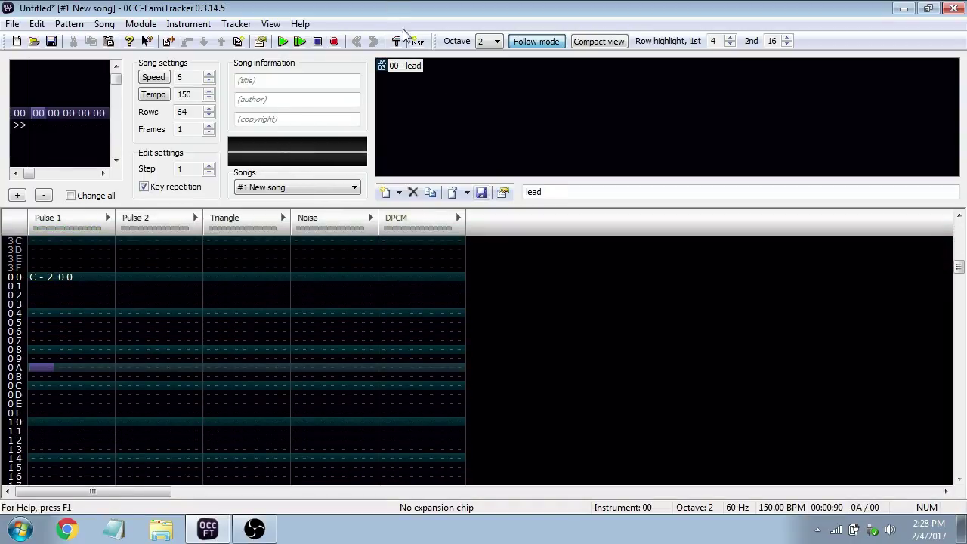
# Open the lead instrument's arpeggio sequence, examine its values and audition notes on the editor's keyboard
pyautogui.doubleClick(400, 65)
pyautogui.click(349, 202)
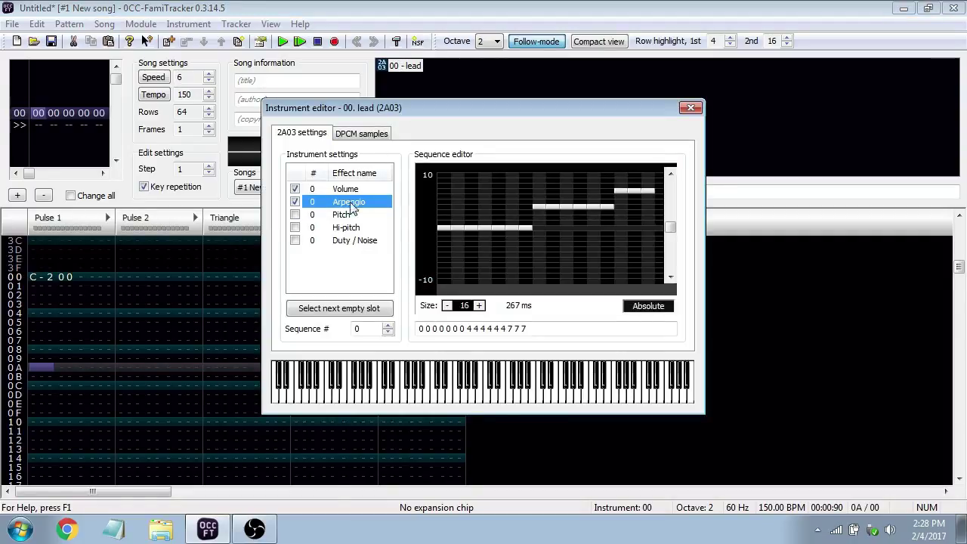
pyautogui.moveTo(544, 327); pyautogui.dragTo(416, 328)
pyautogui.moveTo(537, 328); pyautogui.dragTo(427, 317)
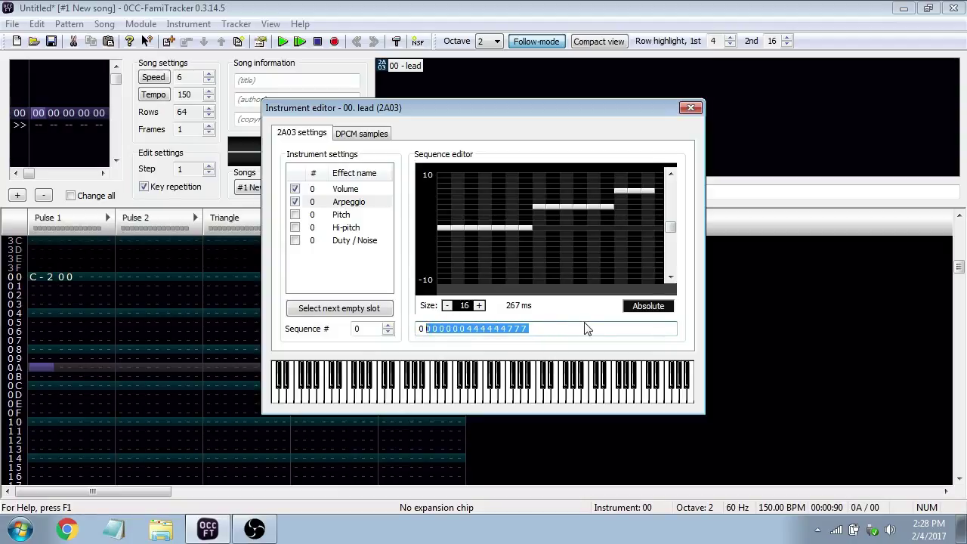
pyautogui.click(418, 330)
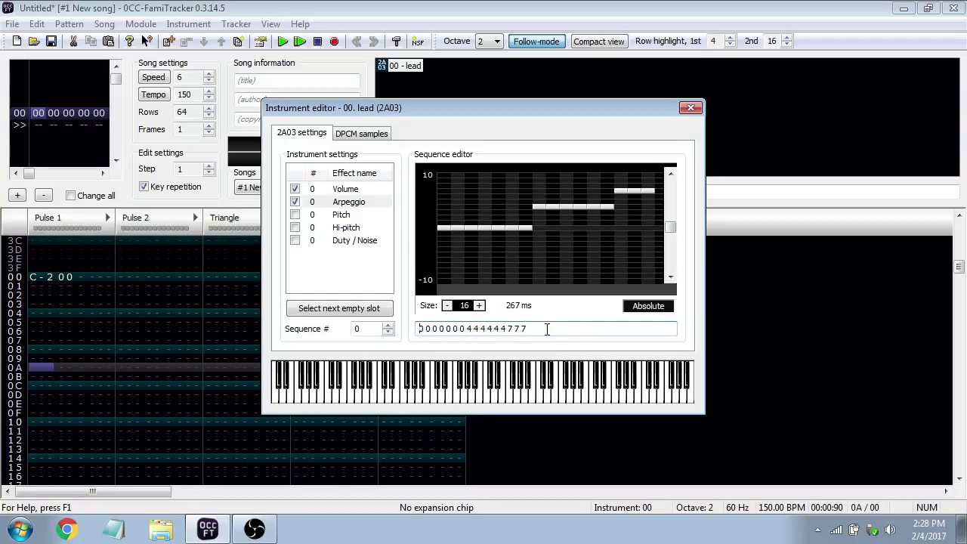
pyautogui.click(489, 387)
pyautogui.click(490, 387)
pyautogui.click(464, 399)
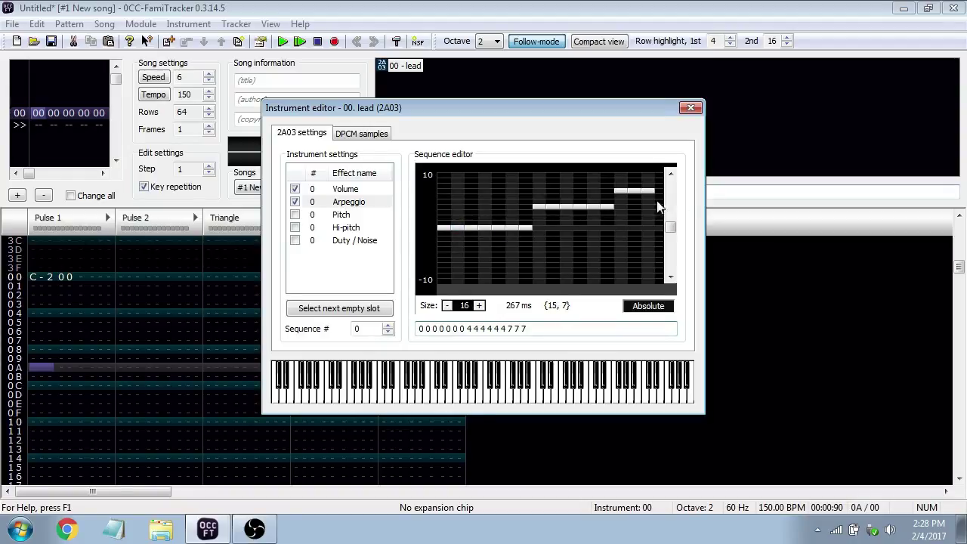
# Replace the lead instrument's arpeggio sequence with 0 4 7, loop it from the first value and audition notes
pyautogui.doubleClick(563, 328)
pyautogui.write('7')
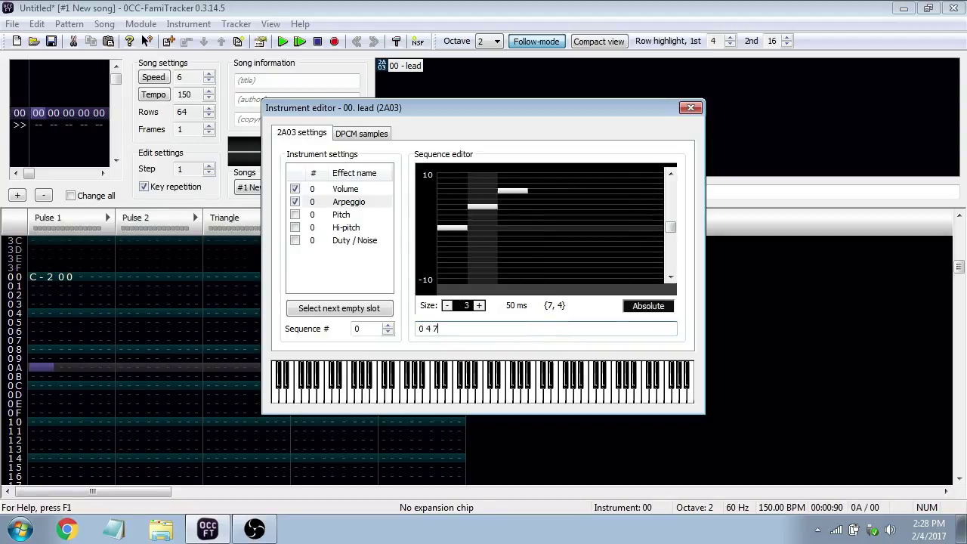
pyautogui.click(497, 396)
pyautogui.moveTo(487, 333); pyautogui.dragTo(372, 328)
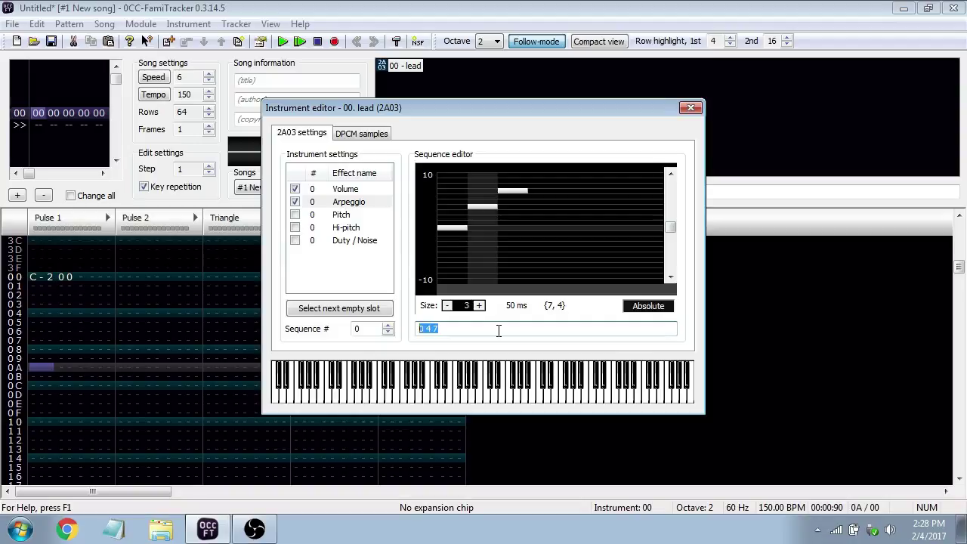
pyautogui.click(452, 290)
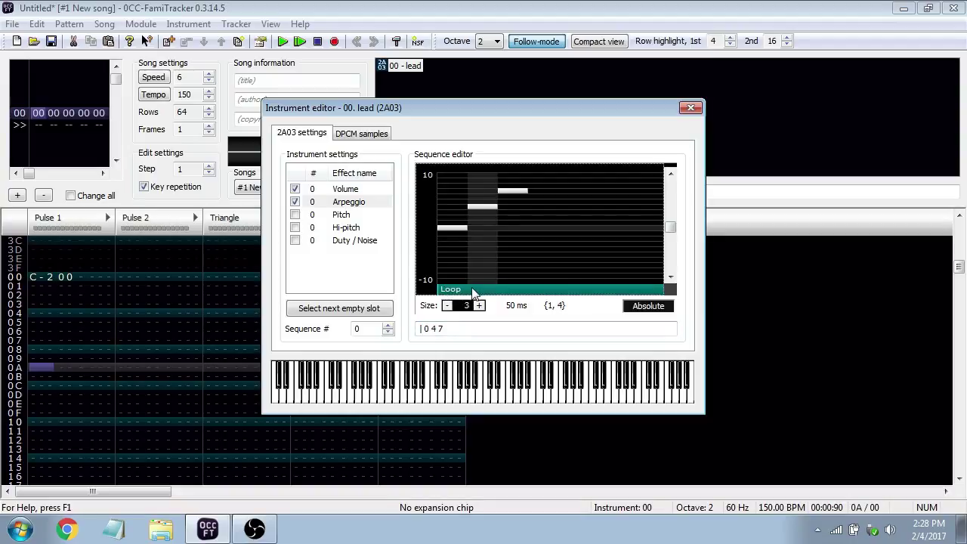
pyautogui.click(476, 398)
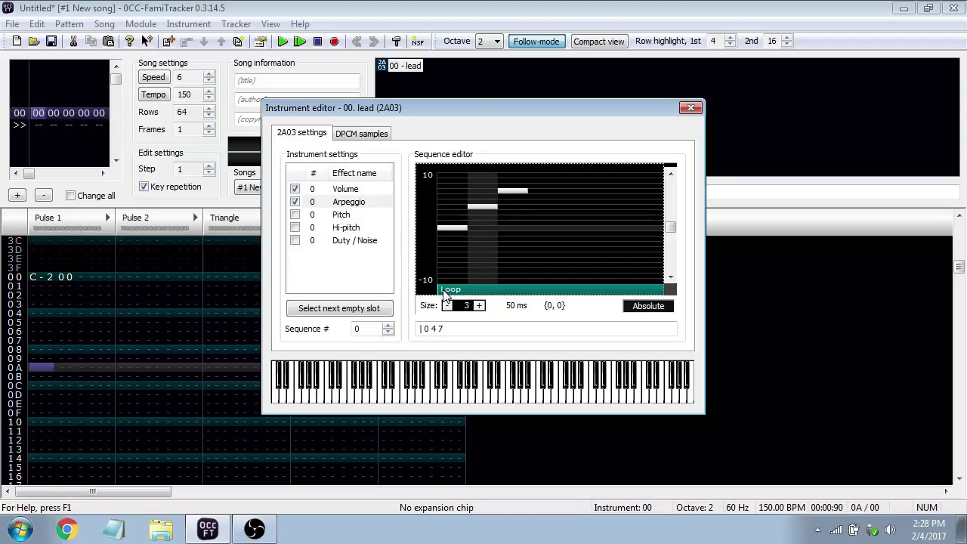
# Try looping the arpeggio from the 4, audition a note and move the loop point back to the first value
pyautogui.moveTo(444, 295); pyautogui.dragTo(478, 293)
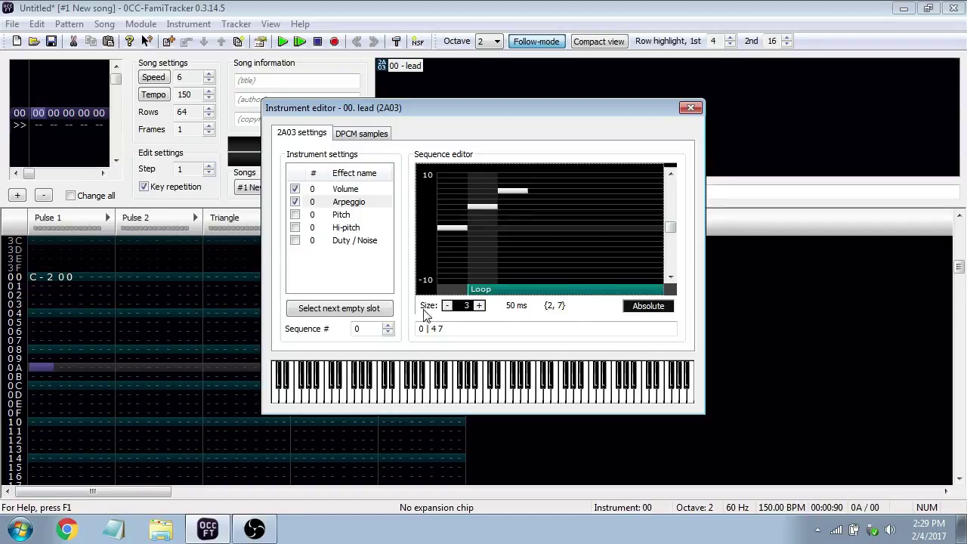
pyautogui.press('o')
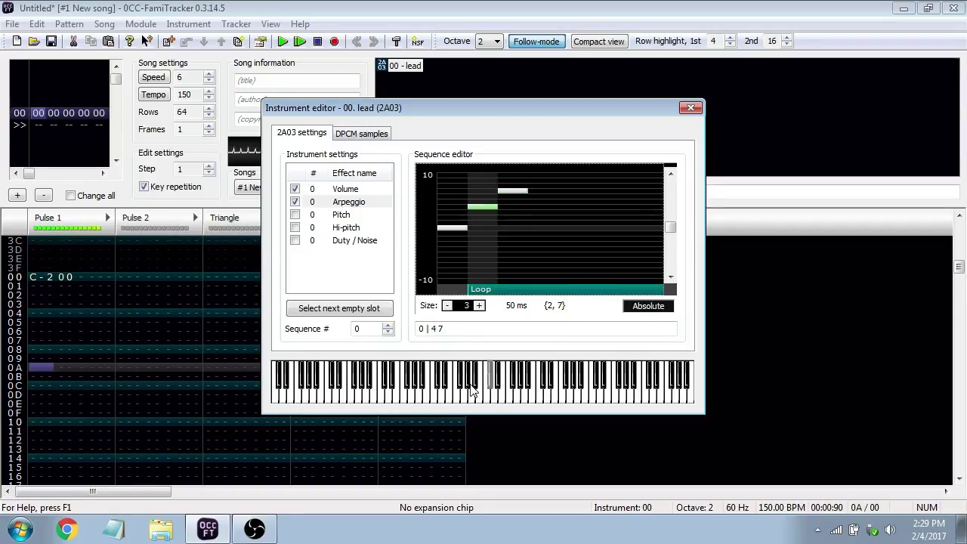
pyautogui.click(452, 289)
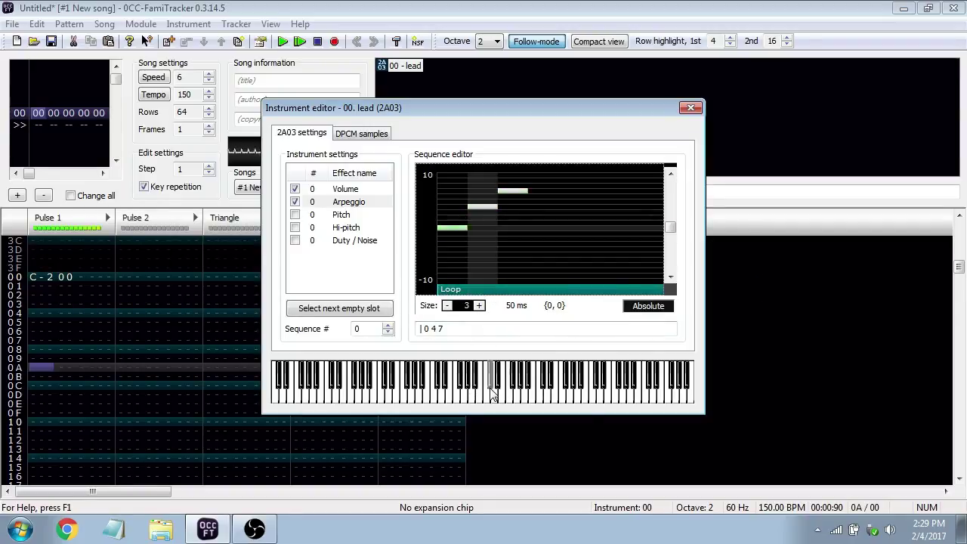
pyautogui.click(484, 328)
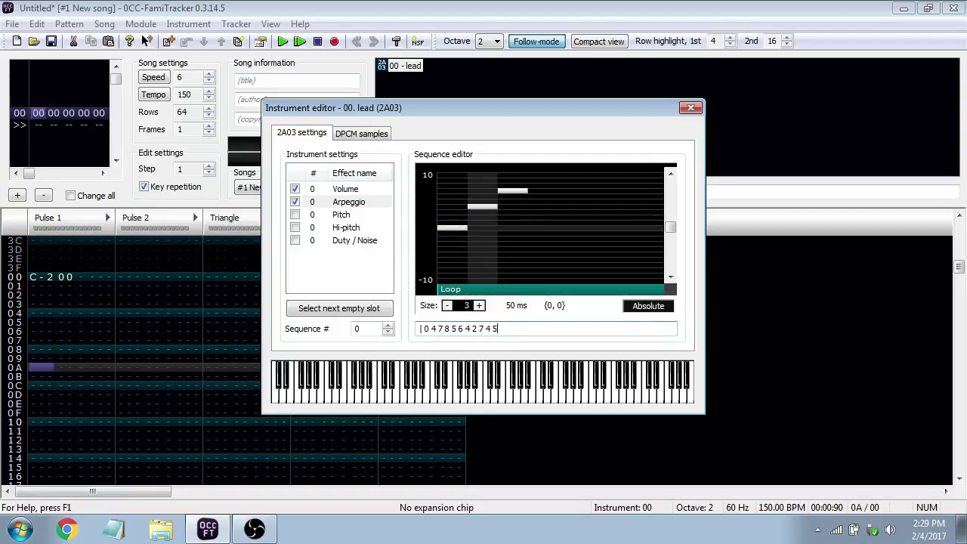
pyautogui.press('Return')
pyautogui.click(495, 393)
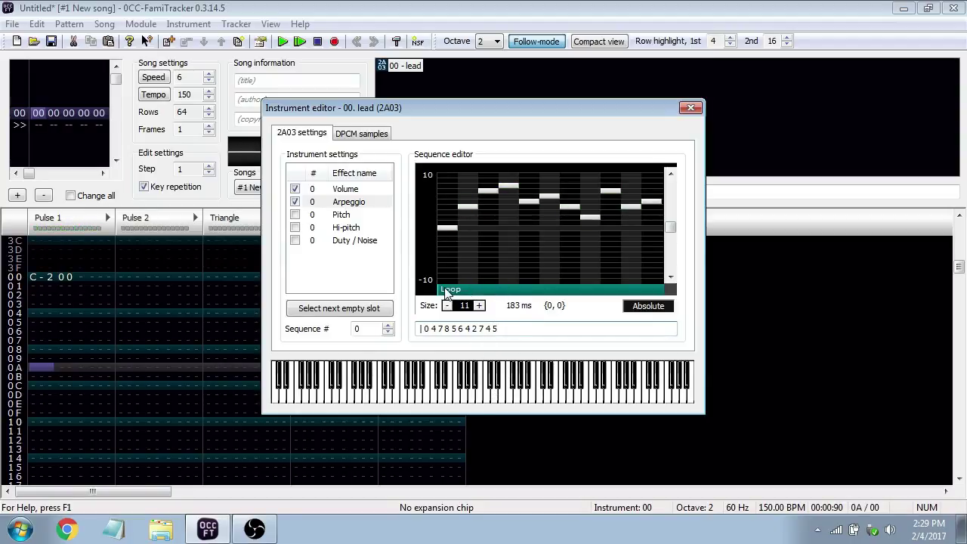
# Remove the arpeggio's loop point, add it back at the first value and remove it again
pyautogui.moveTo(444, 291); pyautogui.dragTo(671, 290)
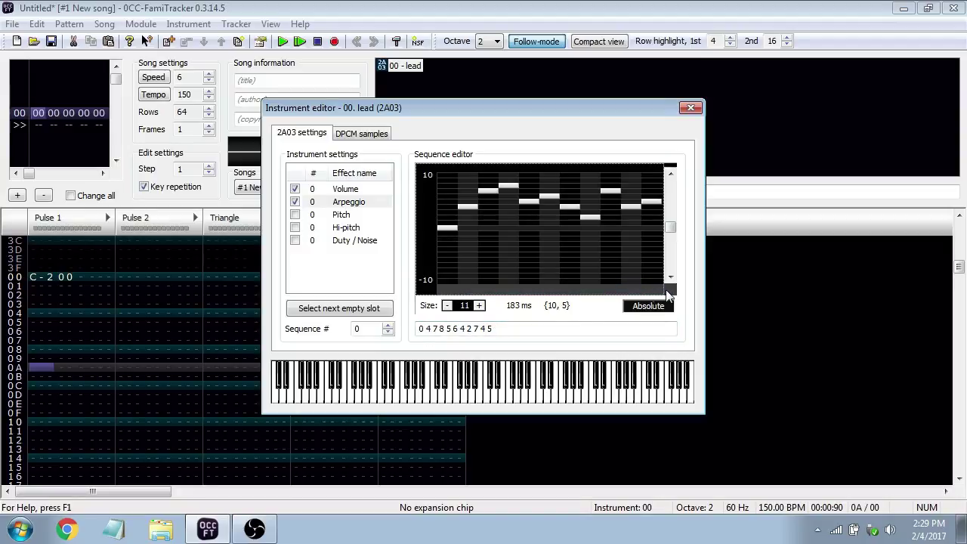
pyautogui.click(441, 289)
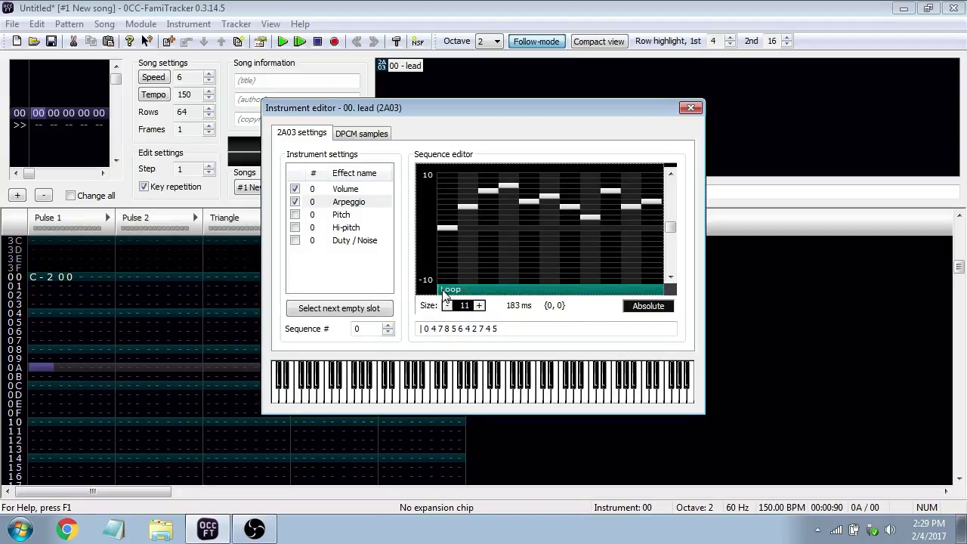
pyautogui.moveTo(444, 291); pyautogui.dragTo(651, 296)
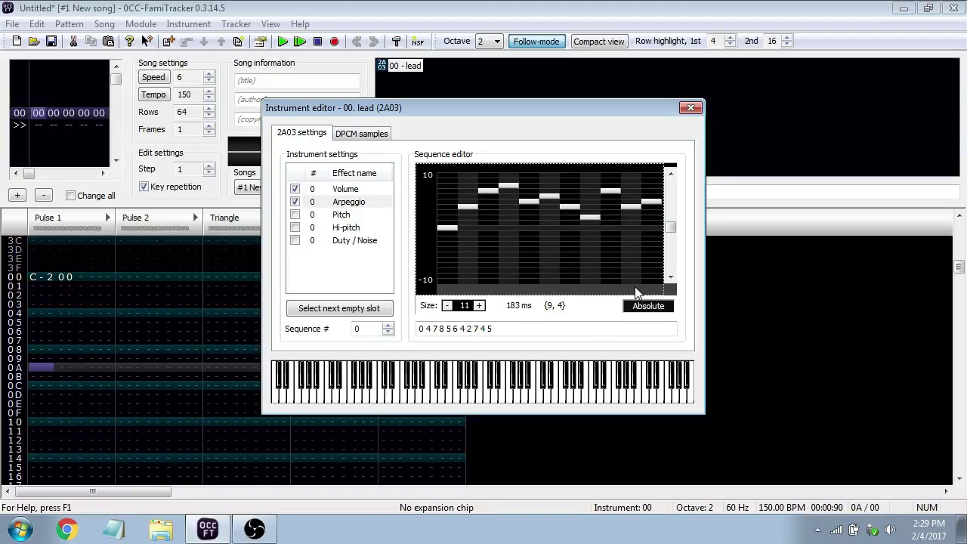
# Add a release point before the arpeggio's sixth value, making it 0 4 7 8 5 / 6 4 2 7 4 5, and audition a note
pyautogui.moveTo(500, 291)
pyautogui.mouseDown()
pyautogui.moveTo(444, 297)
pyautogui.moveTo(531, 303)
pyautogui.moveTo(417, 300)
pyautogui.moveTo(643, 297)
pyautogui.mouseUp()
pyautogui.click(642, 297)
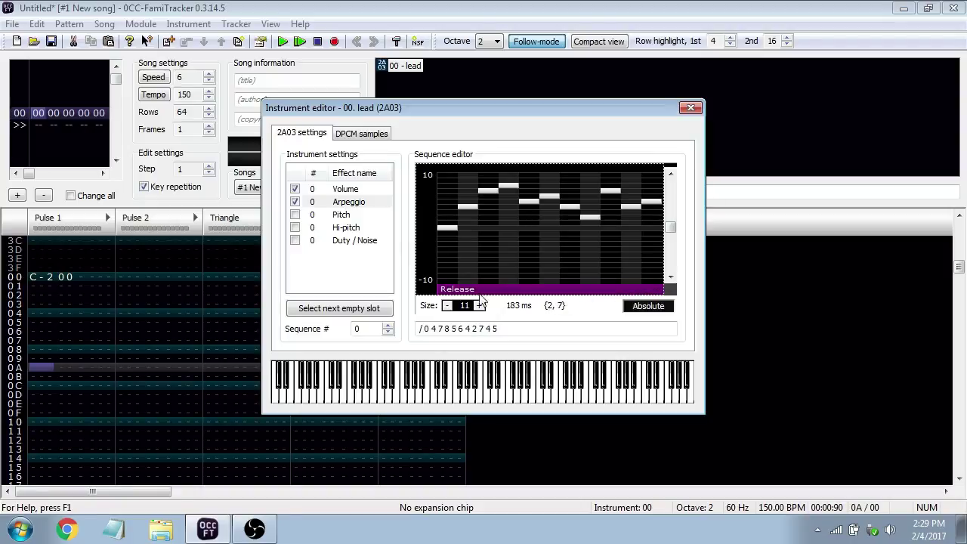
pyautogui.moveTo(453, 291)
pyautogui.mouseDown()
pyautogui.moveTo(651, 293)
pyautogui.moveTo(440, 300)
pyautogui.mouseUp()
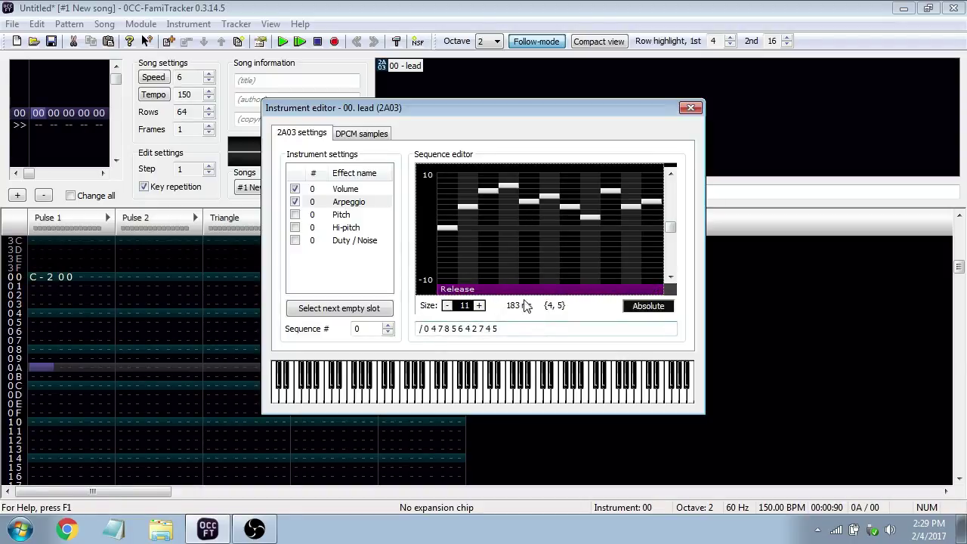
pyautogui.moveTo(529, 292); pyautogui.dragTo(543, 291)
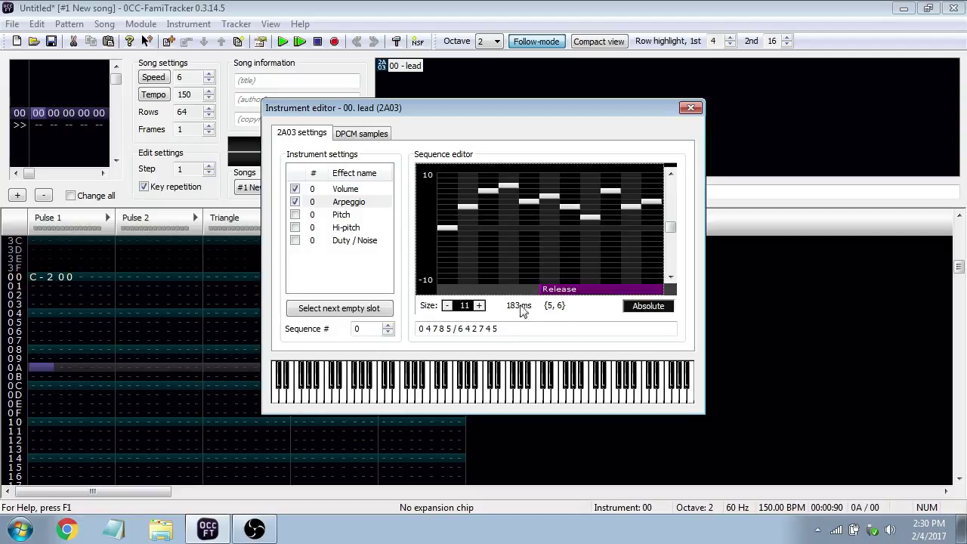
pyautogui.click(438, 400)
# Check the lead instrument's volume sequence, return to the arpeggio sequence and clear all its values
pyautogui.click(338, 191)
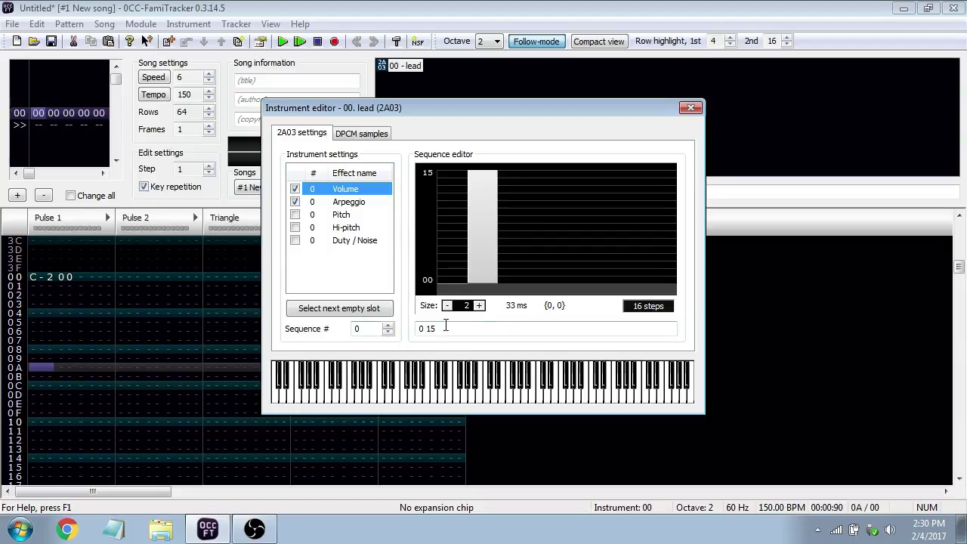
pyautogui.click(364, 202)
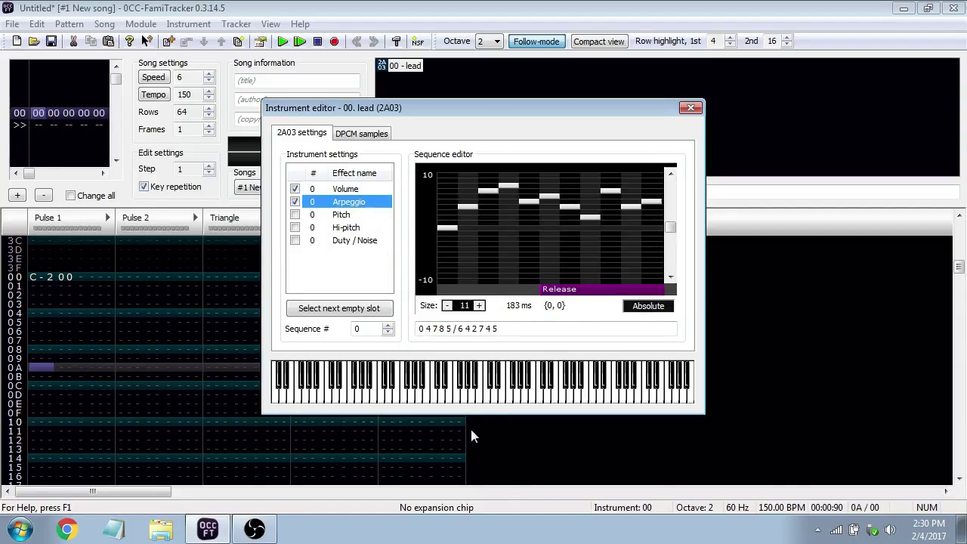
pyautogui.press('i')
pyautogui.press('Tab')
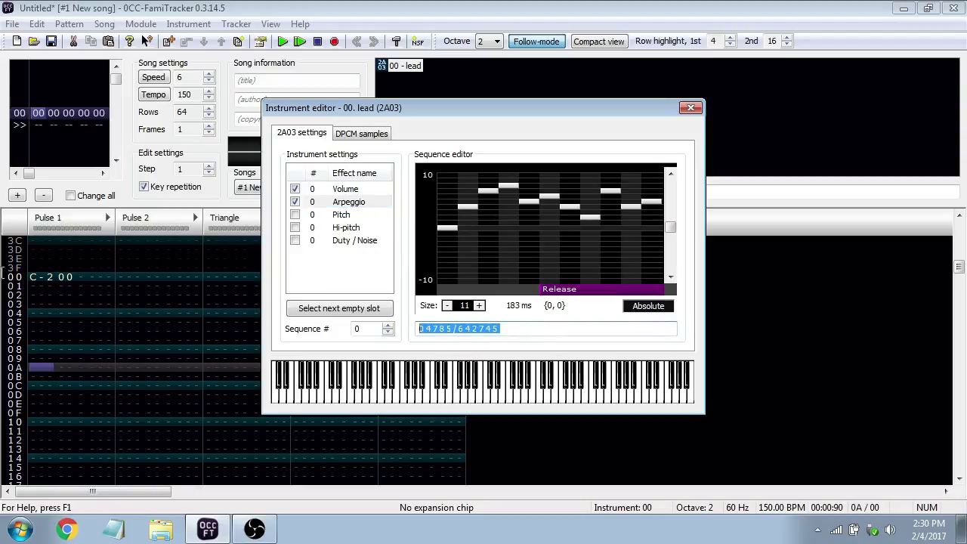
pyautogui.press('BackSpace')
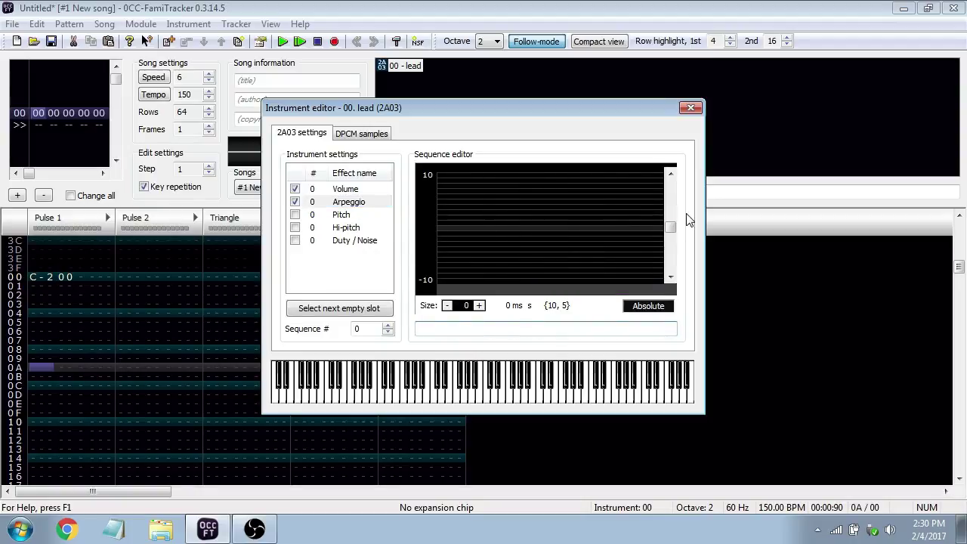
# Try loop and release points at different positions in the volume sequence and remove them both
pyautogui.click(376, 189)
pyautogui.click(462, 289)
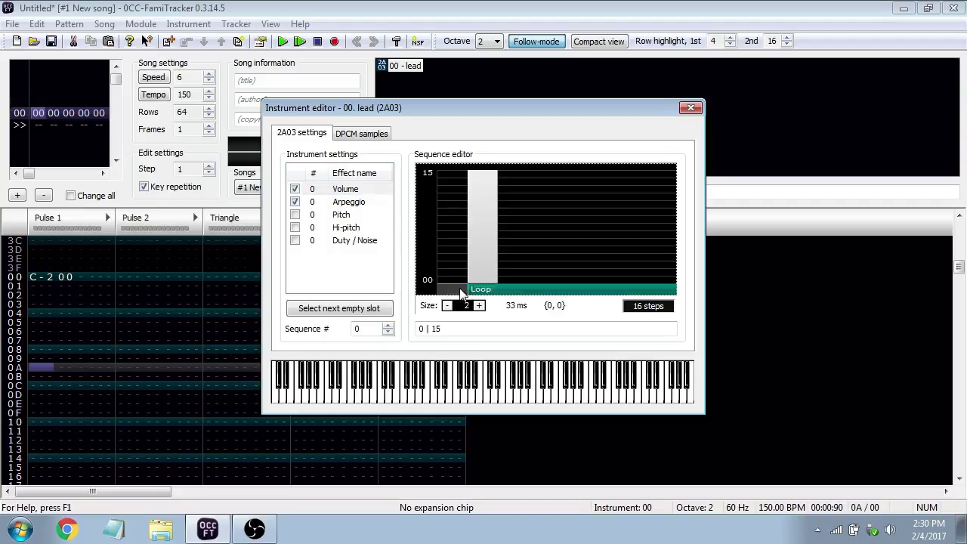
pyautogui.rightClick(453, 289)
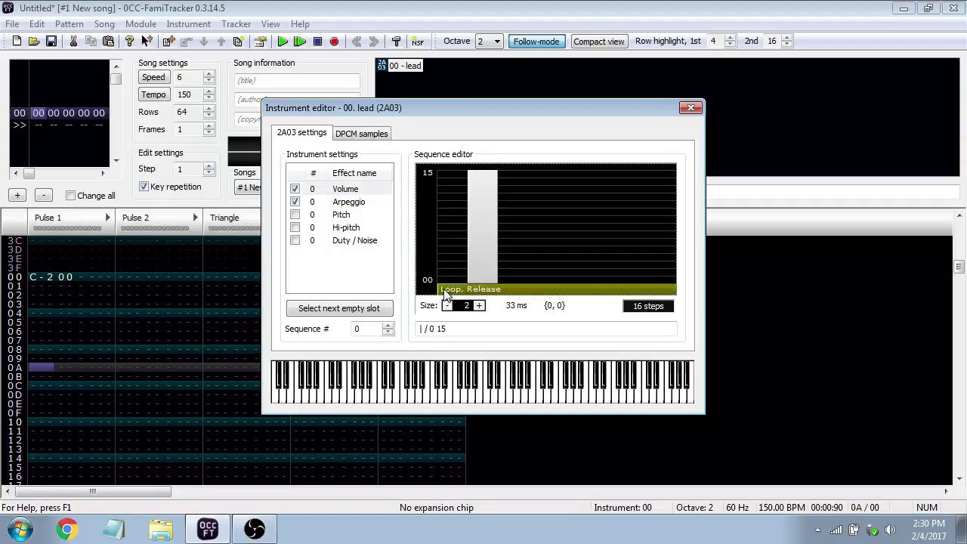
pyautogui.rightClick(468, 289)
pyautogui.rightClick(484, 291)
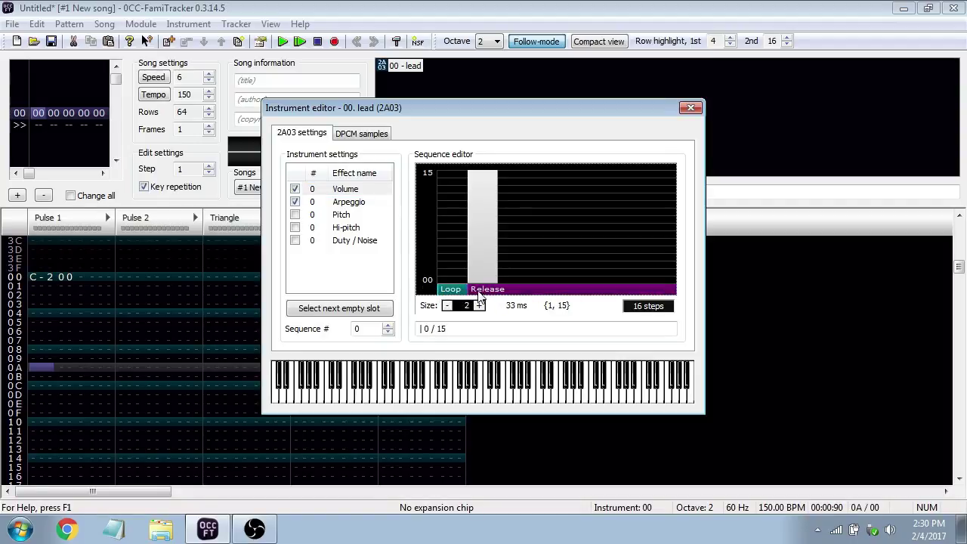
pyautogui.rightClick(476, 290)
pyautogui.moveTo(444, 289); pyautogui.dragTo(562, 303)
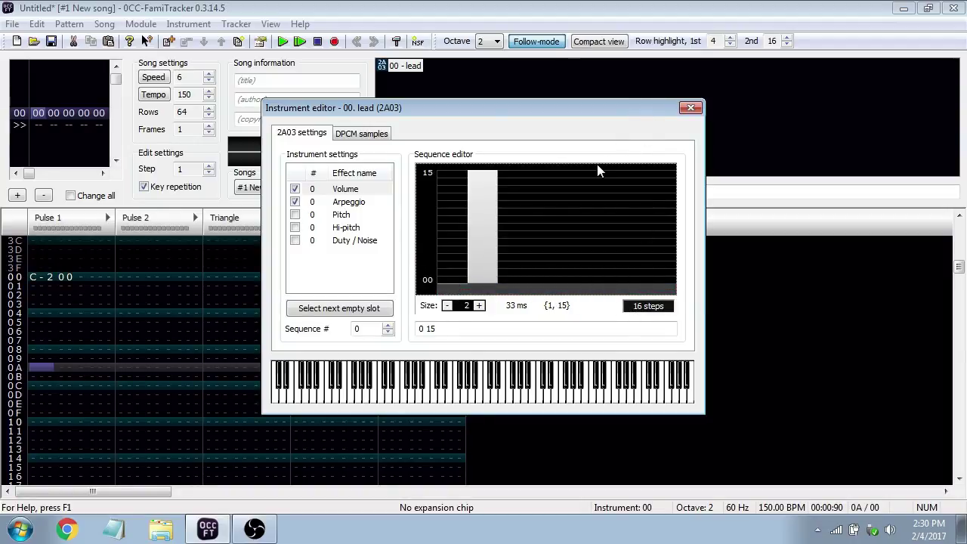
# View the lead instrument's Pitch, Hi-pitch and Duty / Noise sequences
pyautogui.click(355, 226)
pyautogui.click(357, 216)
pyautogui.click(359, 229)
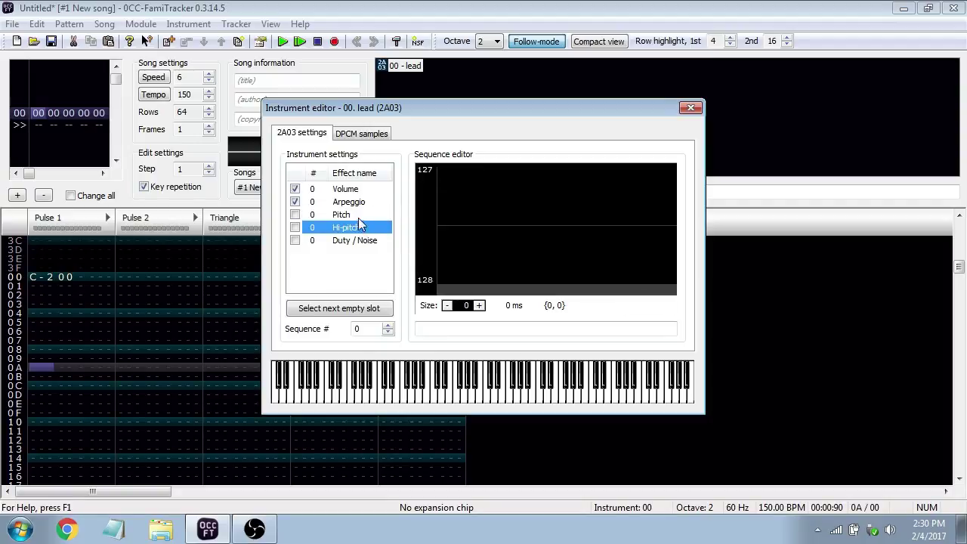
pyautogui.click(358, 218)
pyautogui.click(359, 227)
pyautogui.click(361, 241)
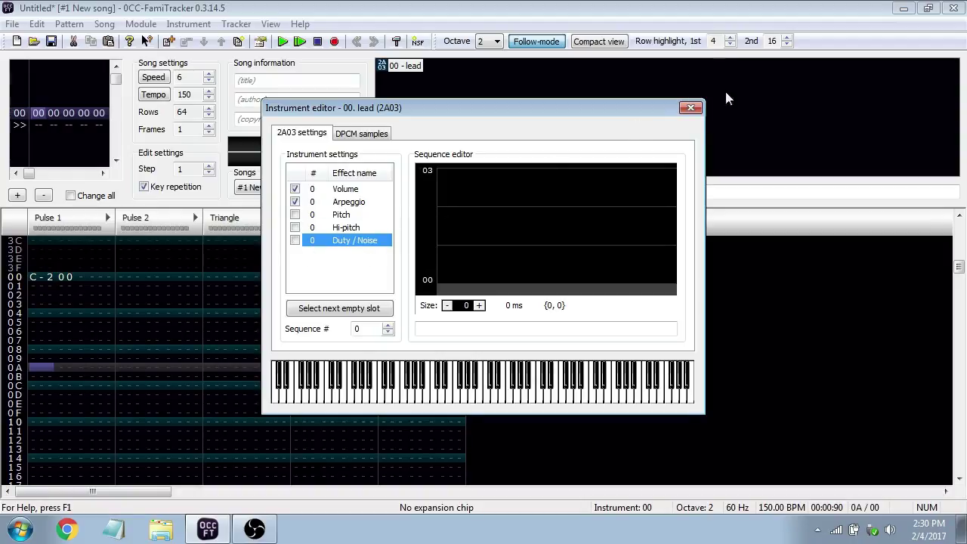
# Toggle the lead instrument's Volume and Arpeggio sequences off and on, leaving both disabled
pyautogui.click(297, 201)
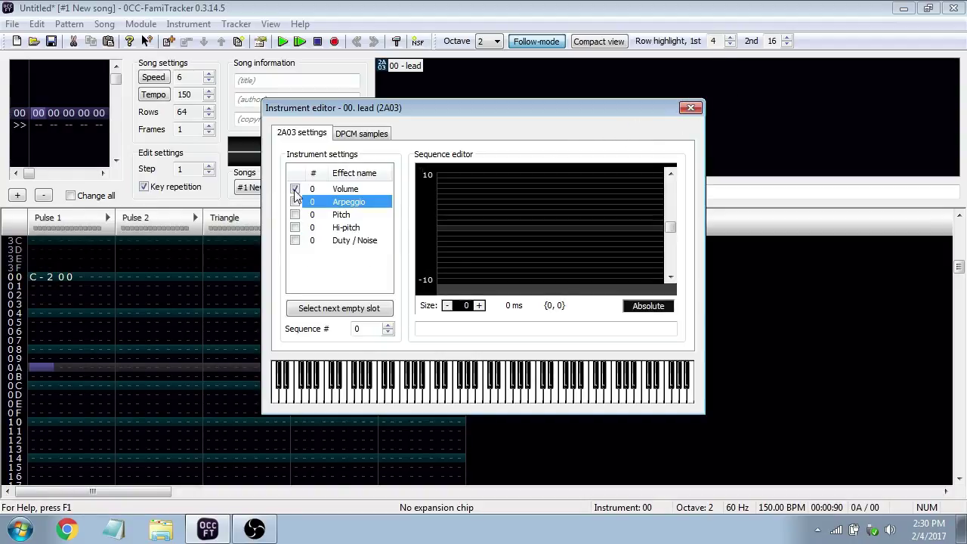
pyautogui.click(294, 189)
pyautogui.click(297, 202)
pyautogui.click(296, 190)
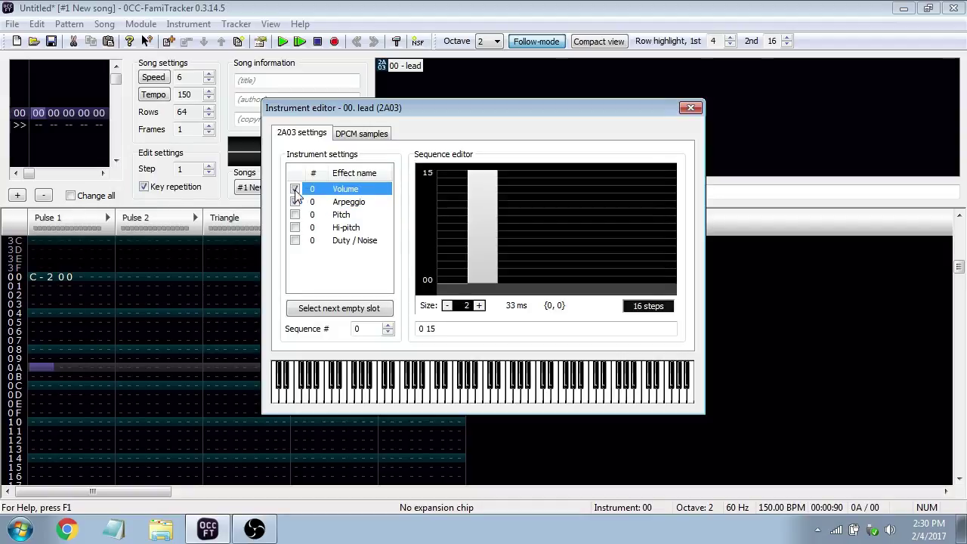
pyautogui.click(297, 202)
pyautogui.click(295, 188)
# Enable the Pitch and Hi-pitch sequences and disable both again
pyautogui.click(296, 213)
pyautogui.click(294, 227)
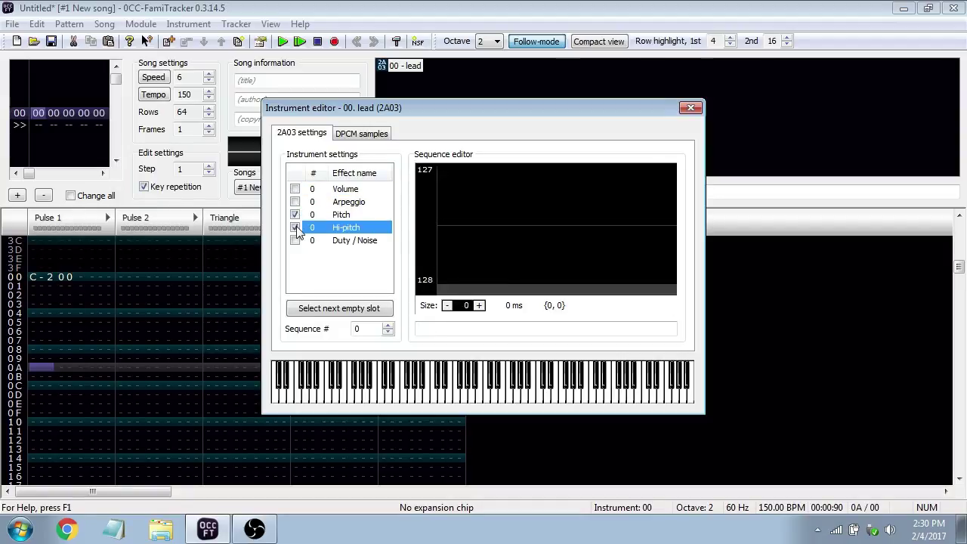
pyautogui.click(295, 227)
pyautogui.click(296, 214)
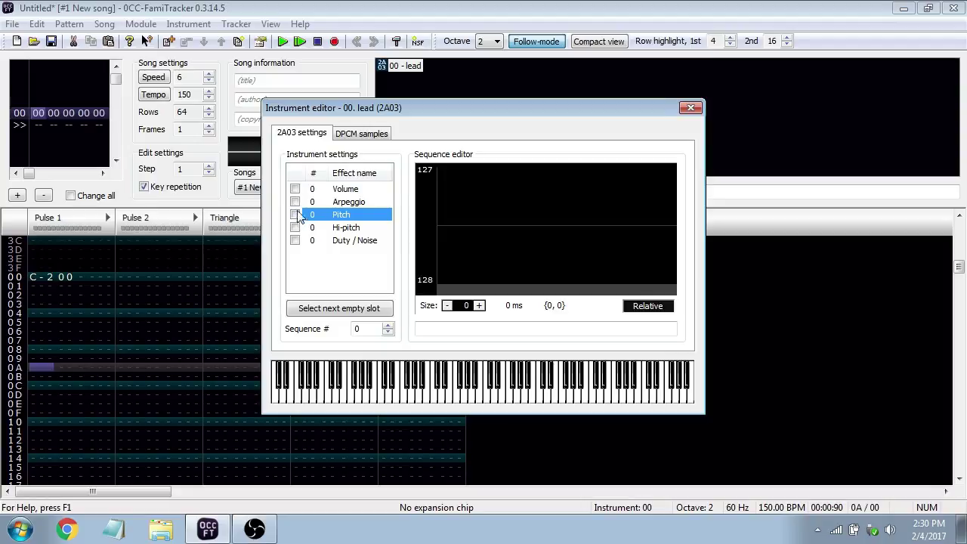
# Enable the lead instrument's Volume sequence and set its sequence number to 1
pyautogui.click(295, 188)
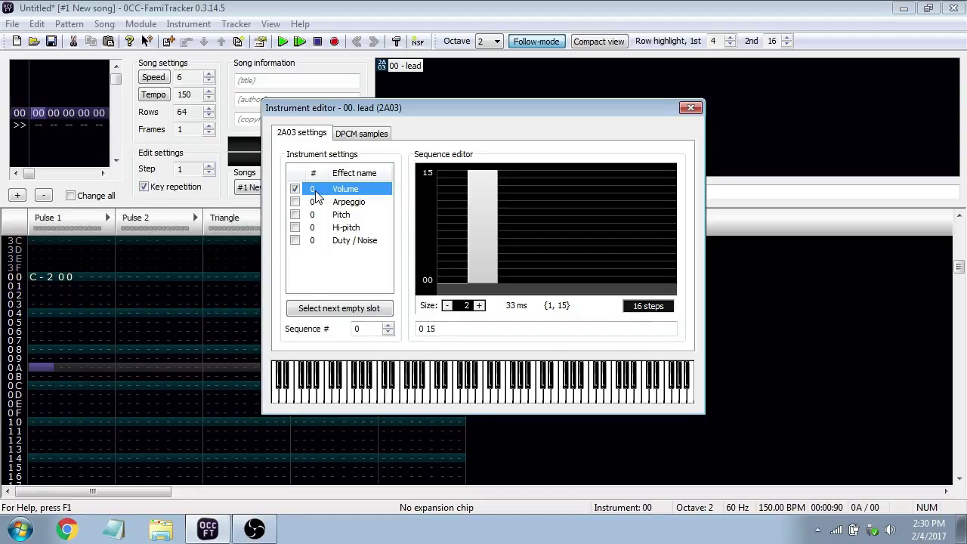
pyautogui.click(388, 325)
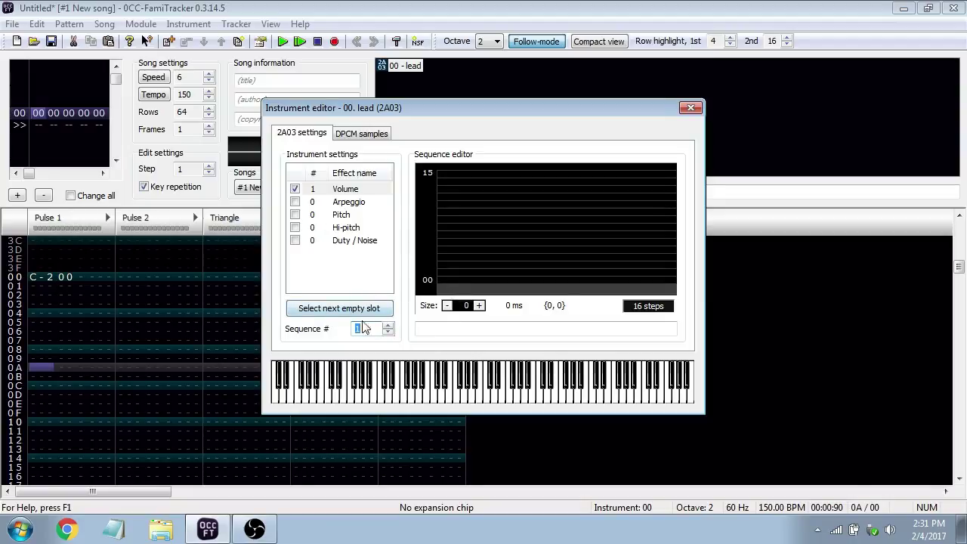
# Return the Volume sequence number to 0 and enable a one-step Duty / Noise sequence using sequence number 1
pyautogui.click(387, 332)
pyautogui.click(308, 242)
pyautogui.click(295, 240)
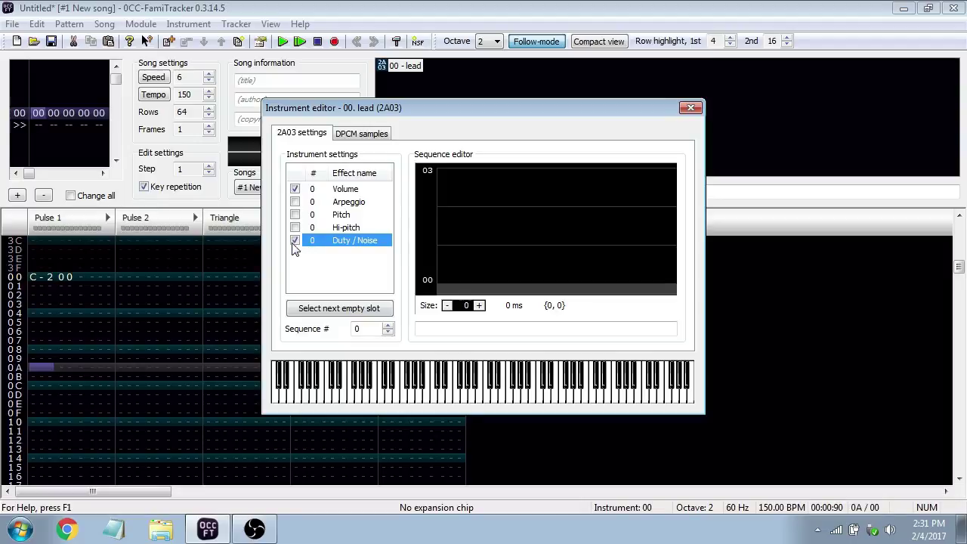
pyautogui.click(388, 325)
pyautogui.click(479, 306)
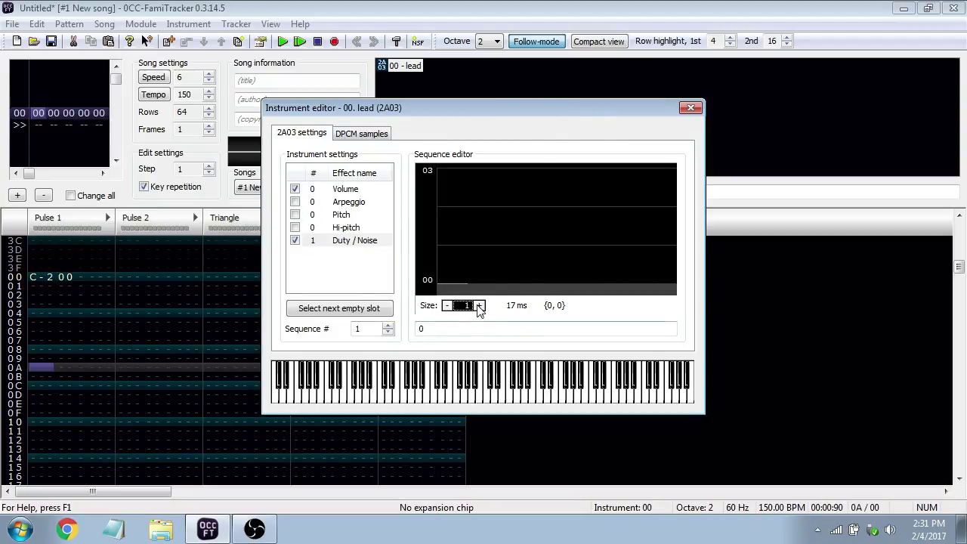
# Close the instrument editor and replace the Pulse 1 note in row 00 with E-2 on instrument 00
pyautogui.click(690, 107)
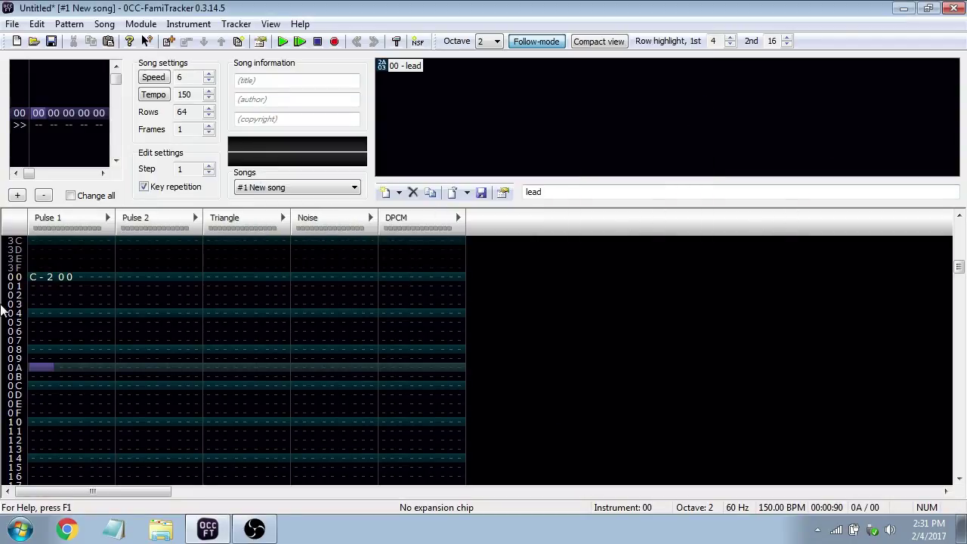
pyautogui.press('space')
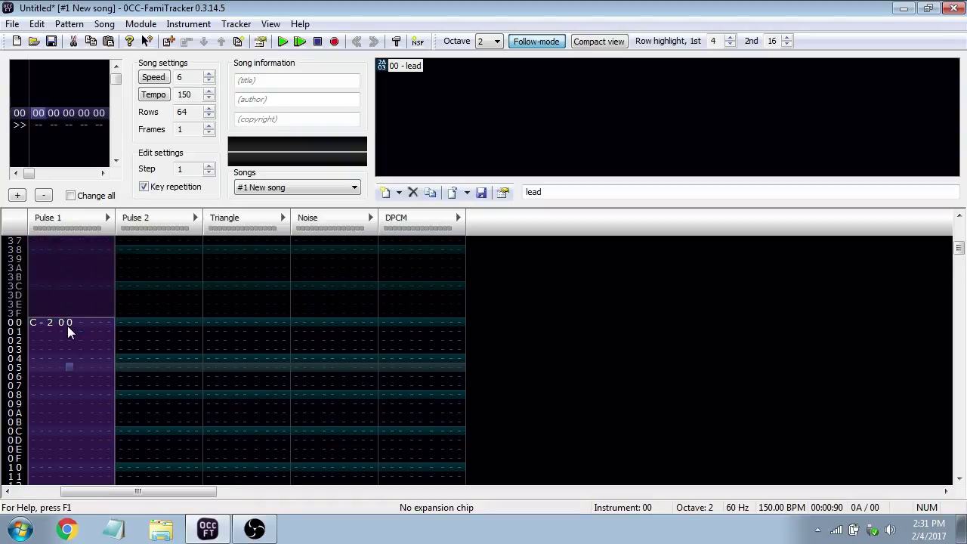
pyautogui.click(67, 325)
pyautogui.press('space')
pyautogui.press('space')
pyautogui.click(54, 323)
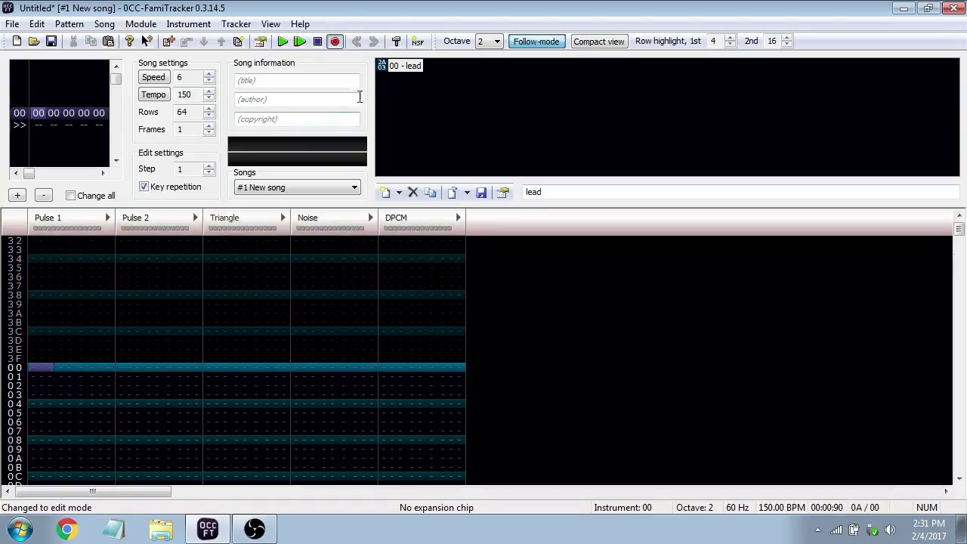
pyautogui.press('c')
pyautogui.press('space')
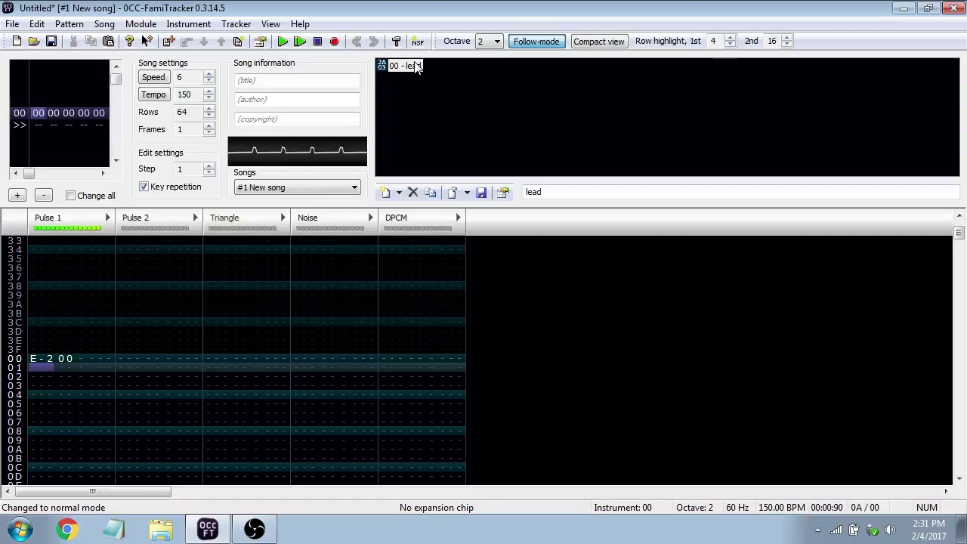
# In the lead instrument's Duty / Noise sequence, try the values 1, 2 and 3, and set the step back to 1
pyautogui.doubleClick(408, 66)
pyautogui.click(341, 241)
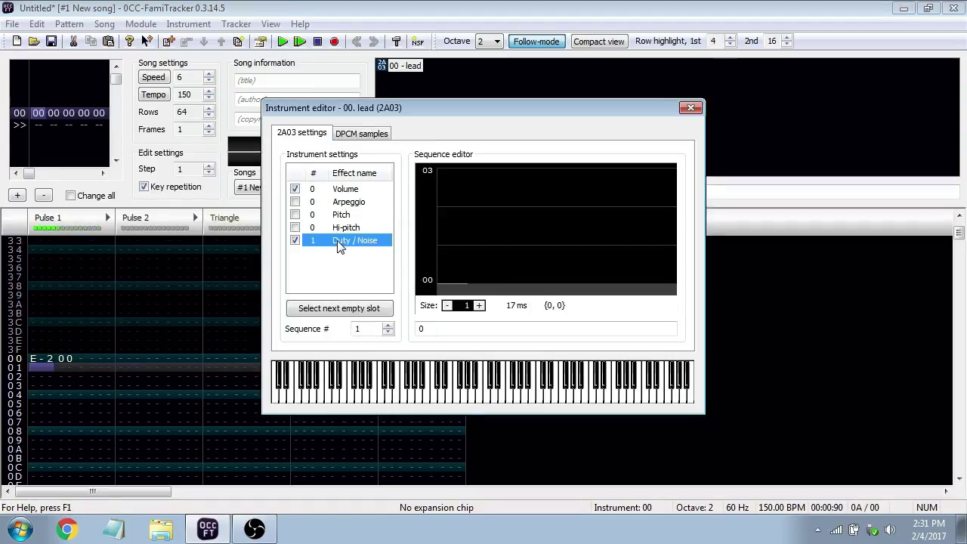
pyautogui.click(458, 250)
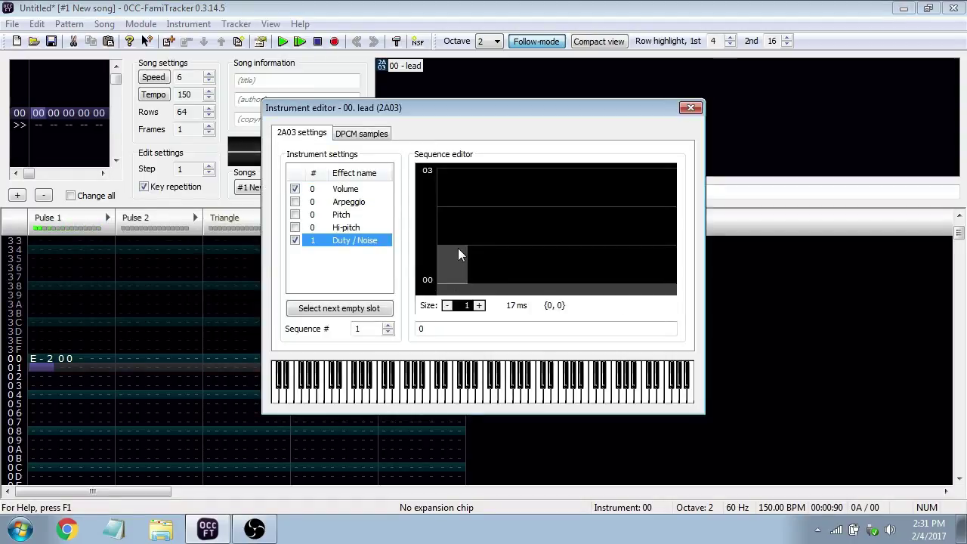
pyautogui.click(457, 250)
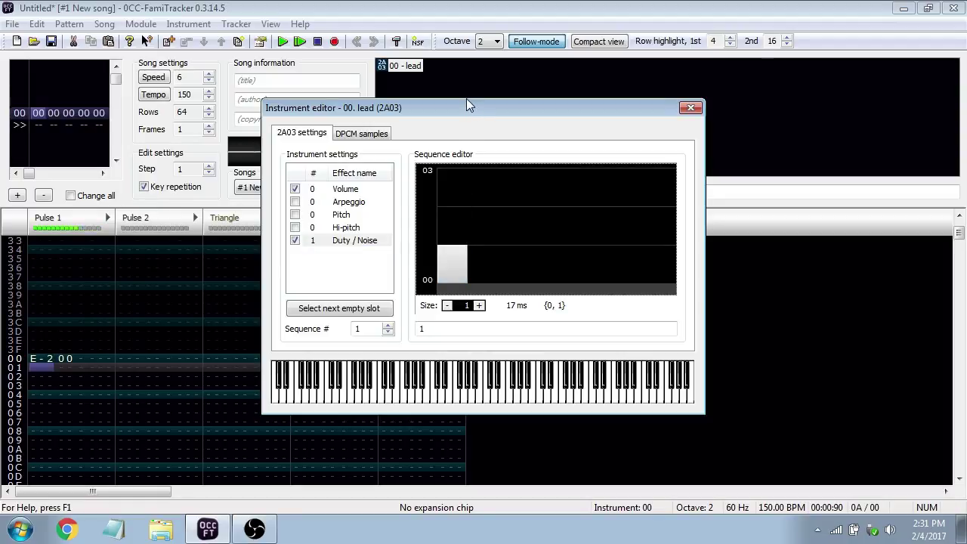
pyautogui.click(453, 225)
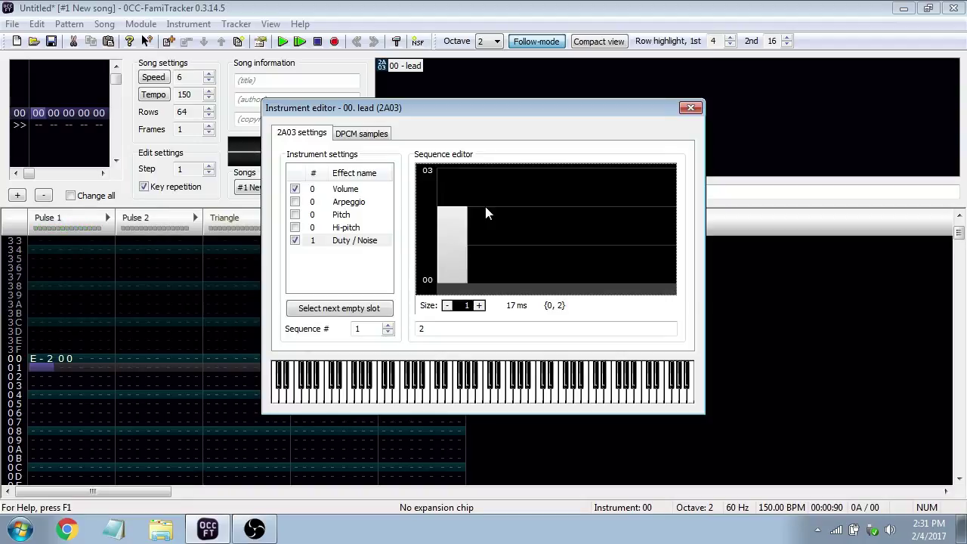
pyautogui.click(461, 185)
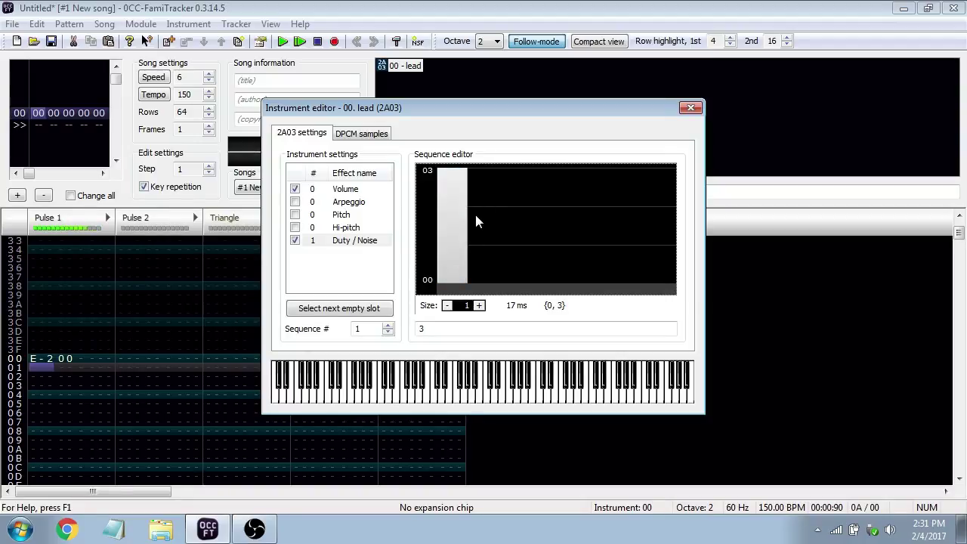
pyautogui.click(455, 246)
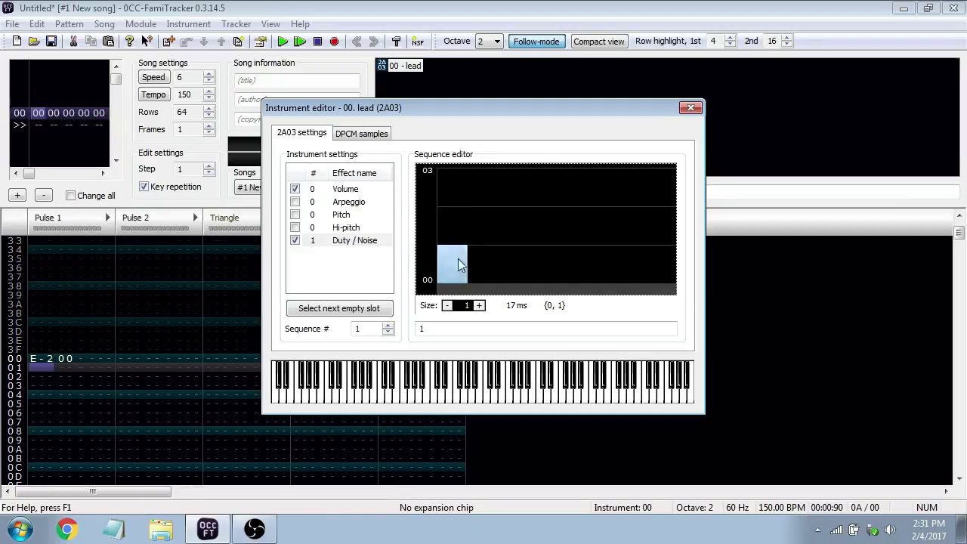
# Extend the Duty / Noise sequence to the values 1 0 3 2 1 0 2 1
pyautogui.click(469, 328)
pyautogui.write('0 3 ')
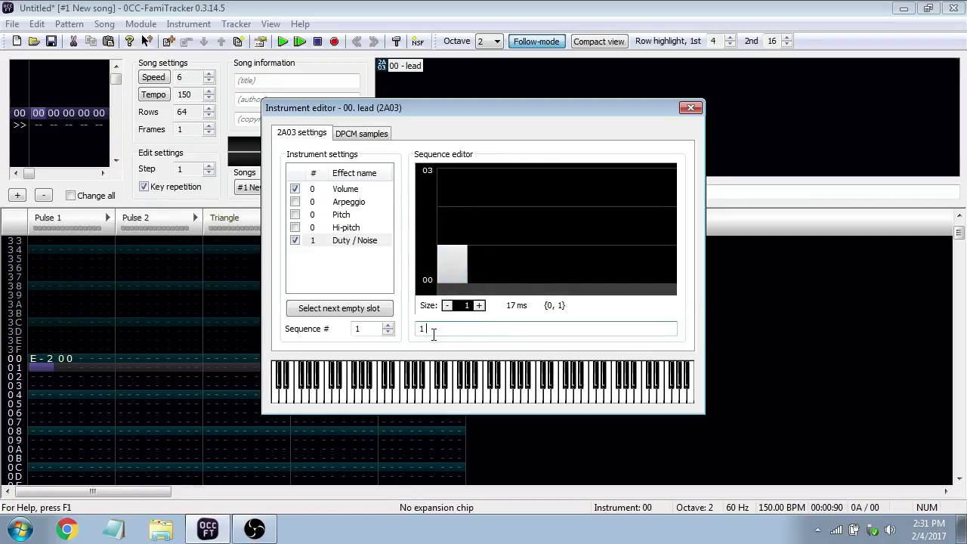
pyautogui.write('2 1 0 2 1')
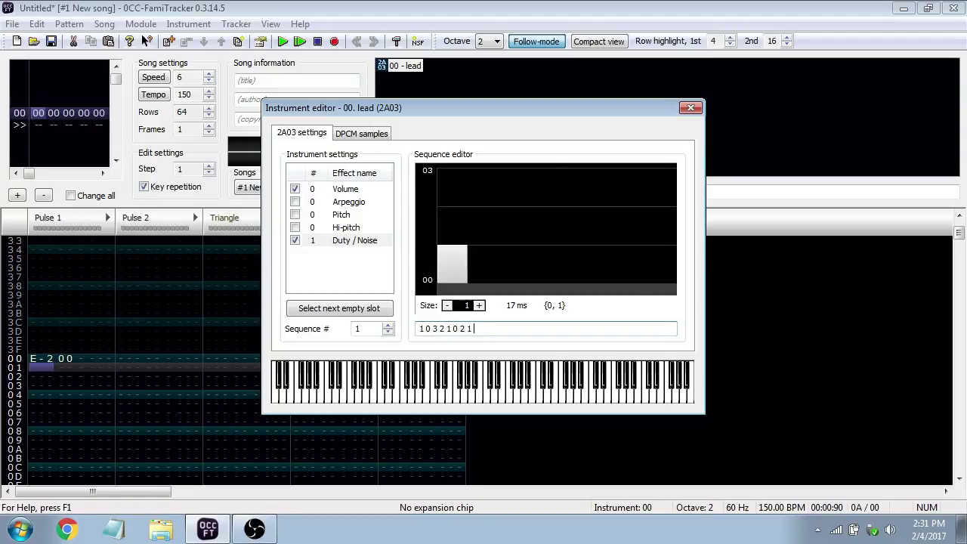
pyautogui.press('Return')
# Play several notes on the instrument editor's piano keyboard to hear the changing duty cycle
pyautogui.click(474, 378)
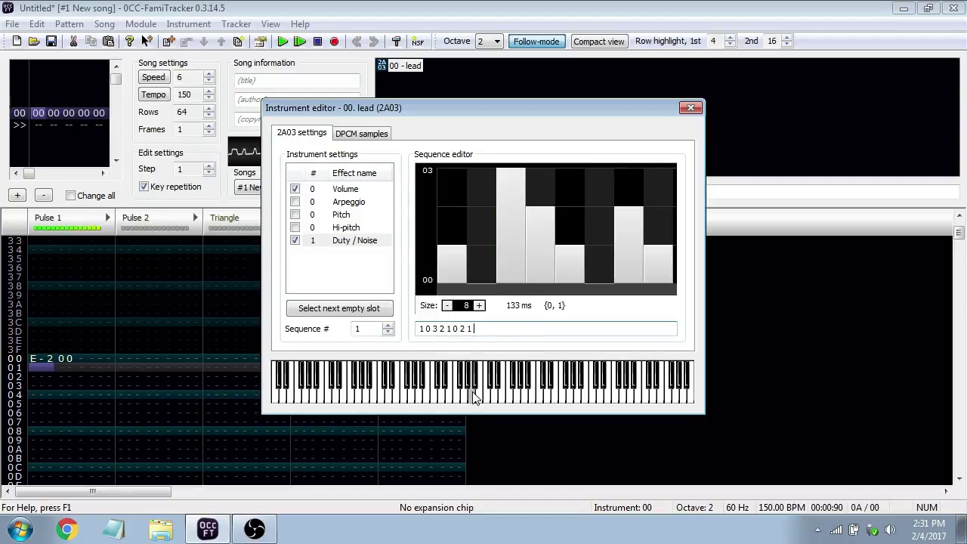
pyautogui.click(474, 377)
pyautogui.click(474, 377)
pyautogui.click(502, 393)
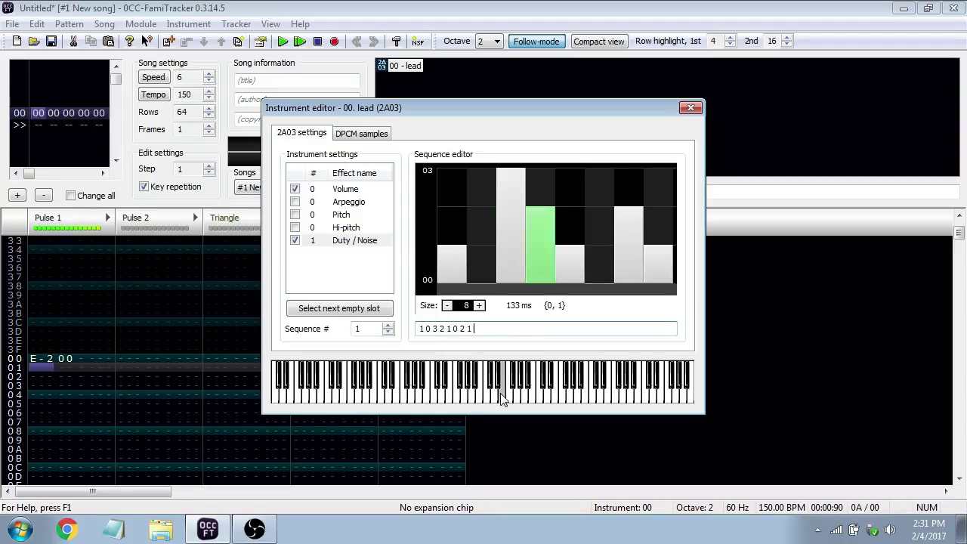
pyautogui.click(550, 374)
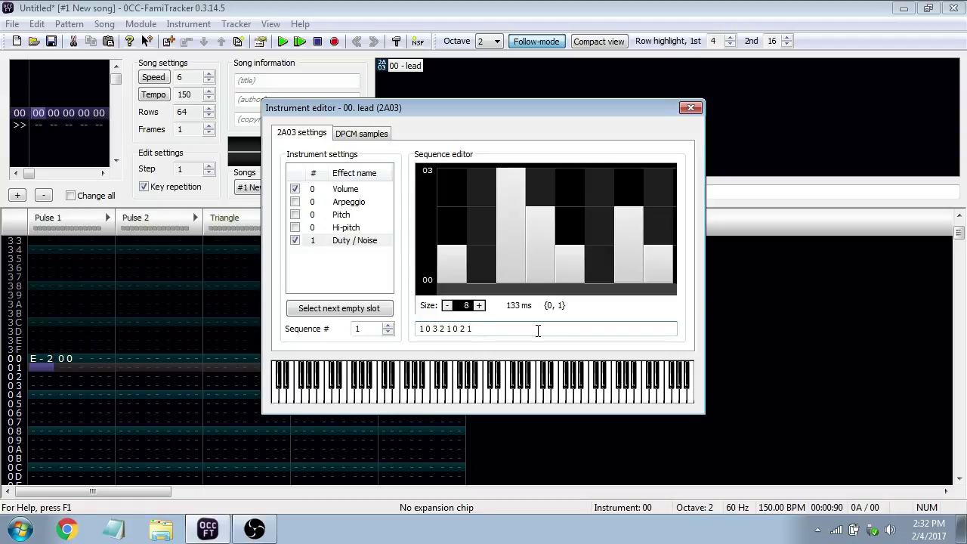
# Disable the lead instrument's Duty / Noise sequence
pyautogui.hotkey('ctrl', 'a')
pyautogui.press('BackSpace')
pyautogui.click(295, 241)
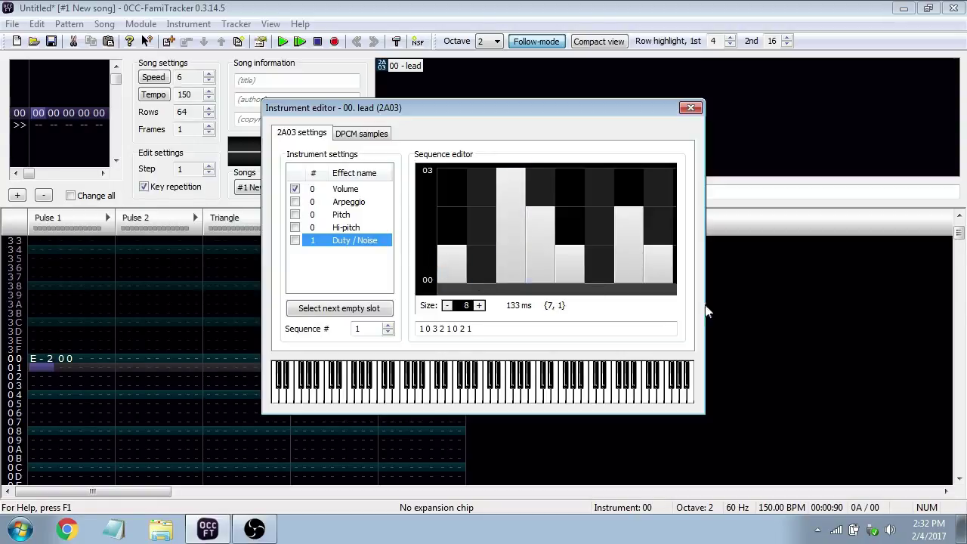
# View the lead instrument's Arpeggio, Volume and Duty / Noise sequences, and close the instrument editor
pyautogui.click(378, 202)
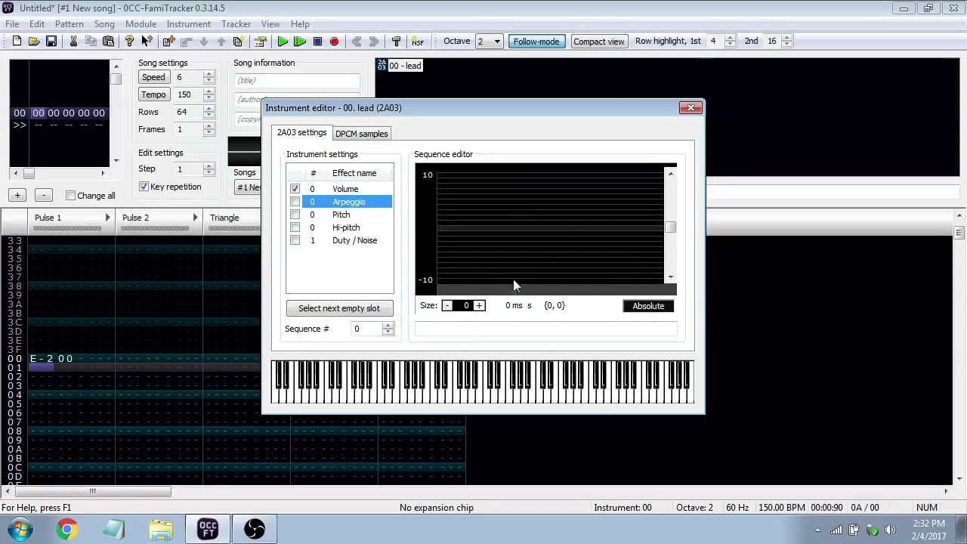
pyautogui.click(380, 190)
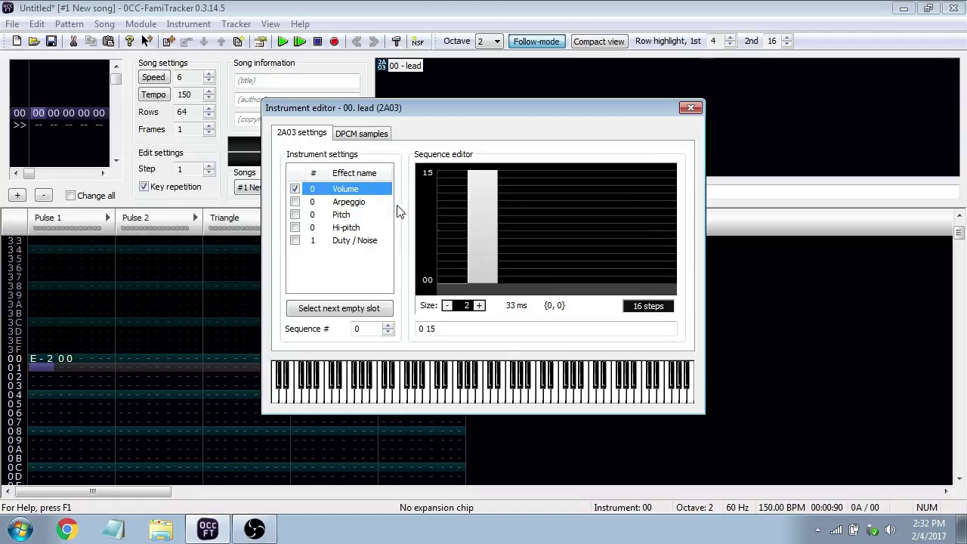
pyautogui.click(358, 242)
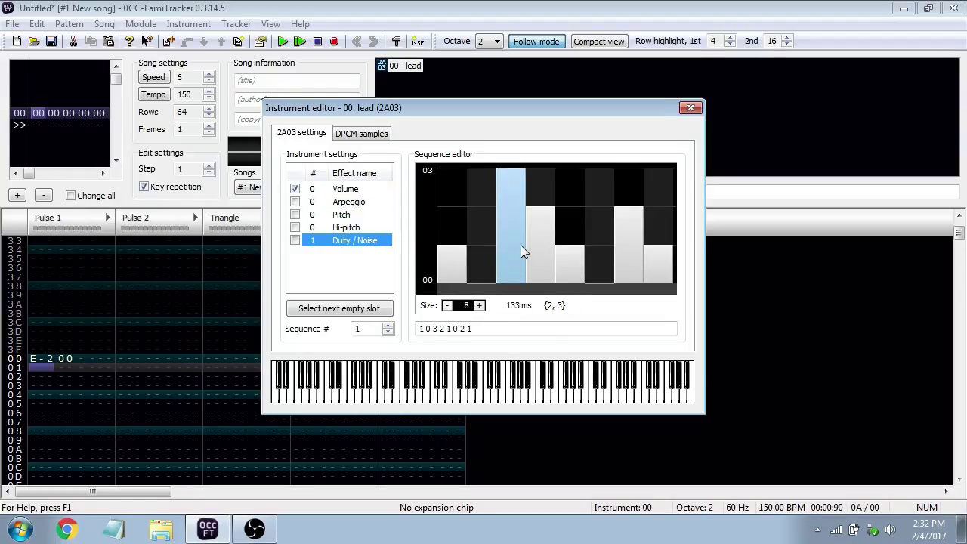
pyautogui.click(691, 108)
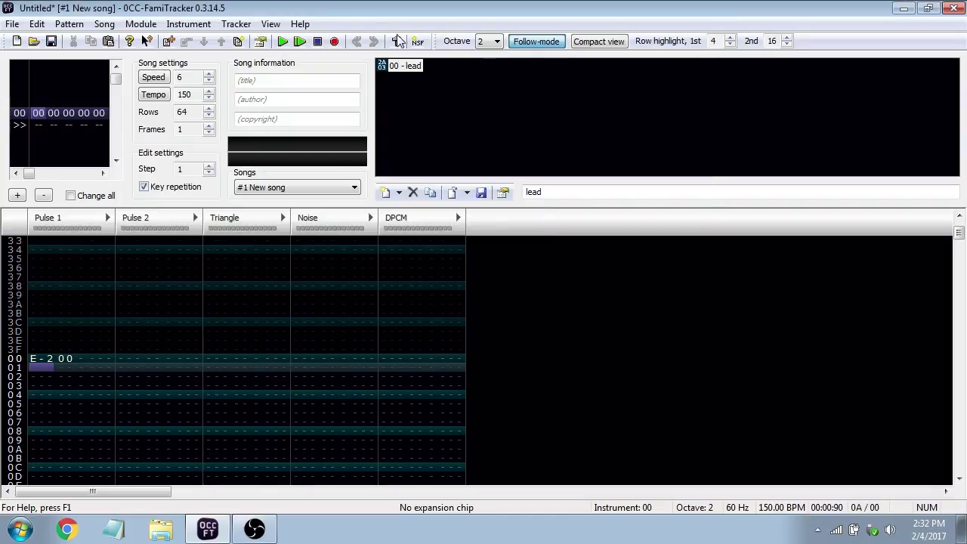
# Try a much higher custom engine speed for the module, and set it to 59 Hz
pyautogui.click(236, 23)
pyautogui.moveTo(200, 26)
pyautogui.moveTo(142, 26)
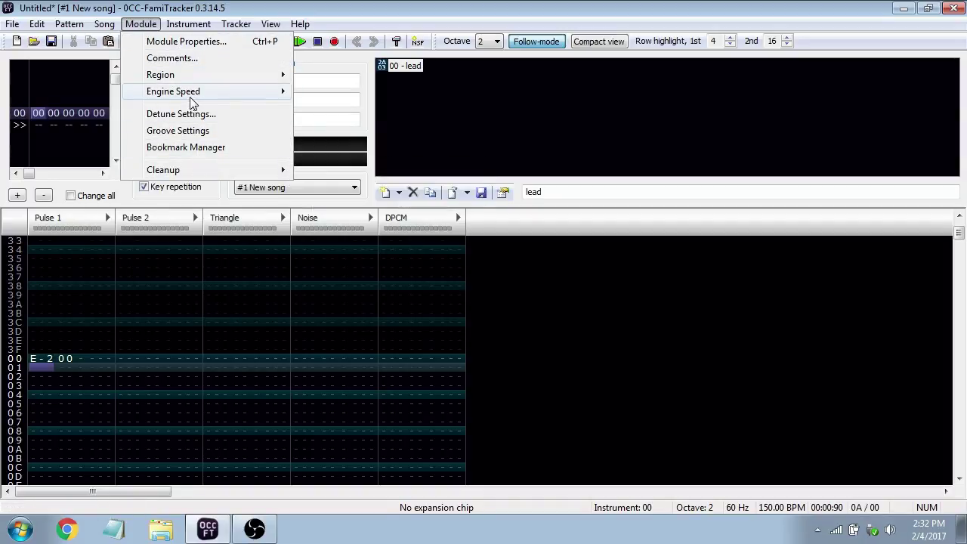
pyautogui.moveTo(191, 98)
pyautogui.click(339, 107)
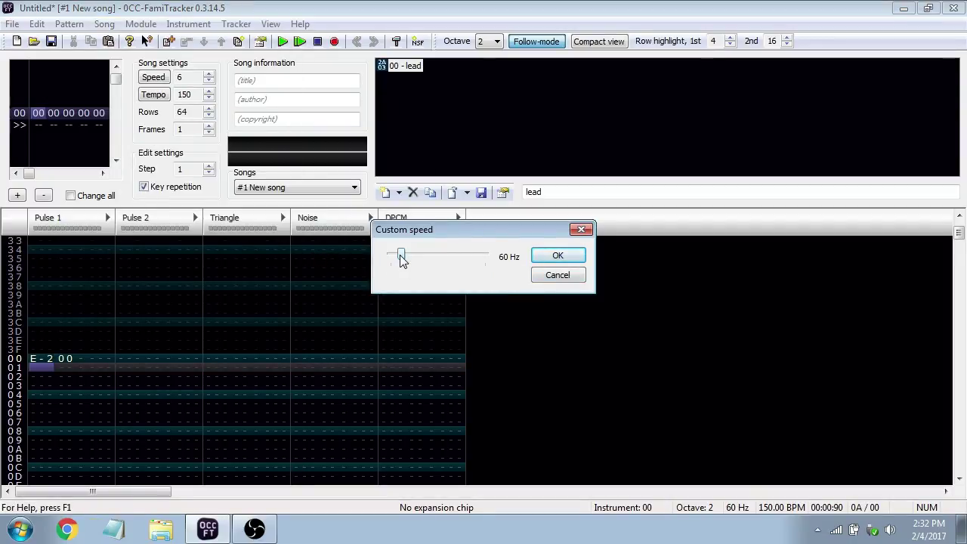
pyautogui.moveTo(402, 258); pyautogui.dragTo(606, 279)
pyautogui.moveTo(484, 257); pyautogui.dragTo(403, 261)
pyautogui.click(557, 257)
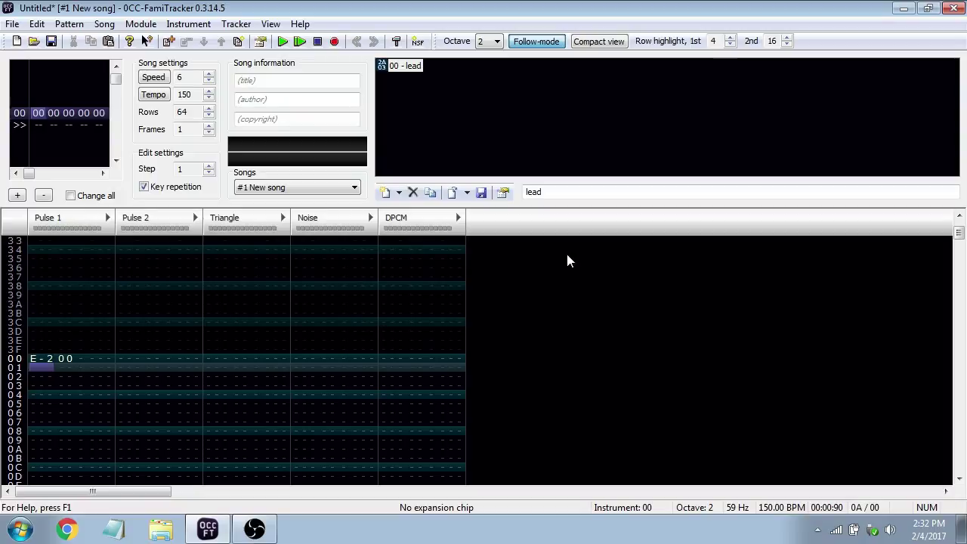
# Reopen the lead instrument, lengthen its Volume sequence to 4 steps and shorten it back to 2
pyautogui.doubleClick(397, 67)
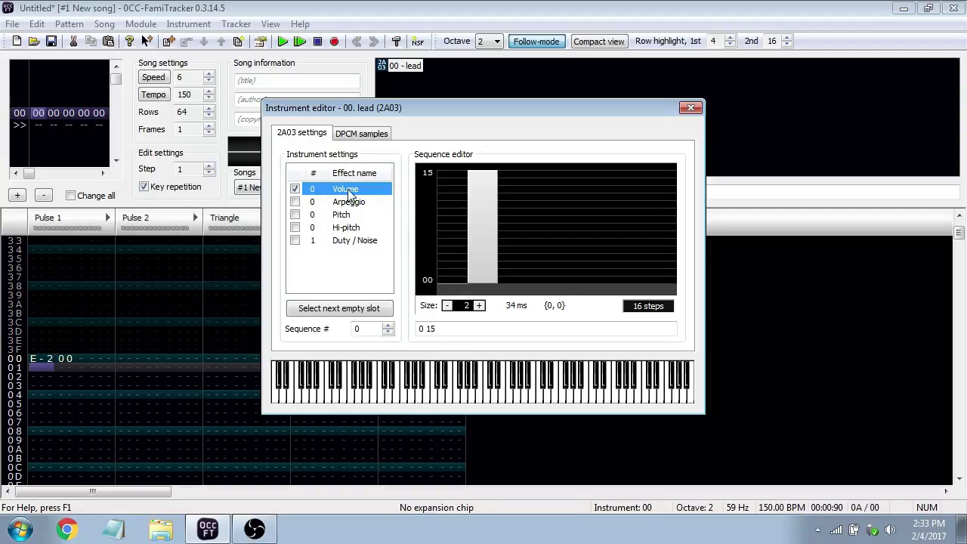
pyautogui.click(479, 305)
pyautogui.click(479, 305)
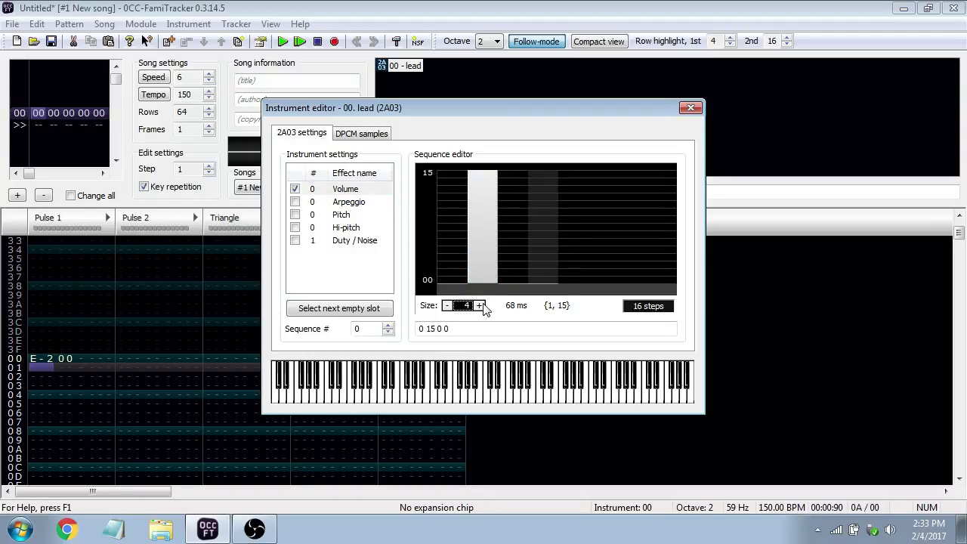
pyautogui.click(447, 305)
pyautogui.click(447, 305)
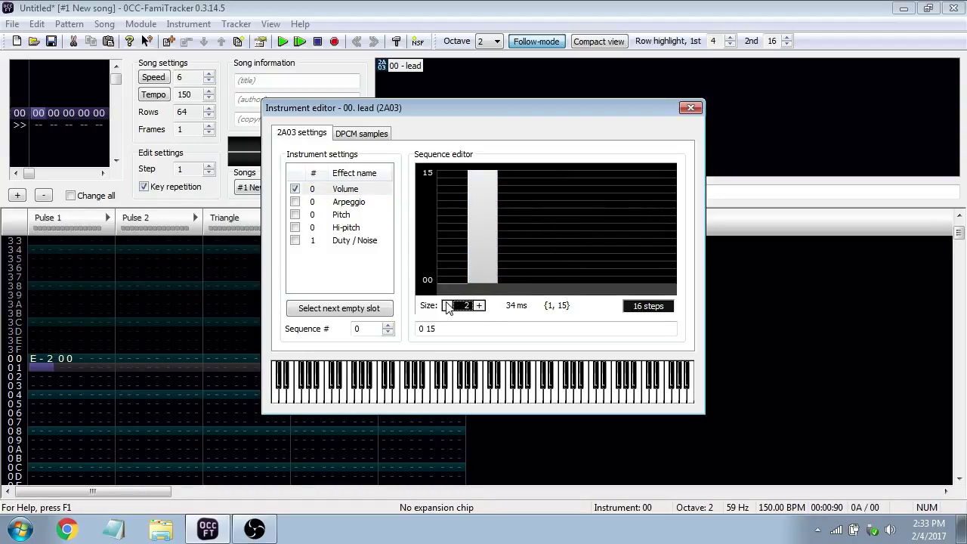
# View the lead instrument's Arpeggio, Pitch, Hi-pitch and Duty / Noise sequences in turn
pyautogui.click(366, 204)
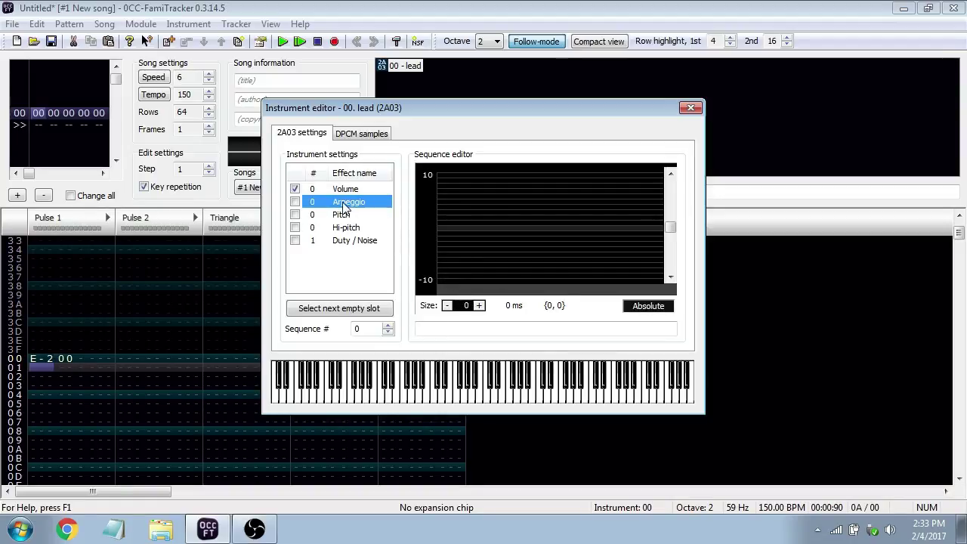
pyautogui.click(344, 215)
pyautogui.click(348, 226)
pyautogui.click(346, 218)
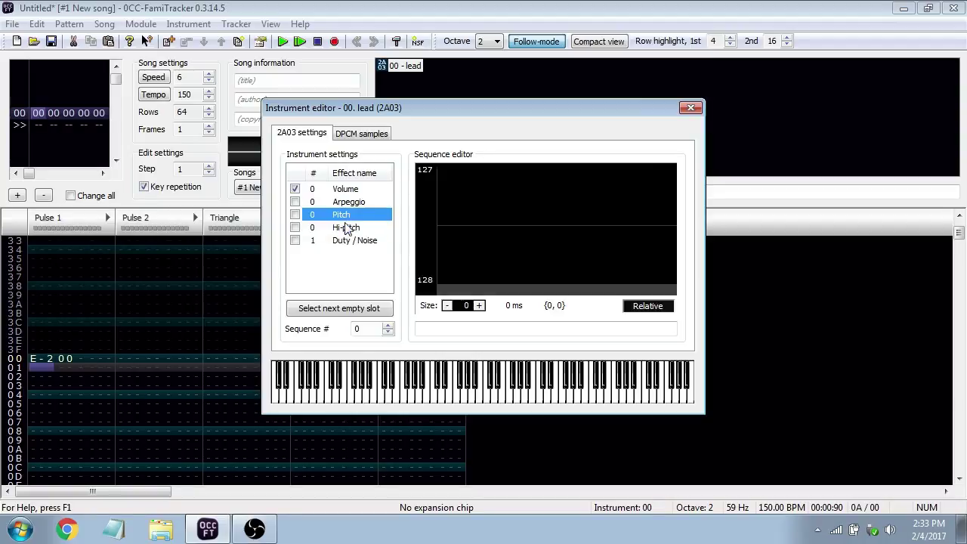
pyautogui.click(346, 228)
pyautogui.click(353, 241)
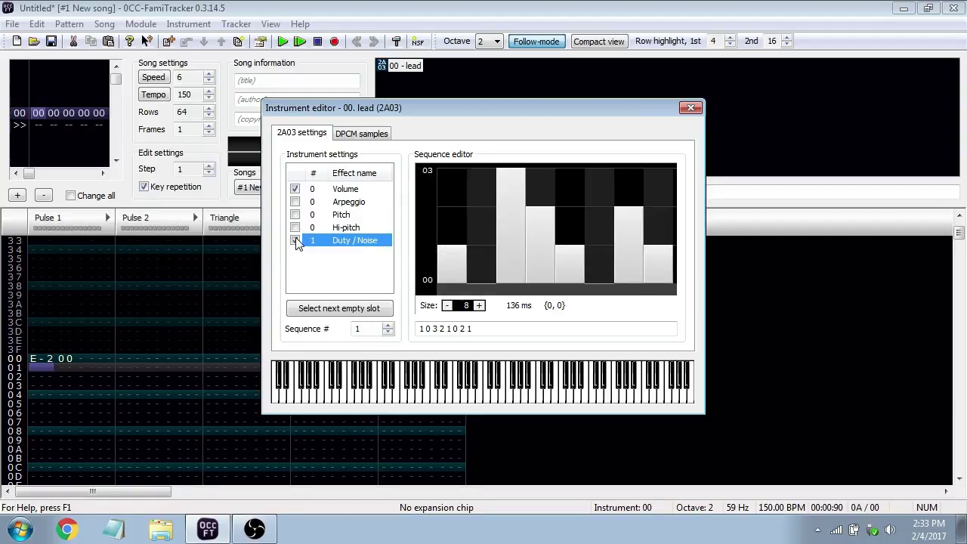
# Enable the Duty / Noise sequence, reduce it to the single value 1 and close the instrument editor
pyautogui.click(295, 241)
pyautogui.moveTo(420, 328); pyautogui.dragTo(472, 329)
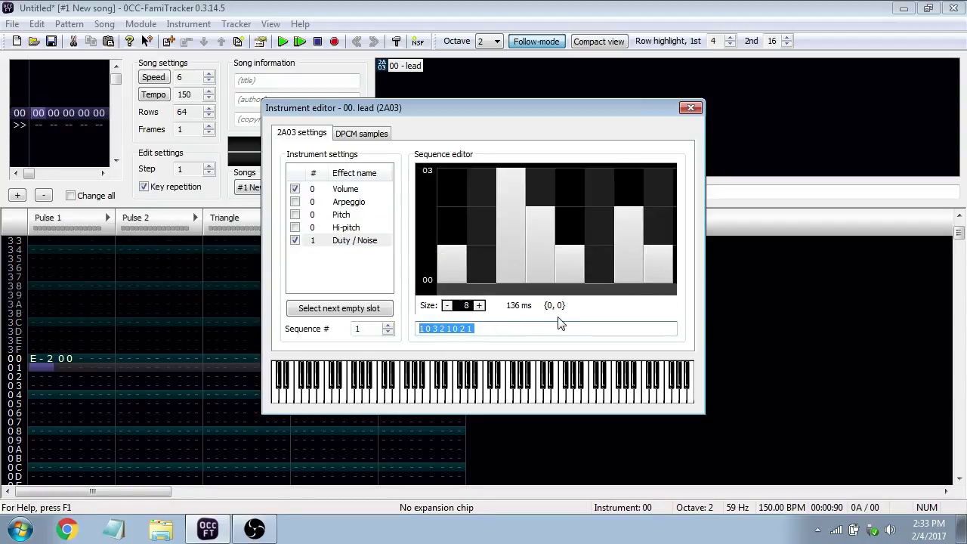
pyautogui.write('1')
pyautogui.press('Return')
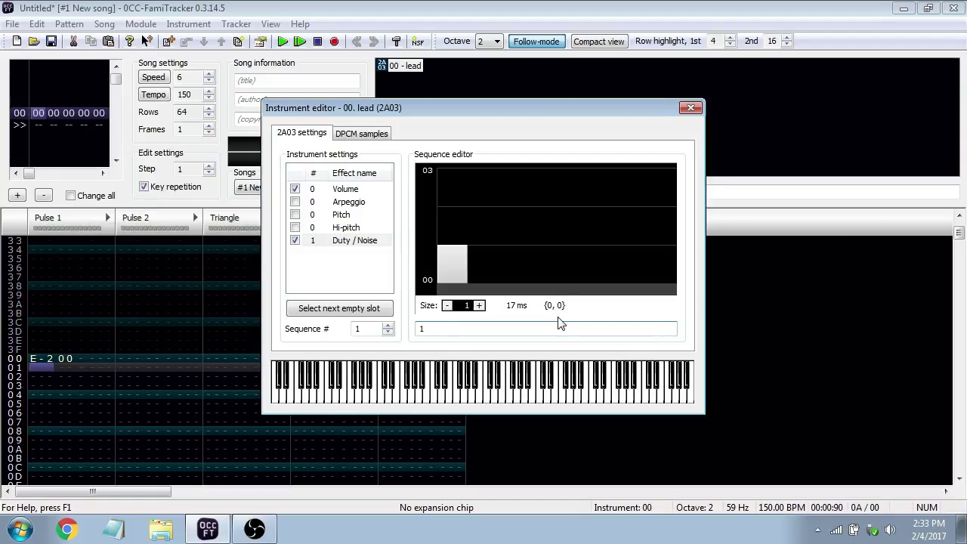
pyautogui.click(696, 110)
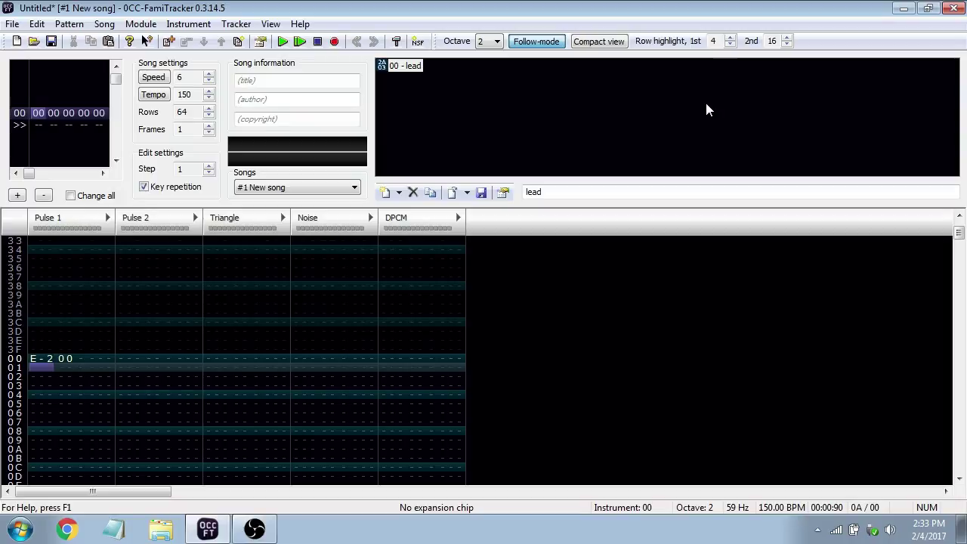
# Move to row 00 of the Triangle channel, open the lead instrument and lengthen its Volume sequence to 6 steps
pyautogui.click(212, 360)
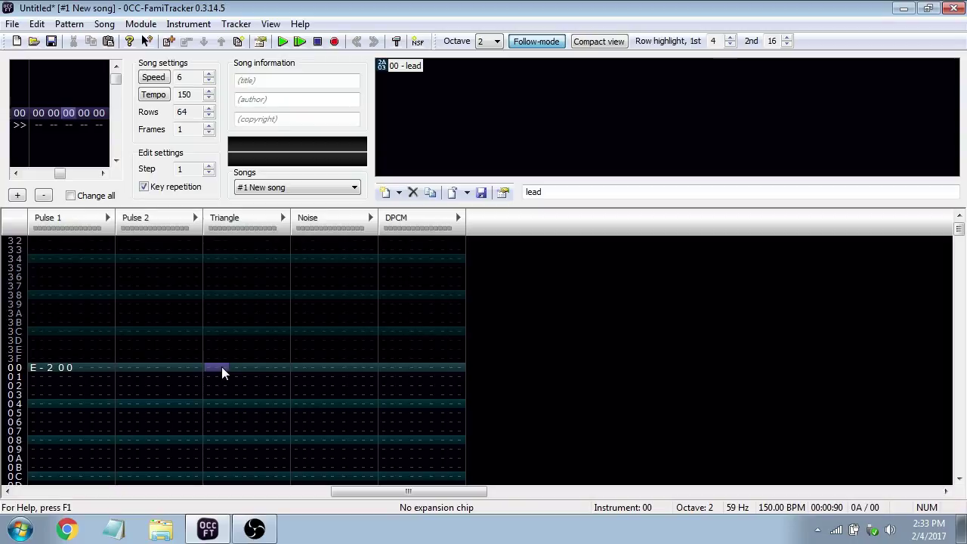
pyautogui.doubleClick(402, 65)
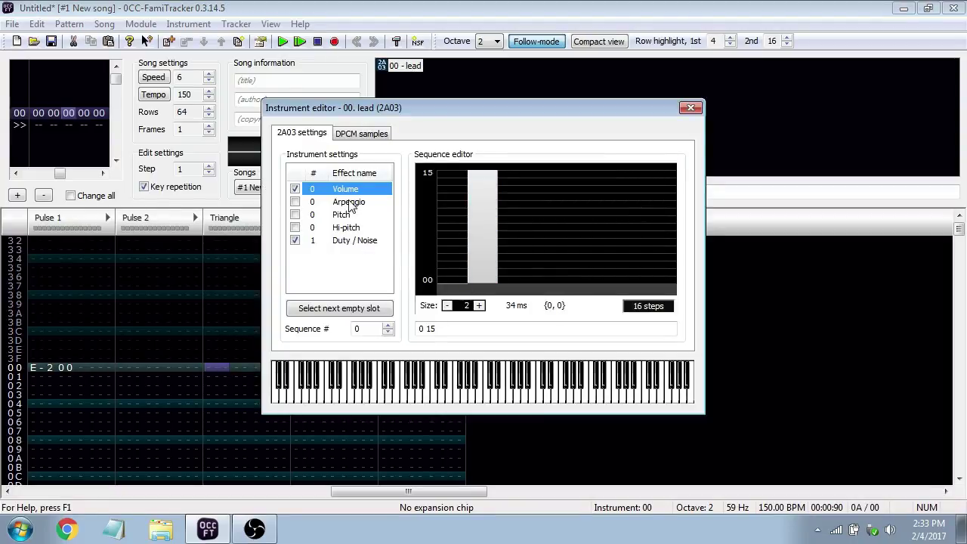
pyautogui.click(478, 305)
pyautogui.click(478, 305)
pyautogui.click(478, 305)
pyautogui.click(478, 305)
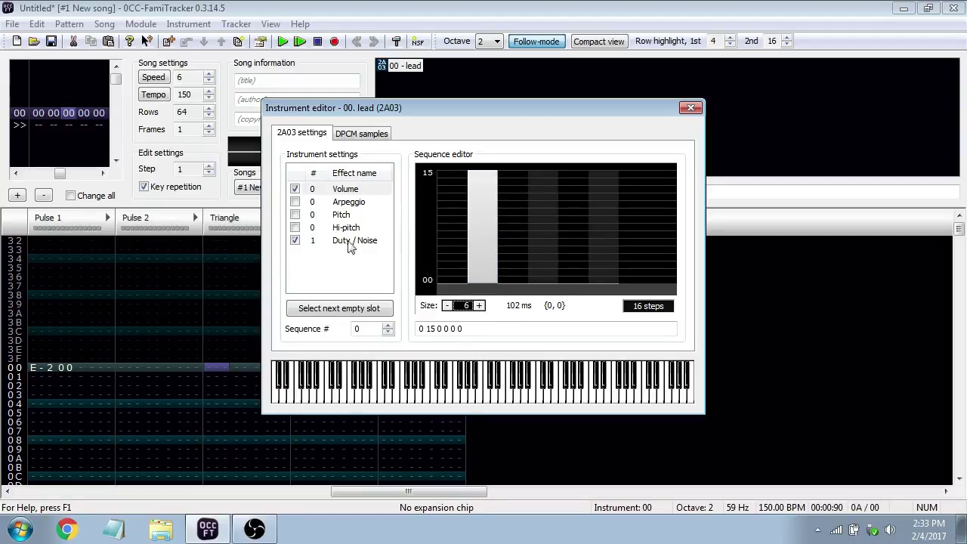
# Set the Duty / Noise sequence to 2 and play test notes on the Triangle channel
pyautogui.click(375, 243)
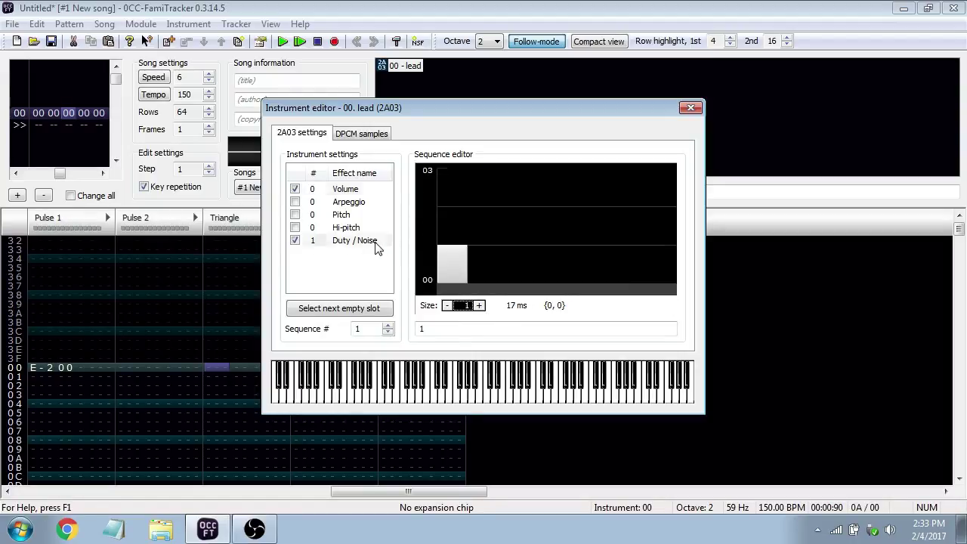
pyautogui.click(447, 224)
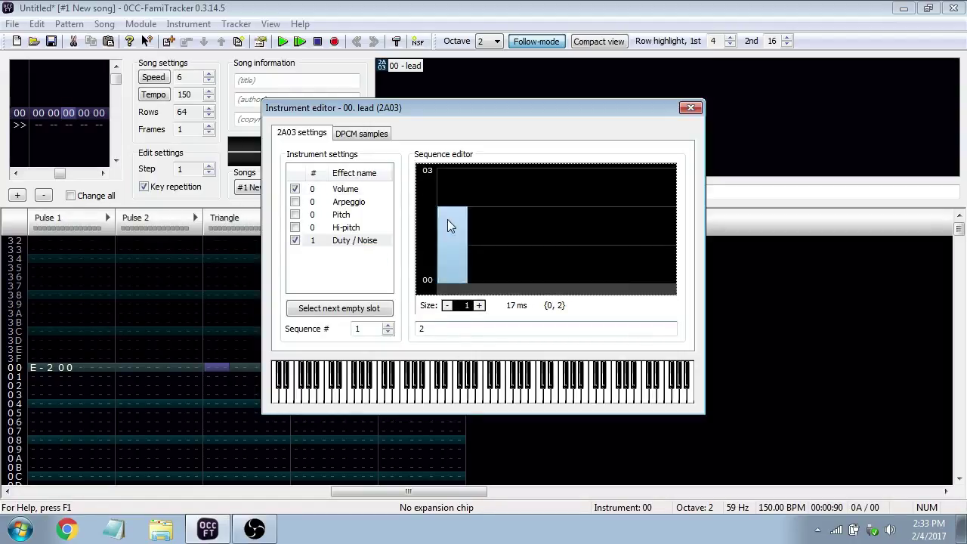
pyautogui.click(210, 367)
pyautogui.press('z')
pyautogui.press('z')
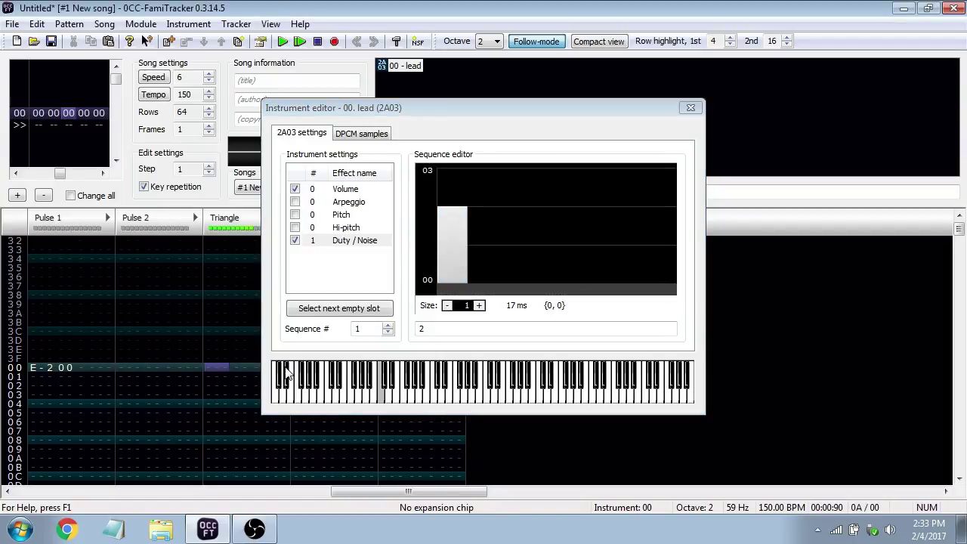
# Set the Volume sequence back to the two values 0 15
pyautogui.click(361, 189)
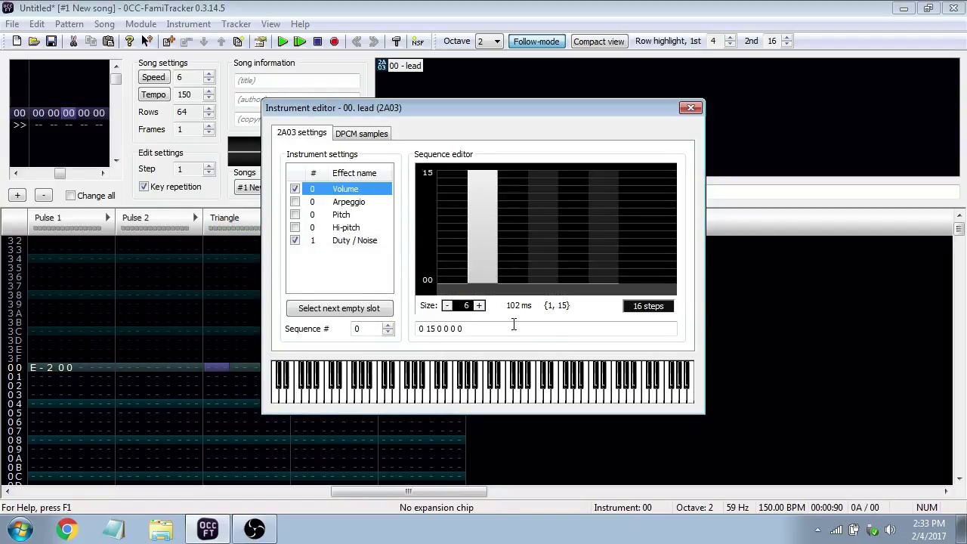
pyautogui.press('Tab')
pyautogui.write('0 15')
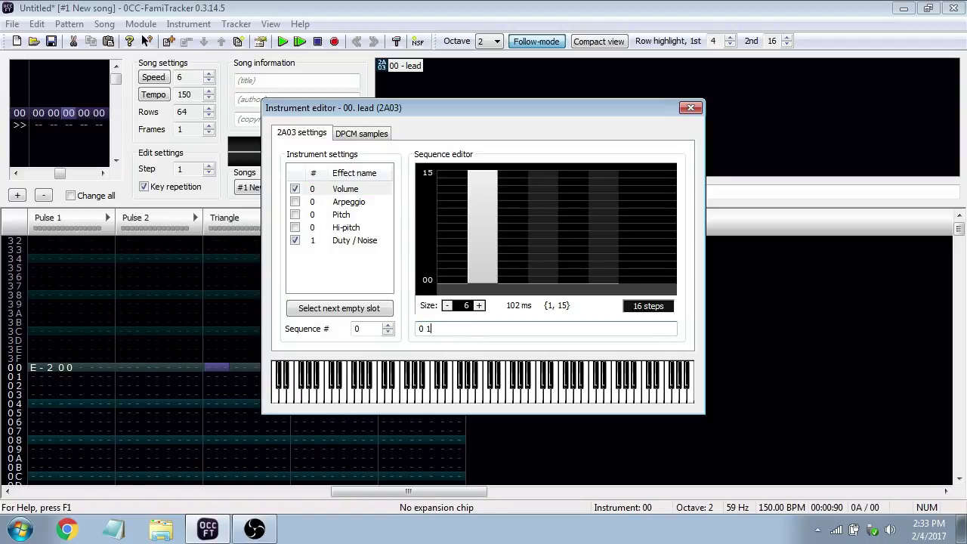
# Show the Duty / Noise sequence and play several test notes at different pitches on the Triangle channel
pyautogui.click(374, 230)
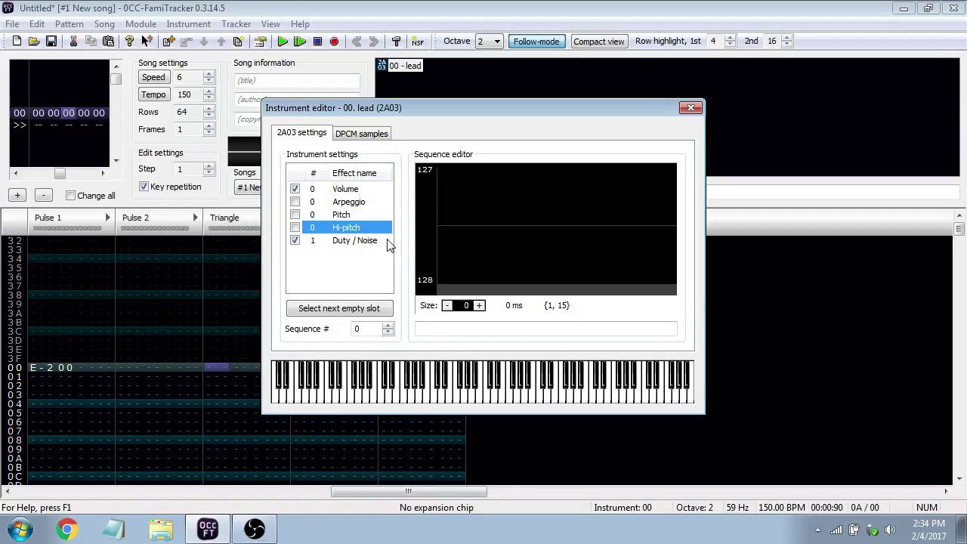
pyautogui.click(386, 241)
pyautogui.press('z')
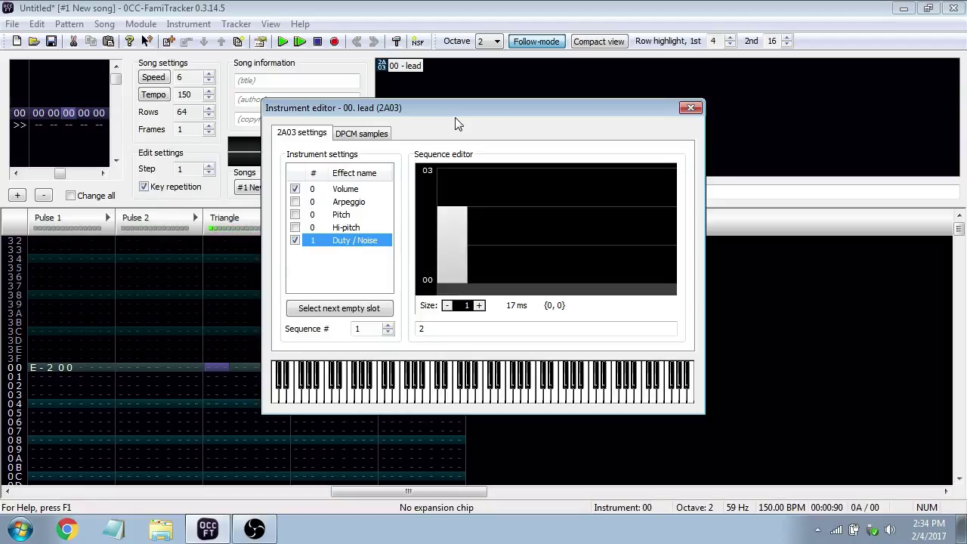
pyautogui.press('x')
pyautogui.press('w')
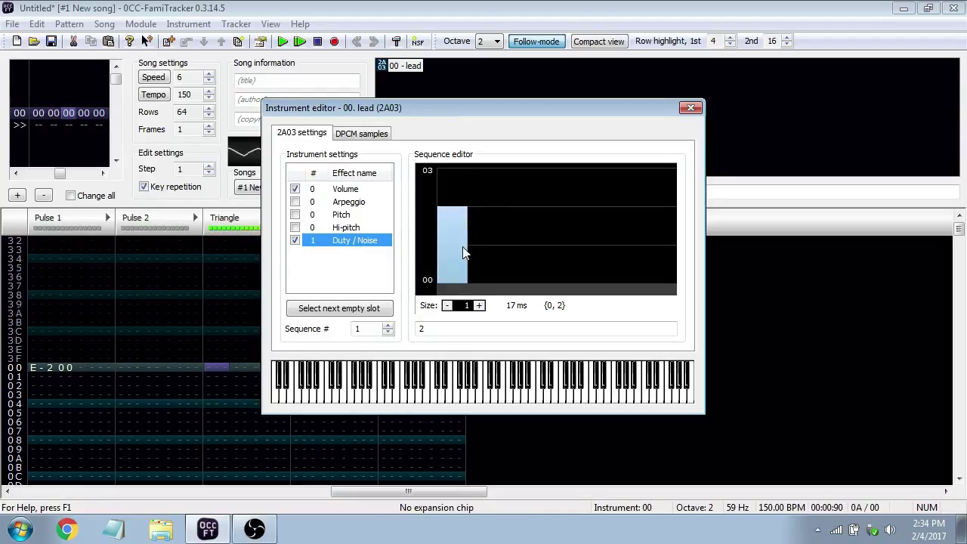
# Switch the Duty / Noise value between 1 and 2, ending at 1, and play a test note on Triangle
pyautogui.click(462, 247)
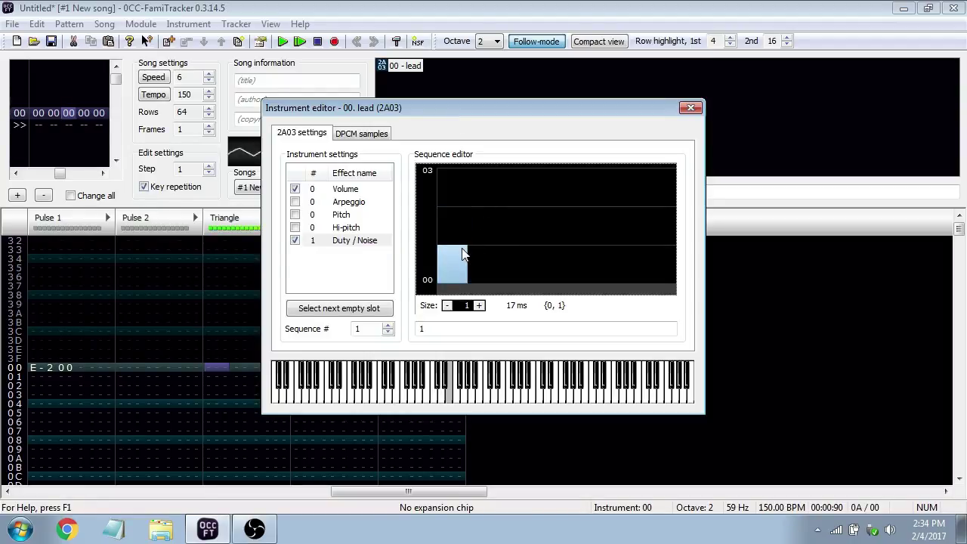
pyautogui.moveTo(462, 254)
pyautogui.mouseDown()
pyautogui.moveTo(461, 276)
pyautogui.moveTo(451, 184)
pyautogui.moveTo(455, 204)
pyautogui.mouseUp()
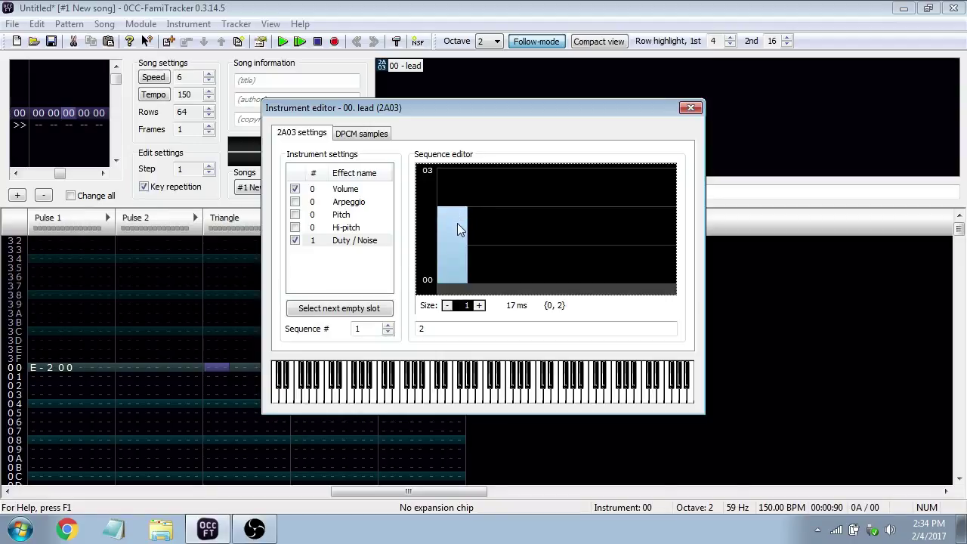
pyautogui.click(464, 265)
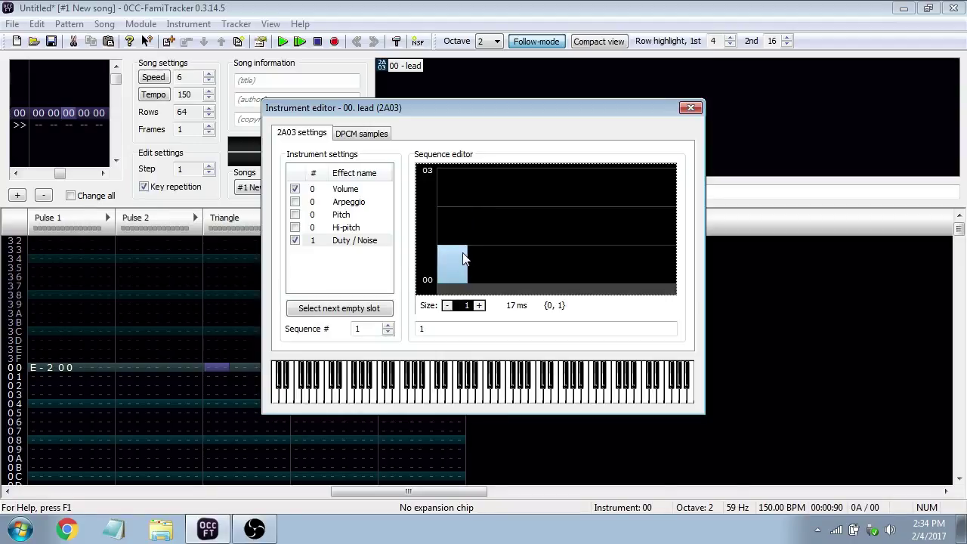
pyautogui.press('e')
# Extend the Volume sequence to 5 steps, draw the rising values 0 3 5 11 13 and play a test note
pyautogui.click(332, 189)
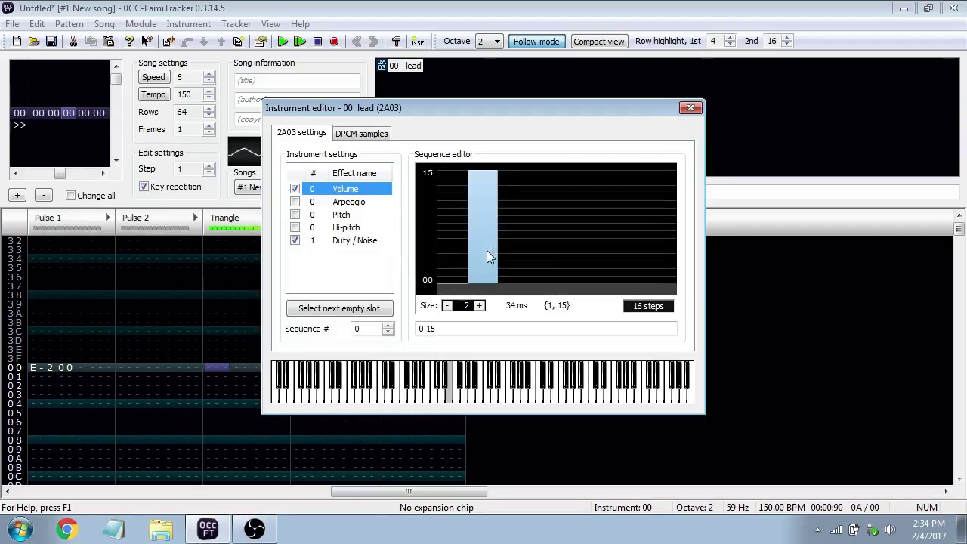
pyautogui.click(481, 305)
pyautogui.click(480, 306)
pyautogui.moveTo(481, 263)
pyautogui.mouseDown()
pyautogui.moveTo(550, 230)
pyautogui.moveTo(570, 191)
pyautogui.mouseUp()
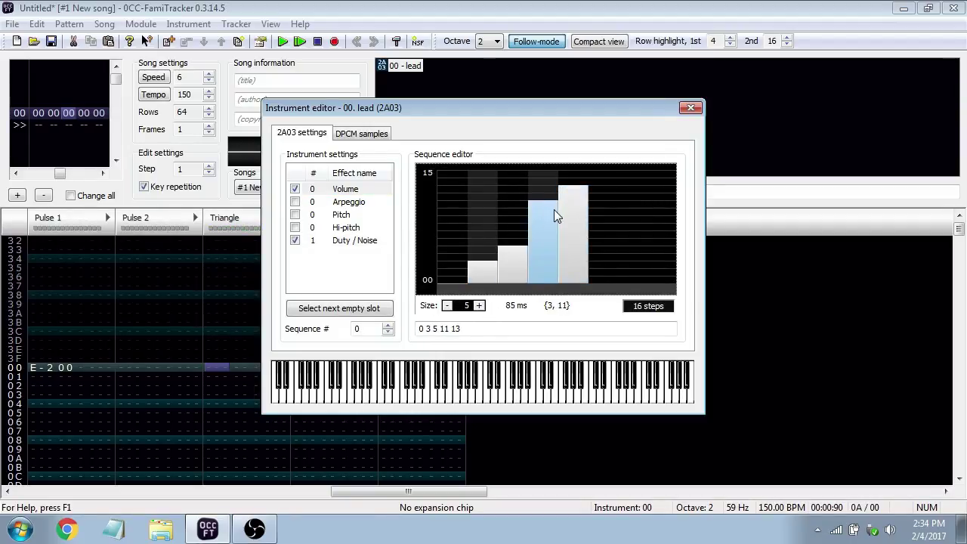
pyautogui.press('e')
# Redraw the Volume sequence as 12 13 12 7 13, append a final 0 and try a test note
pyautogui.moveTo(484, 226)
pyautogui.mouseDown()
pyautogui.moveTo(486, 183)
pyautogui.moveTo(515, 189)
pyautogui.moveTo(551, 233)
pyautogui.mouseUp()
pyautogui.click(499, 328)
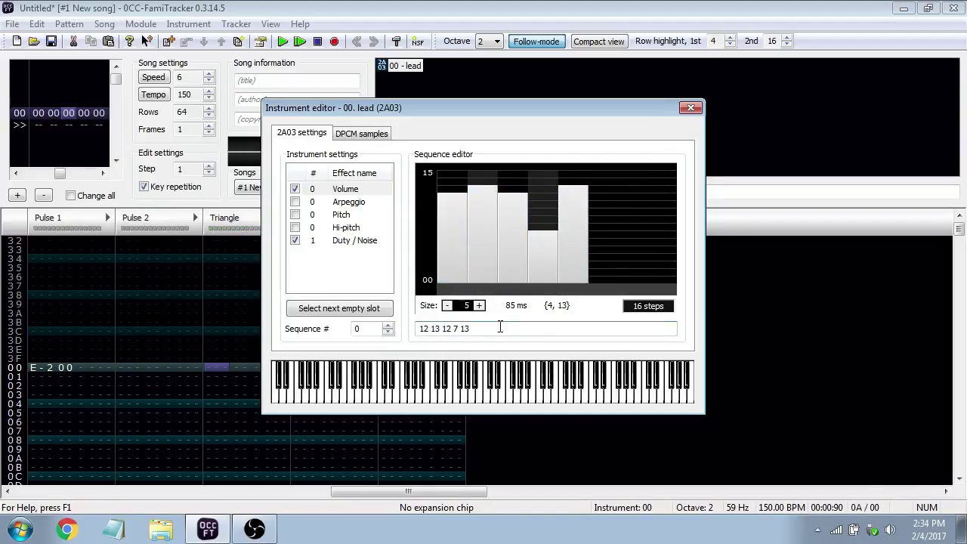
pyautogui.write('0')
pyautogui.press('Return')
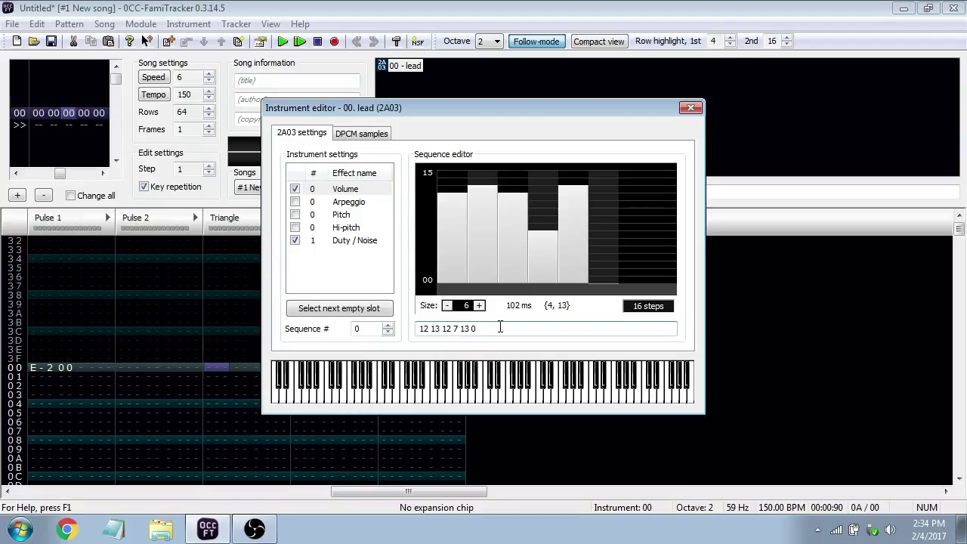
pyautogui.write('ee')
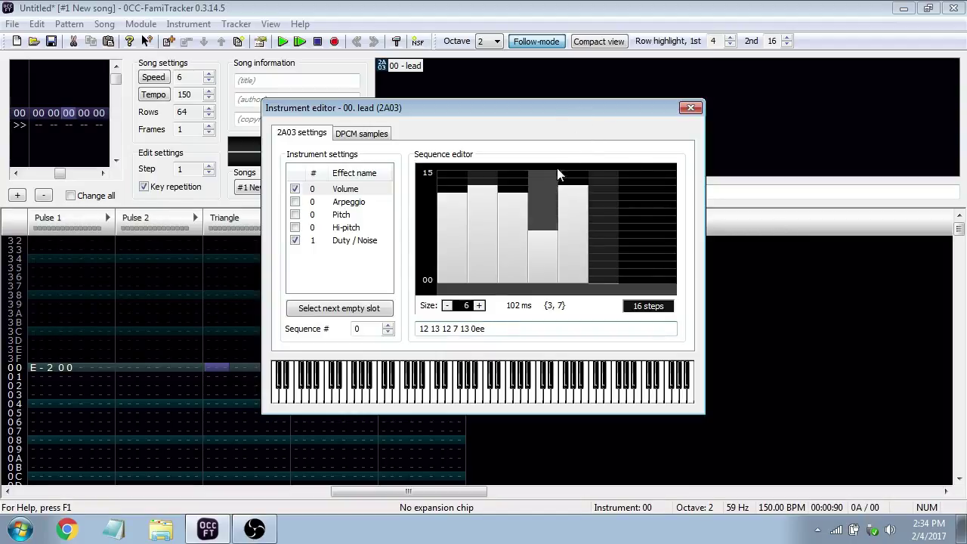
pyautogui.press('Tab')
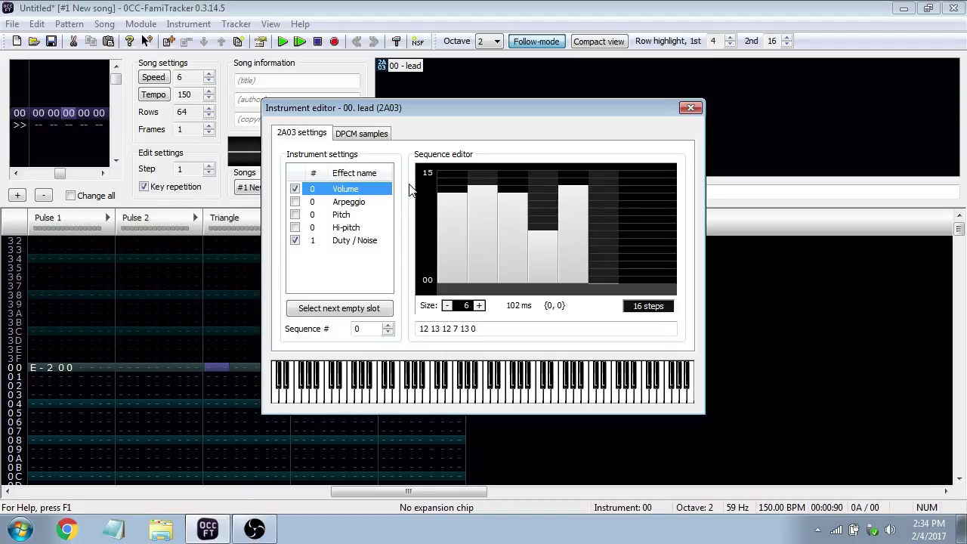
# Remove the final 0 from the Volume sequence, leaving the values 12 13 12 7 13
pyautogui.click(491, 330)
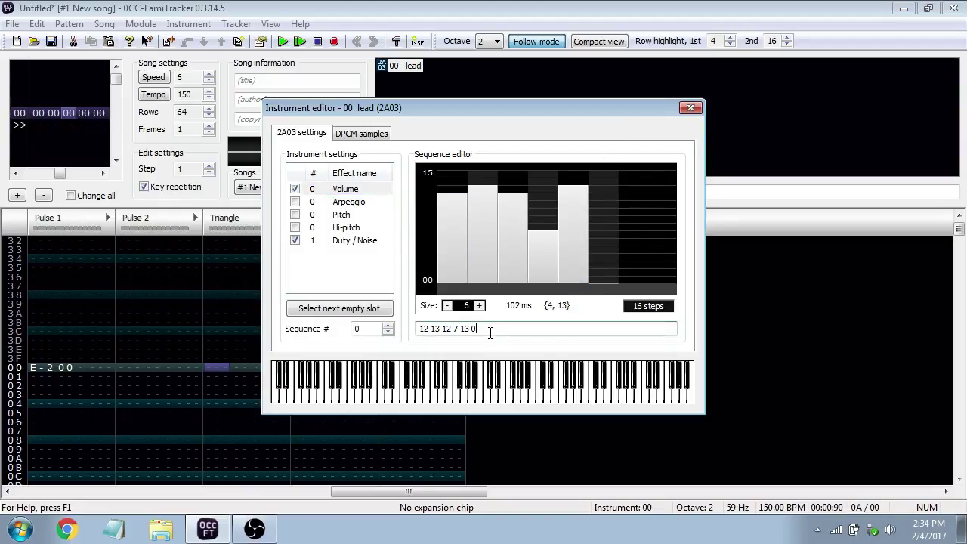
pyautogui.press('BackSpace')
pyautogui.press('BackSpace')
pyautogui.press('Return')
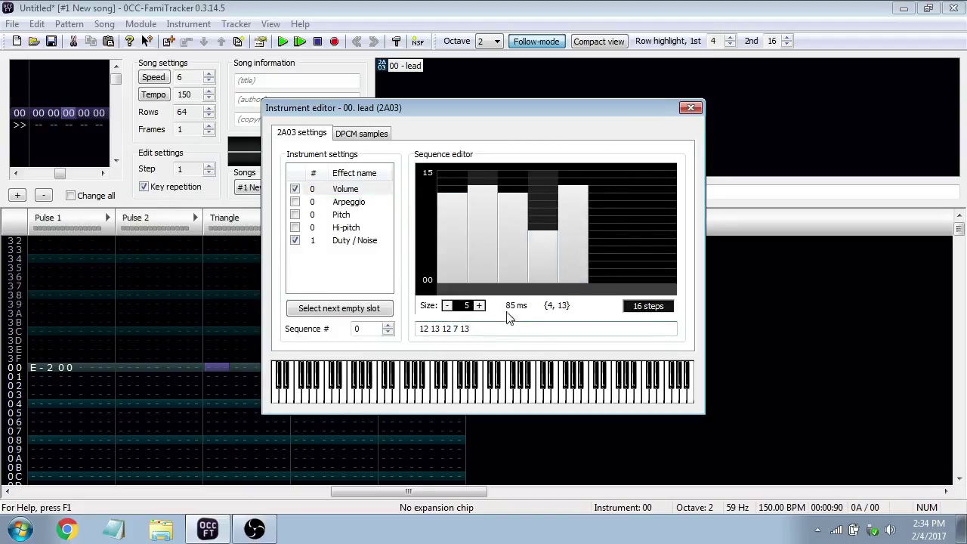
# Close the instrument editor, play a test note on Triangle and raise the octave to 5
pyautogui.click(691, 108)
pyautogui.press('z')
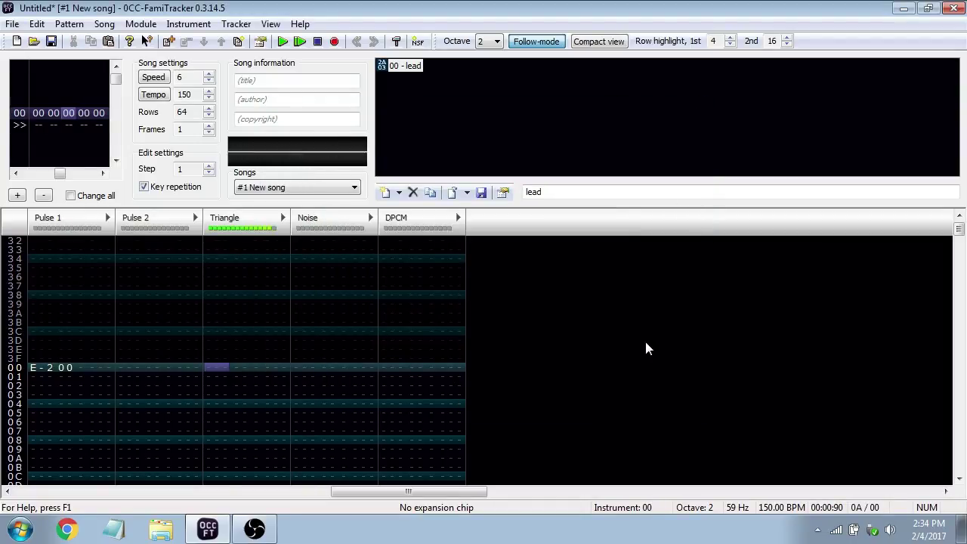
pyautogui.press('KP_Multiply')
pyautogui.press('KP_Multiply')
pyautogui.press('KP_Multiply')
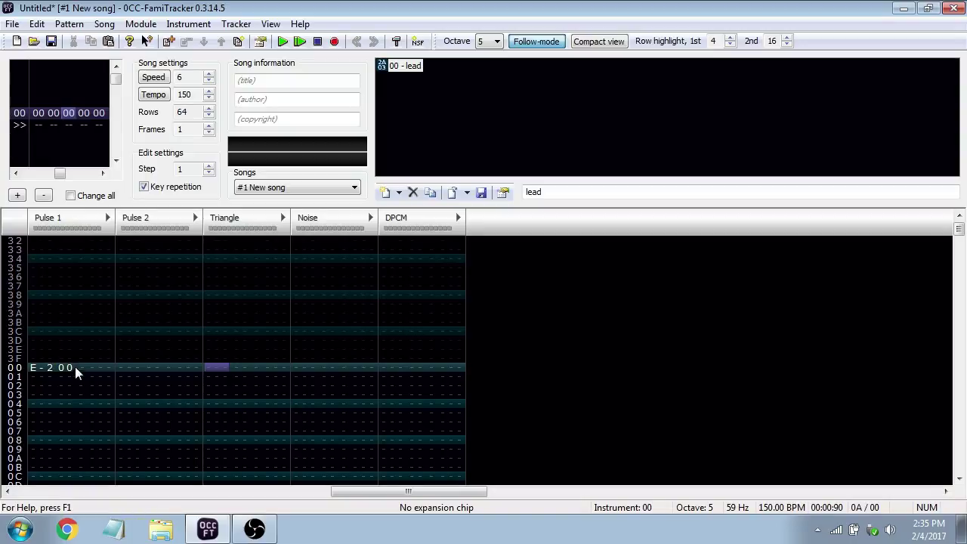
# Remove the E-2 note from row 00 of Pulse 1, place the cursor there and leave edit mode
pyautogui.press('space')
pyautogui.hotkey('ctrl', 'z')
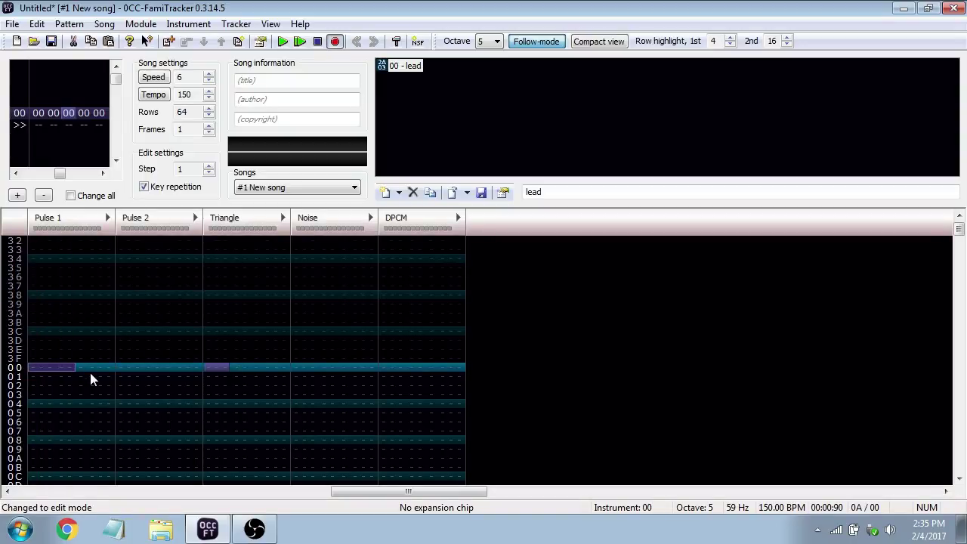
pyautogui.click(49, 367)
pyautogui.press('space')
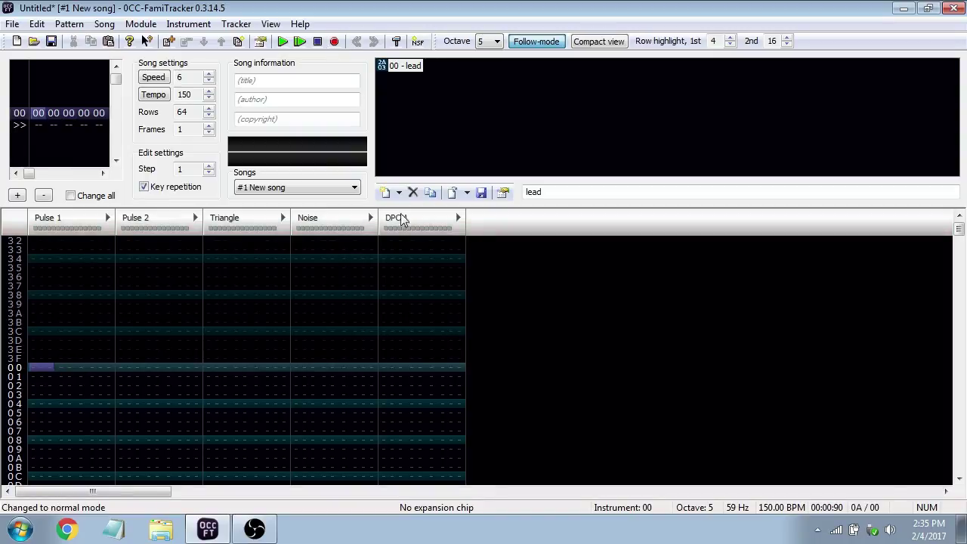
# Reopen the lead instrument and redraw its Volume sequence as the rising values 2 3 5 8 14
pyautogui.doubleClick(418, 68)
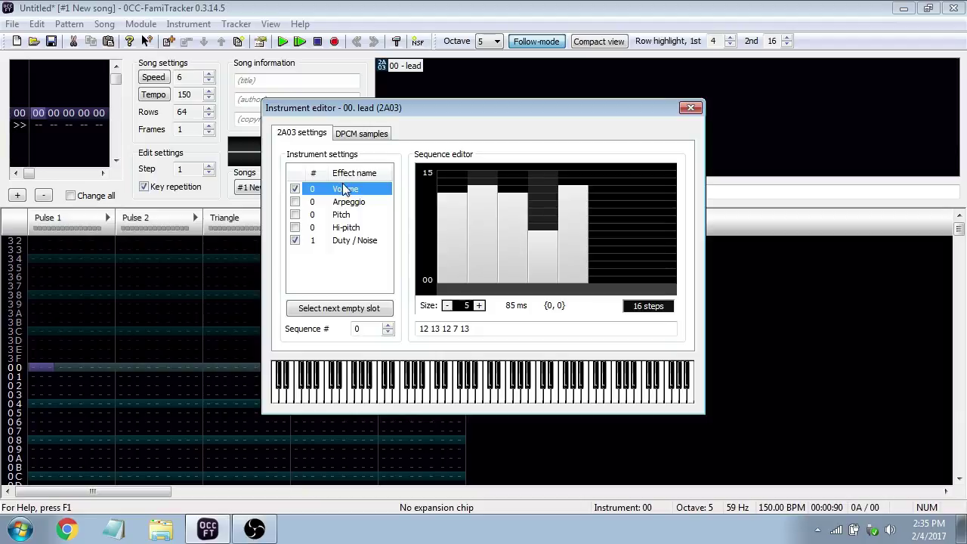
pyautogui.click(504, 326)
pyautogui.moveTo(443, 260)
pyautogui.mouseDown()
pyautogui.moveTo(530, 243)
pyautogui.moveTo(576, 182)
pyautogui.mouseUp()
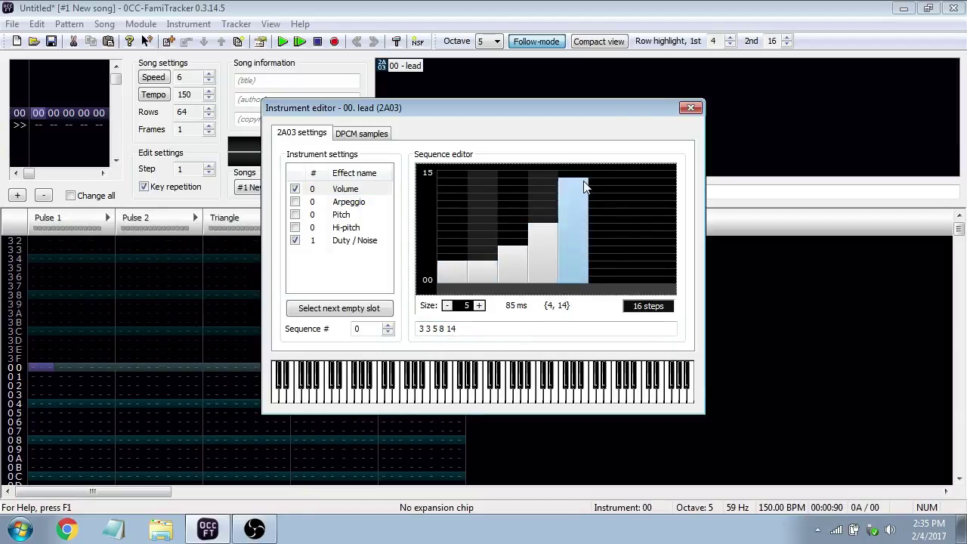
pyautogui.click(453, 274)
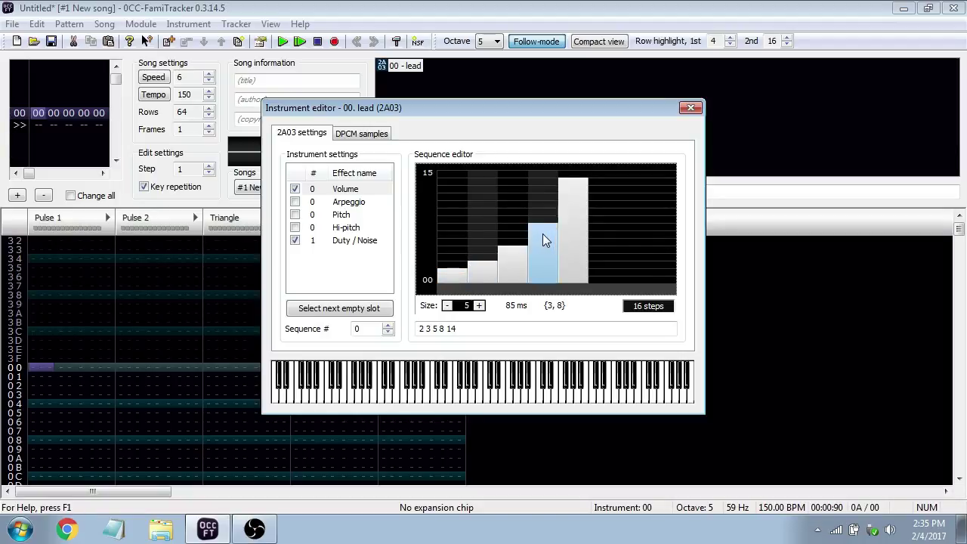
# Raise all five Volume steps to 15, redraw them as the falling values 15 14 11 9 5 and close the editor
pyautogui.moveTo(442, 170); pyautogui.dragTo(619, 173)
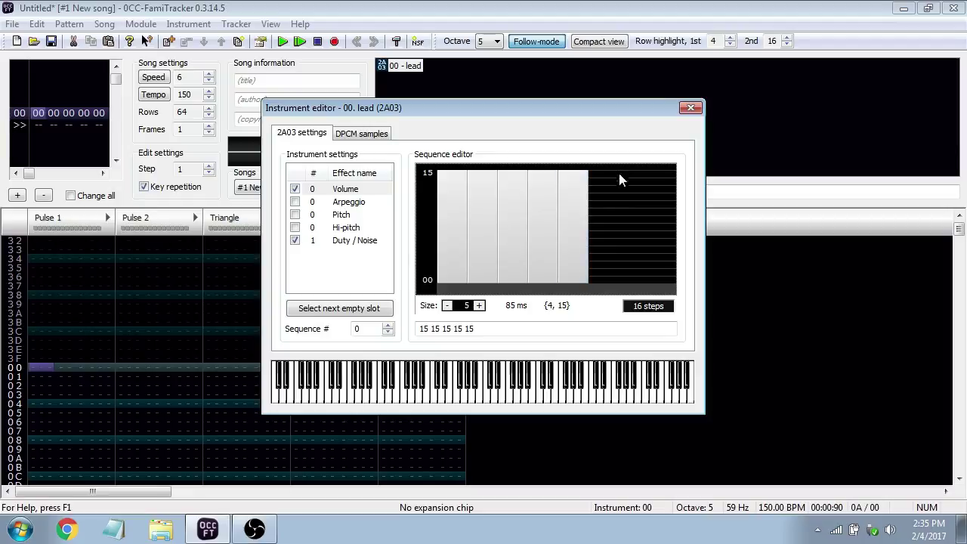
pyautogui.moveTo(438, 175)
pyautogui.mouseDown()
pyautogui.moveTo(568, 215)
pyautogui.moveTo(563, 249)
pyautogui.moveTo(501, 183)
pyautogui.moveTo(509, 201)
pyautogui.mouseUp()
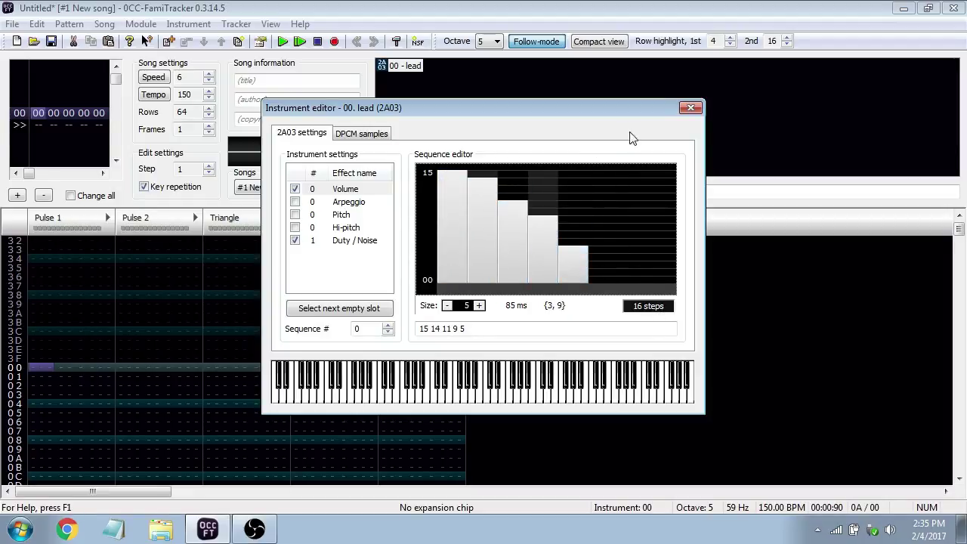
pyautogui.click(690, 108)
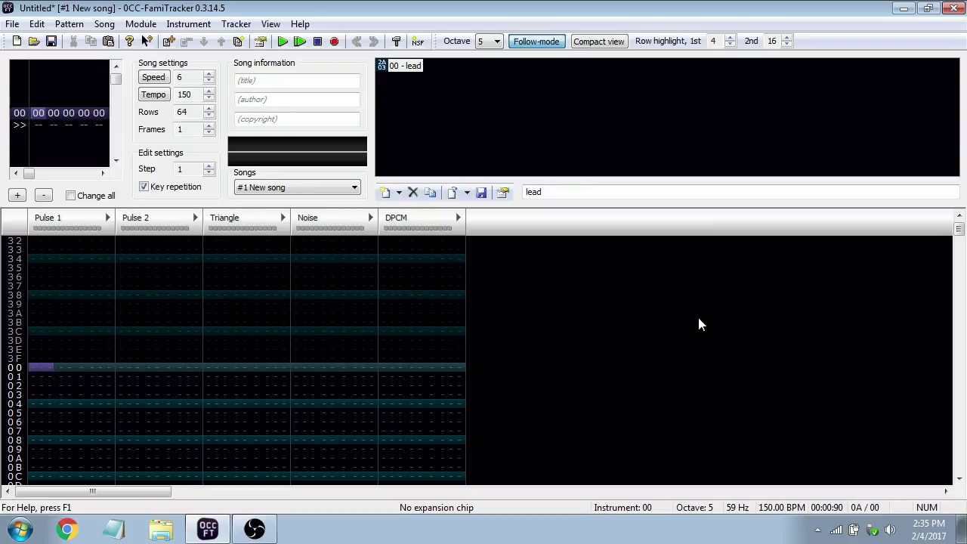
# Reopen the lead instrument and set its Duty / Noise sequence to 2
pyautogui.click(502, 192)
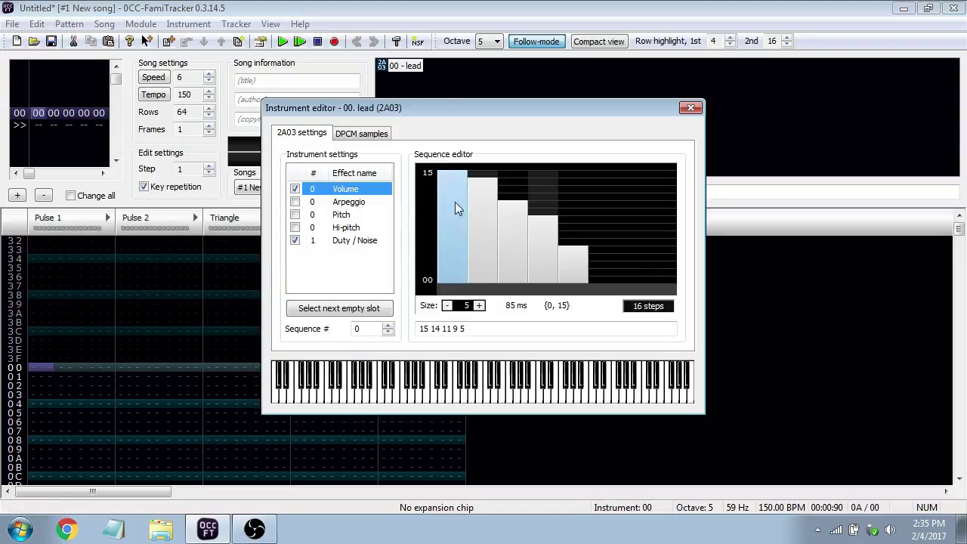
pyautogui.click(363, 241)
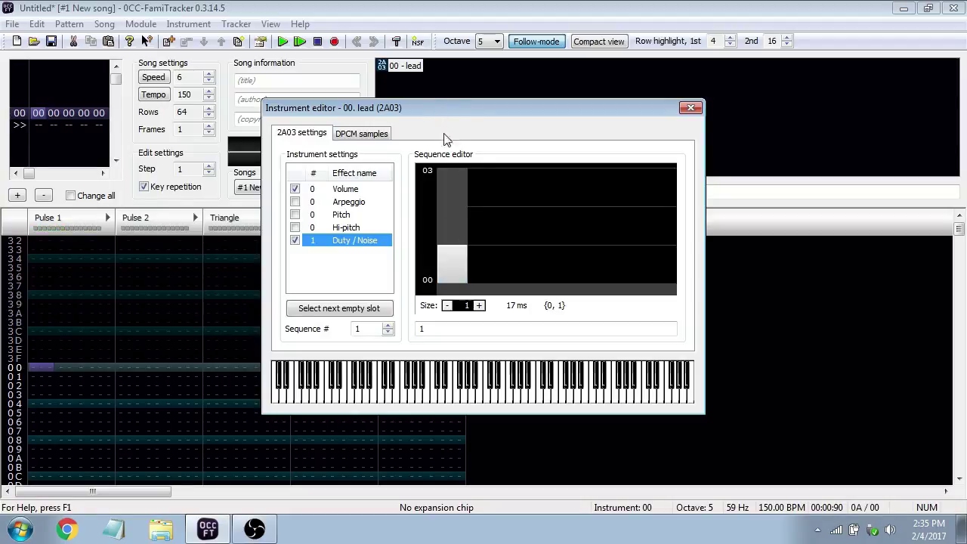
pyautogui.moveTo(439, 249)
pyautogui.mouseDown()
pyautogui.moveTo(434, 225)
pyautogui.moveTo(471, 263)
pyautogui.moveTo(468, 288)
pyautogui.moveTo(458, 213)
pyautogui.mouseUp()
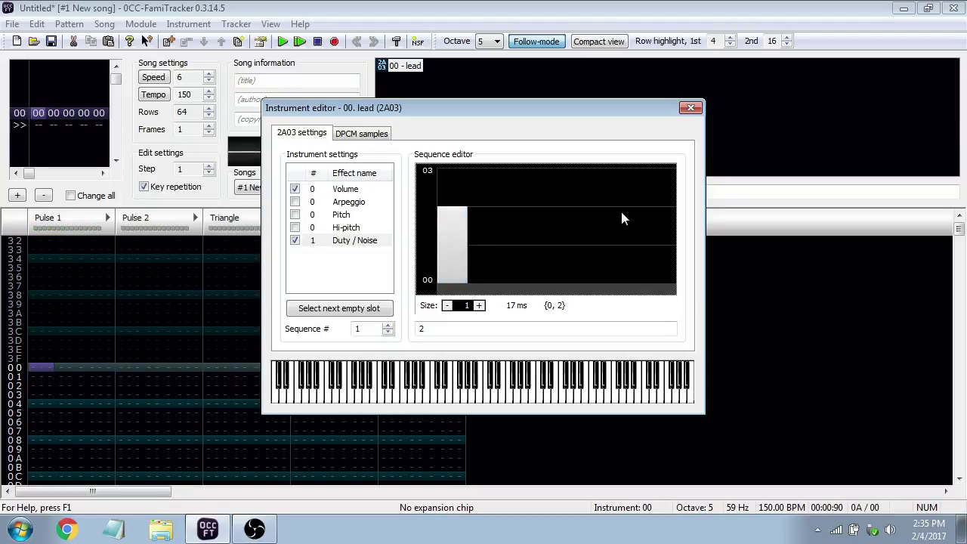
# Close the lead instrument's editor and place the cursor on row 00 of the Noise channel
pyautogui.click(690, 108)
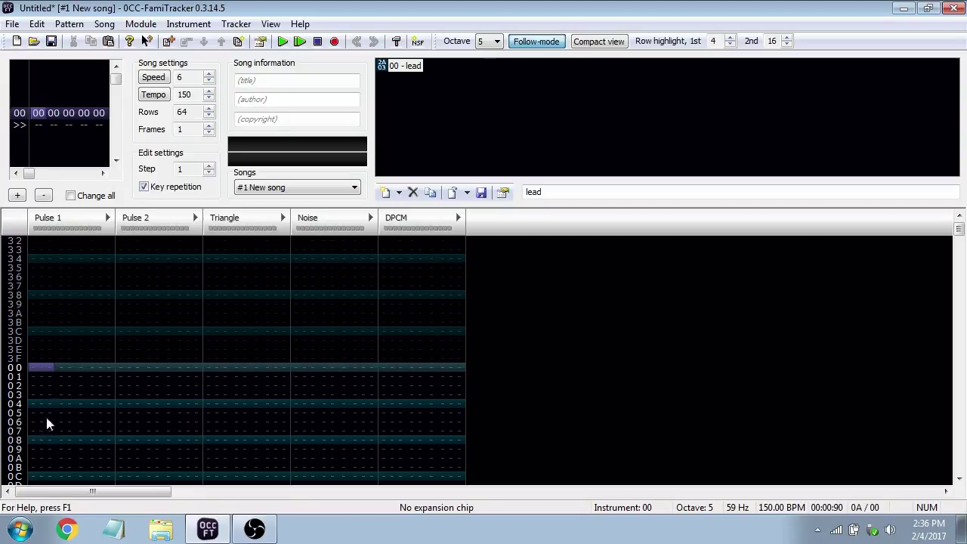
pyautogui.click(217, 368)
pyautogui.press('space')
pyautogui.press('space')
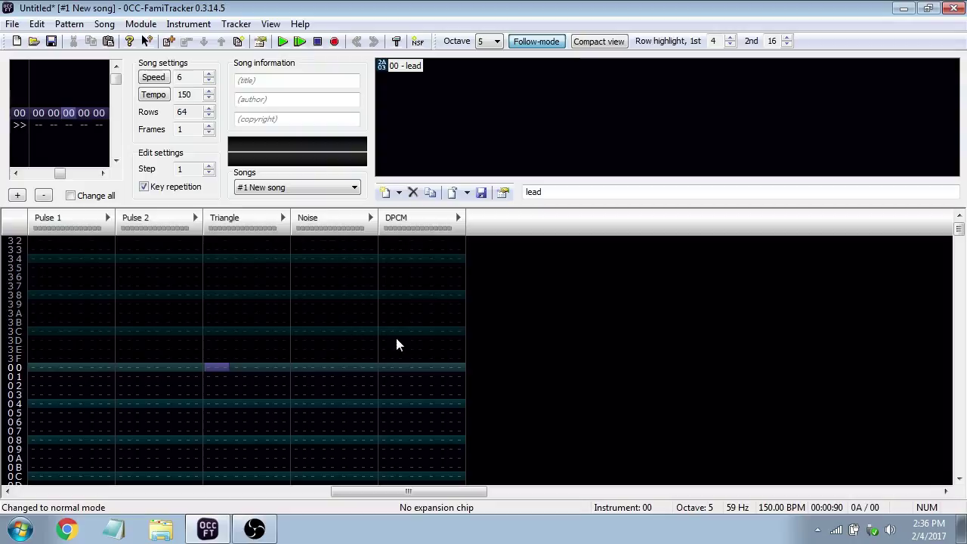
pyautogui.click(301, 369)
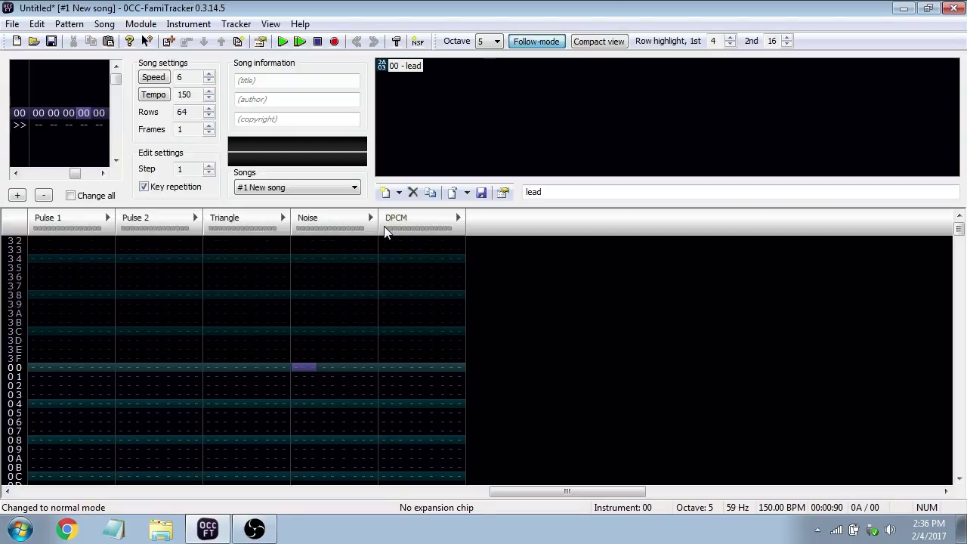
# Add a new instrument and name it "snare"
pyautogui.click(385, 192)
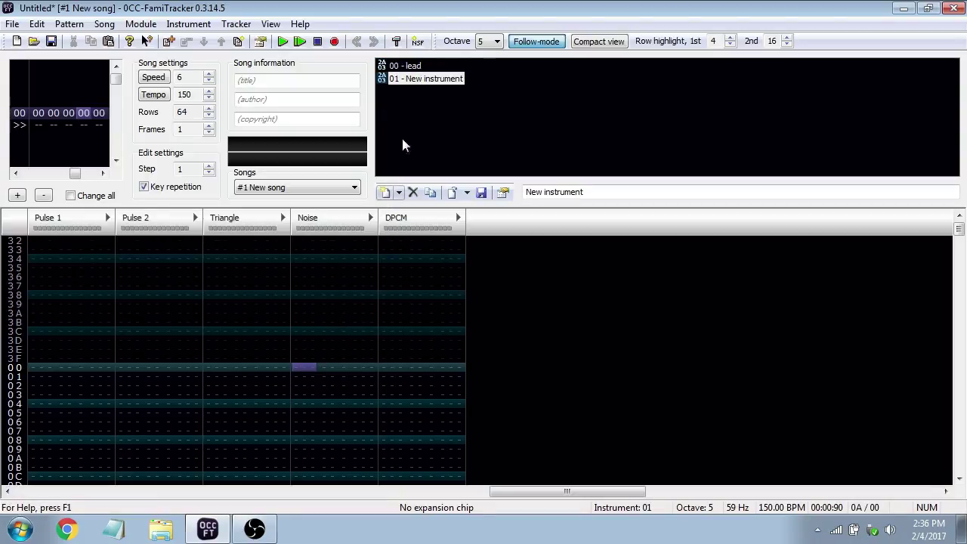
pyautogui.click(666, 191)
pyautogui.write('snare')
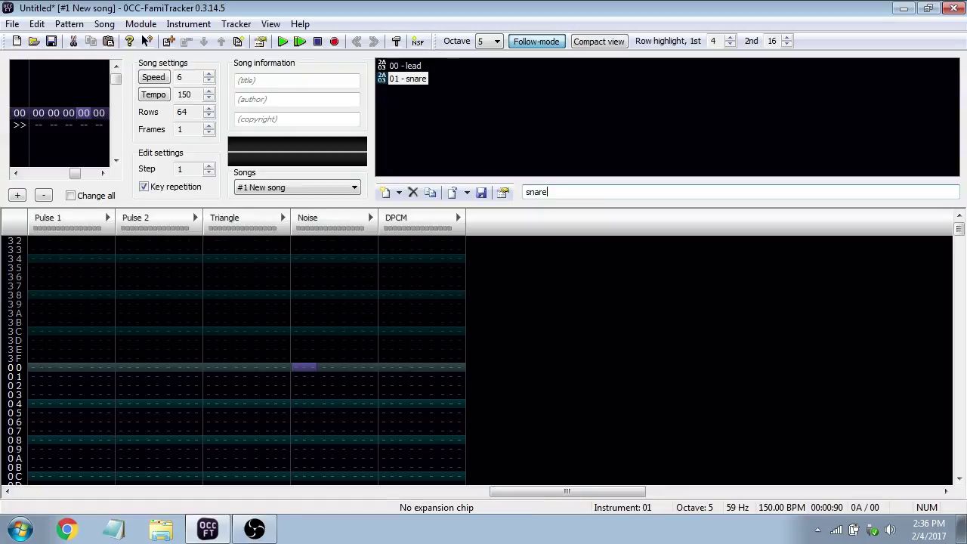
pyautogui.write('\\')
pyautogui.press('BackSpace')
# Open the snare instrument for editing and enlarge its volume sequence to a size of 6
pyautogui.click(414, 88)
pyautogui.doubleClick(414, 92)
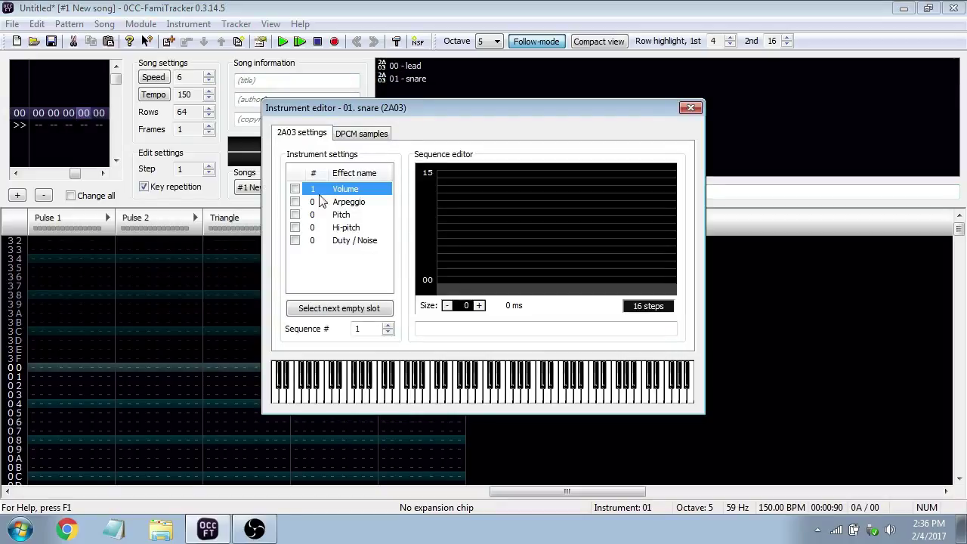
pyautogui.click(476, 306)
pyautogui.click(476, 306)
pyautogui.click(475, 306)
pyautogui.click(476, 306)
pyautogui.click(475, 306)
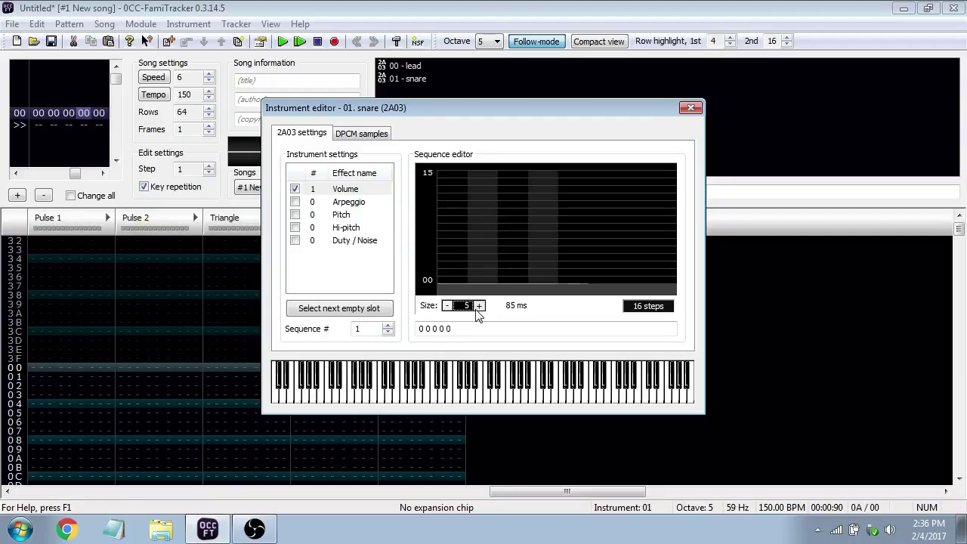
pyautogui.click(475, 306)
pyautogui.moveTo(458, 200)
pyautogui.mouseDown()
pyautogui.moveTo(499, 193)
pyautogui.moveTo(578, 221)
pyautogui.moveTo(590, 260)
pyautogui.mouseUp()
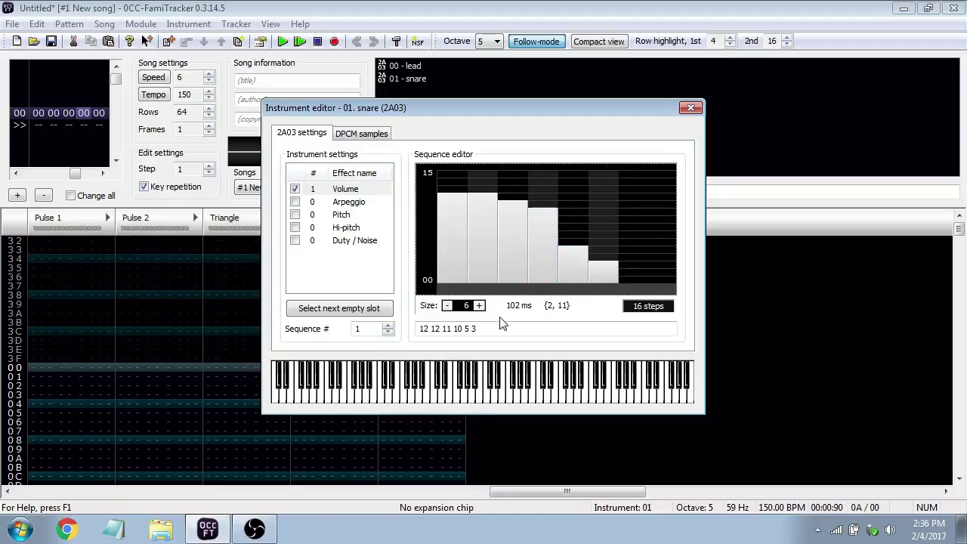
pyautogui.click(478, 305)
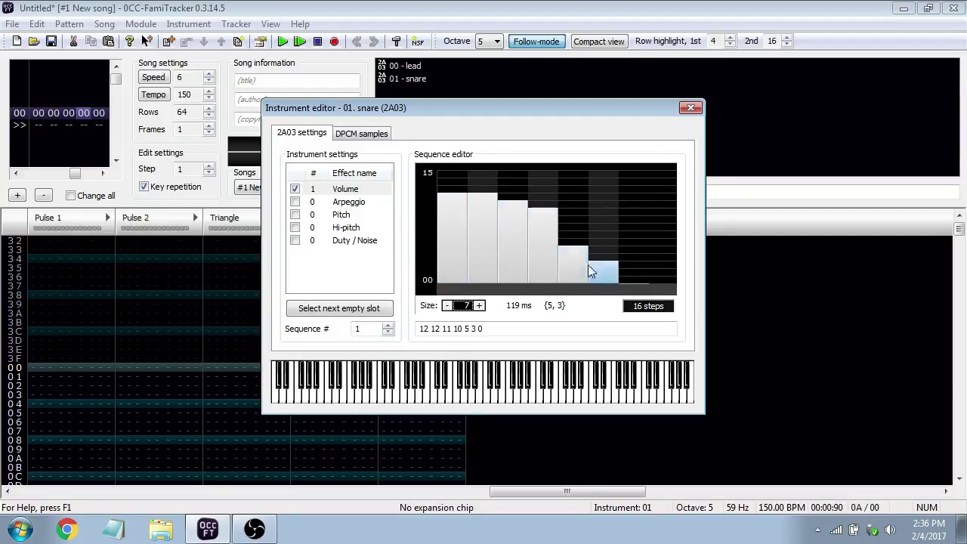
pyautogui.click(451, 187)
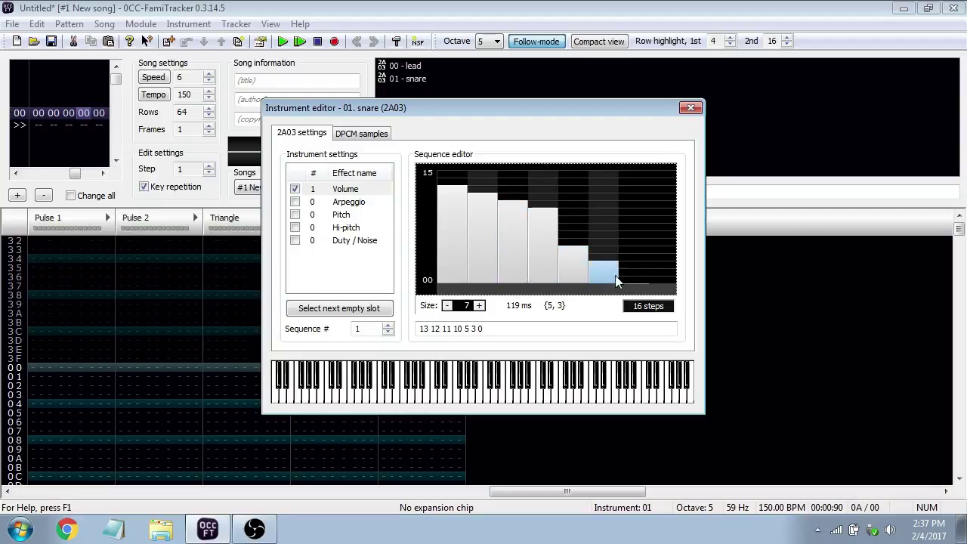
pyautogui.click(690, 108)
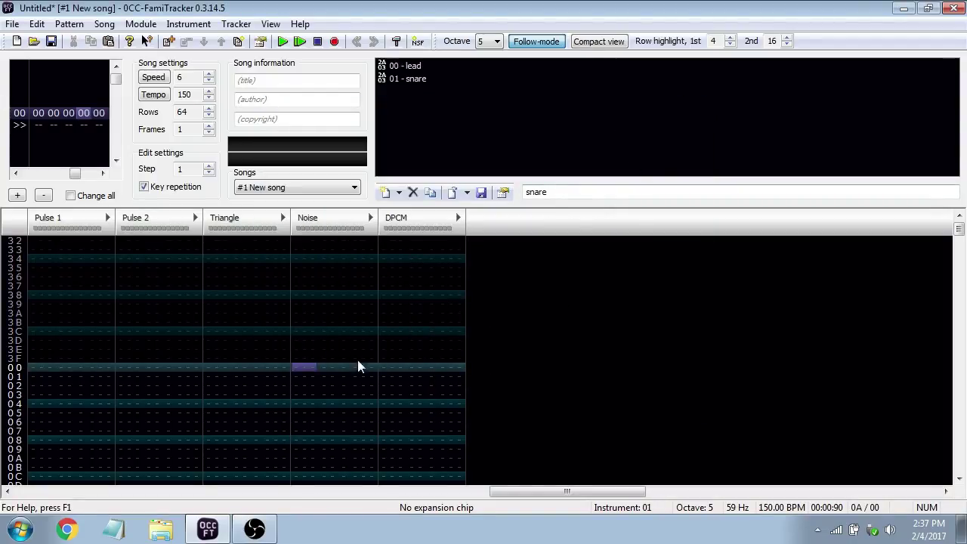
# Place the cursor on row 00 of Pulse 1, toggling edit mode on and off and auditioning a note in normal mode
pyautogui.click(386, 374)
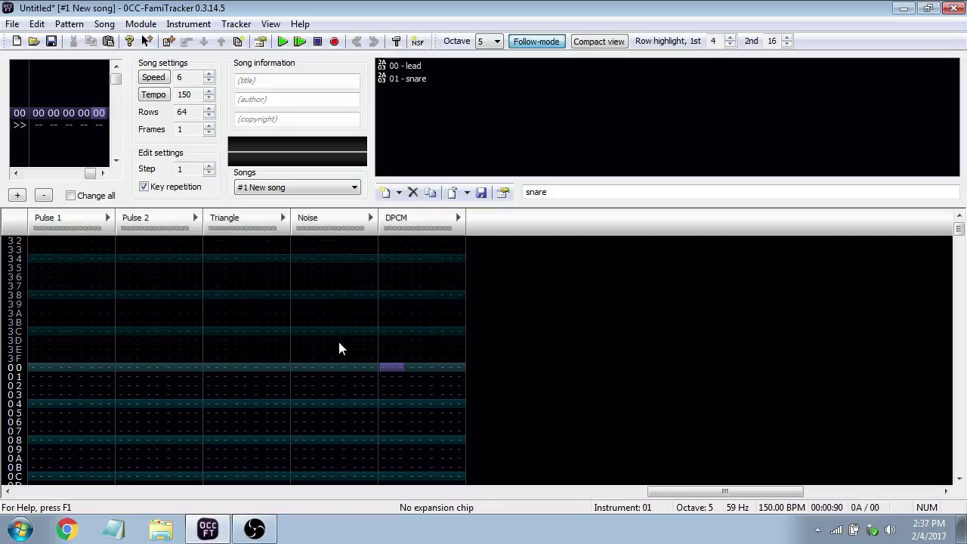
pyautogui.click(41, 370)
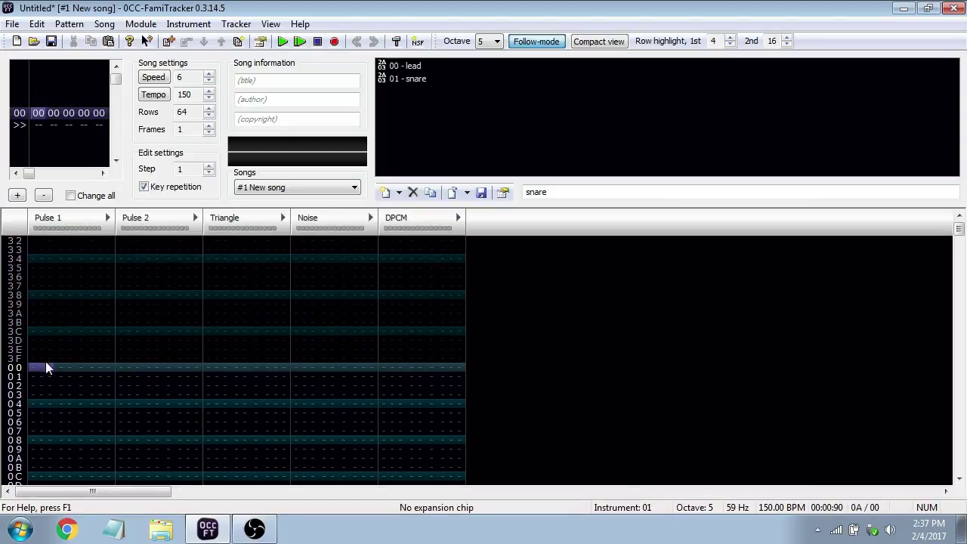
pyautogui.press('space')
pyautogui.press('space')
pyautogui.press('space')
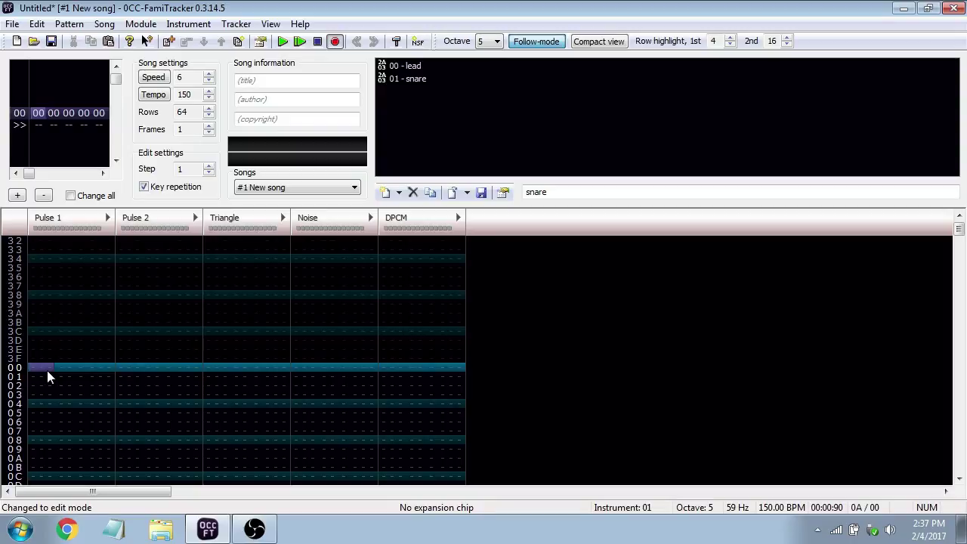
pyautogui.press('space')
pyautogui.press('space')
pyautogui.press('space')
pyautogui.press('space')
pyautogui.press('space')
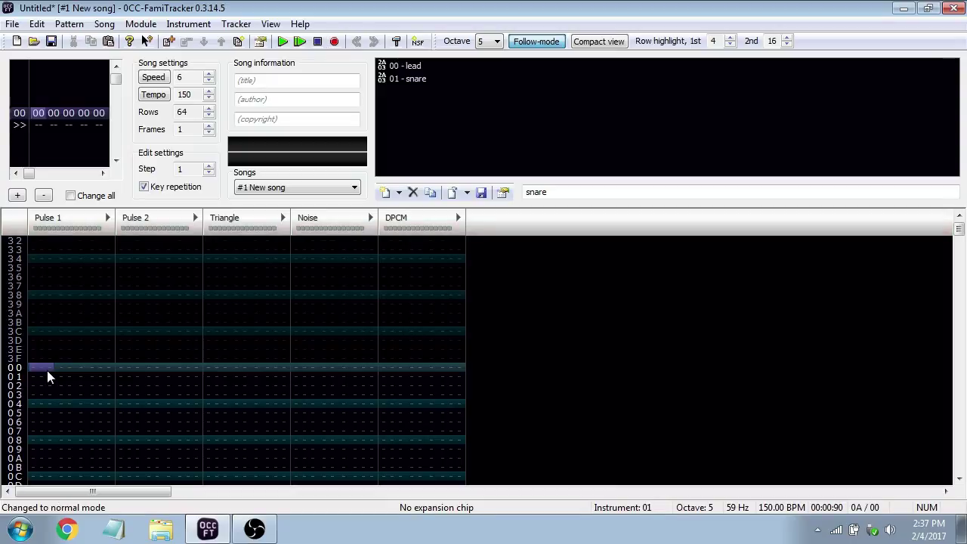
pyautogui.press('z')
pyautogui.press('z')
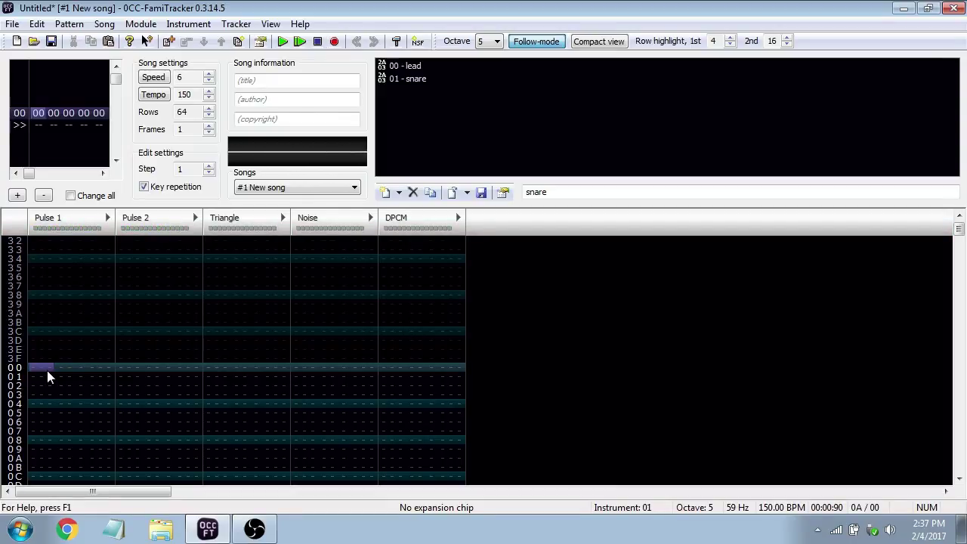
# Record an ascending scale from C-5 to C-6 in Pulse 1 on every second row from 00 to 0E, and play it briefly
pyautogui.press('space')
pyautogui.press('z')
pyautogui.press('Down')
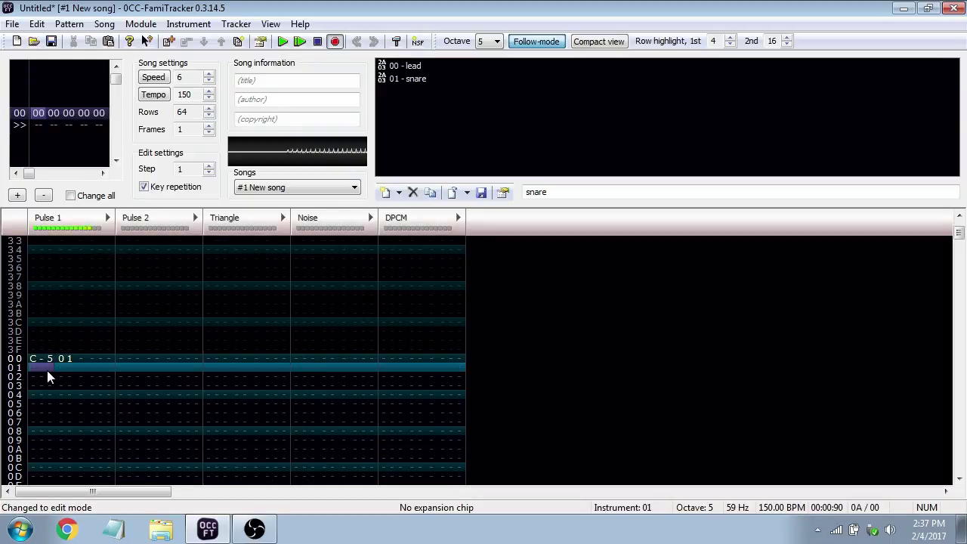
pyautogui.press('x')
pyautogui.press('Down')
pyautogui.press('c')
pyautogui.press('Down')
pyautogui.press('v')
pyautogui.press('Down')
pyautogui.press('b')
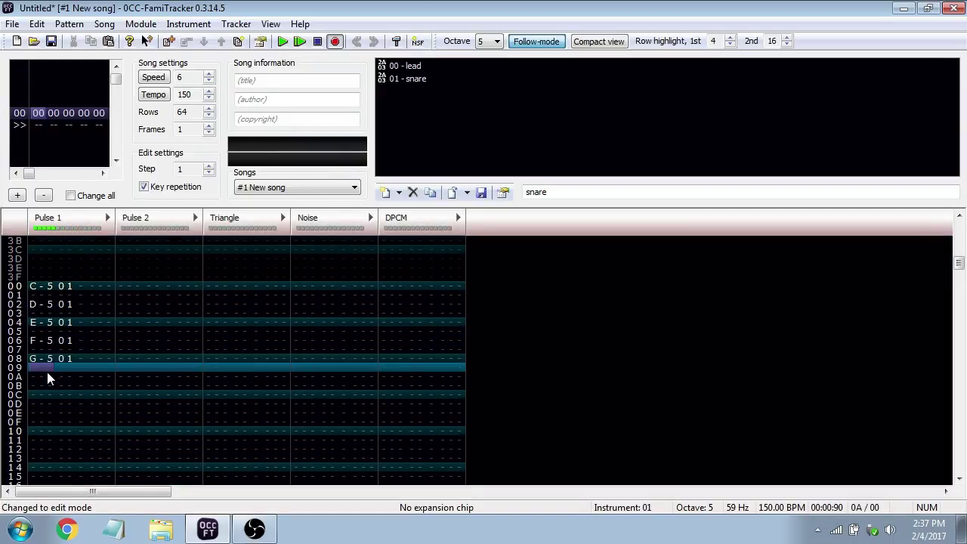
pyautogui.press('Down')
pyautogui.press('n')
pyautogui.press('Down')
pyautogui.press('m')
pyautogui.press('Down')
pyautogui.press(',')
pyautogui.press('space')
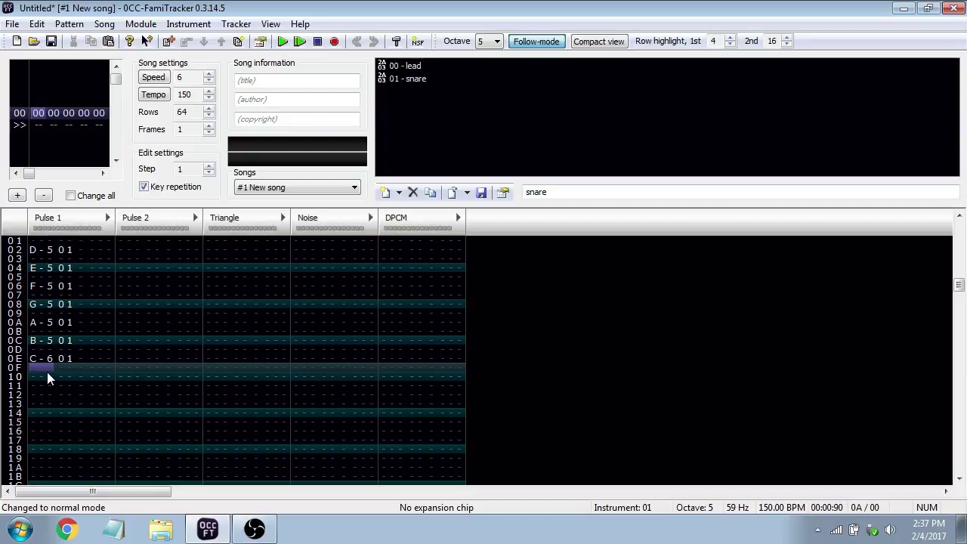
pyautogui.press('Return')
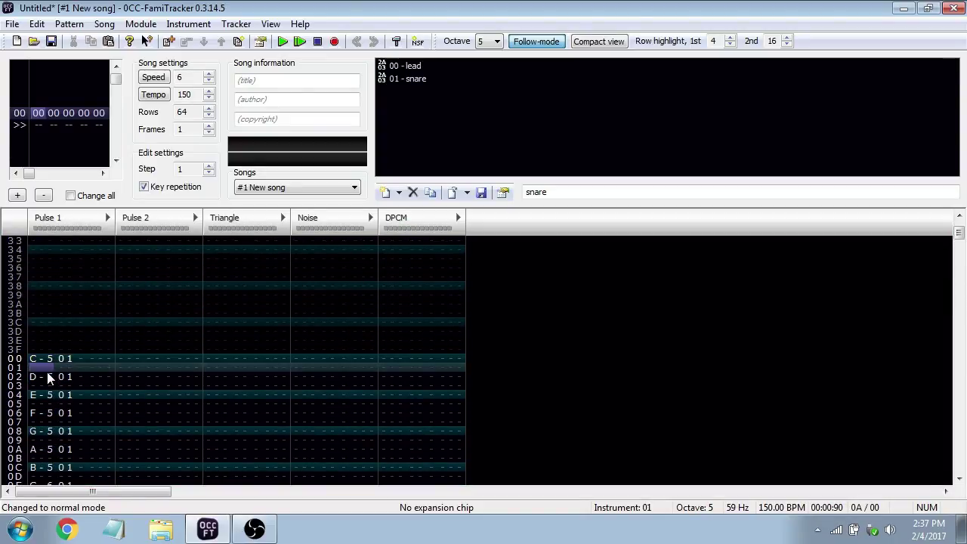
pyautogui.press('Return')
# Enter D-6, E-6 and E-5 in Pulse 2 on rows 00, 02 and 04, and E-4 on row 07 using octave 4
pyautogui.press('Right')
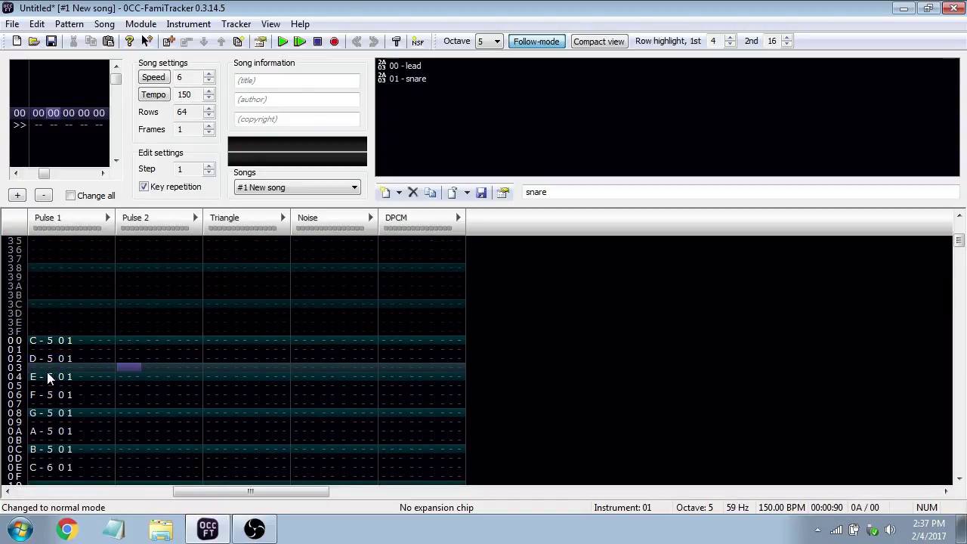
pyautogui.press('Up')
pyautogui.press('Up')
pyautogui.press('Up')
pyautogui.press('space')
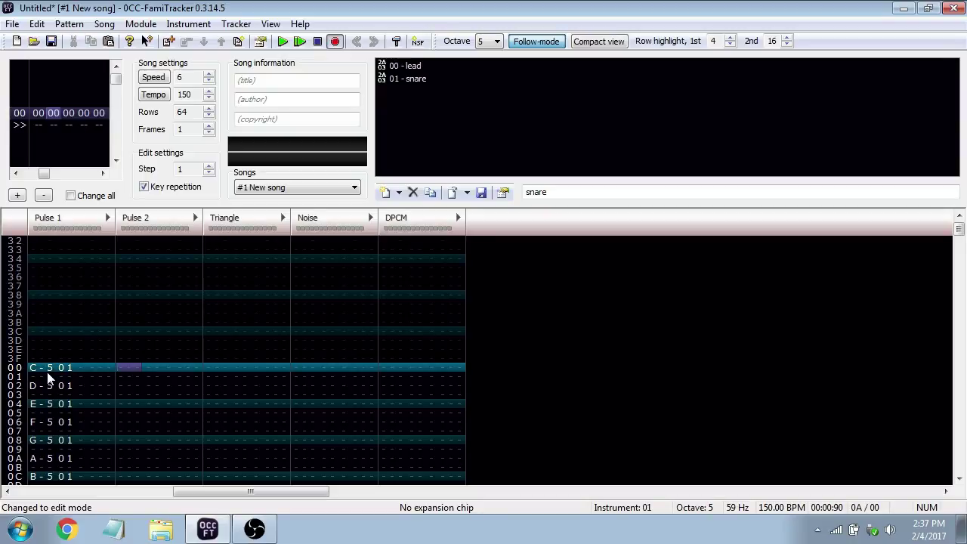
pyautogui.press('w')
pyautogui.press('Down')
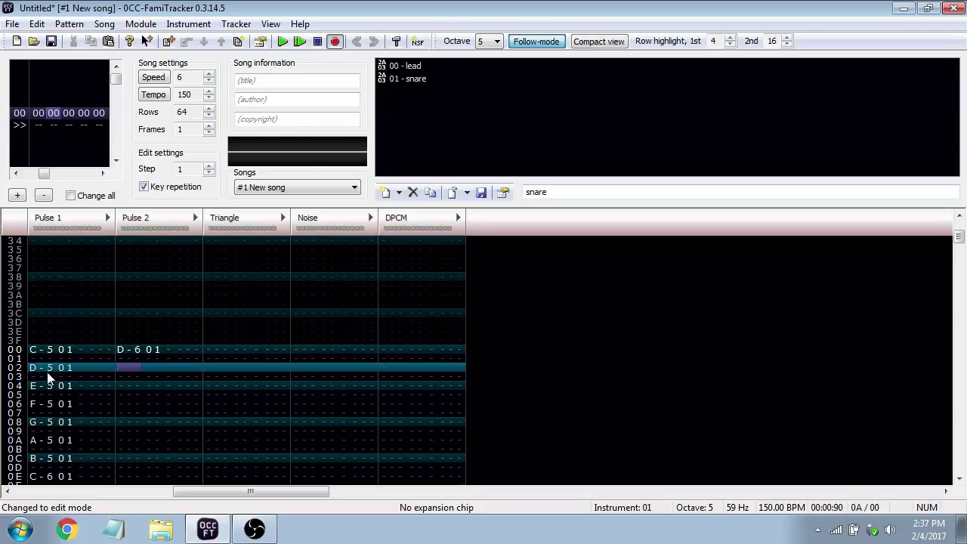
pyautogui.press('e')
pyautogui.press('Down')
pyautogui.press('c')
pyautogui.press('Down')
pyautogui.press('KP_Divide')
pyautogui.press('Down')
pyautogui.press('c')
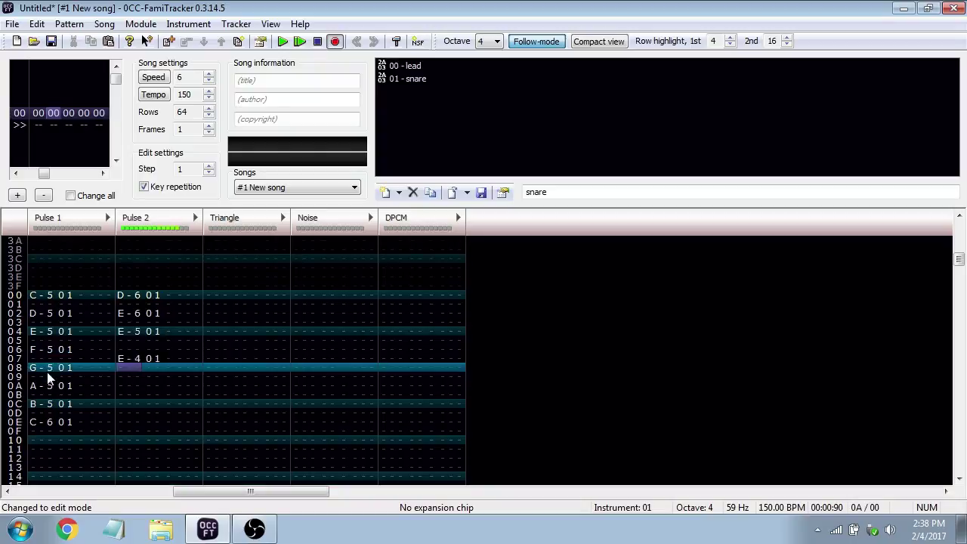
# Continue Pulse 2 with F#4, A-4, F-5 and E-5 on rows 09, 0B, 0D and 0F
pyautogui.press('Down')
pyautogui.press('g')
pyautogui.press('Down')
pyautogui.press('n')
pyautogui.press('Down')
pyautogui.press('r')
pyautogui.press('Down')
pyautogui.press('e')
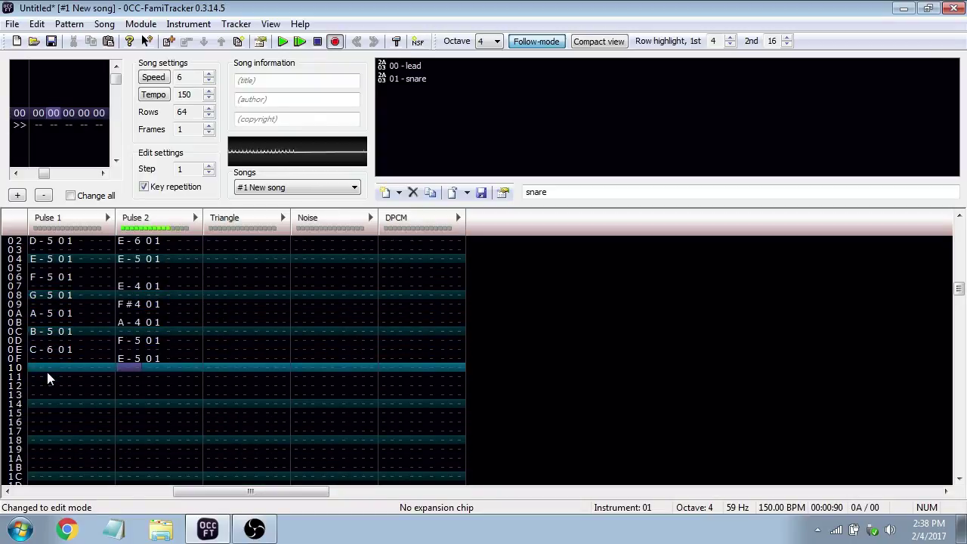
# Enter C-5, D-5, D-4 and F-4 in the Triangle channel on rows 00, 02, 04 and 06
pyautogui.scroll(2, 132, 362)
pyautogui.scroll(2, 132, 362)
pyautogui.click(218, 366)
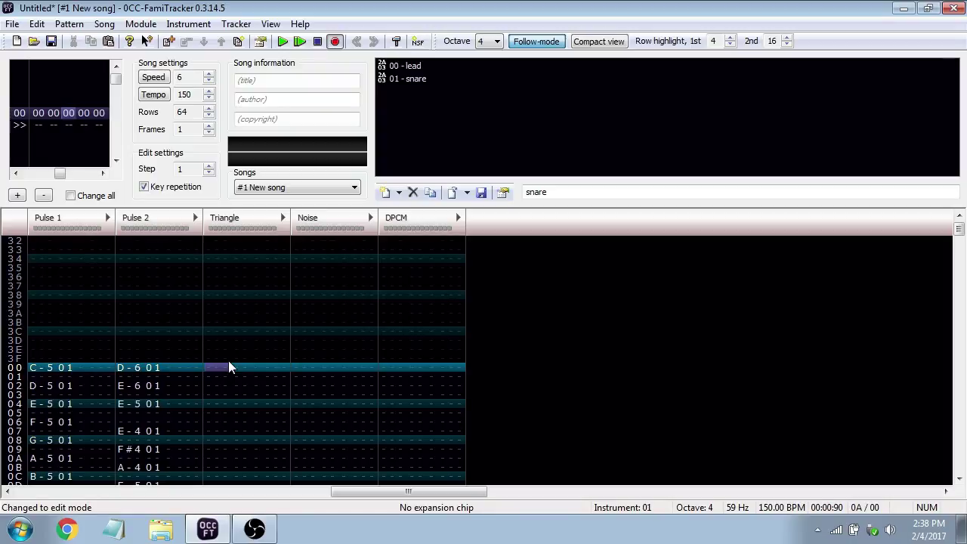
pyautogui.press('q')
pyautogui.press('Down')
pyautogui.press('w')
pyautogui.press('Down')
pyautogui.press('x')
pyautogui.press('Down')
pyautogui.press('v')
pyautogui.press('Down')
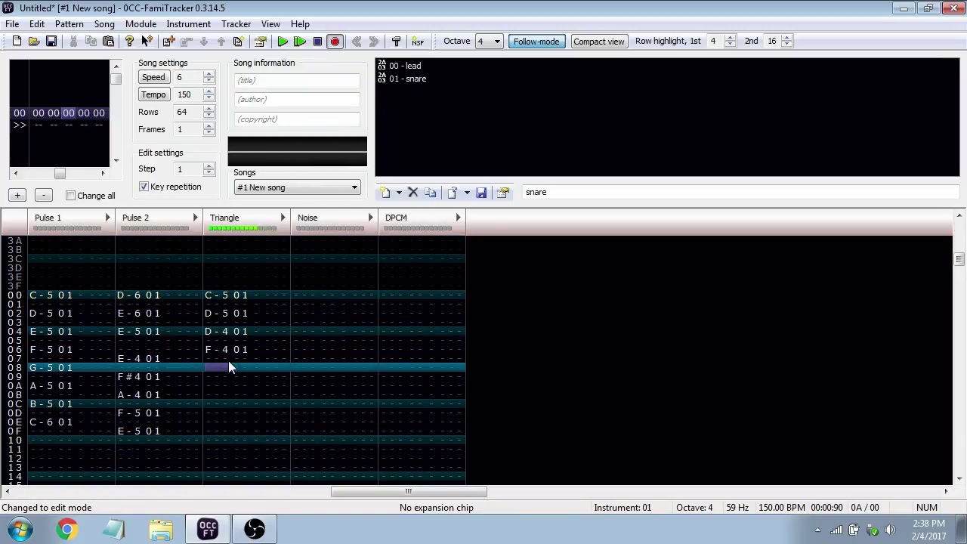
# Lower the octave to 3, enter F-3, G-3, F#3 and D#3 in Triangle on rows 09, 0B, 0D and 0F, and leave edit mode
pyautogui.press('KP_Divide')
pyautogui.press('v')
pyautogui.press('Down')
pyautogui.press('b')
pyautogui.press('Down')
pyautogui.press('g')
pyautogui.press('Down')
pyautogui.press('d')
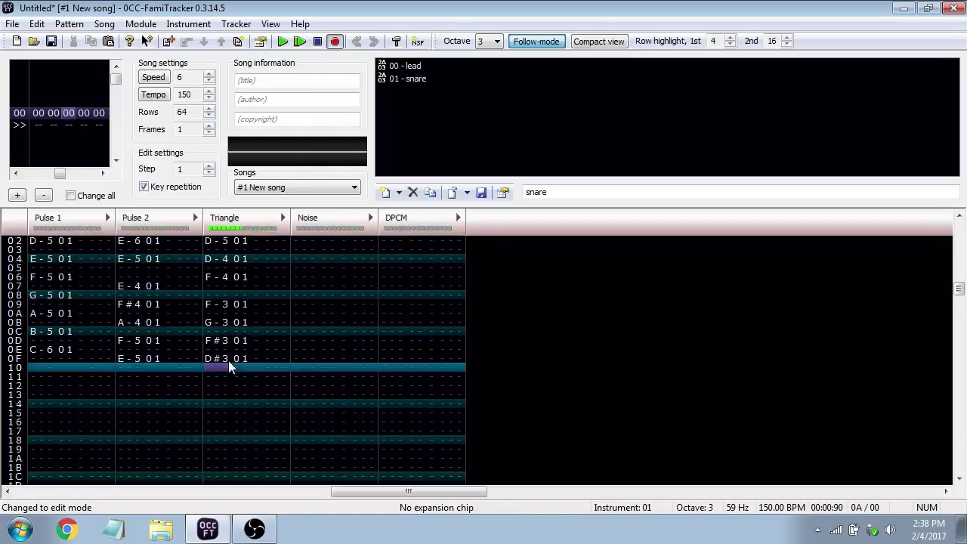
pyautogui.press('Down')
pyautogui.press('Down')
pyautogui.press('space')
# Place the cursor on row 00 of the Noise channel and switch between the snare and lead instruments, ending on lead
pyautogui.scroll(4, 320, 319)
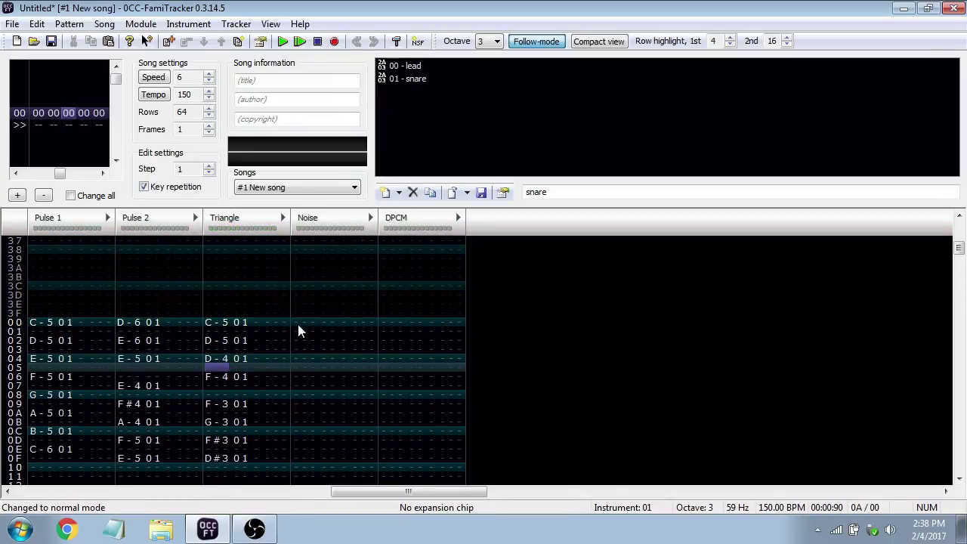
pyautogui.click(297, 326)
pyautogui.click(405, 78)
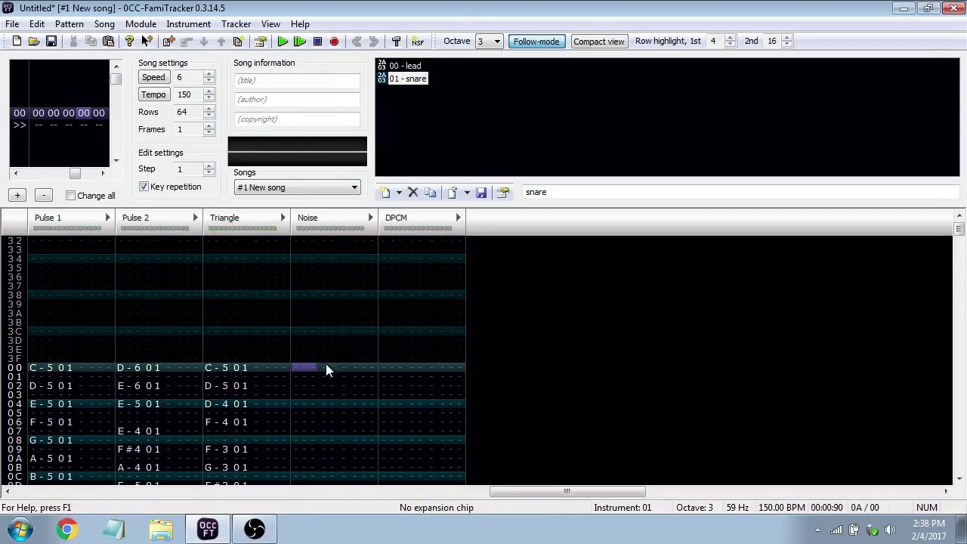
pyautogui.click(396, 65)
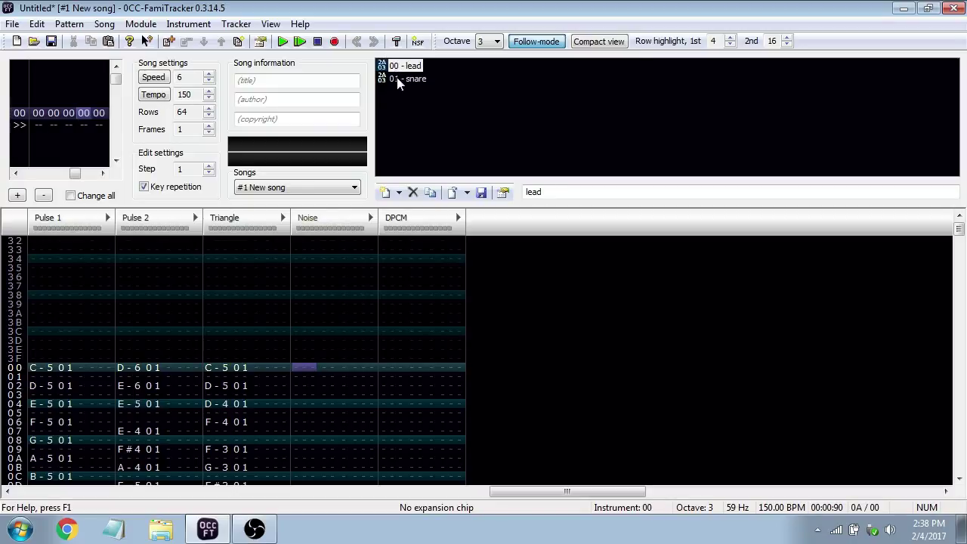
pyautogui.click(398, 78)
pyautogui.click(398, 66)
pyautogui.click(398, 78)
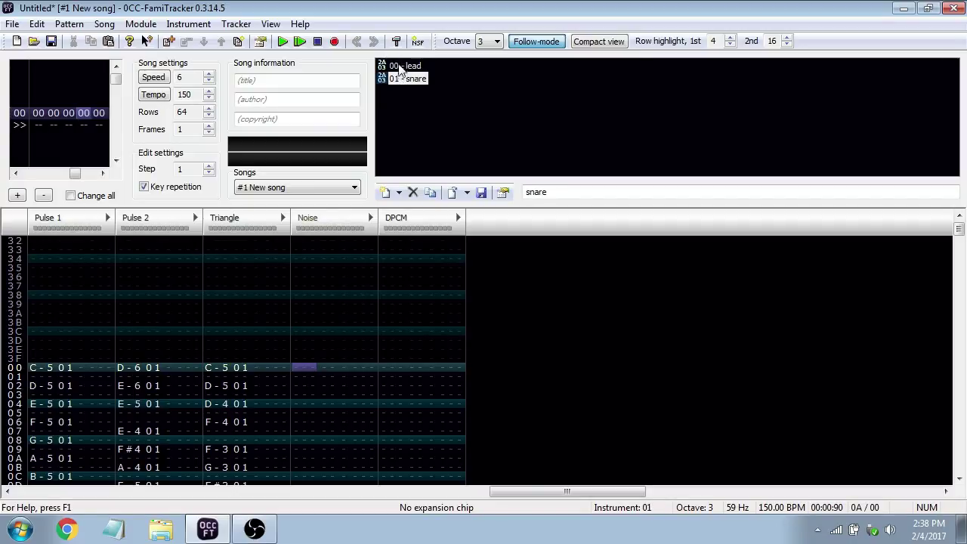
pyautogui.click(397, 66)
pyautogui.click(398, 78)
pyautogui.click(398, 66)
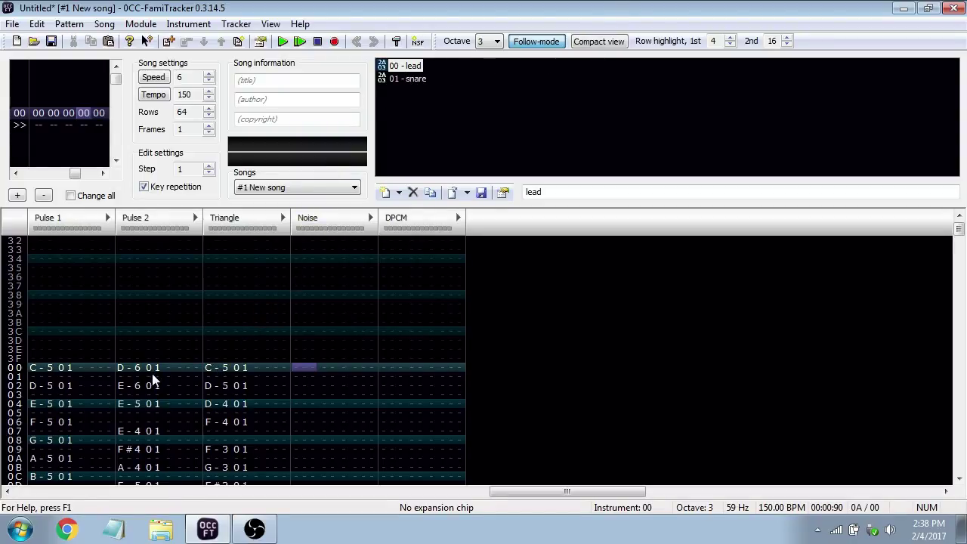
# Select rows 00 to 12 across Pulse 1, Pulse 2 and Triangle and replace the notes' instrument with lead (00)
pyautogui.scroll(-5, 211, 393)
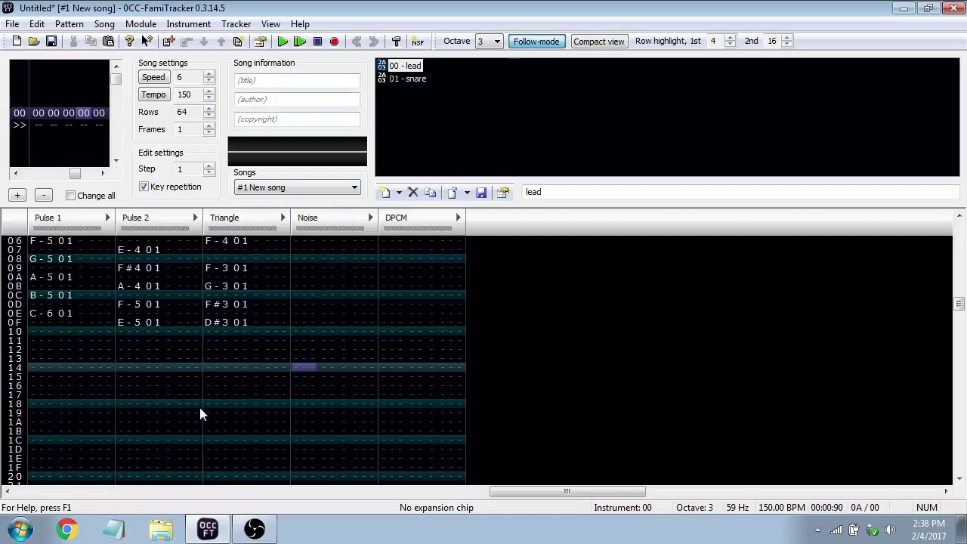
pyautogui.moveTo(257, 348); pyautogui.dragTo(47, 296)
pyautogui.press('space')
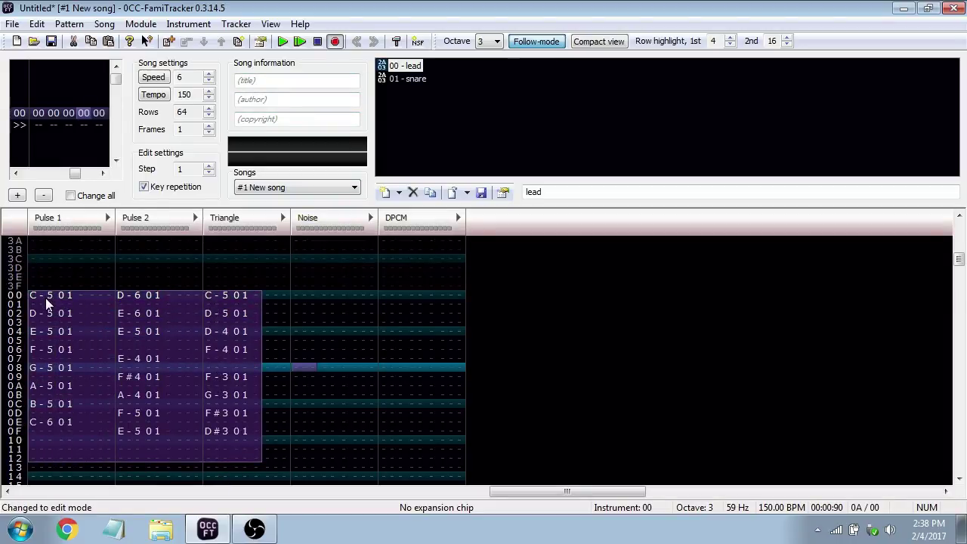
pyautogui.hotkey('alt', 's')
pyautogui.press('space')
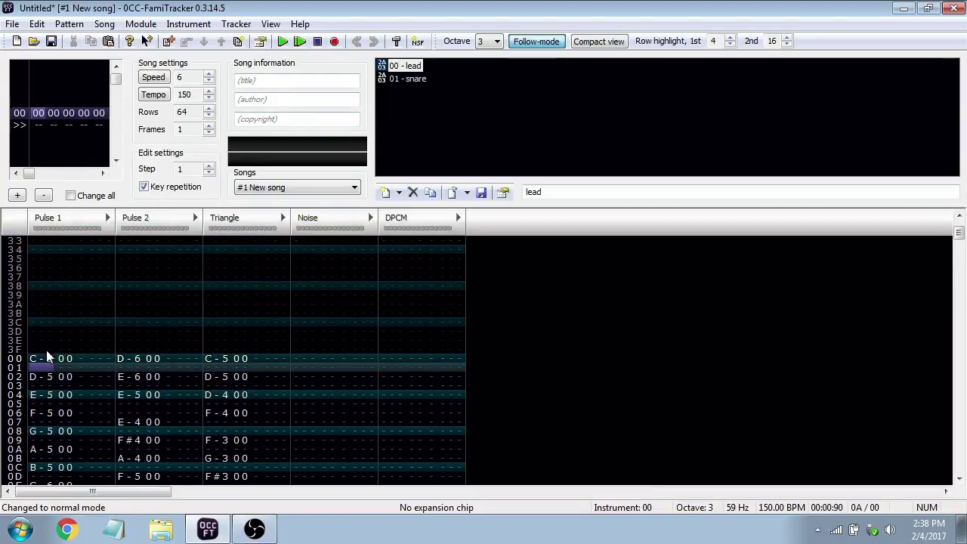
# Place the cursor on row 00 of the Noise channel and select the snare instrument
pyautogui.click(79, 359)
pyautogui.click(305, 368)
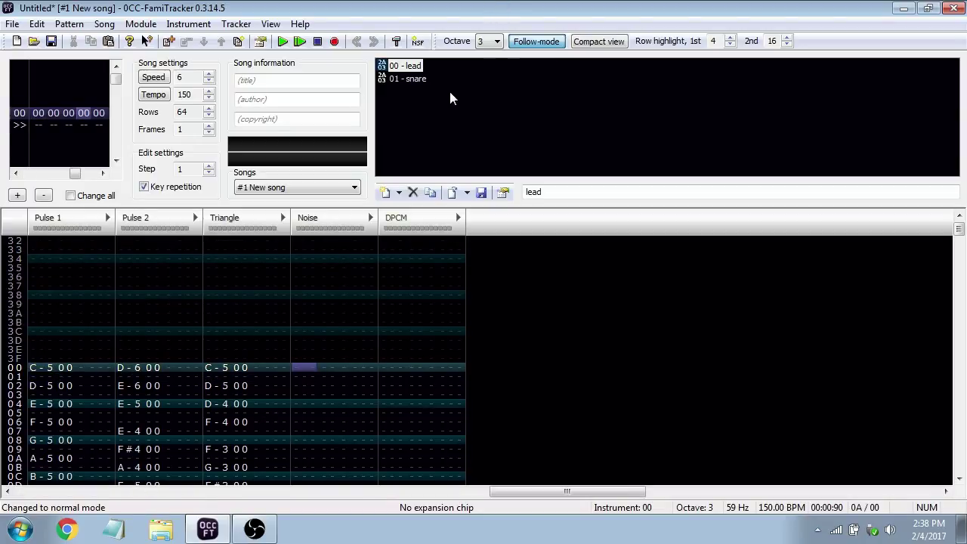
pyautogui.click(408, 78)
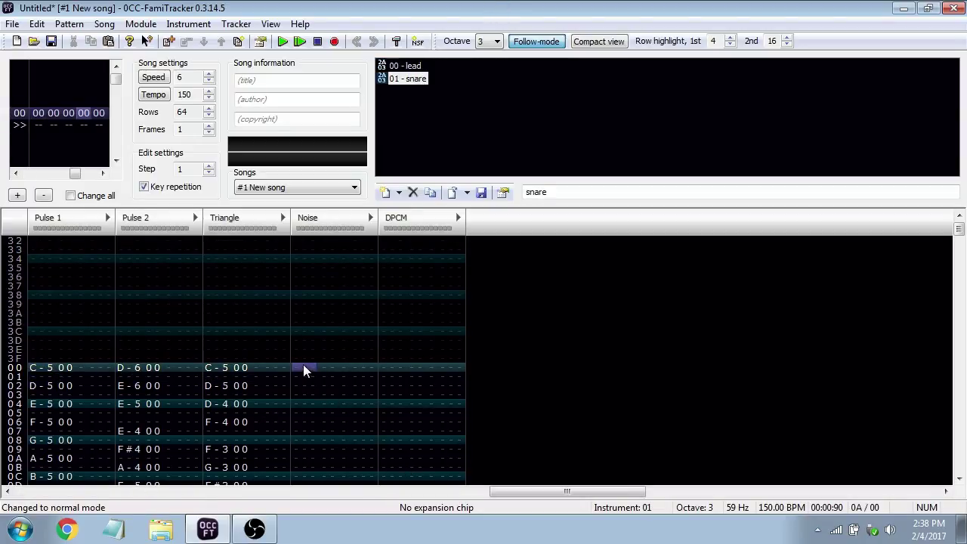
# Select Triangle rows 00 to 10 and replace the instrument of their notes with snare (01)
pyautogui.scroll(-2, 280, 386)
pyautogui.moveTo(278, 438); pyautogui.dragTo(219, 296)
pyautogui.press('space')
pyautogui.rightClick(227, 360)
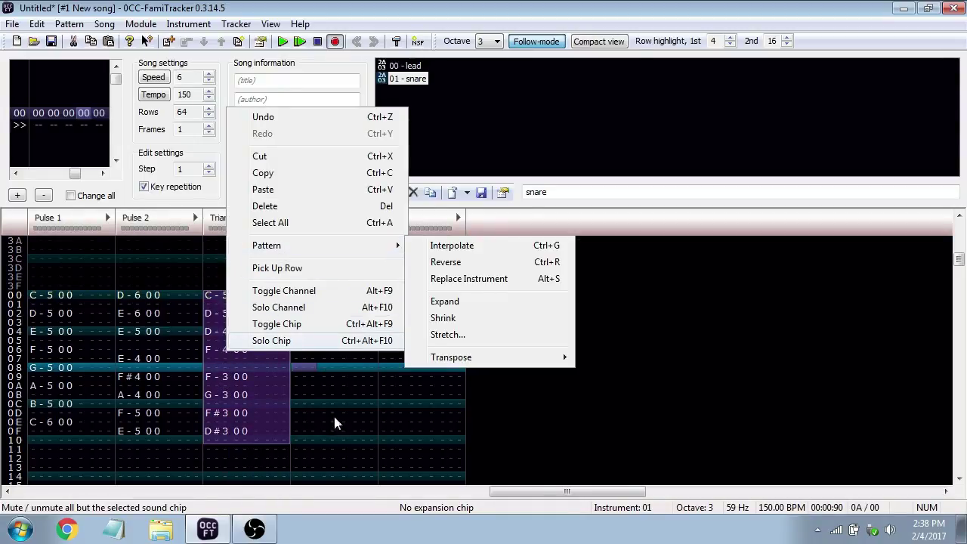
pyautogui.moveTo(310, 245)
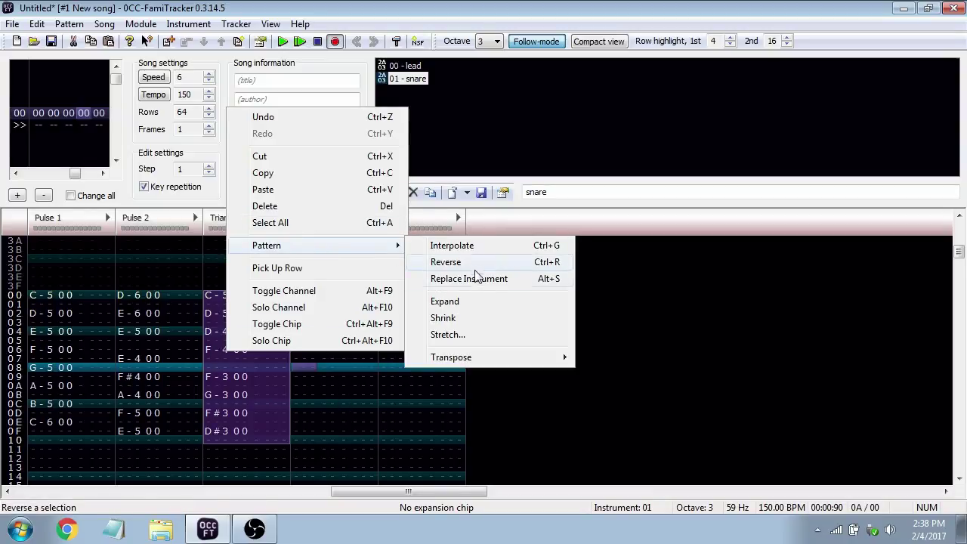
pyautogui.click(438, 111)
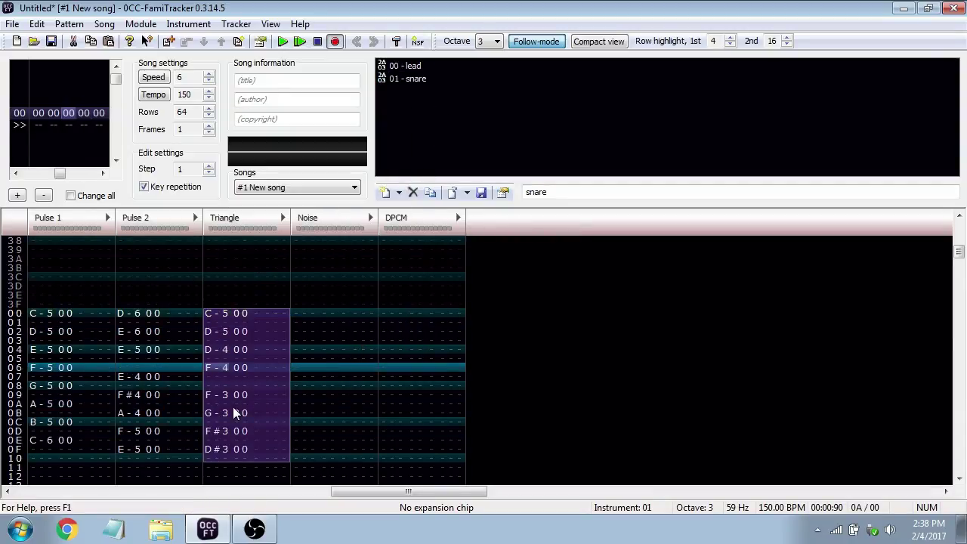
pyautogui.click(412, 83)
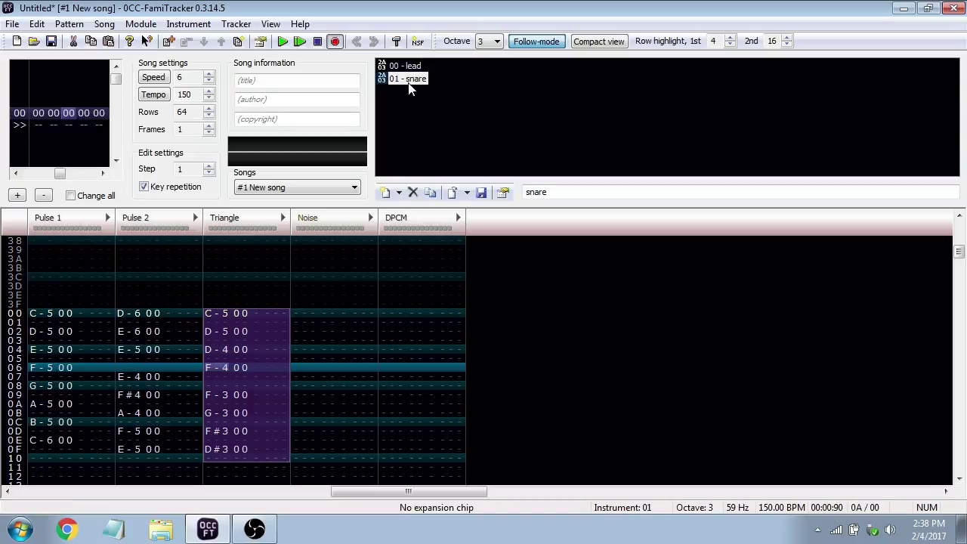
pyautogui.rightClick(232, 373)
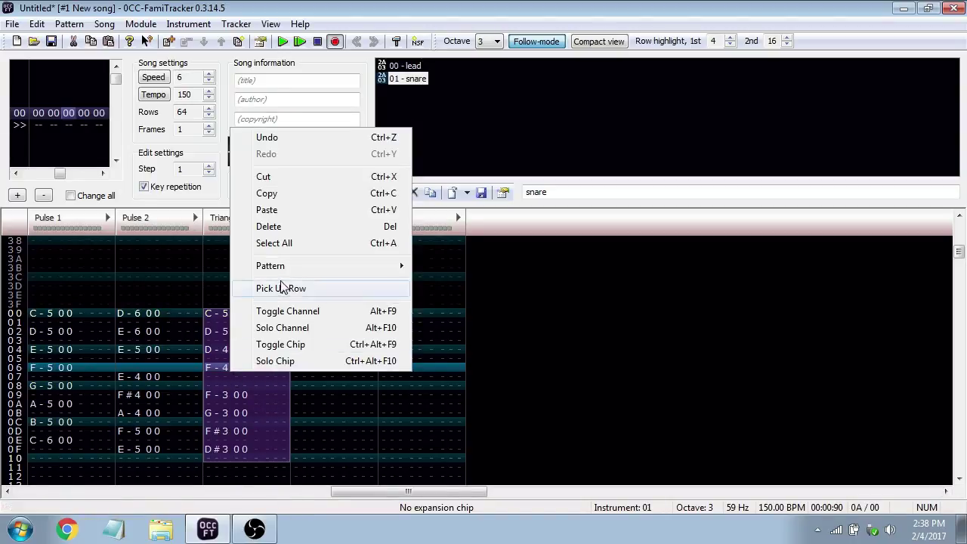
pyautogui.moveTo(272, 265)
pyautogui.click(501, 299)
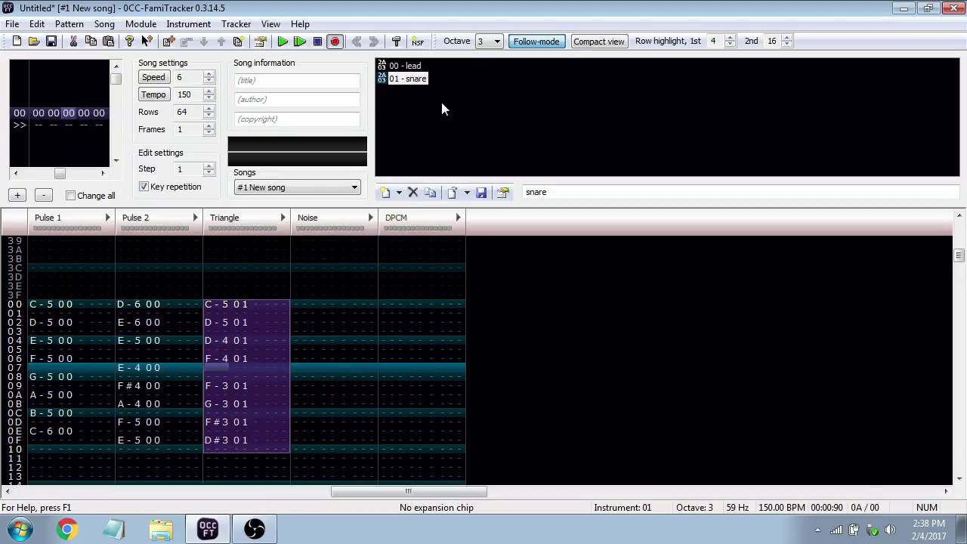
# Select the lead instrument, undo the snare replacement on the Triangle notes, and leave edit mode
pyautogui.click(402, 66)
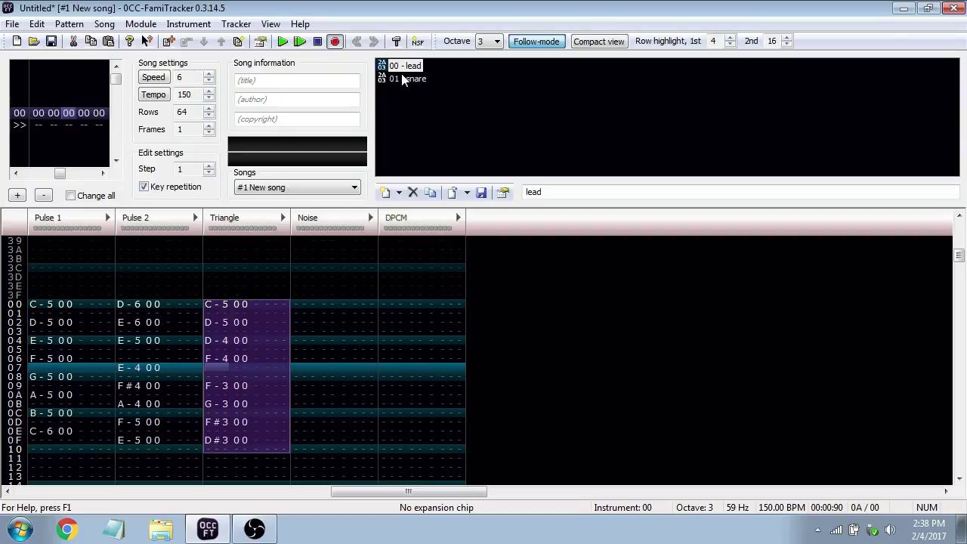
pyautogui.hotkey('ctrl', 'z')
pyautogui.press('space')
# Return the cursor to row 00 of Noise in edit mode and choose the snare instrument for the channel
pyautogui.click(300, 306)
pyautogui.press('space')
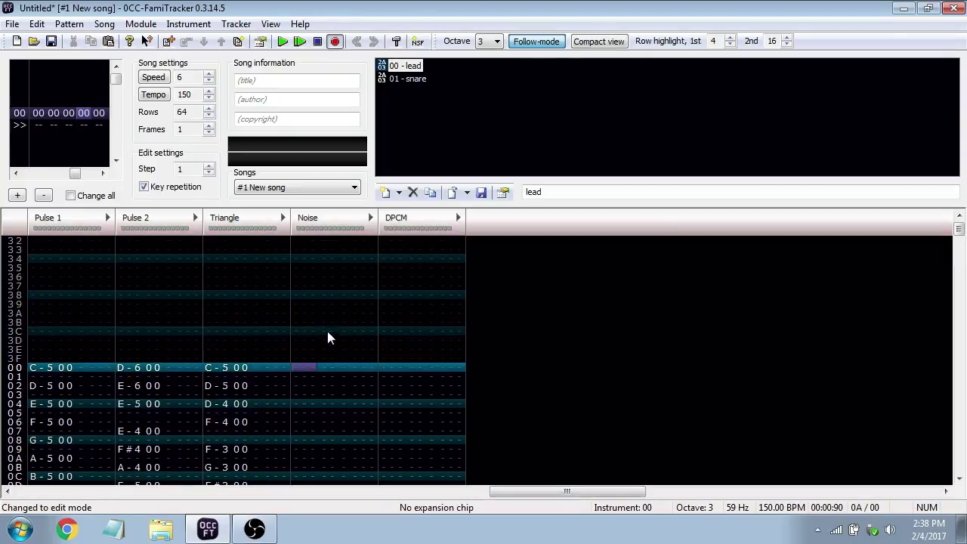
pyautogui.click(415, 80)
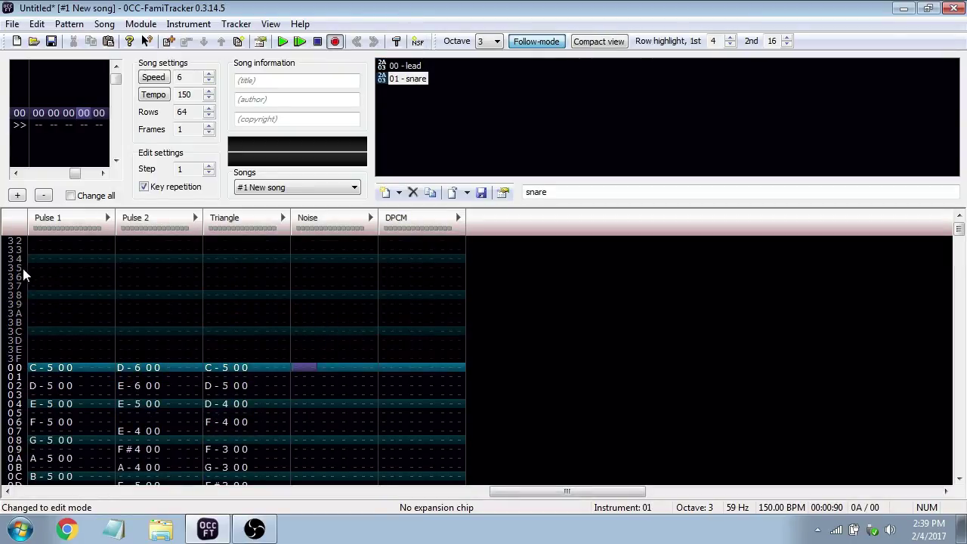
pyautogui.click(406, 67)
pyautogui.click(407, 79)
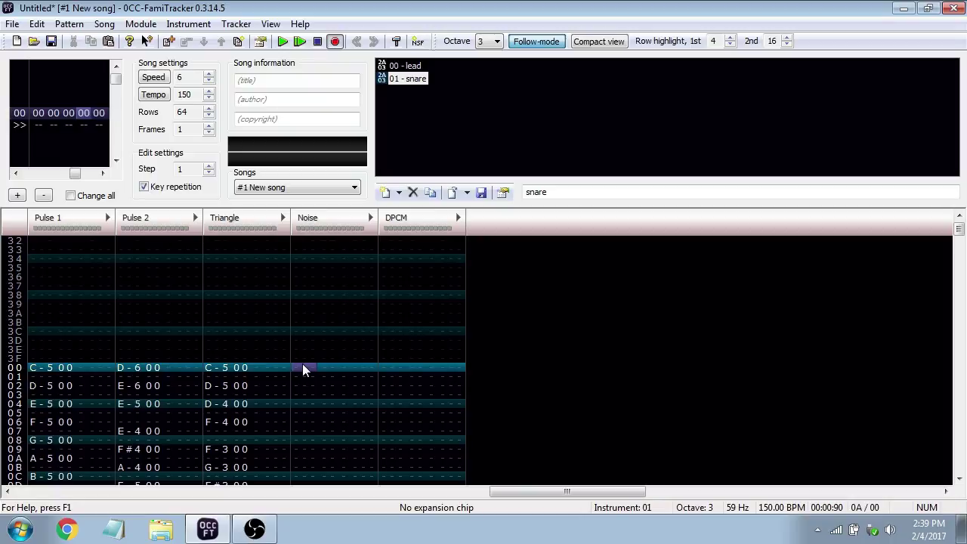
# Enter snare notes 8-#, 4-#, 2-#, B-# and D-# in Noise on rows 00, 02, 04, 06 and 08
pyautogui.press('space')
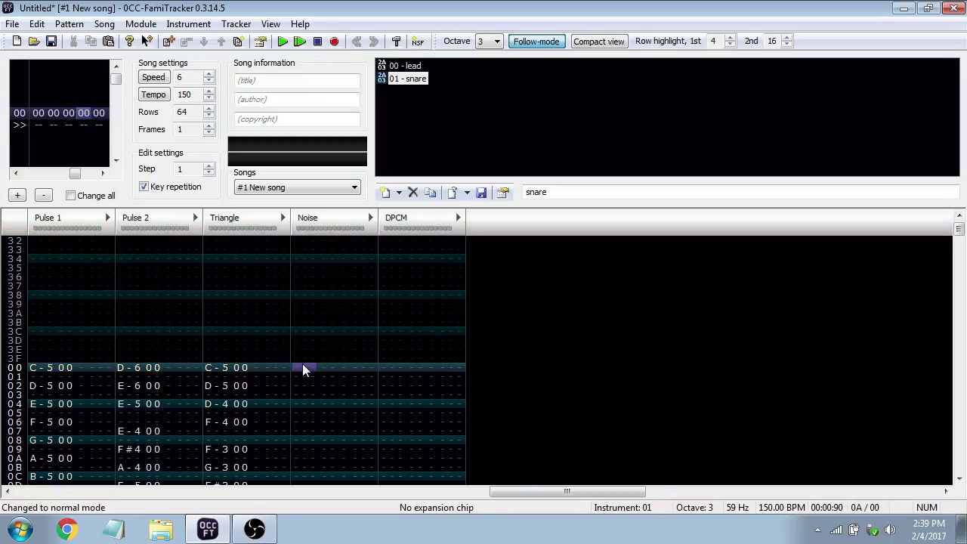
pyautogui.press('space')
pyautogui.press('c')
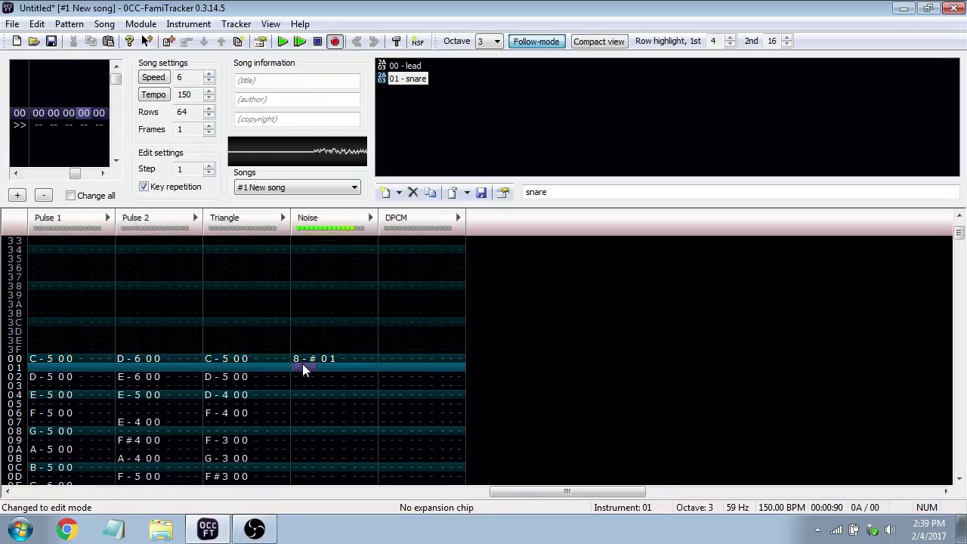
pyautogui.press('Down')
pyautogui.press('z')
pyautogui.press('Down')
pyautogui.press('w')
pyautogui.press('Down')
pyautogui.press('b')
pyautogui.press('Down')
pyautogui.press('n')
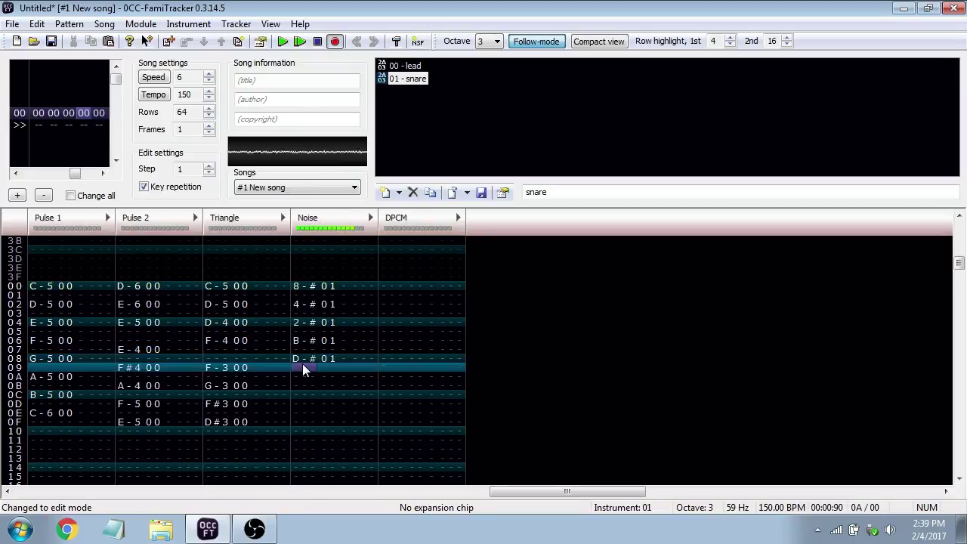
# Continue Noise with F-#, 9-#, 9-#, 4-#, 6-# and 2-# on every second row from 0A to 14, and leave edit mode
pyautogui.press('Down')
pyautogui.press('m')
pyautogui.press('Down')
pyautogui.press('v')
pyautogui.press('Down')
pyautogui.press('v')
pyautogui.press('Down')
pyautogui.press('z')
pyautogui.press('Down')
pyautogui.press('x')
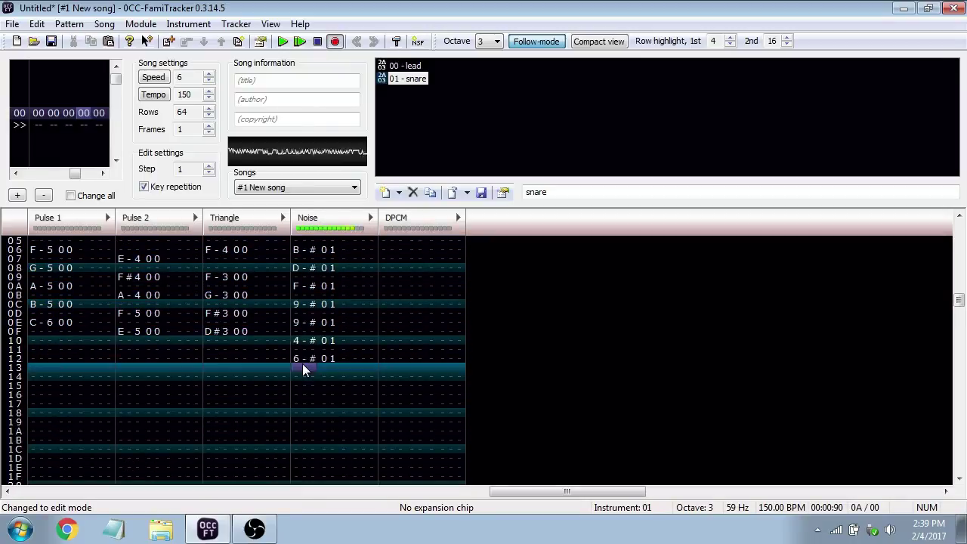
pyautogui.press('Down')
pyautogui.press('w')
pyautogui.press('space')
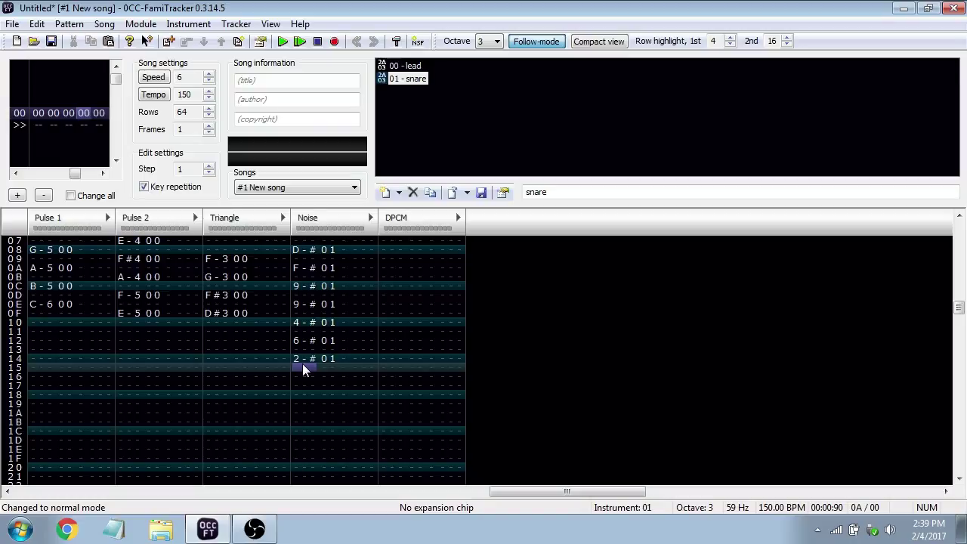
# Move the cursor back up to row 02 of Noise, play the pattern with all four channels, and stop playback
pyautogui.press('Up')
pyautogui.press('Up')
pyautogui.press('Up')
pyautogui.press('Up')
pyautogui.press('Up')
pyautogui.press('Up')
pyautogui.press('Up')
pyautogui.press('Up')
pyautogui.press('Up')
pyautogui.press('Up')
pyautogui.press('Up')
pyautogui.press('Up')
pyautogui.press('Up')
pyautogui.press('Up')
pyautogui.press('Up')
pyautogui.press('Up')
pyautogui.press('Up')
pyautogui.press('Up')
pyautogui.press('Up')
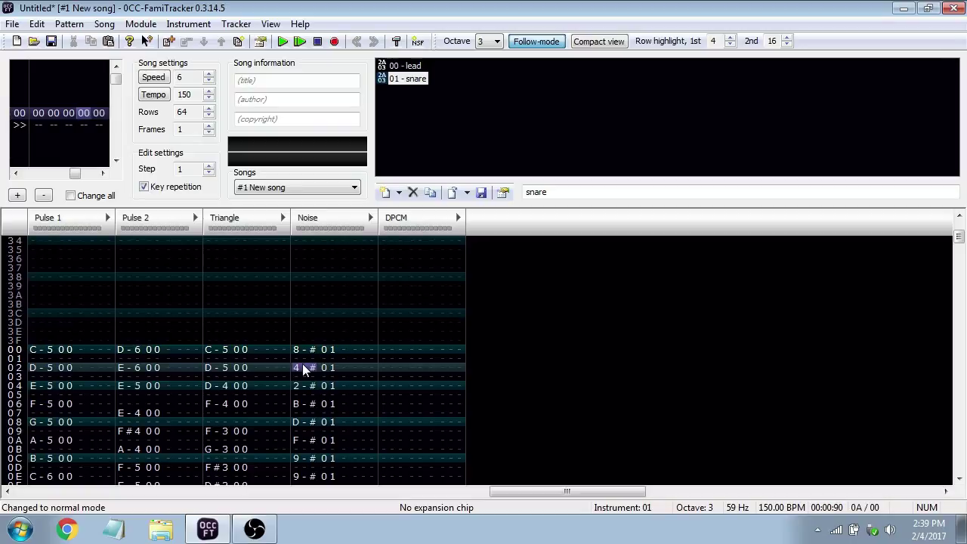
pyautogui.press('Return')
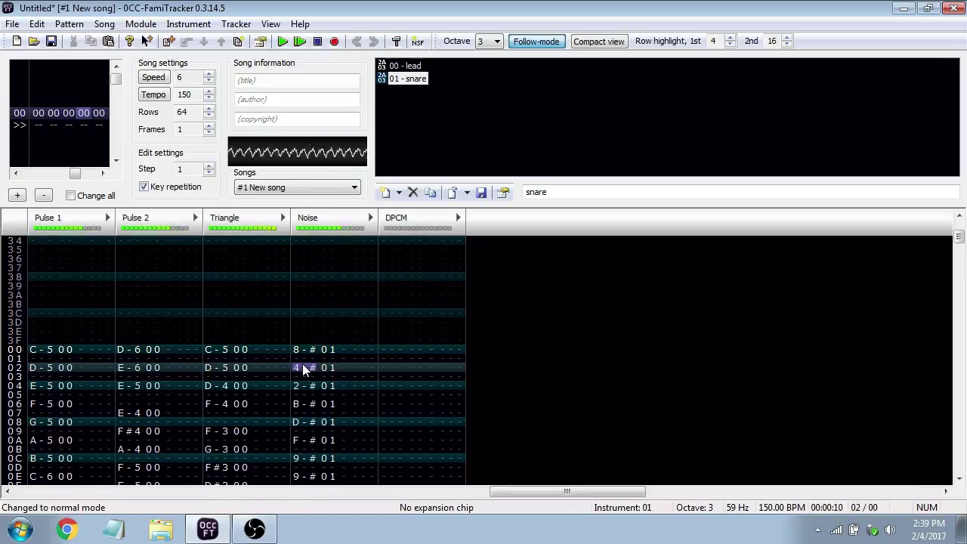
pyautogui.press('Return')
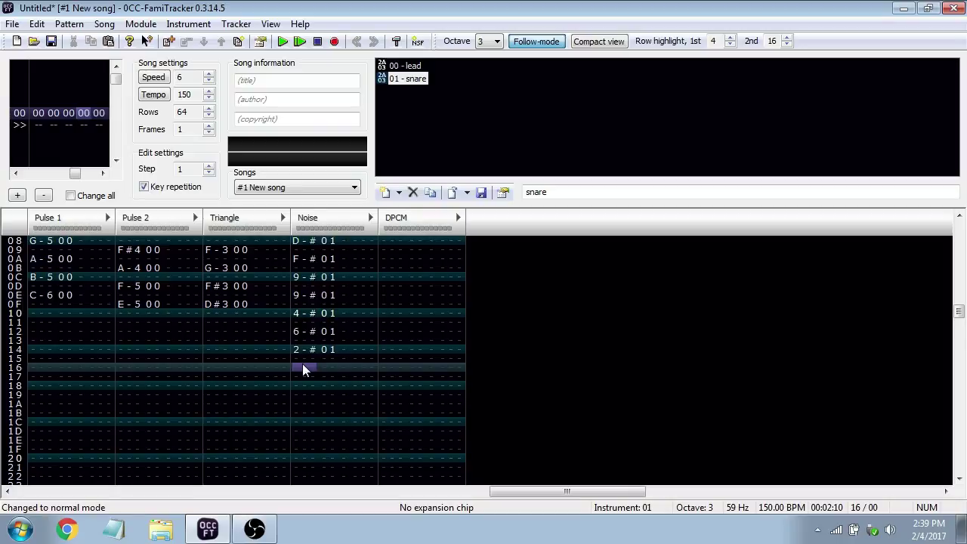
# On row 00 of Pulse 1, enter volume 6 and effect P80 beside the C-5 note, and leave edit mode
pyautogui.scroll(4, 302, 367)
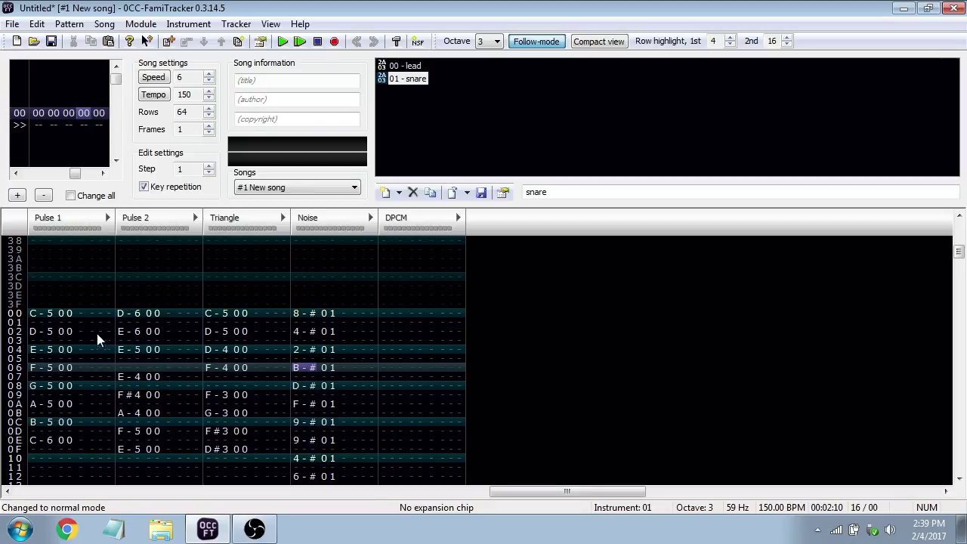
pyautogui.click(43, 315)
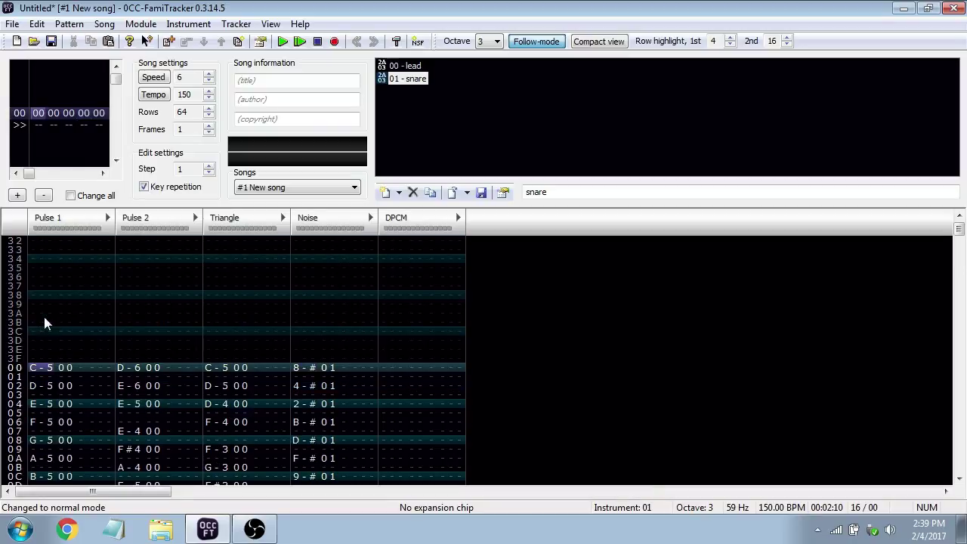
pyautogui.click(80, 369)
pyautogui.click(37, 367)
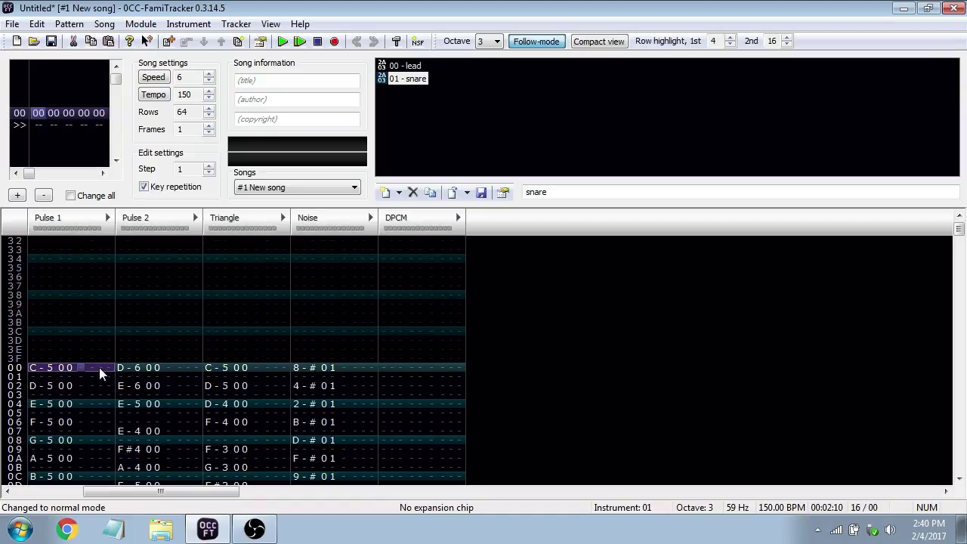
pyautogui.click(80, 361)
pyautogui.press('Down')
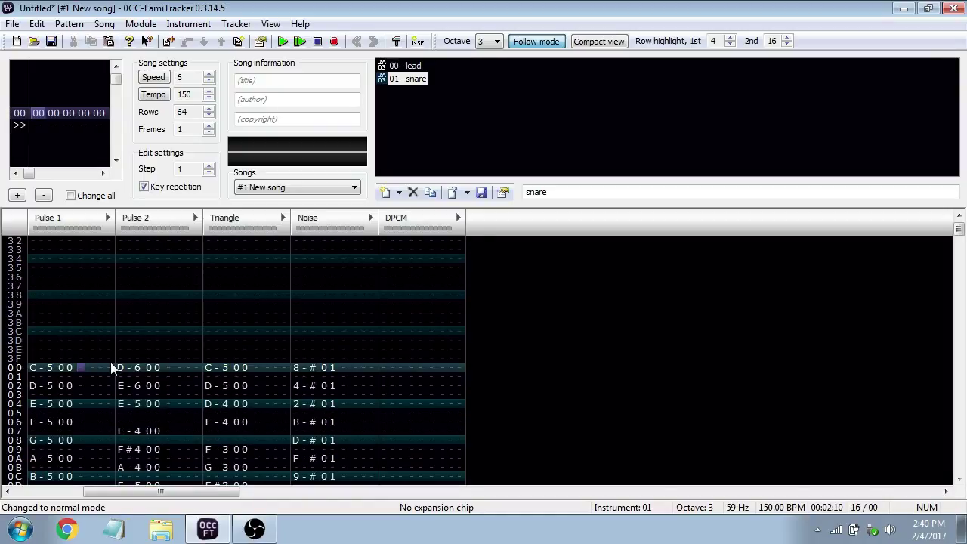
pyautogui.press('space')
pyautogui.write('6')
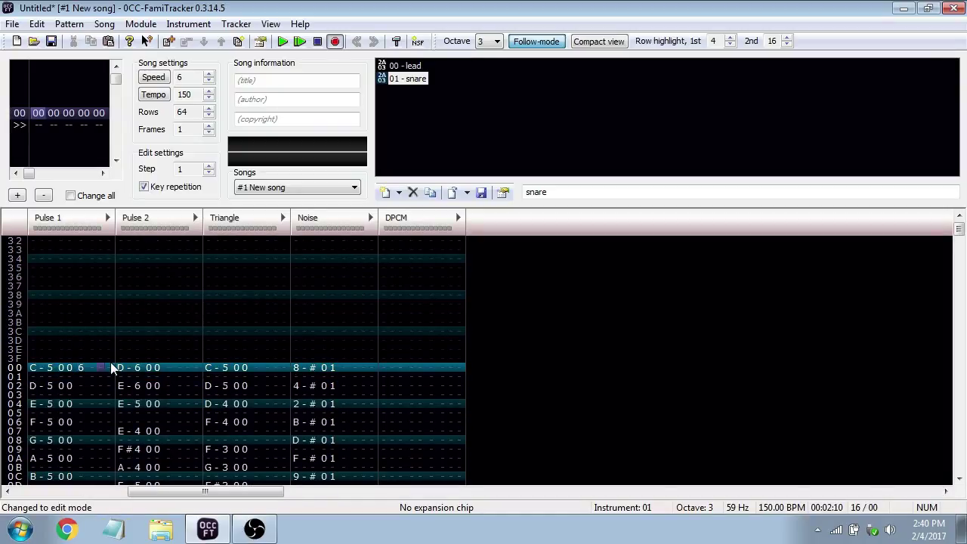
pyautogui.press('Right')
pyautogui.write('p80')
pyautogui.press('space')
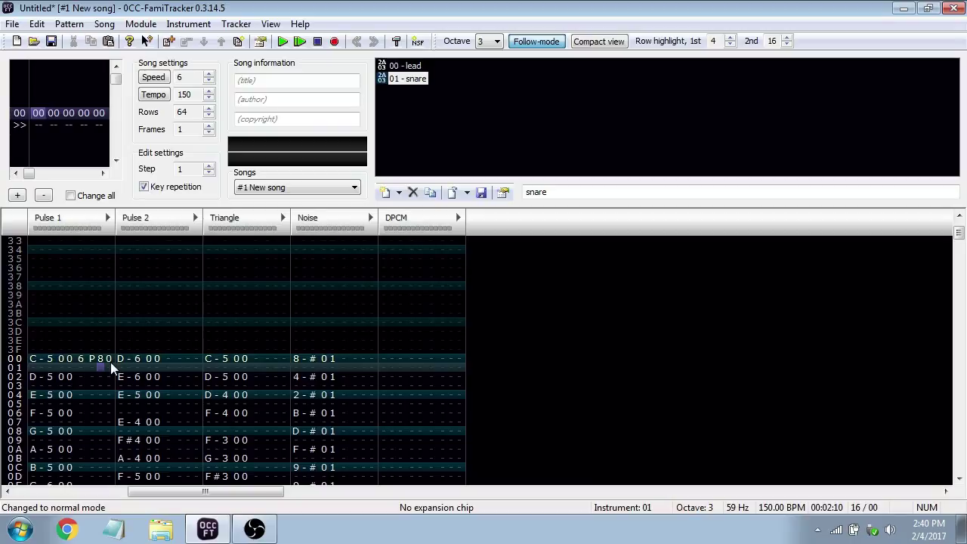
# Place the cursor on the row 00 note of Pulse 1 and switch through several octaves, ending on octave 4
pyautogui.click(47, 358)
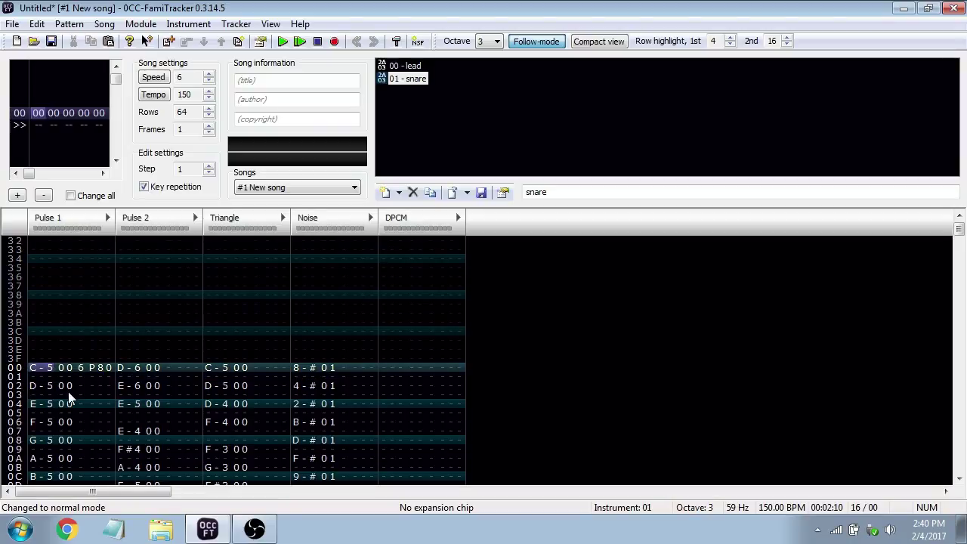
pyautogui.scroll(-3, 68, 391)
pyautogui.scroll(1, 68, 391)
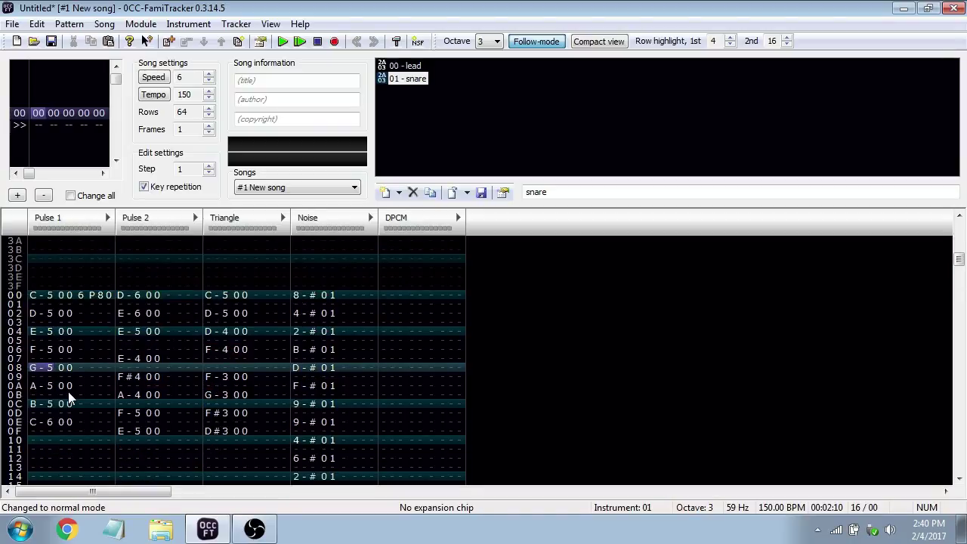
pyautogui.click(37, 296)
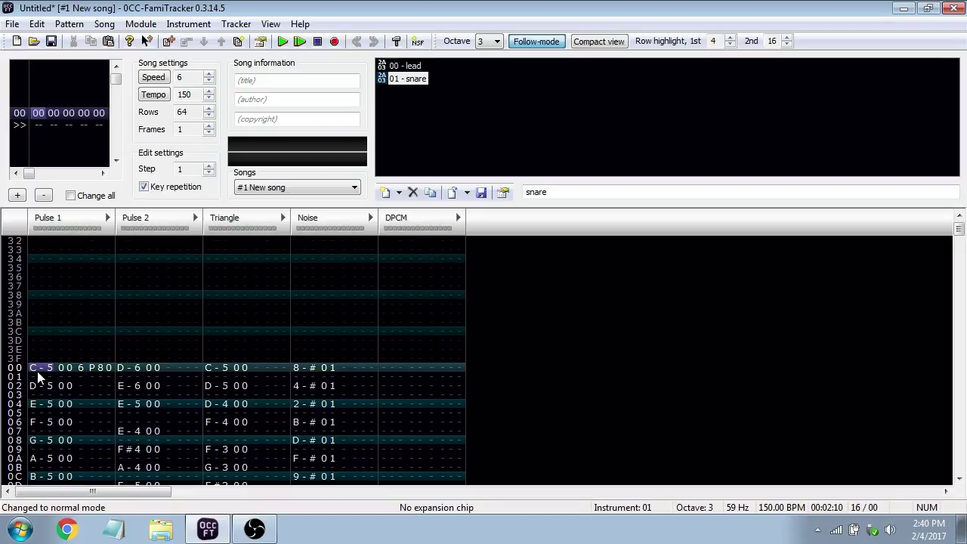
pyautogui.press('F3')
pyautogui.press('F4')
pyautogui.press('F7')
pyautogui.press('F9')
pyautogui.press('F6')
pyautogui.press('F4')
pyautogui.press('F3')
pyautogui.press('F6')
# Place the cursor on the row 00 volume of Pulse 1 and open the lead instrument in the instrument editor
pyautogui.click(407, 66)
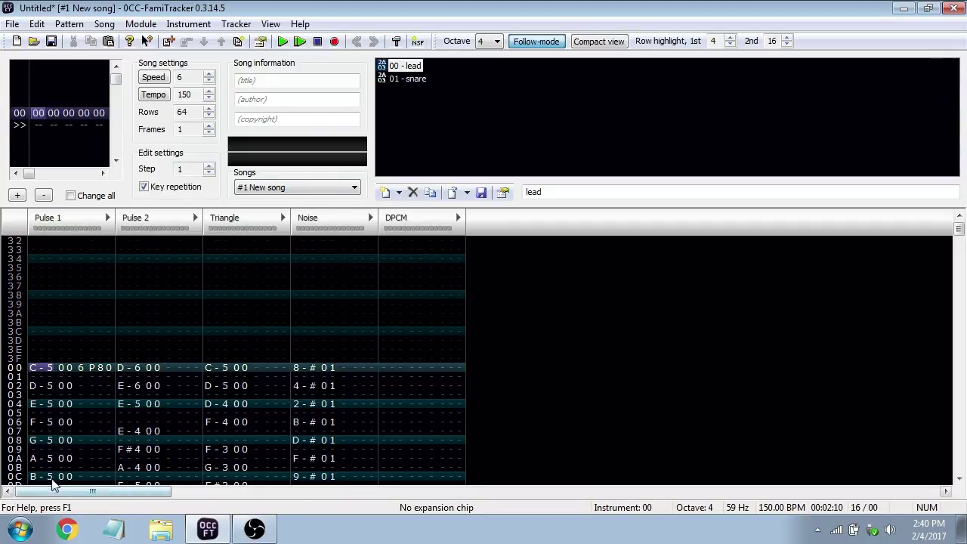
pyautogui.click(81, 367)
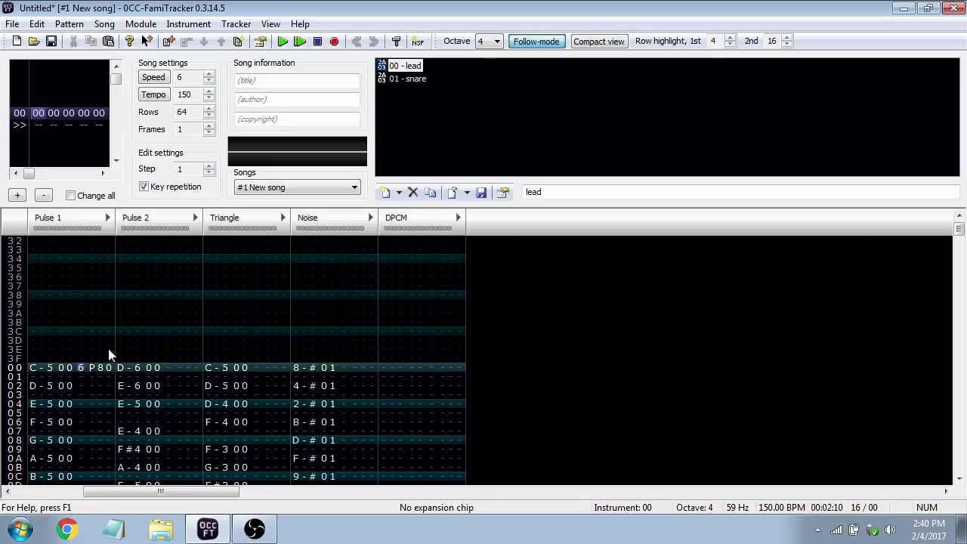
pyautogui.doubleClick(417, 66)
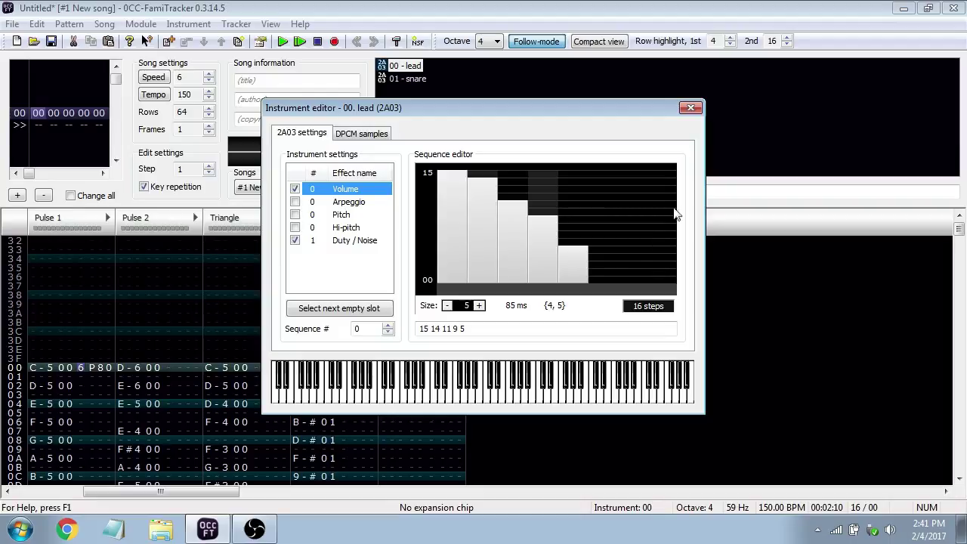
# Close the instrument editor, set the row 00 volume of Pulse 1 to D, and return the cursor to that cell
pyautogui.click(690, 107)
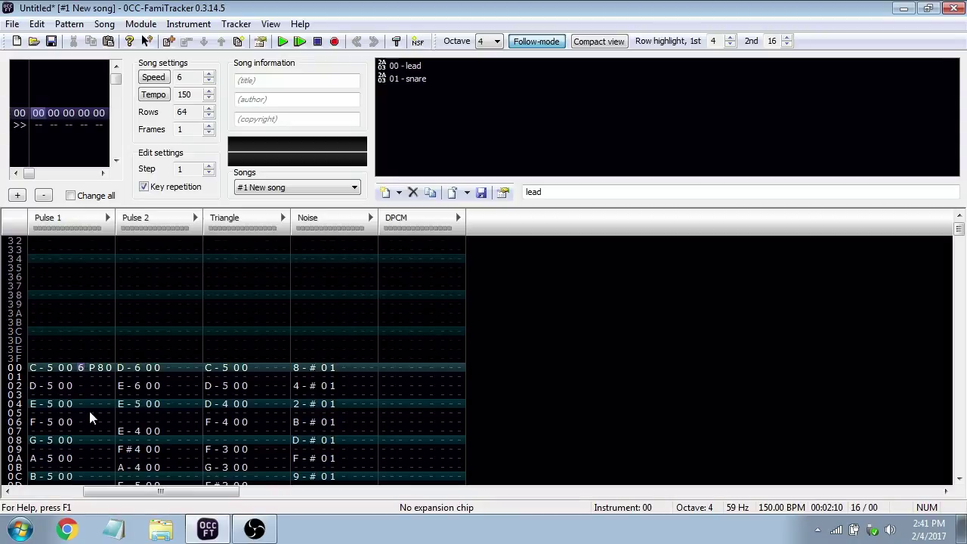
pyautogui.press('space')
pyautogui.press('space')
pyautogui.press('space')
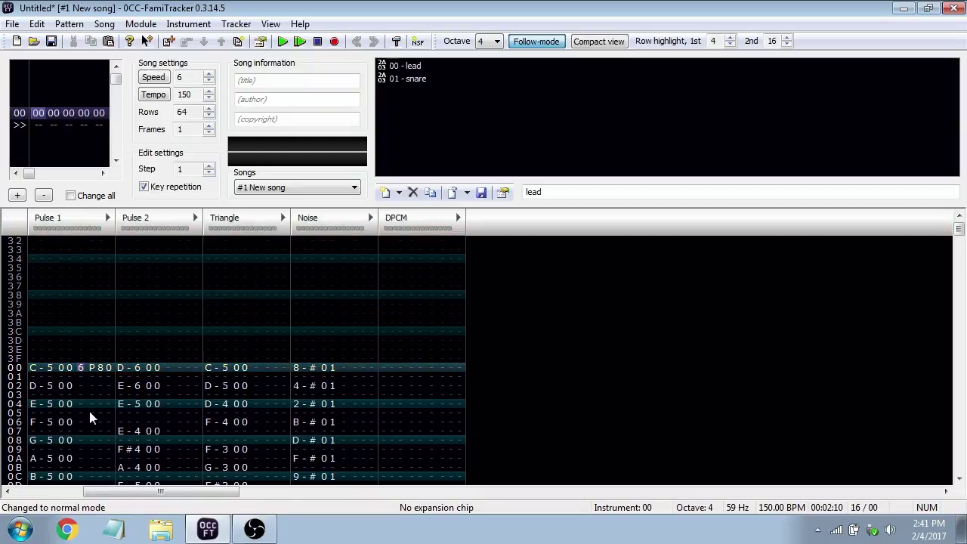
pyautogui.press('space')
pyautogui.press('d')
pyautogui.press('Down')
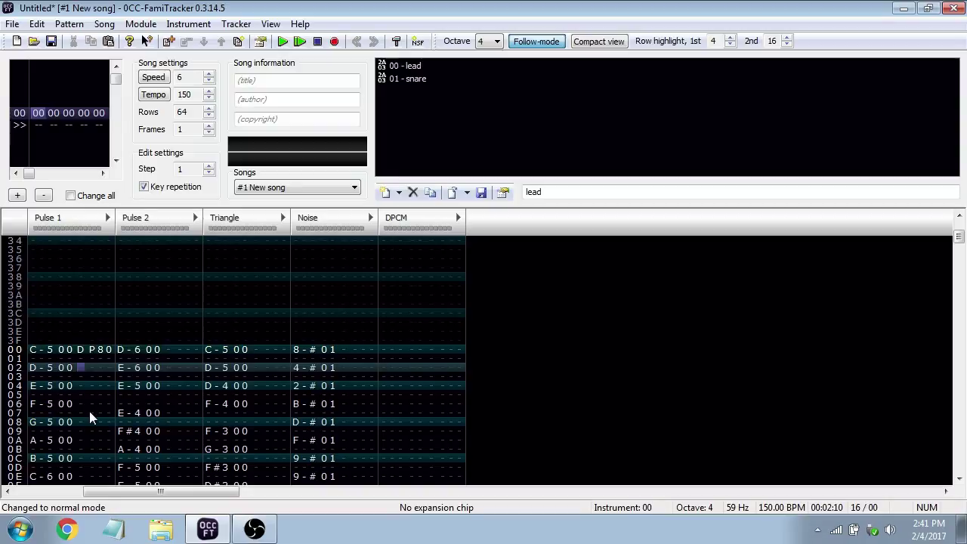
pyautogui.press('Up')
pyautogui.press('Up')
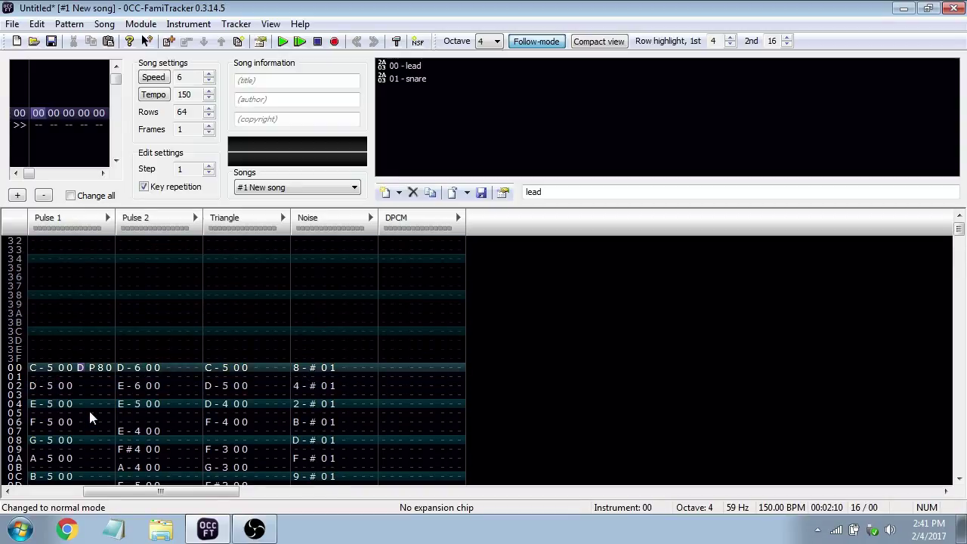
# In Pulse 1, enter volumes C, B, A and 9 on rows 02, 04, 06 and 08
pyautogui.press('Down')
pyautogui.press('Down')
pyautogui.press('space')
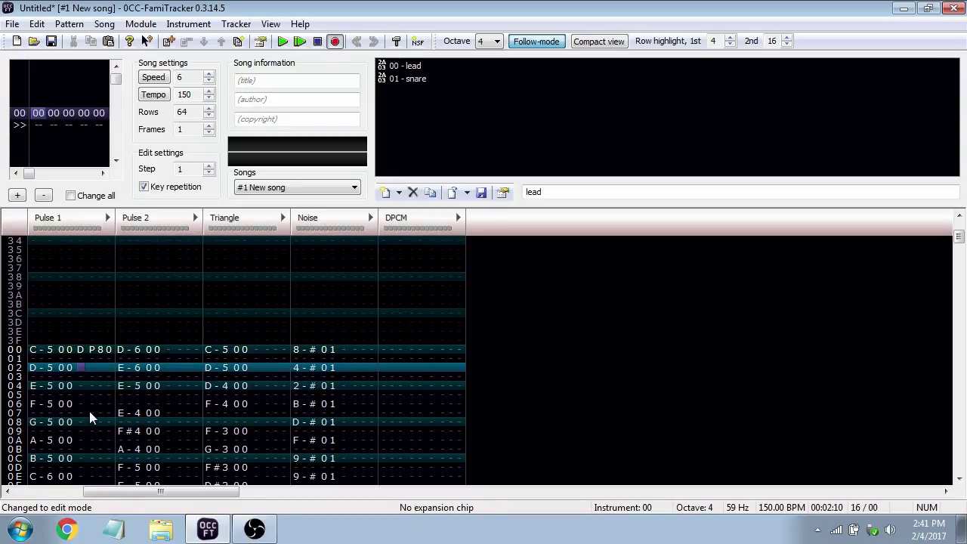
pyautogui.write('c')
pyautogui.press('Down')
pyautogui.write('b')
pyautogui.press('Down')
pyautogui.write('a')
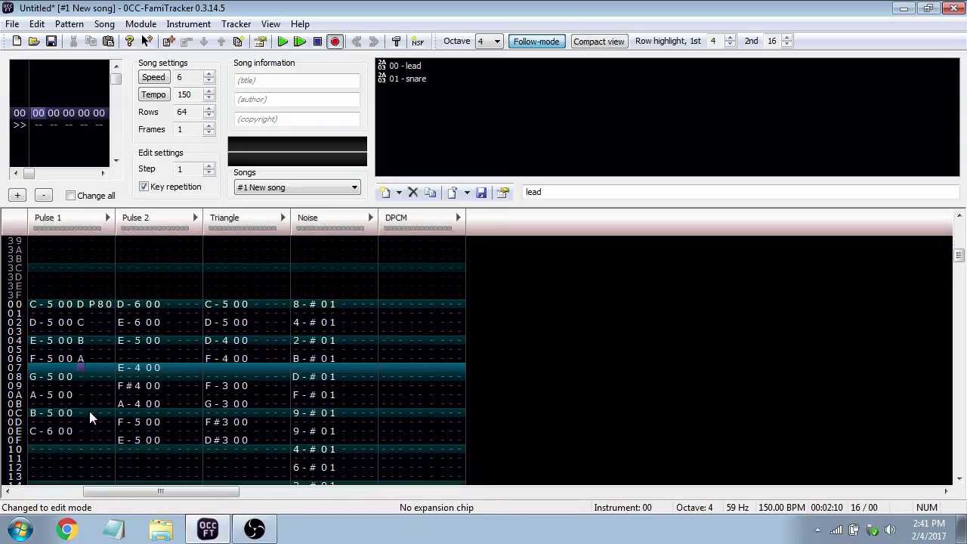
pyautogui.press('Down')
pyautogui.write('9')
pyautogui.press('Down')
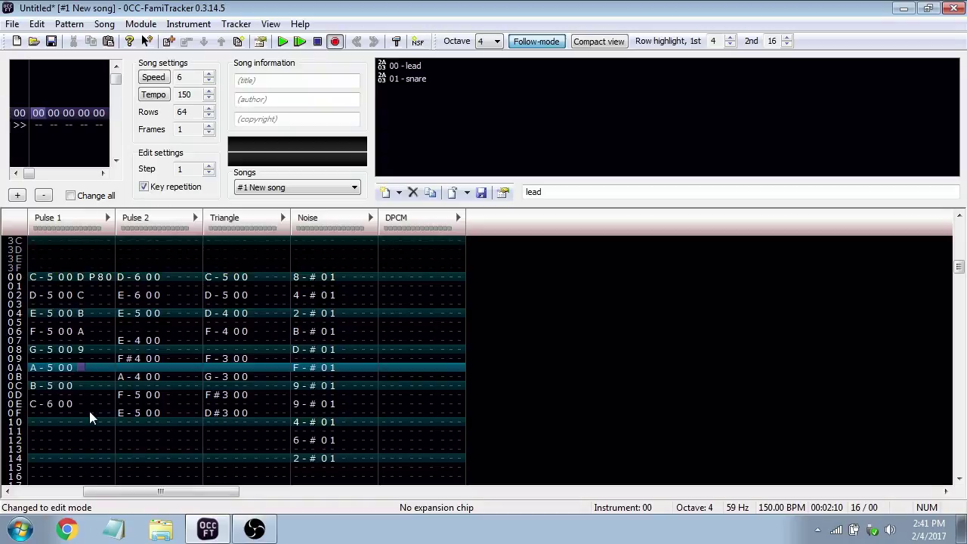
# Enter volumes 7, 5, 4 and 2 on rows 0A, 0C, 0E and 10 of Pulse 1, and leave edit mode
pyautogui.write('7')
pyautogui.press('Down')
pyautogui.write('5')
pyautogui.press('Down')
pyautogui.write('4')
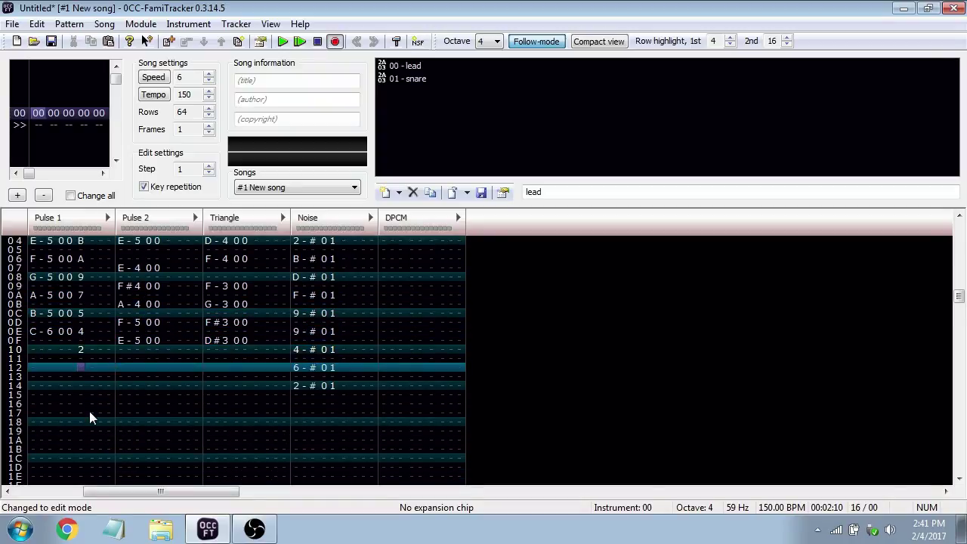
pyautogui.press('space')
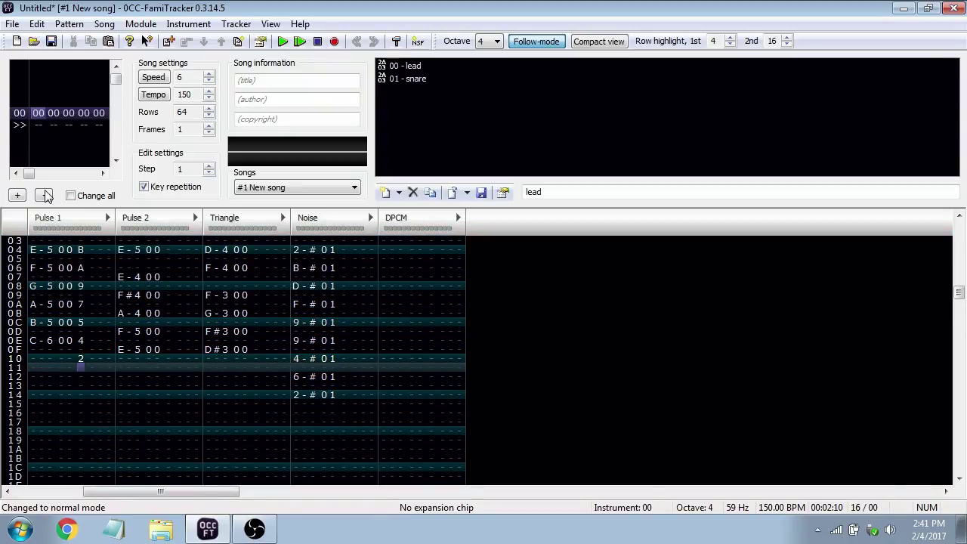
# Solo the Pulse 1 channel, play the pattern, and return to its opening rows
pyautogui.doubleClick(58, 218)
pyautogui.press('Return')
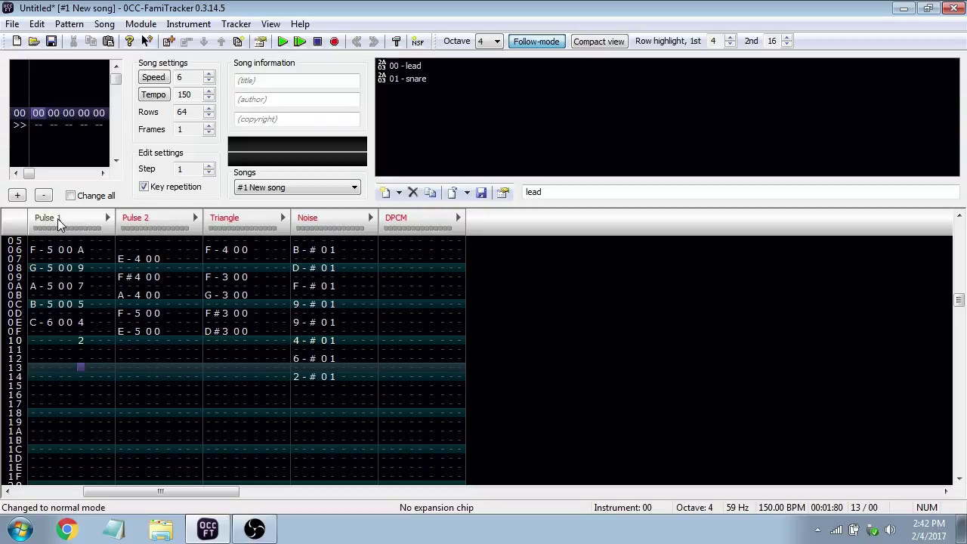
pyautogui.scroll(5, 140, 352)
pyautogui.scroll(-3, 226, 367)
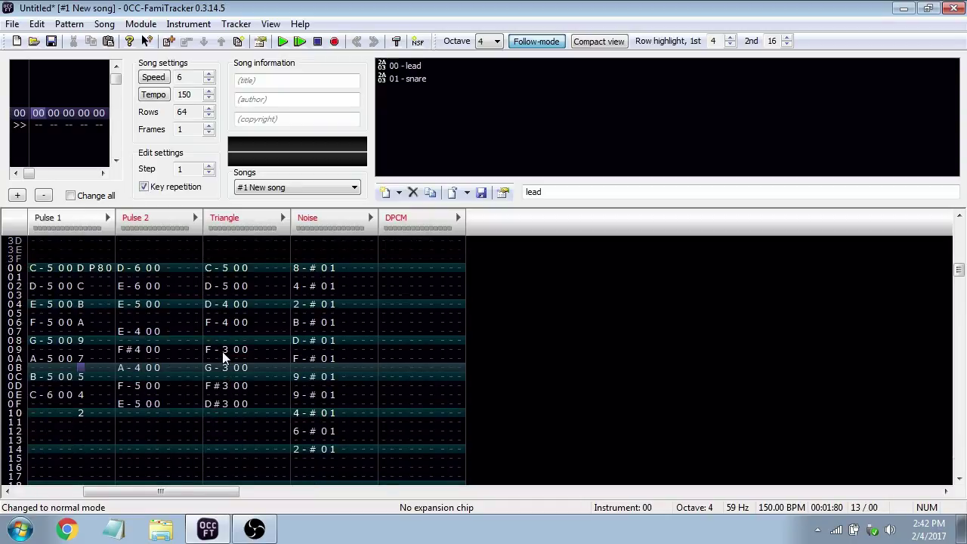
# Highlight the Triangle volume cells, the Pulse 1 volumes and the P80 effect in turn, ending on the row 00 volume of Pulse 1
pyautogui.moveTo(259, 274); pyautogui.dragTo(252, 319)
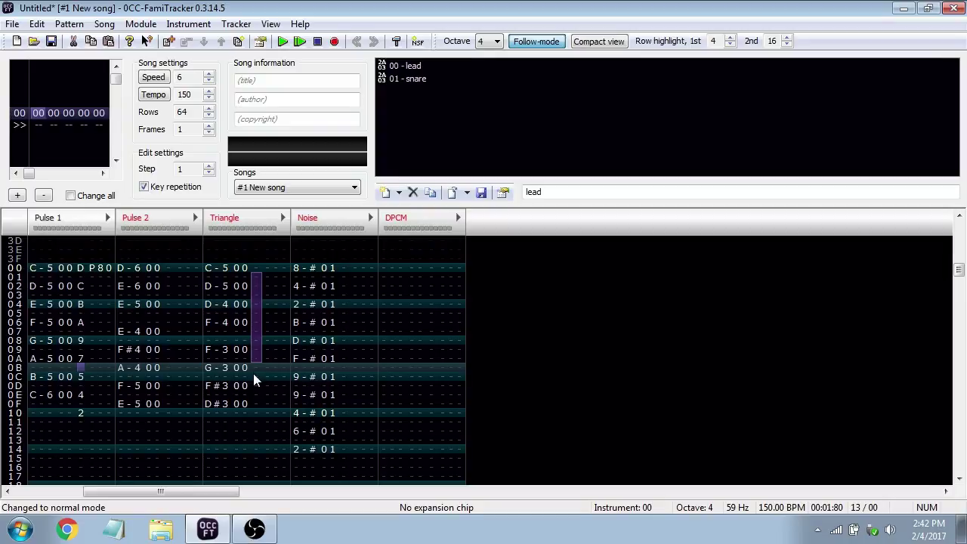
pyautogui.moveTo(83, 268); pyautogui.dragTo(82, 324)
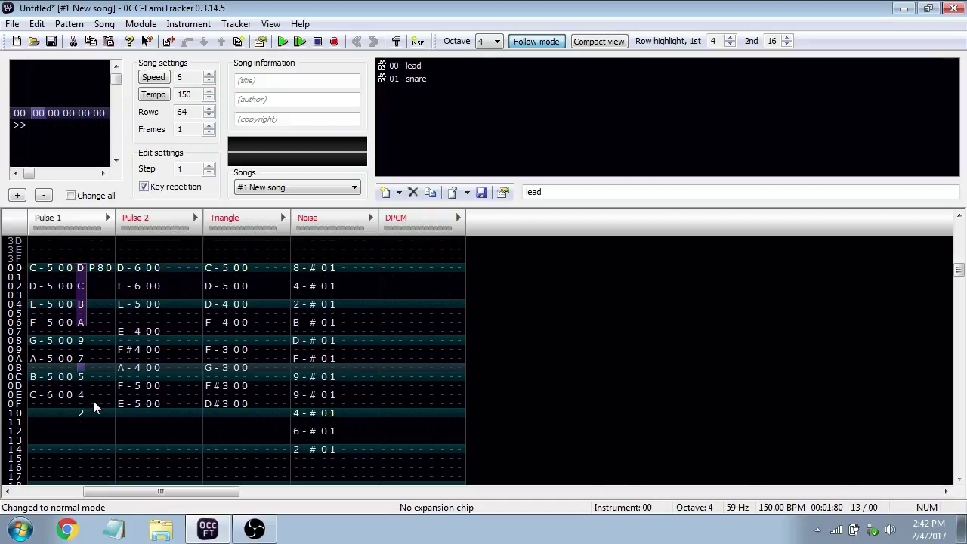
pyautogui.click(93, 271)
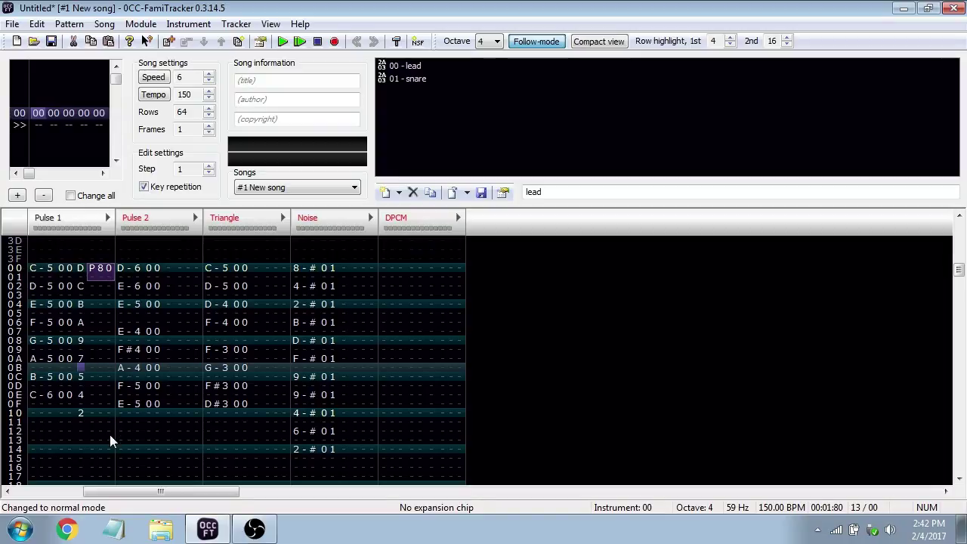
pyautogui.moveTo(109, 434); pyautogui.dragTo(82, 272)
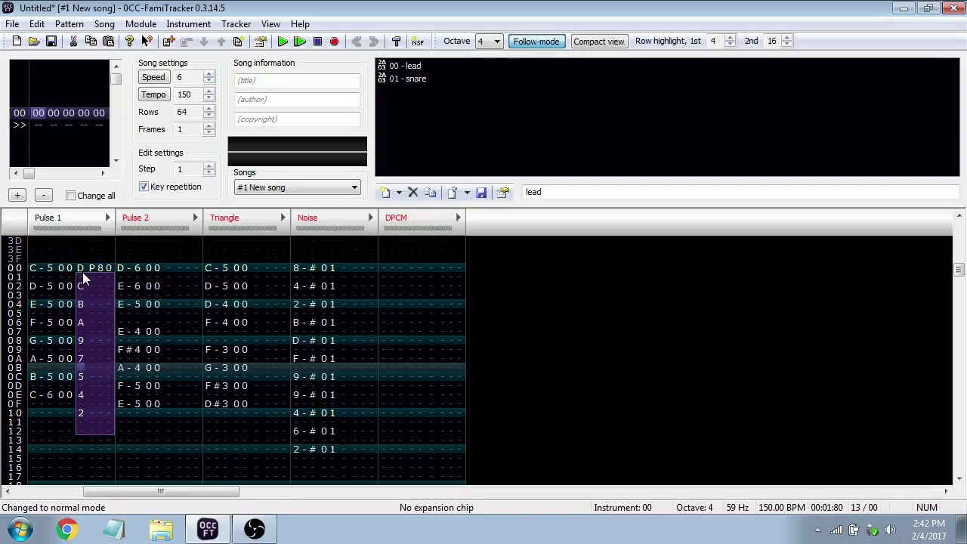
pyautogui.click(82, 271)
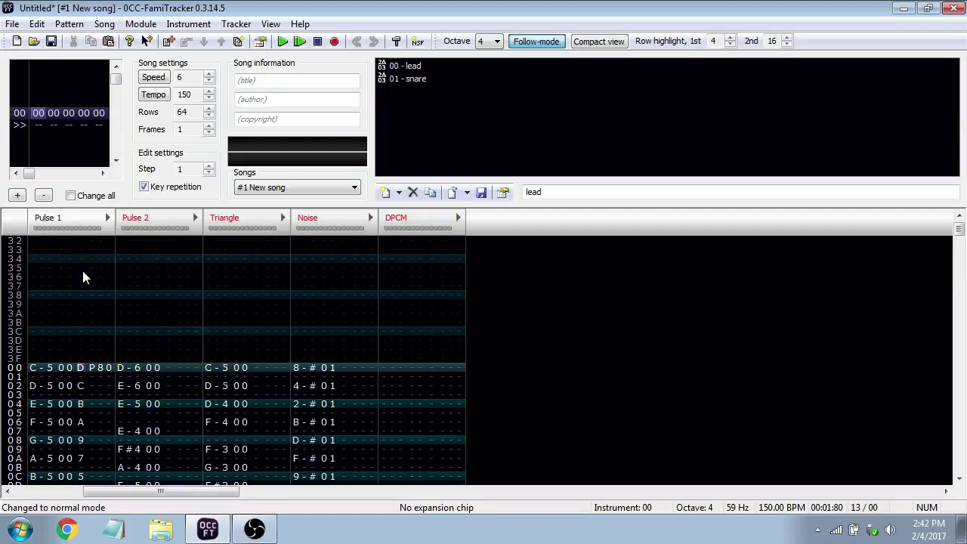
# Examine the note, instrument, volume and effect columns of Pulse 1 by placing the cursor on each on row 00
pyautogui.click(88, 377)
pyautogui.click(92, 369)
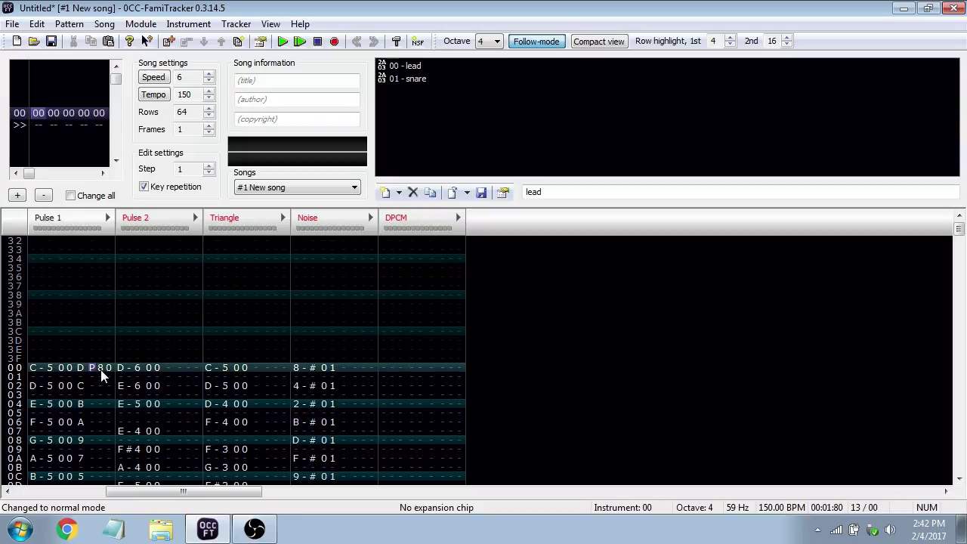
pyautogui.click(93, 403)
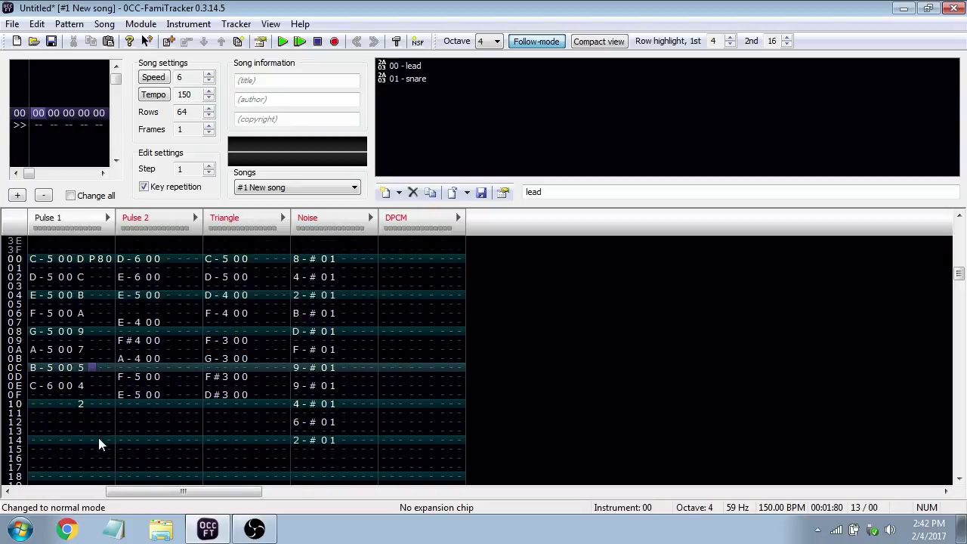
pyautogui.scroll(2, 39, 347)
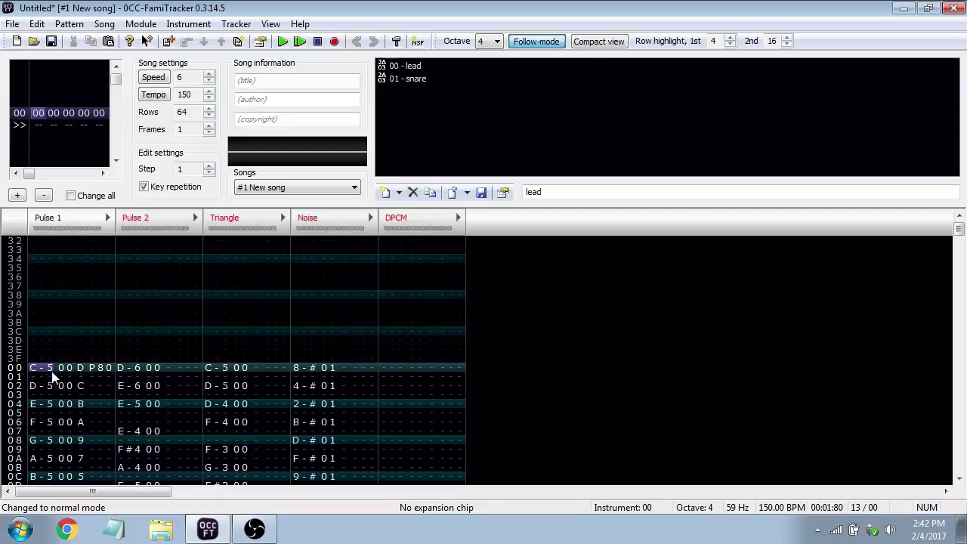
pyautogui.click(60, 369)
pyautogui.click(87, 370)
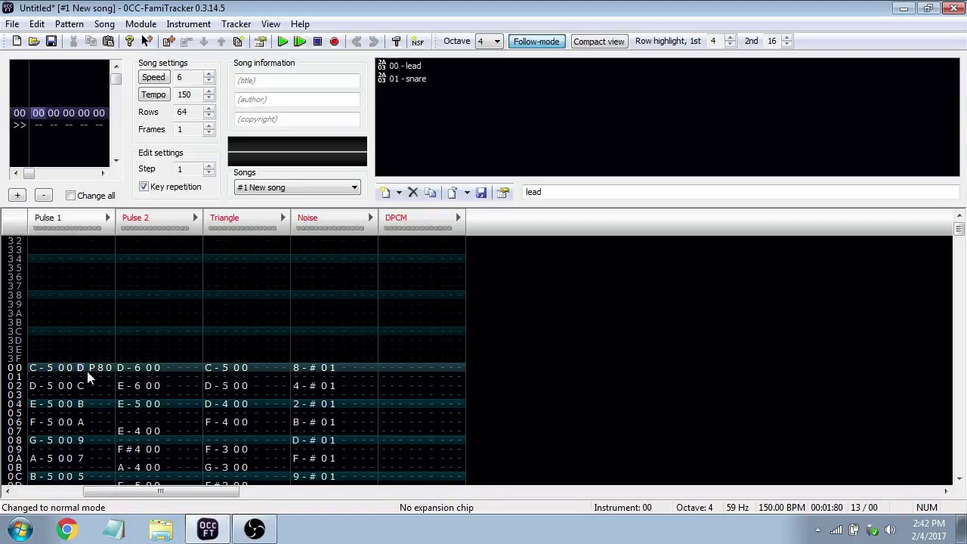
pyautogui.click(92, 369)
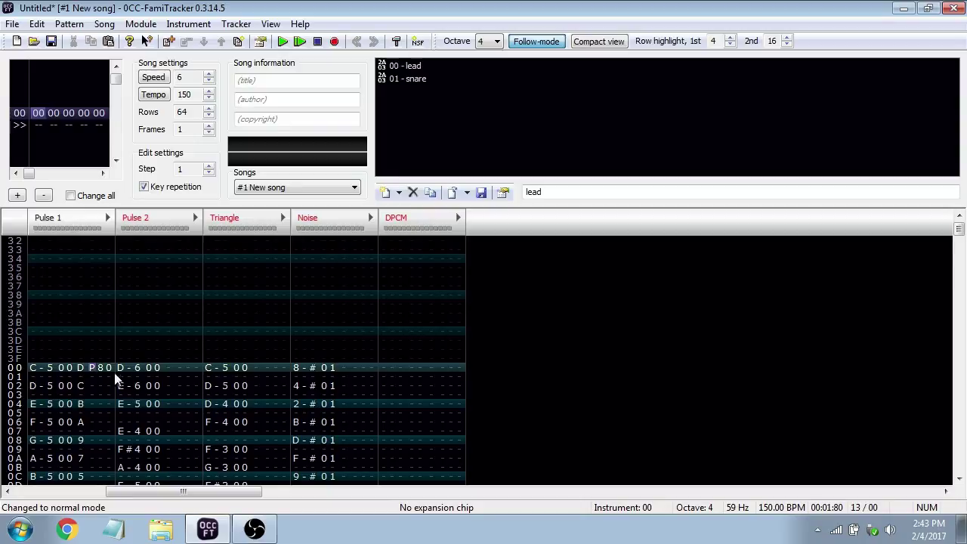
pyautogui.scroll(-3, 119, 393)
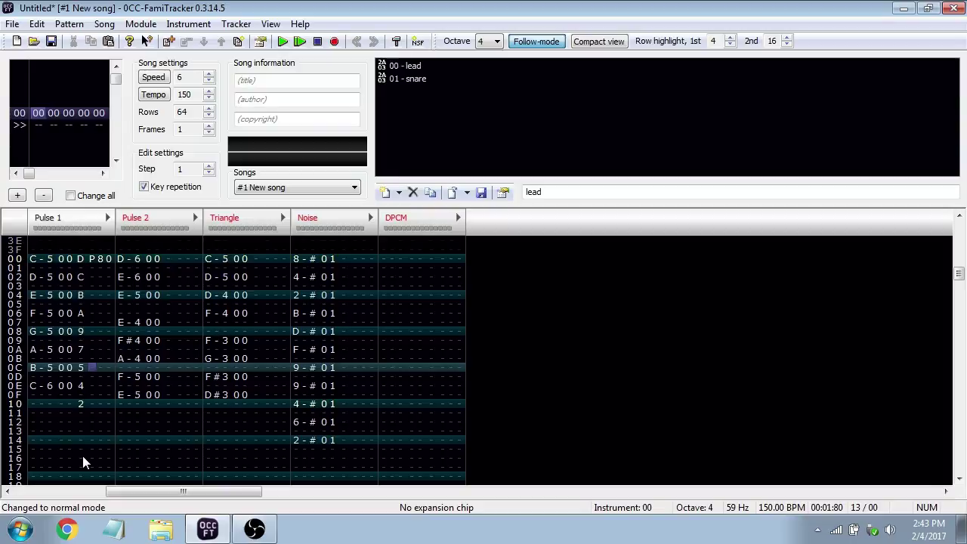
# Start a new song without saving the changes to the current one
pyautogui.click(10, 24)
pyautogui.click(15, 41)
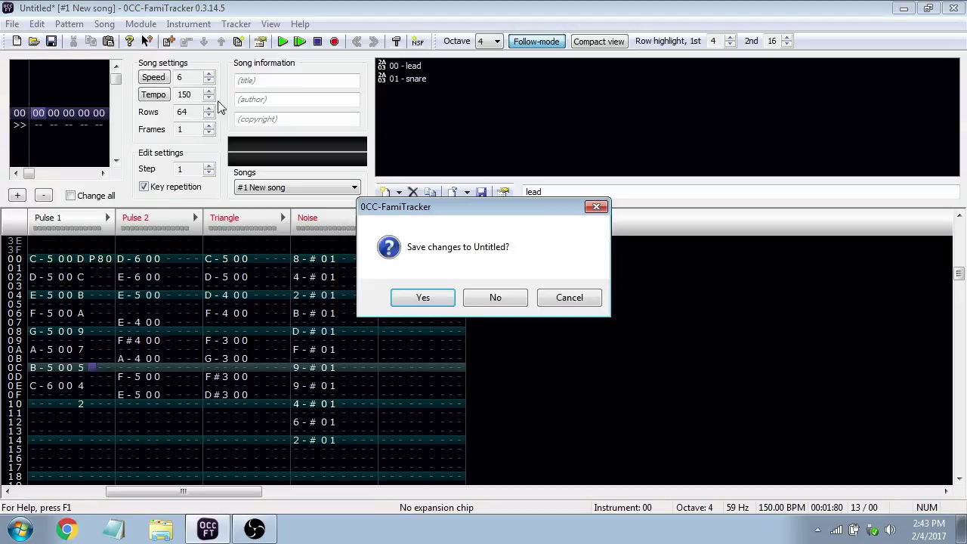
pyautogui.click(481, 296)
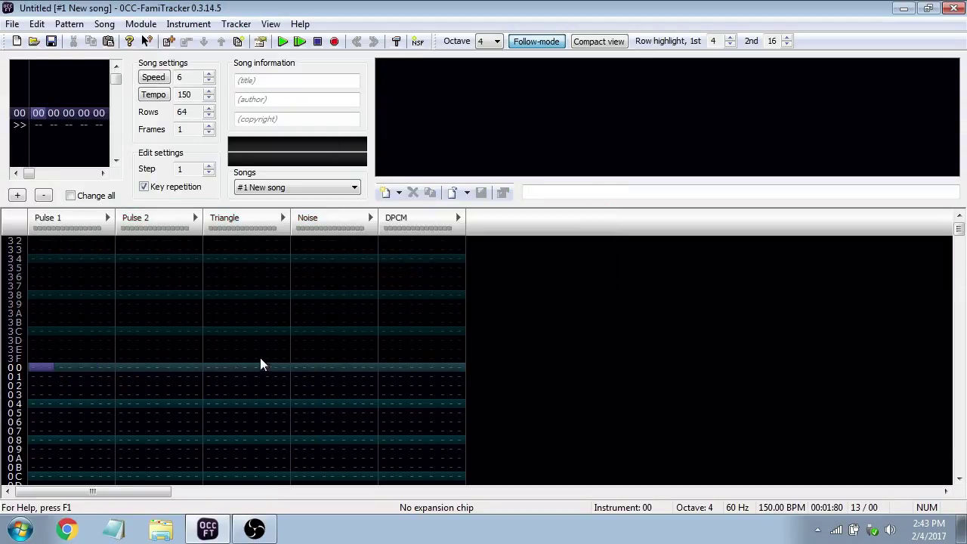
# Place the cursor on row 00 of the DPCM channel and create an instrument named DPCM
pyautogui.click(402, 370)
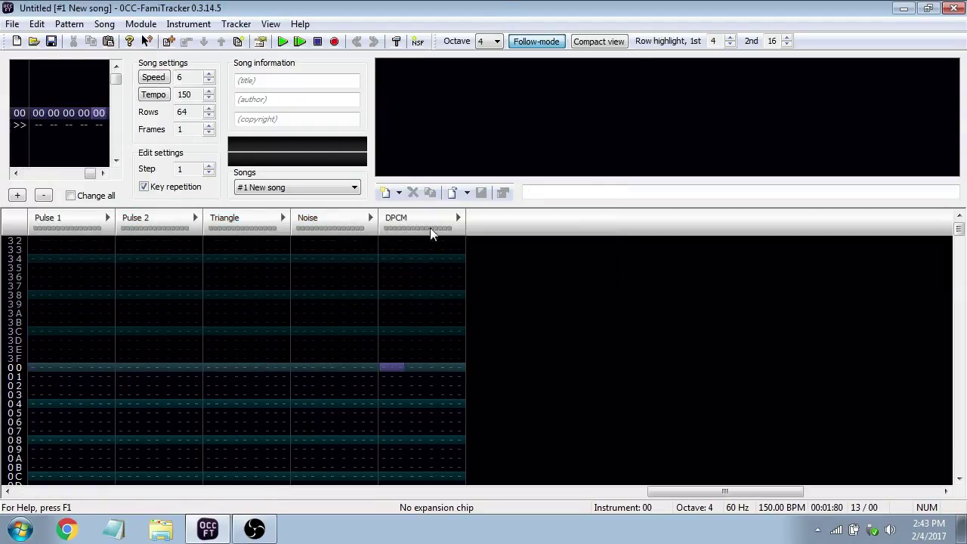
pyautogui.click(386, 192)
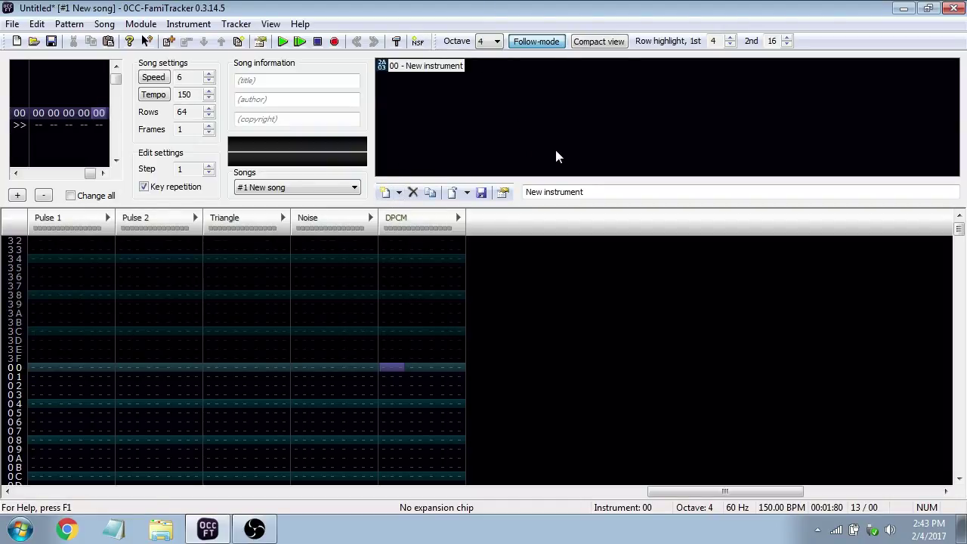
pyautogui.moveTo(592, 192); pyautogui.dragTo(524, 192)
pyautogui.write('DP')
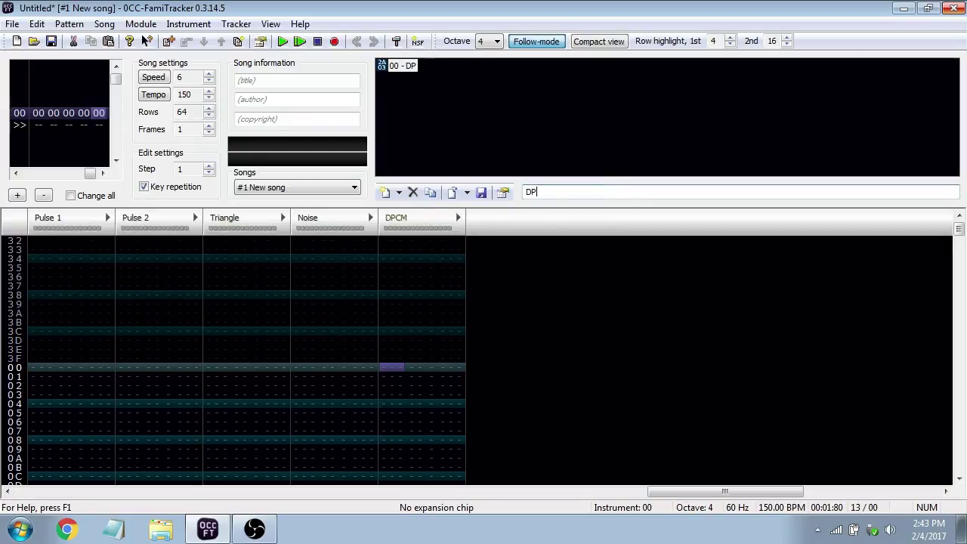
pyautogui.write('CM')
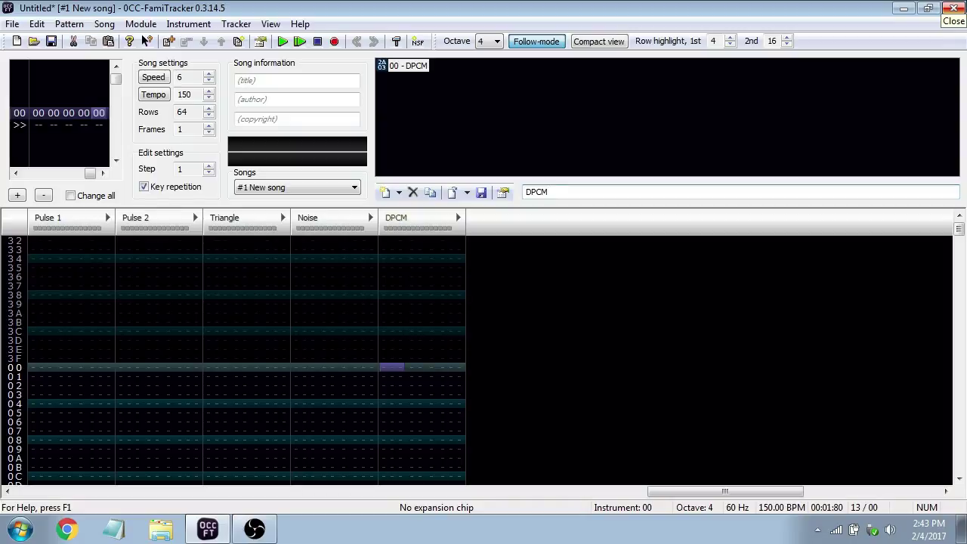
pyautogui.click(623, 321)
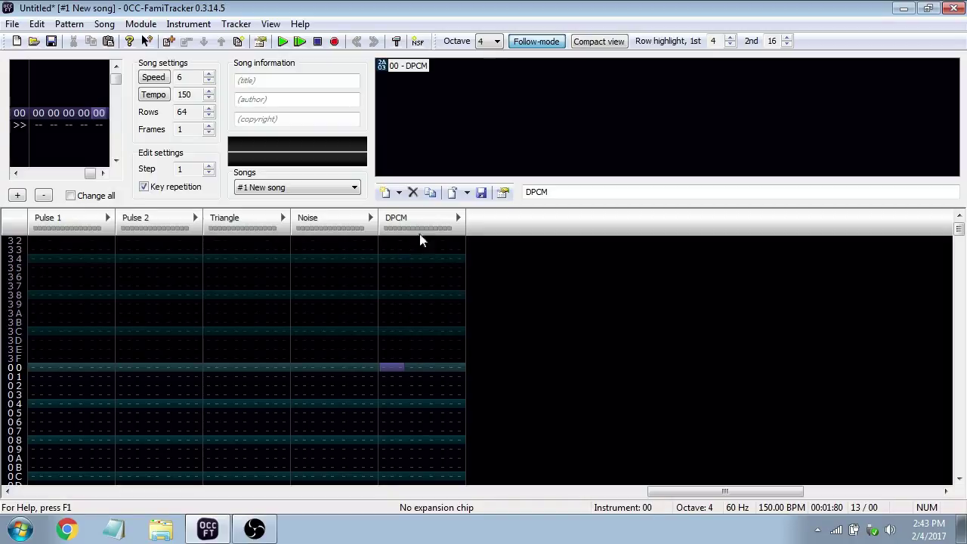
# Open the DPCM instrument's sample settings and bring up the file selection for loading a sample
pyautogui.doubleClick(424, 67)
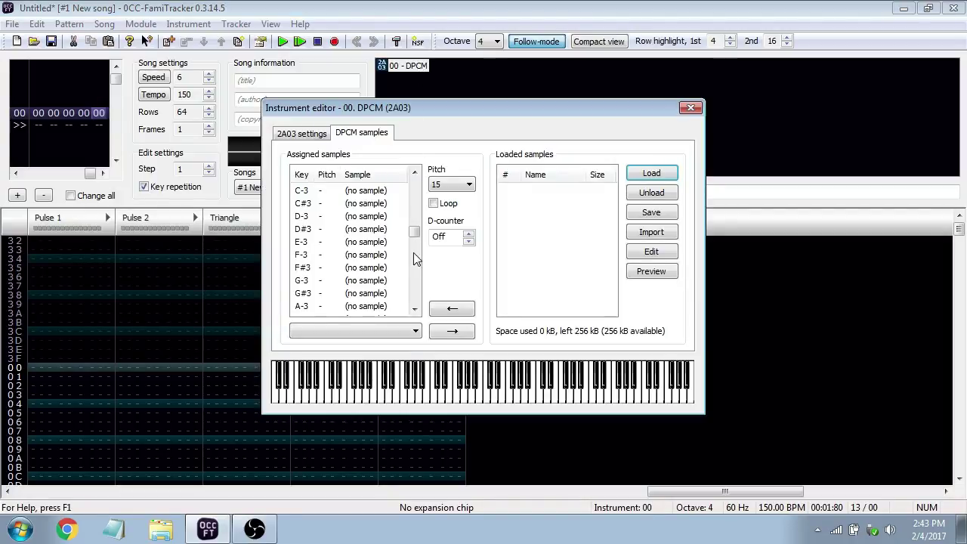
pyautogui.click(690, 108)
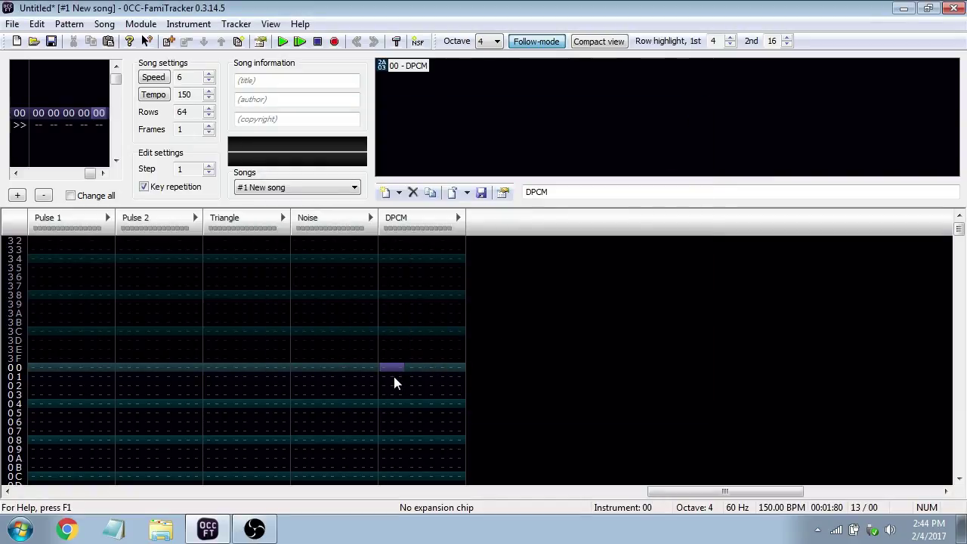
pyautogui.doubleClick(409, 67)
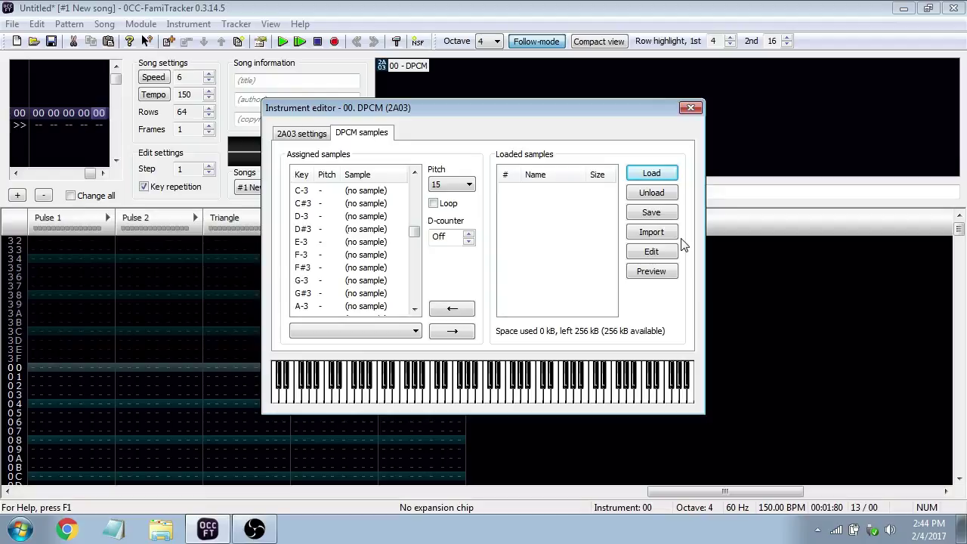
pyautogui.click(653, 175)
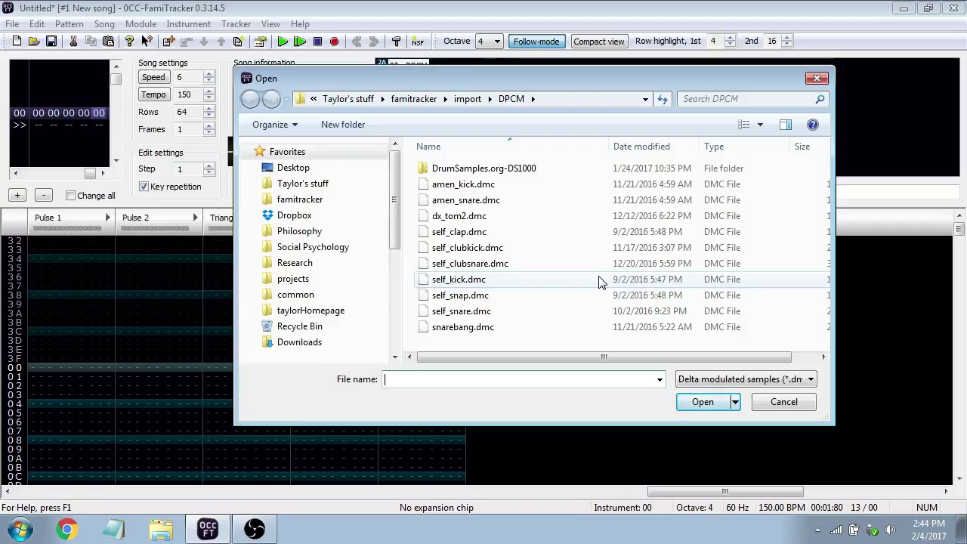
# Examine the available DMC sample files in the DPCM import folder, from amen_kick.dmc through snarebang.dmc
pyautogui.click(509, 234)
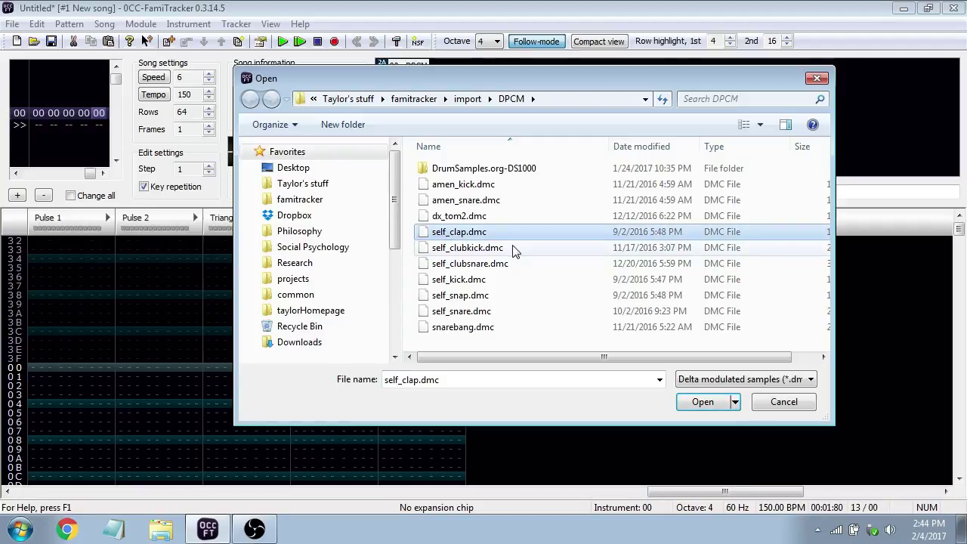
pyautogui.click(512, 249)
pyautogui.click(503, 185)
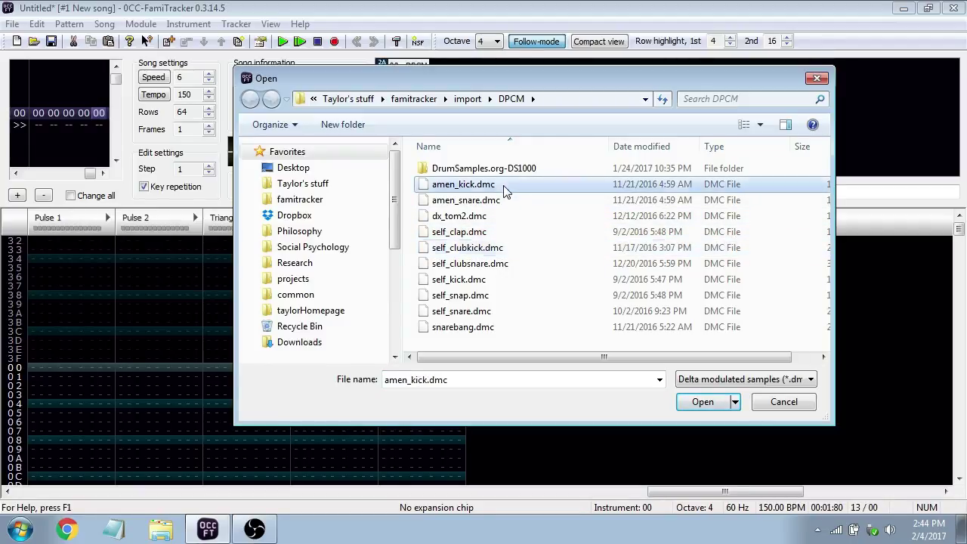
pyautogui.press('Down')
pyautogui.press('Down')
pyautogui.press('Down')
pyautogui.press('Down')
pyautogui.press('Down')
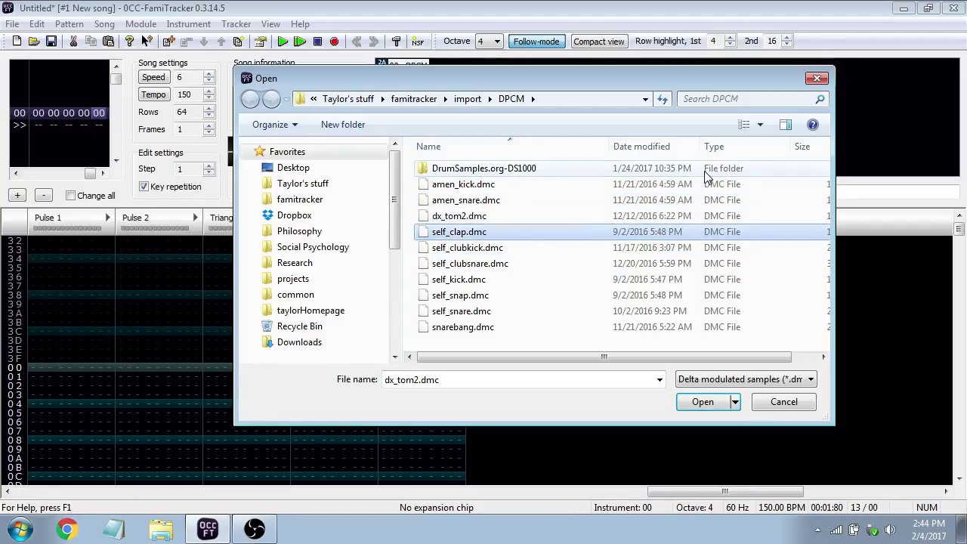
pyautogui.press('Down')
pyautogui.press('Down')
pyautogui.press('Down')
pyautogui.press('Down')
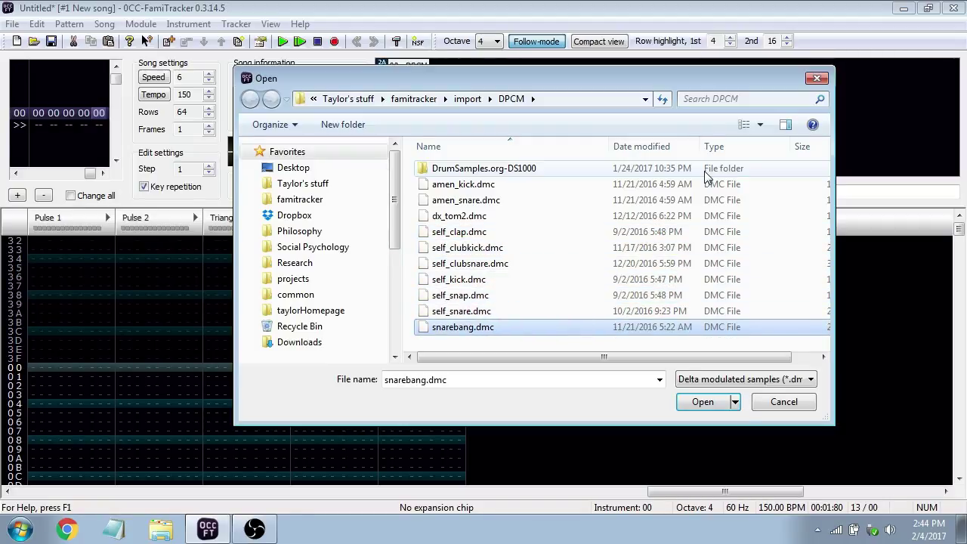
pyautogui.click(565, 250)
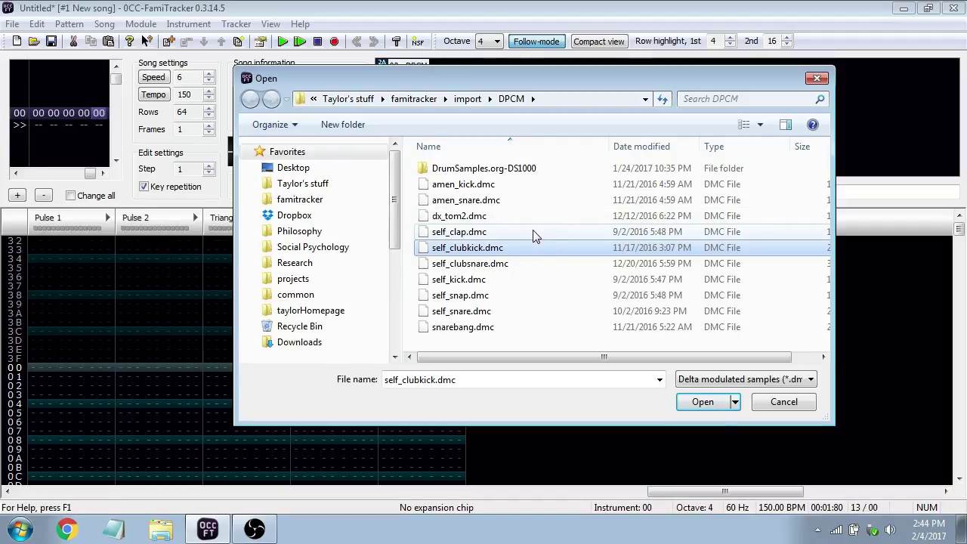
# Load the samples self_kick.dmc and self_snare.dmc into the DPCM instrument
pyautogui.doubleClick(525, 282)
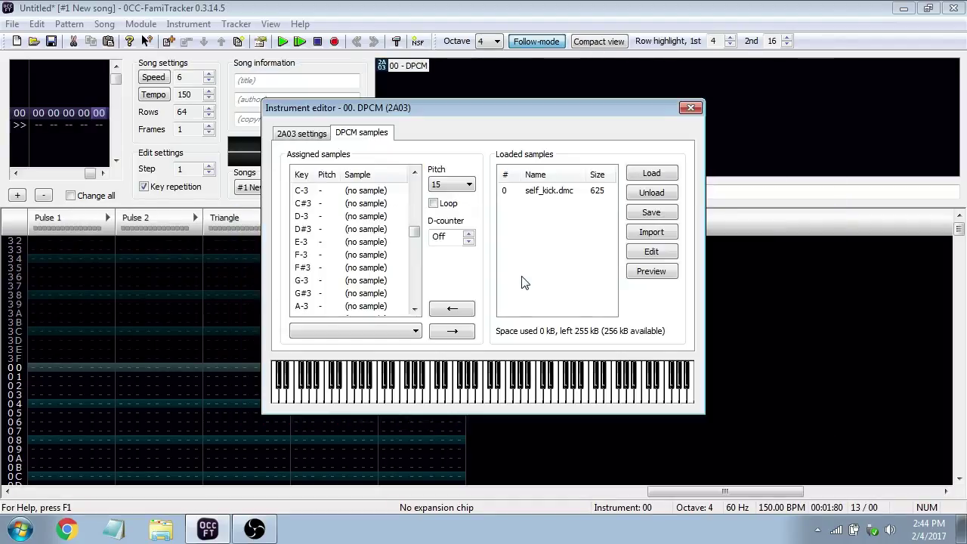
pyautogui.click(649, 171)
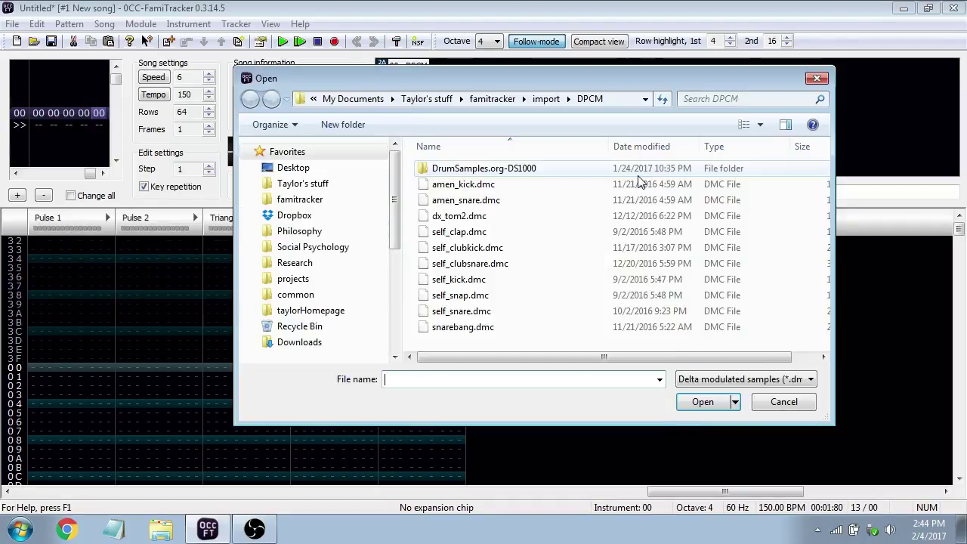
pyautogui.click(604, 296)
pyautogui.click(573, 316)
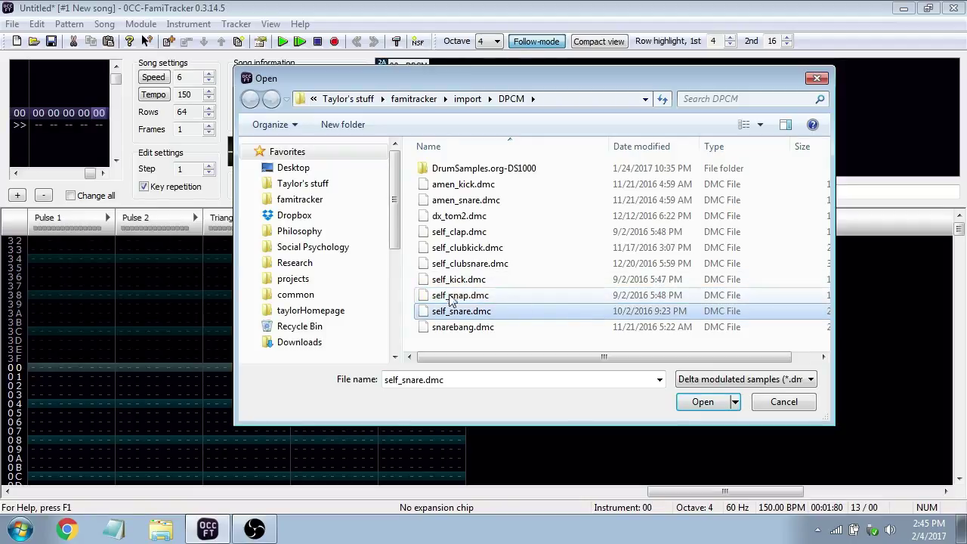
pyautogui.click(702, 401)
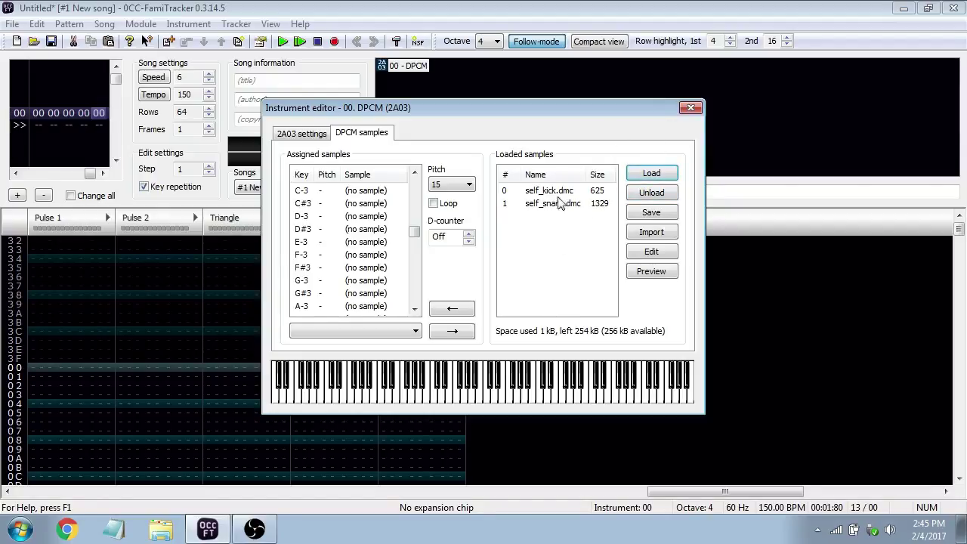
# Assign the loaded sample self_kick.dmc to key C-3 of the DPCM instrument
pyautogui.click(584, 195)
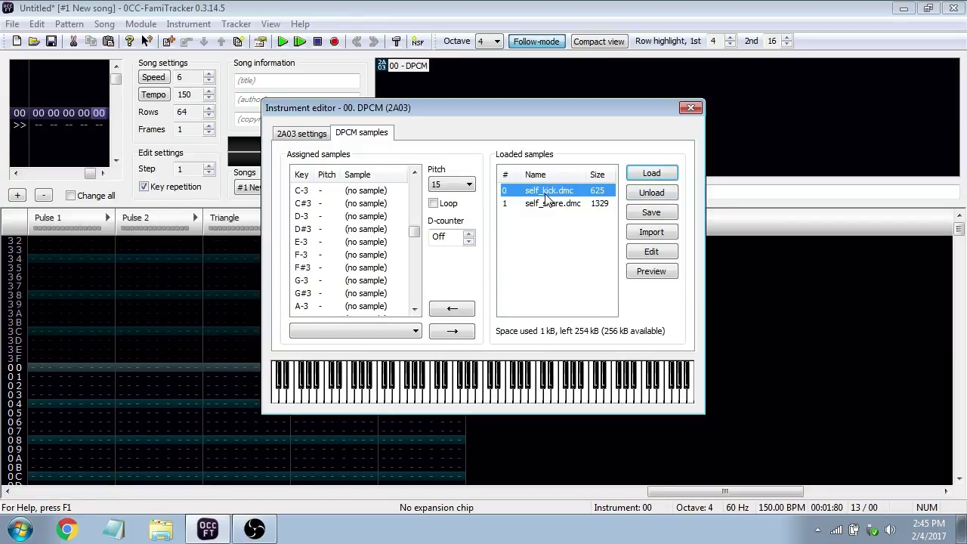
pyautogui.click(367, 191)
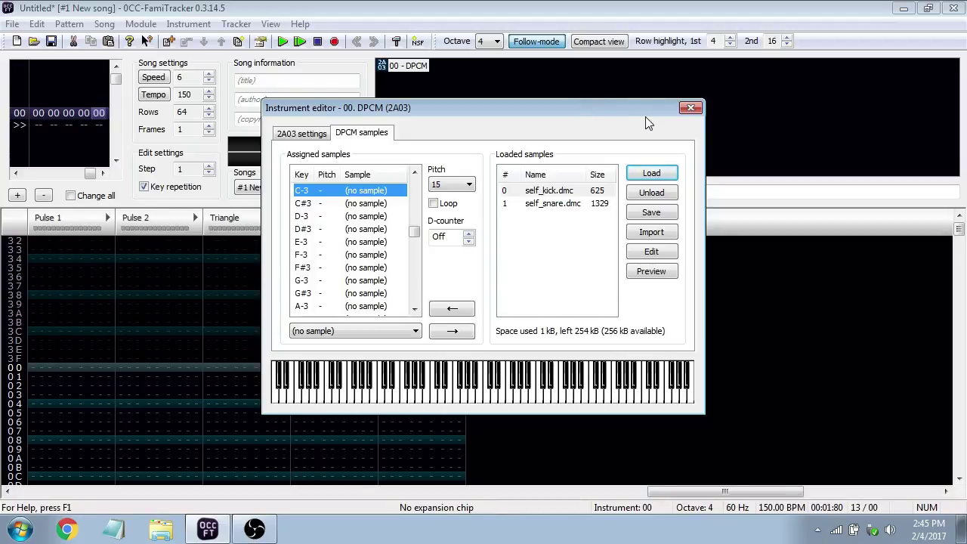
pyautogui.click(690, 109)
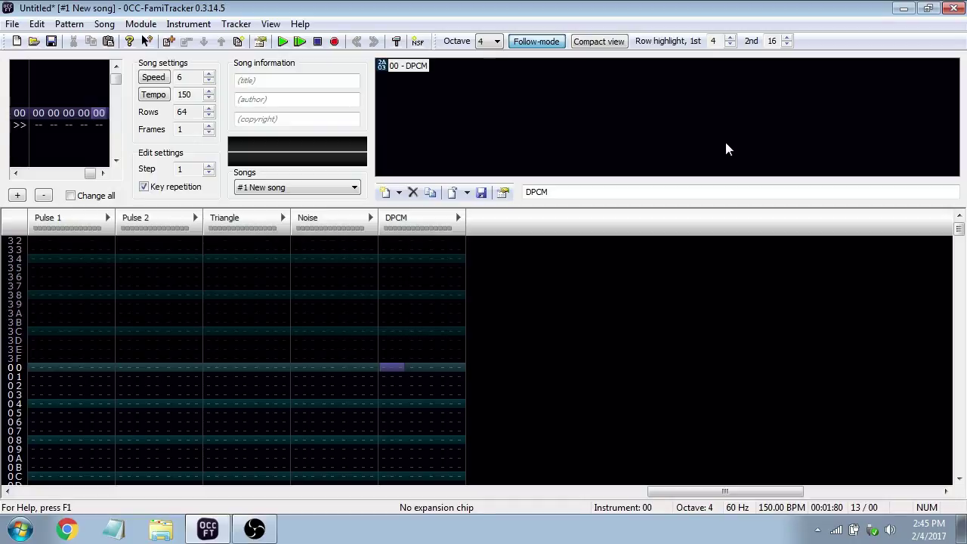
pyautogui.doubleClick(419, 66)
pyautogui.click(378, 192)
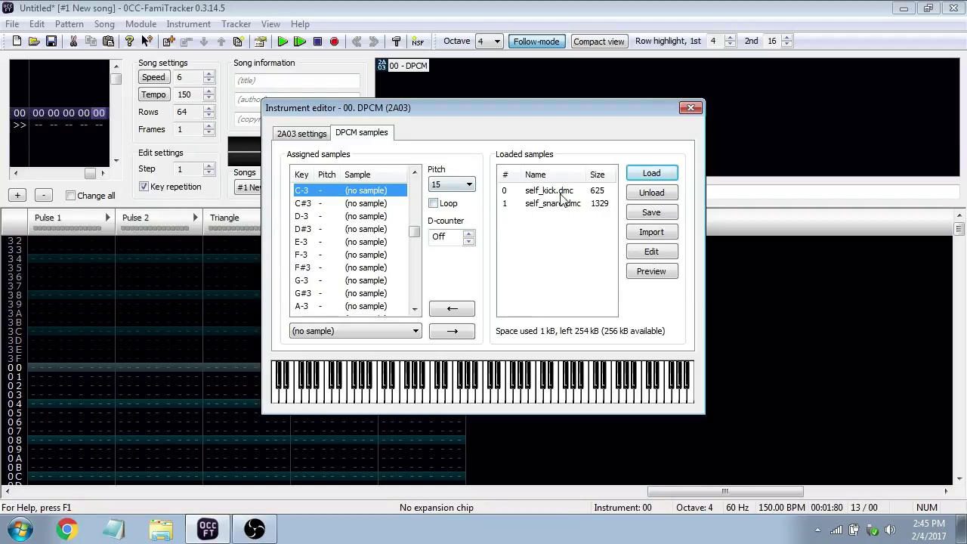
pyautogui.click(560, 191)
pyautogui.click(362, 195)
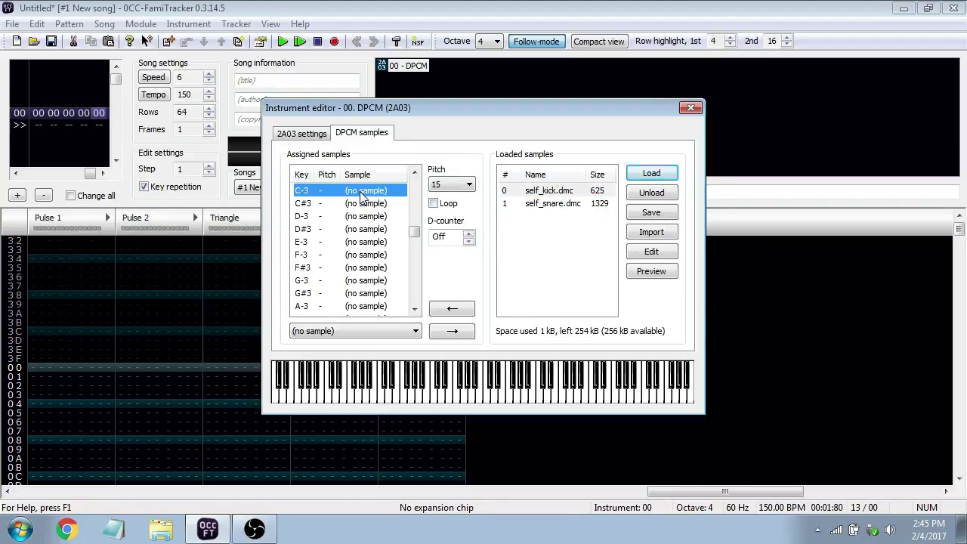
pyautogui.click(562, 194)
pyautogui.click(370, 195)
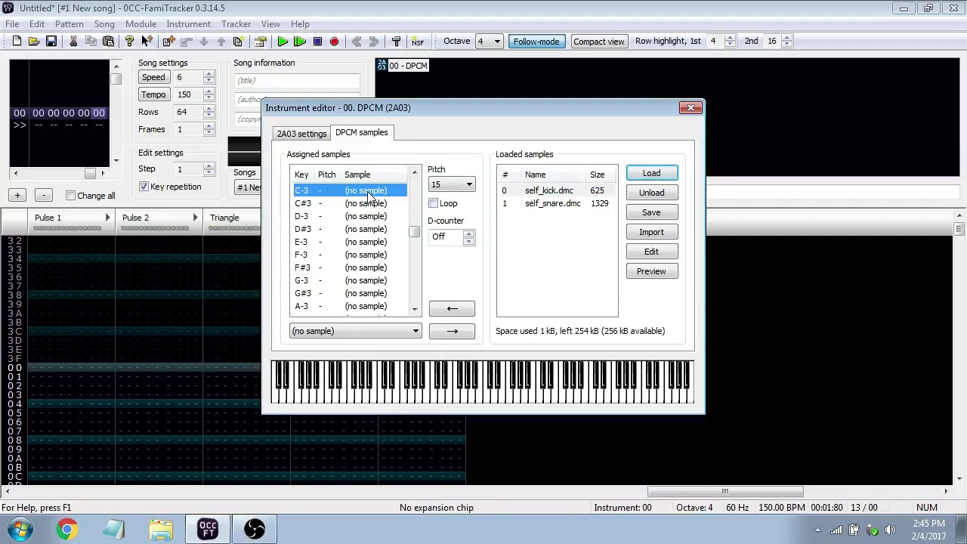
pyautogui.click(533, 193)
pyautogui.click(451, 309)
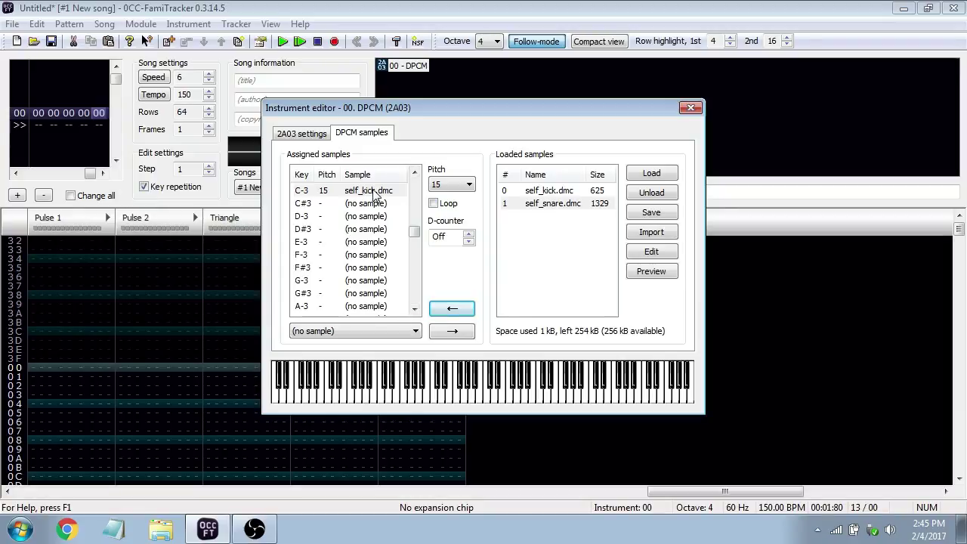
# Assign self_snare.dmc to key C#3 and close the instrument editor
pyautogui.click(537, 208)
pyautogui.click(362, 210)
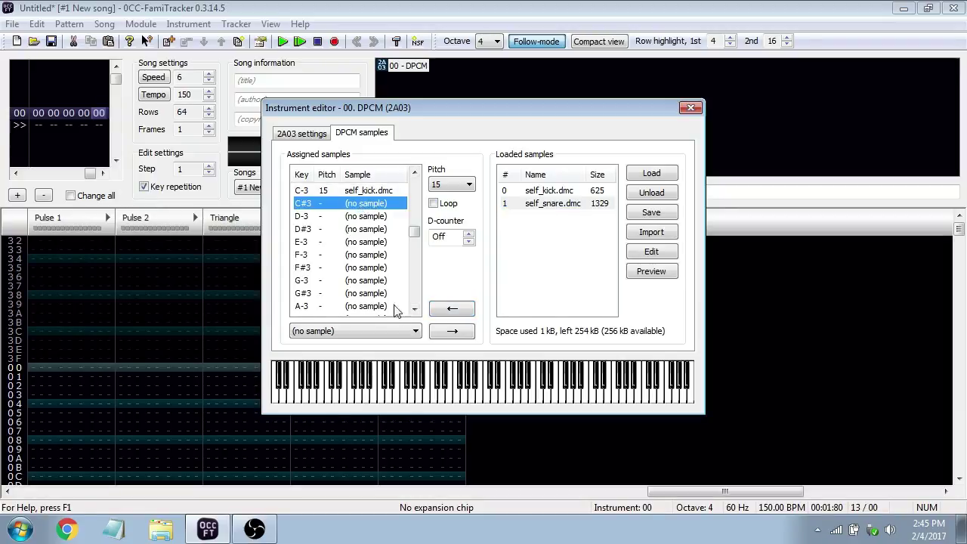
pyautogui.click(450, 310)
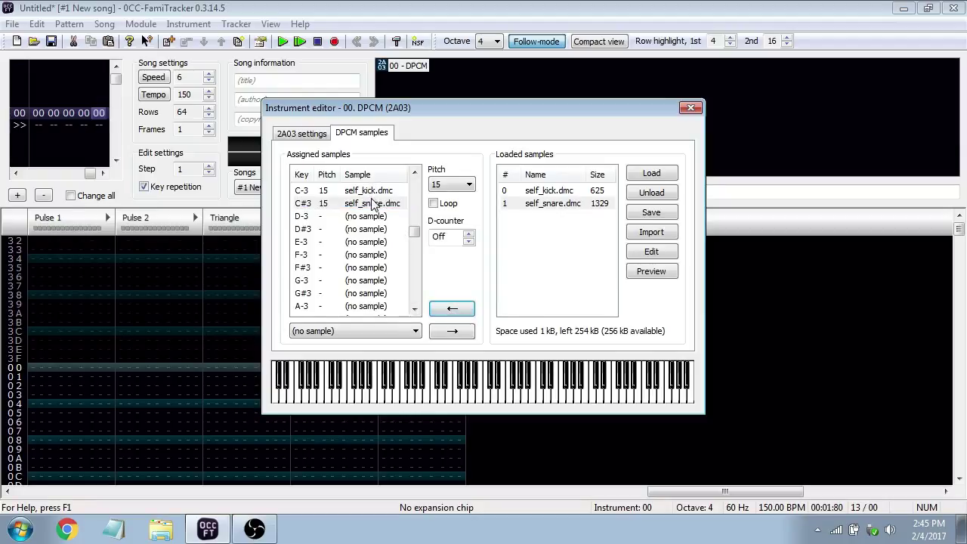
pyautogui.click(690, 107)
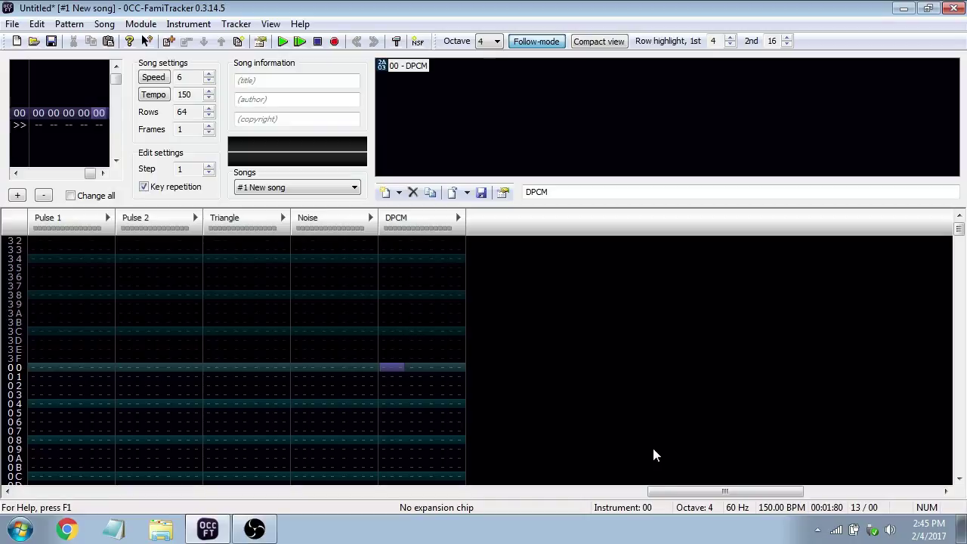
# Set the octave to 3, preview the kick and enter it as C-3 on row 00 of the DPCM channel
pyautogui.click(496, 41)
pyautogui.click(487, 85)
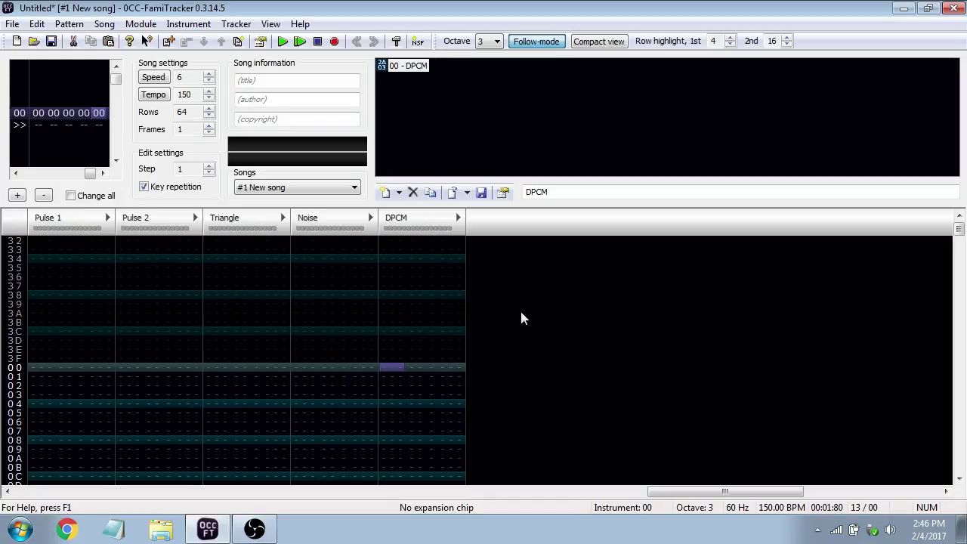
pyautogui.press('z')
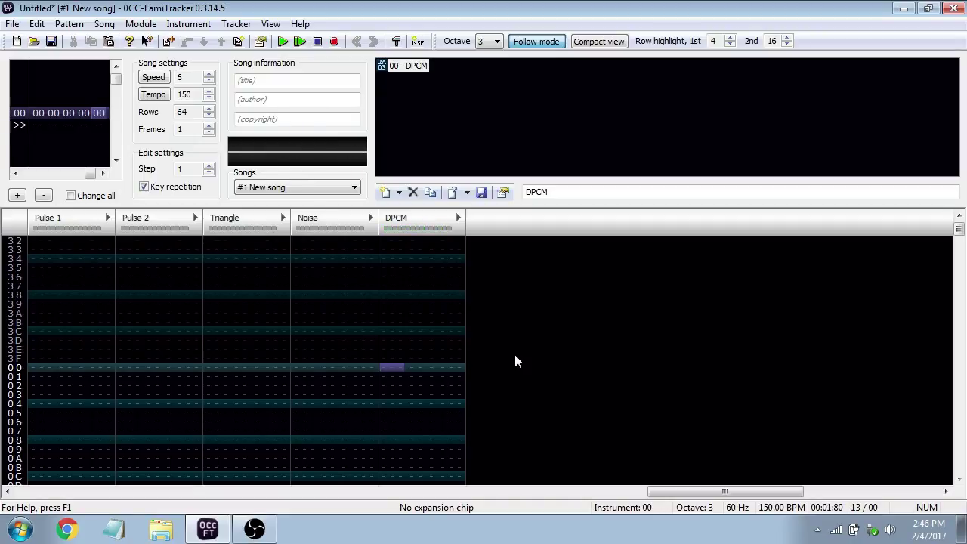
pyautogui.press('space')
pyautogui.press('z')
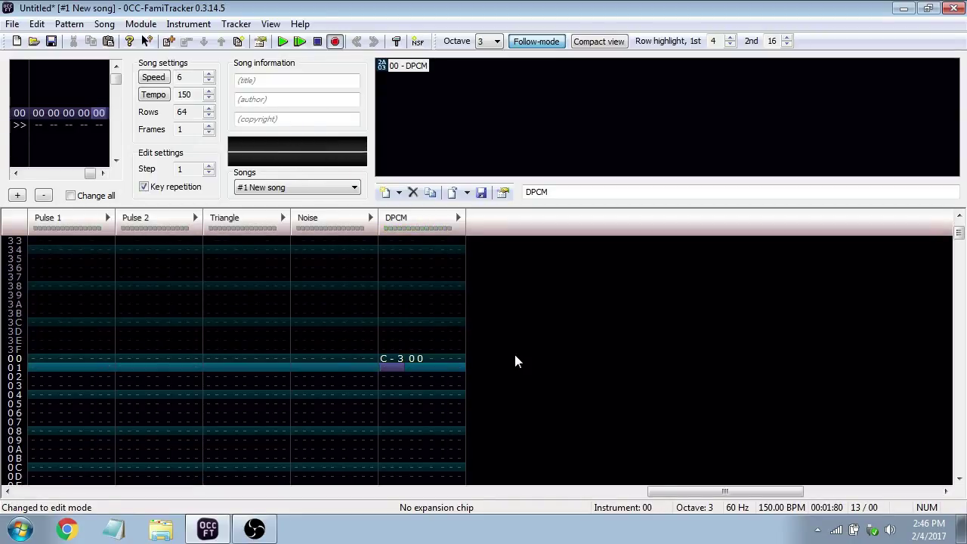
# Move to row 04 of the DPCM channel and preview the kick sample with note entry turned off
pyautogui.press('Down')
pyautogui.press('Down')
pyautogui.press('Down')
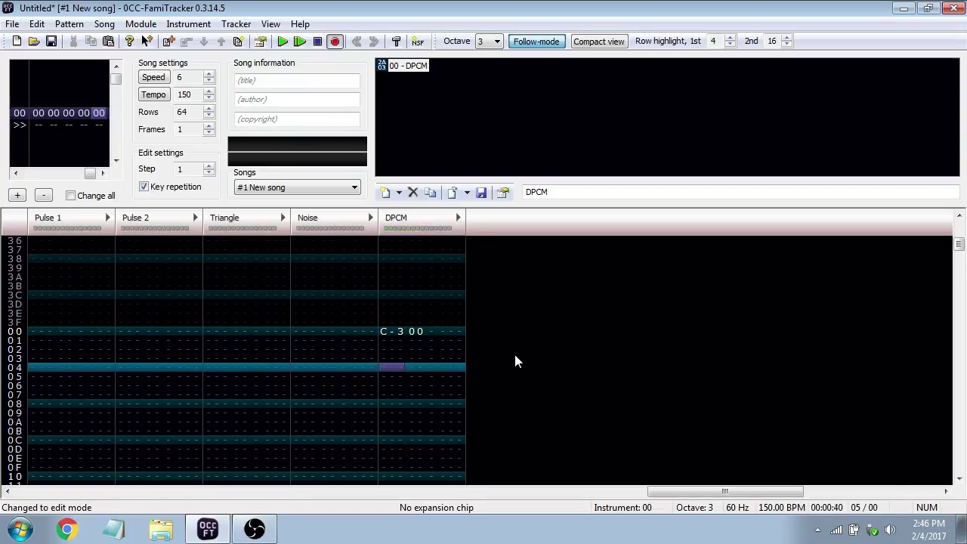
pyautogui.press('space')
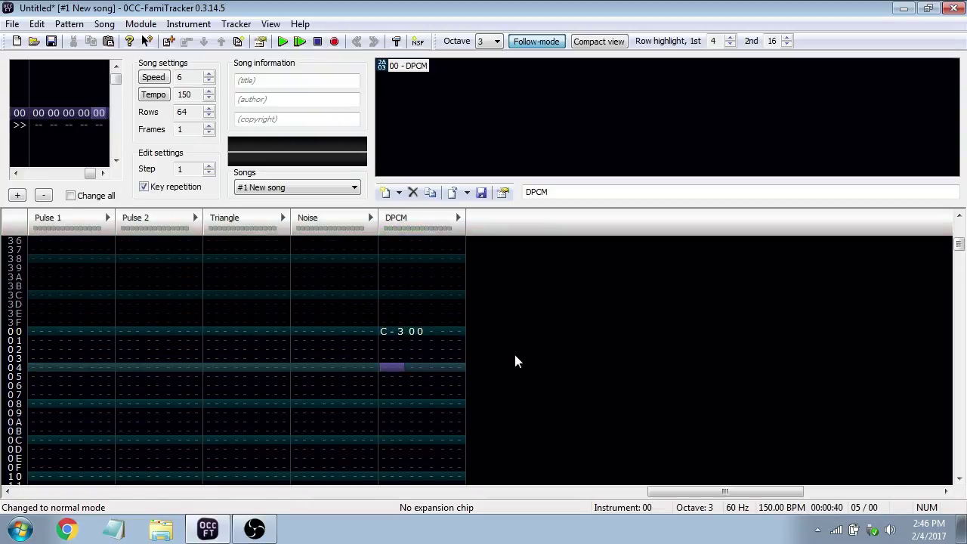
pyautogui.press('z')
pyautogui.press('z')
# Enter C#3 snare notes on rows 04, 08 and 0C of the DPCM channel and play the pattern
pyautogui.press('space')
pyautogui.press('s')
pyautogui.press('Down')
pyautogui.press('Down')
pyautogui.press('Down')
pyautogui.press('s')
pyautogui.press('Down')
pyautogui.press('Down')
pyautogui.press('Down')
pyautogui.press('s')
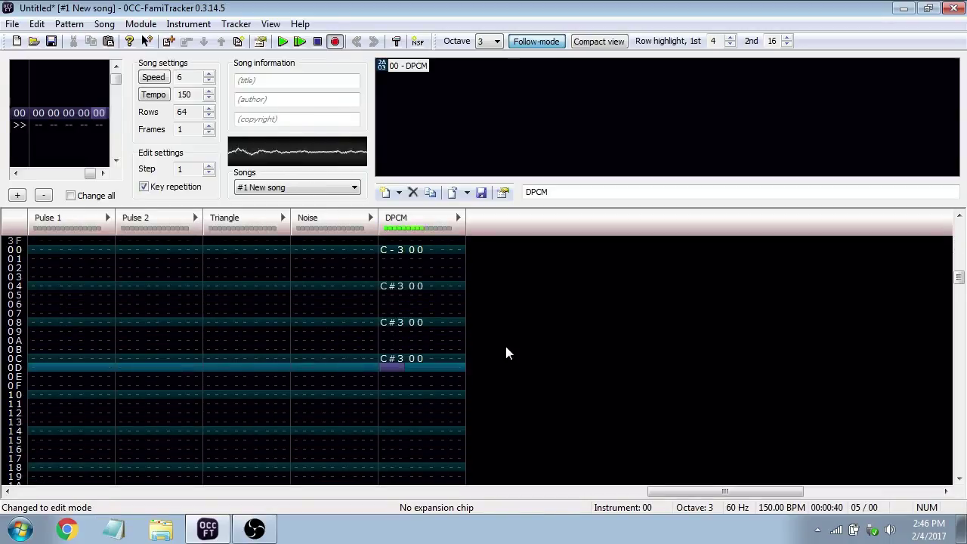
pyautogui.press('space')
pyautogui.press('Return')
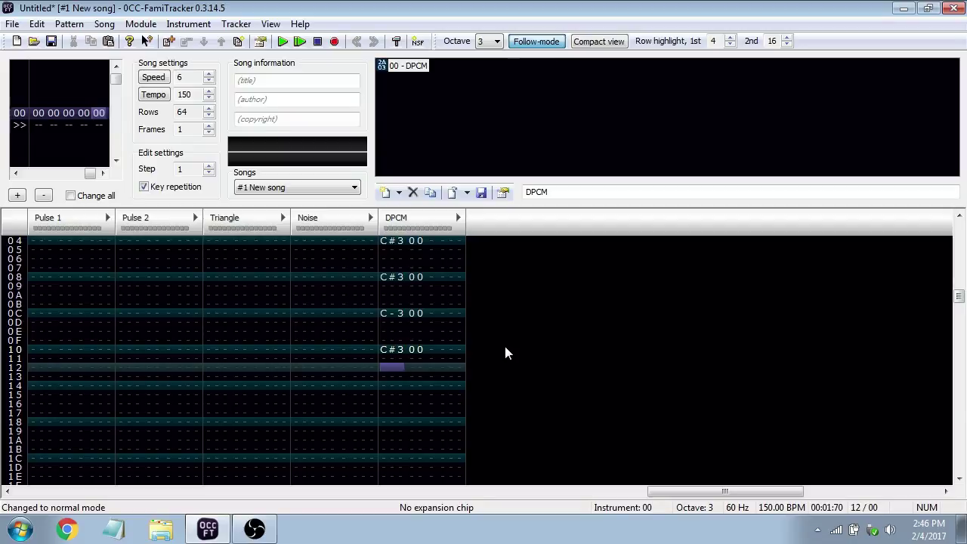
# Reopen the DPCM instrument's sample settings and set the pitch of self_kick.dmc on key C-3 to 14
pyautogui.doubleClick(408, 65)
pyautogui.click(387, 190)
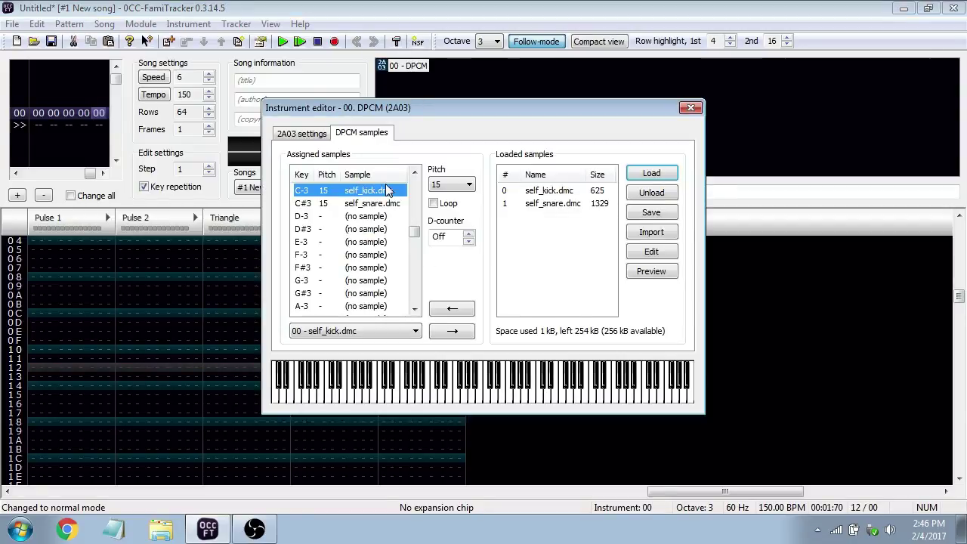
pyautogui.click(449, 185)
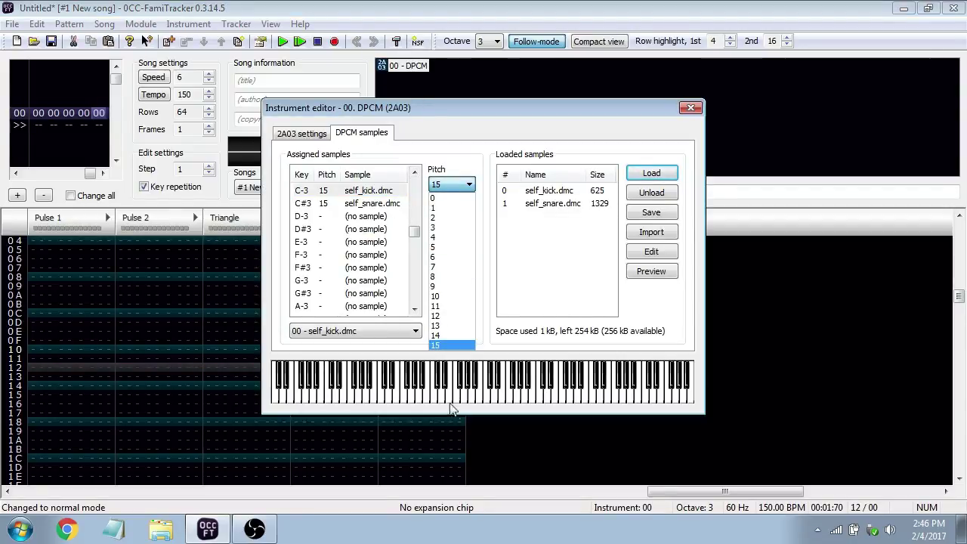
pyautogui.click(375, 224)
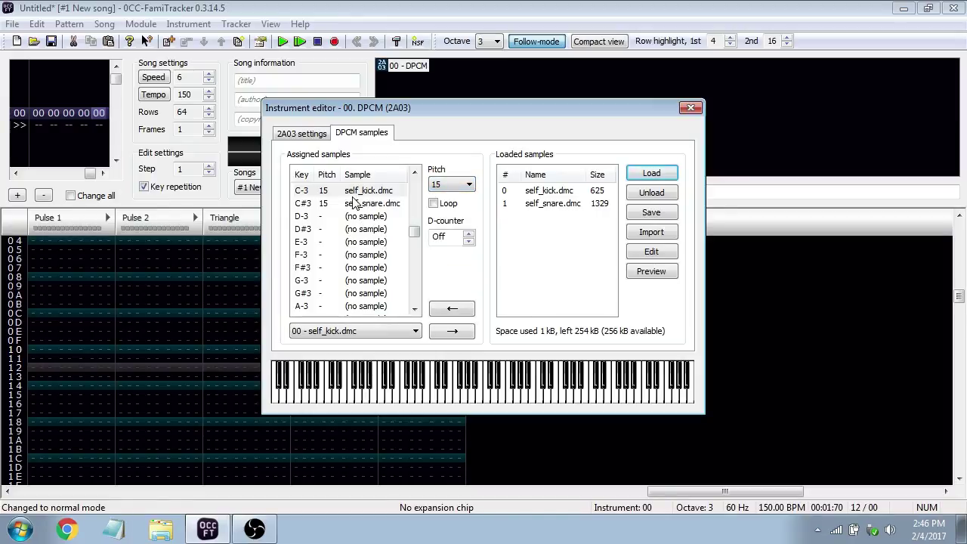
pyautogui.click(436, 186)
pyautogui.click(438, 336)
# Set the pitch of self_snare.dmc on key C#3 to 5 in the assigned samples
pyautogui.click(398, 203)
pyautogui.click(469, 185)
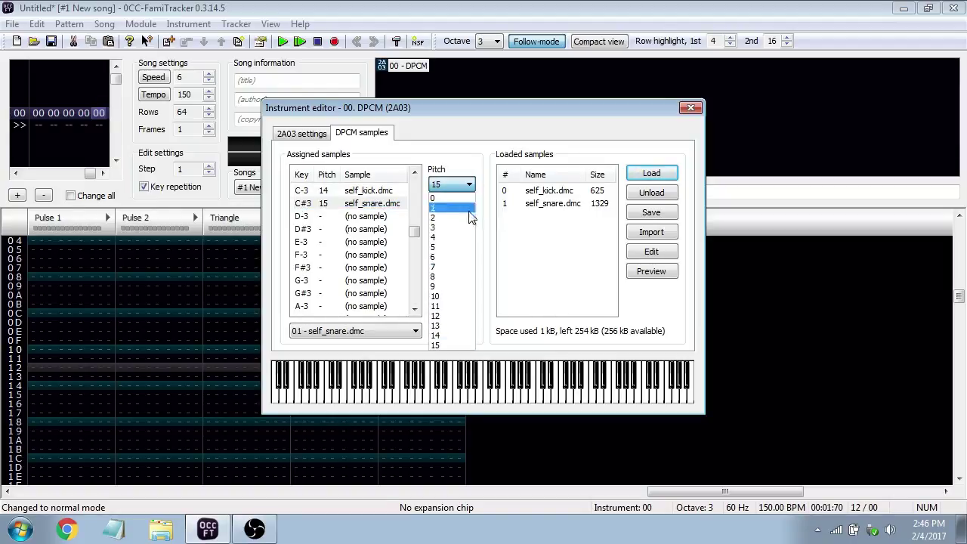
pyautogui.click(466, 248)
pyautogui.click(453, 185)
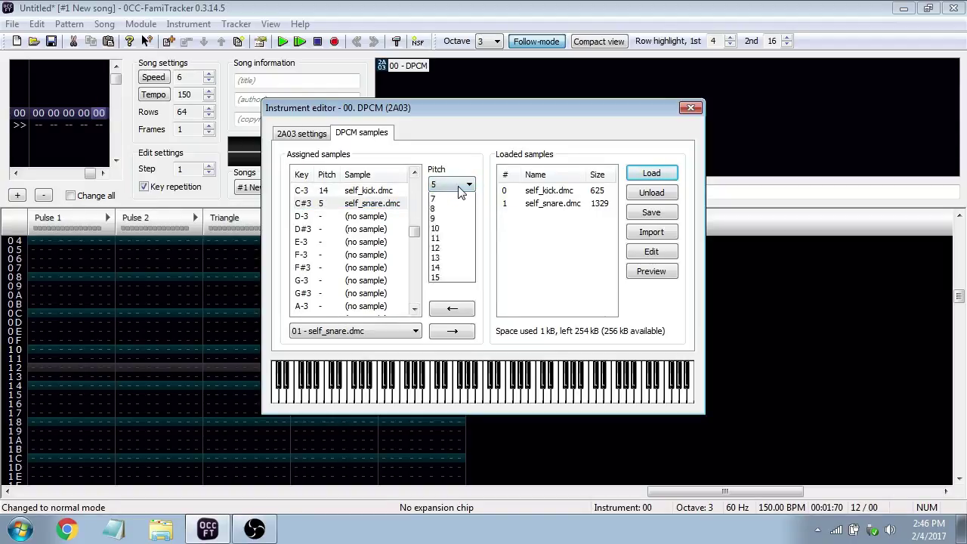
pyautogui.click(453, 186)
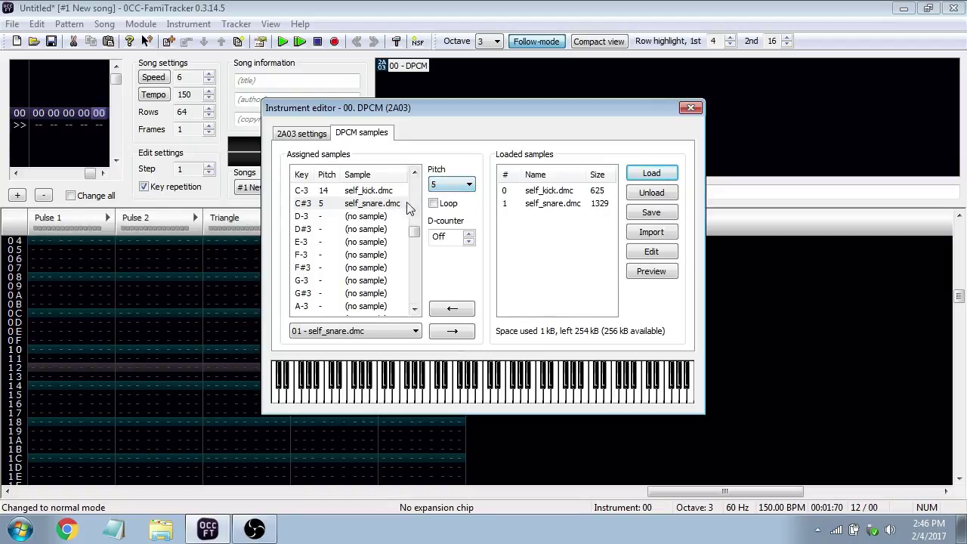
pyautogui.click(453, 185)
pyautogui.click(453, 185)
pyautogui.click(470, 185)
# Close the DPCM instrument's sample settings and play the drum pattern
pyautogui.click(393, 200)
pyautogui.click(389, 190)
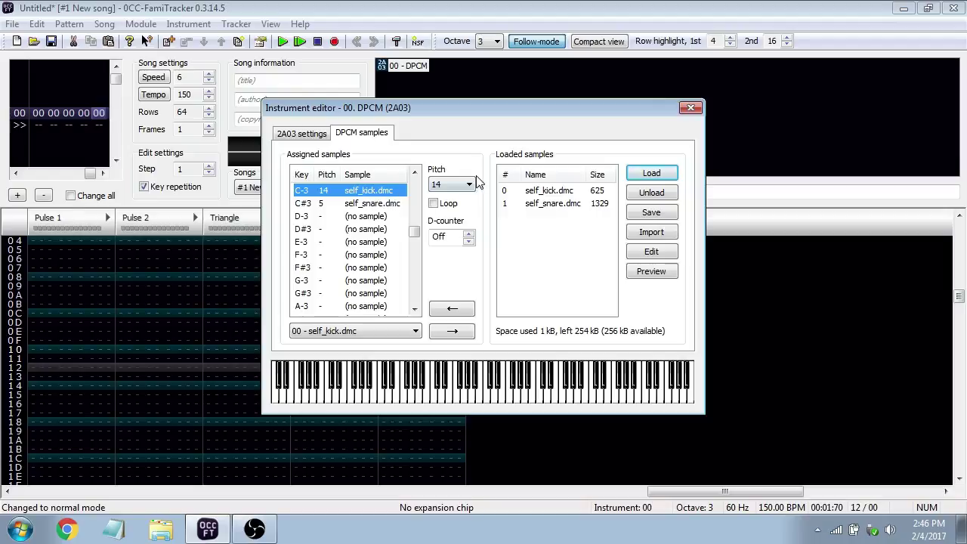
pyautogui.click(392, 202)
pyautogui.click(690, 108)
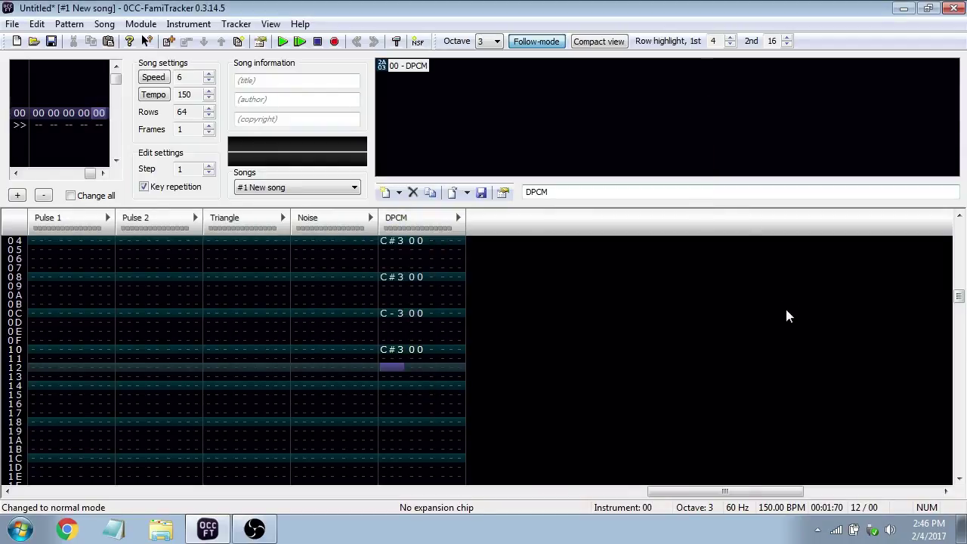
pyautogui.press('Return')
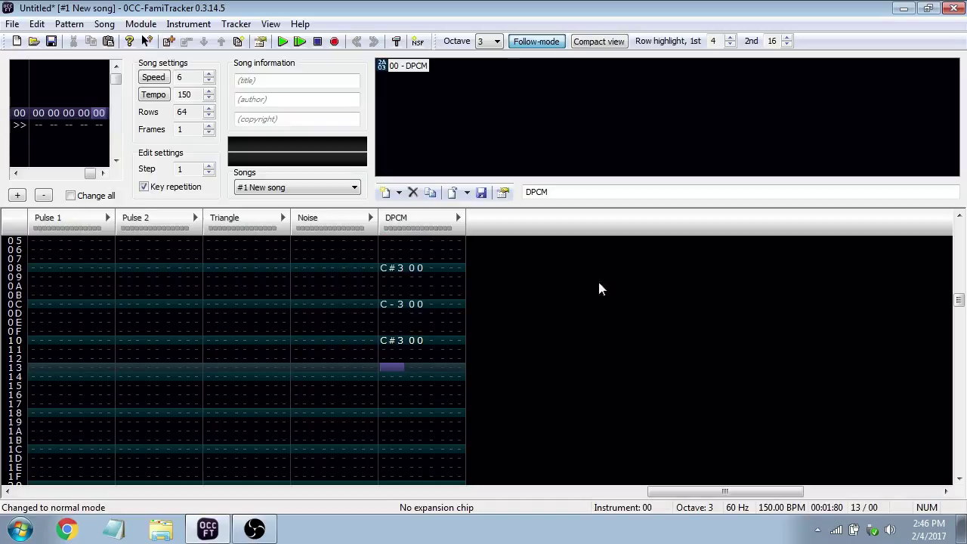
# Open the base module from the famitracker folder in place of the current song
pyautogui.click(12, 23)
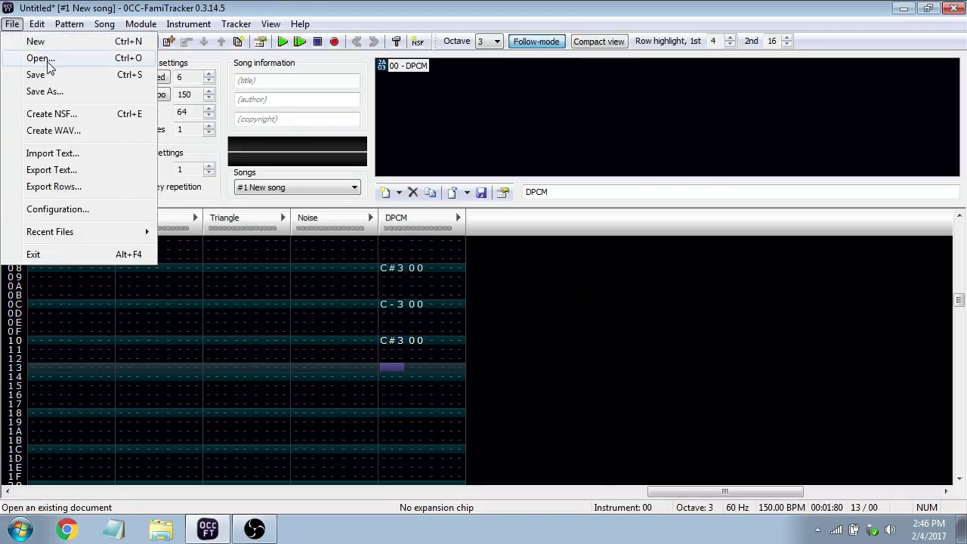
pyautogui.click(34, 60)
pyautogui.doubleClick(578, 299)
pyautogui.click(501, 298)
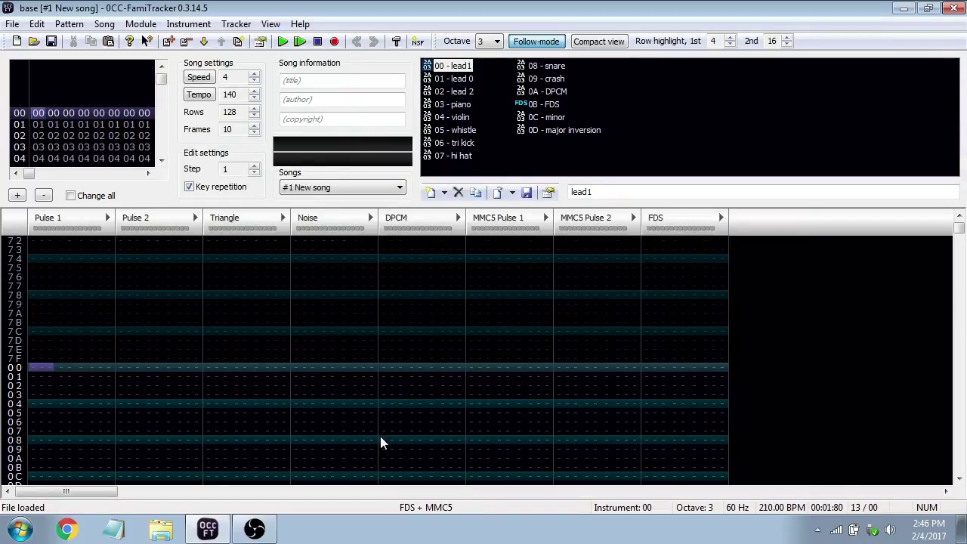
# Using instrument 0A DPCM, enter C-3, D-3 and C-3 on rows 00, 04 and 08 of the DPCM channel
pyautogui.click(400, 368)
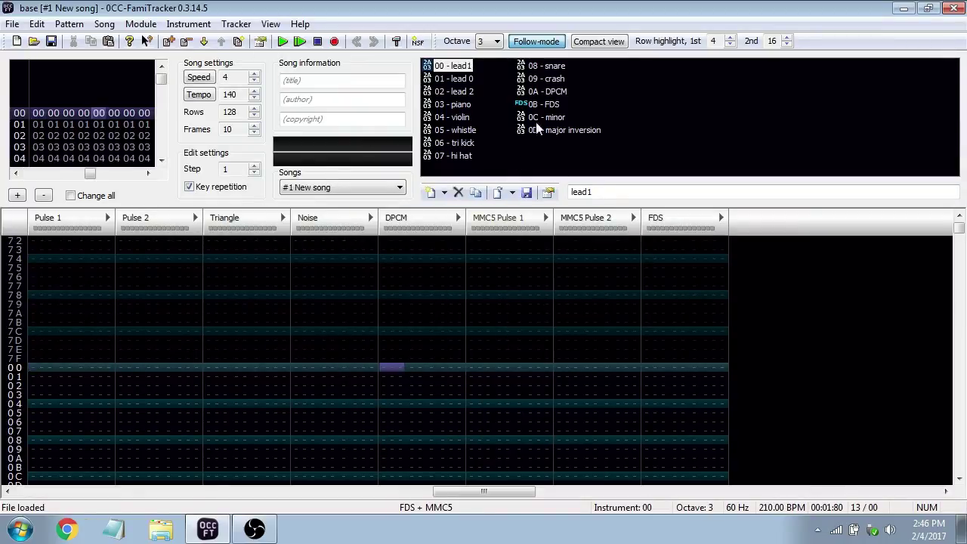
pyautogui.click(547, 92)
pyautogui.press('space')
pyautogui.press('z')
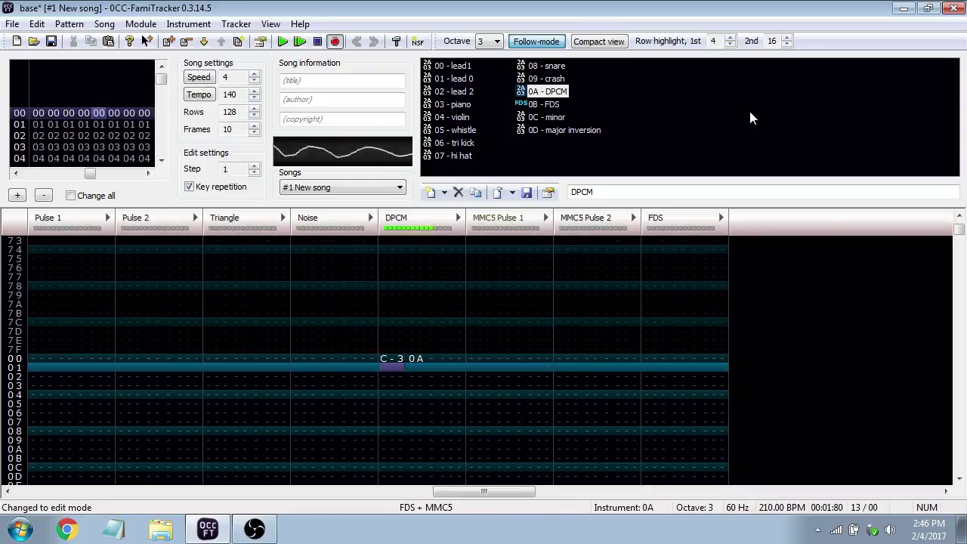
pyautogui.press('Down')
pyautogui.press('Down')
pyautogui.press('Down')
pyautogui.press('x')
pyautogui.press('Down')
pyautogui.press('Down')
pyautogui.press('Down')
pyautogui.press('z')
# Enter D-3, C-3 and D-3 on rows 0C, 10 and 14 of the DPCM channel
pyautogui.press('Down')
pyautogui.press('Down')
pyautogui.press('Down')
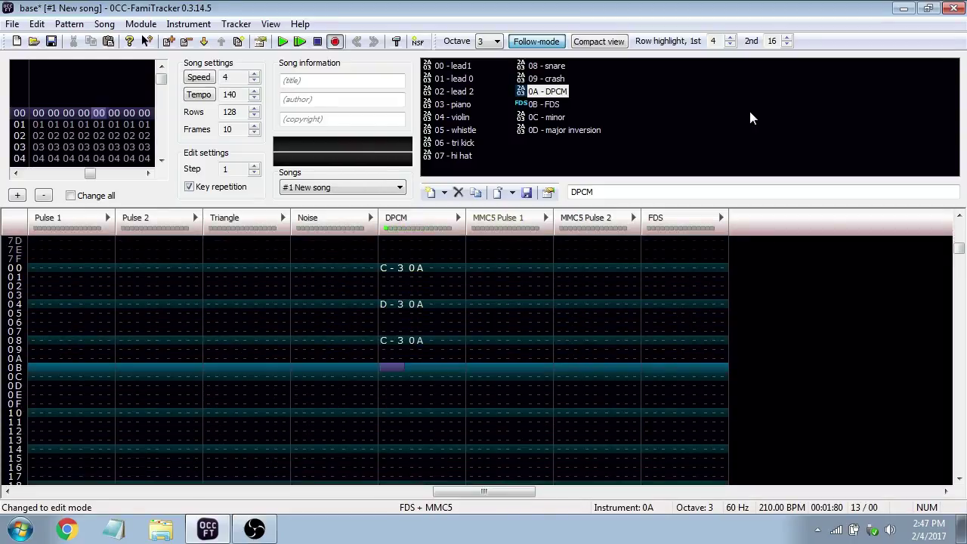
pyautogui.press('x')
pyautogui.press('Down')
pyautogui.press('Down')
pyautogui.press('Down')
pyautogui.press('z')
pyautogui.press('Down')
pyautogui.press('Down')
pyautogui.press('Down')
pyautogui.press('x')
# Enter C-3 on row 18 and D-3 on row 1C of the DPCM channel, and turn note entry off
pyautogui.press('Down')
pyautogui.press('Down')
pyautogui.press('Down')
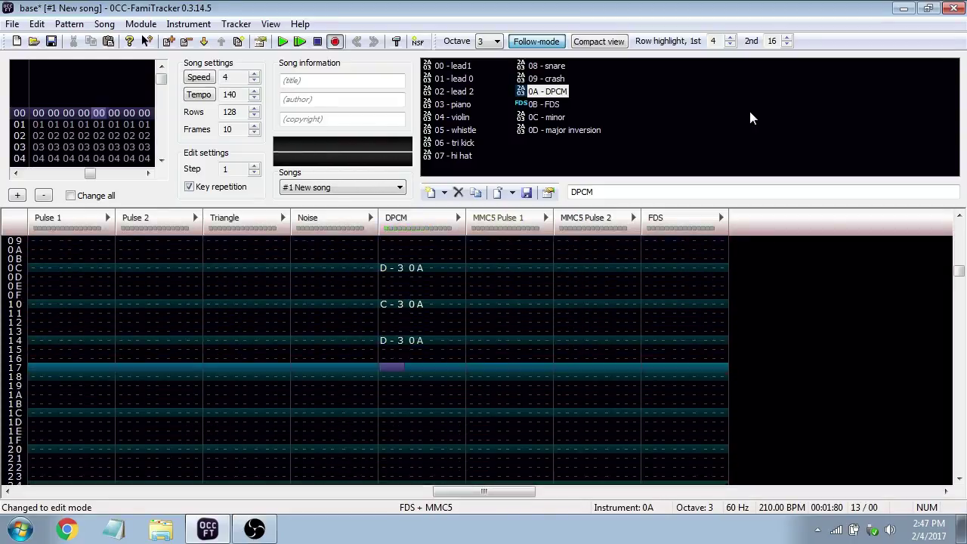
pyautogui.press('z')
pyautogui.press('Down')
pyautogui.press('Down')
pyautogui.press('Down')
pyautogui.press('x')
pyautogui.press('space')
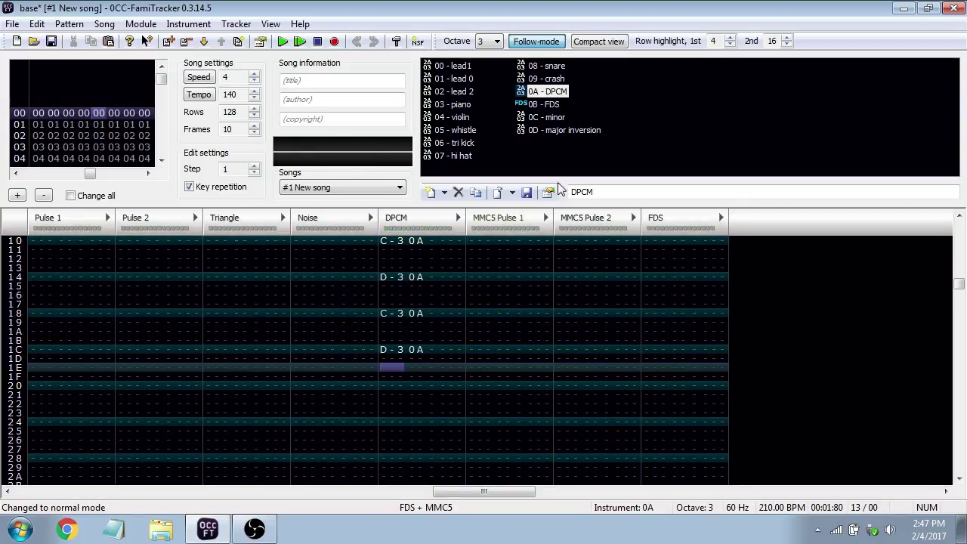
# Using instrument 07 hi hat, enter an E-# note on row 00 of the Noise channel
pyautogui.scroll(5, 310, 334)
pyautogui.click(315, 279)
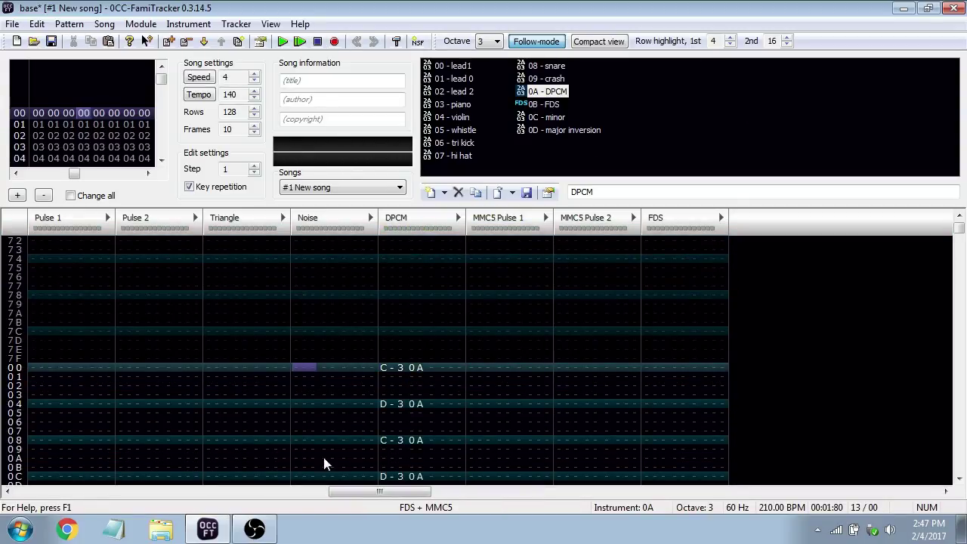
pyautogui.click(547, 119)
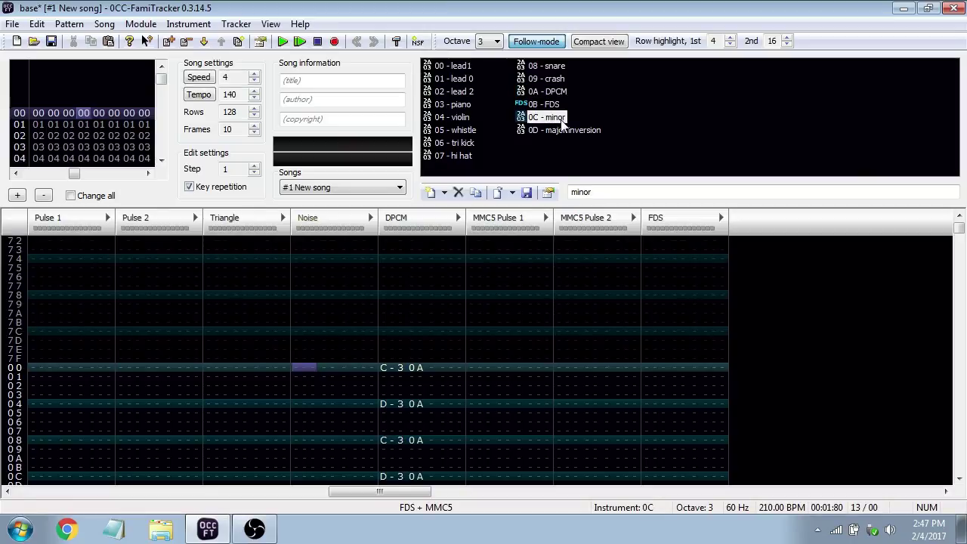
pyautogui.click(457, 155)
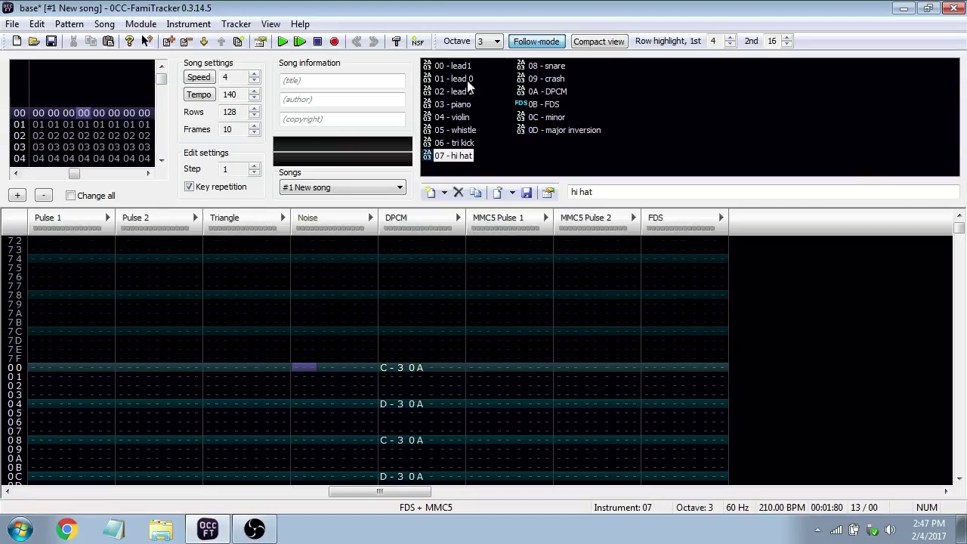
pyautogui.press('space')
pyautogui.press('space')
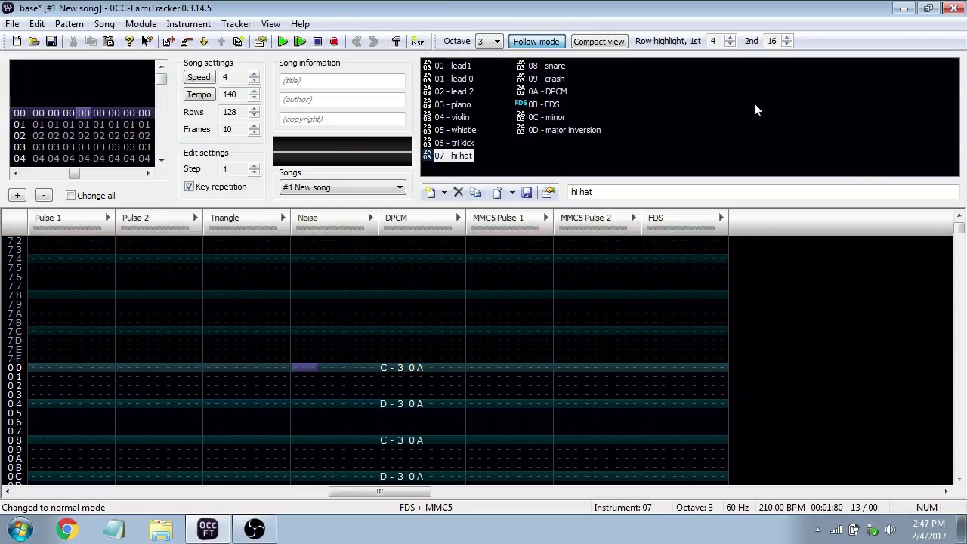
pyautogui.press('space')
pyautogui.press('j')
# Enter E-# hi hat notes on every second row from 02 to 0E of the Noise channel
pyautogui.press('Down')
pyautogui.press('Down')
pyautogui.press('Down')
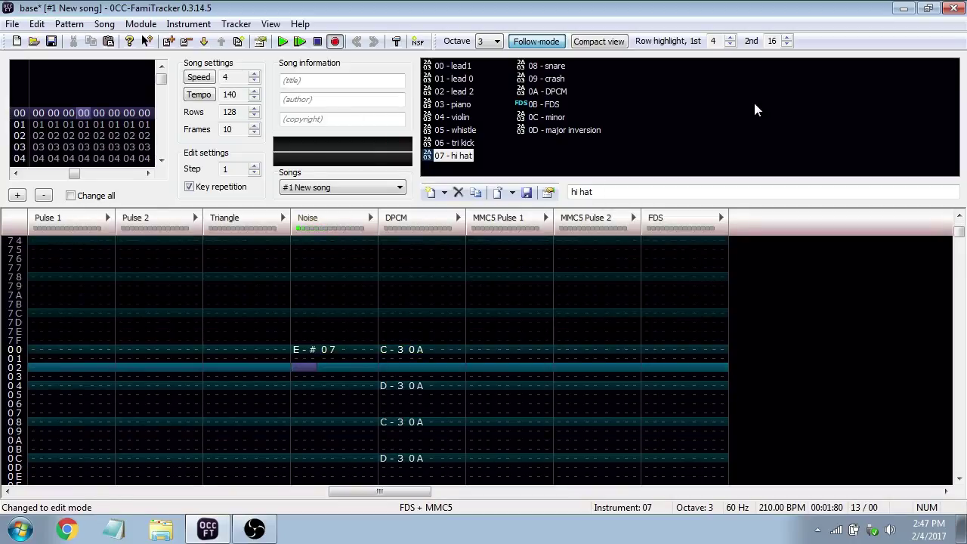
pyautogui.press('Up')
pyautogui.press('Up')
pyautogui.press('j')
pyautogui.press('Down')
pyautogui.press('j')
pyautogui.press('Down')
pyautogui.press('j')
pyautogui.press('Down')
pyautogui.press('j')
pyautogui.press('Down')
pyautogui.press('j')
pyautogui.press('Down')
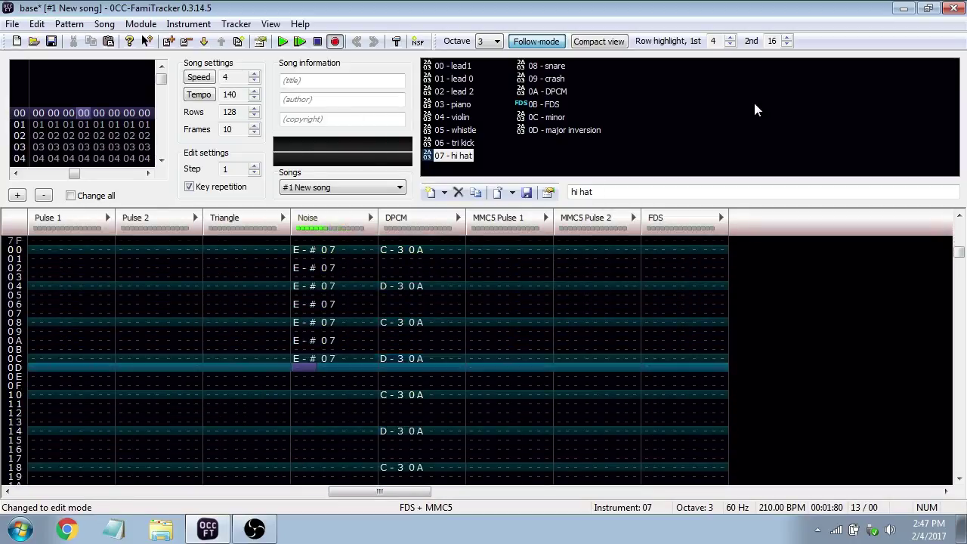
pyautogui.press('j')
pyautogui.press('Down')
pyautogui.press('j')
pyautogui.press('Down')
# Copy the hi hat notes on rows 00 to 0E of the Noise channel and paste them from row 0E
pyautogui.moveTo(335, 348); pyautogui.dragTo(306, 259)
pyautogui.hotkey('ctrl', 'c')
pyautogui.click(299, 387)
pyautogui.hotkey('ctrl', 'v')
pyautogui.scroll(-2, 299, 387)
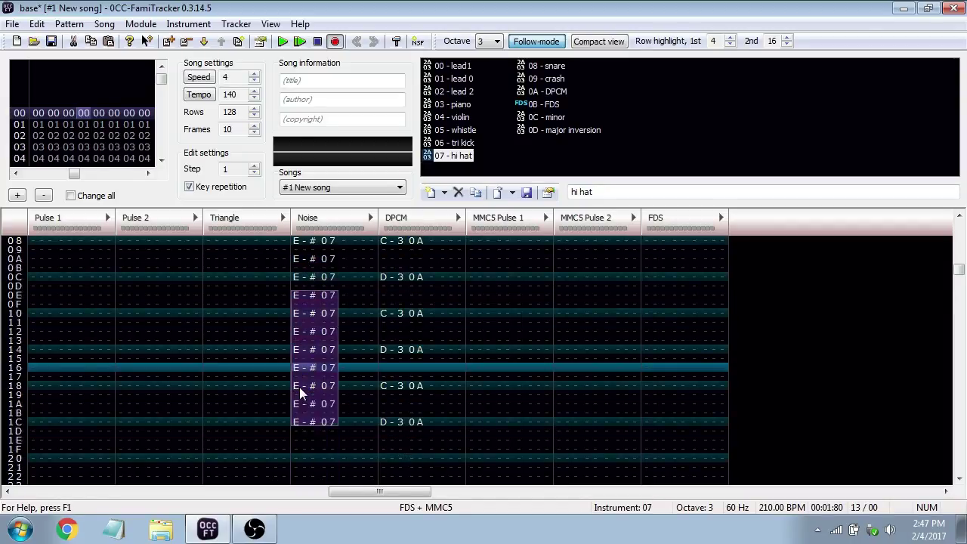
# Turn note entry off and play the pattern with the hi hat and DPCM drums
pyautogui.press('space')
pyautogui.press('Escape')
pyautogui.press('Return')
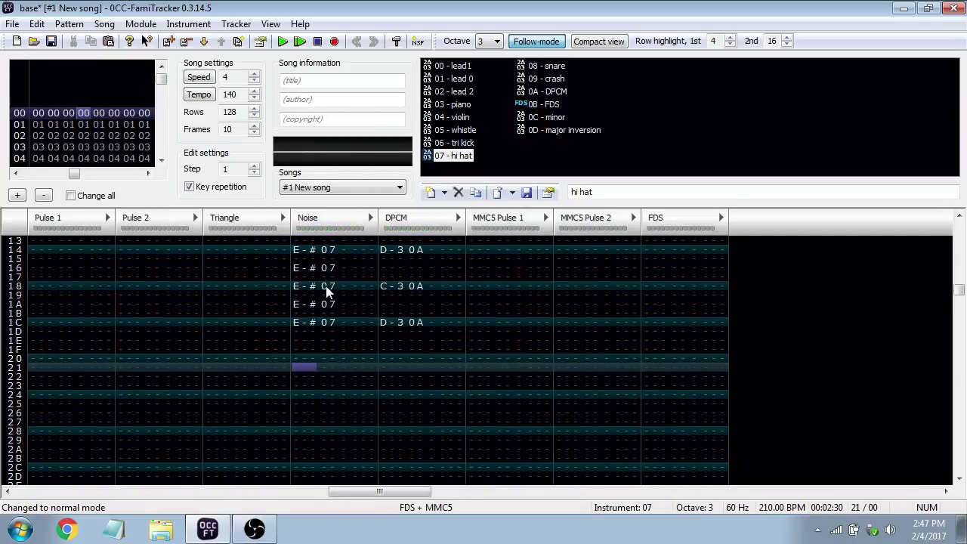
pyautogui.scroll(4, 347, 356)
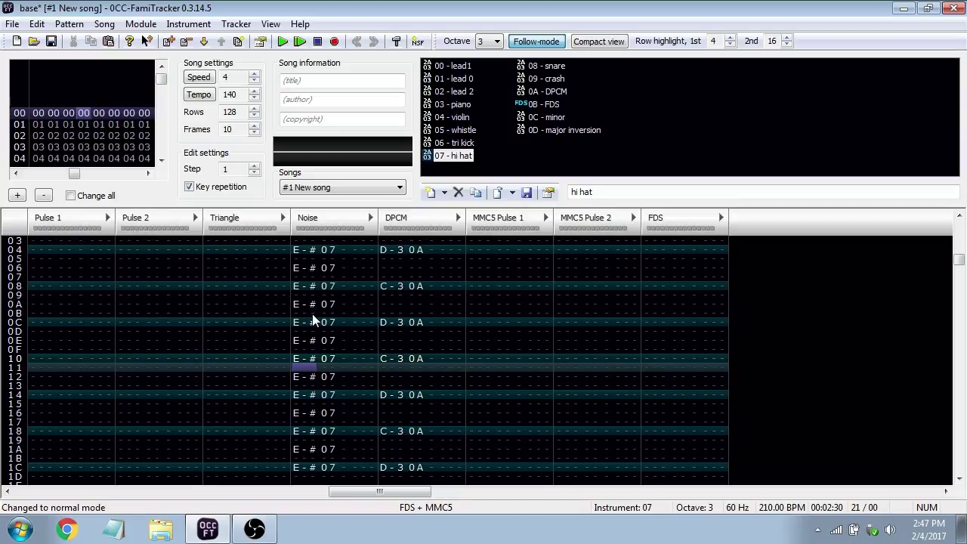
pyautogui.moveTo(307, 255); pyautogui.dragTo(324, 244)
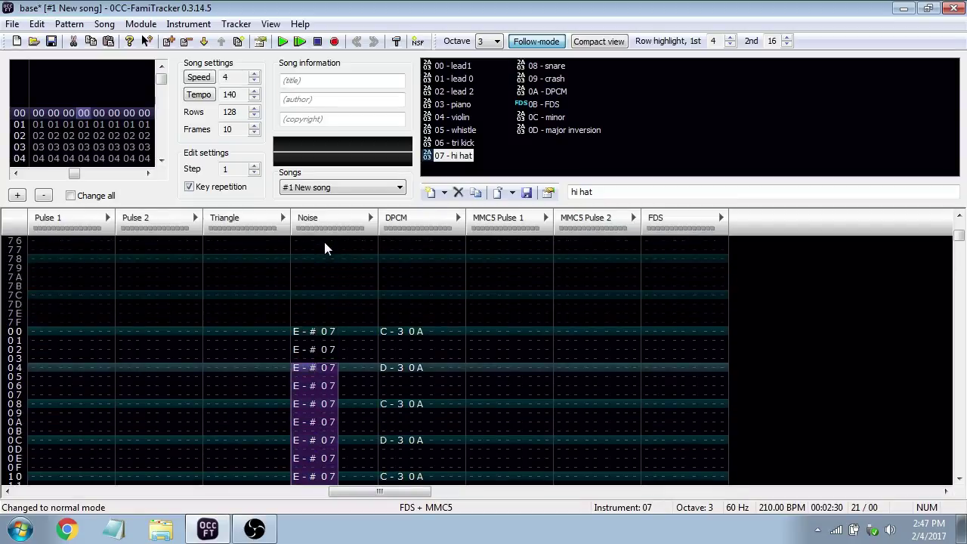
pyautogui.click(417, 385)
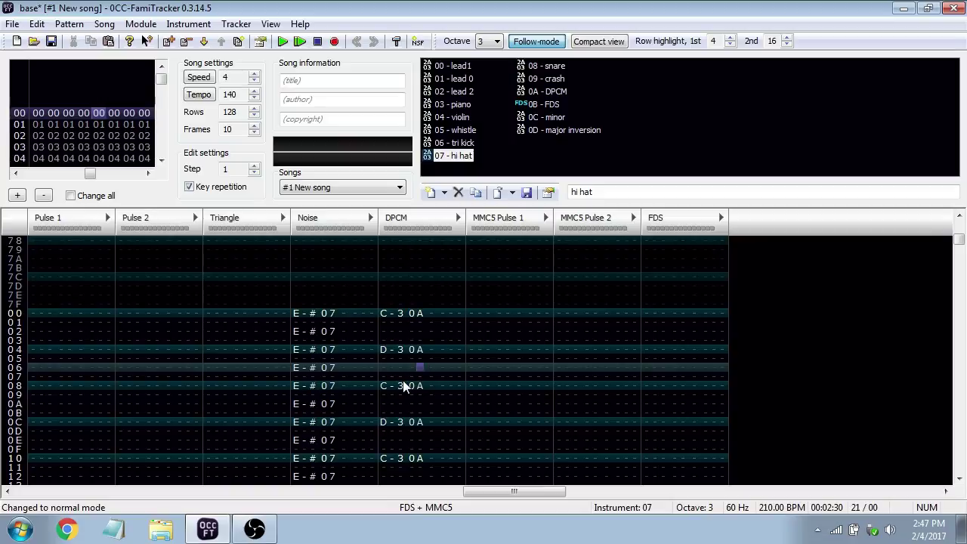
pyautogui.click(12, 23)
pyautogui.click(34, 58)
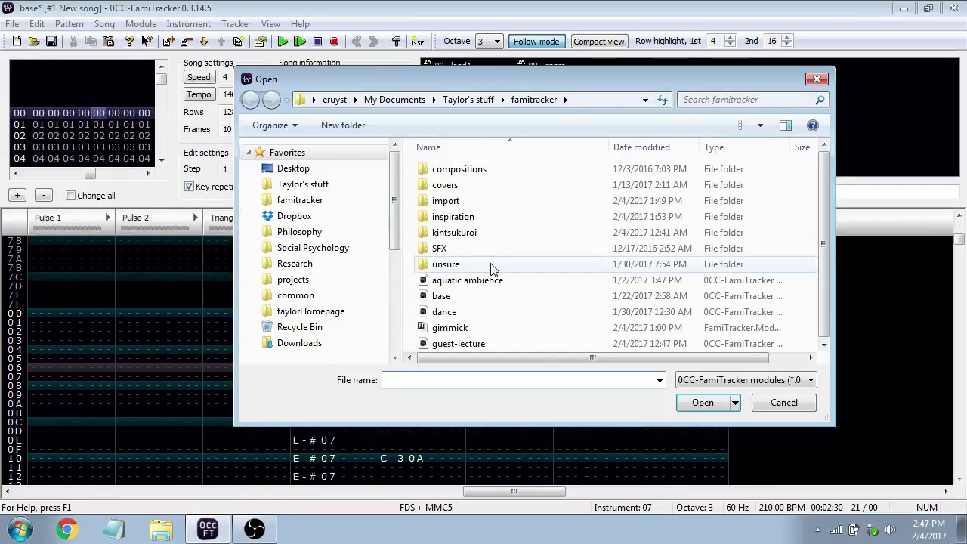
pyautogui.click(783, 401)
# Create a new empty module and add a new 2A03 instrument to it
pyautogui.click(11, 22)
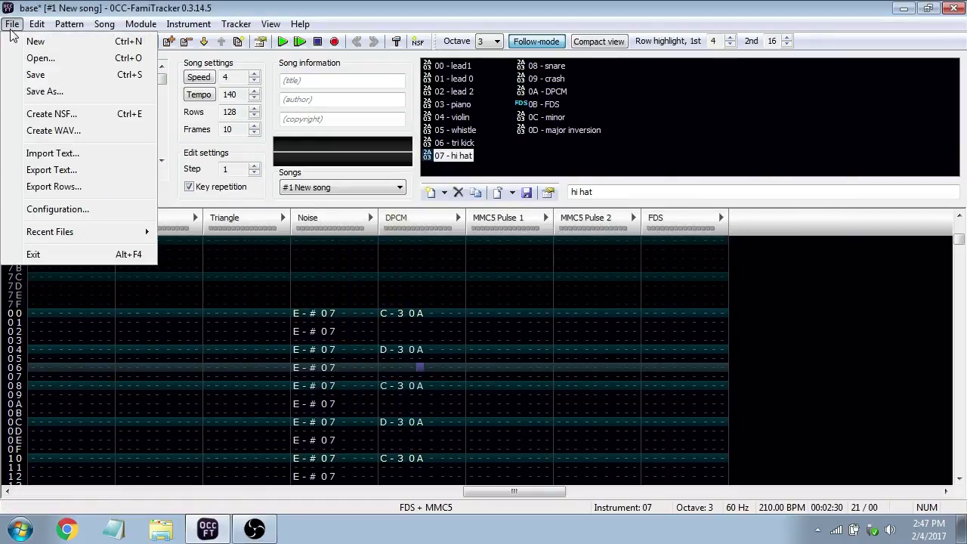
pyautogui.click(30, 41)
pyautogui.click(518, 300)
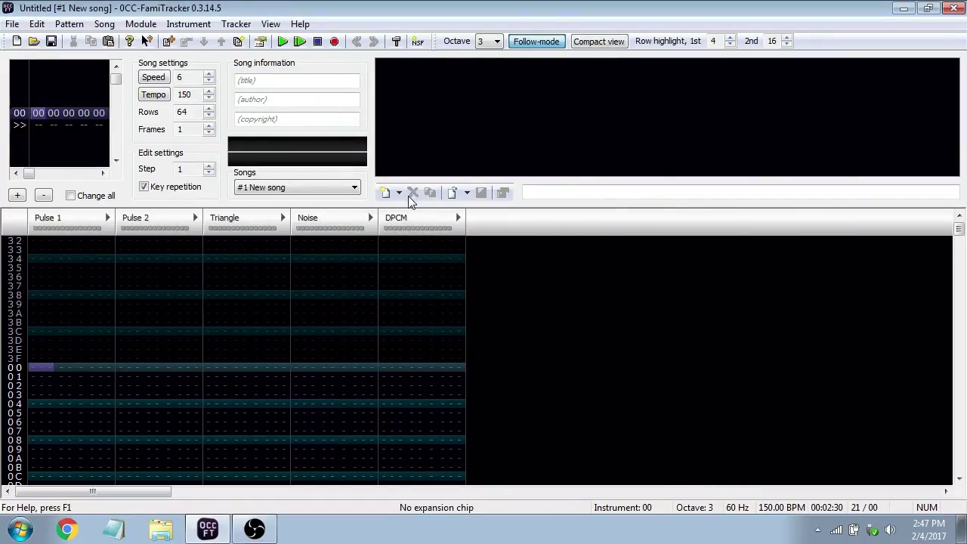
pyautogui.click(385, 192)
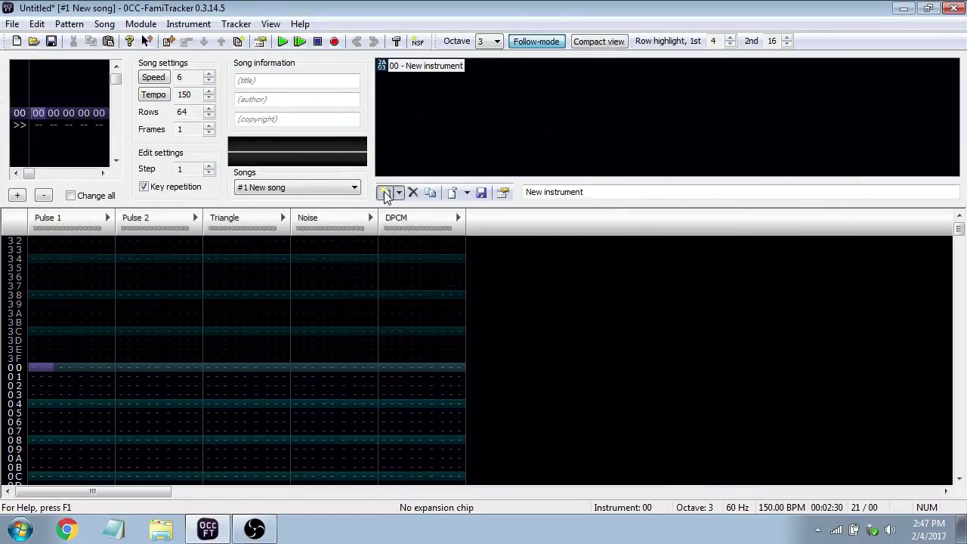
# Start importing a WAV file into the new instrument's DPCM samples and browse to the Cowbells folder of DrumSamples.org-DS1000
pyautogui.click(390, 368)
pyautogui.doubleClick(434, 68)
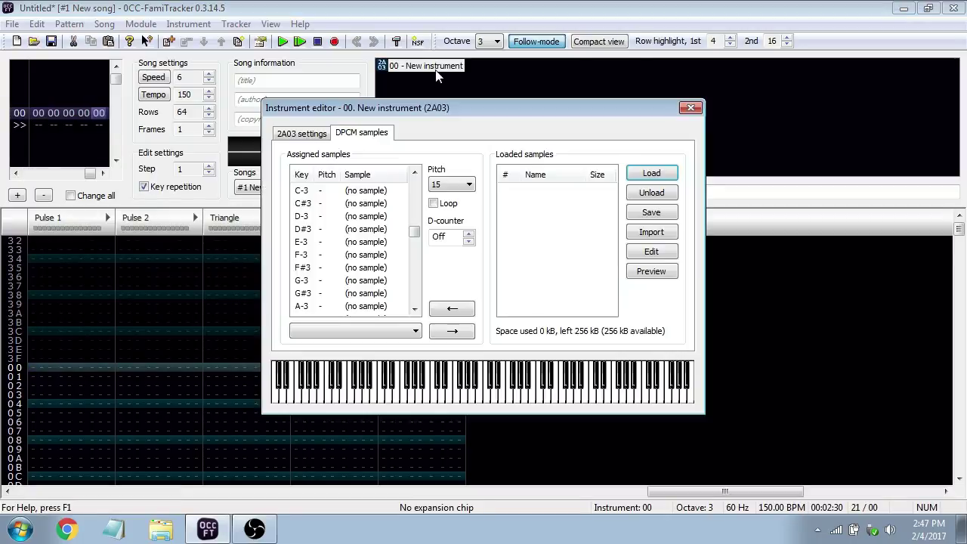
pyautogui.click(651, 233)
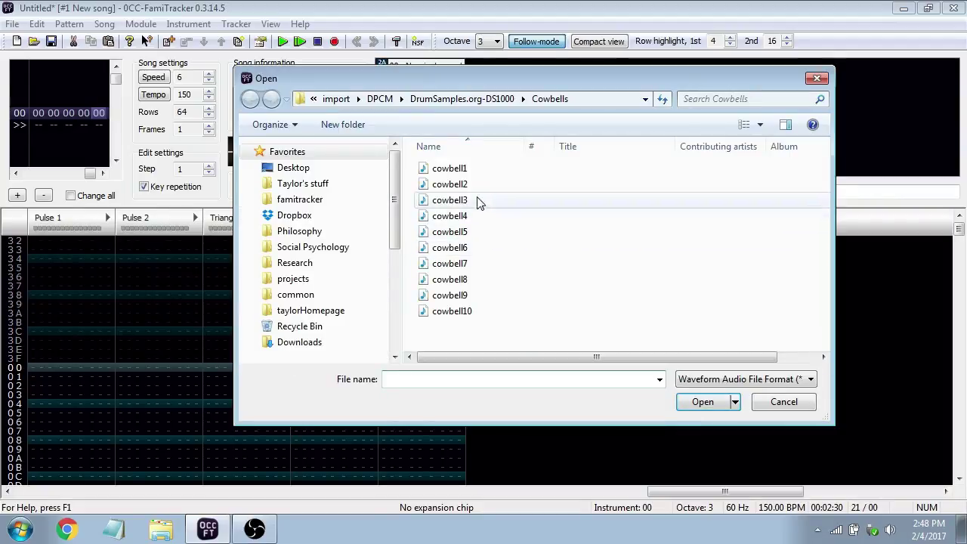
pyautogui.click(482, 98)
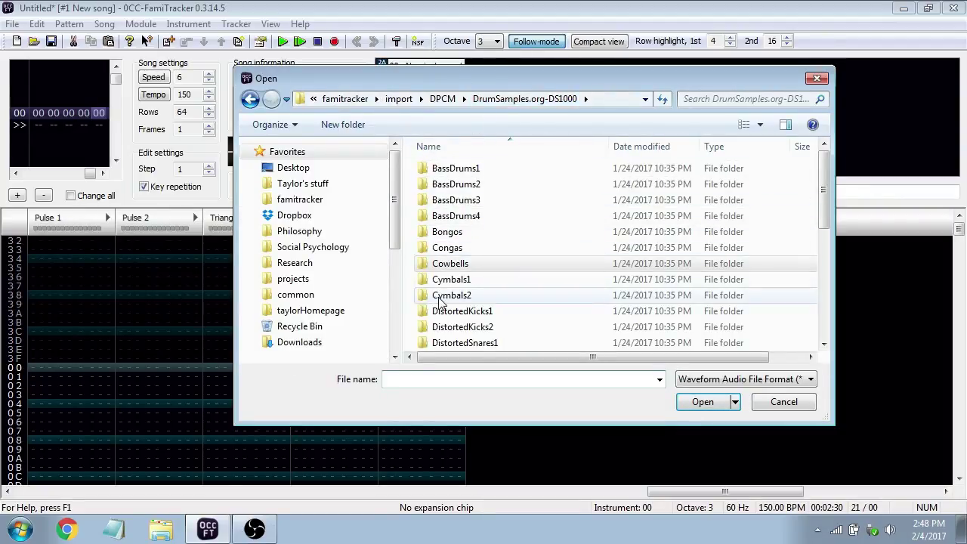
pyautogui.doubleClick(450, 260)
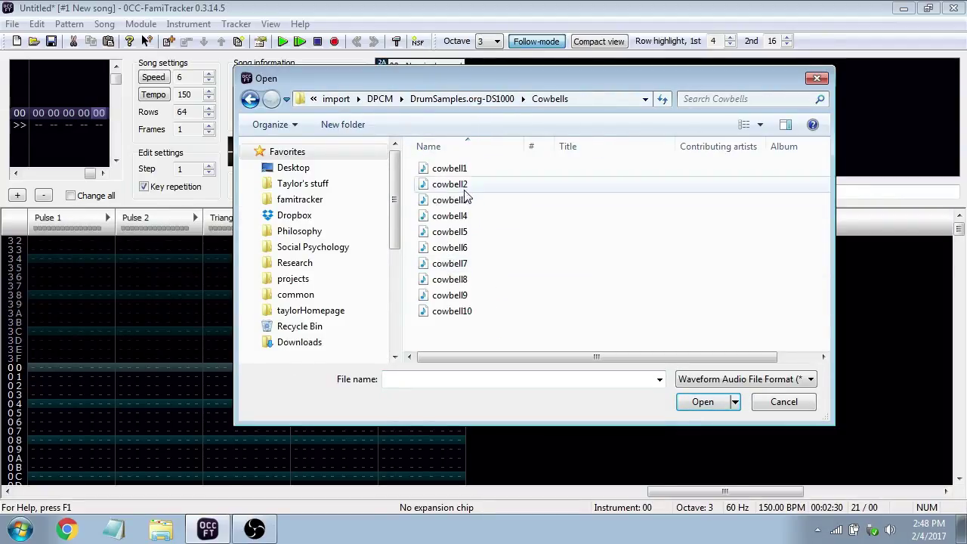
# Open cowbell4 from the Cowbells folder for PCM import and preview its conversion at quality 15
pyautogui.click(466, 171)
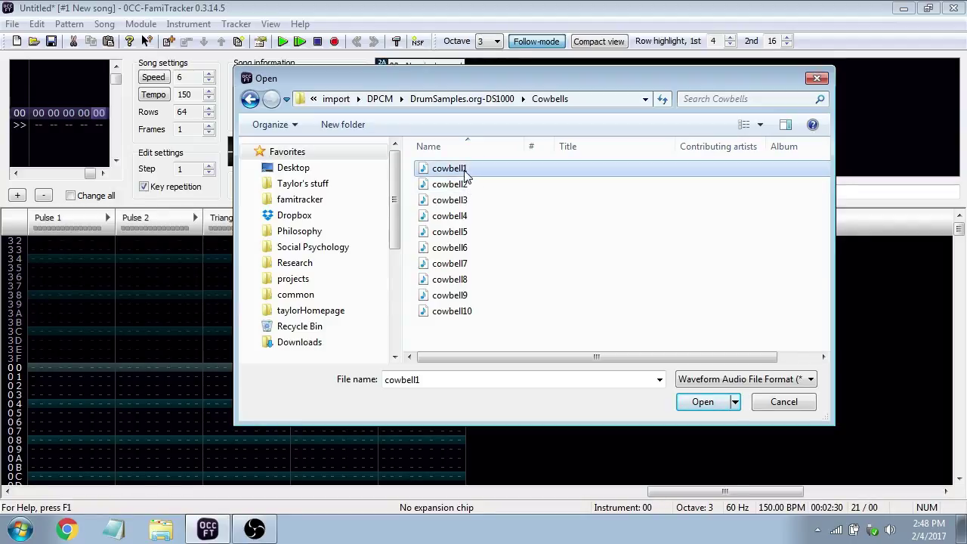
pyautogui.press('Down')
pyautogui.press('Down')
pyautogui.press('Down')
pyautogui.press('Down')
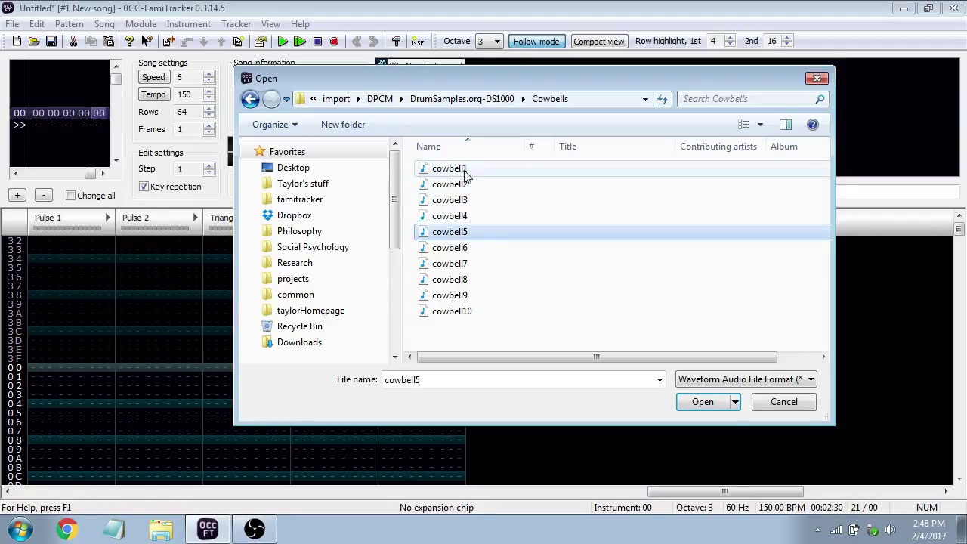
pyautogui.press('Up')
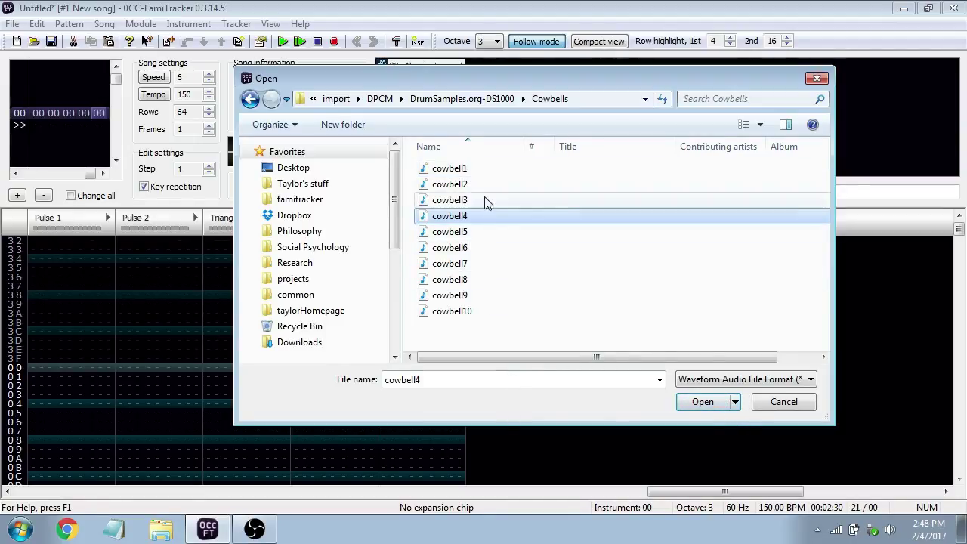
pyautogui.click(702, 402)
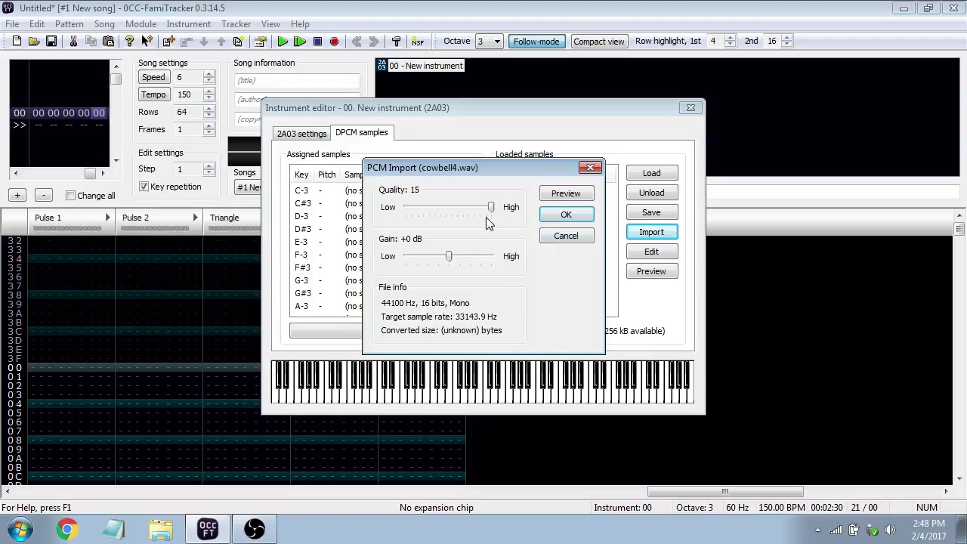
pyautogui.click(550, 198)
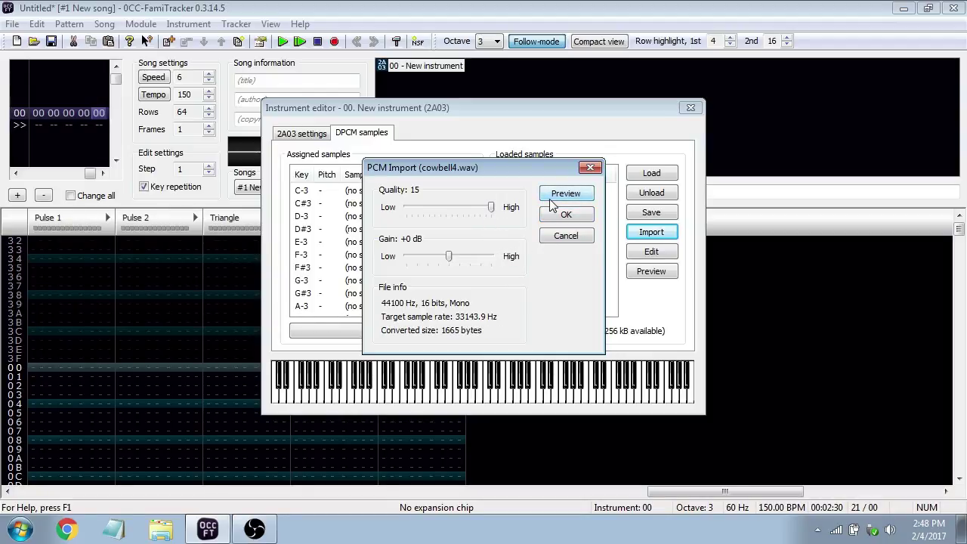
# Preview the cowbell4 conversion at quality 0 and 8, and again with the quality back at 15
pyautogui.click(489, 208)
pyautogui.moveTo(490, 208); pyautogui.dragTo(218, 247)
pyautogui.click(576, 195)
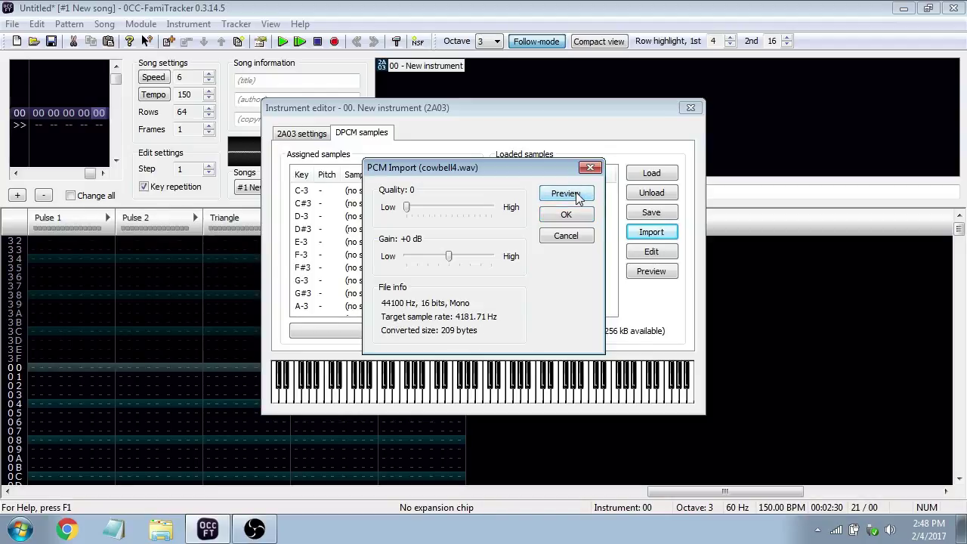
pyautogui.click(576, 195)
pyautogui.moveTo(411, 205); pyautogui.dragTo(451, 205)
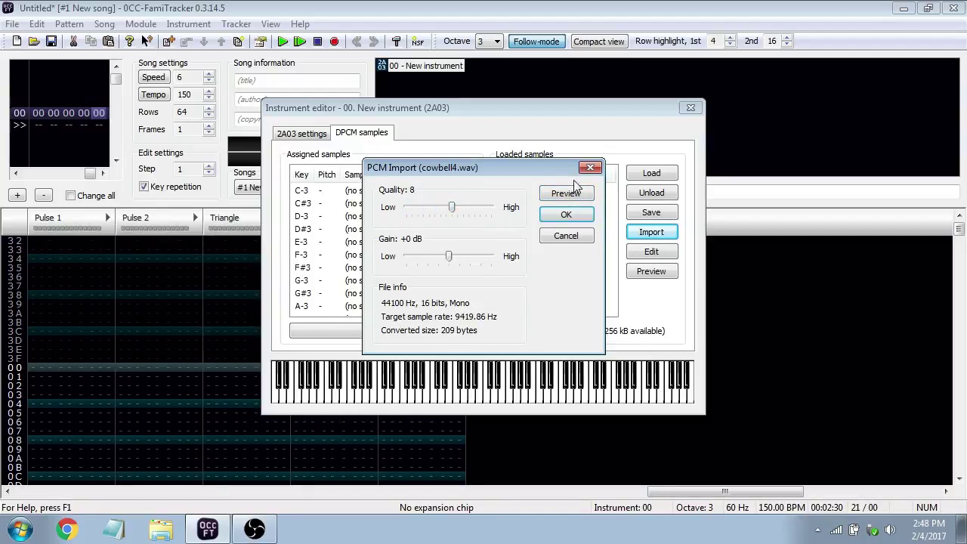
pyautogui.click(574, 192)
pyautogui.click(445, 213)
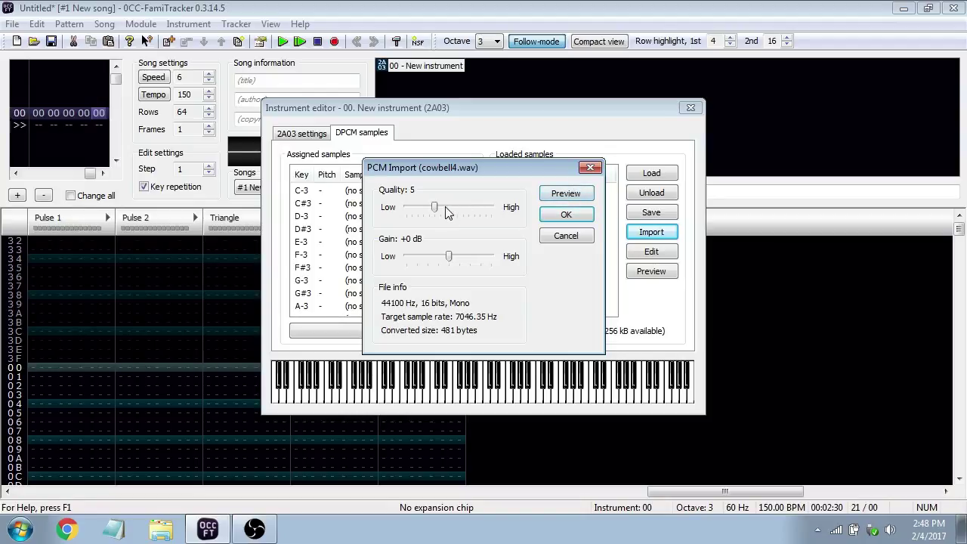
pyautogui.click(431, 211)
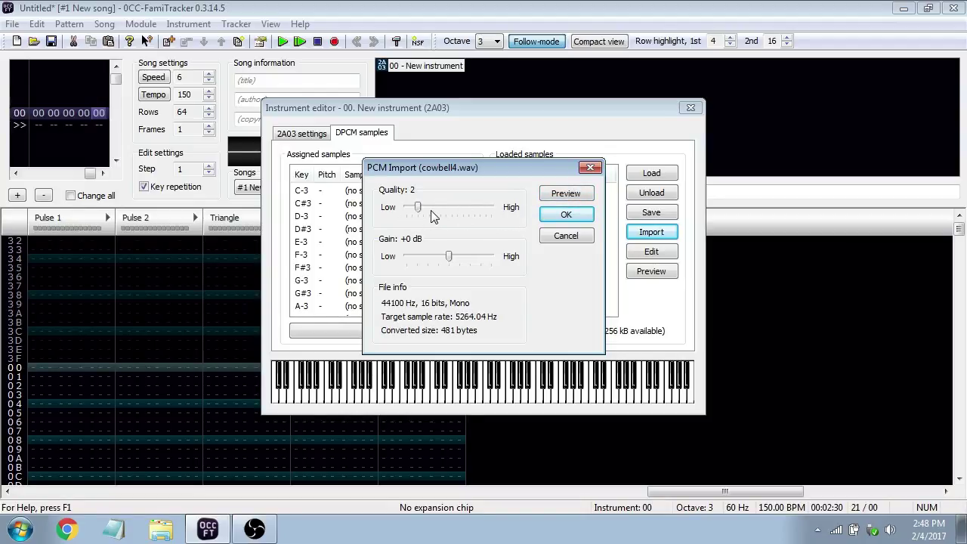
pyautogui.moveTo(420, 213); pyautogui.dragTo(610, 225)
pyautogui.click(572, 195)
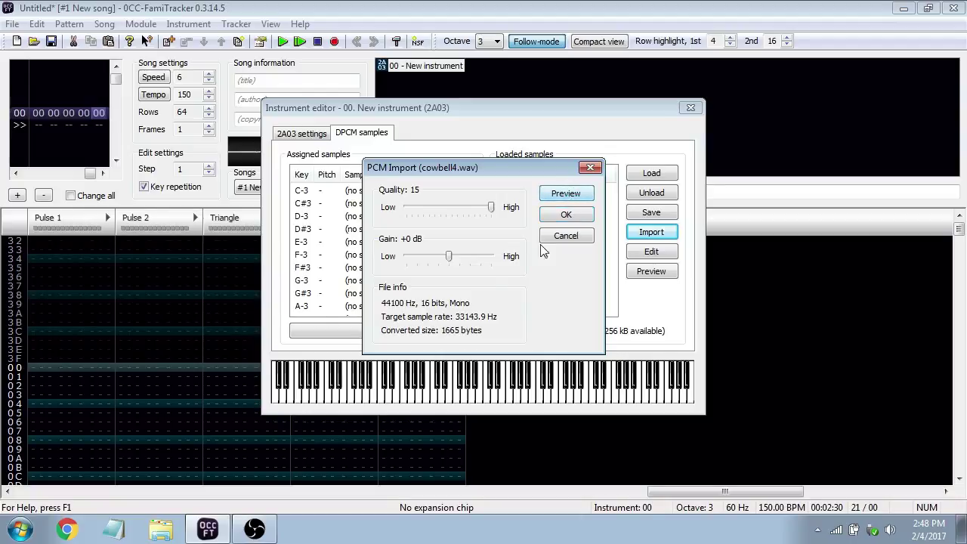
# Preview cowbell4 at +12 dB and -12 dB gain, reset the gain to 0 dB, and cancel the import
pyautogui.moveTo(450, 255); pyautogui.dragTo(552, 252)
pyautogui.click(562, 198)
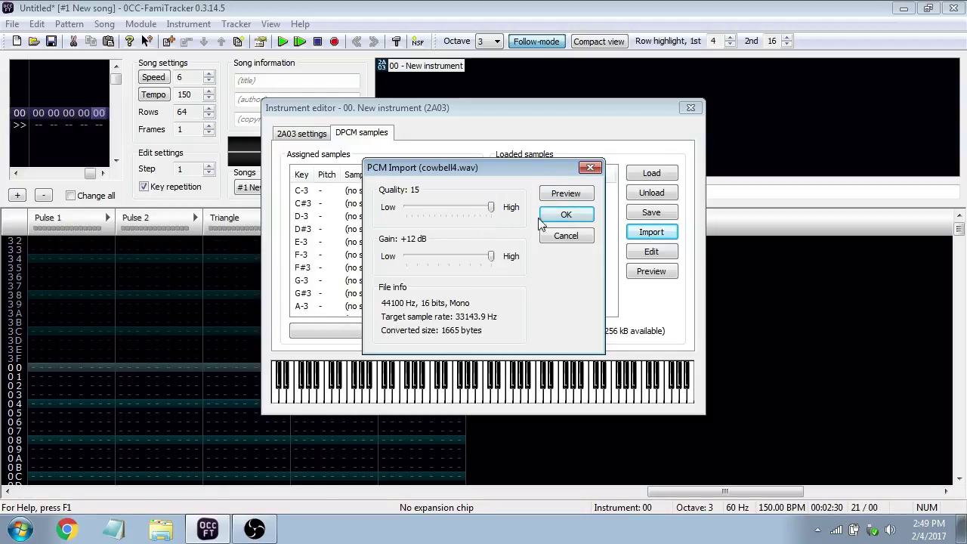
pyautogui.click(556, 197)
pyautogui.moveTo(490, 256); pyautogui.dragTo(407, 257)
pyautogui.click(565, 193)
pyautogui.click(565, 194)
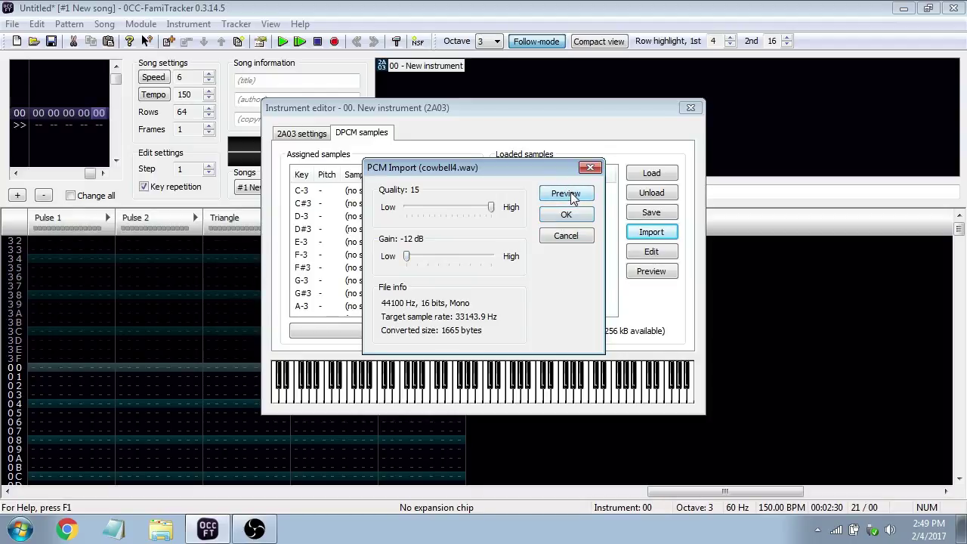
pyautogui.moveTo(408, 258); pyautogui.dragTo(449, 257)
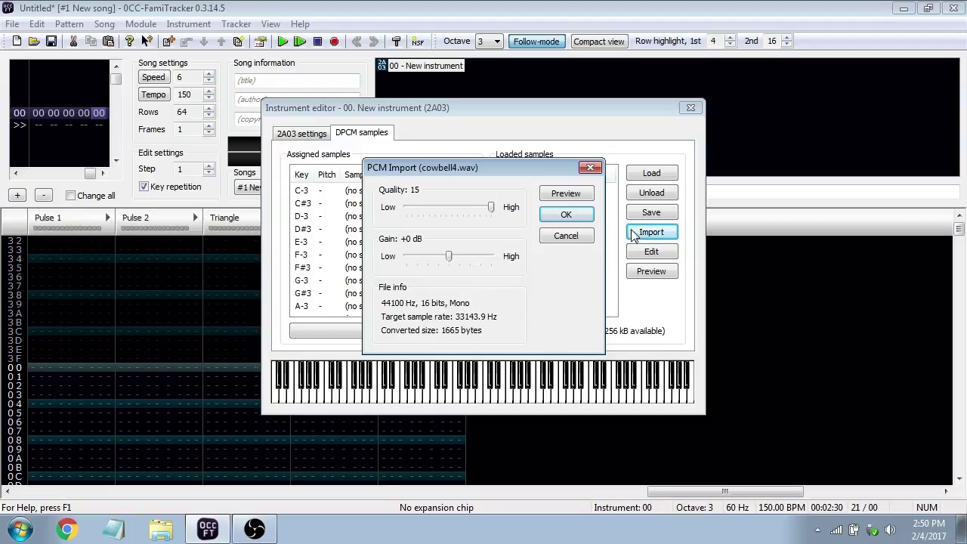
pyautogui.click(566, 236)
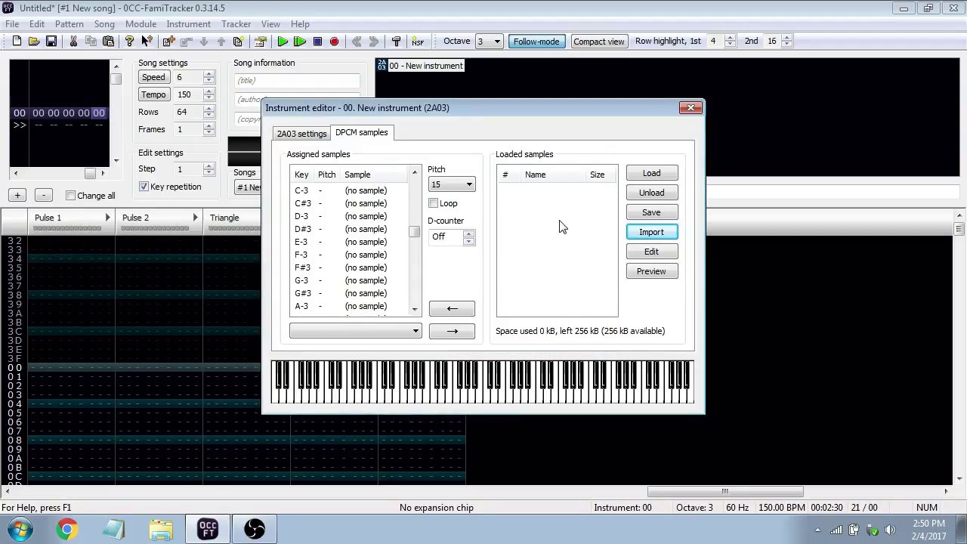
# Import cowbell4 as a DPCM sample at quality 15 and 0 dB gain
pyautogui.click(648, 234)
pyautogui.doubleClick(449, 215)
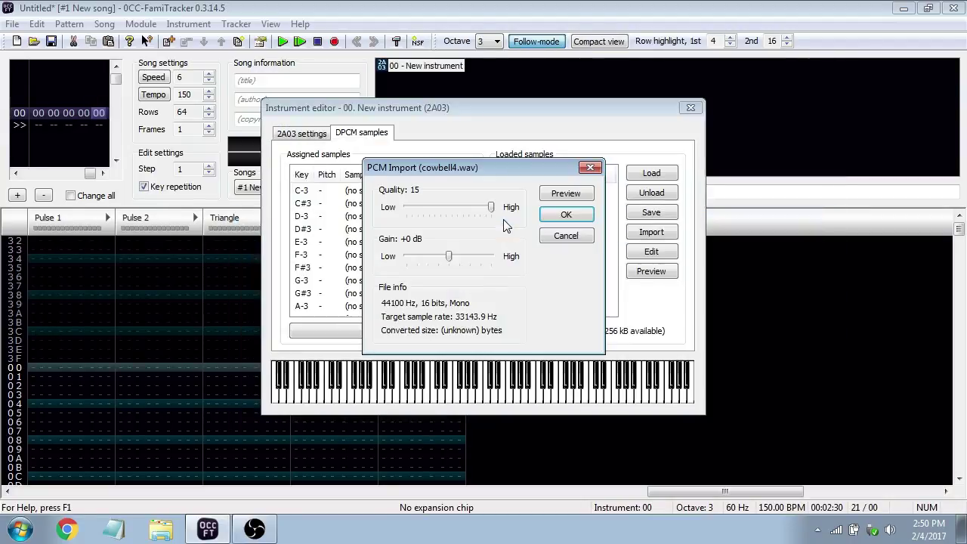
pyautogui.click(566, 215)
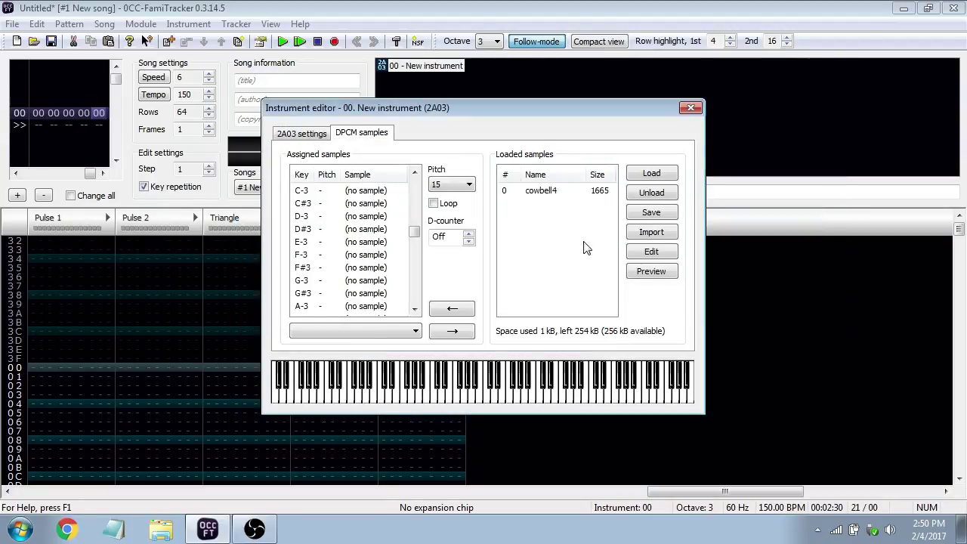
# Assign the loaded cowbell4 sample to key C-3 and close the instrument editor
pyautogui.click(546, 190)
pyautogui.click(367, 190)
pyautogui.click(445, 307)
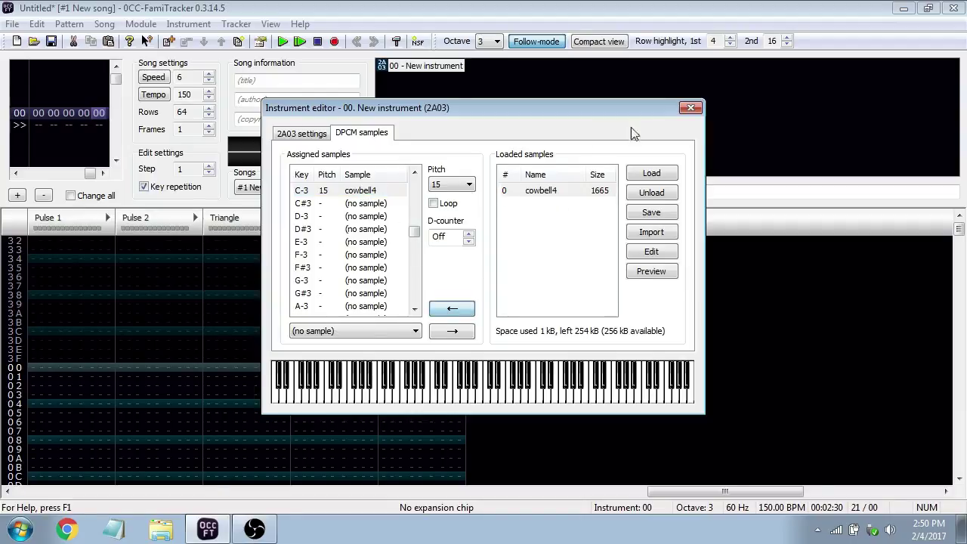
pyautogui.click(690, 108)
# Enter C-3 notes on every second row from 00 to 10 of the DPCM channel and play the pattern
pyautogui.press('space')
pyautogui.press('z')
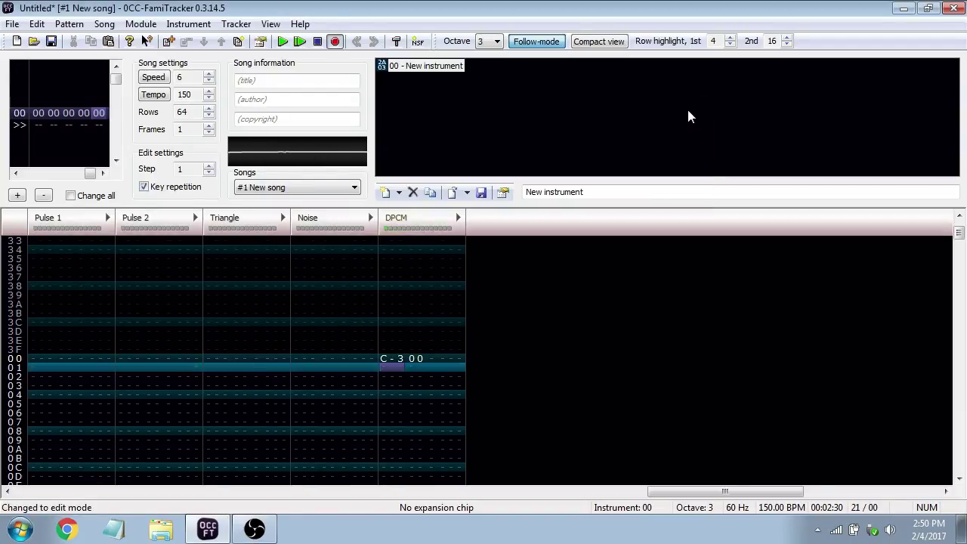
pyautogui.press('Down')
pyautogui.press('z')
pyautogui.press('Down')
pyautogui.press('z')
pyautogui.press('Down')
pyautogui.press('z')
pyautogui.press('Down')
pyautogui.press('z')
pyautogui.press('Down')
pyautogui.press('z')
pyautogui.press('Down')
pyautogui.press('z')
pyautogui.press('Down')
pyautogui.press('z')
pyautogui.press('Down')
pyautogui.press('z')
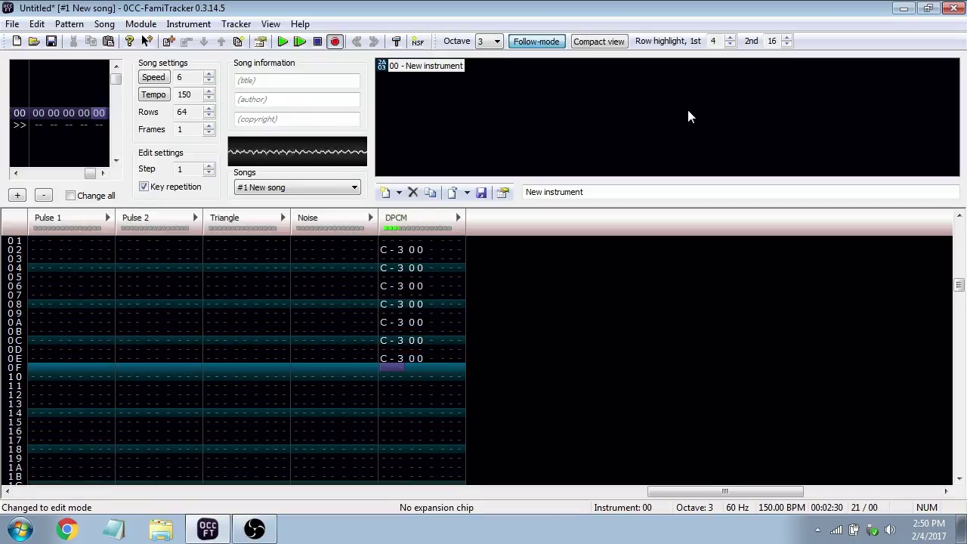
pyautogui.press('Return')
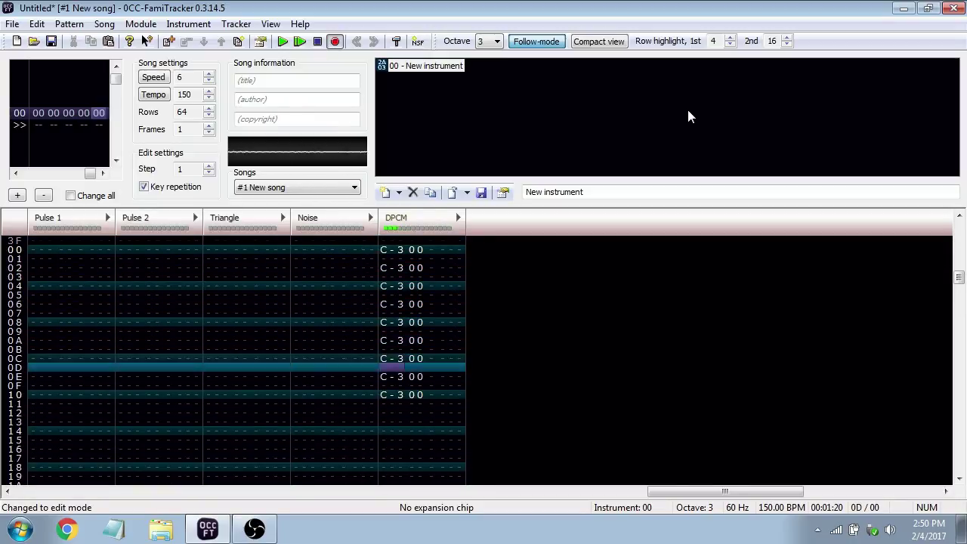
# Inspect the option for saving the instrument's cowbell4 sample as a .dmc file without saving it, and close the instrument editor
pyautogui.doubleClick(431, 67)
pyautogui.click(578, 192)
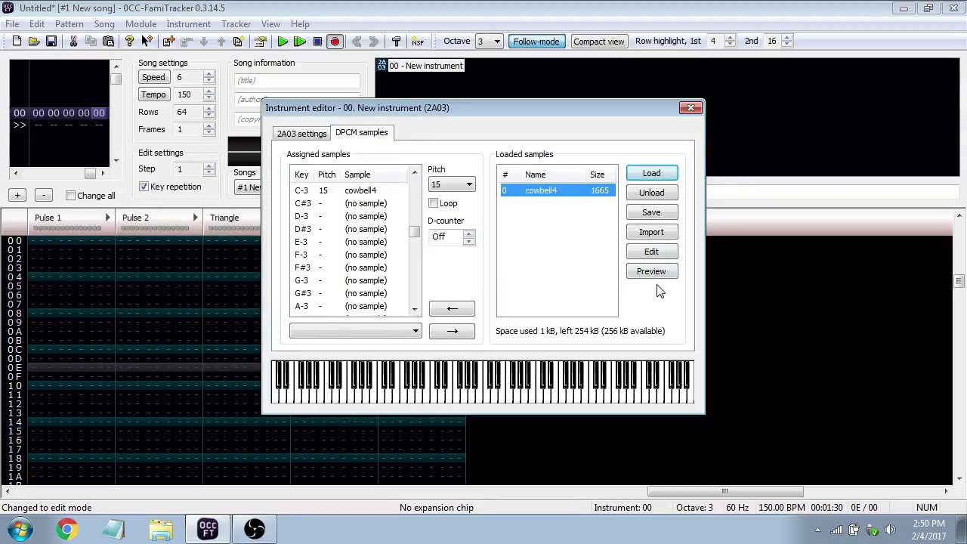
pyautogui.click(651, 214)
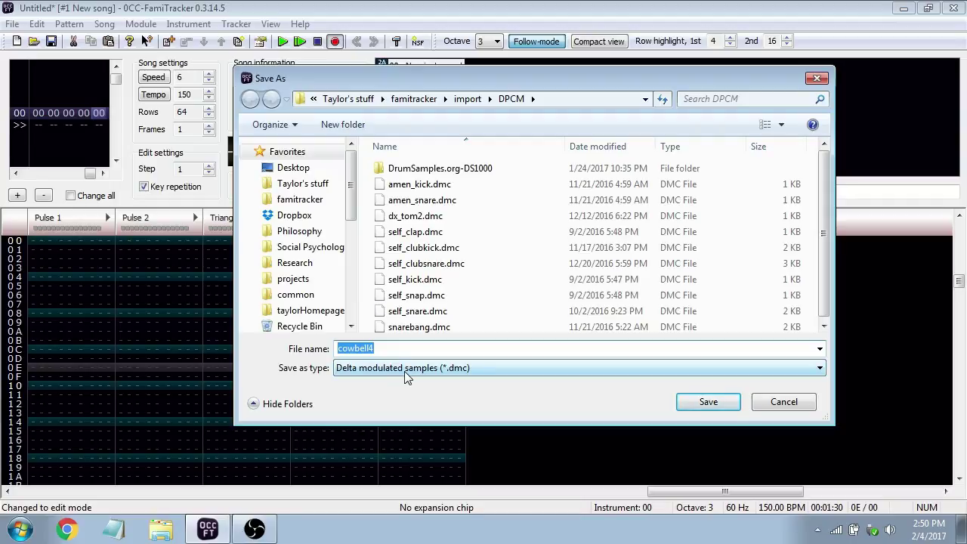
pyautogui.click(784, 403)
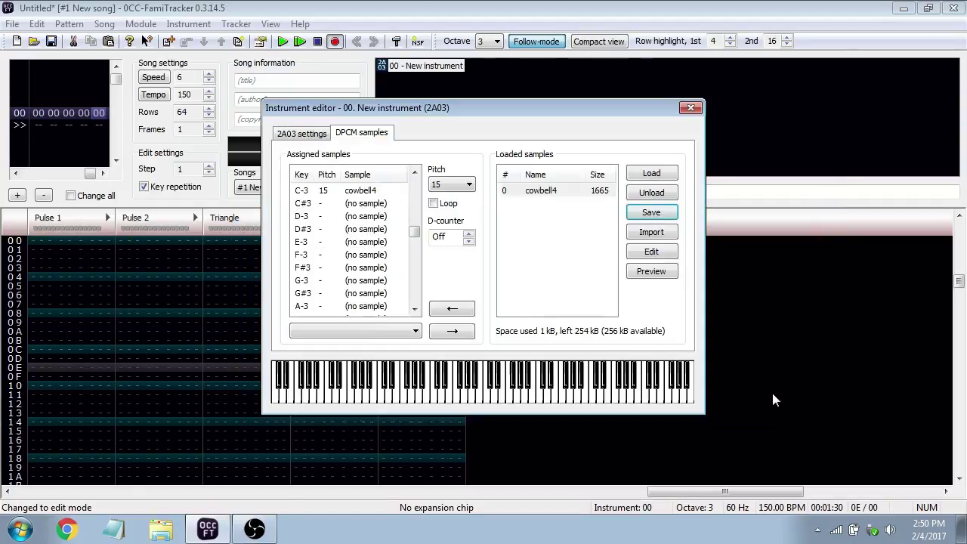
pyautogui.click(690, 108)
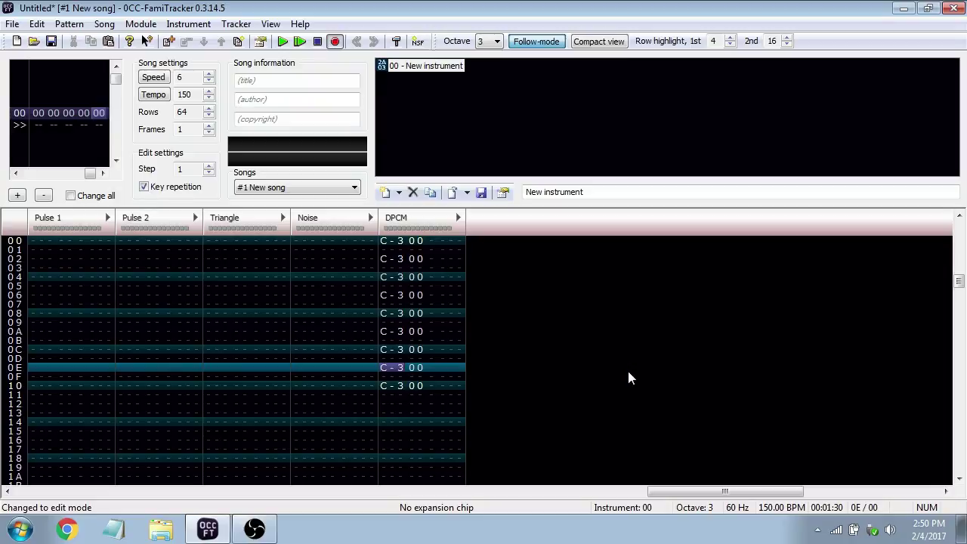
# Open the guest-lecture module from the famitracker folder
pyautogui.click(13, 23)
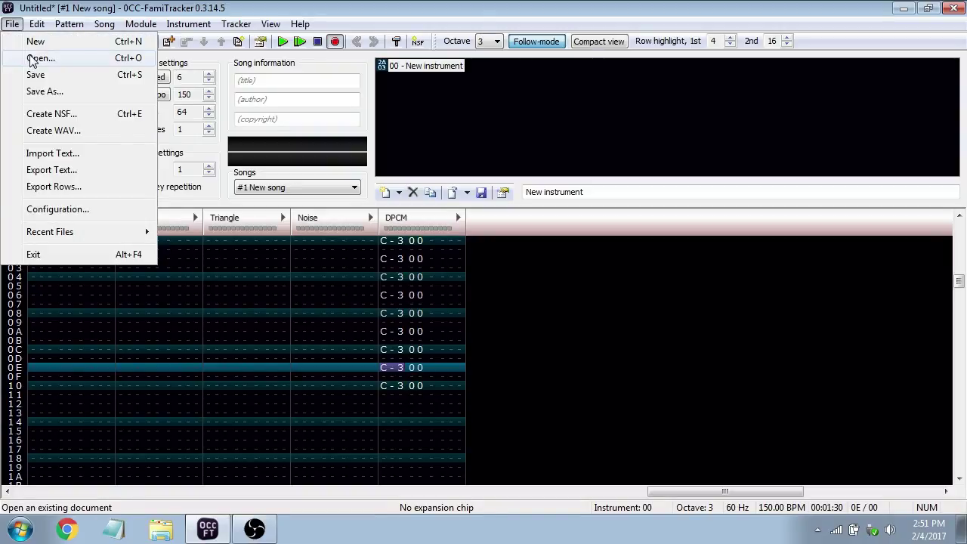
pyautogui.click(32, 59)
pyautogui.click(499, 312)
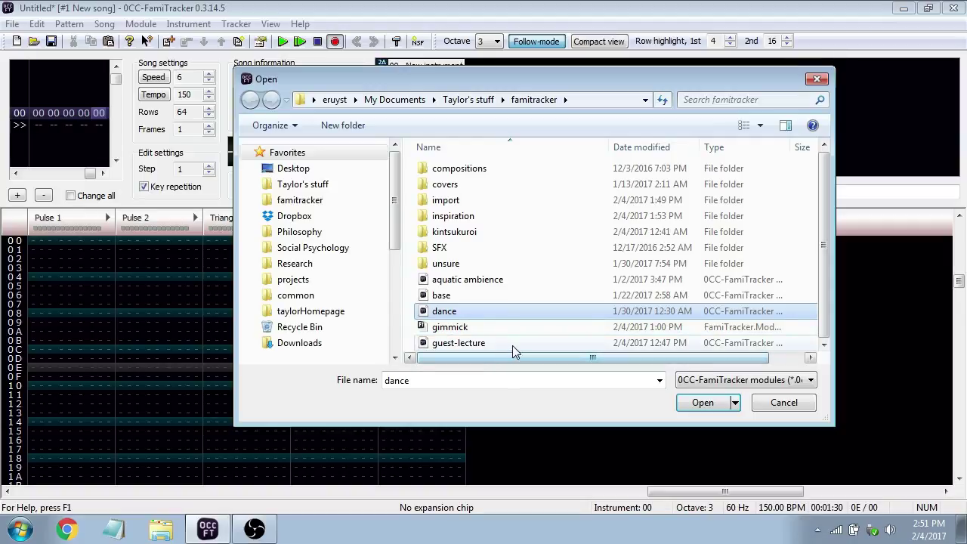
pyautogui.doubleClick(513, 316)
pyautogui.click(512, 304)
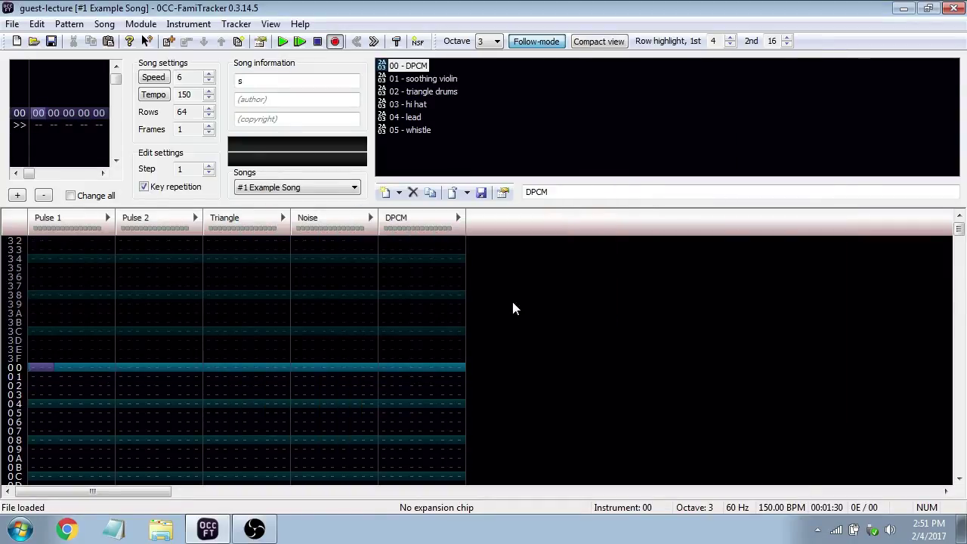
# View the module's song list, stay on Example Song, and highlight the effect column on row 00 of Pulse 1
pyautogui.click(299, 196)
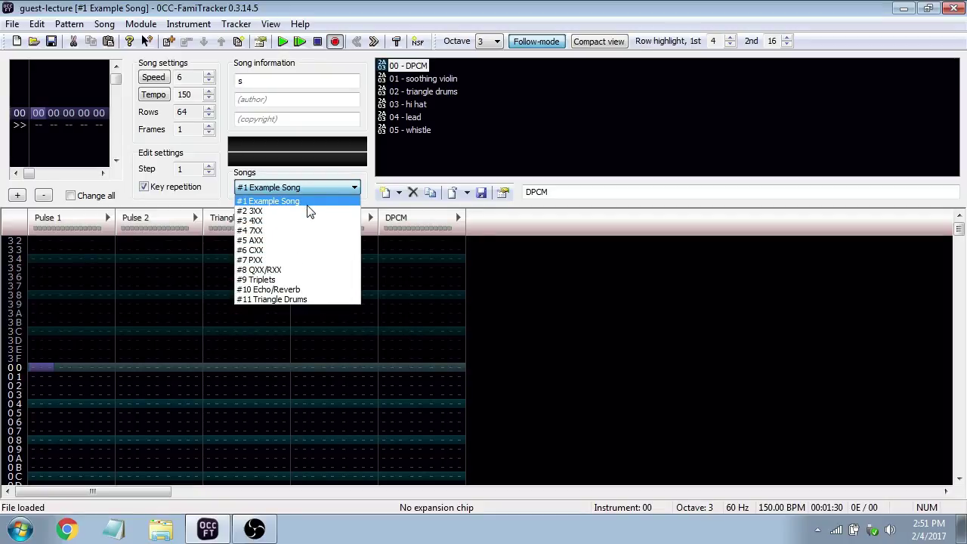
pyautogui.click(305, 198)
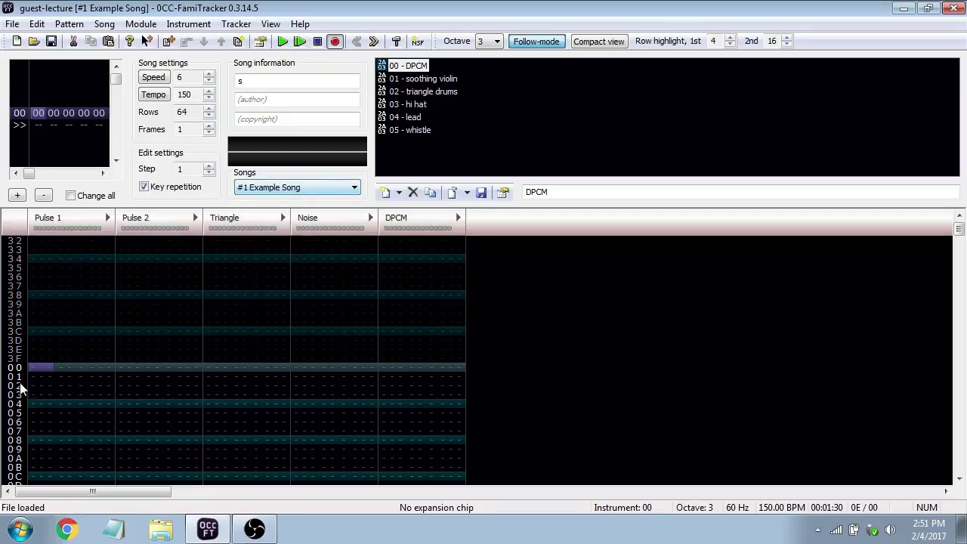
pyautogui.click(90, 366)
pyautogui.click(96, 366)
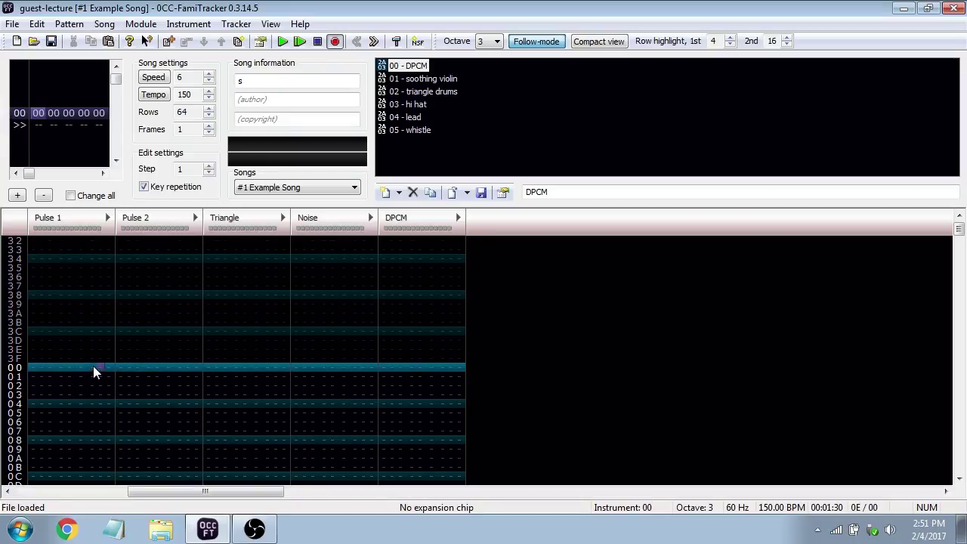
pyautogui.moveTo(93, 368); pyautogui.dragTo(101, 368)
# Switch to song #2 3XX and play its Pulse 1 pattern with the 307 effect twice
pyautogui.click(307, 188)
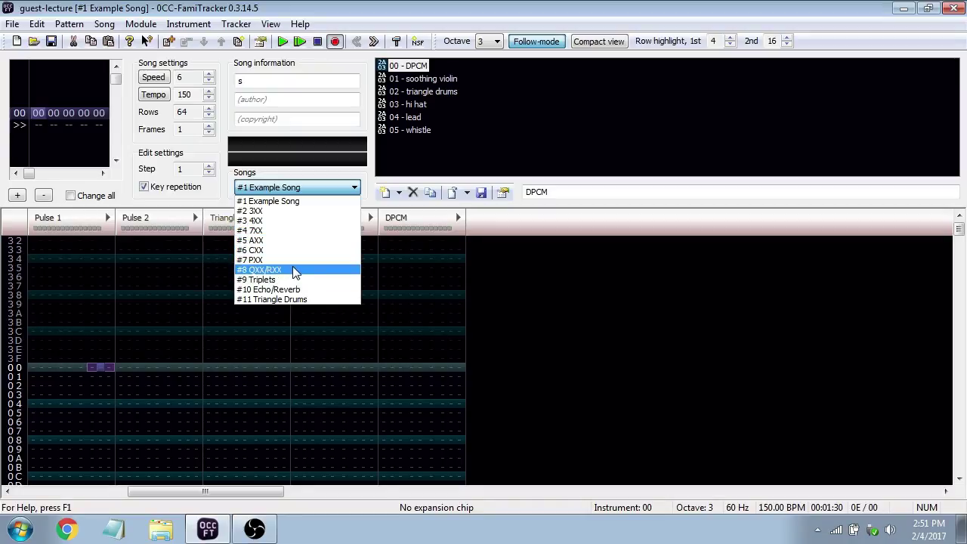
pyautogui.click(312, 214)
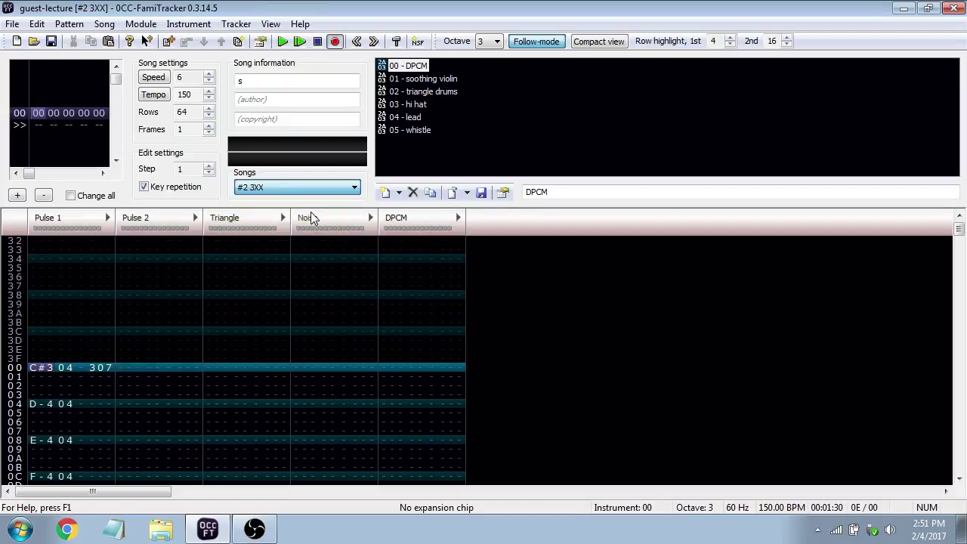
pyautogui.press('Return')
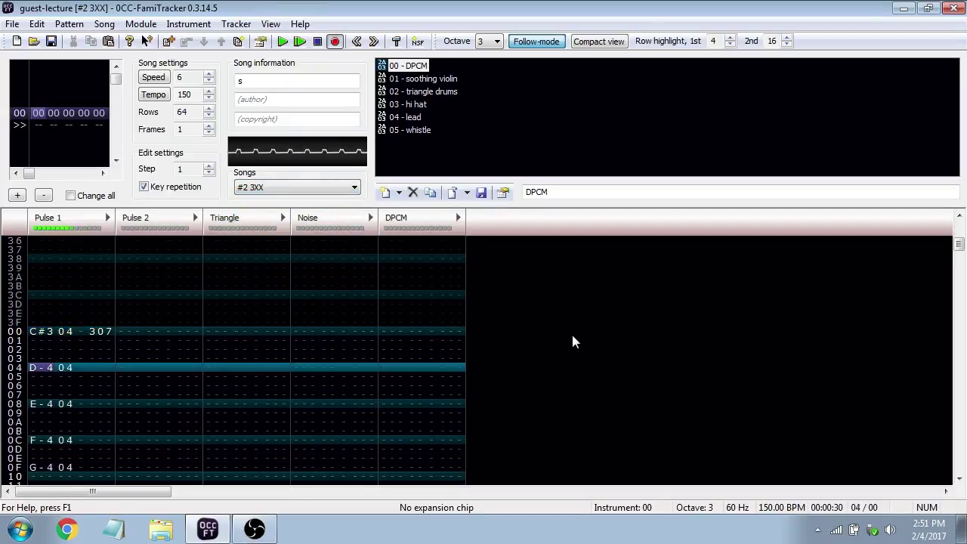
pyautogui.press('Return')
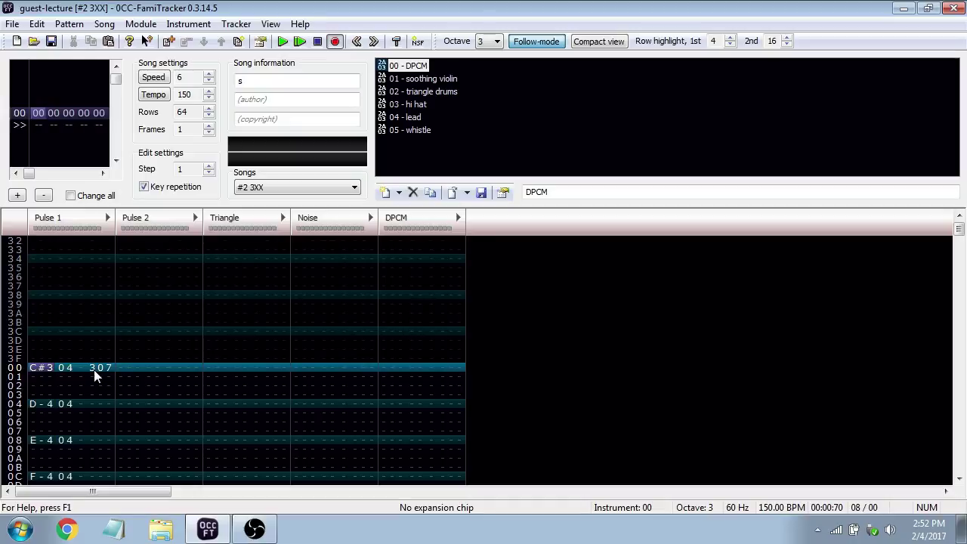
pyautogui.press('Right')
pyautogui.press('Return')
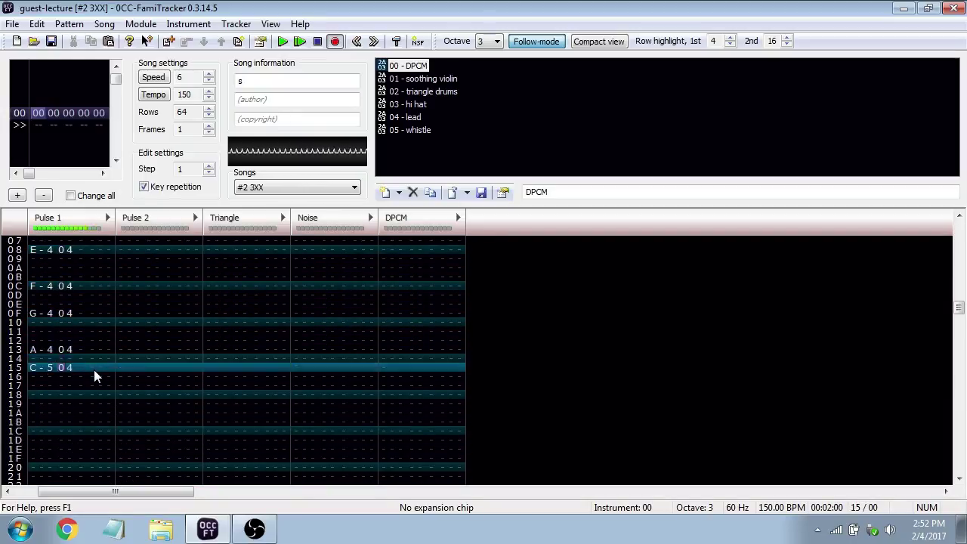
# Delete the 307 effect on row 00 of Pulse 1 to hear the pattern without it, and restore the effect
pyautogui.press('Return')
pyautogui.scroll(5, 159, 368)
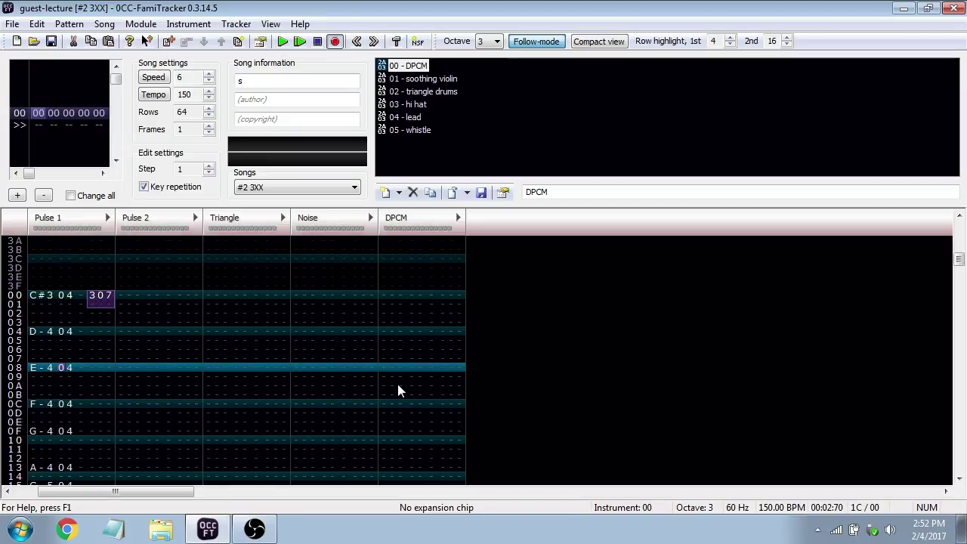
pyautogui.press('space')
pyautogui.press('space')
pyautogui.press('Delete')
pyautogui.press('Return')
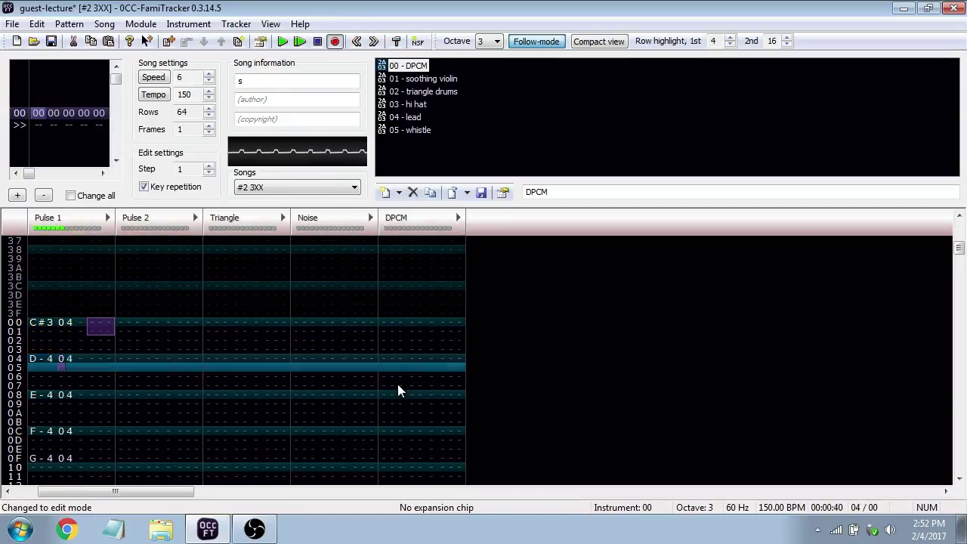
pyautogui.press('Return')
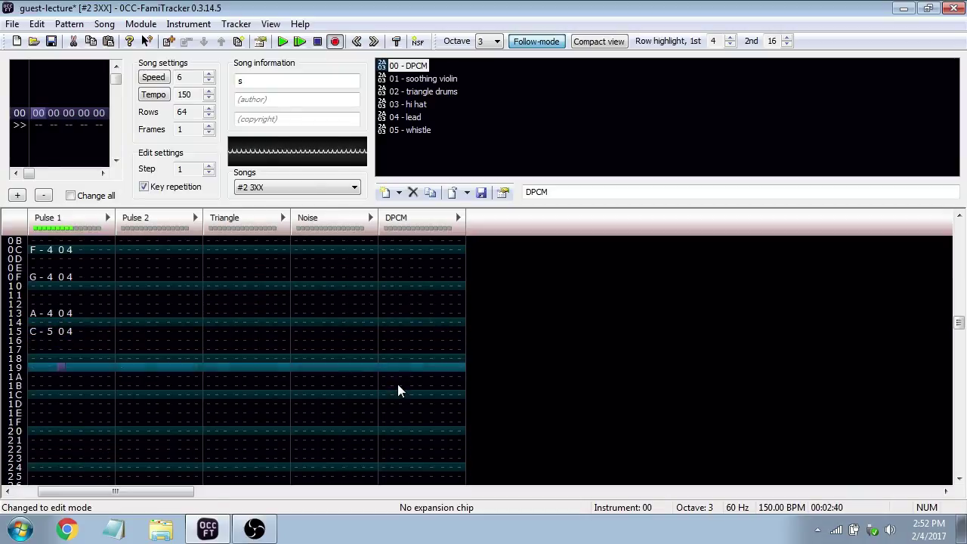
pyautogui.hotkey('ctrl', 'z')
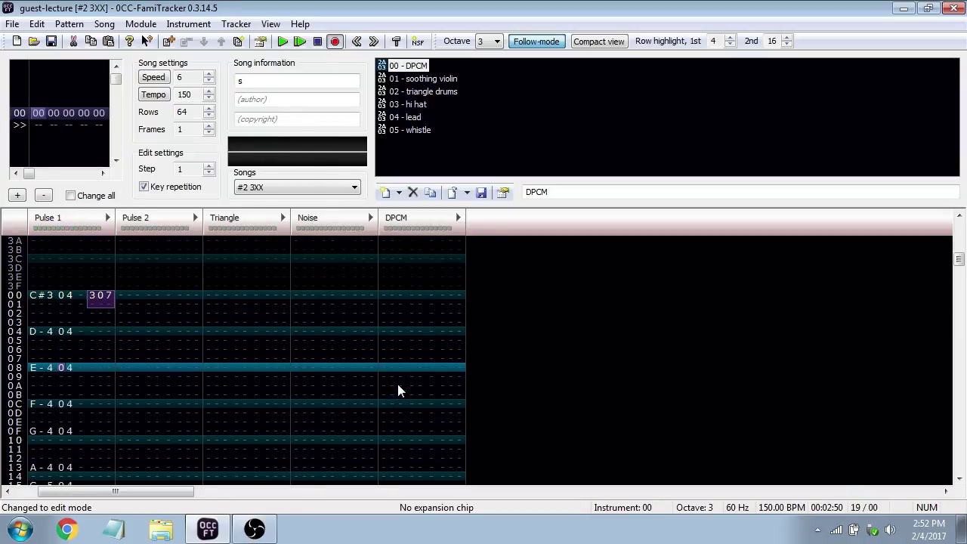
# Go through the individual digits of the 307 effect on row 00 of Pulse 1
pyautogui.press('Up')
pyautogui.press('Up')
pyautogui.press('Up')
pyautogui.press('Up')
pyautogui.press('Up')
pyautogui.press('Up')
pyautogui.press('Up')
pyautogui.press('Up')
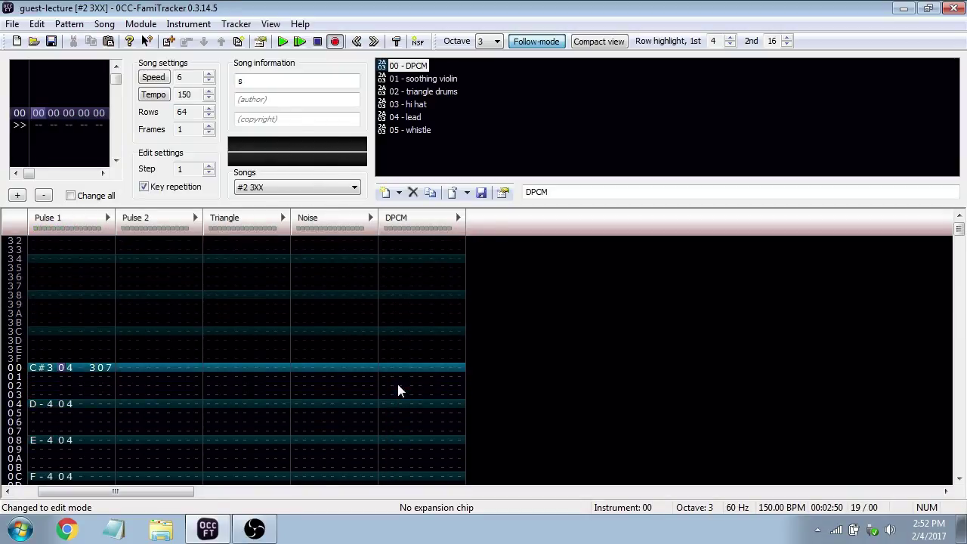
pyautogui.press('Right')
pyautogui.press('Right')
pyautogui.press('Right')
pyautogui.press('Right')
pyautogui.press('Right')
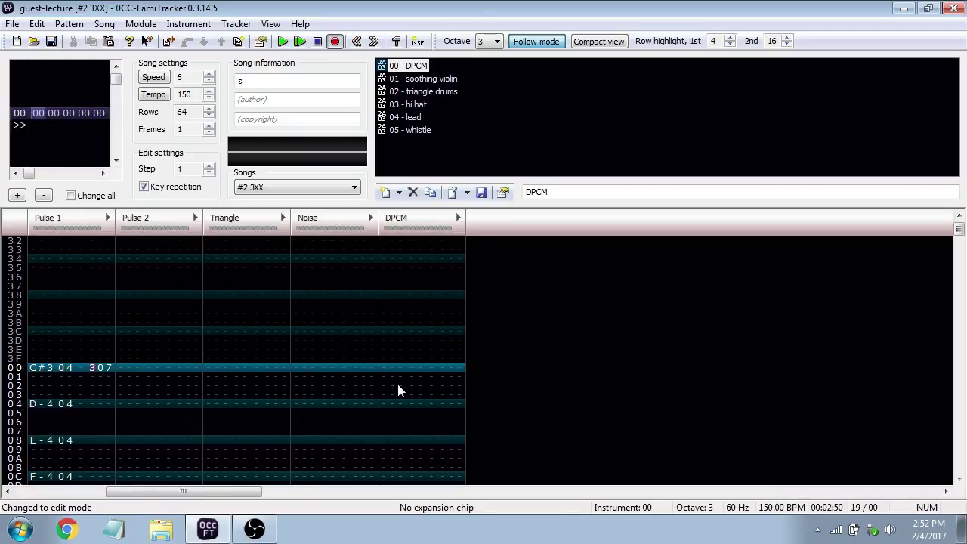
pyautogui.press('Right')
pyautogui.press('Left')
pyautogui.press('Right')
pyautogui.press('Left')
pyautogui.press('Left')
pyautogui.press('Right')
pyautogui.press('Right')
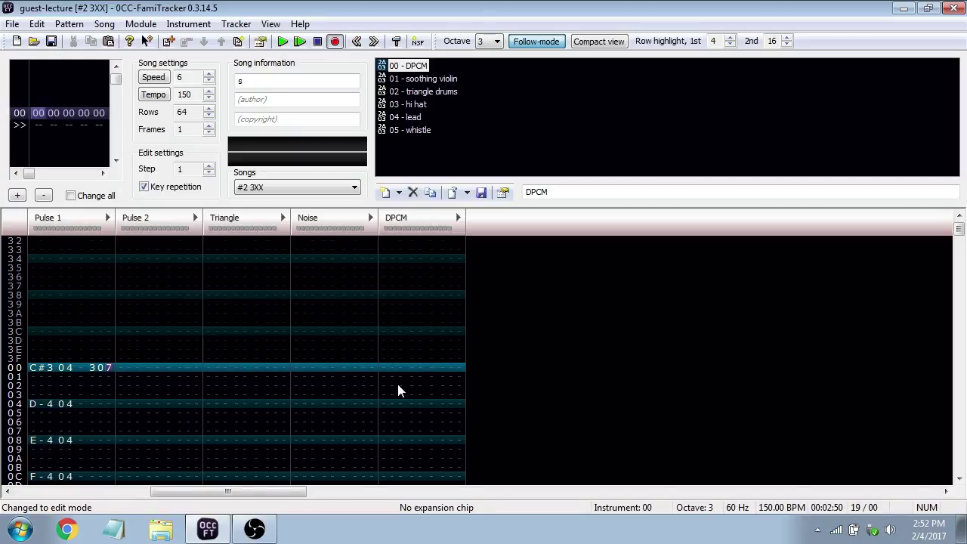
# Change the last digit of the row 00 effect in Pulse 1 so it reads 300
pyautogui.press('space')
pyautogui.press('space')
pyautogui.write('0')
pyautogui.press('space')
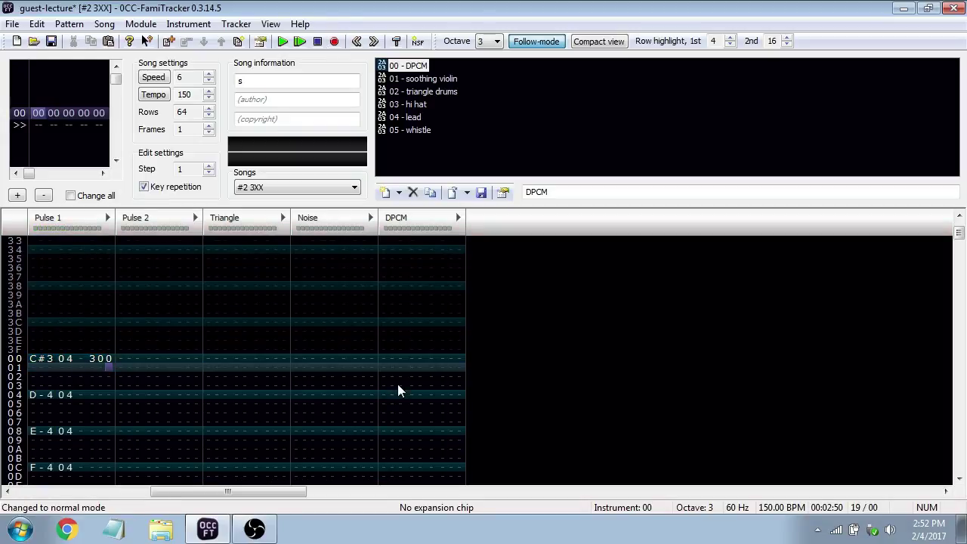
# Try the portamento values 3F0 and 30F in the effect column on row 00 of Pulse 1
pyautogui.press('Up')
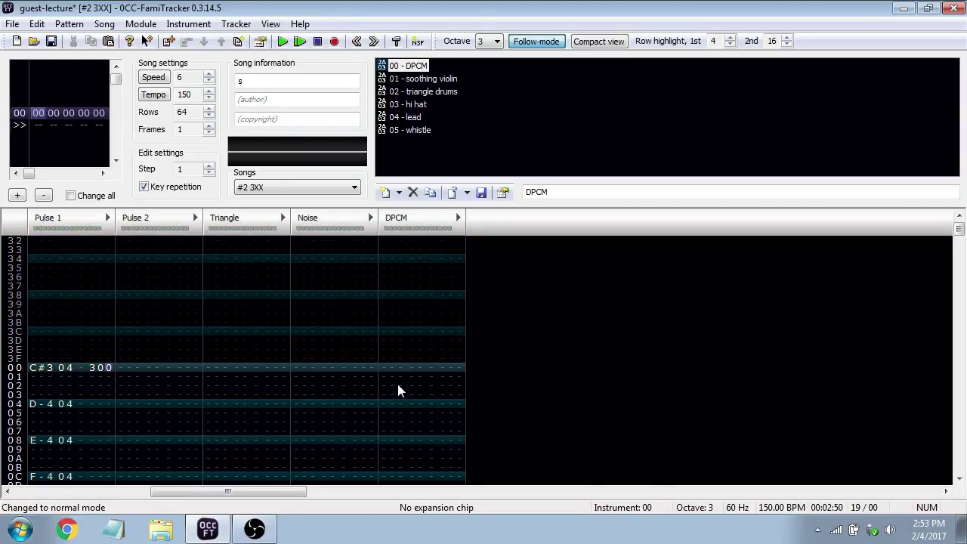
pyautogui.press('Left')
pyautogui.press('space')
pyautogui.write('FF')
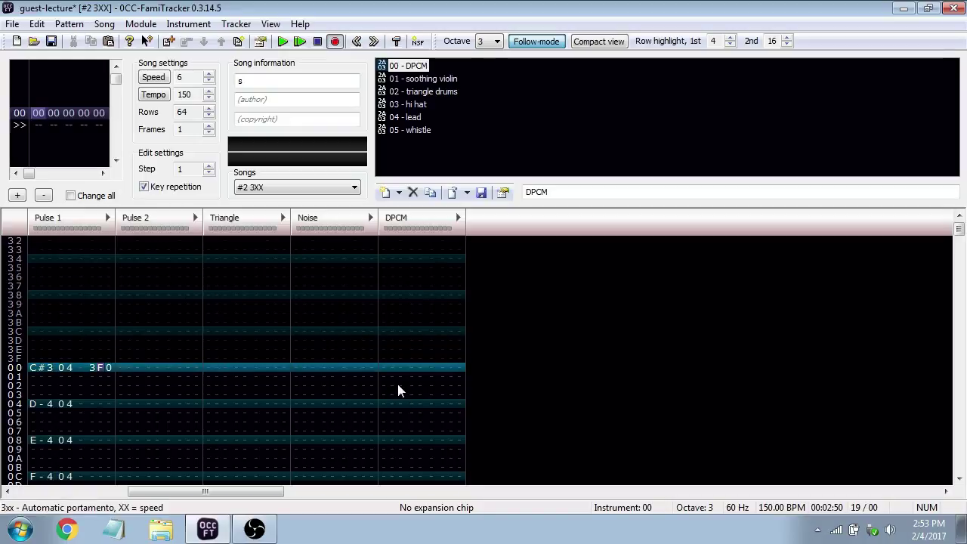
pyautogui.press('Left')
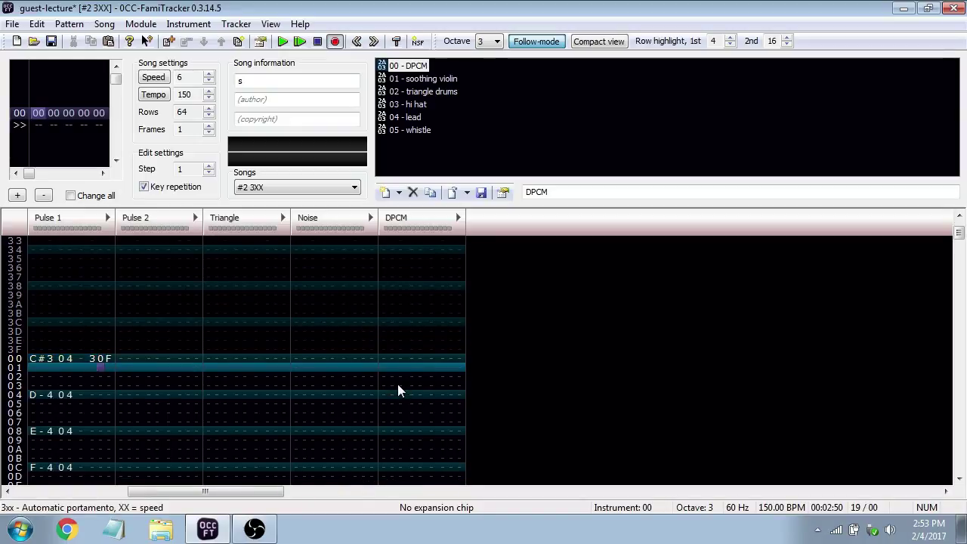
# Set the row 00 effect of Pulse 1 back to 300 and run through the first rows
pyautogui.write('00')
pyautogui.press('Down')
pyautogui.press('Down')
pyautogui.press('Down')
pyautogui.press('Down')
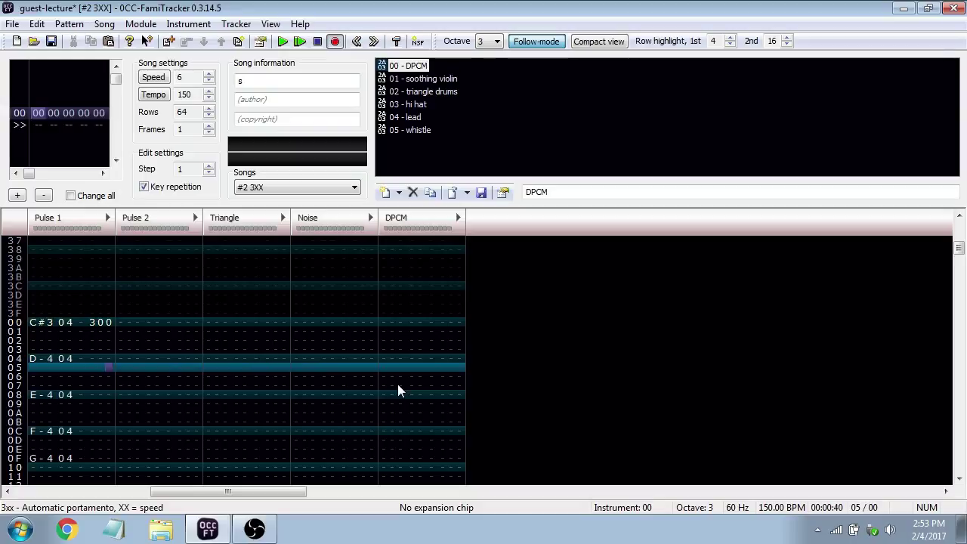
# Set the row 00 effect of Pulse 1 to 3FF and play the pattern
pyautogui.press('Up')
pyautogui.press('Up')
pyautogui.press('Up')
pyautogui.press('Up')
pyautogui.press('Up')
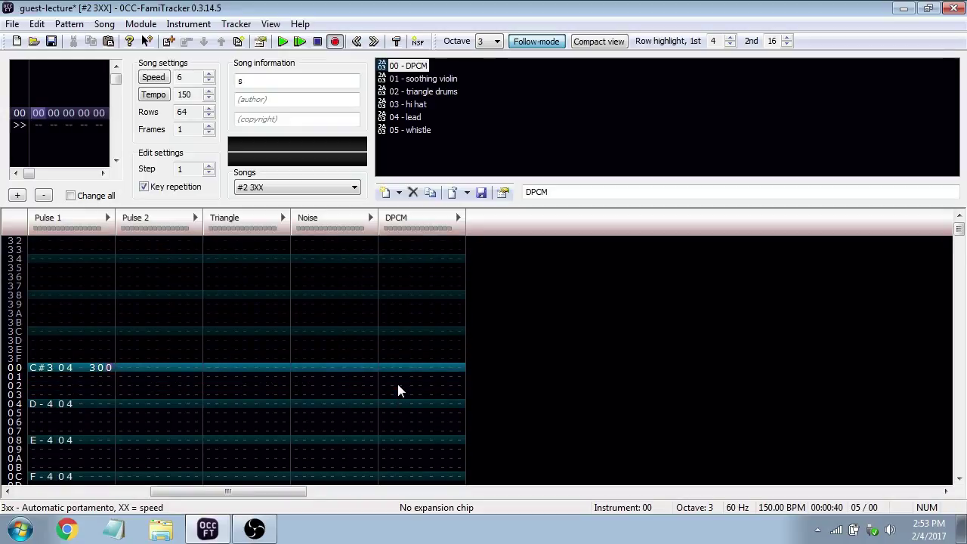
pyautogui.press('space')
pyautogui.press('space')
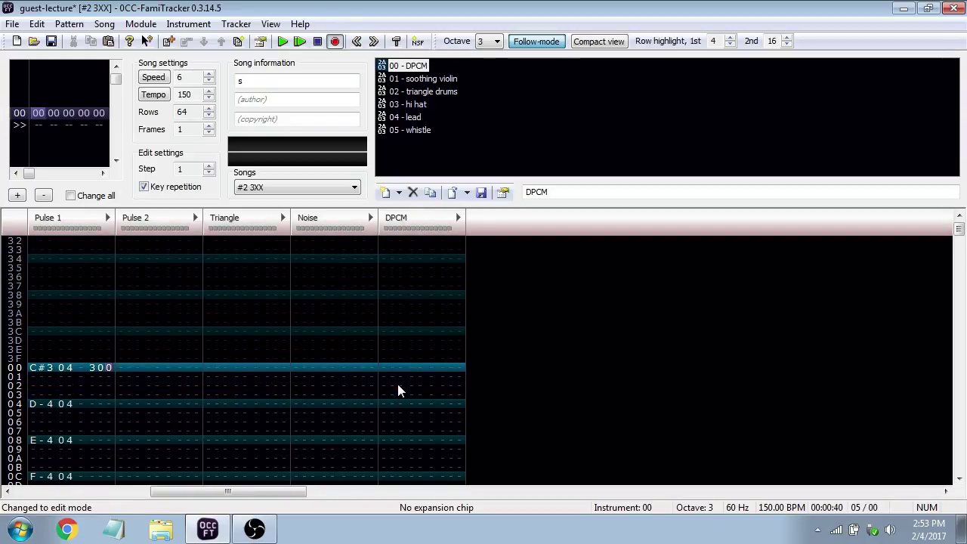
pyautogui.write('FF')
pyautogui.press('space')
pyautogui.press('Return')
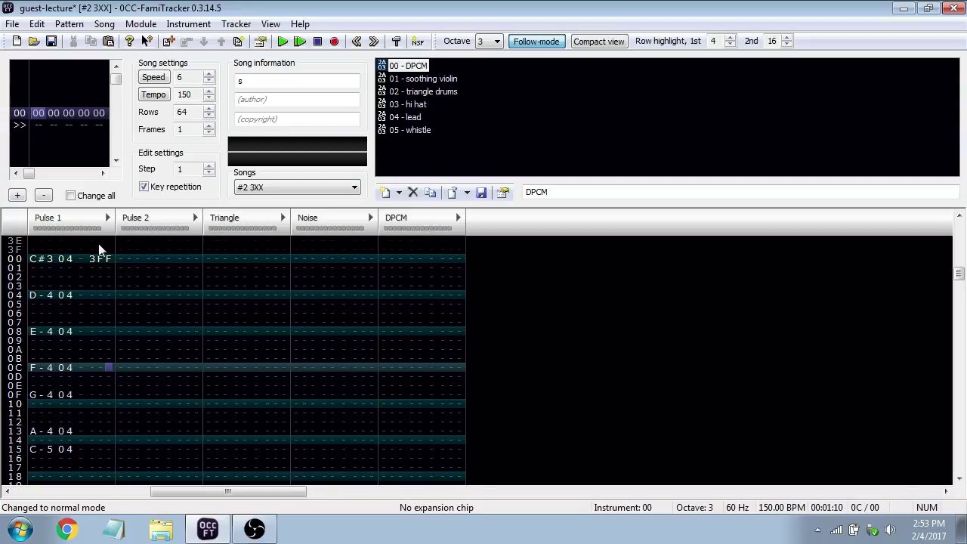
# Replace the row 00 effect of Pulse 1 with 307 and save the module
pyautogui.moveTo(109, 269); pyautogui.dragTo(90, 258)
pyautogui.press('space')
pyautogui.press('Delete')
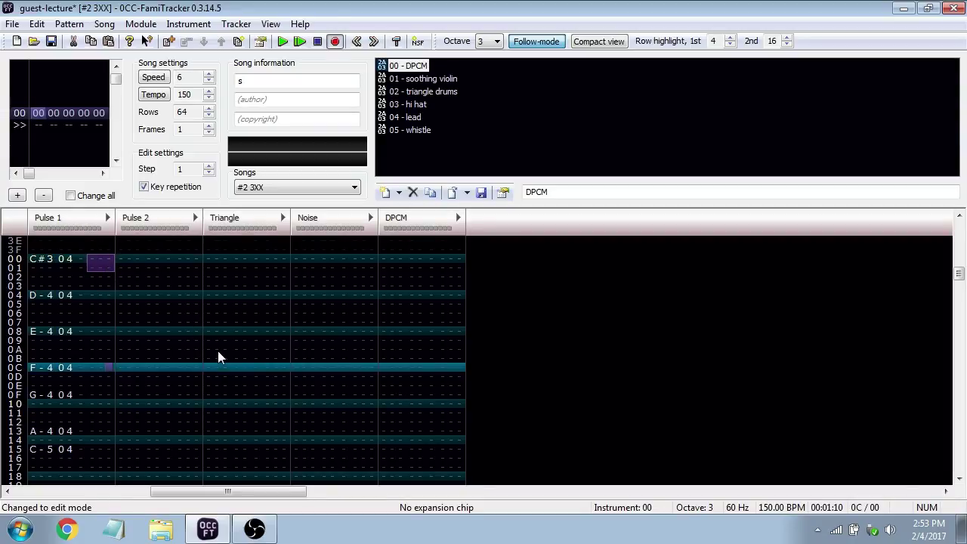
pyautogui.scroll(4, 217, 357)
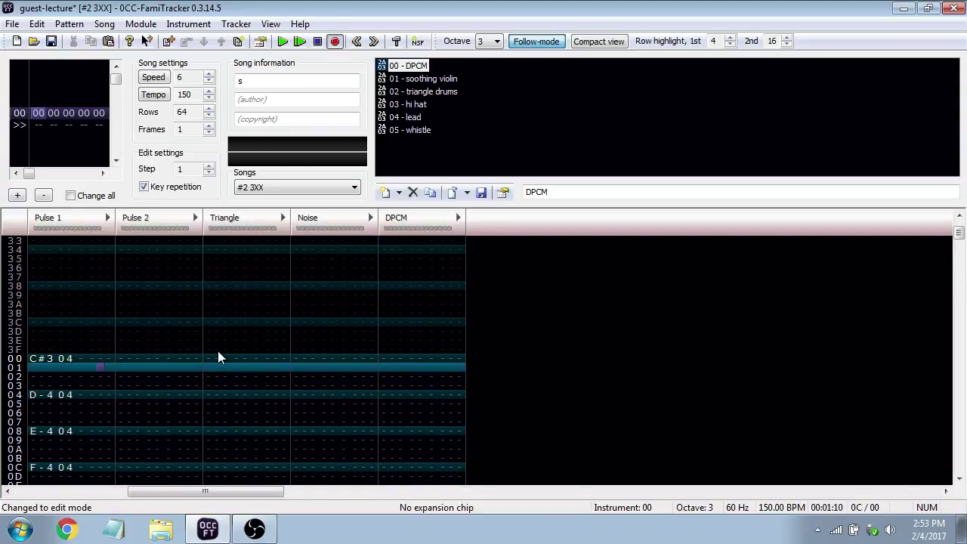
pyautogui.write('307')
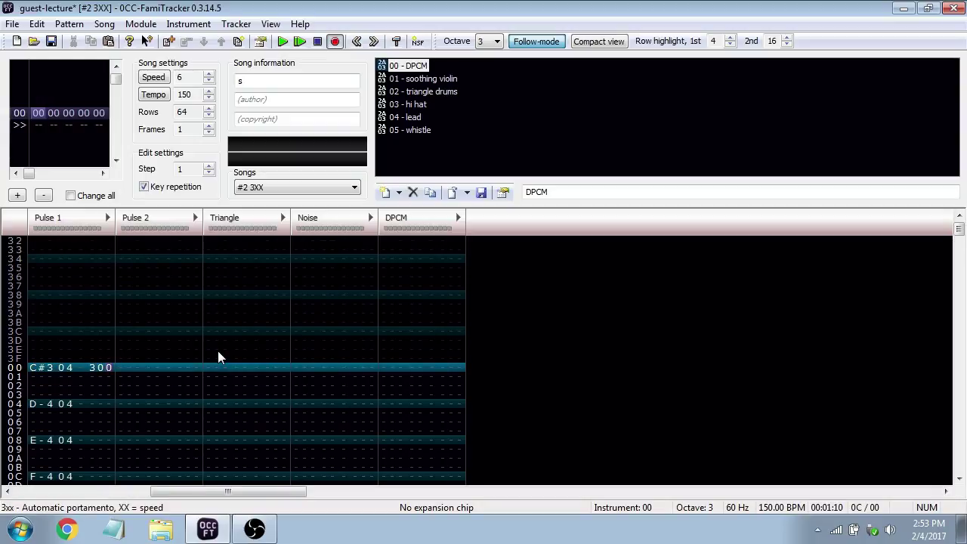
pyautogui.hotkey('ctrl', 's')
# Switch to song #3 4XX with edit mode off
pyautogui.click(287, 187)
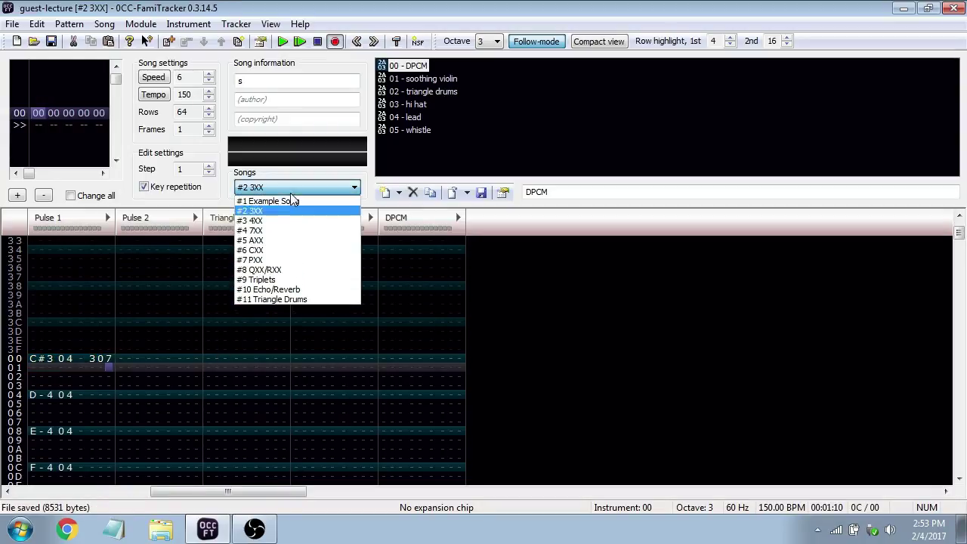
pyautogui.click(256, 220)
pyautogui.press('space')
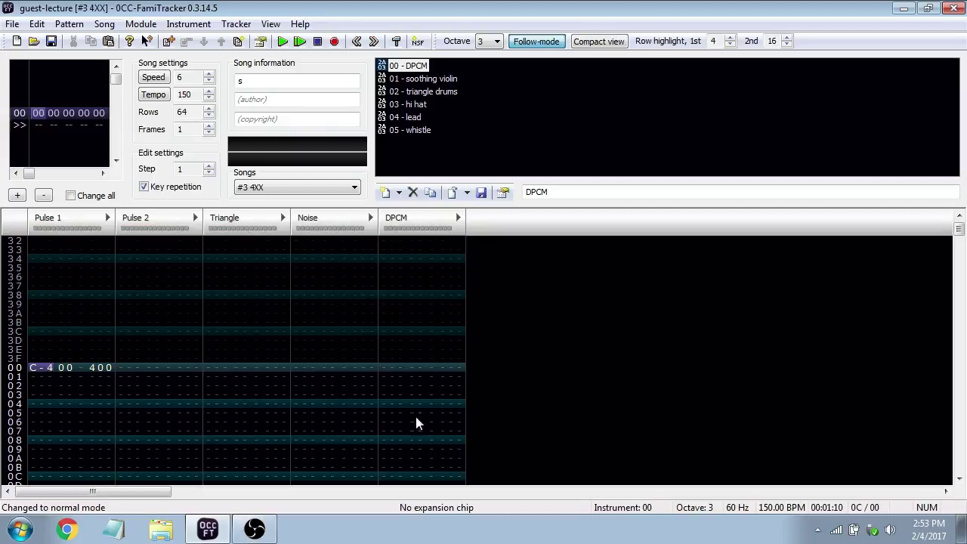
# Examine Pulse 1 from the C-4 note with effect 400 on row 00 down to row 10, and return to row 00
pyautogui.click(36, 388)
pyautogui.click(36, 346)
pyautogui.press('Down')
pyautogui.press('Down')
pyautogui.press('Down')
pyautogui.press('Down')
pyautogui.press('Down')
pyautogui.press('Down')
pyautogui.press('Down')
pyautogui.press('Down')
pyautogui.press('Down')
pyautogui.press('Down')
pyautogui.press('Down')
pyautogui.press('Down')
pyautogui.press('Down')
pyautogui.press('Down')
pyautogui.press('Down')
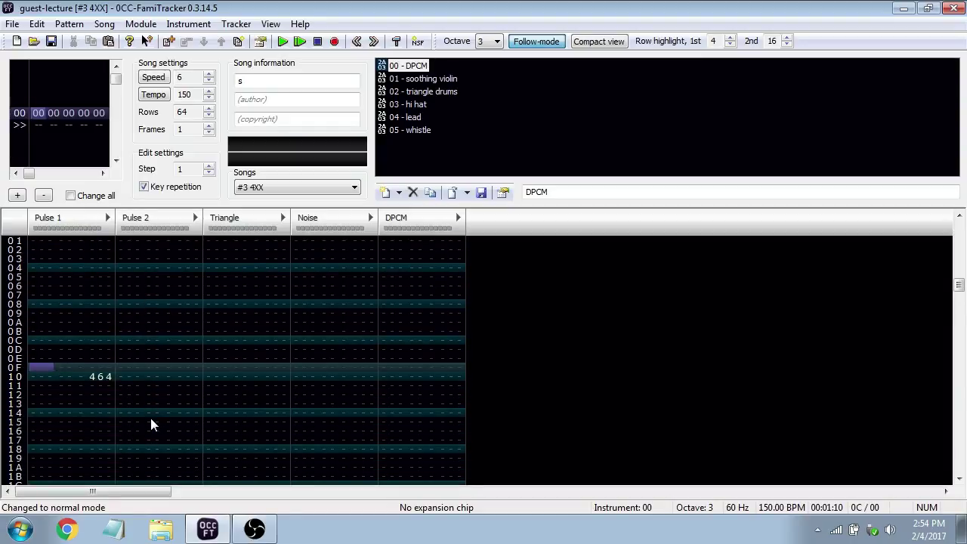
pyautogui.press('Up')
pyautogui.press('Up')
pyautogui.press('Up')
pyautogui.press('Up')
pyautogui.press('Up')
pyautogui.press('Up')
pyautogui.press('Up')
pyautogui.press('Up')
pyautogui.press('Up')
pyautogui.press('Up')
pyautogui.press('Up')
pyautogui.press('Up')
pyautogui.press('Up')
pyautogui.press('Up')
pyautogui.press('Up')
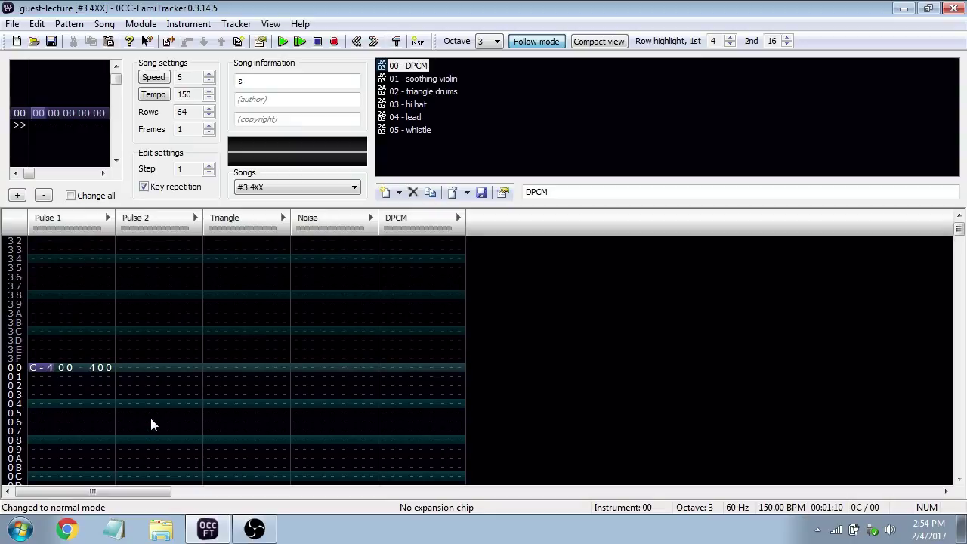
# Find the 464 effect on row 10 of Pulse 1 and move to its middle digit
pyautogui.press('Down')
pyautogui.press('Down')
pyautogui.press('Down')
pyautogui.press('Down')
pyautogui.press('Down')
pyautogui.press('Down')
pyautogui.press('Down')
pyautogui.press('Down')
pyautogui.press('Down')
pyautogui.press('Down')
pyautogui.press('Down')
pyautogui.press('Down')
pyautogui.press('Down')
pyautogui.press('Down')
pyautogui.press('Down')
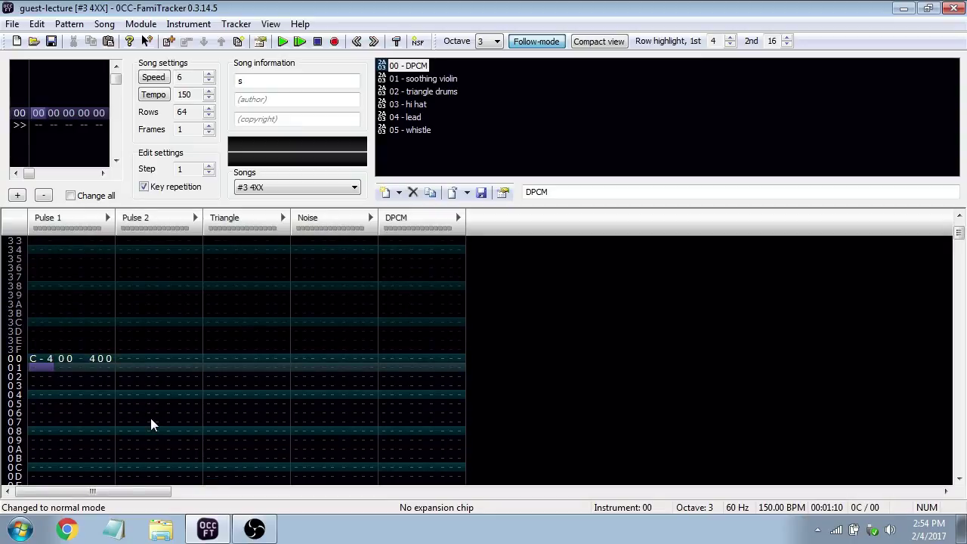
pyautogui.press('Down')
pyautogui.press('Down')
pyautogui.press('Down')
pyautogui.press('Down')
pyautogui.press('Down')
pyautogui.press('Down')
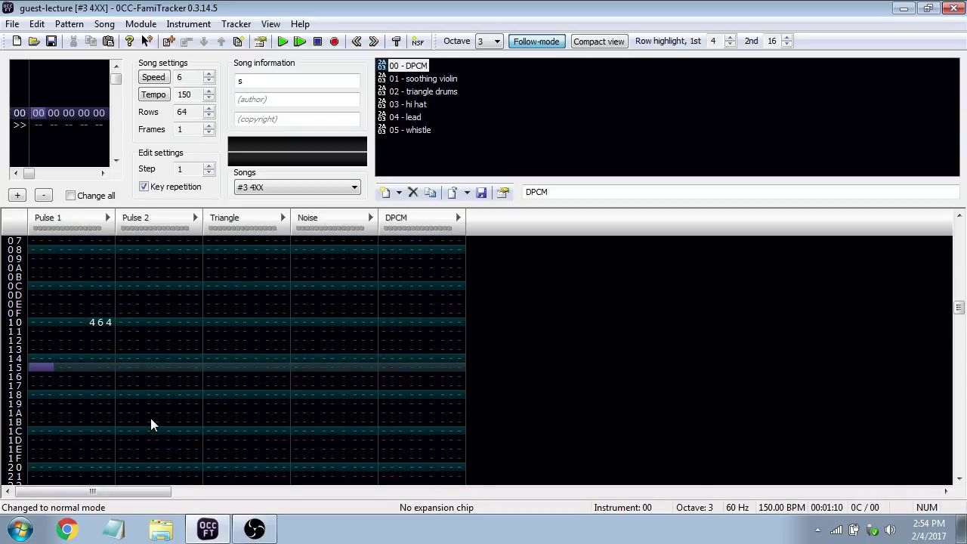
pyautogui.press('Up')
pyautogui.press('Up')
pyautogui.press('Up')
pyautogui.press('Up')
pyautogui.press('Right')
pyautogui.press('Right')
pyautogui.press('Right')
pyautogui.press('Up')
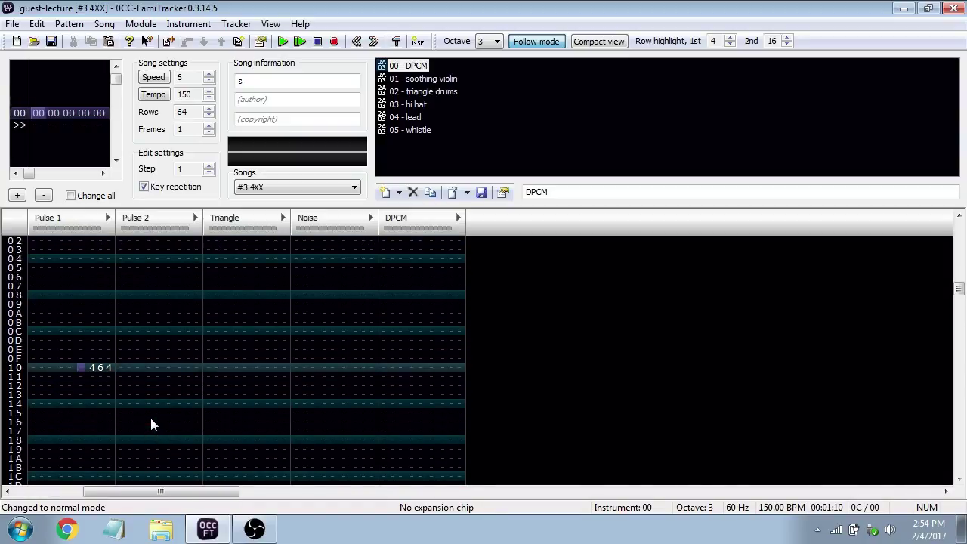
pyautogui.press('Right')
pyautogui.press('Right')
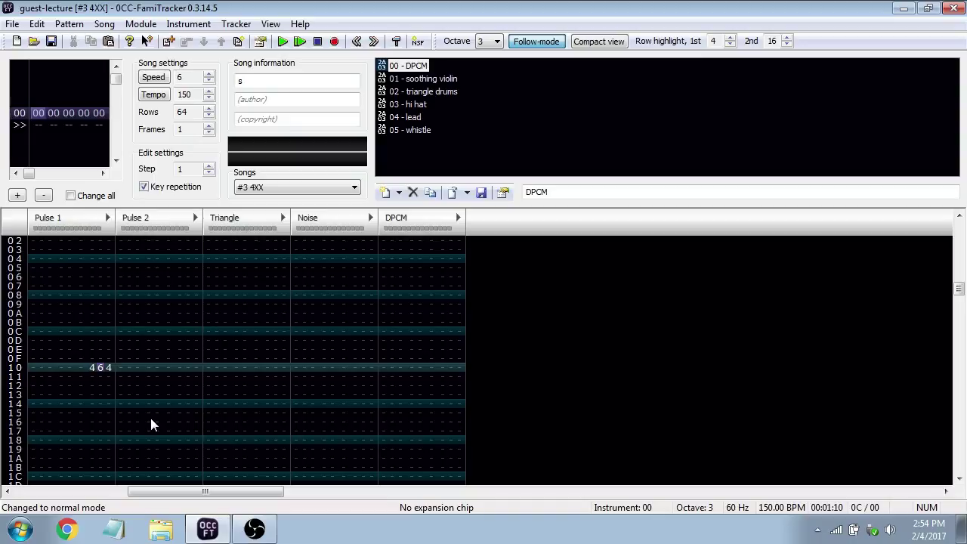
# Play the 4XX song's Pulse 1 pattern past the 464 effect on row 10, and stop playback
pyautogui.press('Return')
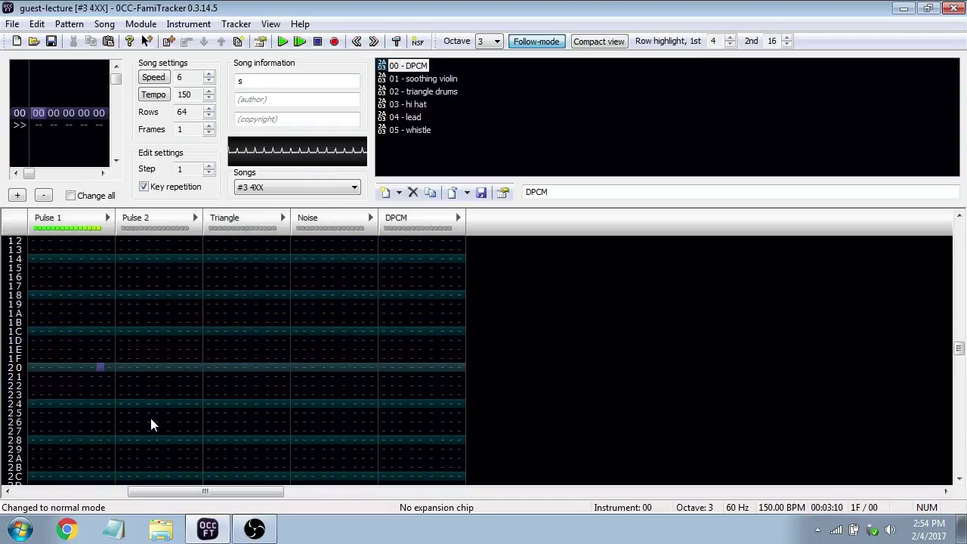
pyautogui.press('Return')
pyautogui.press('Down')
pyautogui.press('Down')
pyautogui.press('Down')
pyautogui.press('Down')
pyautogui.press('Down')
pyautogui.press('Down')
pyautogui.press('Down')
pyautogui.press('Down')
pyautogui.press('Down')
pyautogui.press('Down')
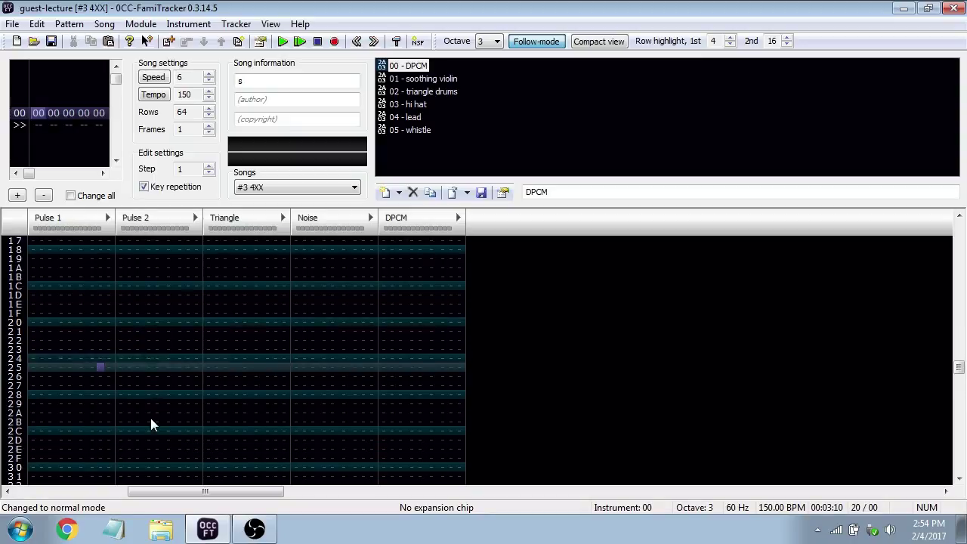
# Return to the 464 effect on row 10 of Pulse 1, with the cursor on its middle digit
pyautogui.press('Up')
pyautogui.press('Up')
pyautogui.press('Up')
pyautogui.press('Up')
pyautogui.press('Up')
pyautogui.press('Up')
pyautogui.press('Up')
pyautogui.press('Up')
pyautogui.press('Up')
pyautogui.press('Up')
pyautogui.press('Up')
pyautogui.press('Up')
pyautogui.press('Up')
pyautogui.press('Up')
pyautogui.press('Up')
pyautogui.press('Up')
pyautogui.press('Up')
pyautogui.press('Up')
pyautogui.press('Up')
pyautogui.press('Up')
pyautogui.press('Left')
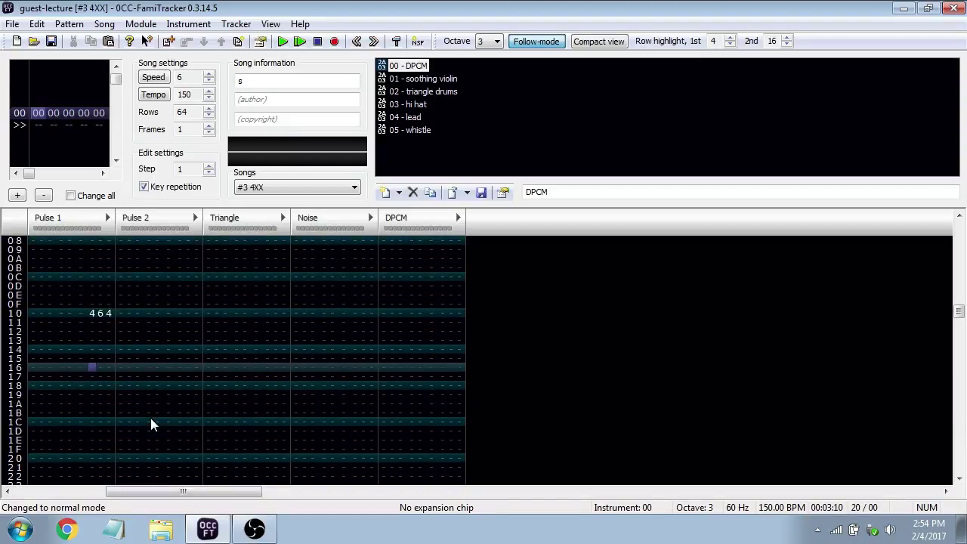
pyautogui.press('Up')
pyautogui.press('Up')
pyautogui.press('Up')
pyautogui.press('Up')
pyautogui.press('Up')
pyautogui.press('Up')
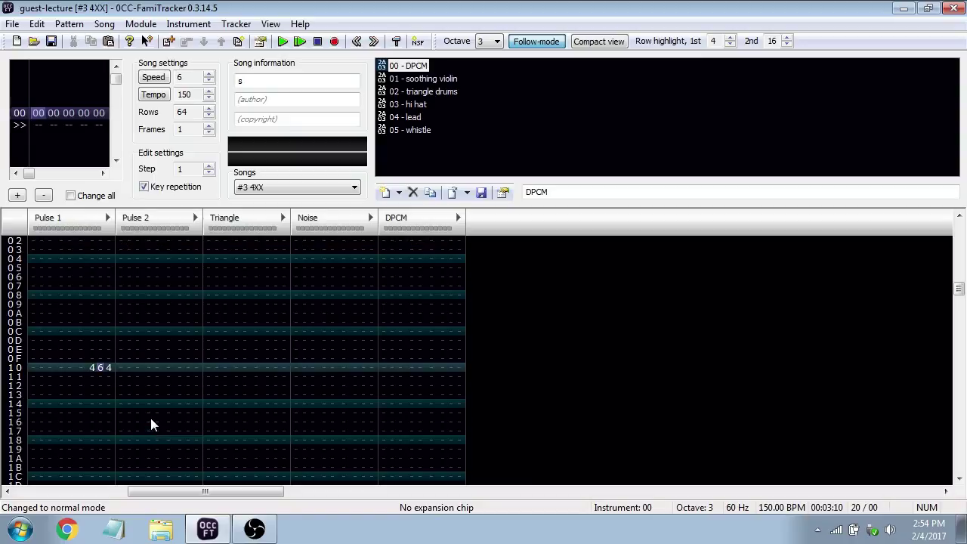
# Change the effect on row 00 of Pulse 1 to 464, and turn edit mode off
pyautogui.press('Up')
pyautogui.press('Up')
pyautogui.press('Up')
pyautogui.press('Up')
pyautogui.press('Up')
pyautogui.press('Up')
pyautogui.press('Up')
pyautogui.press('Up')
pyautogui.press('Up')
pyautogui.press('Up')
pyautogui.press('Up')
pyautogui.press('Up')
pyautogui.press('Up')
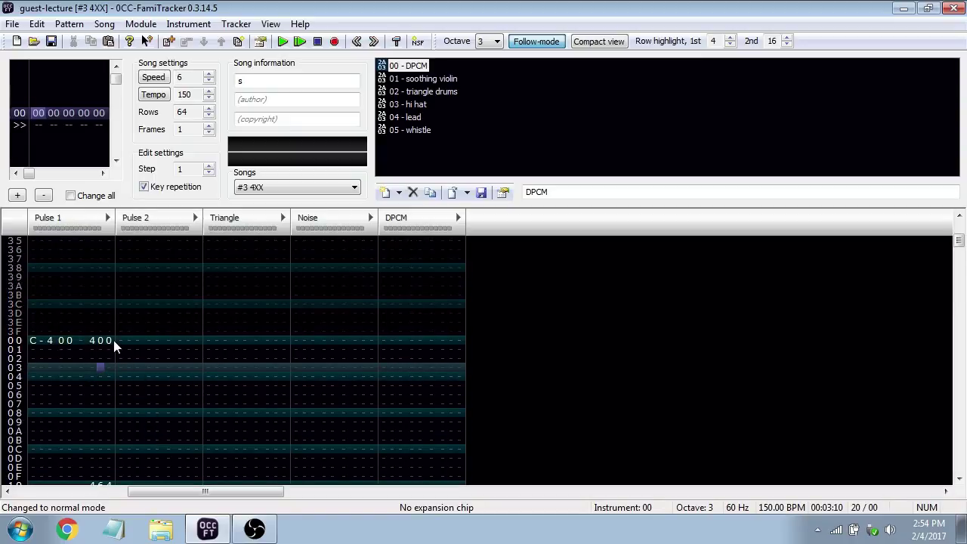
pyautogui.press('Up')
pyautogui.press('Up')
pyautogui.press('Up')
pyautogui.press('space')
pyautogui.write('64')
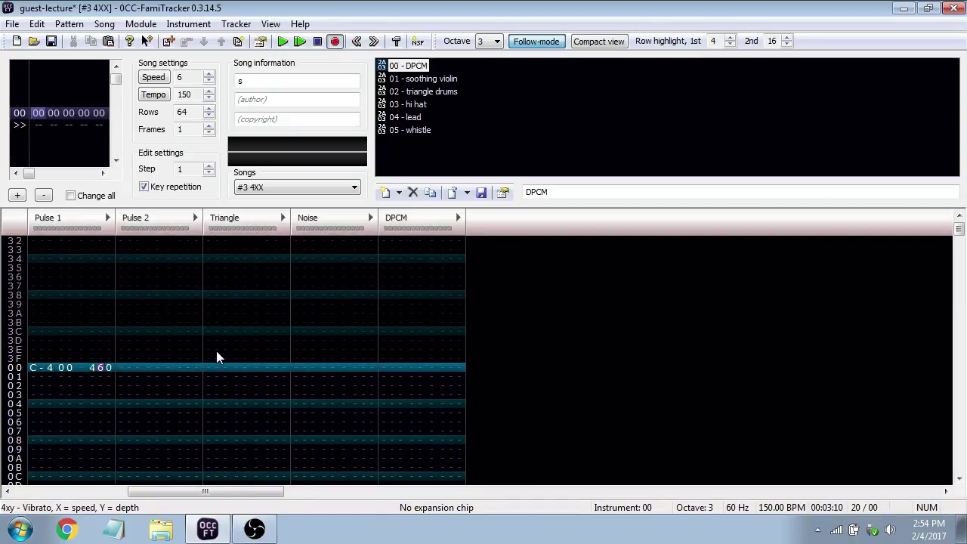
pyautogui.press('Up')
pyautogui.press('space')
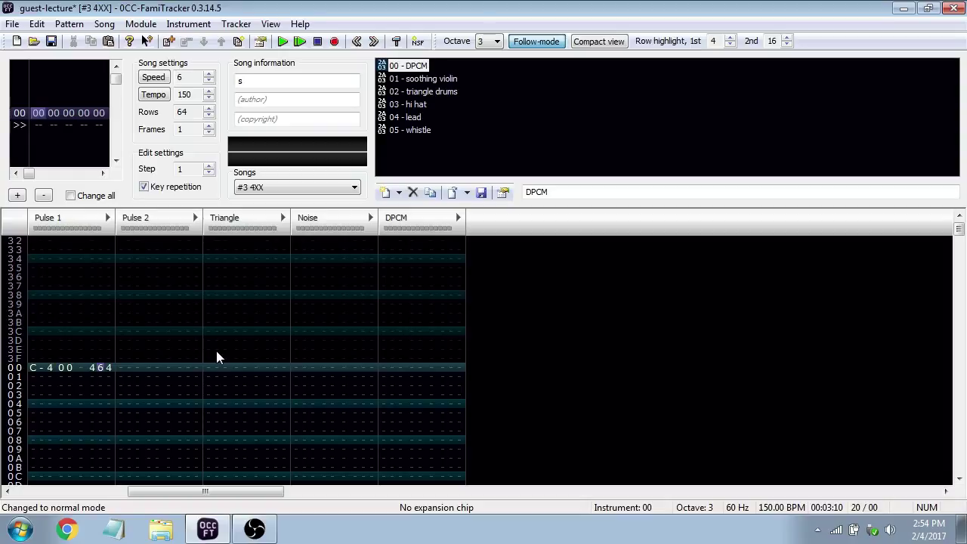
# Play the 4XX song from row 00 with the 464 vibrato, stop playback, and return to row 00
pyautogui.press('Return')
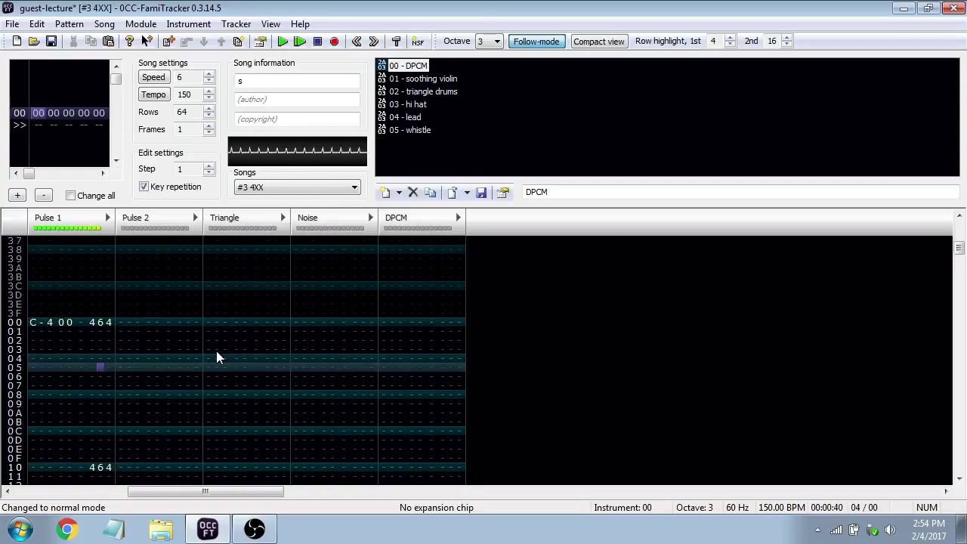
pyautogui.press('Up')
pyautogui.press('Up')
pyautogui.press('Up')
pyautogui.press('Up')
pyautogui.press('Up')
pyautogui.press('Up')
pyautogui.press('Up')
pyautogui.press('Up')
pyautogui.press('Up')
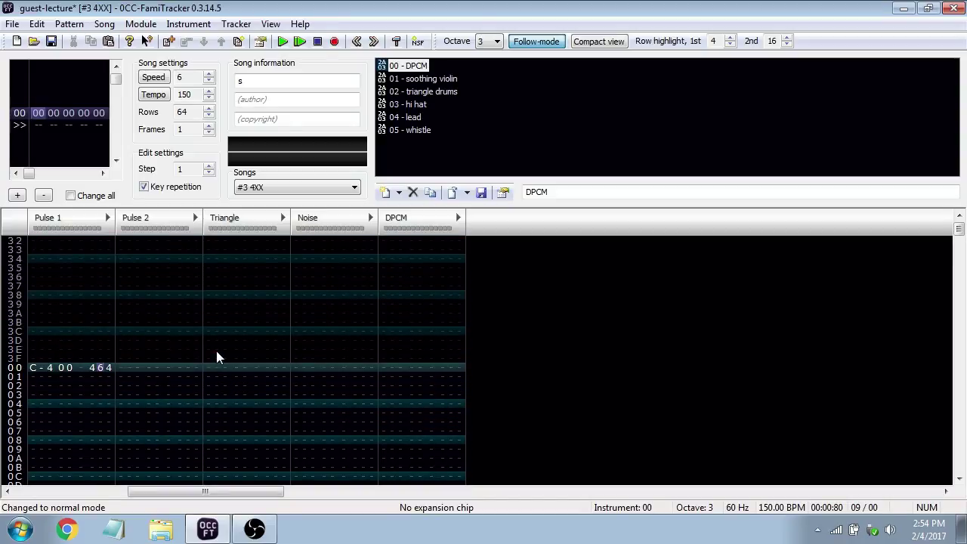
# Set the vibrato speed on row 00 of Pulse 1 to F, making the effect 4F4, and leave edit mode
pyautogui.press('space')
pyautogui.write('f')
pyautogui.press('space')
# Play the opening rows of Pulse 1 with the 4F4 effect, and go back to row 00
pyautogui.press('Down')
pyautogui.press('Down')
pyautogui.press('Down')
pyautogui.press('Down')
pyautogui.press('Down')
pyautogui.press('Down')
pyautogui.press('Down')
pyautogui.press('Down')
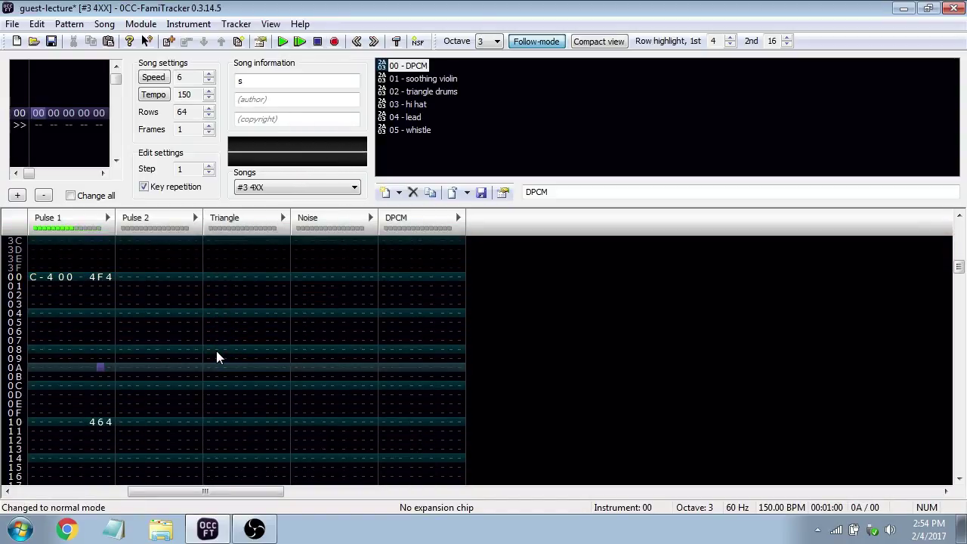
pyautogui.press('Up')
pyautogui.press('Up')
pyautogui.press('Up')
pyautogui.press('Up')
pyautogui.press('Up')
pyautogui.press('Up')
pyautogui.press('Up')
pyautogui.press('Up')
pyautogui.press('Up')
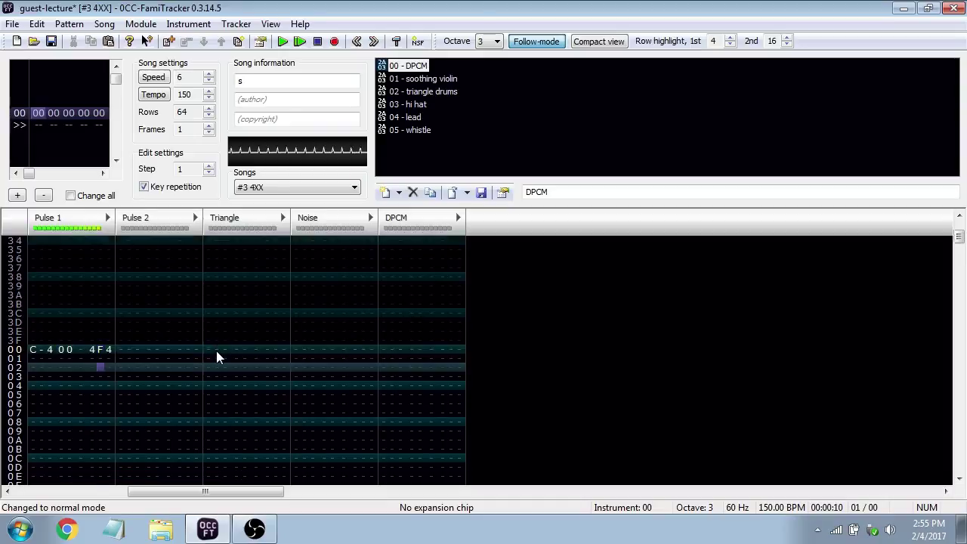
pyautogui.press('Down')
pyautogui.press('Up')
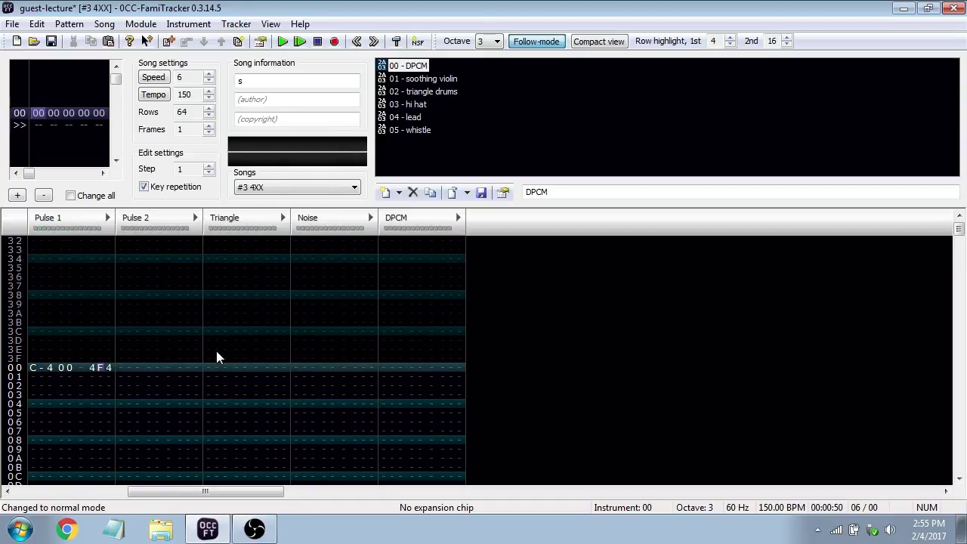
# Set the vibrato on row 00 of Pulse 1 to speed 4 and depth F (44F), and leave edit mode
pyautogui.press('space')
pyautogui.write('4')
pyautogui.write('F')
pyautogui.press('space')
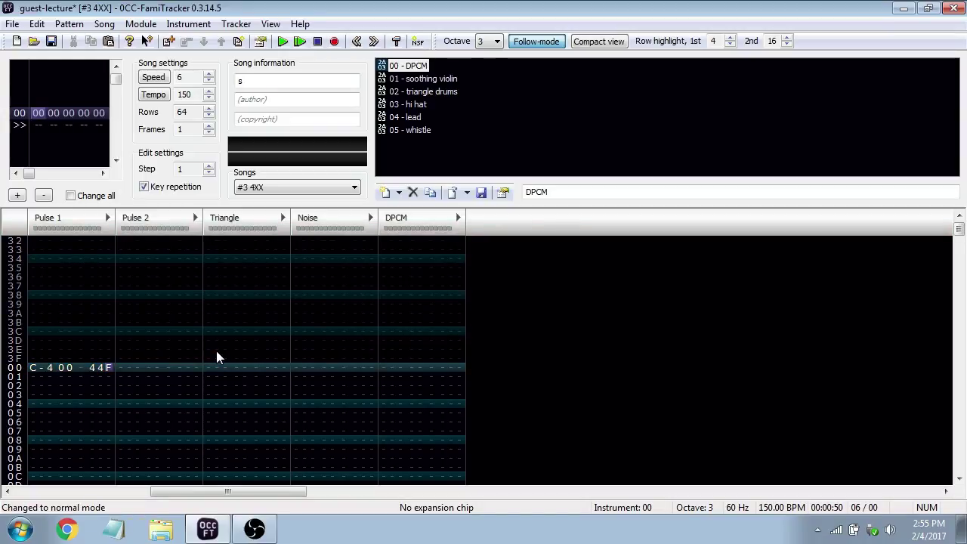
# Play the Pulse 1 pattern with the 44F effect, return towards row 00, and listen to its opening rows again
pyautogui.press('Return')
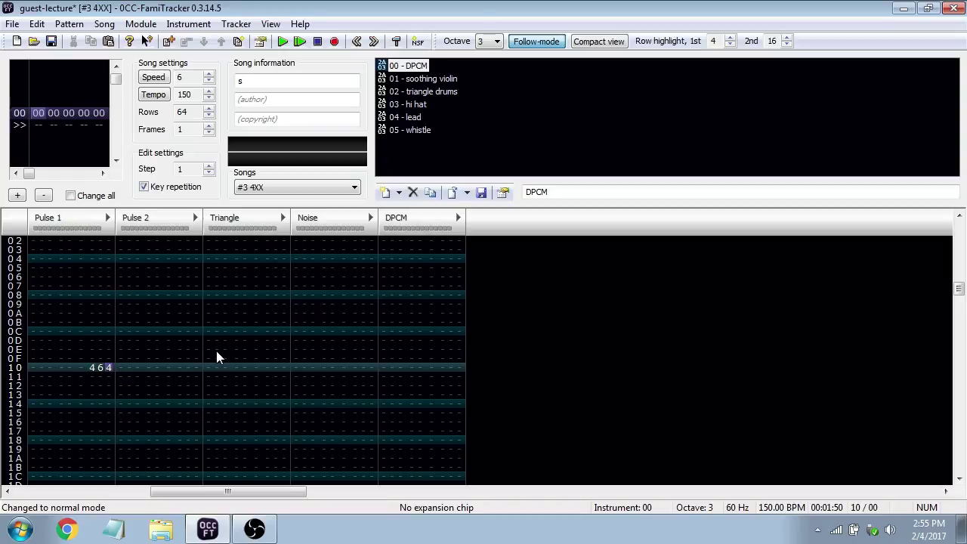
pyautogui.press('Up')
pyautogui.press('Up')
pyautogui.press('Up')
pyautogui.press('Up')
pyautogui.press('Up')
pyautogui.press('Up')
pyautogui.press('Up')
pyautogui.press('Up')
pyautogui.press('Up')
pyautogui.press('Up')
pyautogui.press('Up')
pyautogui.press('Up')
pyautogui.press('Up')
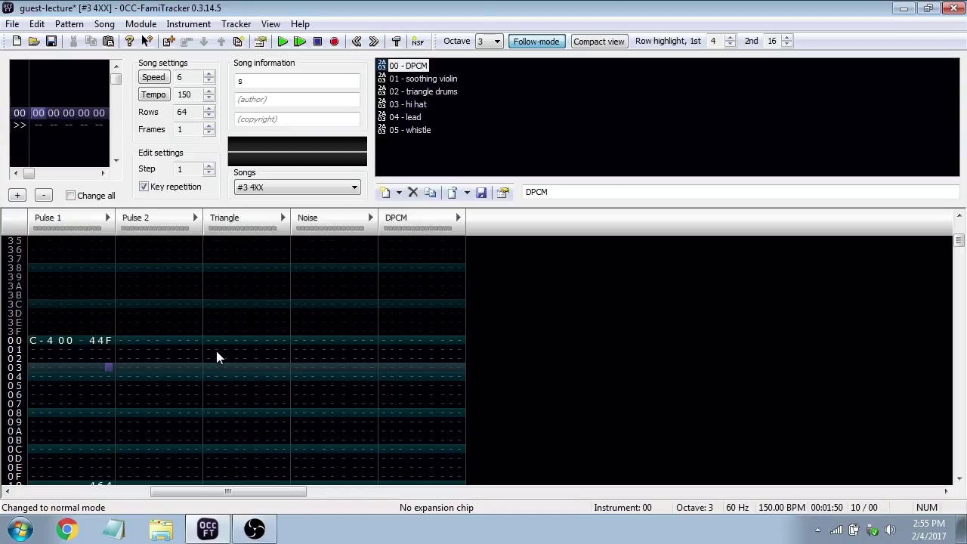
pyautogui.press('Down')
pyautogui.press('Down')
pyautogui.press('Down')
pyautogui.press('Down')
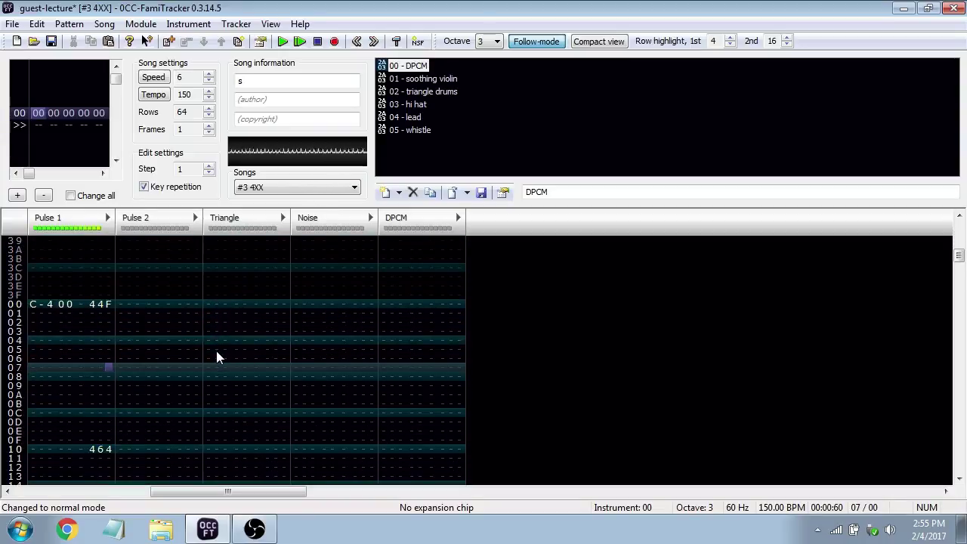
# Switch to song #4 7XX and examine the Pulse 1 effects 700 on row 00 and 7F6 on row 10
pyautogui.click(272, 187)
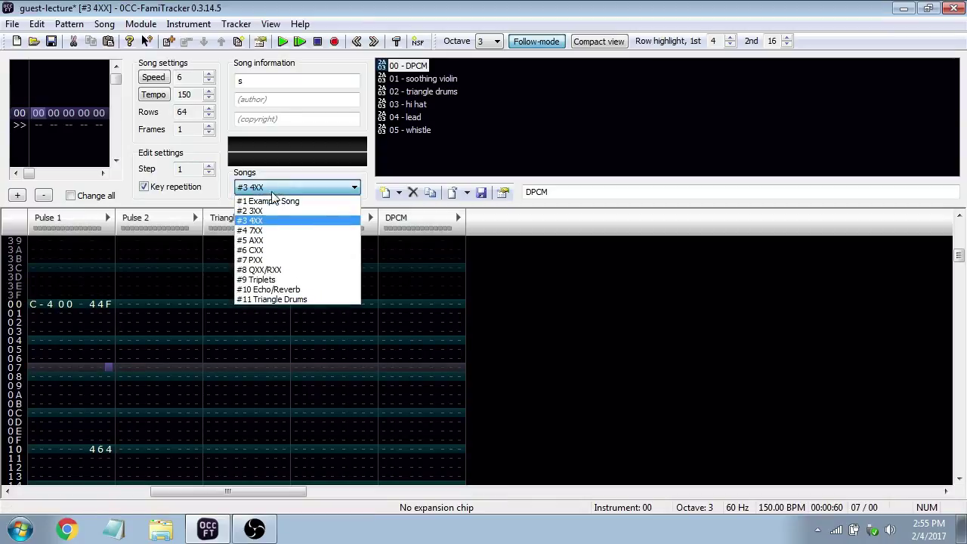
pyautogui.click(278, 232)
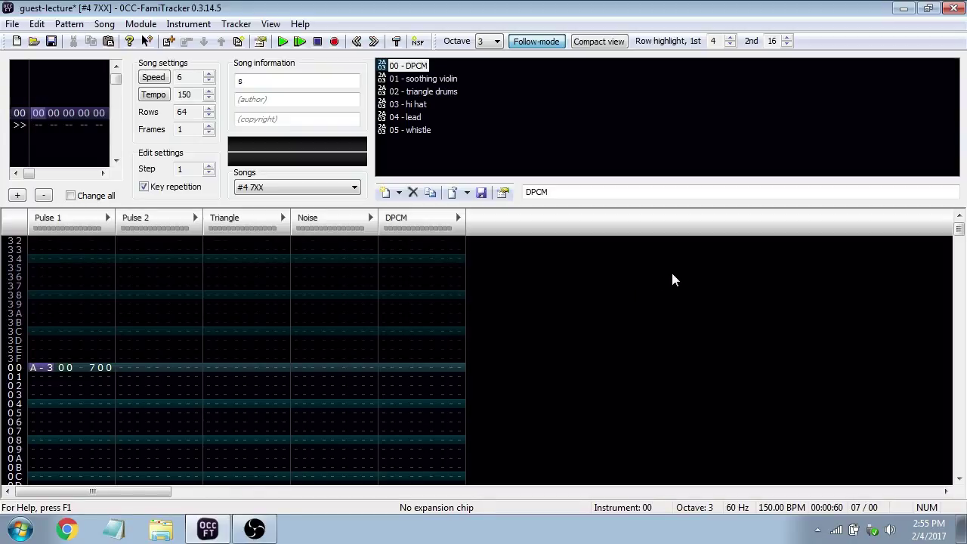
pyautogui.scroll(-4, 641, 322)
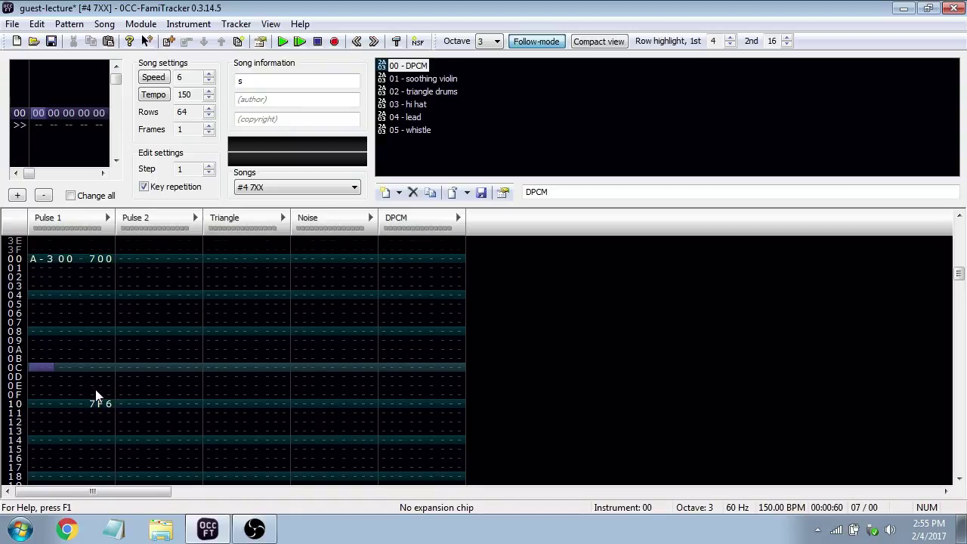
# Play the 7XX song past the 72A effect on row 20, stop, and go back towards its opening rows
pyautogui.press('Return')
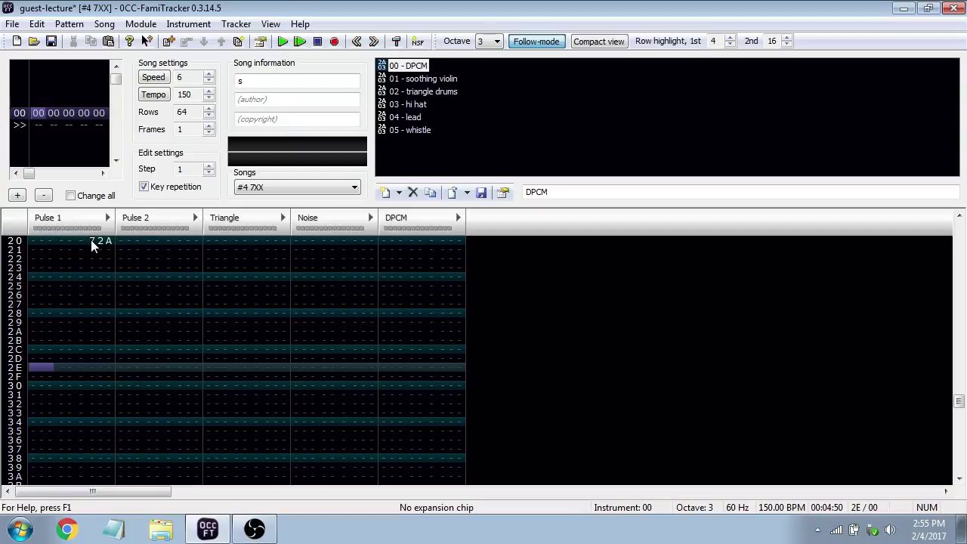
pyautogui.scroll(4, 121, 340)
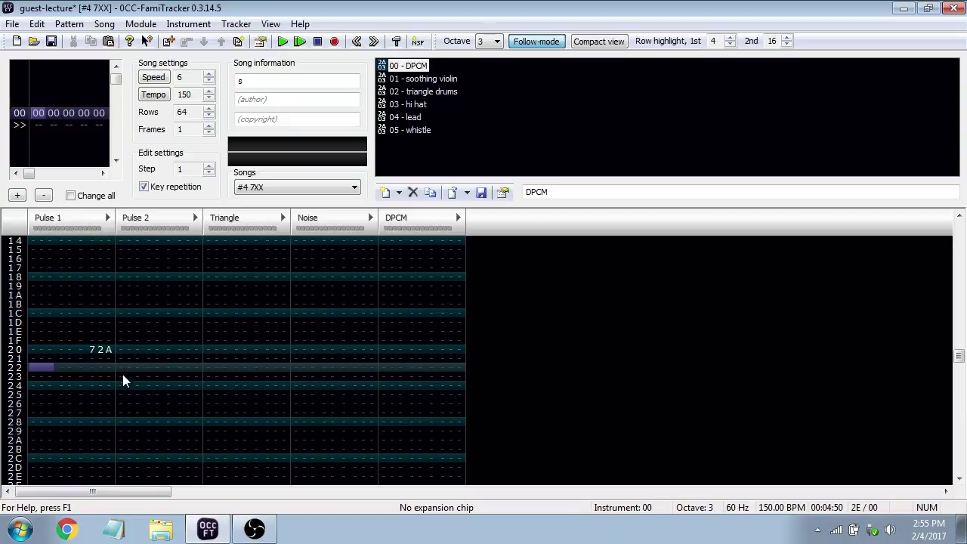
pyautogui.scroll(4, 118, 387)
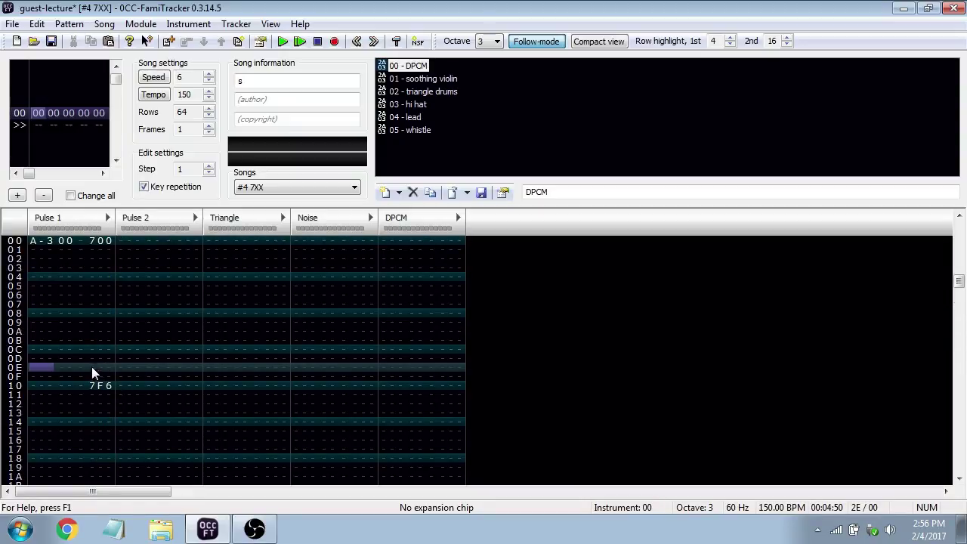
pyautogui.scroll(2, 94, 377)
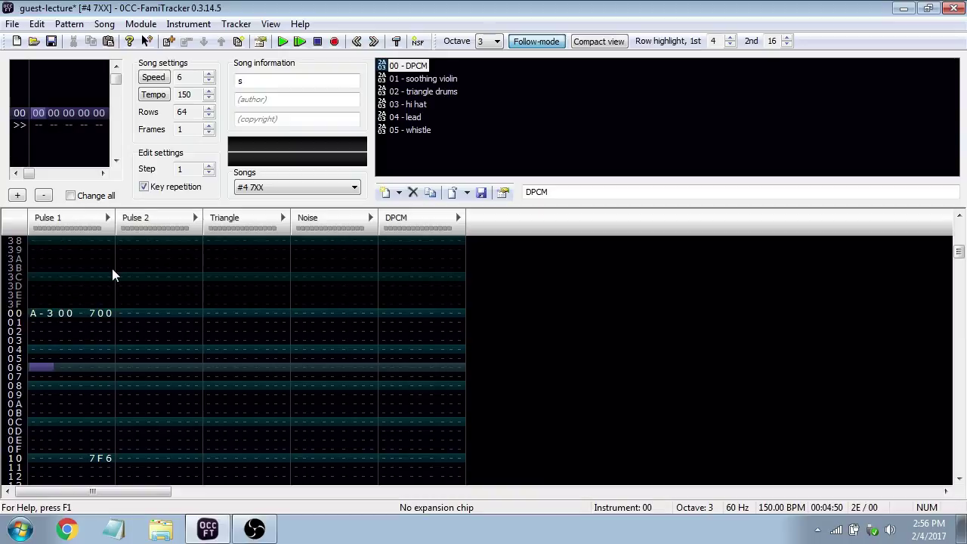
# Switch to song #5 AXX and examine Pulse 1 from the C-4 note past the A01 effect on row 04
pyautogui.click(278, 191)
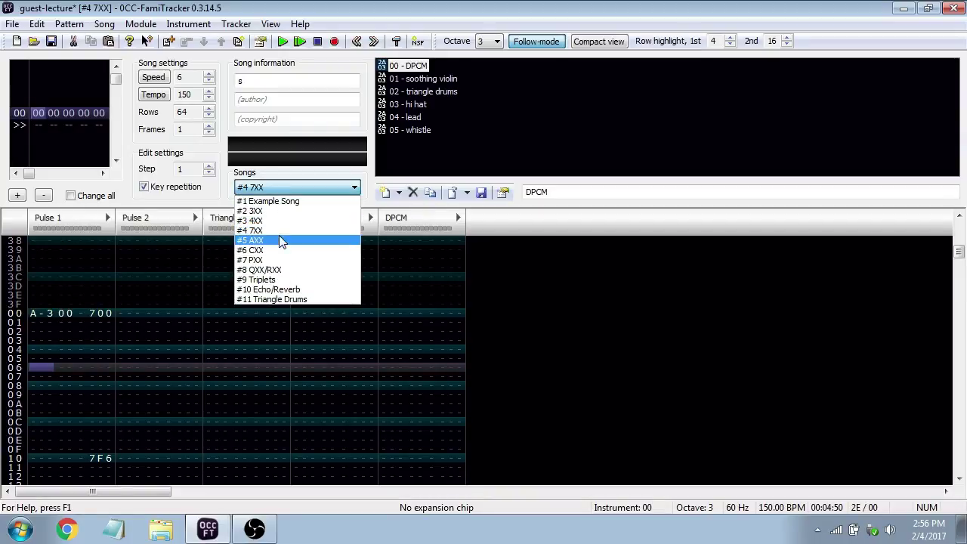
pyautogui.click(278, 238)
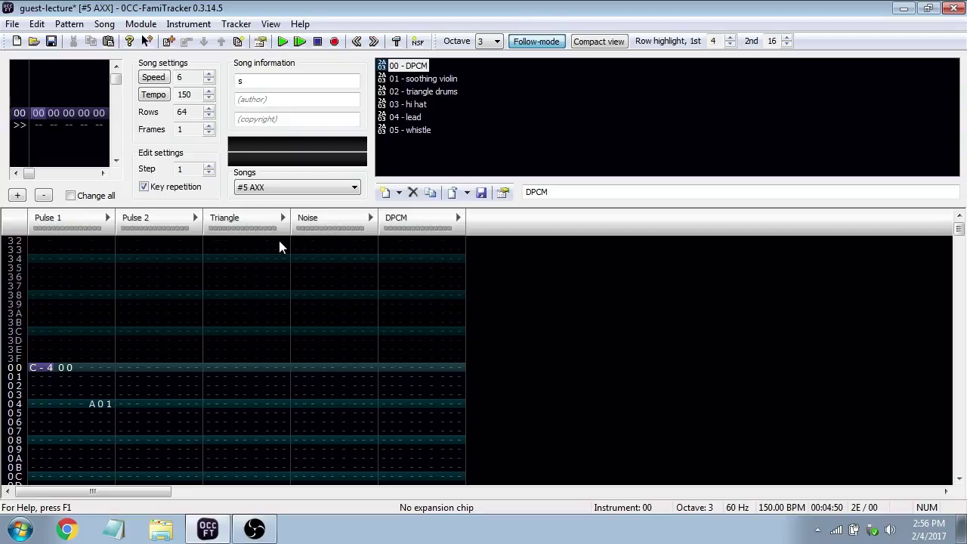
pyautogui.press('Down')
pyautogui.press('Down')
pyautogui.press('Down')
pyautogui.press('Down')
pyautogui.press('Down')
pyautogui.press('Down')
pyautogui.press('Down')
pyautogui.press('Down')
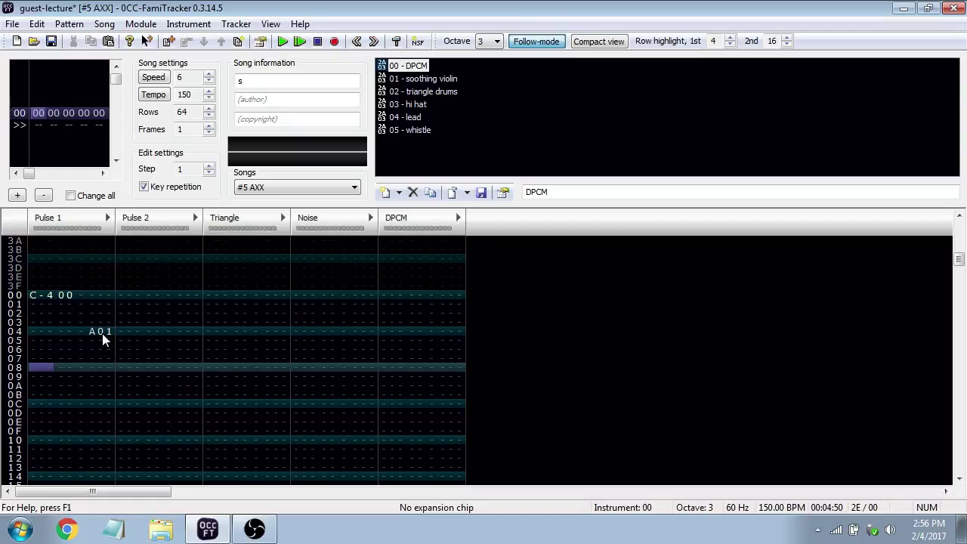
# Enter volume F for the C-4 note on row 00 of Pulse 1, and leave edit mode
pyautogui.press('Up')
pyautogui.press('Up')
pyautogui.press('Up')
pyautogui.press('Up')
pyautogui.press('Up')
pyautogui.press('Up')
pyautogui.press('Up')
pyautogui.press('Up')
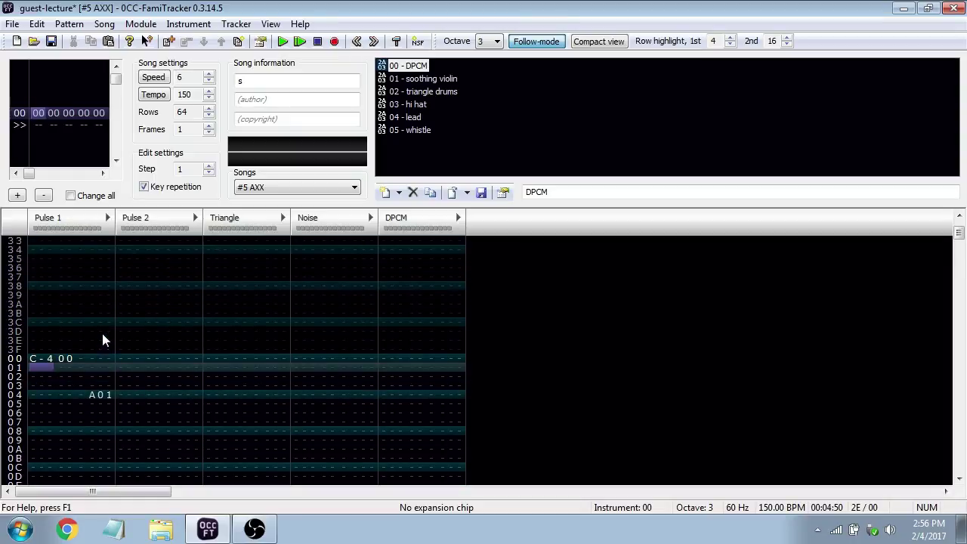
pyautogui.press('Right')
pyautogui.press('space')
pyautogui.write('F')
pyautogui.press('space')
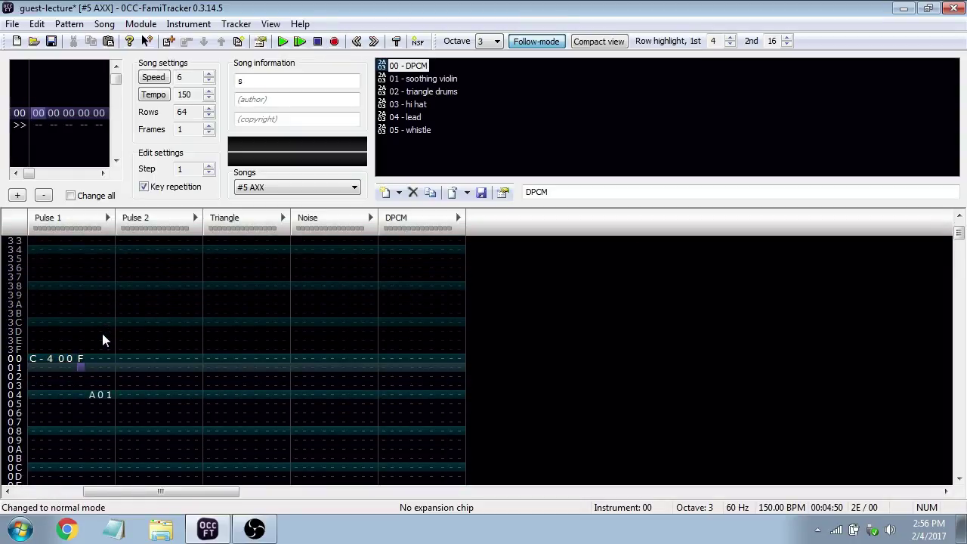
# Return to the C-4 note on row 00 and save the module
pyautogui.press('Up')
pyautogui.press('Left')
pyautogui.press('Left')
pyautogui.press('Left')
pyautogui.hotkey('ctrl', 's')
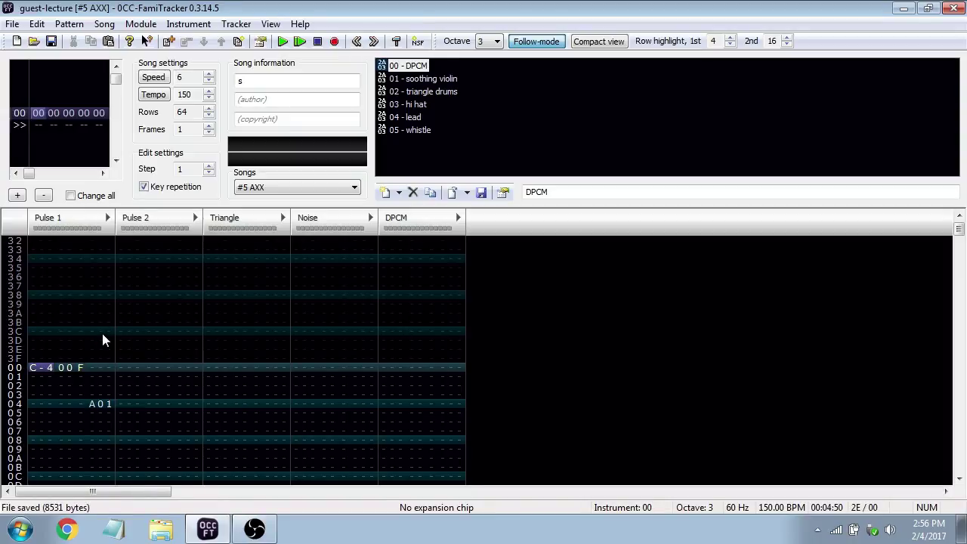
# Examine the Pulse 1 pattern of the AXX song from row 00 down to the A10 effect on row 20
pyautogui.press('Down')
pyautogui.press('Down')
pyautogui.press('Down')
pyautogui.press('Down')
pyautogui.press('Down')
pyautogui.press('Down')
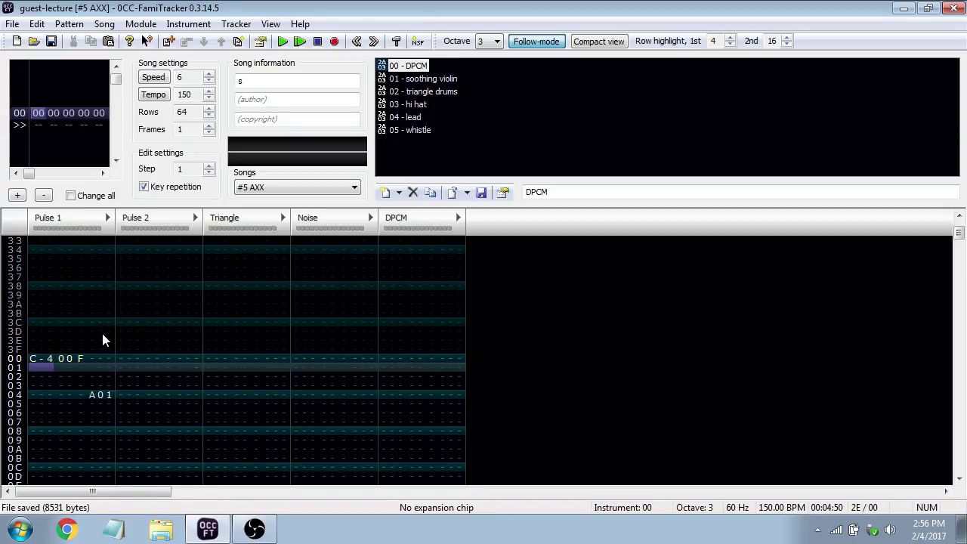
pyautogui.press('Down')
pyautogui.press('Down')
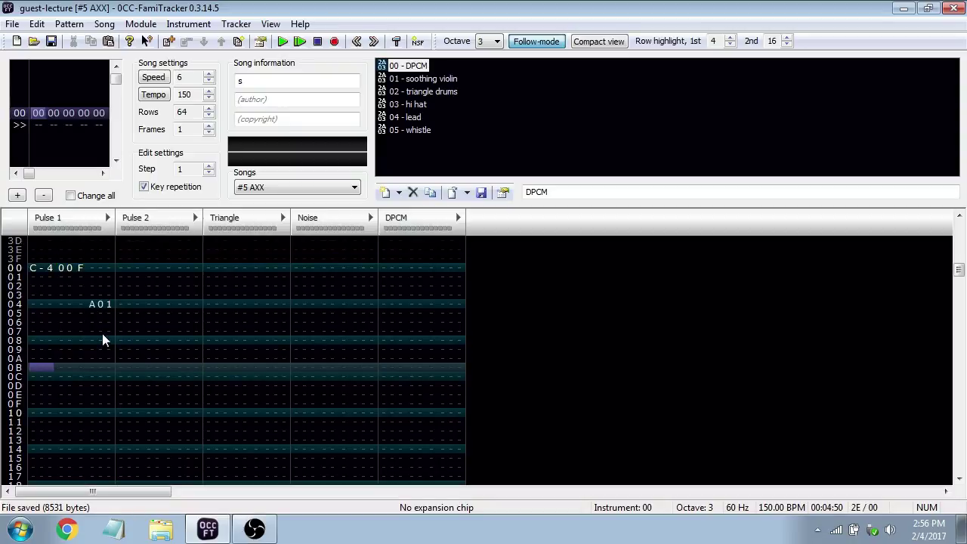
pyautogui.press('Down')
pyautogui.press('Down')
pyautogui.press('Down')
pyautogui.press('Down')
pyautogui.press('Down')
pyautogui.press('Down')
pyautogui.press('Down')
pyautogui.press('Down')
pyautogui.press('Down')
pyautogui.press('Down')
pyautogui.press('Down')
pyautogui.press('Down')
pyautogui.press('Down')
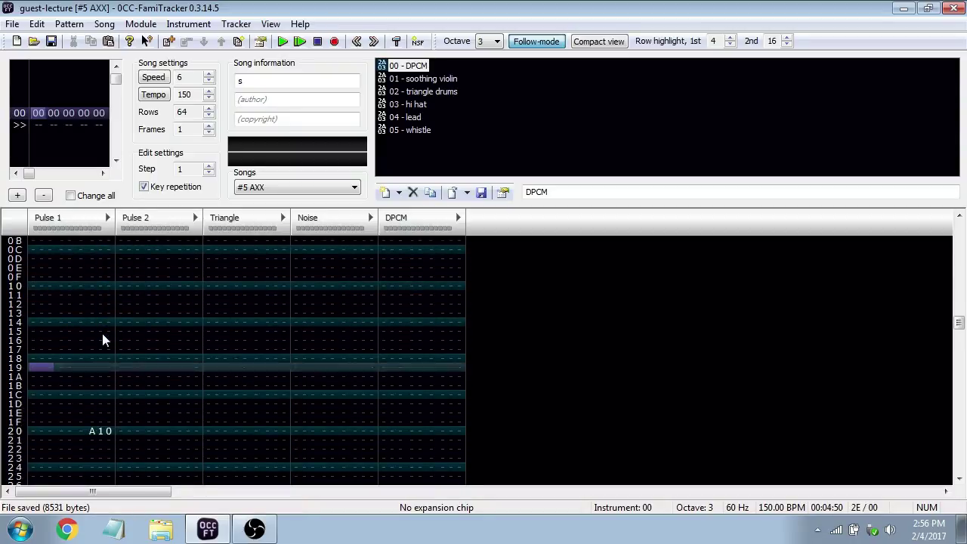
# Play the AXX song past row 20, stop, and select the last digit of the A01 effect on row 04
pyautogui.press('Return')
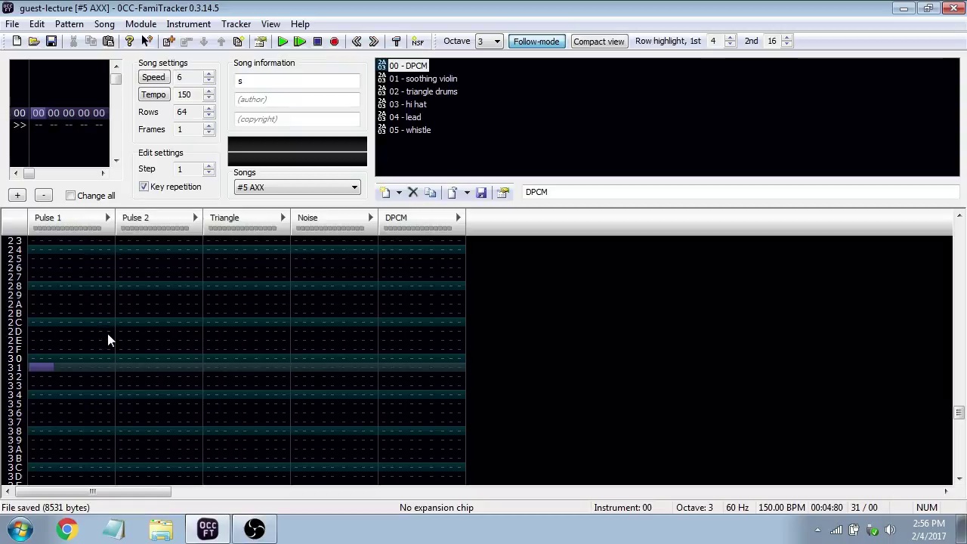
pyautogui.scroll(10, 108, 341)
pyautogui.click(110, 327)
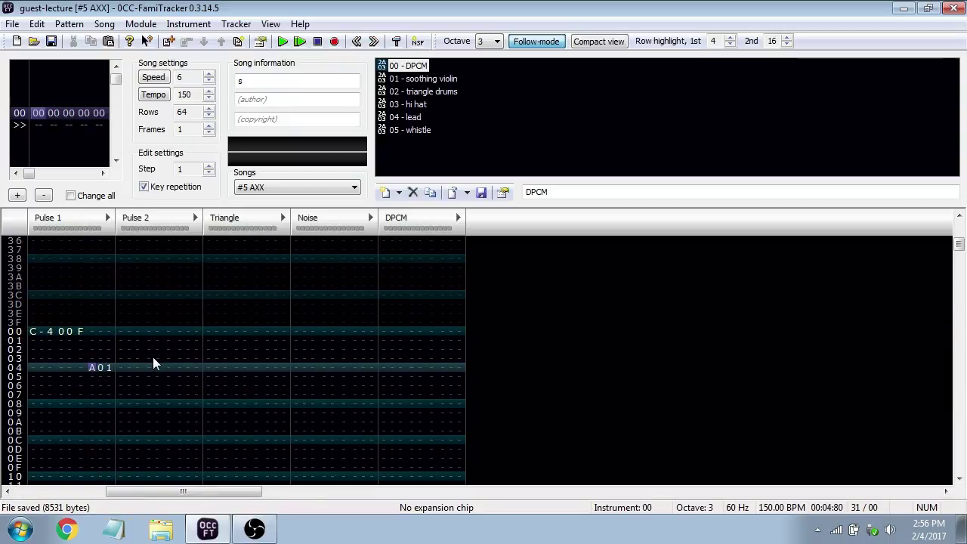
pyautogui.click(105, 367)
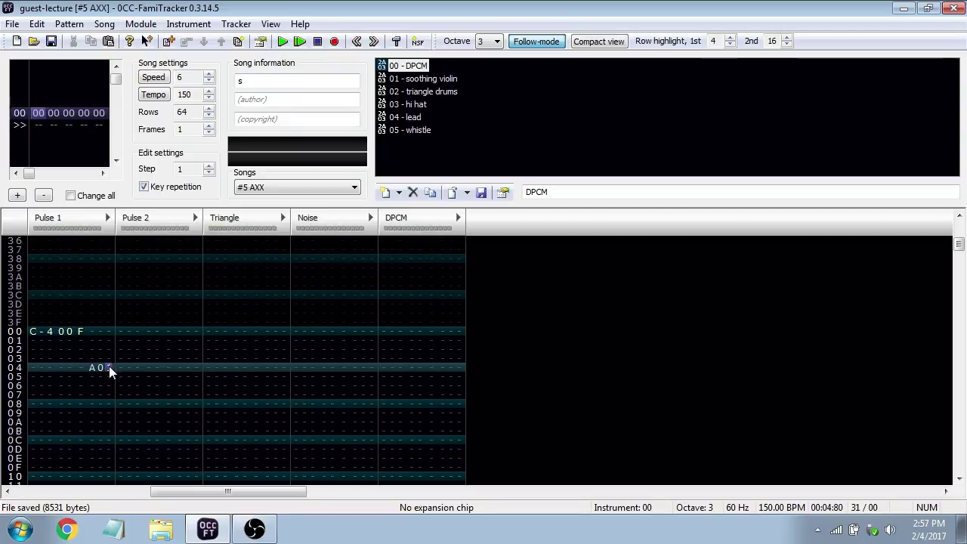
# Change the volume slide effect on row 04 of Pulse 1 to A0F and leave edit mode
pyautogui.scroll(-6, 102, 378)
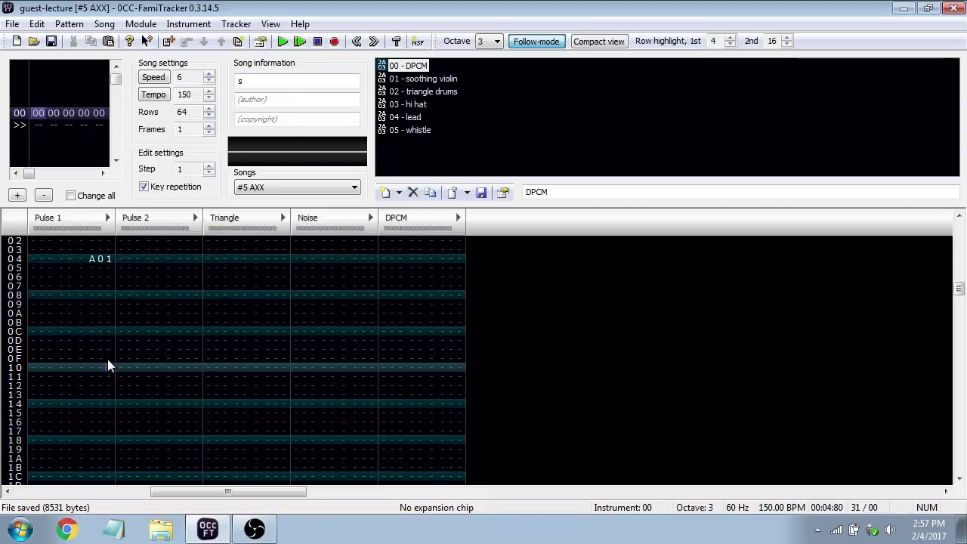
pyautogui.scroll(-1, 103, 412)
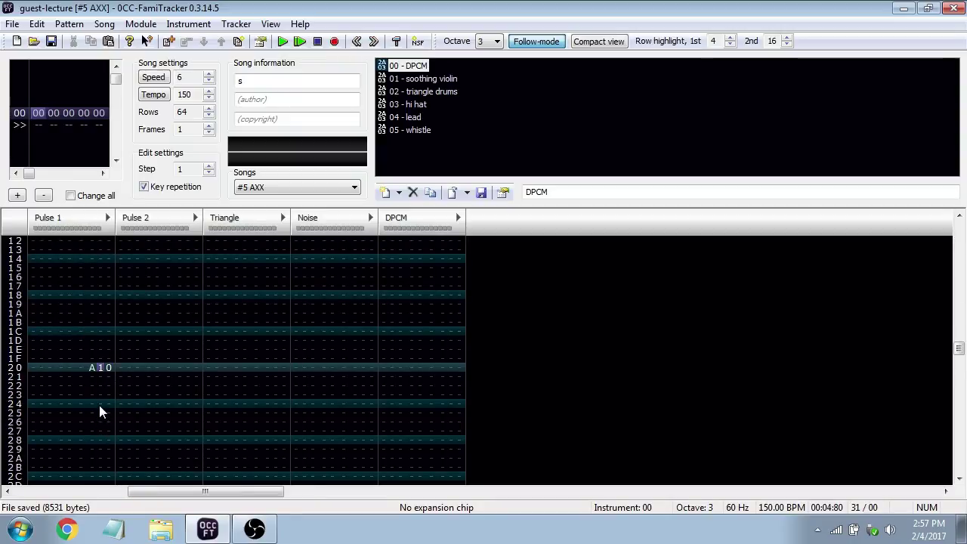
pyautogui.scroll(6, 109, 362)
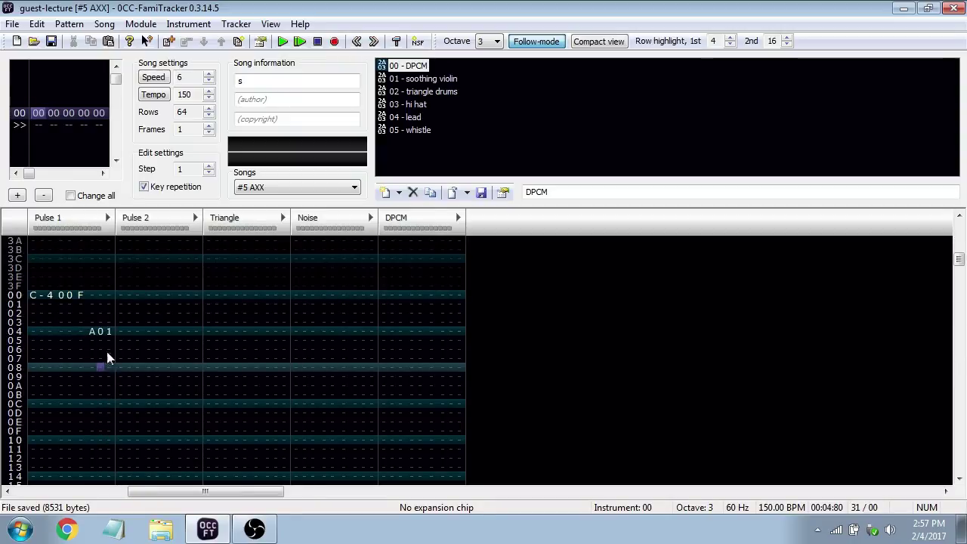
pyautogui.press('Up')
pyautogui.press('Up')
pyautogui.press('Up')
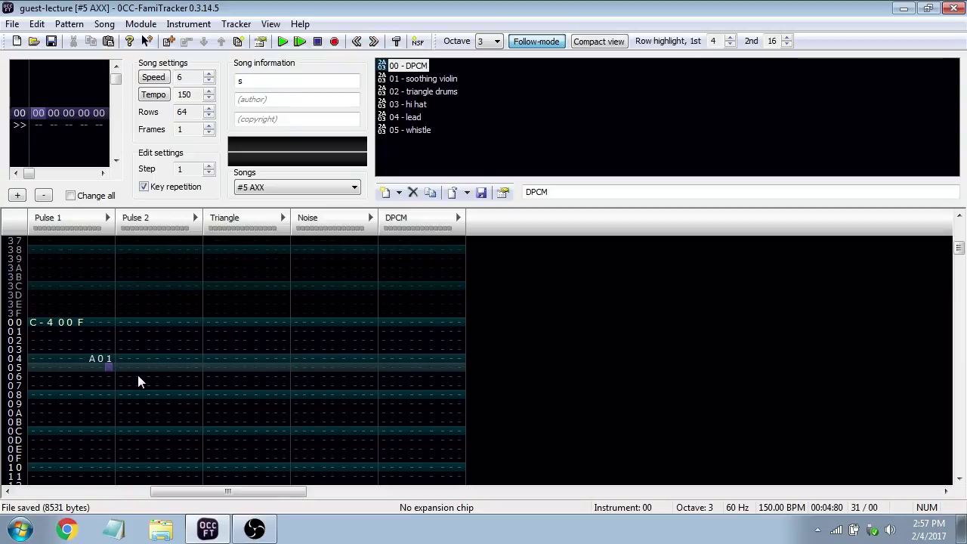
pyautogui.press('Up')
pyautogui.press('space')
pyautogui.press('Right')
pyautogui.write('F')
pyautogui.press('space')
pyautogui.press('Up')
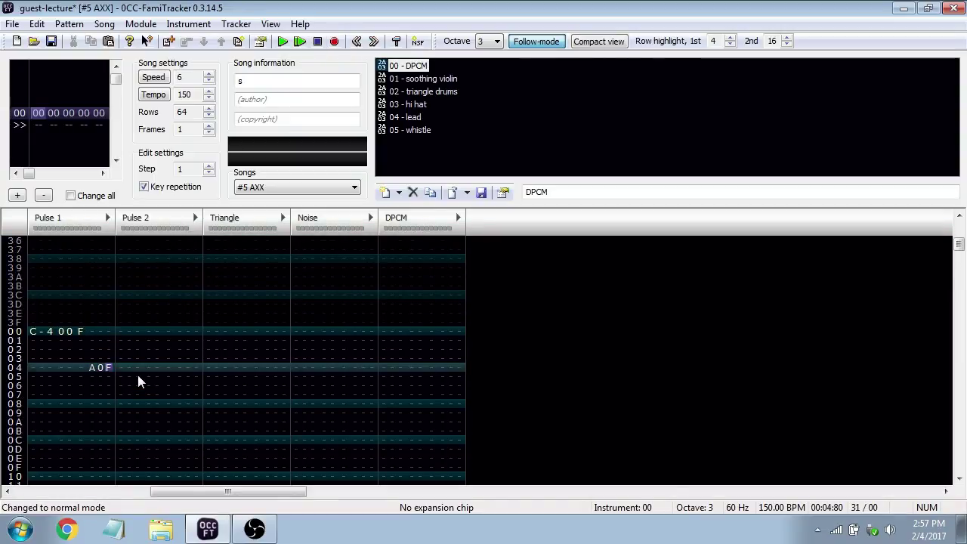
# Play the AXX song with the A0F slide, stop, and return to the effect near row 04
pyautogui.press('Return')
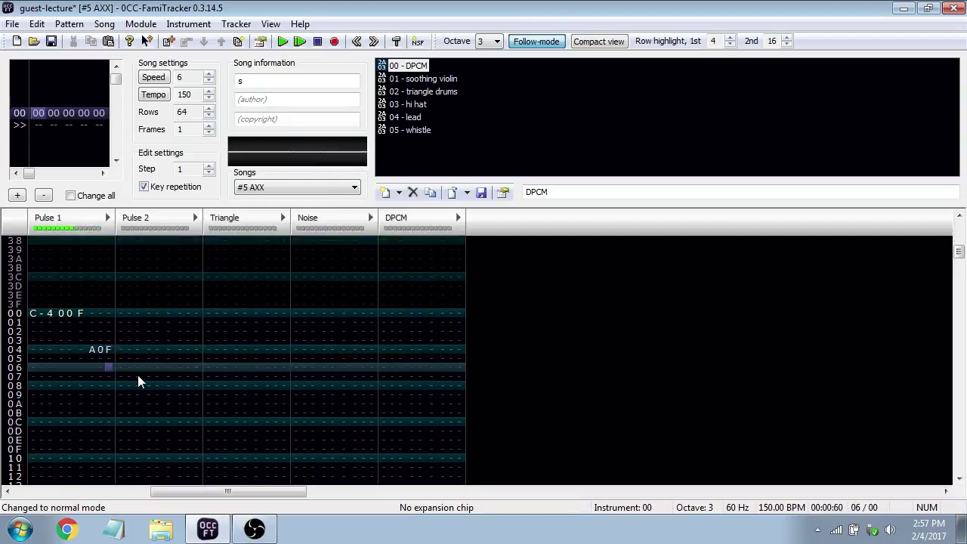
pyautogui.press('Up')
pyautogui.press('Up')
pyautogui.press('Up')
pyautogui.press('Up')
pyautogui.press('Up')
pyautogui.press('Up')
pyautogui.press('Up')
pyautogui.press('Up')
pyautogui.press('Up')
pyautogui.press('Up')
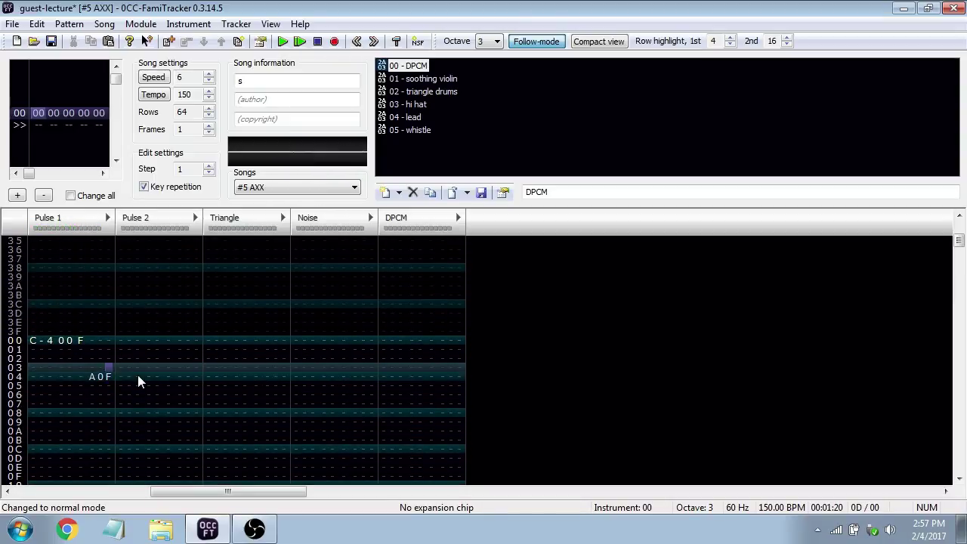
# Set the row 04 effect back to A01, leave edit mode, and play the AXX song past row 20
pyautogui.press('Down')
pyautogui.press('space')
pyautogui.write('1')
pyautogui.press('space')
pyautogui.press('Return')
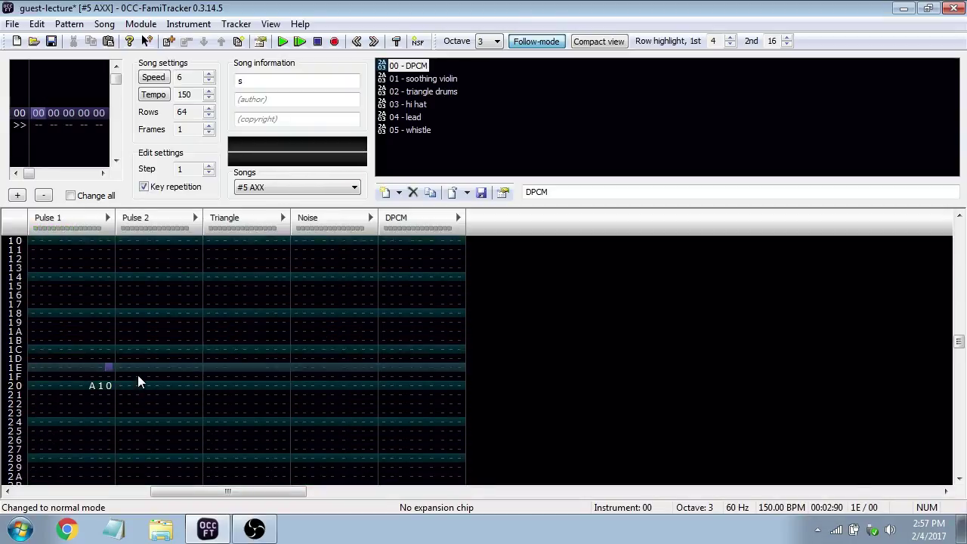
pyautogui.press('Return')
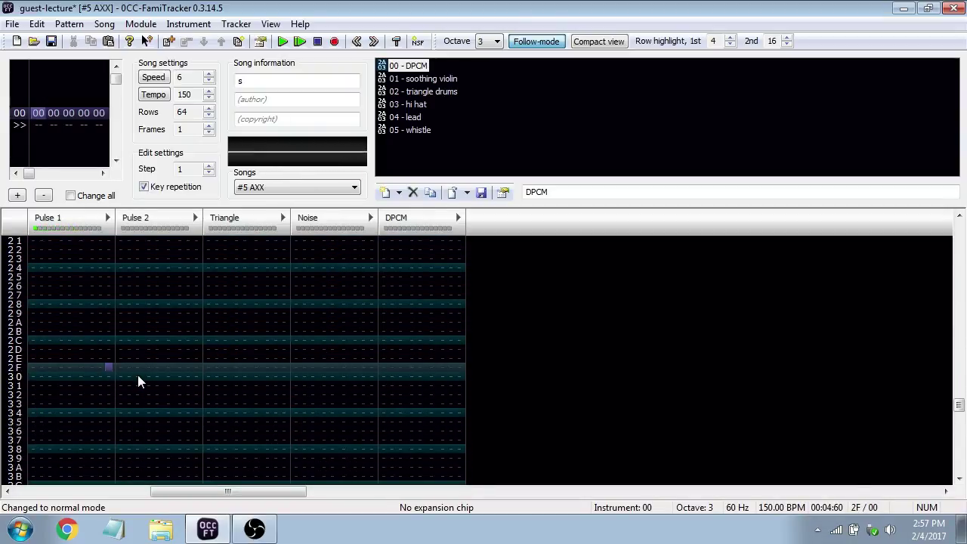
# Change the row 04 effect of Pulse 1 to A11, leave edit mode, and play the song
pyautogui.scroll(8, 90, 325)
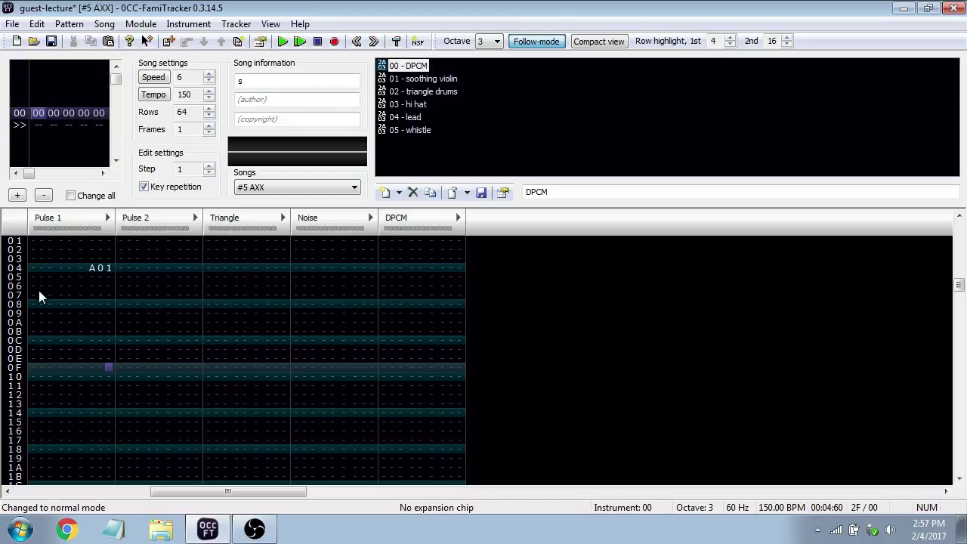
pyautogui.press('Up')
pyautogui.press('Up')
pyautogui.press('Up')
pyautogui.press('Up')
pyautogui.press('Up')
pyautogui.press('Up')
pyautogui.press('Up')
pyautogui.press('Up')
pyautogui.press('Up')
pyautogui.press('Up')
pyautogui.press('Up')
pyautogui.press('Left')
pyautogui.press('space')
pyautogui.write('1')
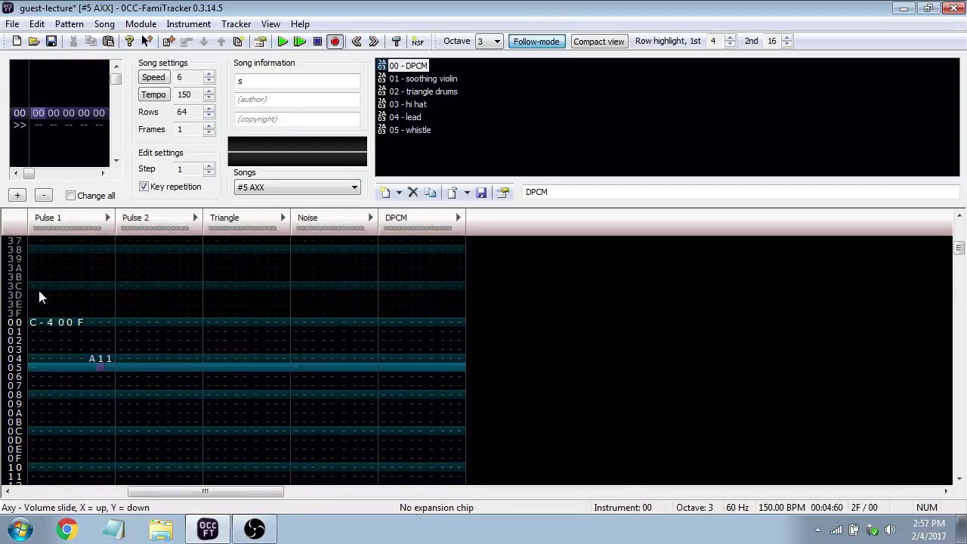
pyautogui.press('space')
pyautogui.press('Return')
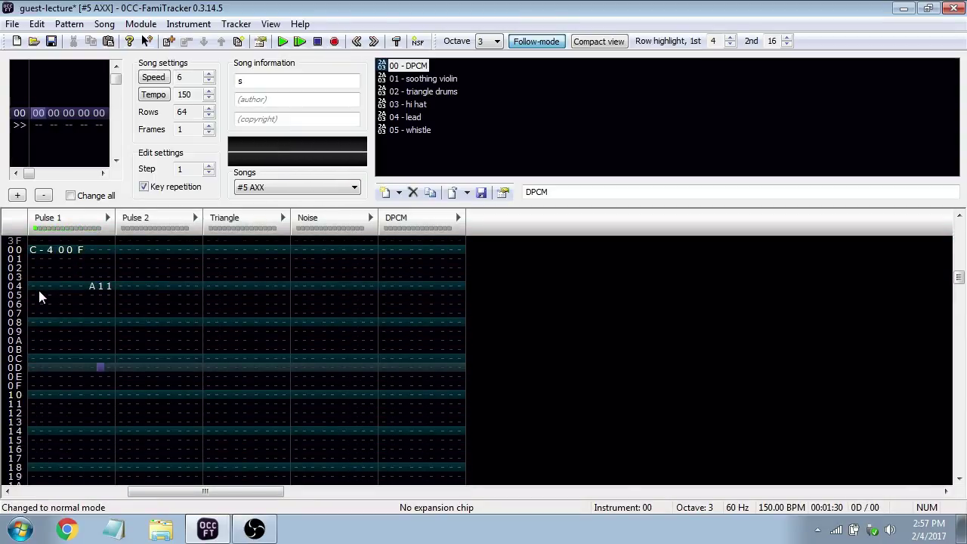
# Undo the A11 change on row 04 and save the module
pyautogui.hotkey('ctrl', 'z')
pyautogui.hotkey('ctrl', 's')
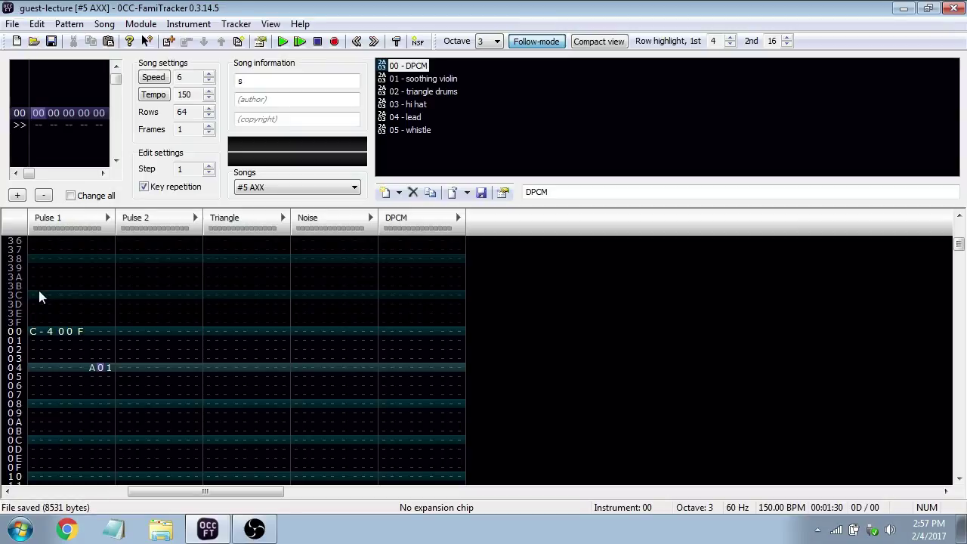
# Switch to song #6 CXX and examine its Pulse 1 pattern down to the D00 effect on row 10
pyautogui.click(265, 188)
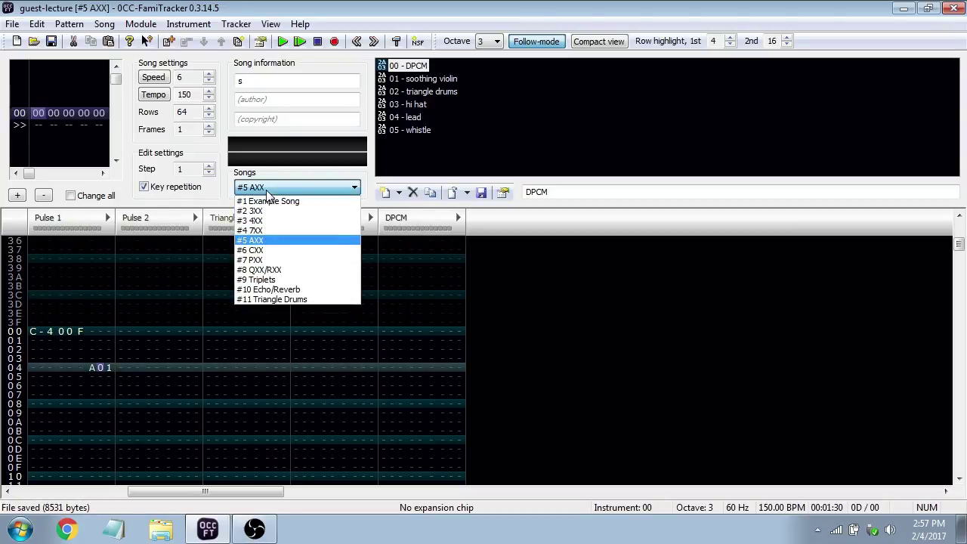
pyautogui.click(269, 250)
pyautogui.scroll(-7, 644, 410)
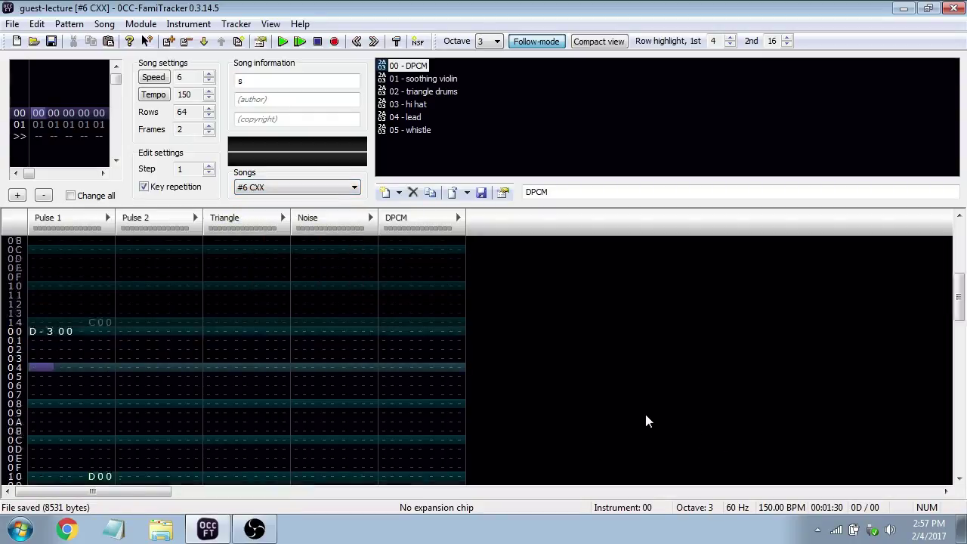
pyautogui.scroll(-11, 638, 423)
pyautogui.scroll(3, 104, 419)
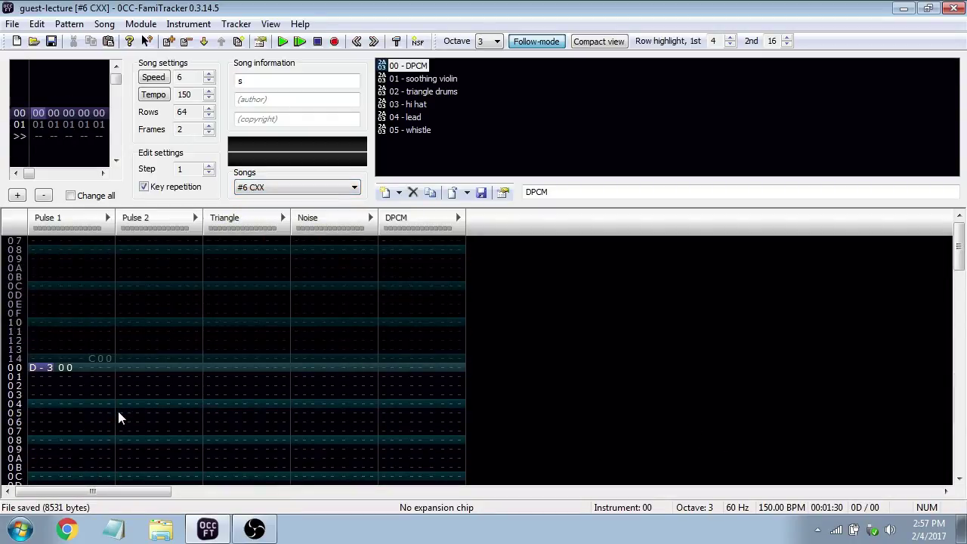
pyautogui.scroll(-4, 118, 416)
pyautogui.scroll(3, 118, 416)
pyautogui.scroll(-1, 118, 416)
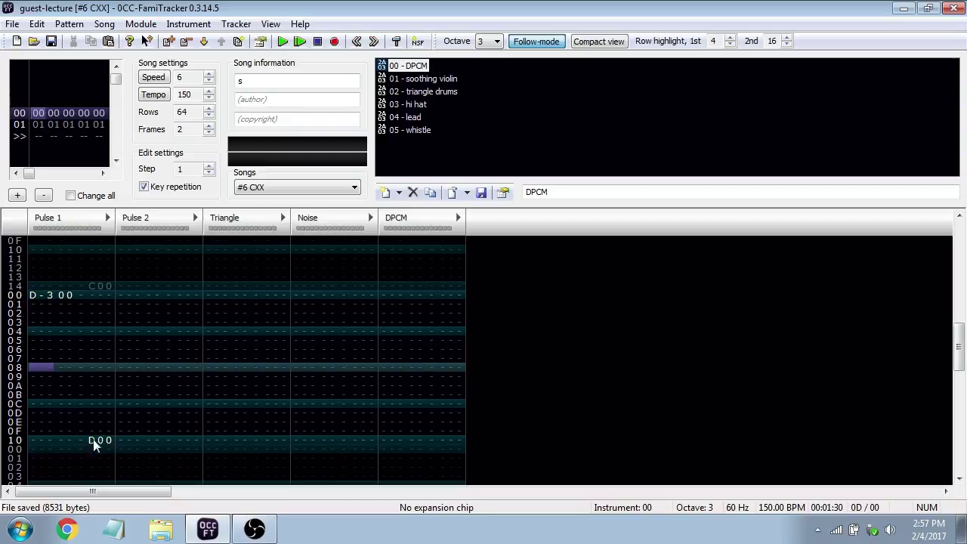
pyautogui.scroll(-2, 98, 441)
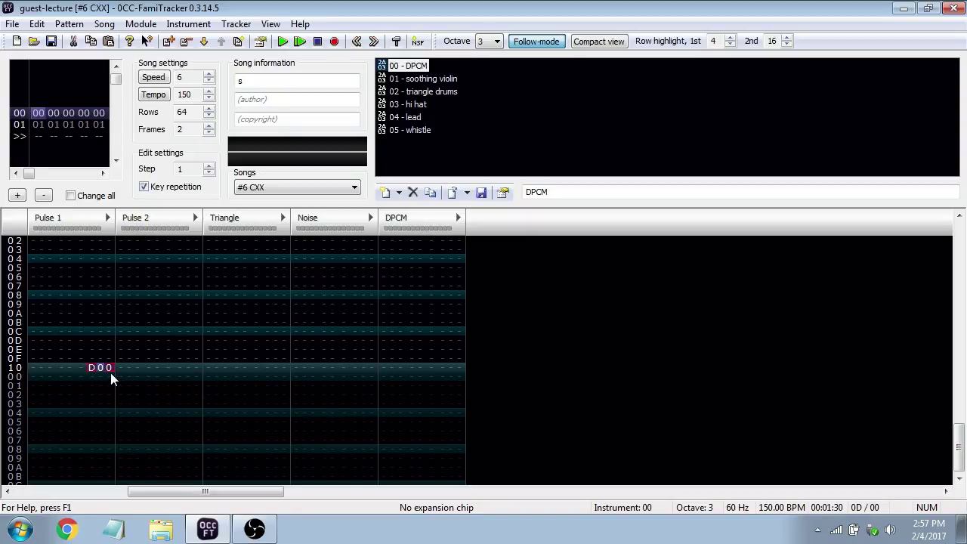
# Delete the D00 effect on row 10 of Pulse 1, check the rows that follow, and undo the deletion
pyautogui.press('space')
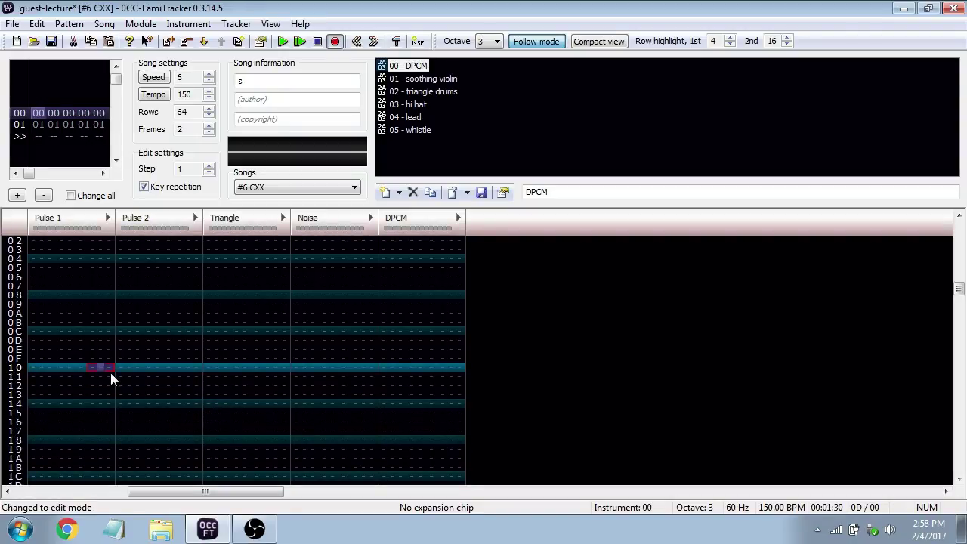
pyautogui.click(63, 330)
pyautogui.scroll(3, 63, 330)
pyautogui.scroll(-5, 63, 332)
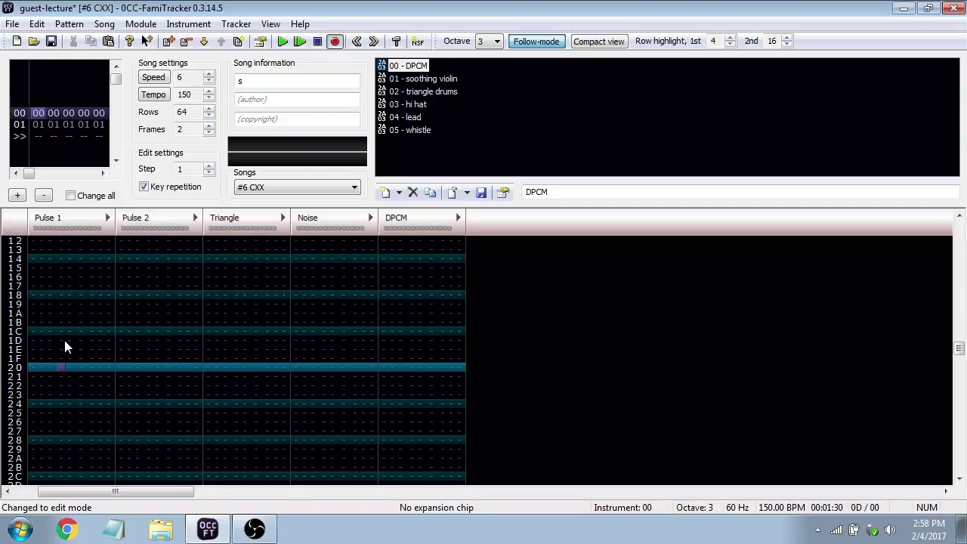
pyautogui.hotkey('ctrl', 'z')
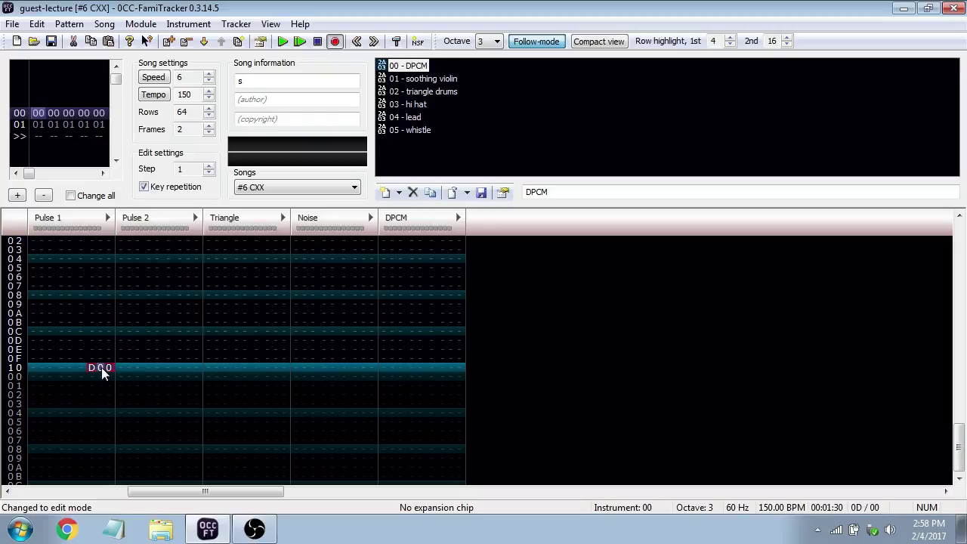
# Play the CXX song from frame 00 past the D00 effect on row 10, and stop in frame 01
pyautogui.click(86, 368)
pyautogui.scroll(1, 86, 367)
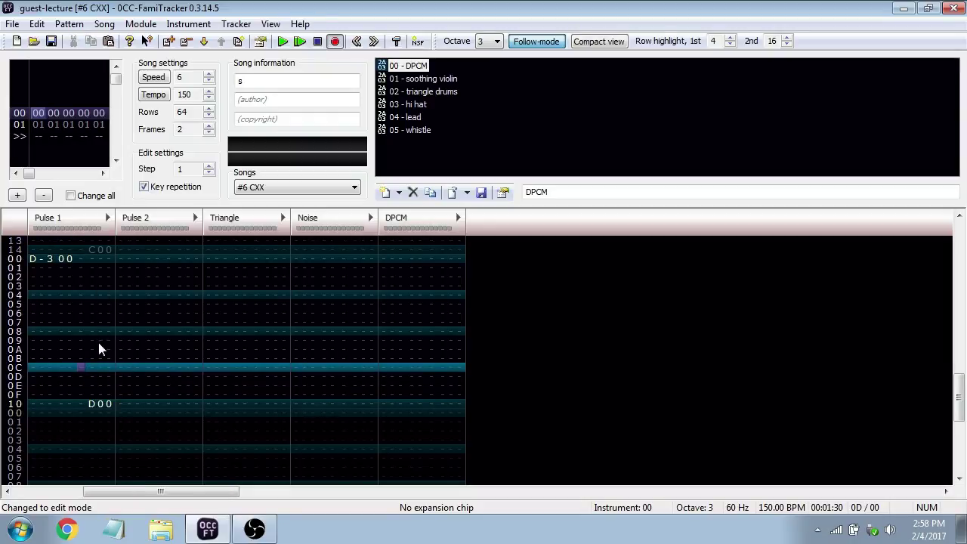
pyautogui.scroll(5, 58, 410)
pyautogui.scroll(-3, 58, 406)
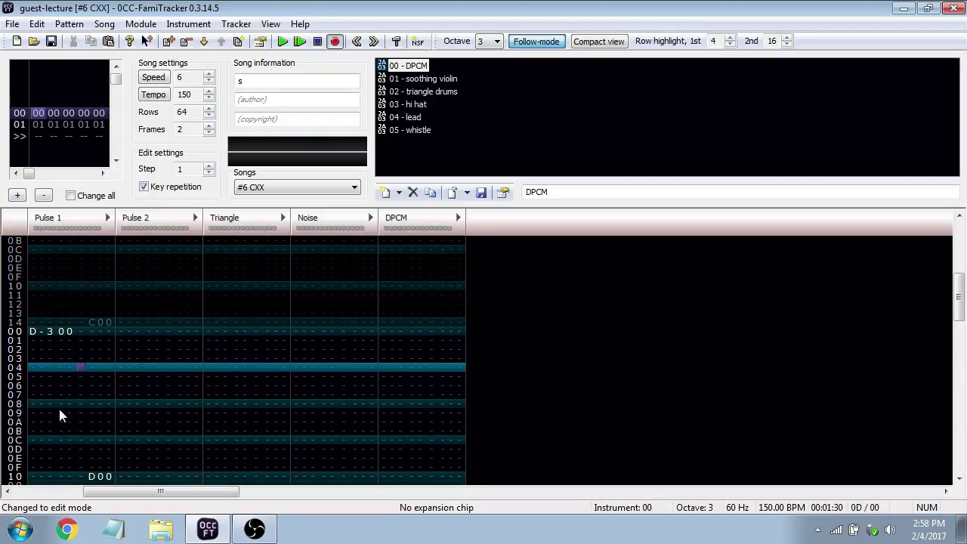
pyautogui.press('Return')
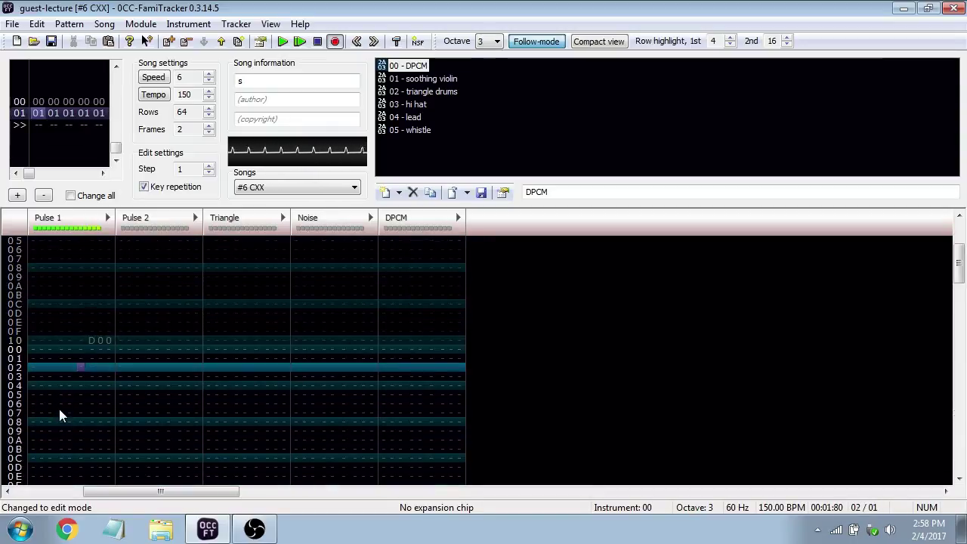
pyautogui.press('Return')
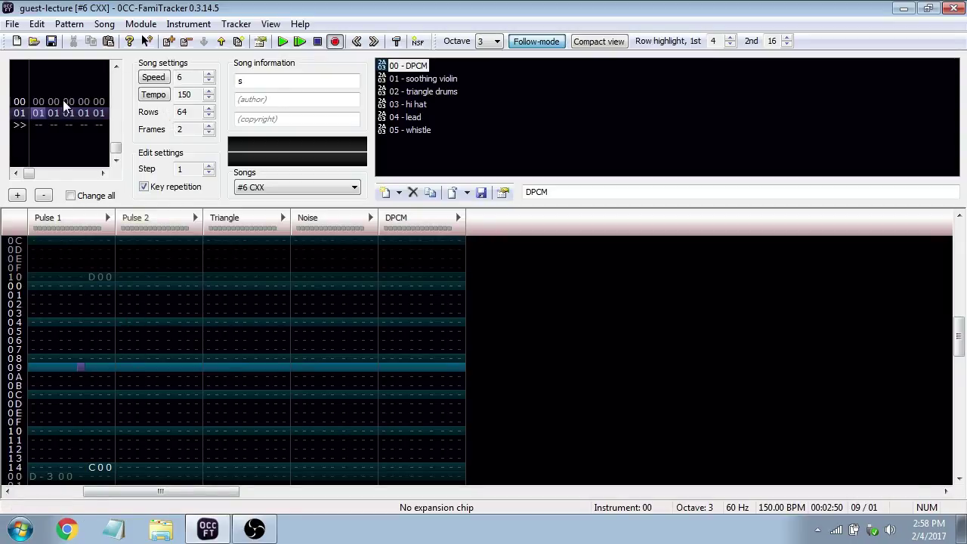
# Play frame 01 of the CXX song through to the C00 effect on row 14
pyautogui.press('Down')
pyautogui.press('Down')
pyautogui.press('Down')
pyautogui.press('Down')
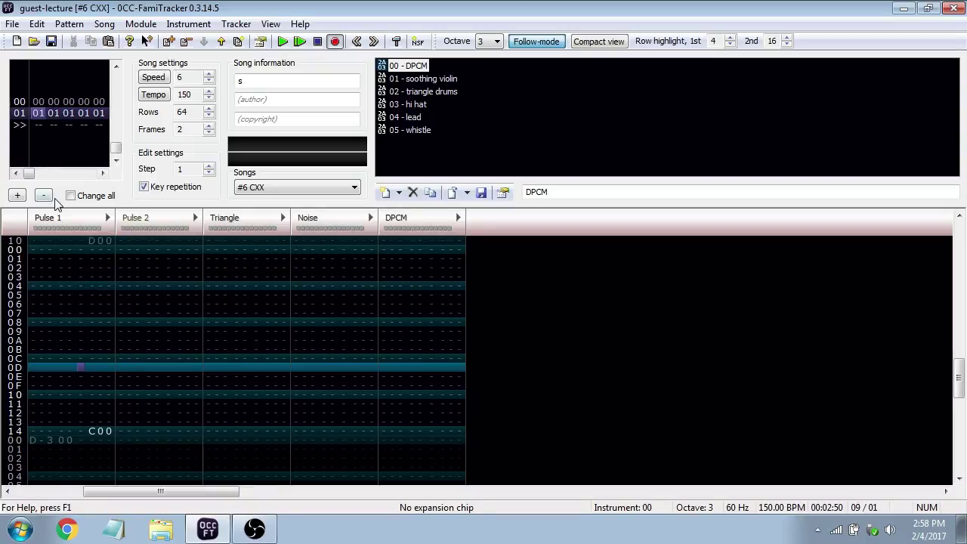
pyautogui.press('Down')
pyautogui.press('Down')
pyautogui.press('Down')
pyautogui.press('Down')
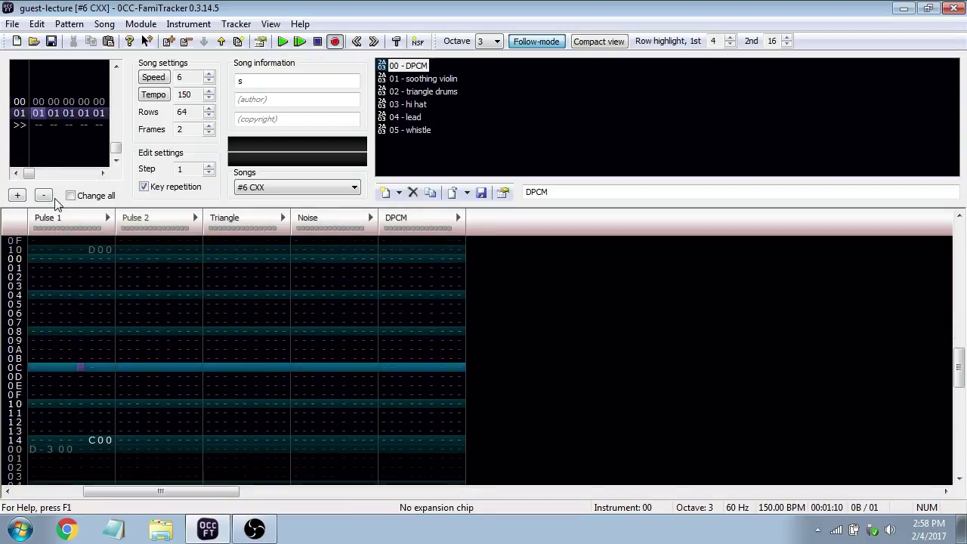
pyautogui.press('Down')
pyautogui.press('Down')
pyautogui.press('Down')
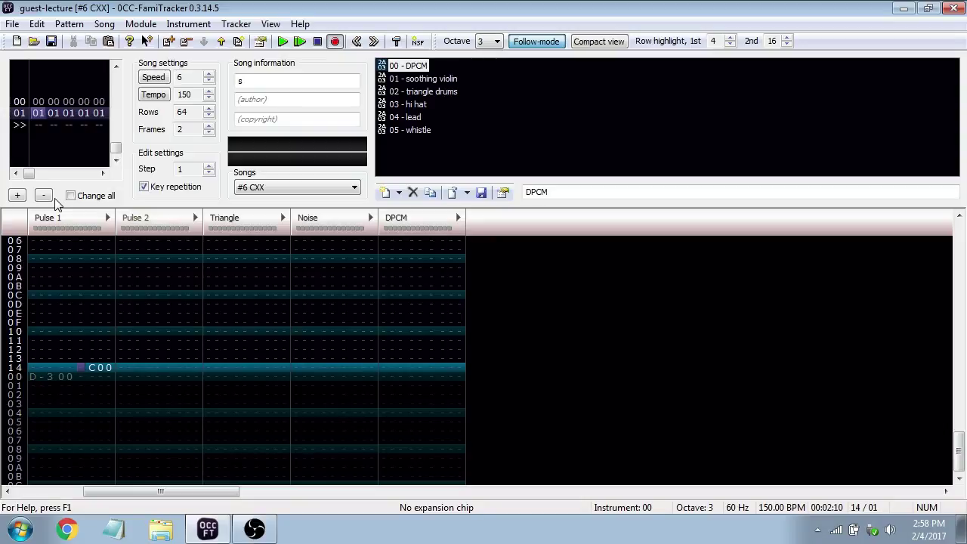
# Switch to song #7 PXX
pyautogui.click(290, 187)
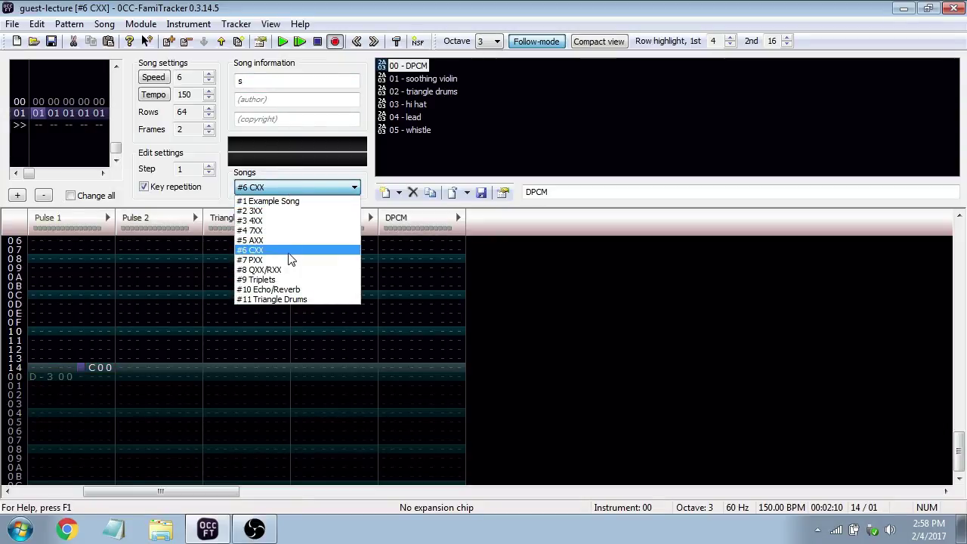
pyautogui.click(287, 250)
pyautogui.click(287, 190)
pyautogui.click(286, 259)
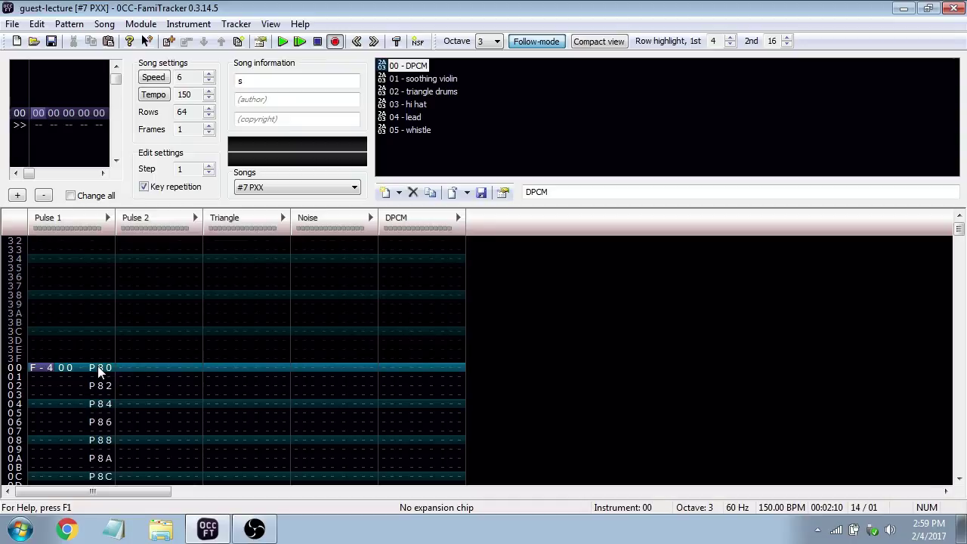
# Select the P80 to P8E effects on rows 00 to 0E of Pulse 1 and examine the PXX values down to row 20
pyautogui.press('pagedown')
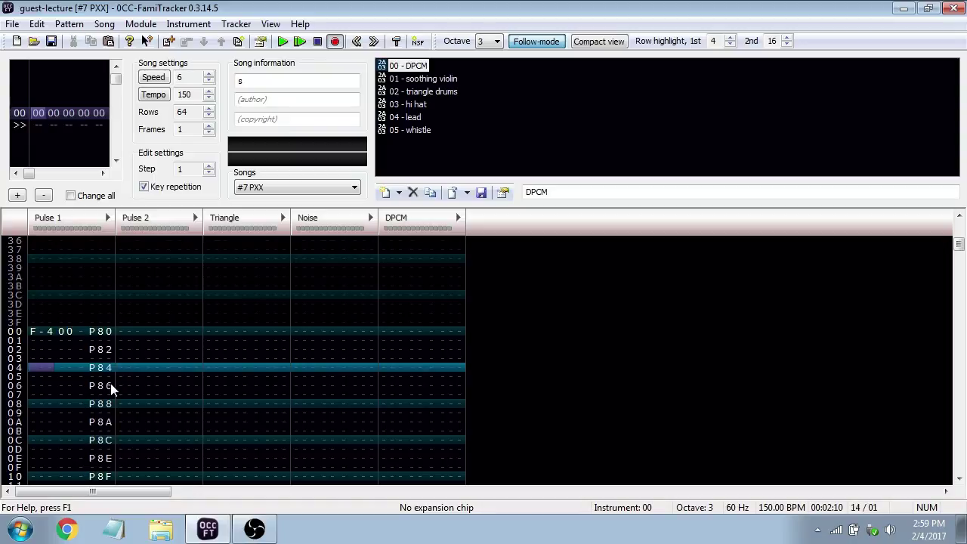
pyautogui.moveTo(110, 333); pyautogui.dragTo(110, 383)
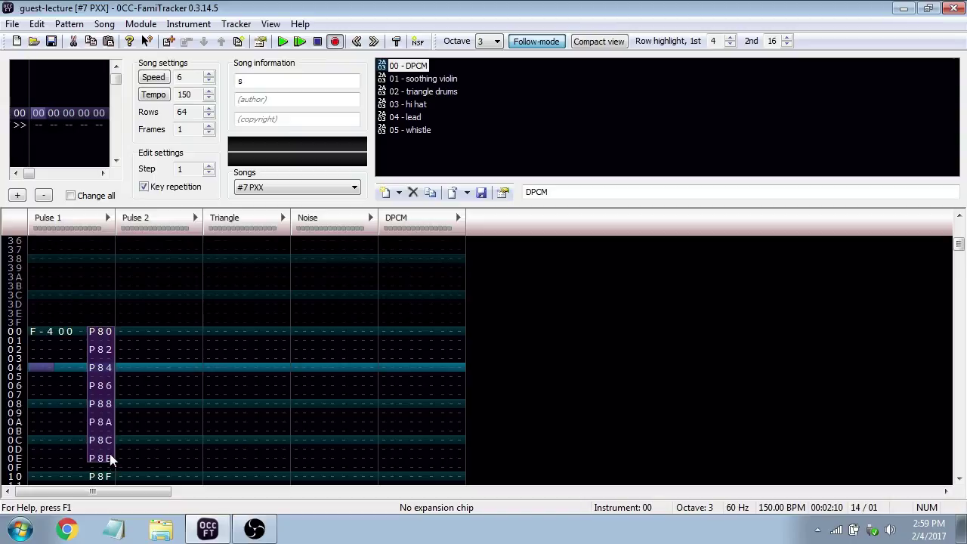
pyautogui.scroll(-6, 108, 453)
pyautogui.scroll(3, 107, 424)
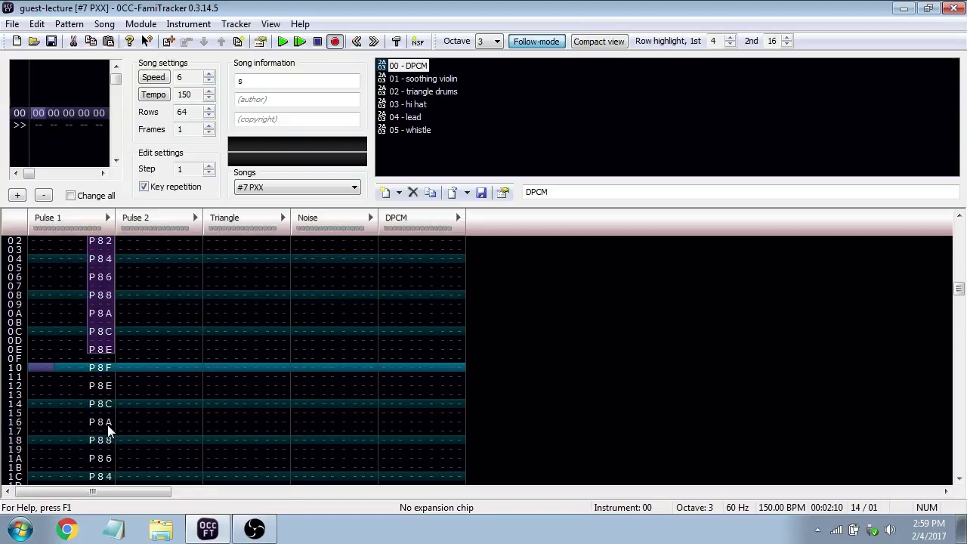
pyautogui.scroll(1, 107, 297)
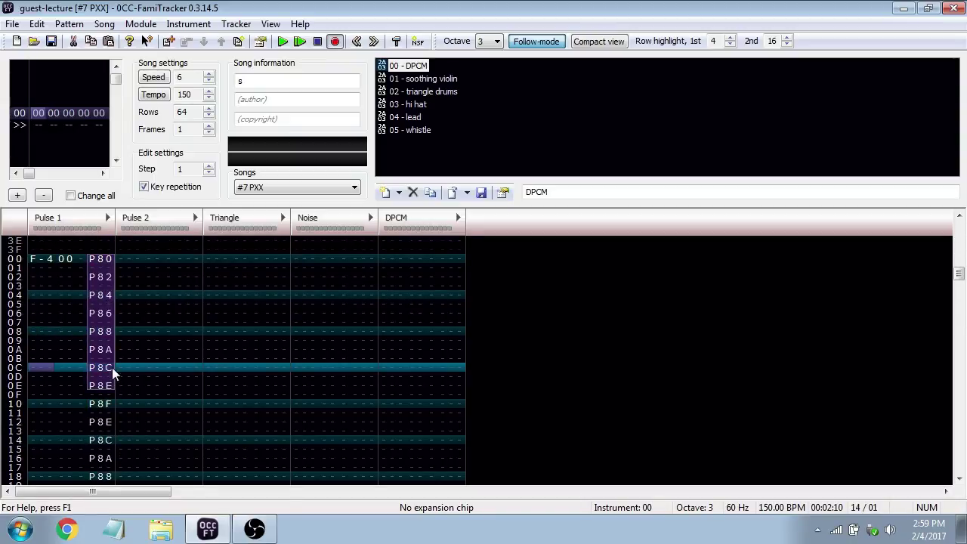
pyautogui.scroll(-1, 112, 367)
pyautogui.scroll(-1, 107, 352)
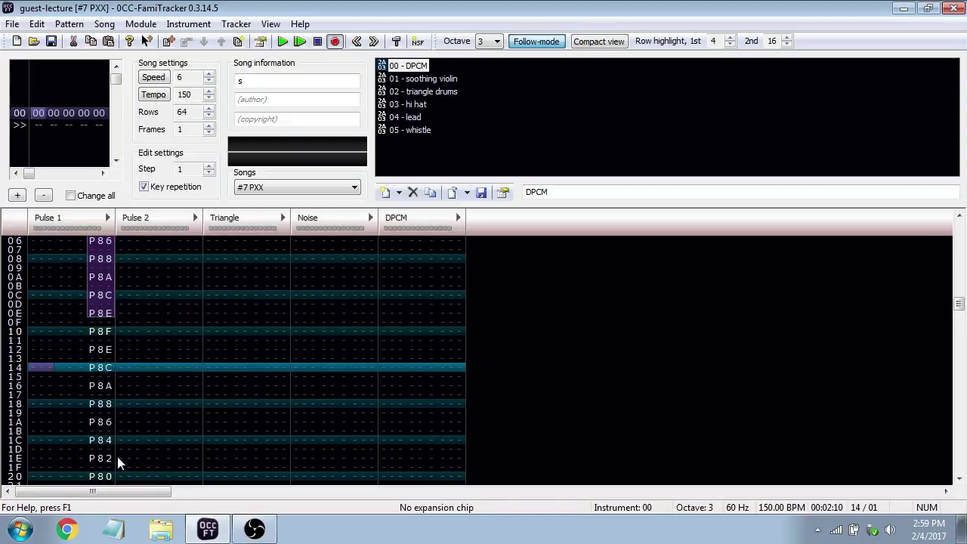
# Play the PXX song from row 00 to row 29 and stop, listening to the Pulse 1 pitch bends
pyautogui.scroll(-1, 117, 456)
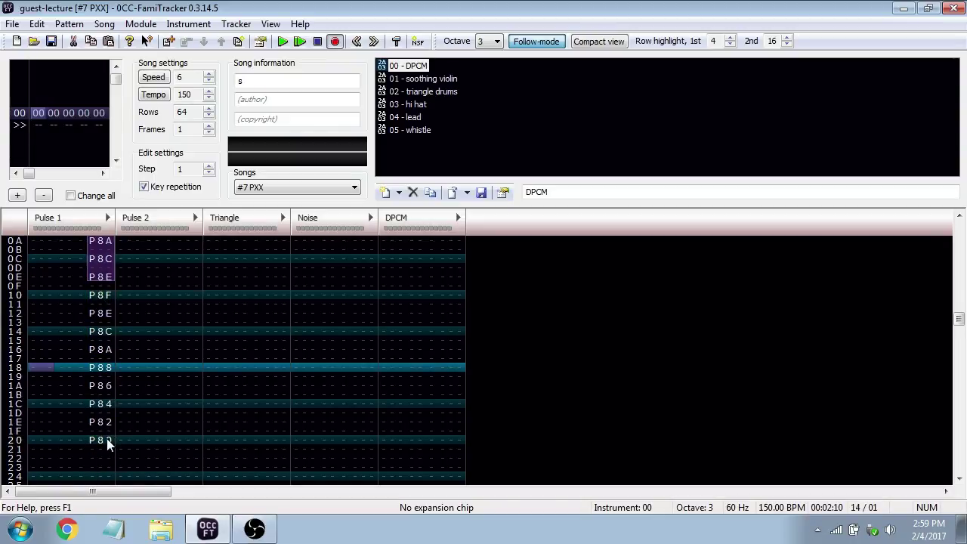
pyautogui.press('Return')
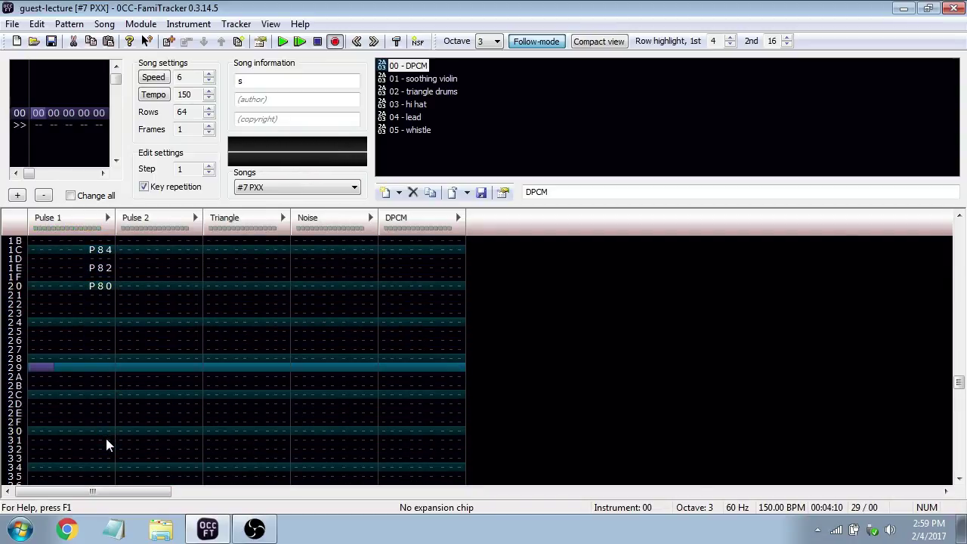
pyautogui.scroll(6, 113, 436)
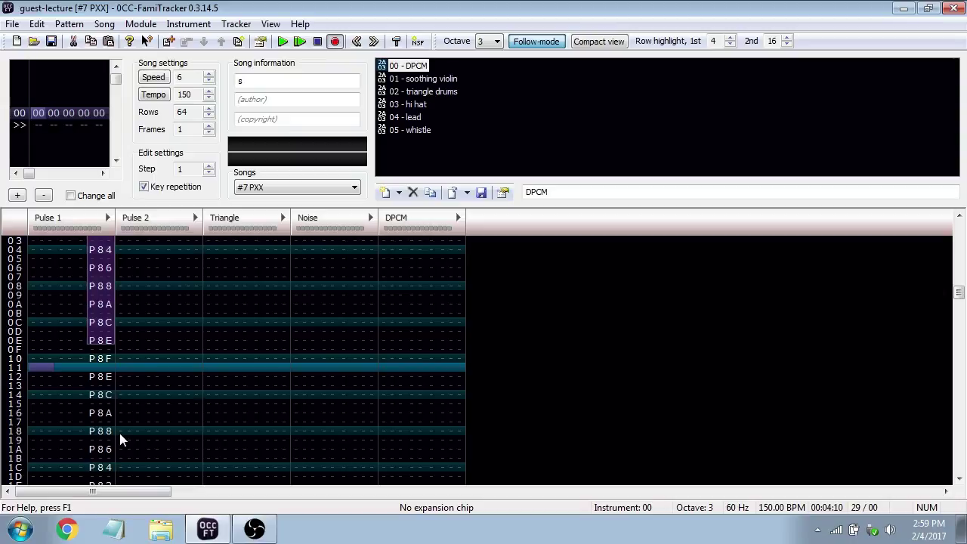
# Clear the whole Pulse 1 channel of the PXX song, including its note and P effects
pyautogui.click(13, 23)
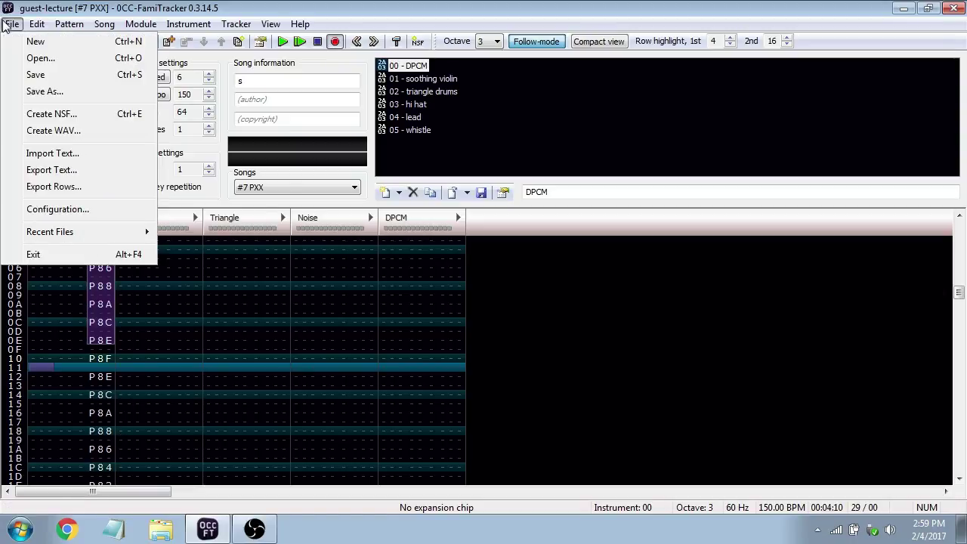
pyautogui.click(251, 391)
pyautogui.scroll(3, 159, 373)
pyautogui.doubleClick(73, 341)
pyautogui.press('space')
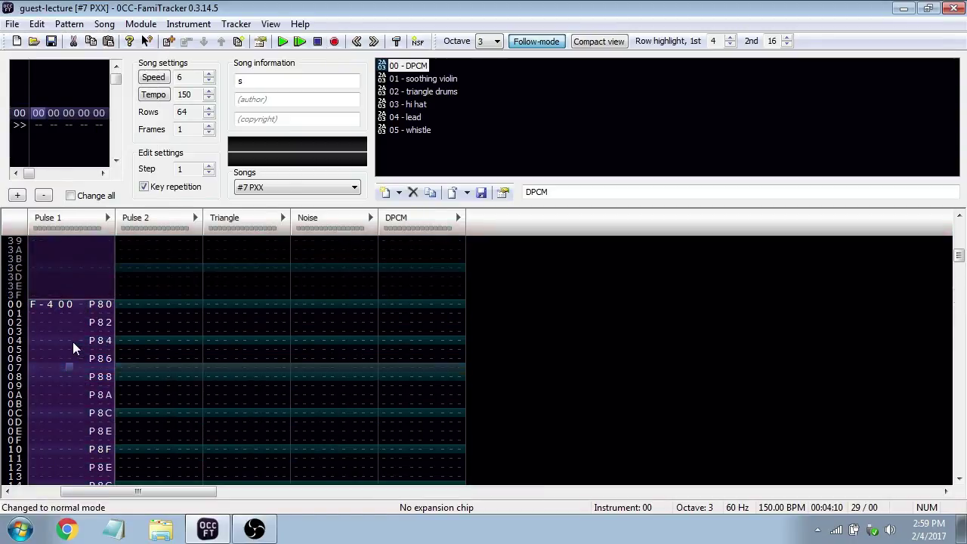
pyautogui.press('space')
pyautogui.press('Delete')
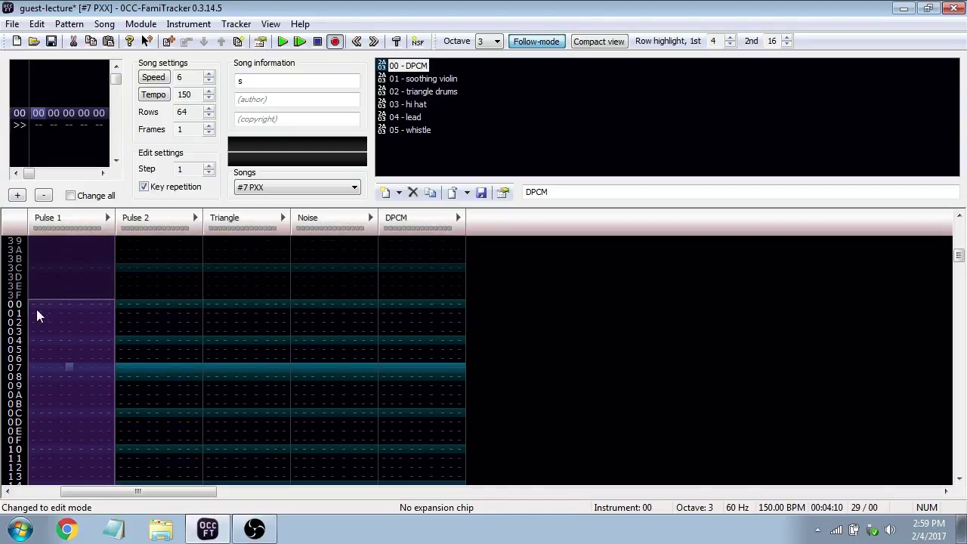
# Enter C-4 notes with instrument 04 - lead on row 00 of both Pulse 1 and Pulse 2
pyautogui.click(36, 306)
pyautogui.press('space')
pyautogui.press('Tab')
pyautogui.click(41, 366)
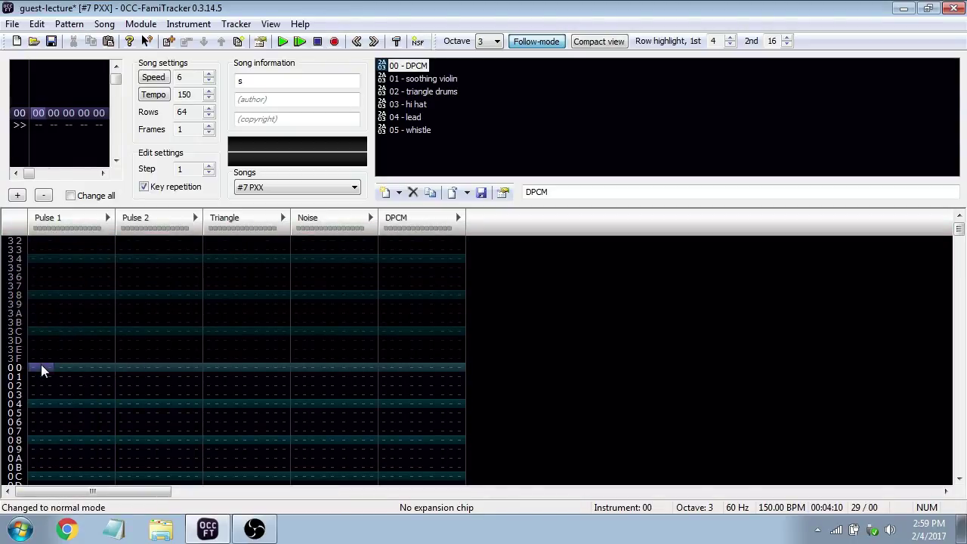
pyautogui.click(424, 95)
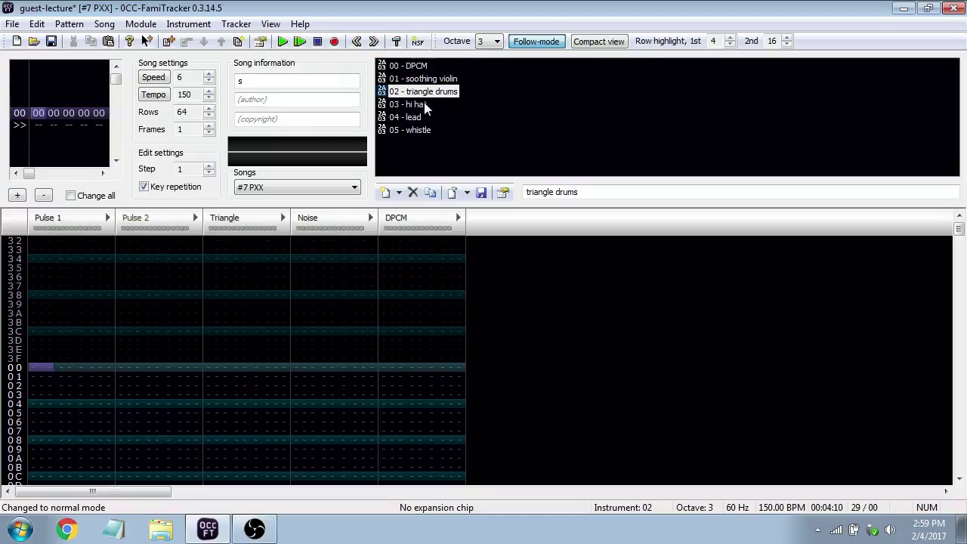
pyautogui.click(423, 118)
pyautogui.press('z')
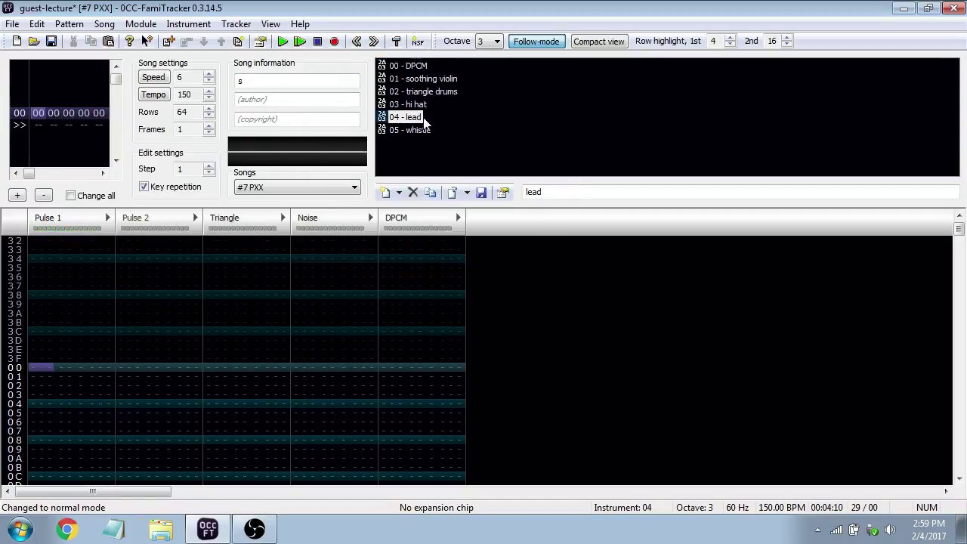
pyautogui.press('space')
pyautogui.press('q')
pyautogui.press('q')
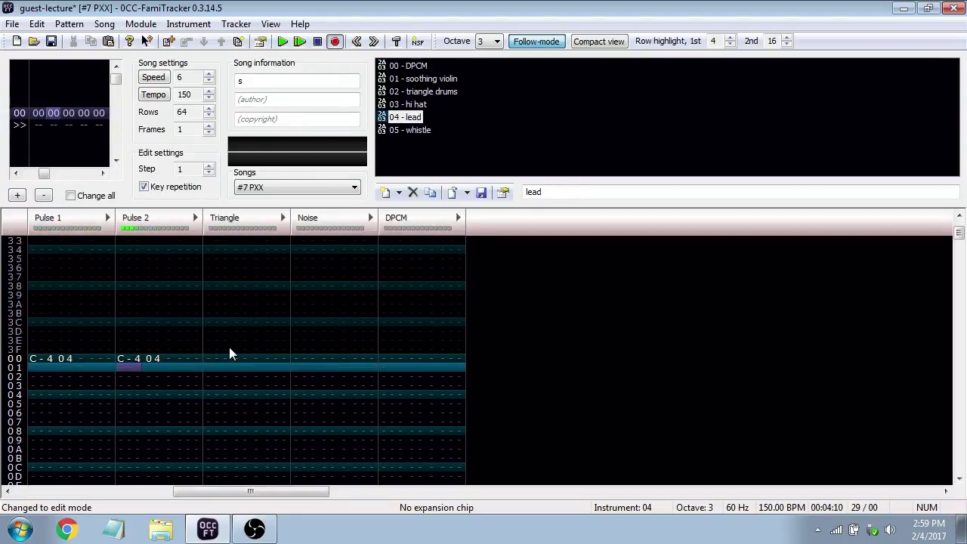
# Enter a C-5 note with instrument 04 on row 00 of the Triangle channel, raising the octave setting to 4
pyautogui.press('space')
pyautogui.click(227, 358)
pyautogui.press('space')
pyautogui.press('q')
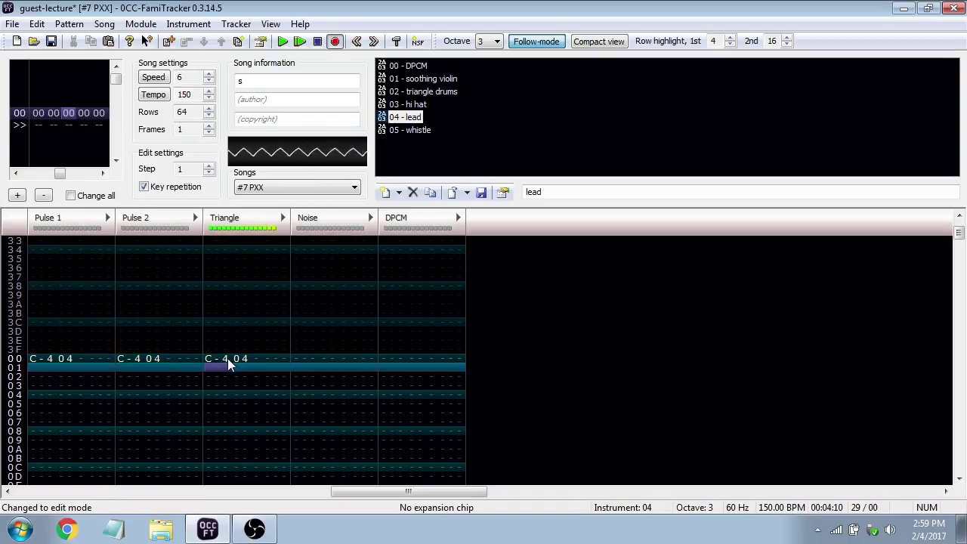
pyautogui.press('Up')
pyautogui.press('KP_Multiply')
pyautogui.press('i')
# Play the three stacked notes in Pulse 1, Pulse 2 and Triangle, stop, and return to row 00
pyautogui.press('space')
pyautogui.press('Return')
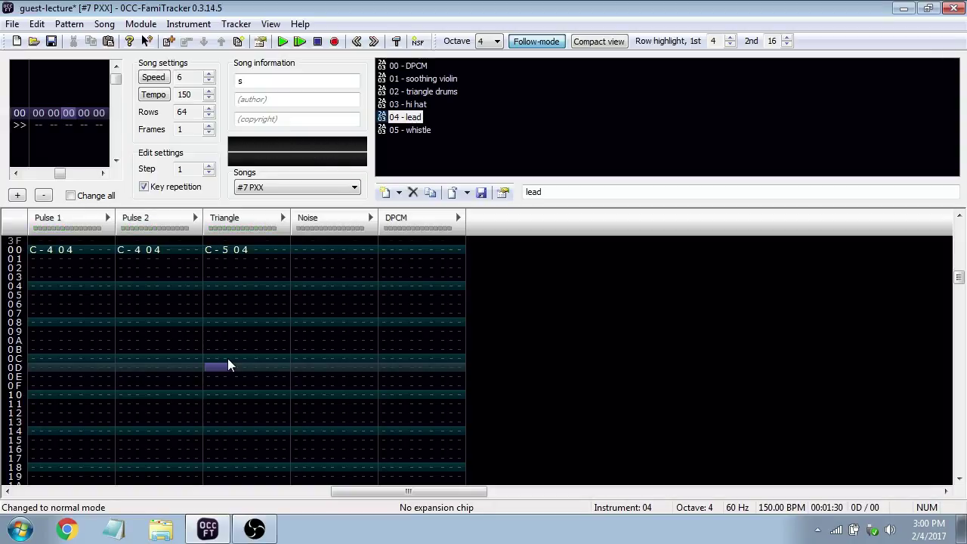
pyautogui.click(139, 249)
pyautogui.press('space')
pyautogui.press('space')
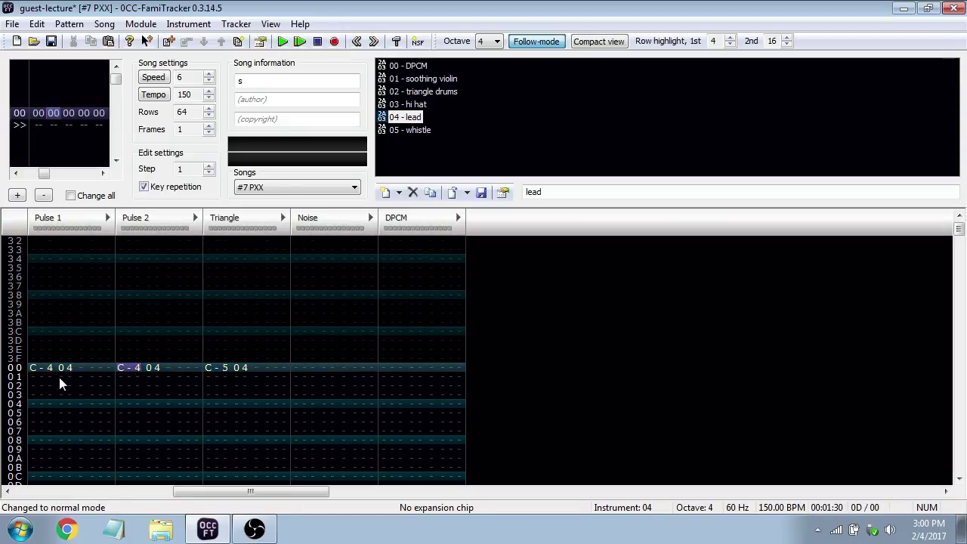
# Delete the note on row 00 of the Triangle channel
pyautogui.click(138, 370)
pyautogui.doubleClick(218, 367)
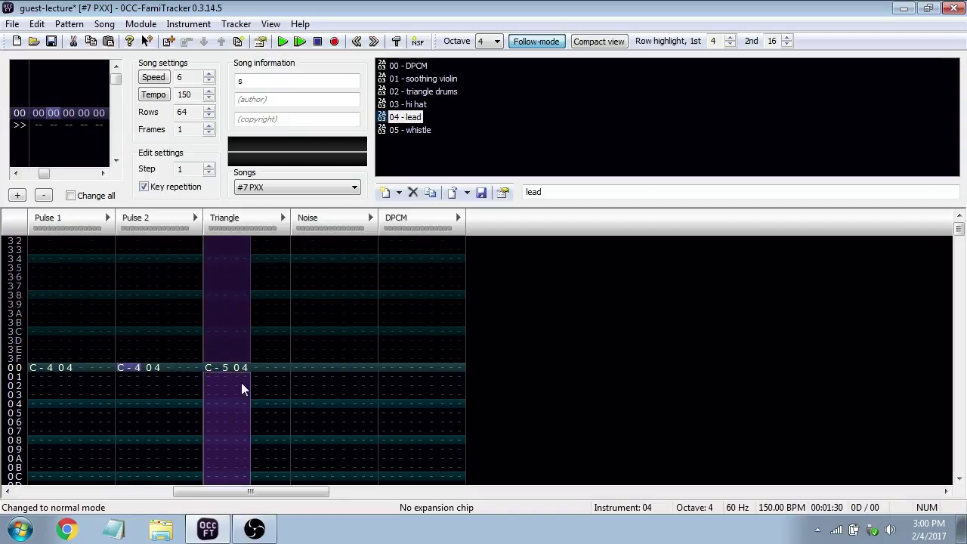
pyautogui.click(241, 382)
pyautogui.moveTo(245, 406); pyautogui.dragTo(241, 354)
pyautogui.press('space')
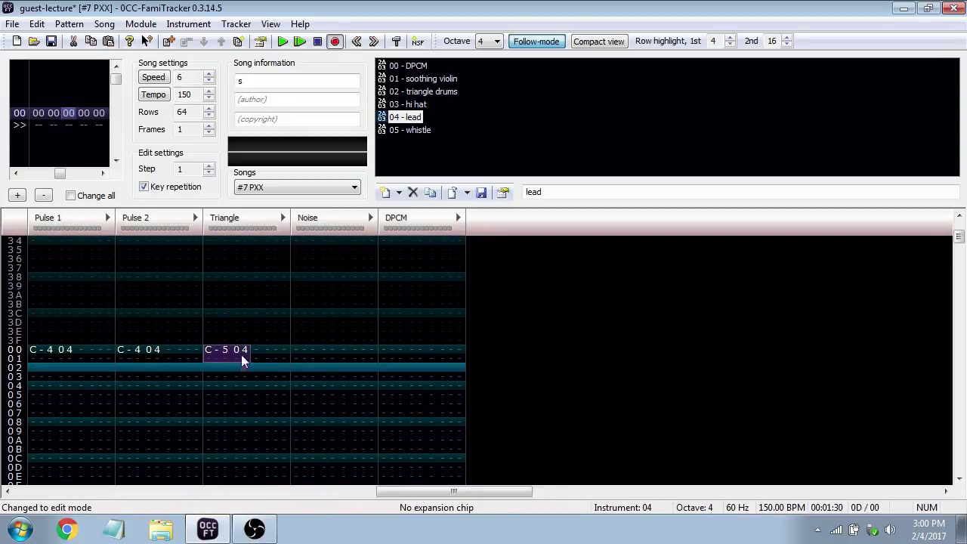
pyautogui.press('Delete')
# Enter the P00 fine pitch effect beside the C-4 note on row 00 of Pulse 2
pyautogui.click(179, 351)
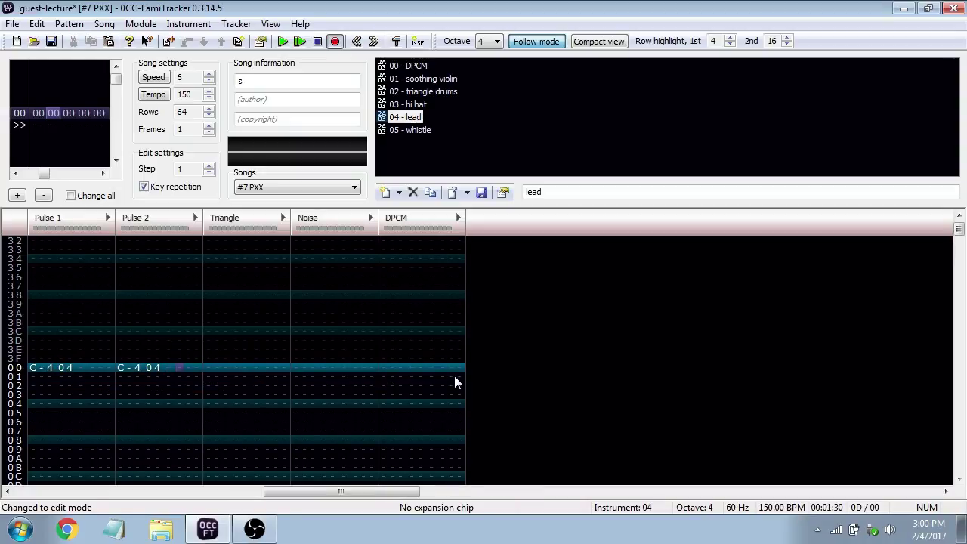
pyautogui.write('p00')
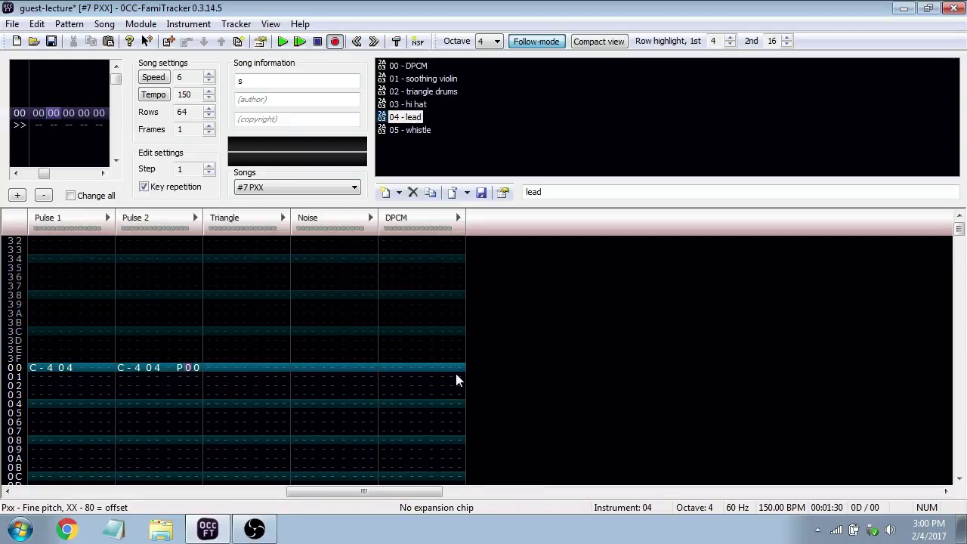
# Set the fine pitch effect on row 00 to P80 for both the Pulse 2 and Pulse 1 channels
pyautogui.write('8')
pyautogui.press('Left')
pyautogui.press('Left')
pyautogui.press('Left')
pyautogui.press('Left')
pyautogui.press('Left')
pyautogui.press('Left')
pyautogui.press('Left')
pyautogui.press('Left')
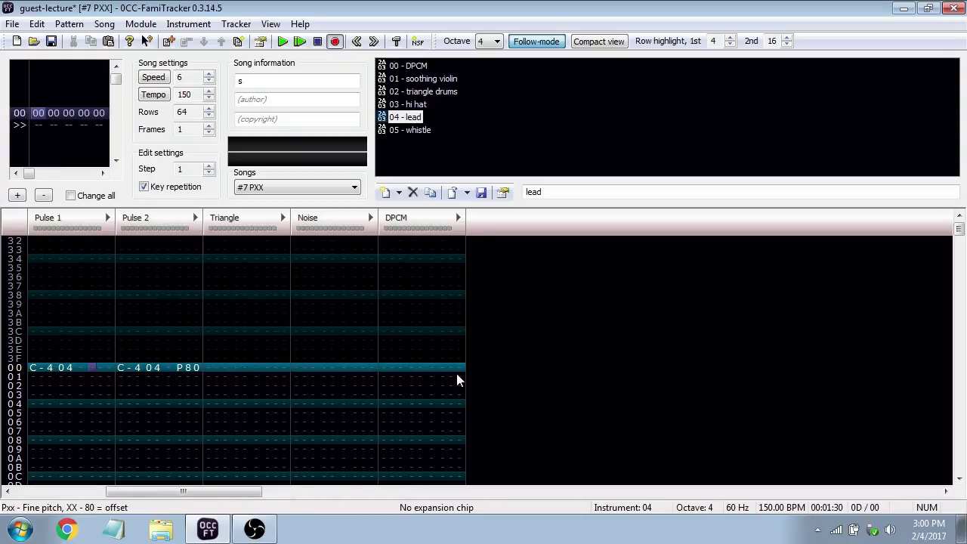
pyautogui.write('p80')
# Enter a P81 fine pitch effect on row 04 of Pulse 2 and move it down to row 0C
pyautogui.press('Down')
pyautogui.press('Down')
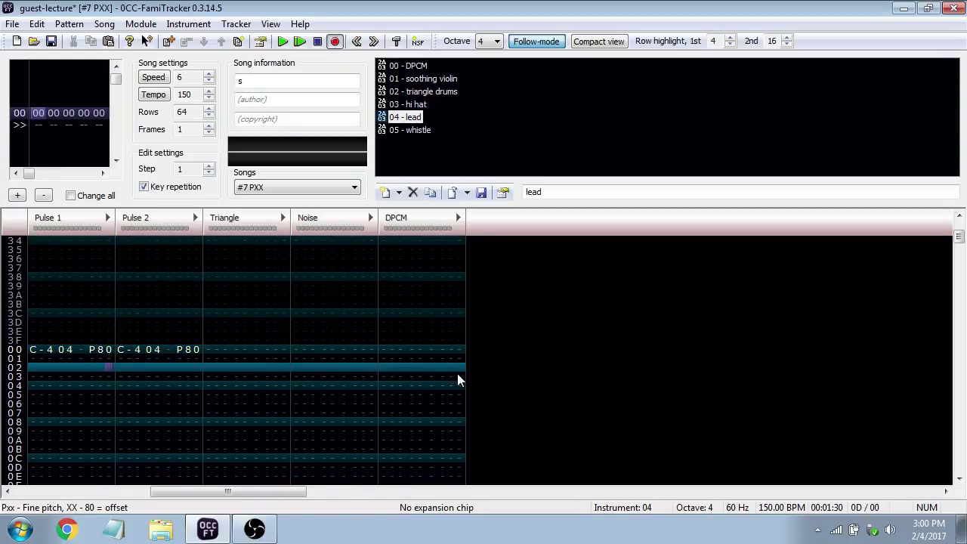
pyautogui.press('Right')
pyautogui.press('Right')
pyautogui.press('Right')
pyautogui.press('Right')
pyautogui.press('Right')
pyautogui.press('Down')
pyautogui.press('Down')
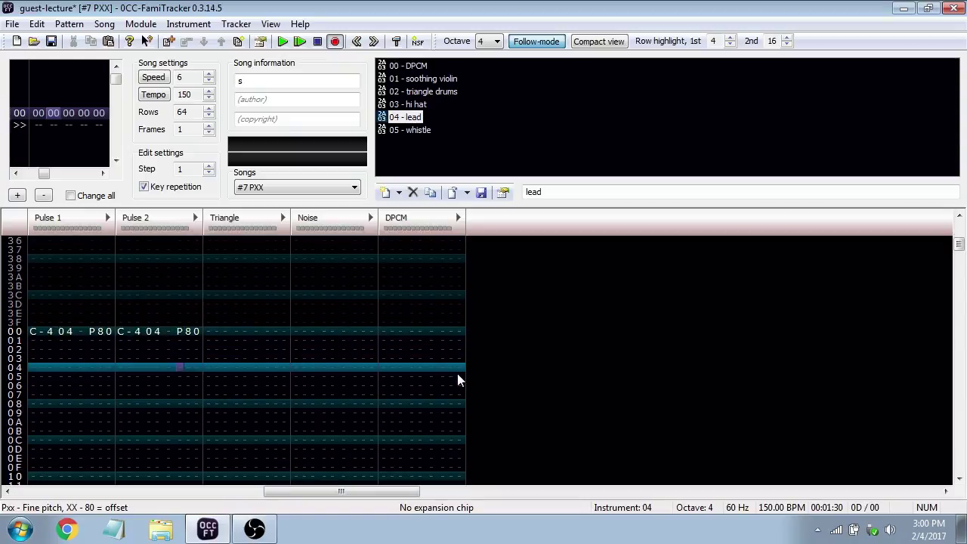
pyautogui.write('p80')
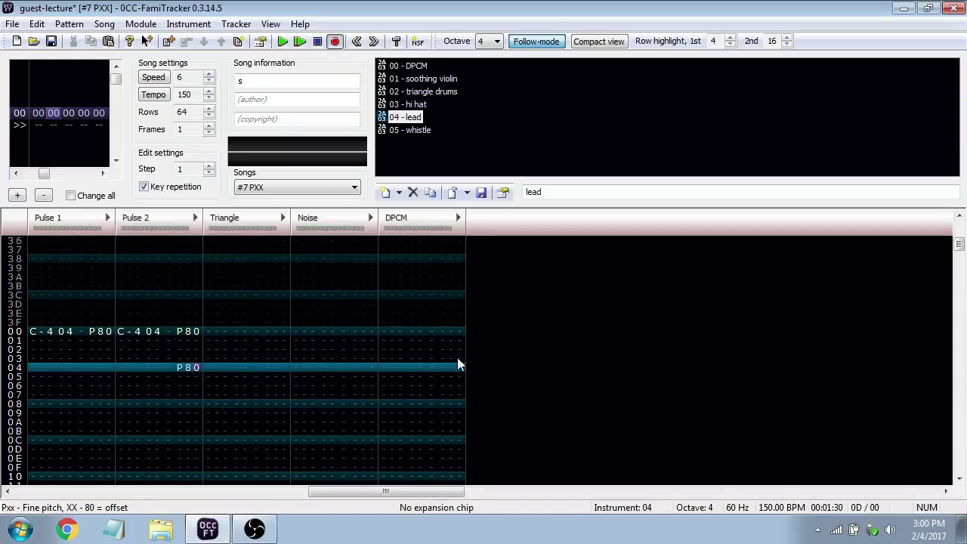
pyautogui.write('1')
pyautogui.moveTo(185, 376); pyautogui.dragTo(197, 394)
pyautogui.scroll(-1, 189, 359)
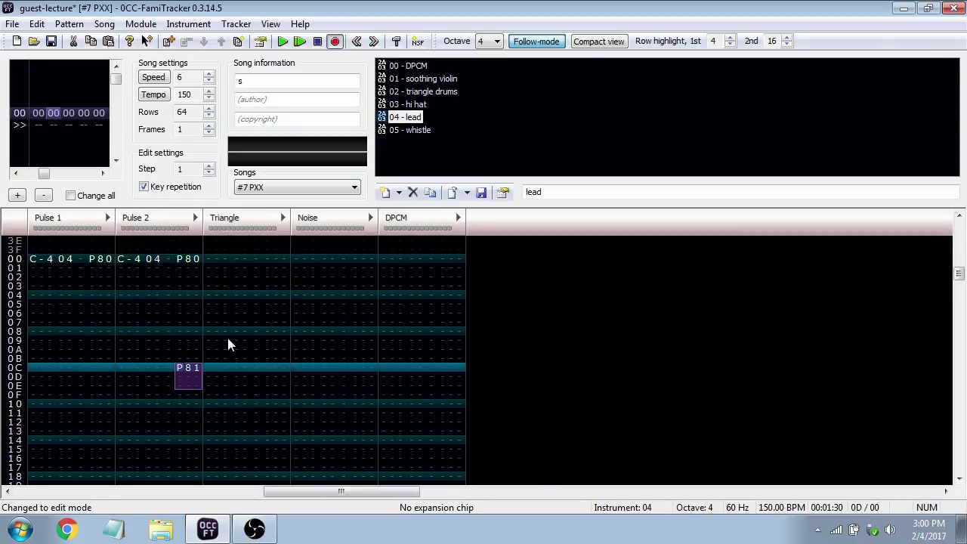
# Leave edit mode and play the PXX song twice to hear the detuning between the two pulse channels
pyautogui.press('space')
pyautogui.press('Return')
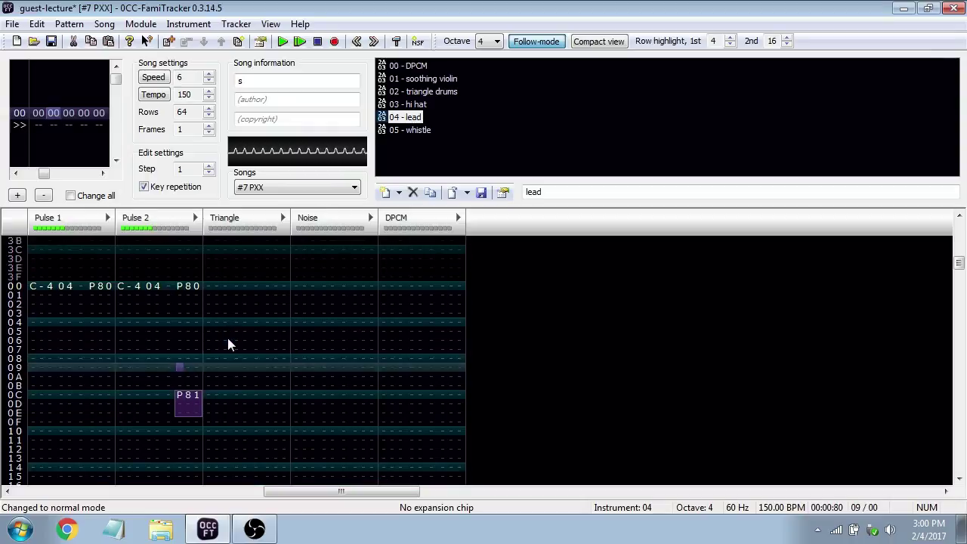
pyautogui.press('Return')
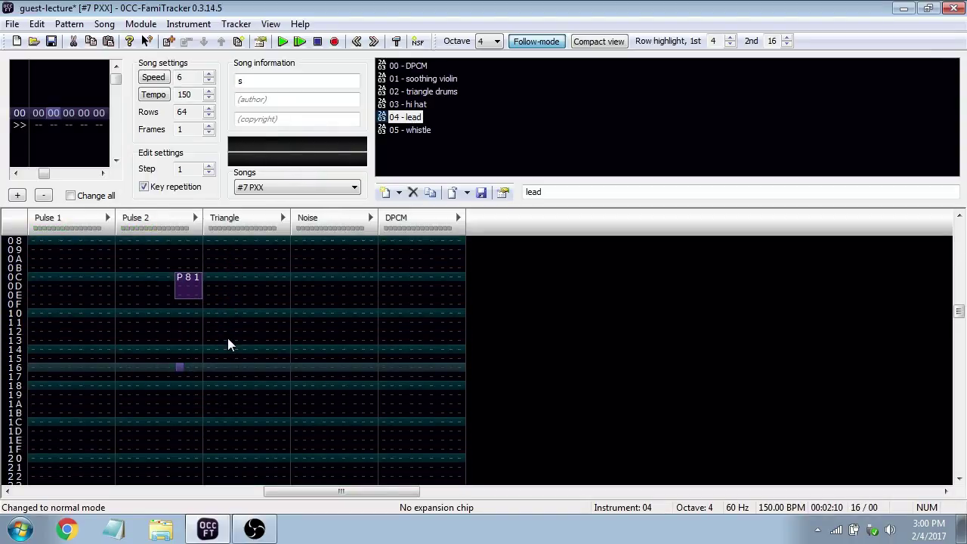
pyautogui.press('Return')
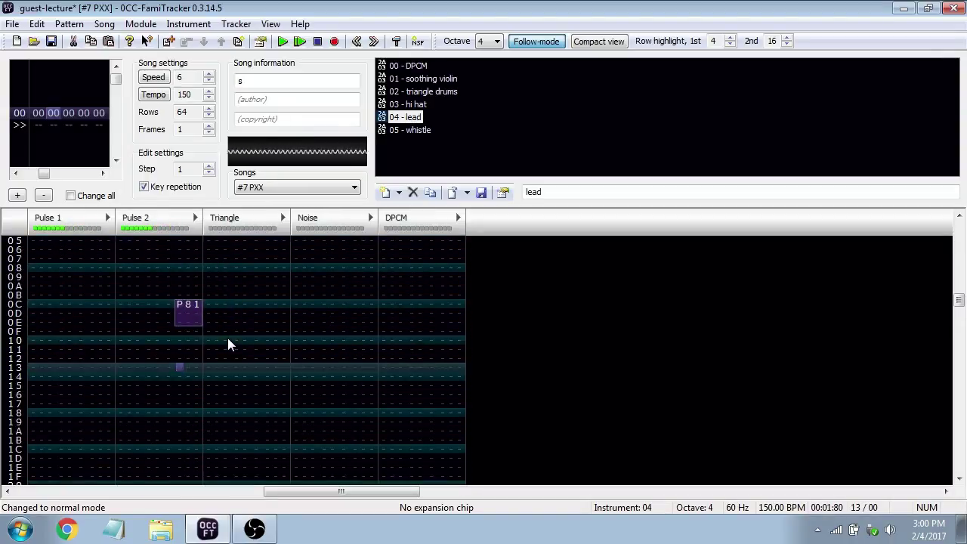
pyautogui.press('Return')
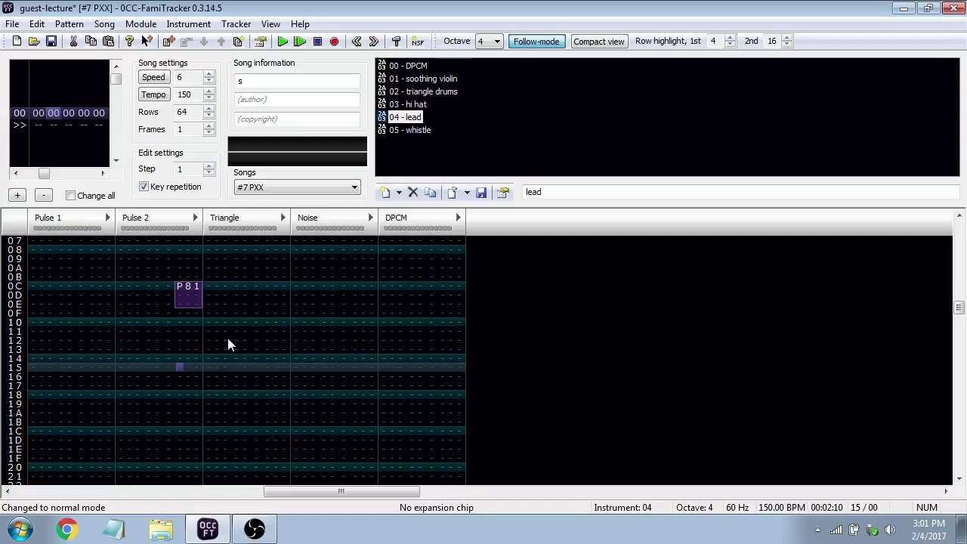
# Switch to song #8 QXX/RXX and solo the Pulse 2 channel
pyautogui.click(317, 187)
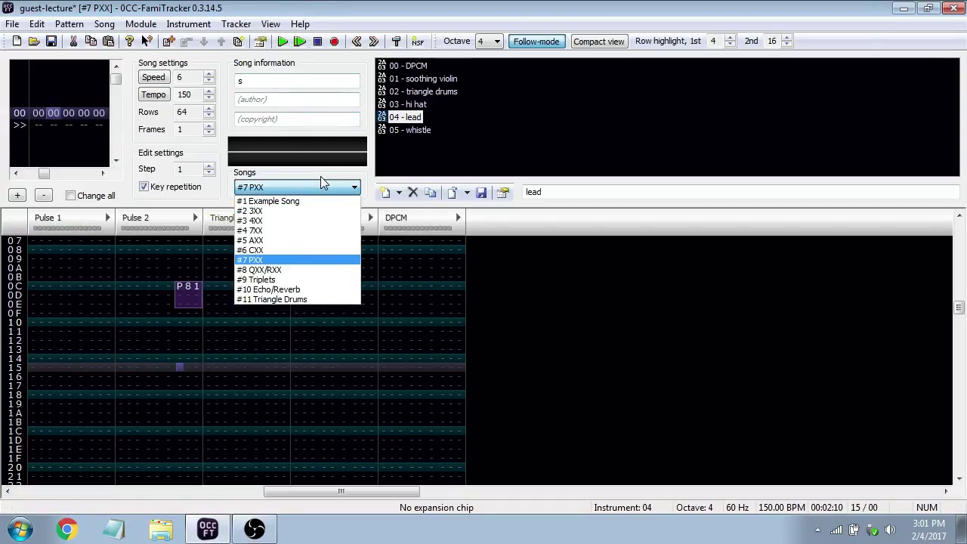
pyautogui.click(312, 270)
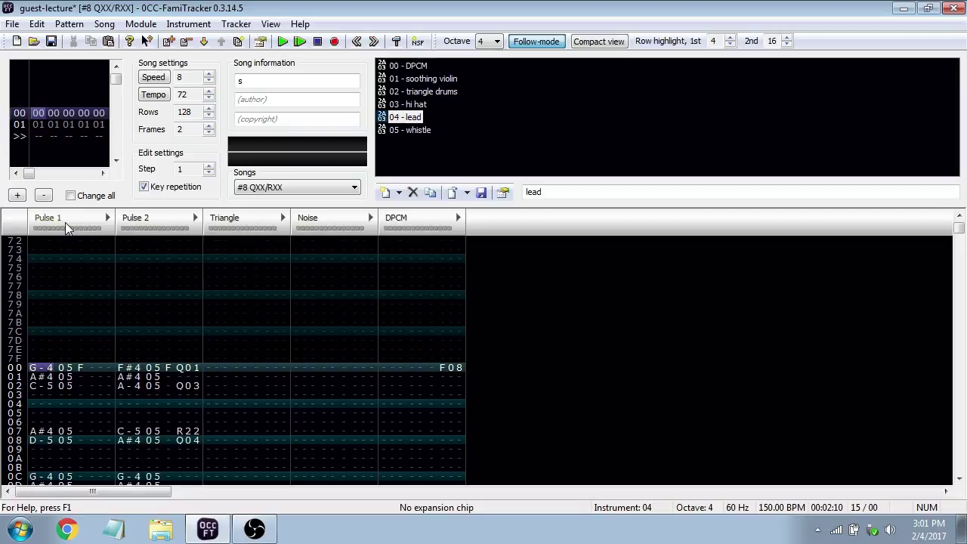
pyautogui.doubleClick(125, 236)
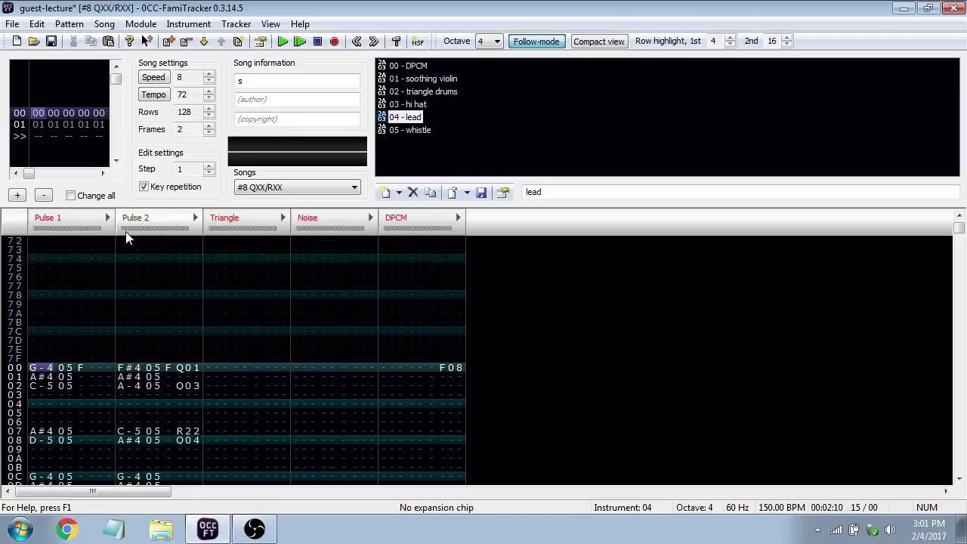
# Play the soloed Pulse 2 part with its note slides, and solo and play Pulse 1 for comparison
pyautogui.click(183, 367)
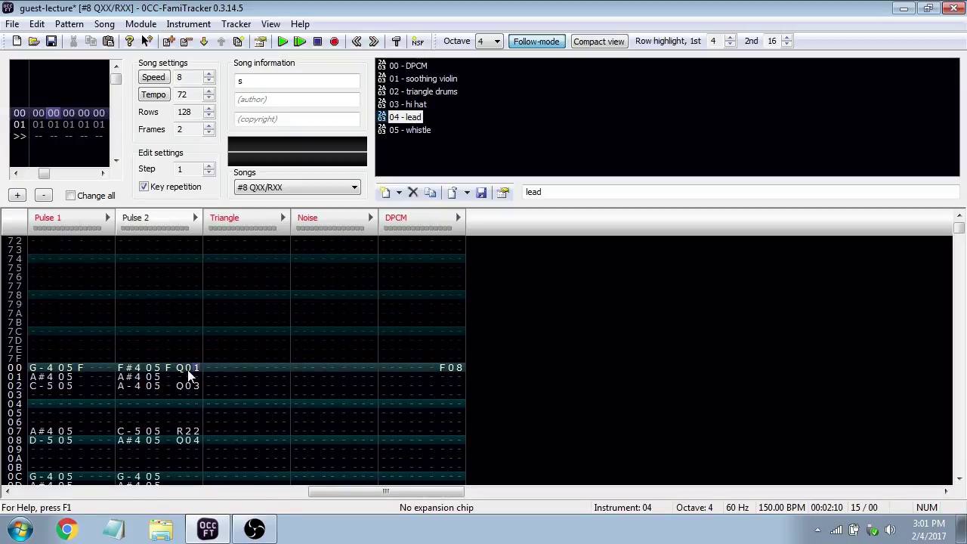
pyautogui.press('Left')
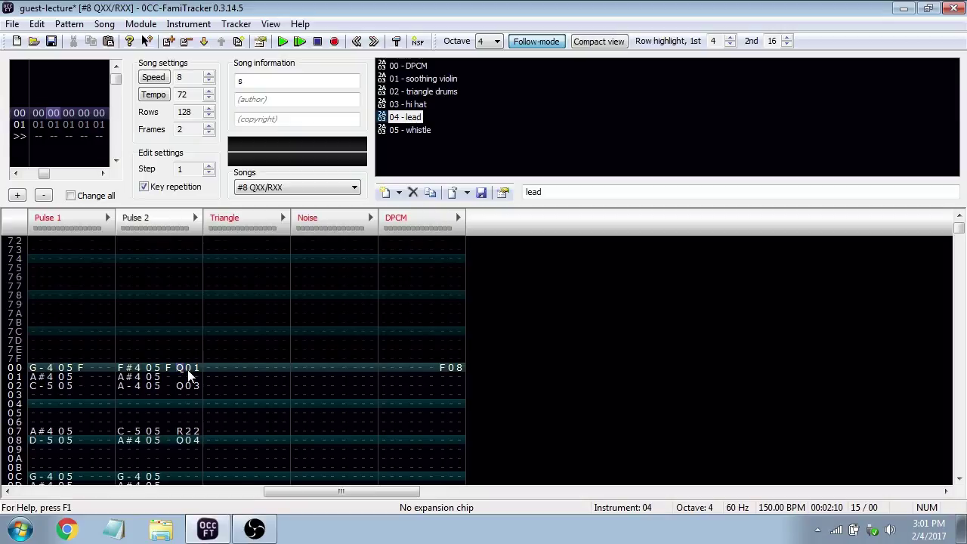
pyautogui.press('Return')
pyautogui.press('Return')
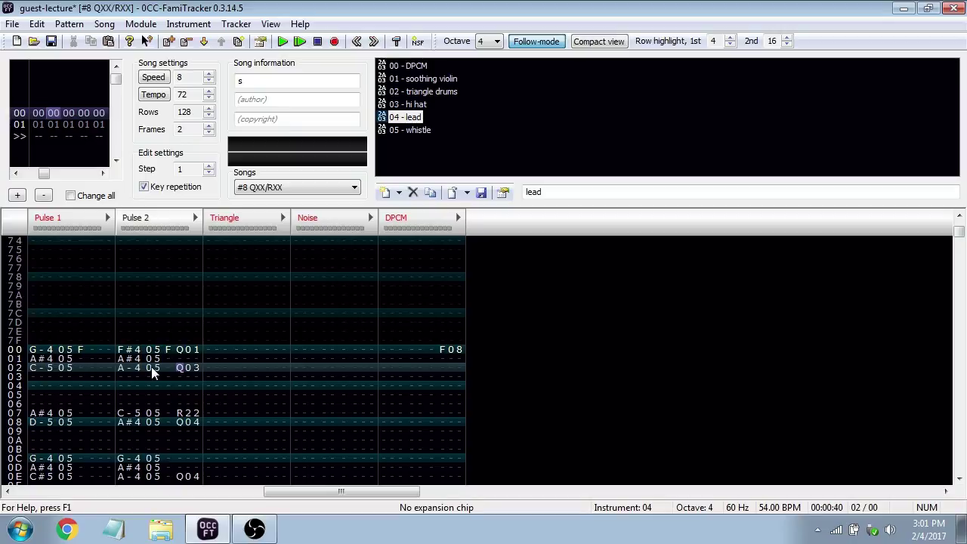
pyautogui.press('Return')
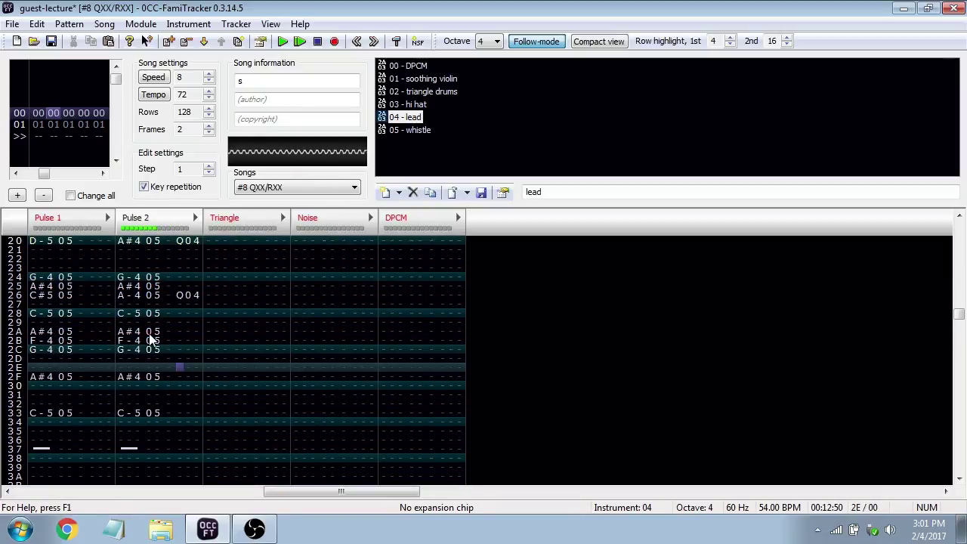
pyautogui.press('Return')
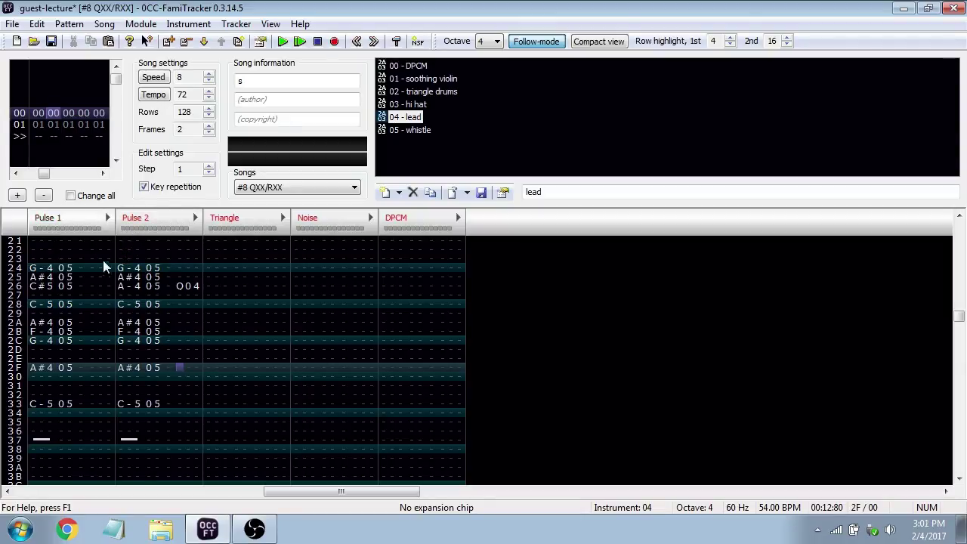
pyautogui.press('Return')
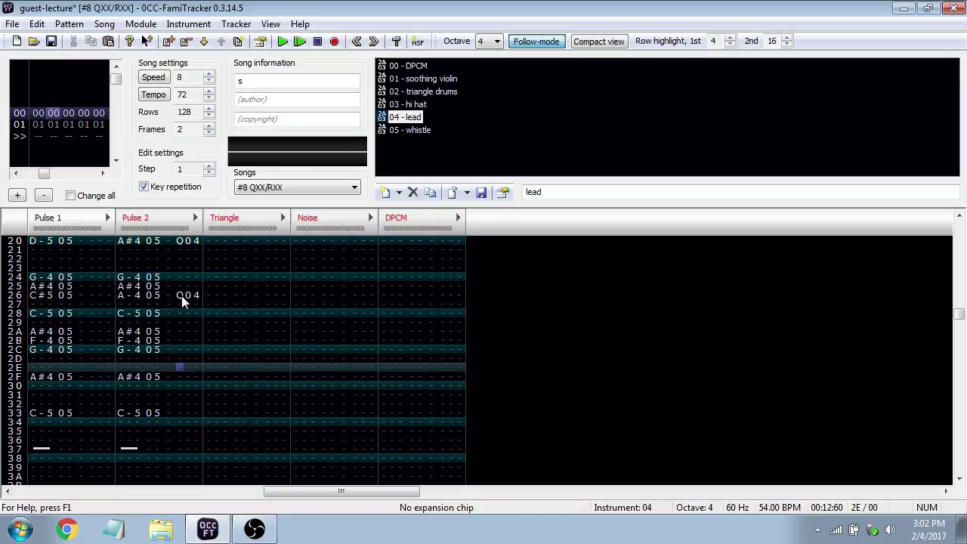
# Look over the Qxx and Rxx slide effects in the Pulse 2 column and unsolo Pulse 1
pyautogui.scroll(6, 181, 295)
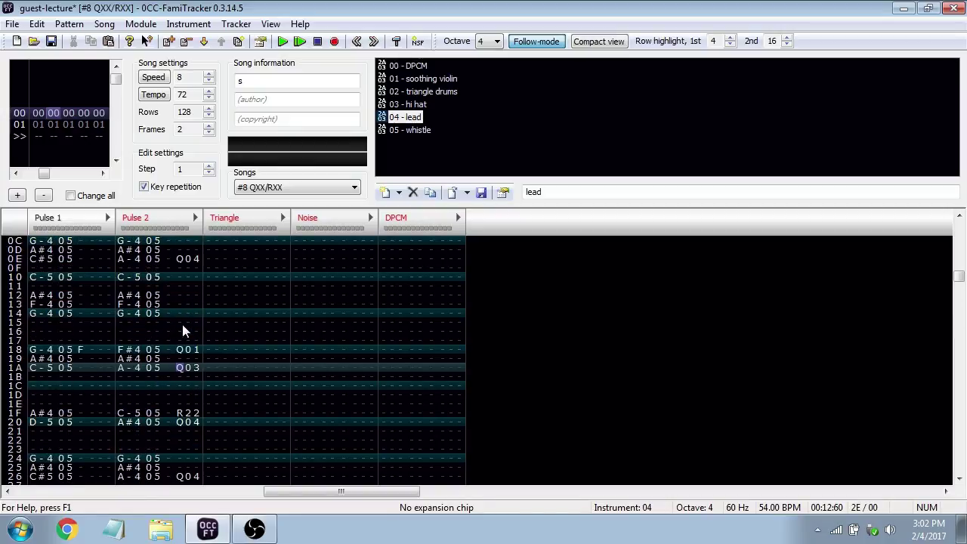
pyautogui.scroll(-2, 183, 339)
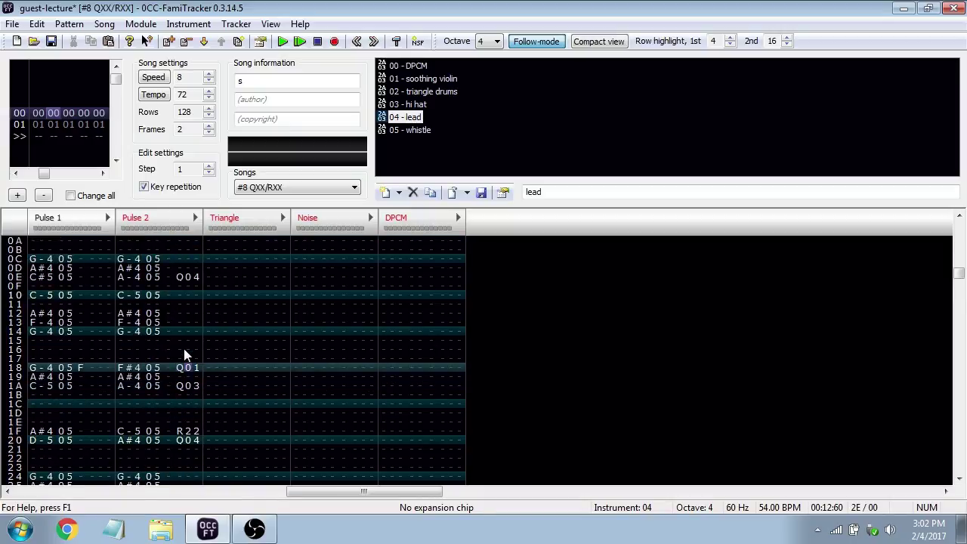
pyautogui.scroll(1, 181, 368)
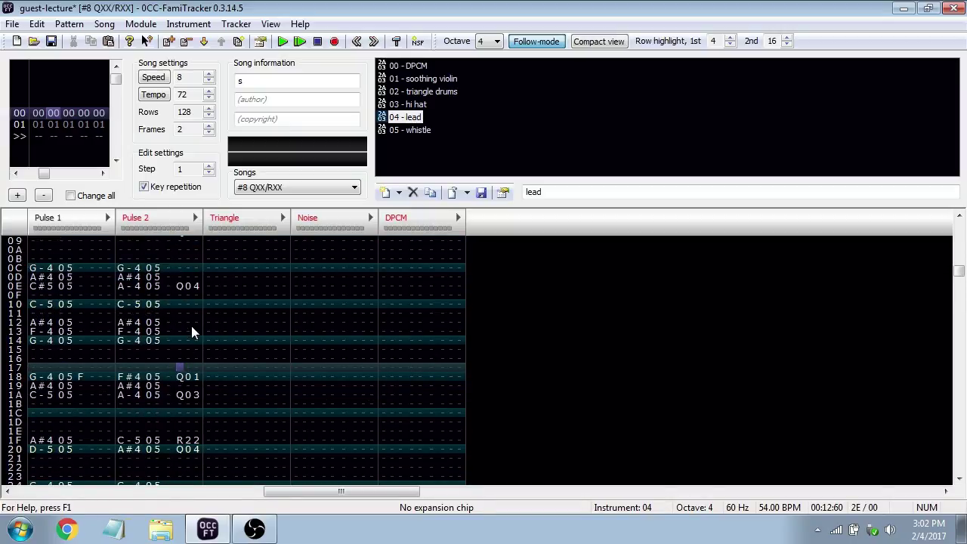
pyautogui.scroll(9, 191, 326)
pyautogui.scroll(12, 177, 317)
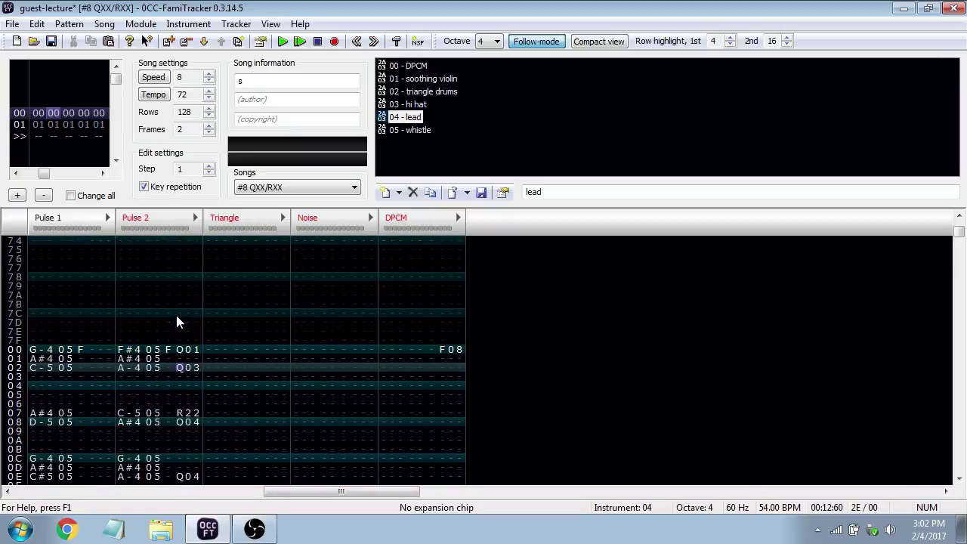
pyautogui.doubleClick(48, 226)
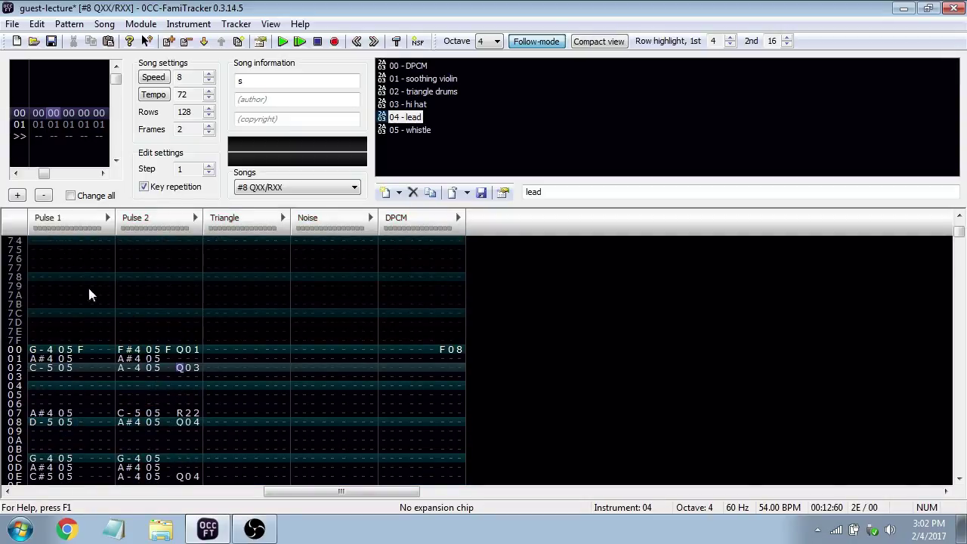
pyautogui.scroll(-20, 183, 358)
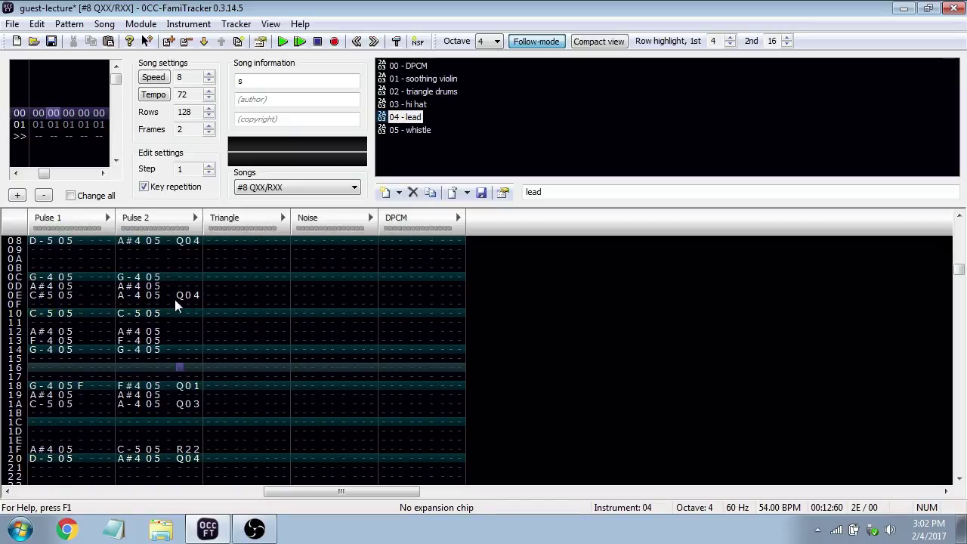
pyautogui.scroll(-20, 174, 299)
pyautogui.scroll(20, 174, 299)
pyautogui.scroll(12, 180, 313)
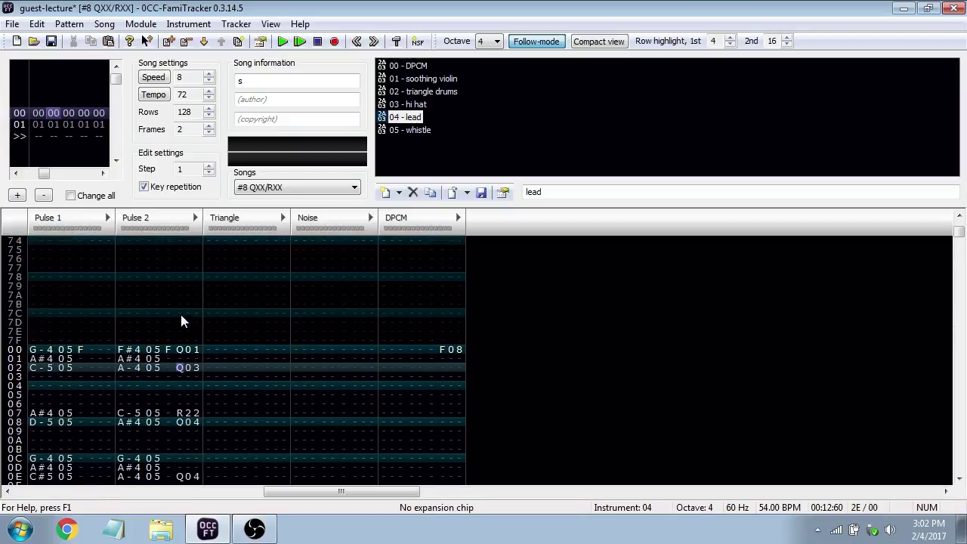
# Solo the Triangle channel and enter an F-4 note with instrument 04 on row 00
pyautogui.doubleClick(257, 220)
pyautogui.click(216, 353)
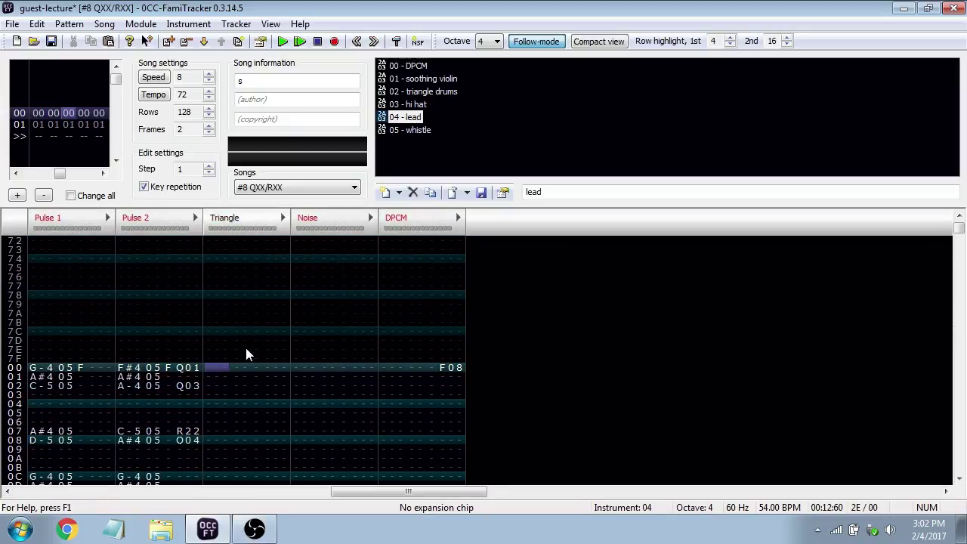
pyautogui.press('space')
pyautogui.press('v')
# Add a Q04 portamento-up effect on row 08 of the Triangle channel
pyautogui.scroll(-4, 257, 378)
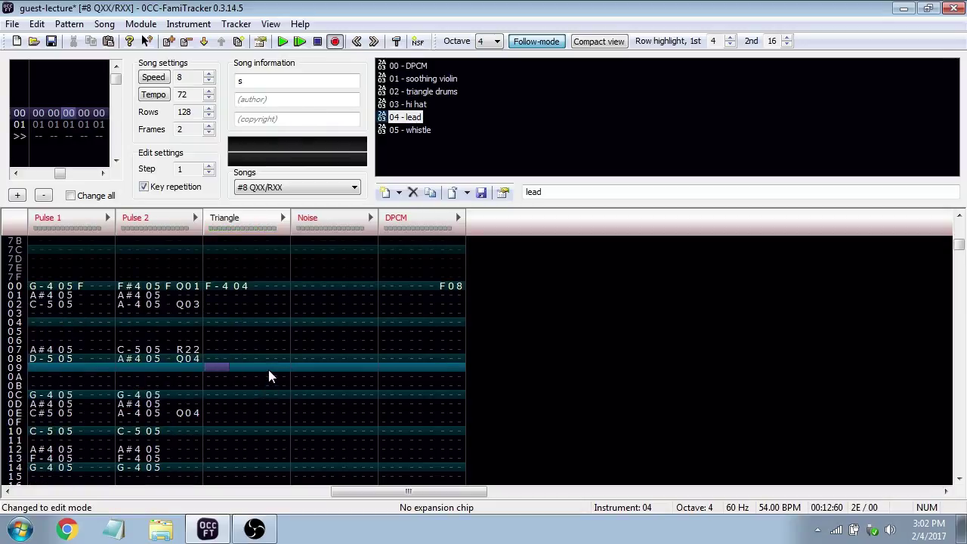
pyautogui.scroll(-3, 302, 366)
pyautogui.press('Right')
pyautogui.press('Right')
pyautogui.press('Right')
pyautogui.press('Right')
pyautogui.write('q')
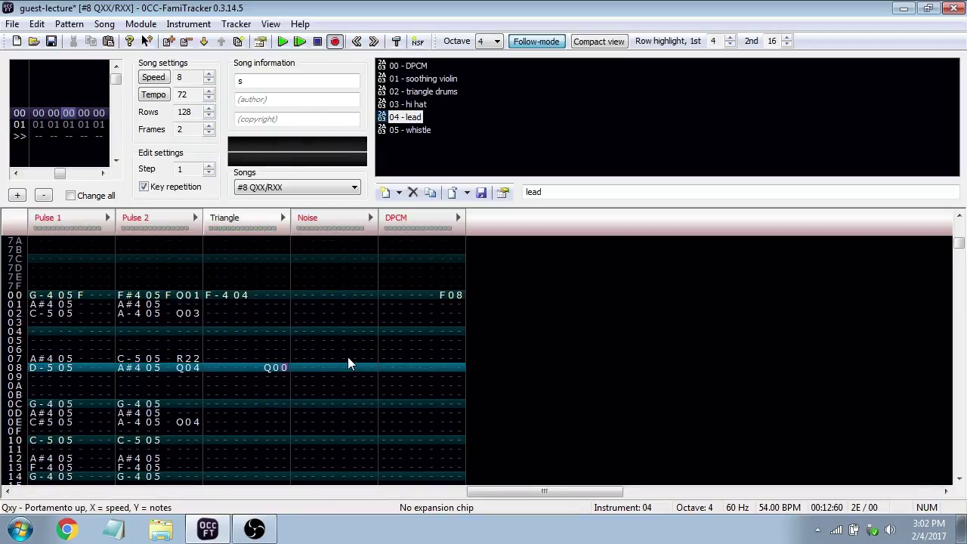
pyautogui.write('f')
pyautogui.press('space')
pyautogui.press('space')
pyautogui.write('4')
pyautogui.press('space')
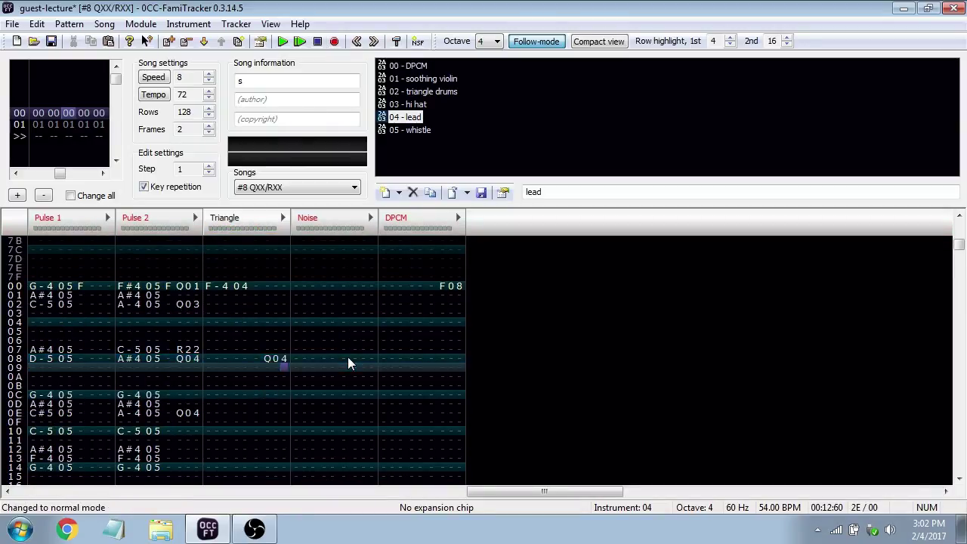
# Play the soloed Triangle channel to hear the Q04 slide
pyautogui.press('Return')
pyautogui.press('Return')
pyautogui.press('Down')
pyautogui.press('Down')
pyautogui.press('Down')
pyautogui.press('Down')
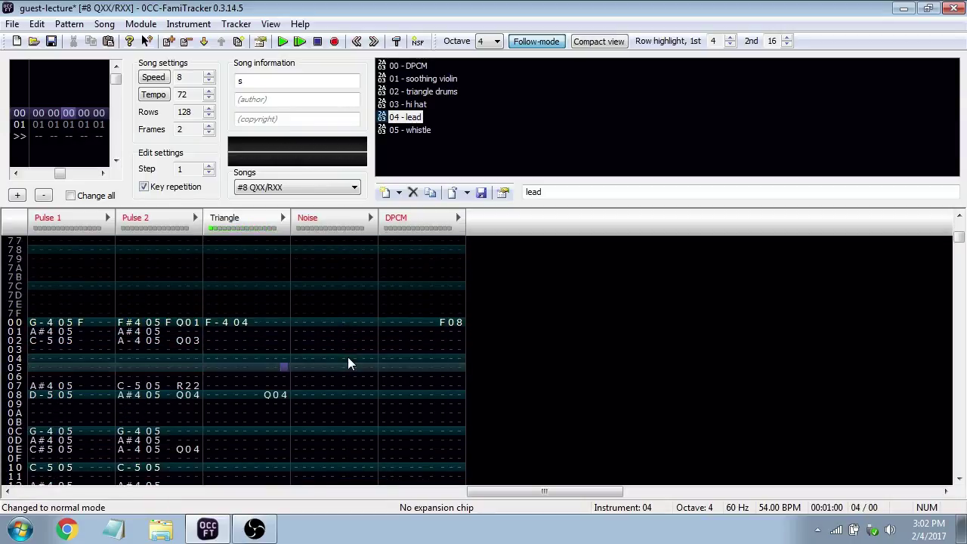
# Change the Triangle slide effect on row 08 to Q14 and play it back
pyautogui.press('Left')
pyautogui.press('space')
pyautogui.write('1')
pyautogui.press('space')
pyautogui.press('Return')
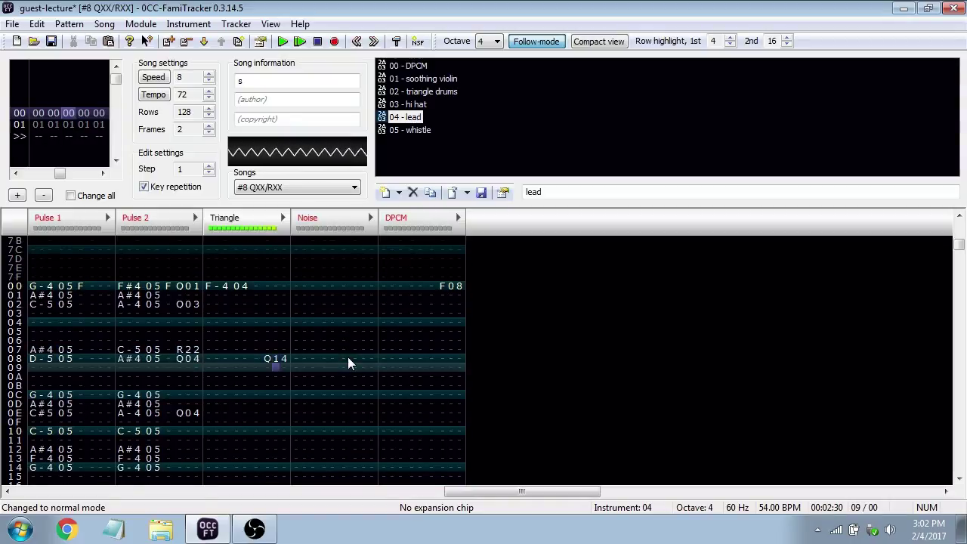
pyautogui.press('Return')
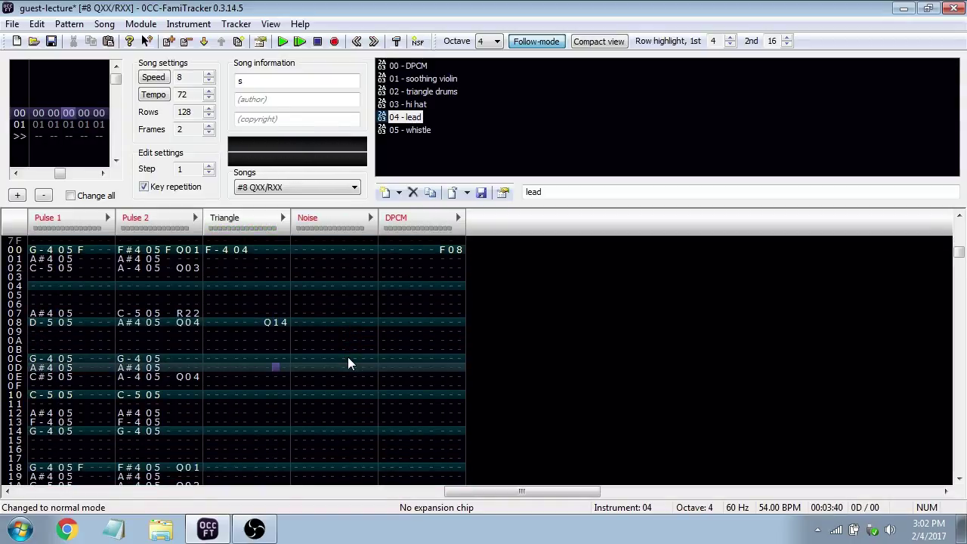
# Change the Triangle effect on row 08 to the portamento-down effect R14 and play it back
pyautogui.scroll(2, 348, 363)
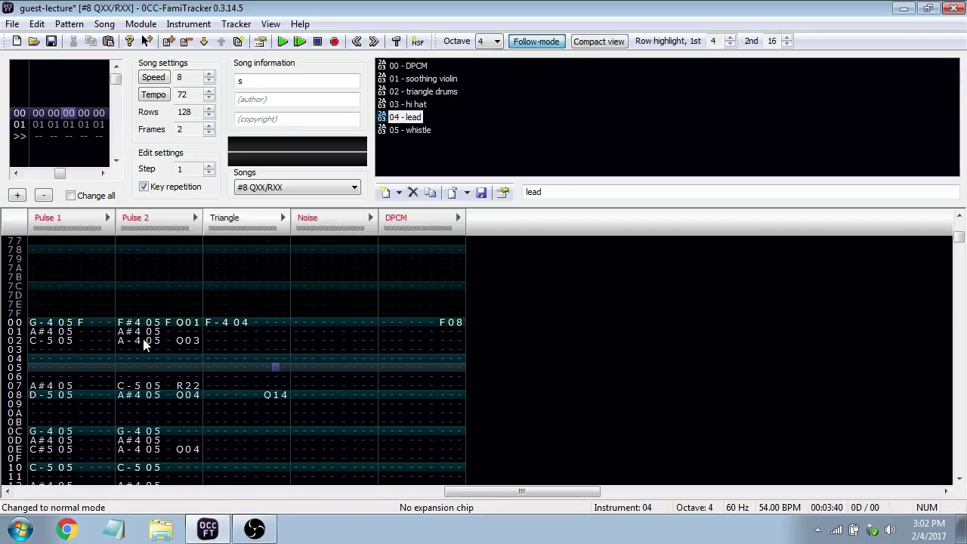
pyautogui.click(269, 394)
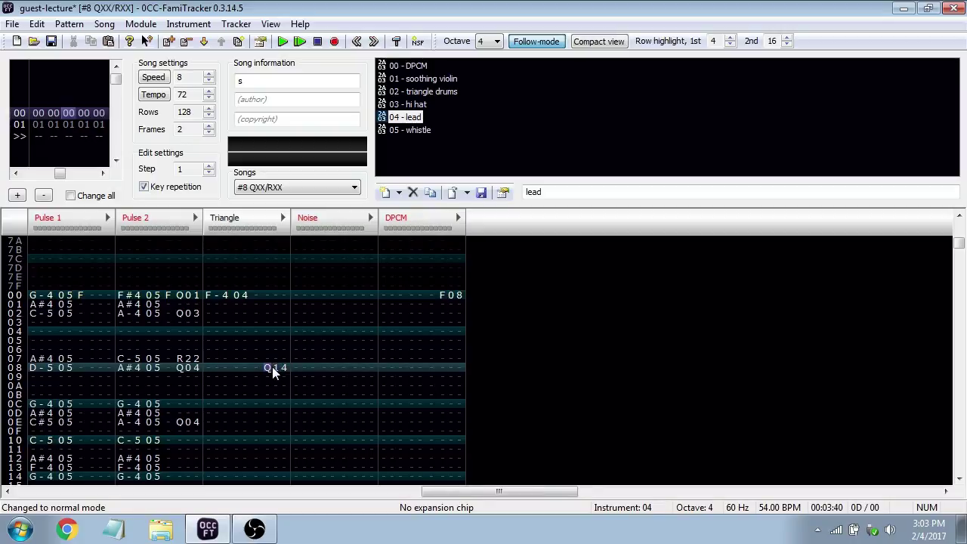
pyautogui.press('r')
pyautogui.press('Return')
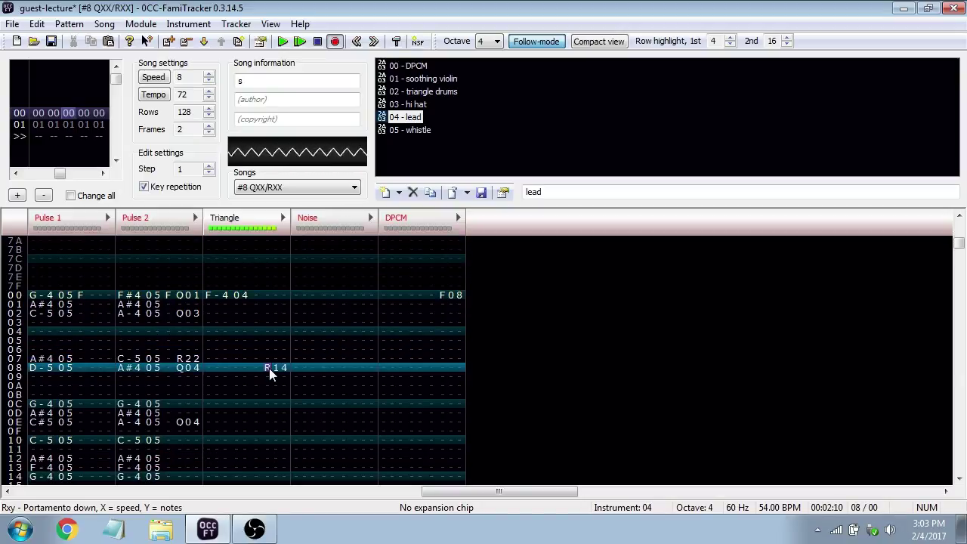
# Stop playback and undo the last effect change on row 08 of the Triangle channel
pyautogui.press('Return')
pyautogui.hotkey('ctrl', 'z')
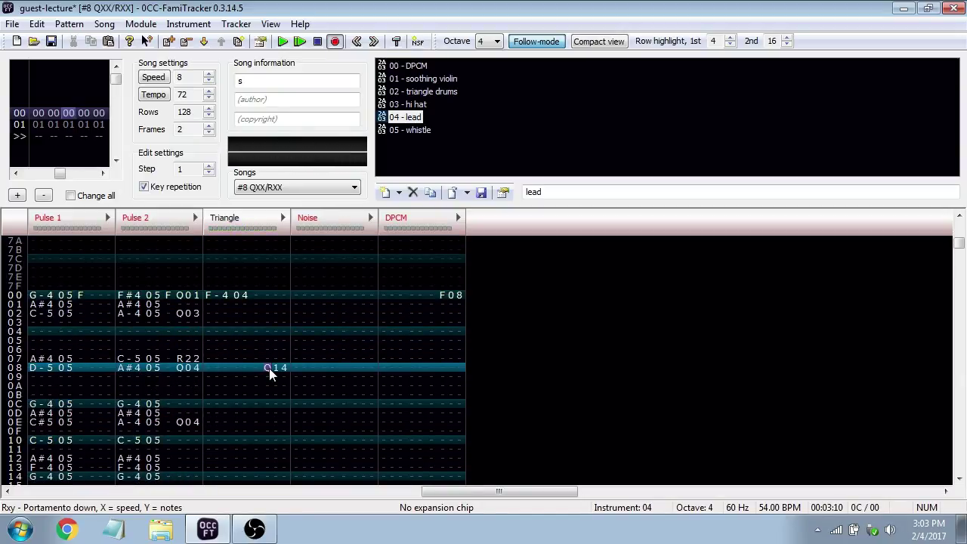
pyautogui.press('Right')
pyautogui.press('space')
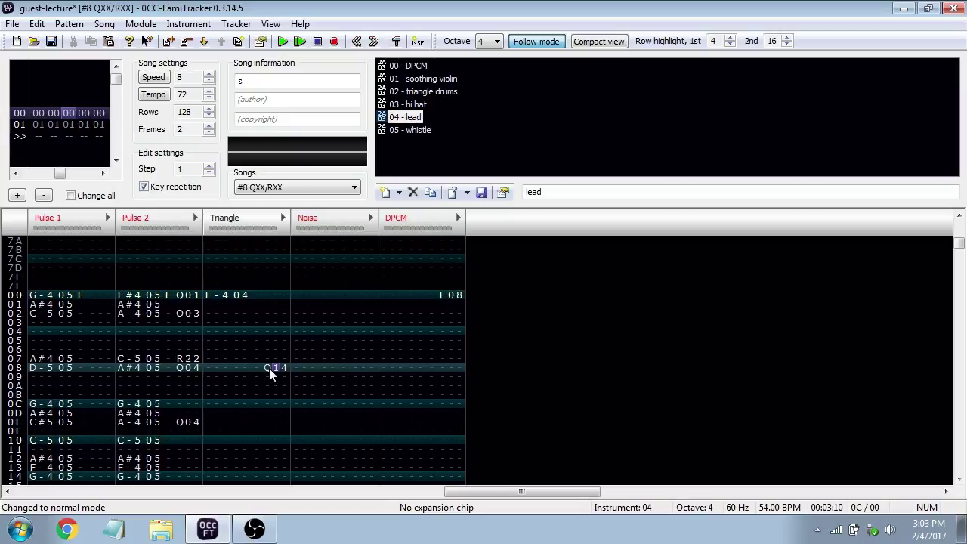
# Open song #9 Triplets and go to the Gxx effects near row 08 of Pulse 1
pyautogui.click(256, 188)
pyautogui.click(273, 279)
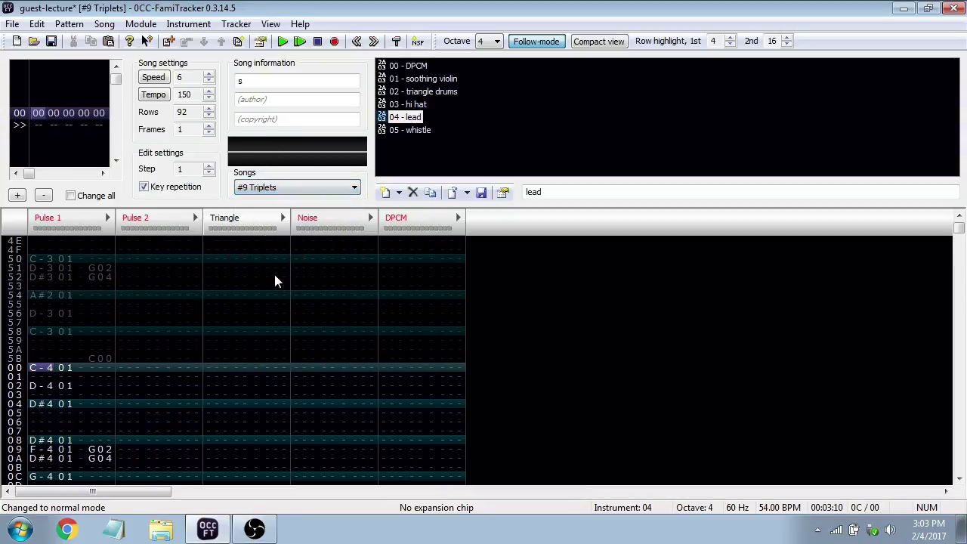
pyautogui.scroll(-2, 239, 412)
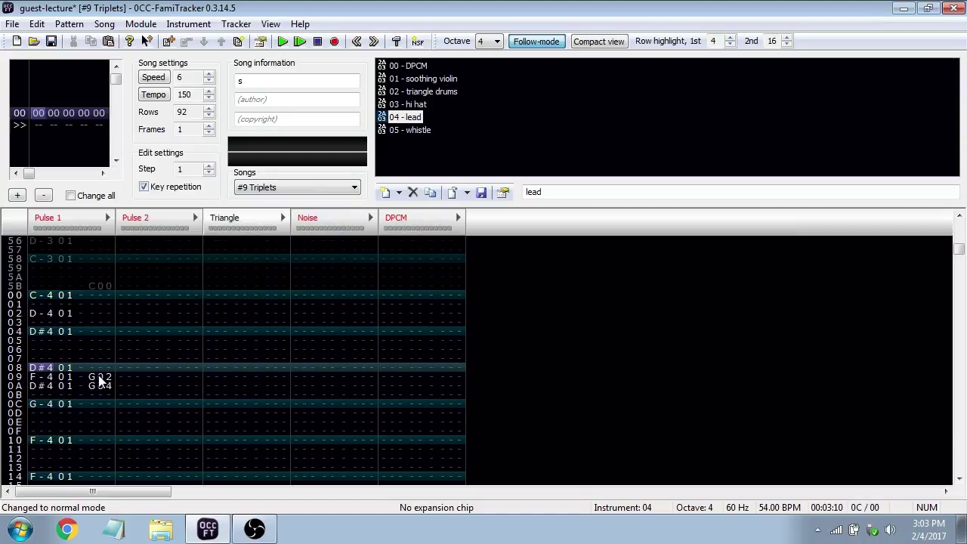
# Switch to Chrome, search the web for "famitracker effects" and open the Famitracker Wiki's Effect list page
pyautogui.click(67, 532)
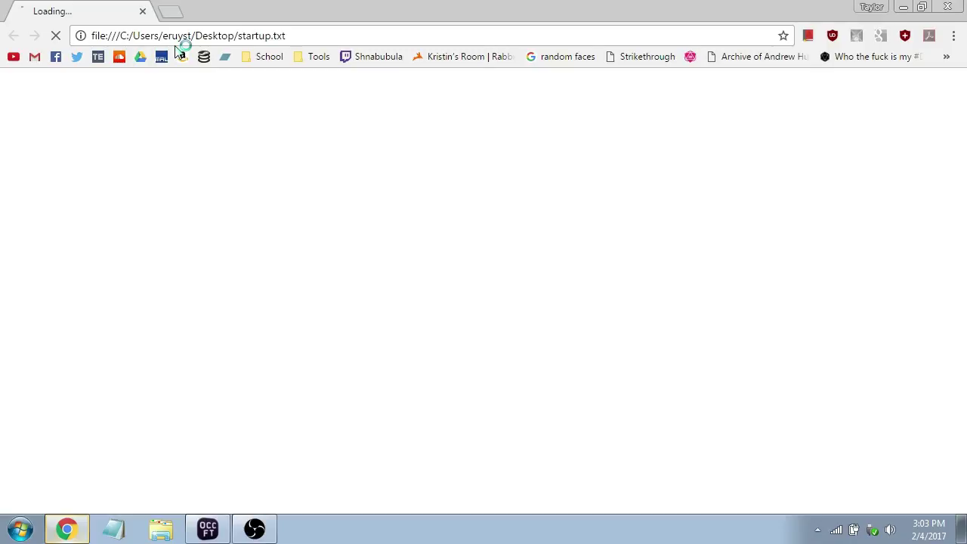
pyautogui.write('famitra')
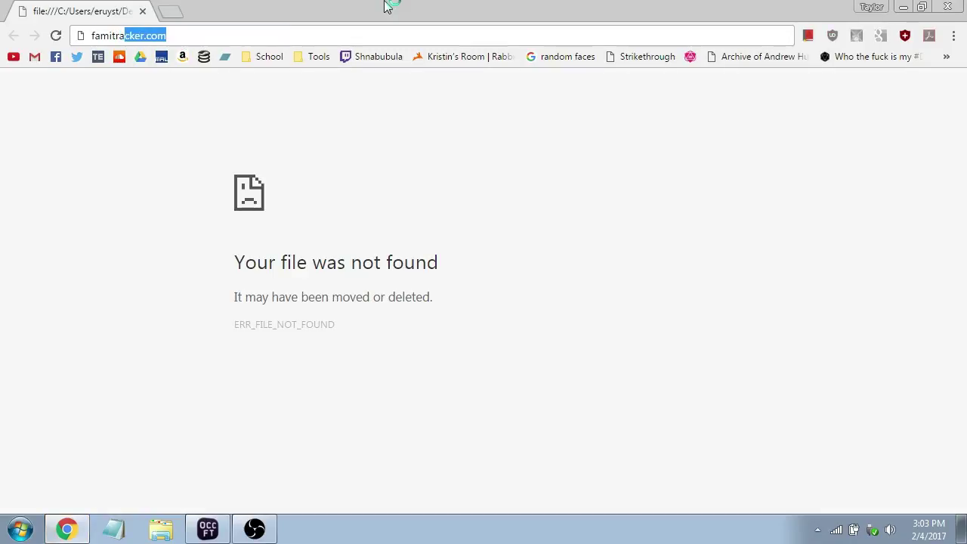
pyautogui.write('cker effects')
pyautogui.press('Return')
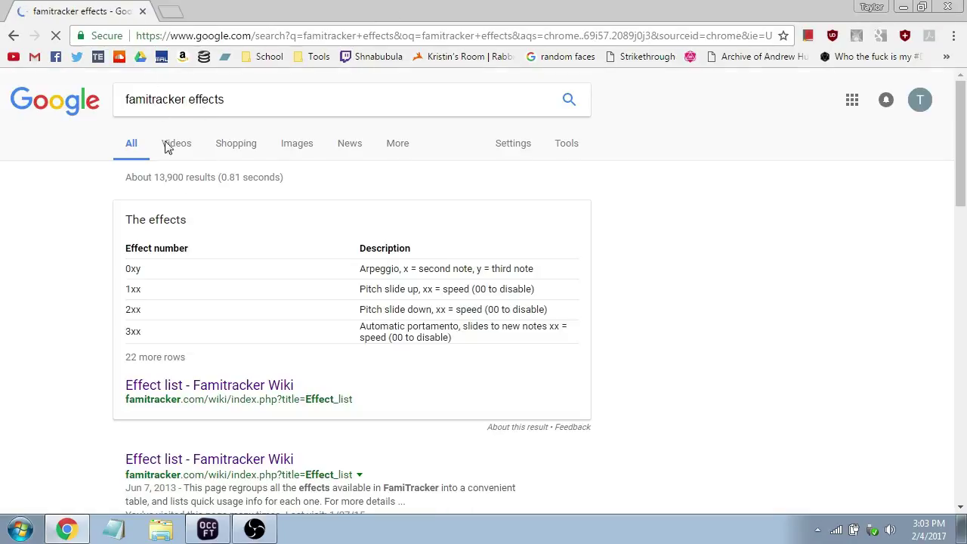
pyautogui.click(196, 386)
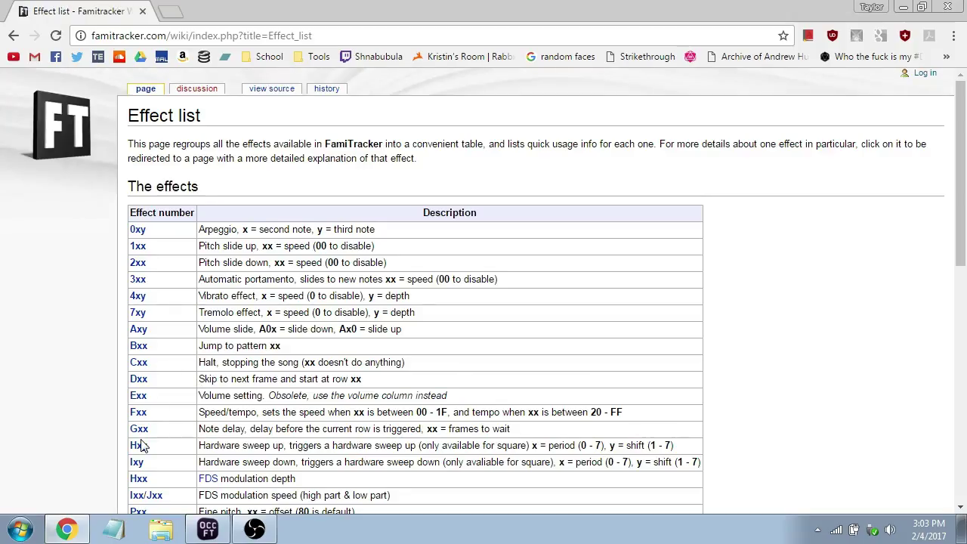
# Switch back to 0CC-FamiTracker, solo Pulse 1 and place the cursor on the F-4 note at row 09
pyautogui.click(207, 529)
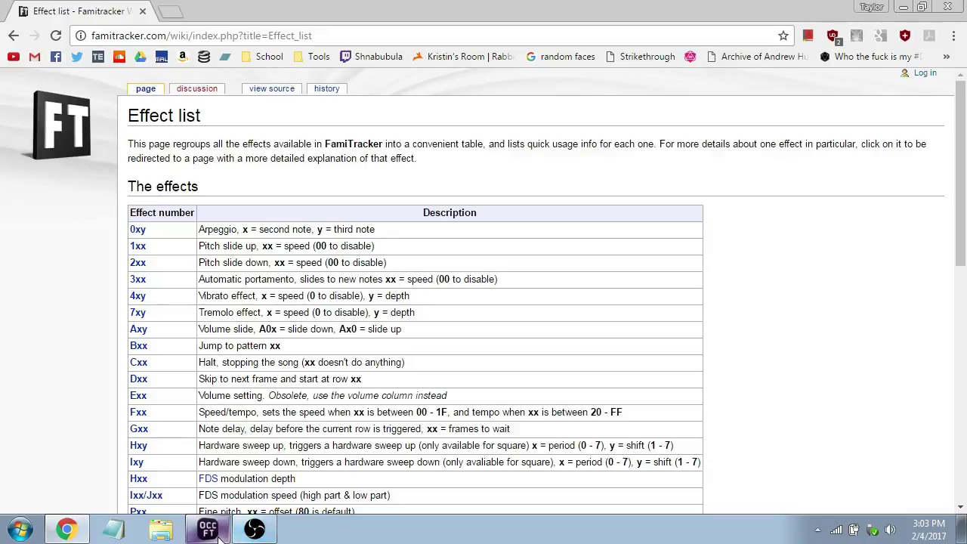
pyautogui.click(91, 376)
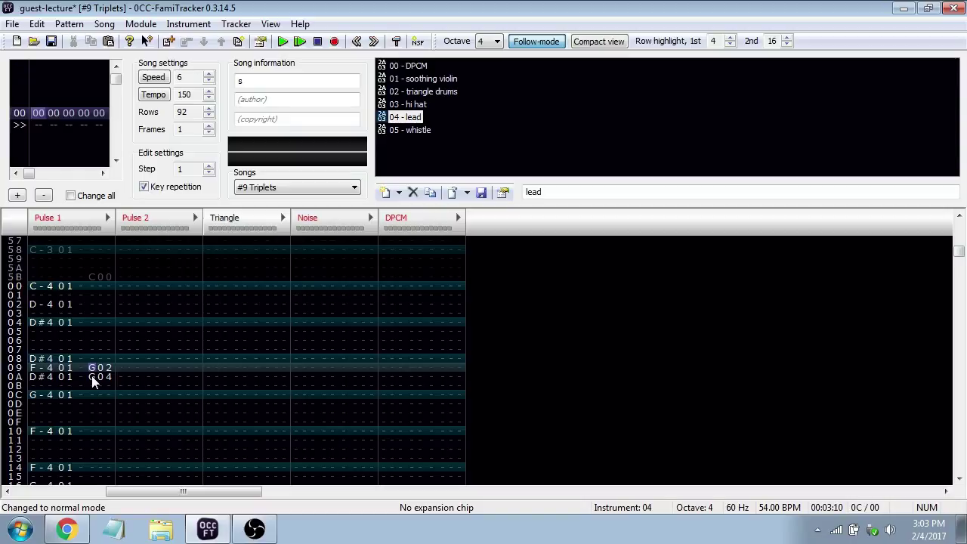
pyautogui.press('Left')
pyautogui.press('Left')
pyautogui.press('Left')
pyautogui.press('Left')
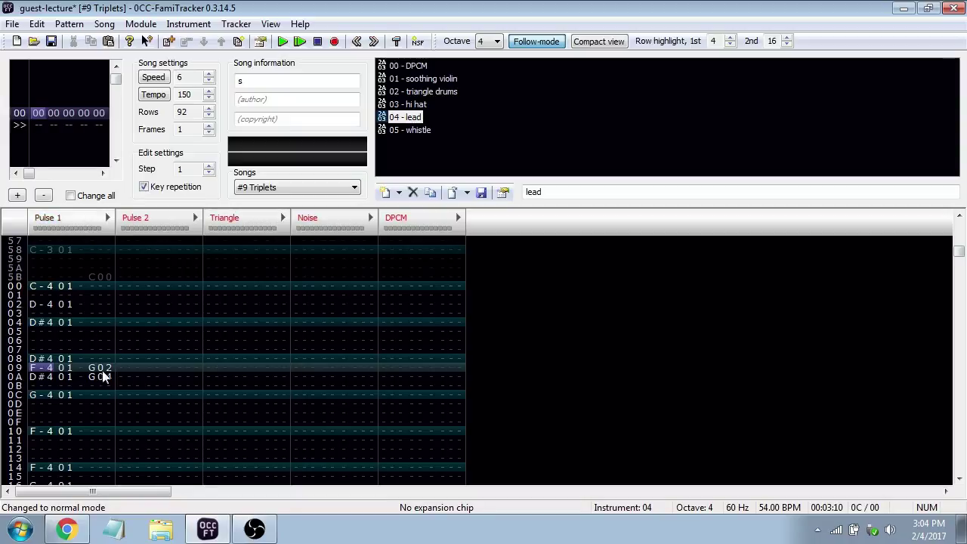
# Play the triplet melody with the Gxx note delays cleared from Pulse 1, and undo the removal
pyautogui.moveTo(99, 359); pyautogui.dragTo(103, 409)
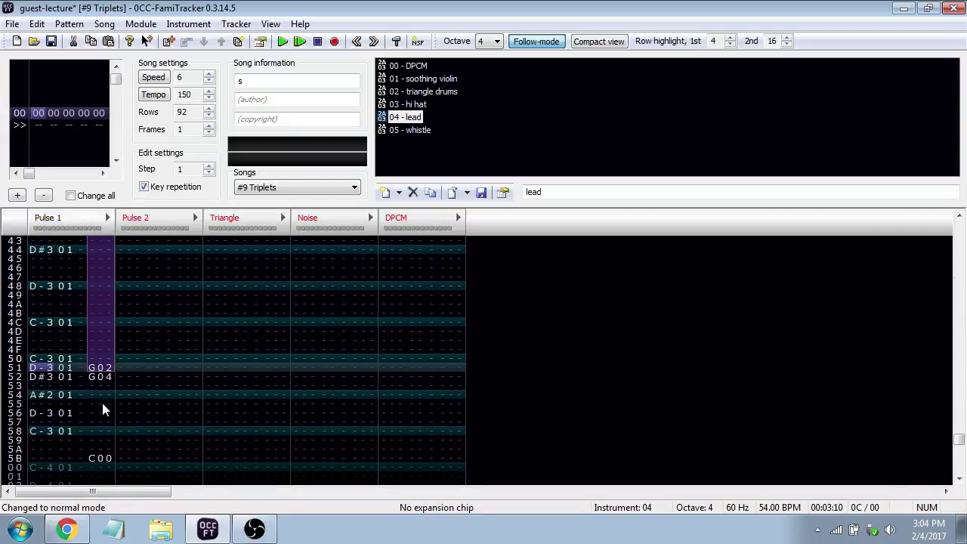
pyautogui.press('space')
pyautogui.press('space')
pyautogui.press('Return')
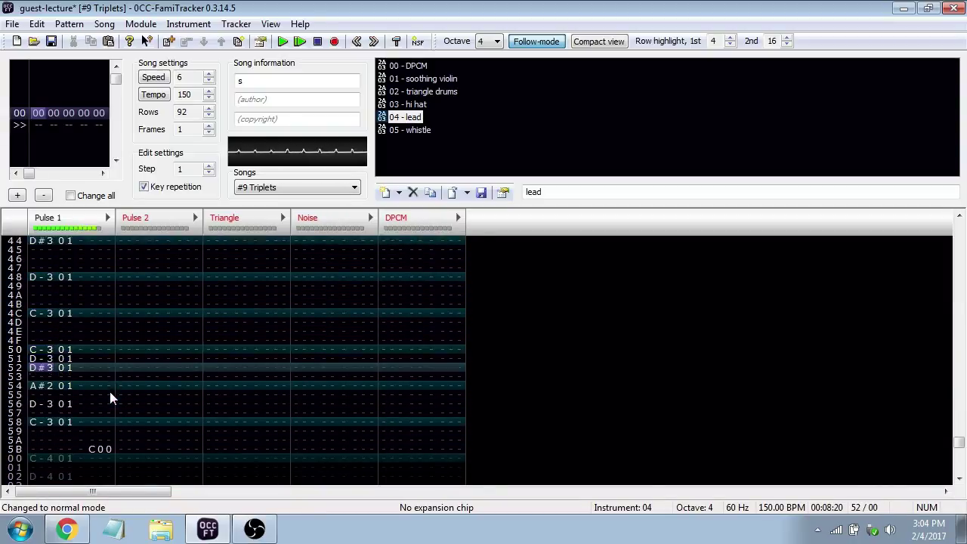
pyautogui.press('Return')
pyautogui.press('space')
pyautogui.hotkey('ctrl', 'z')
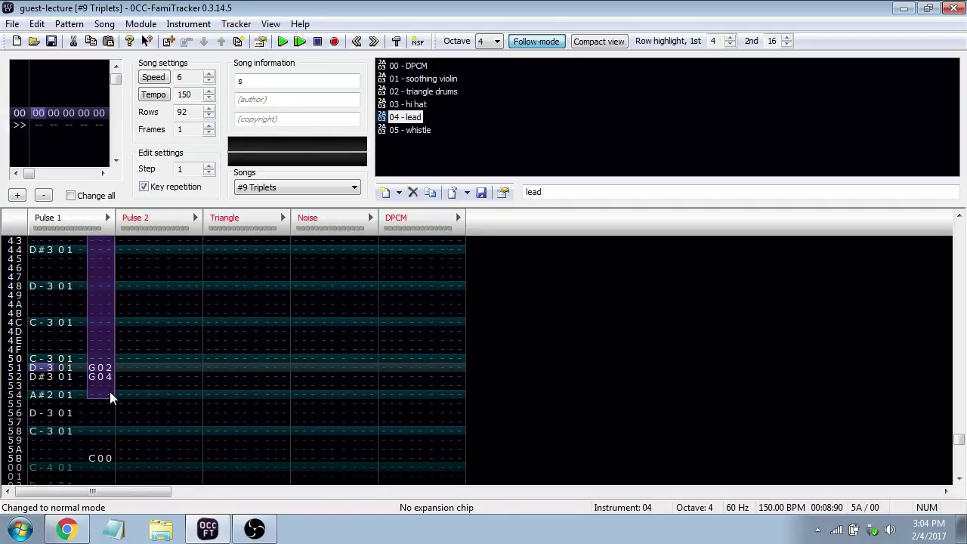
# Play the Triplets song from the beginning to hear the melody with its G02 and G04 note delays
pyautogui.press('Up')
pyautogui.press('Up')
pyautogui.press('Up')
pyautogui.press('Up')
pyautogui.press('Up')
pyautogui.press('Up')
pyautogui.press('Up')
pyautogui.press('Up')
pyautogui.press('Up')
pyautogui.press('Up')
pyautogui.press('Up')
pyautogui.press('Up')
pyautogui.press('Up')
pyautogui.press('Up')
pyautogui.press('Up')
pyautogui.press('Up')
pyautogui.press('Up')
pyautogui.press('Up')
pyautogui.press('Up')
pyautogui.press('Up')
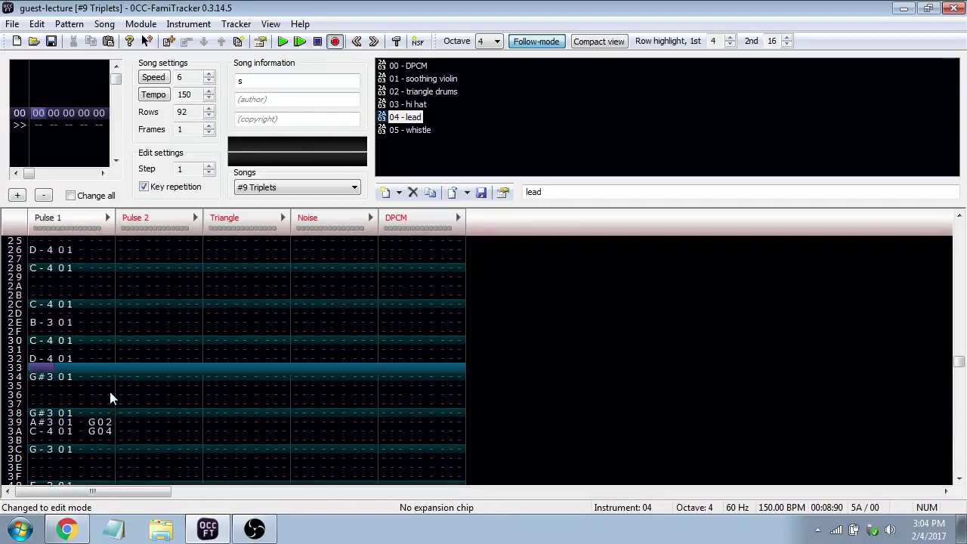
pyautogui.press('Up')
pyautogui.press('Up')
pyautogui.press('Up')
pyautogui.press('Up')
pyautogui.press('Up')
pyautogui.press('Up')
pyautogui.press('Up')
pyautogui.press('Up')
pyautogui.press('Return')
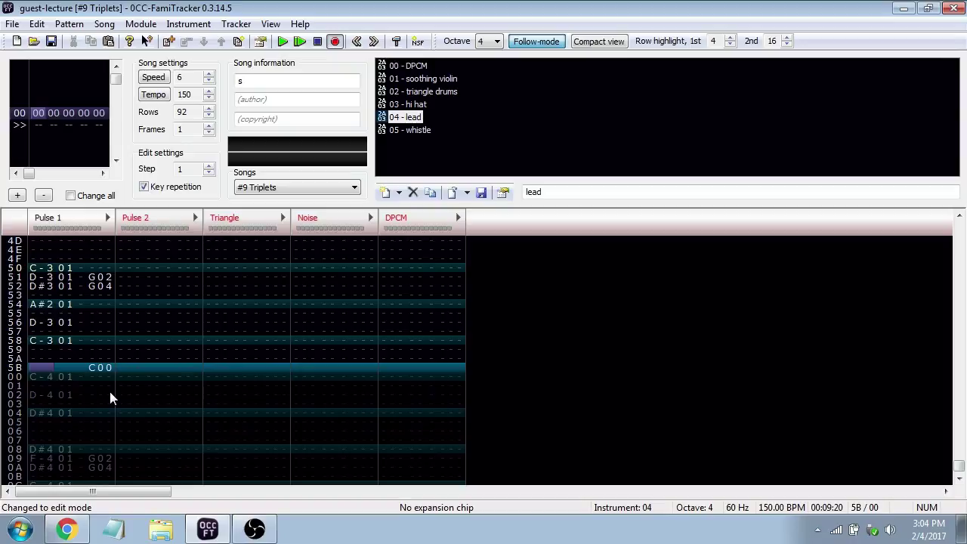
# Add a G00 effect on row 20 of Pulse 1, above the G02 and G04 note delays
pyautogui.scroll(1, 111, 311)
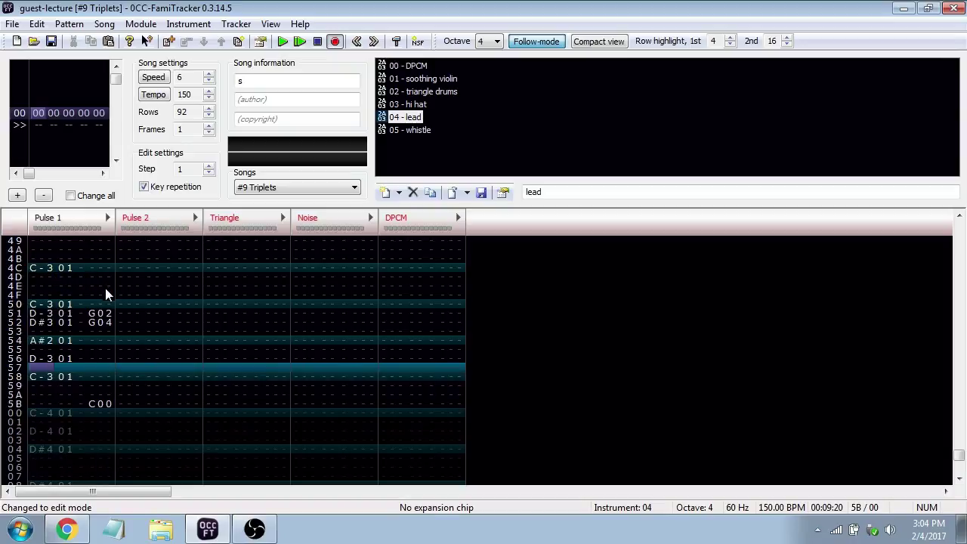
pyautogui.scroll(6, 109, 321)
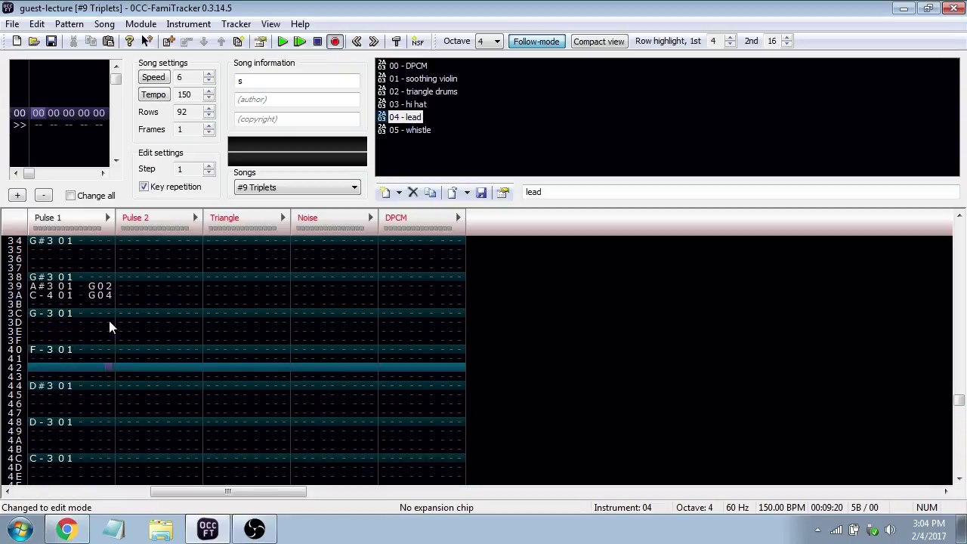
pyautogui.scroll(7, 108, 330)
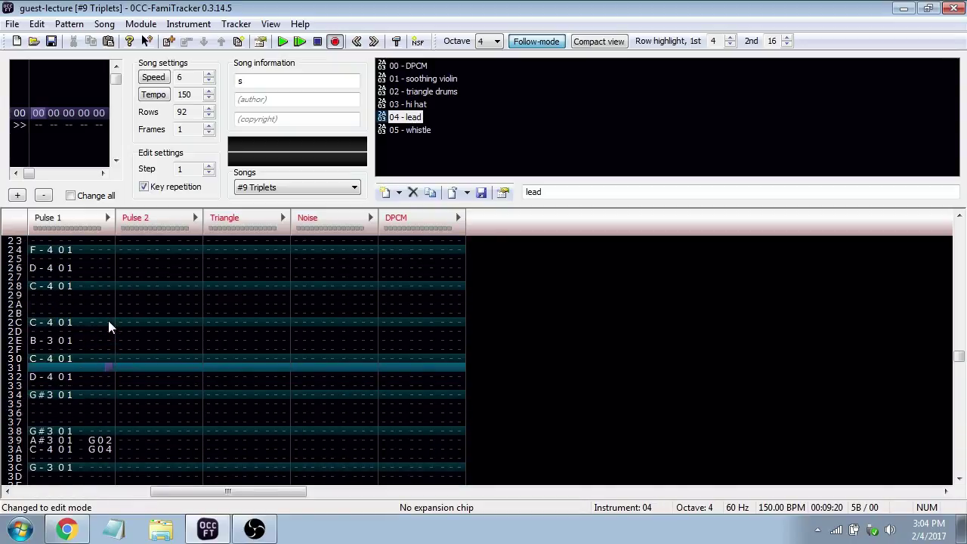
pyautogui.scroll(1, 109, 354)
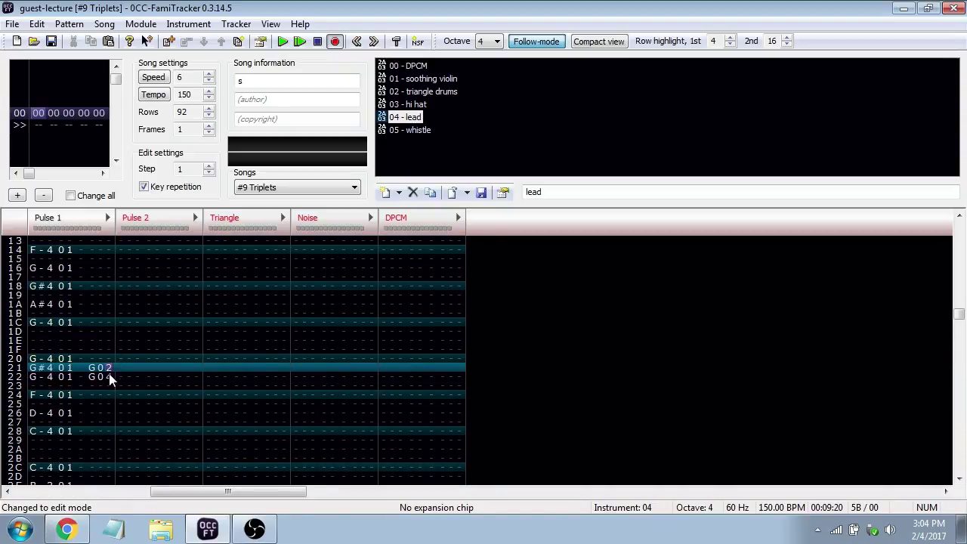
pyautogui.scroll(-1, 108, 374)
pyautogui.scroll(1, 107, 363)
pyautogui.scroll(-1, 108, 366)
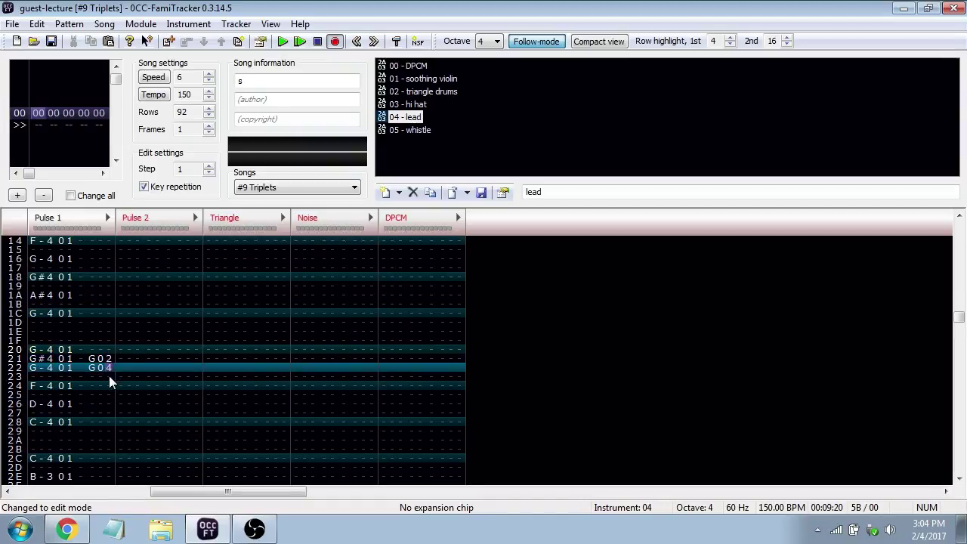
pyautogui.scroll(2, 95, 365)
pyautogui.click(91, 370)
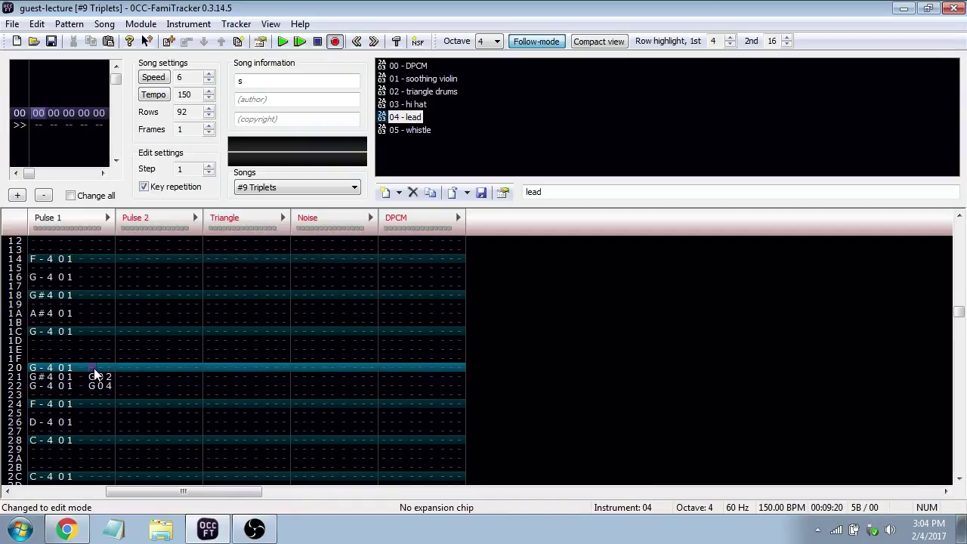
pyautogui.press('space')
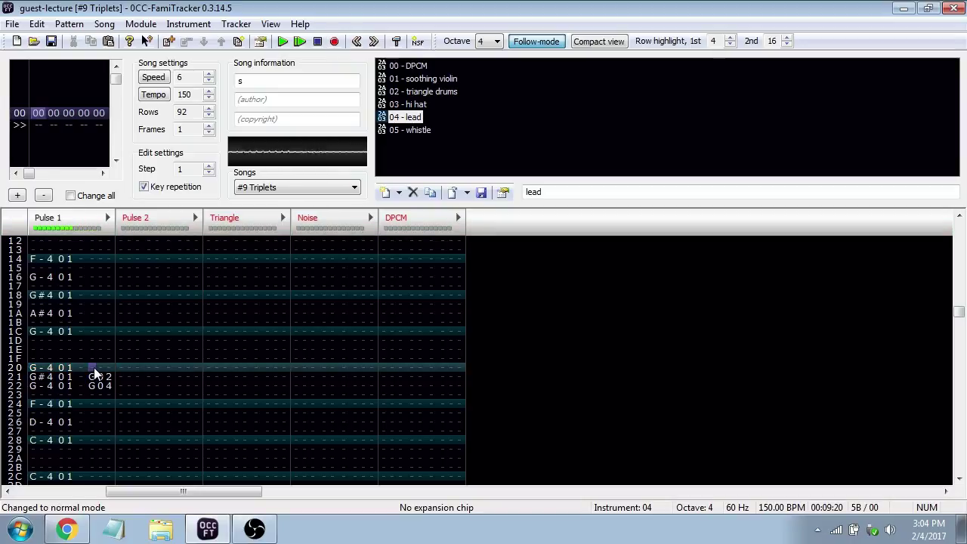
pyautogui.press('space')
pyautogui.write('g00')
pyautogui.press('space')
pyautogui.scroll(-1, 96, 371)
pyautogui.press('Right')
pyautogui.press('Right')
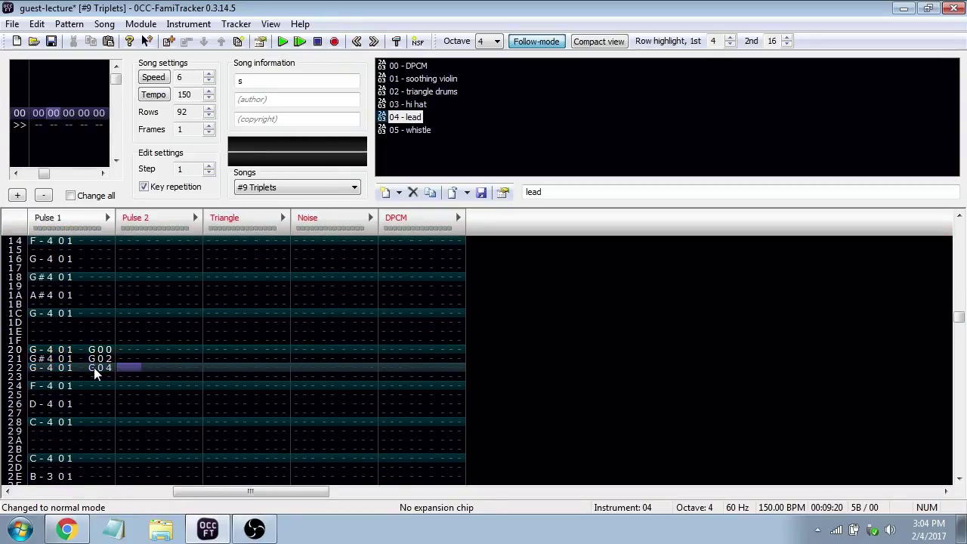
pyautogui.scroll(2, 95, 371)
pyautogui.scroll(-2, 95, 372)
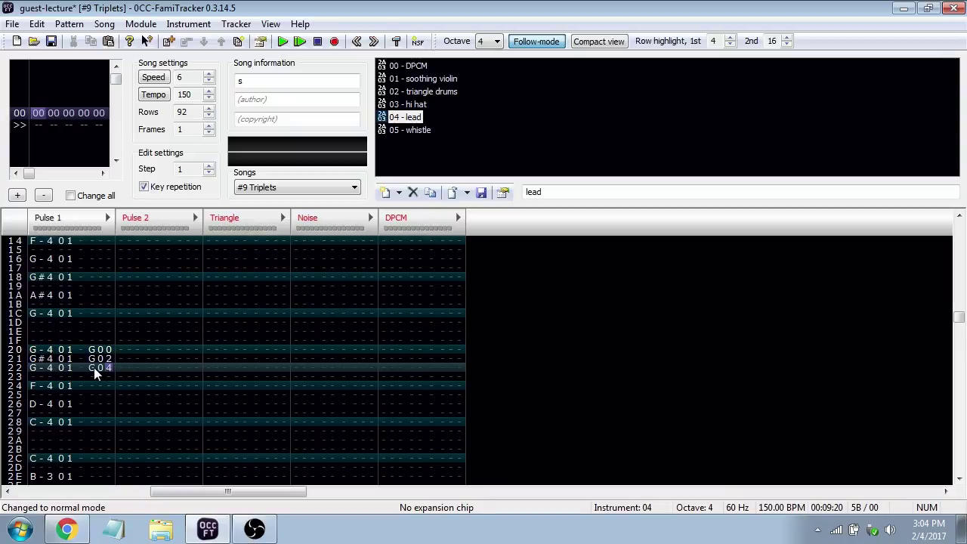
# Open song #10 Echo/Reverb and play its first frame with Pulse 1 soloed
pyautogui.click(309, 186)
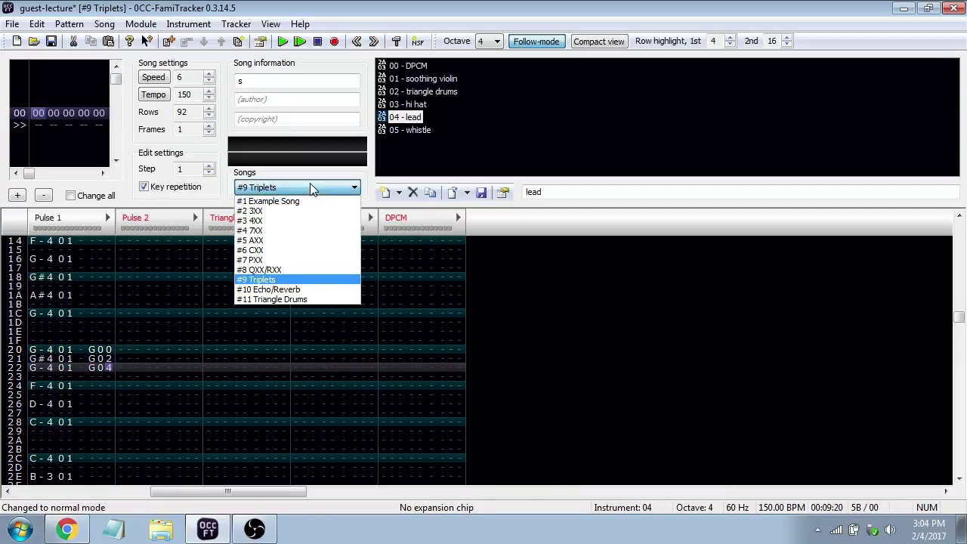
pyautogui.click(309, 287)
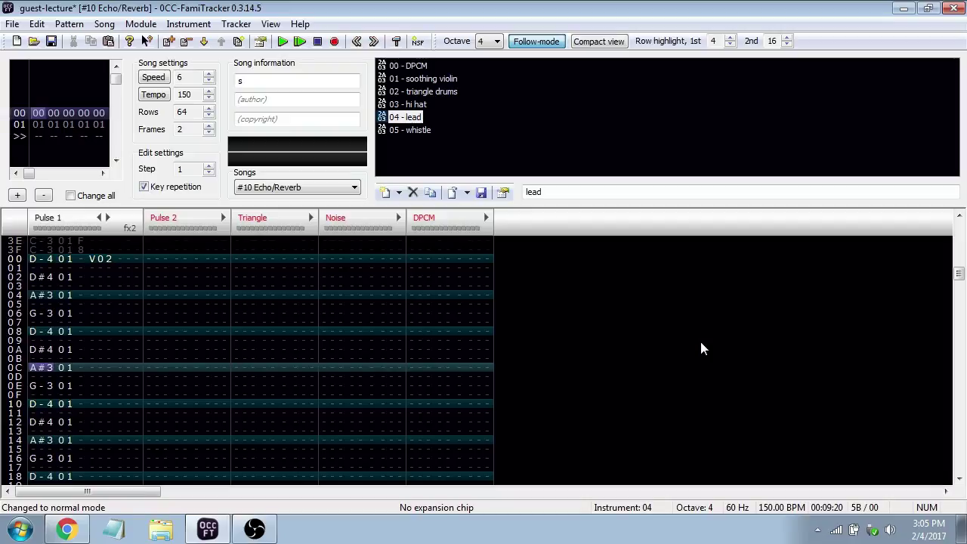
pyautogui.press('Return')
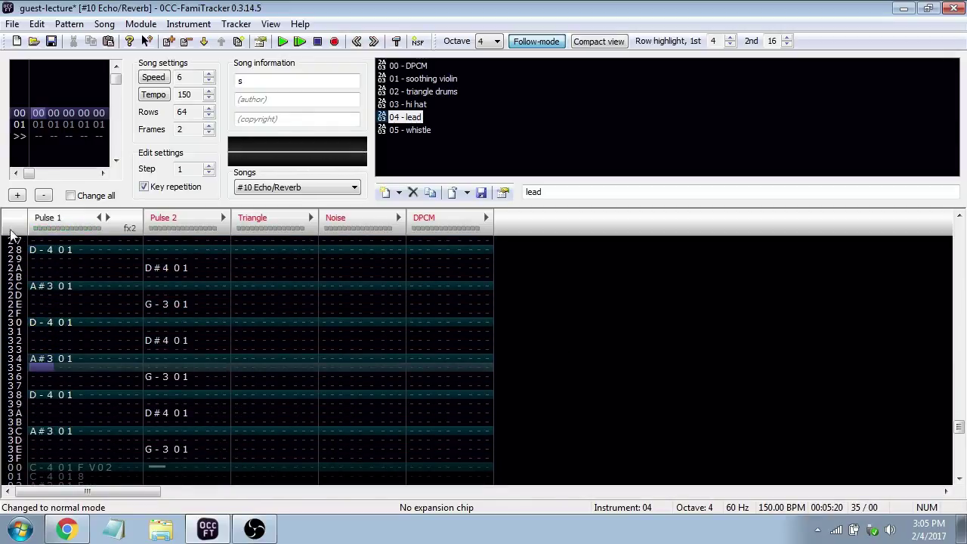
# Unmute all channels and play the Echo/Reverb song through both frames
pyautogui.doubleClick(65, 216)
pyautogui.press('Return')
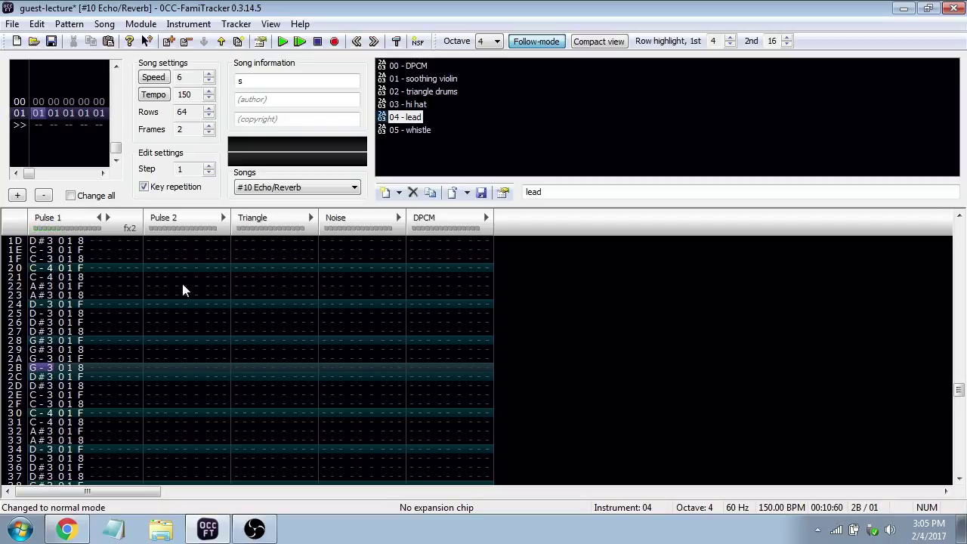
pyautogui.press('Return')
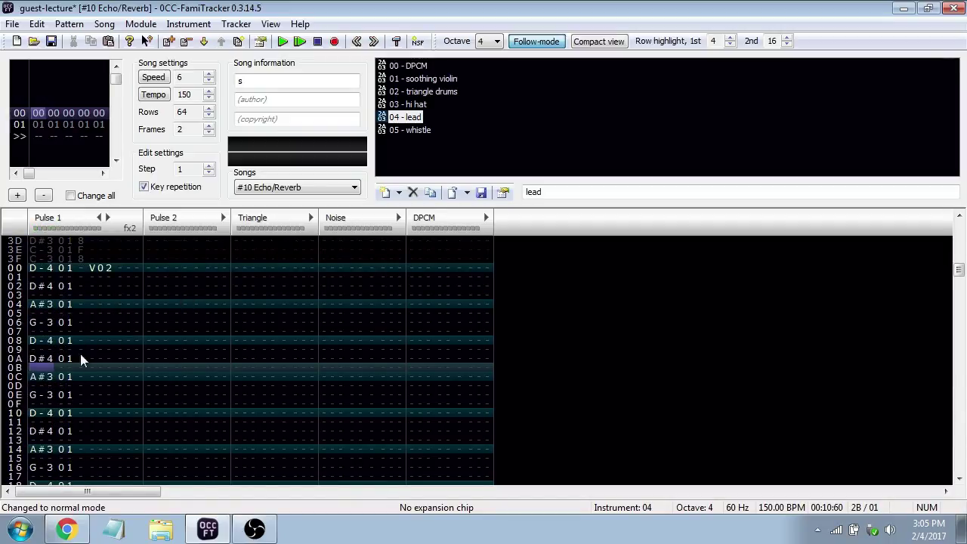
# Highlight the Pulse 1 notes from row 00 to row 1E to examine the single-channel melody
pyautogui.moveTo(66, 287); pyautogui.dragTo(68, 414)
pyautogui.scroll(-3, 68, 419)
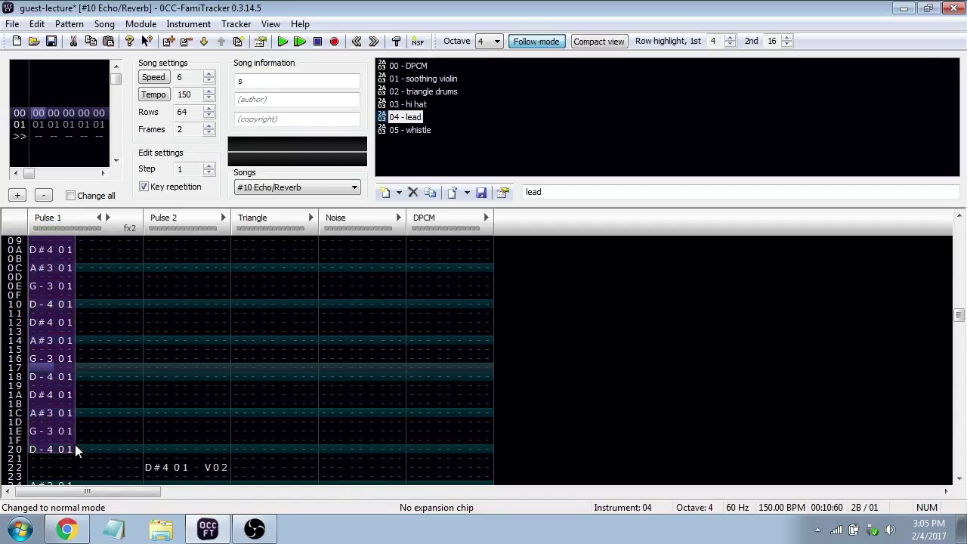
pyautogui.scroll(3, 42, 310)
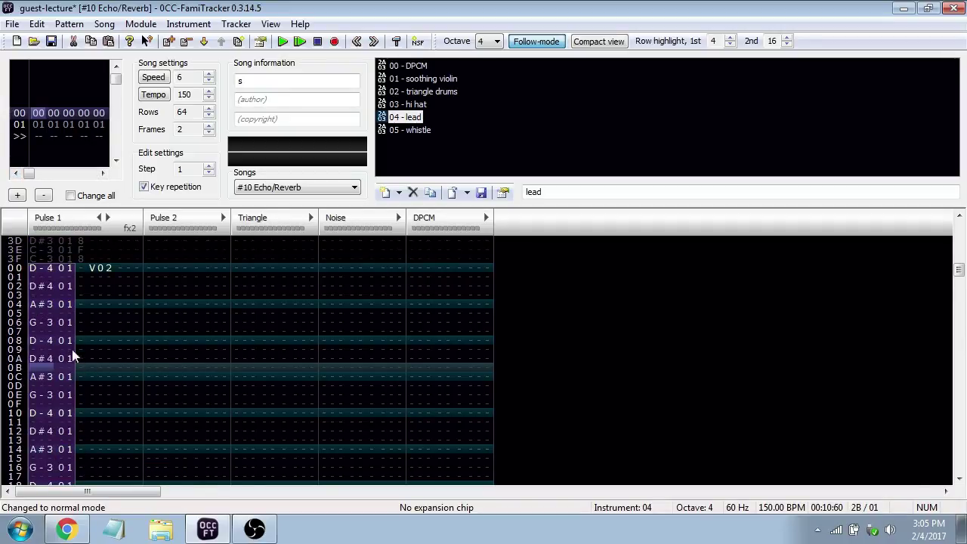
pyautogui.scroll(-6, 71, 389)
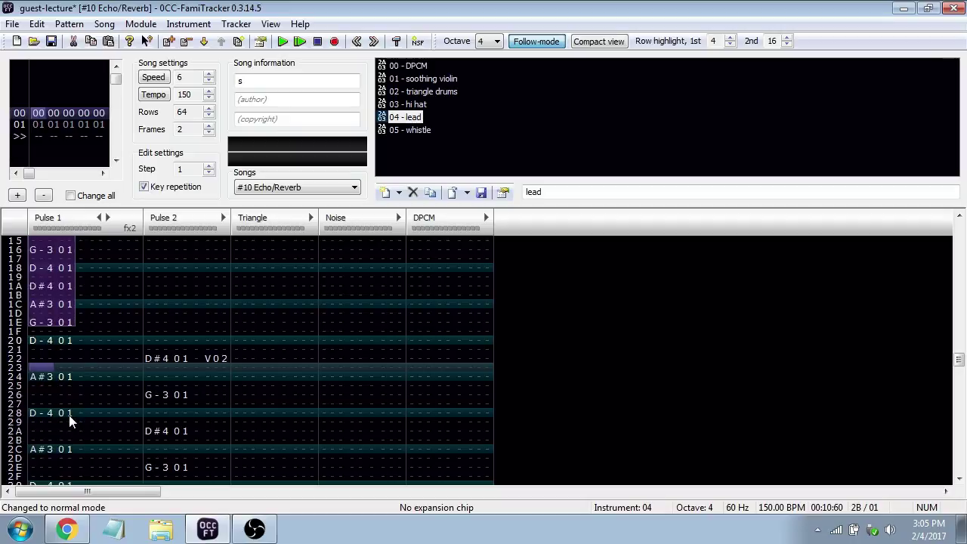
# Highlight the notes alternating between Pulse 1 and Pulse 2 from row 20, and place the cursor on Pulse 1's row 20 note
pyautogui.click(90, 351)
pyautogui.moveTo(49, 361); pyautogui.dragTo(189, 394)
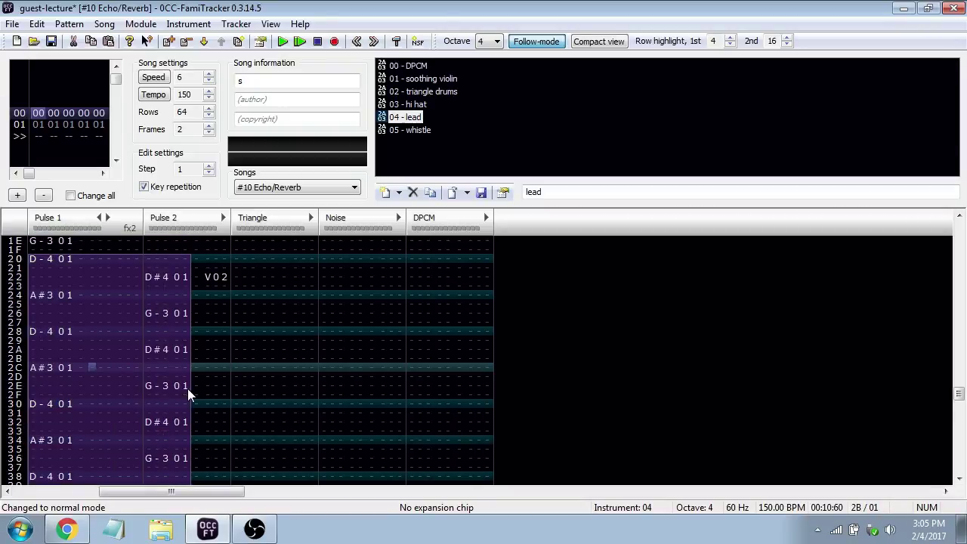
pyautogui.click(41, 261)
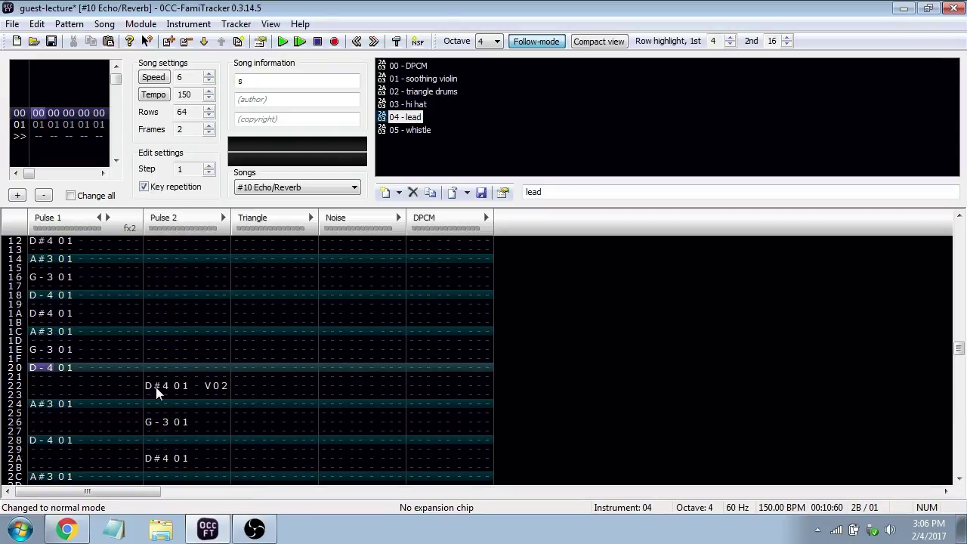
# Compare the single-channel section with the one alternating between Pulse 1 and Pulse 2, and play the alternating section from row 20
pyautogui.scroll(2, 114, 374)
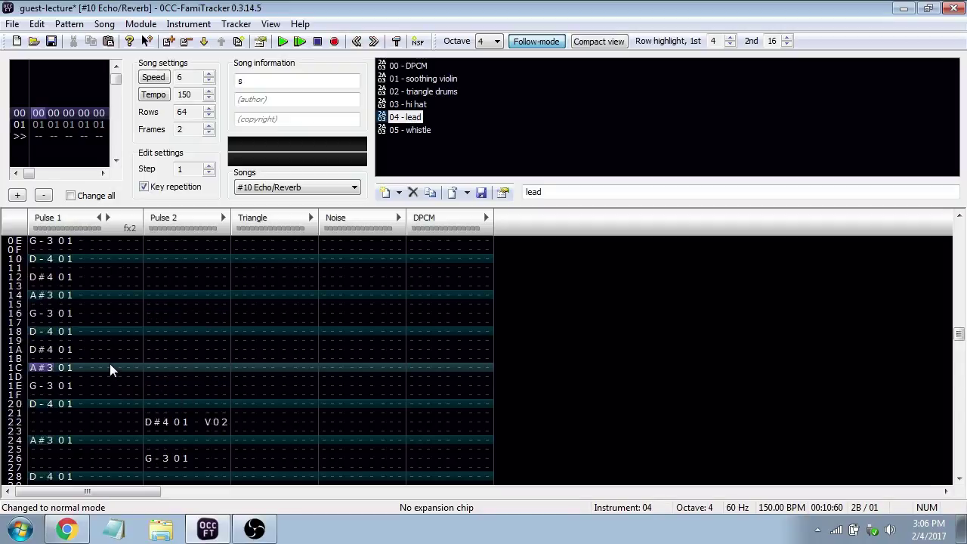
pyautogui.scroll(4, 110, 378)
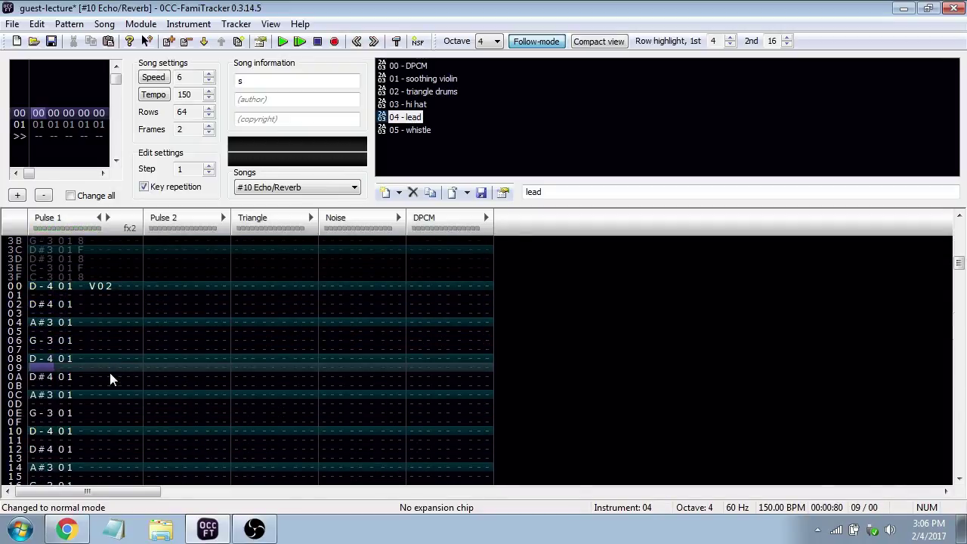
pyautogui.scroll(-6, 80, 255)
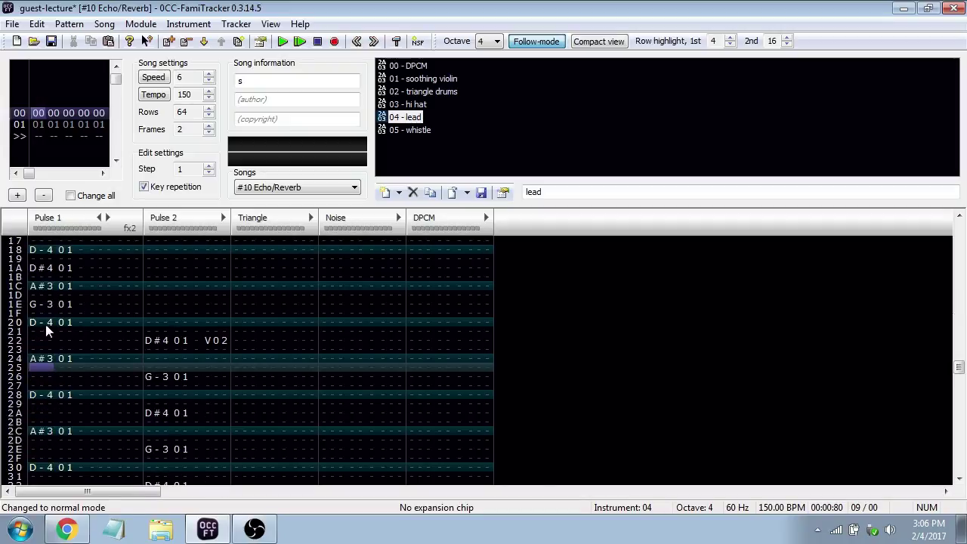
pyautogui.scroll(6, 44, 287)
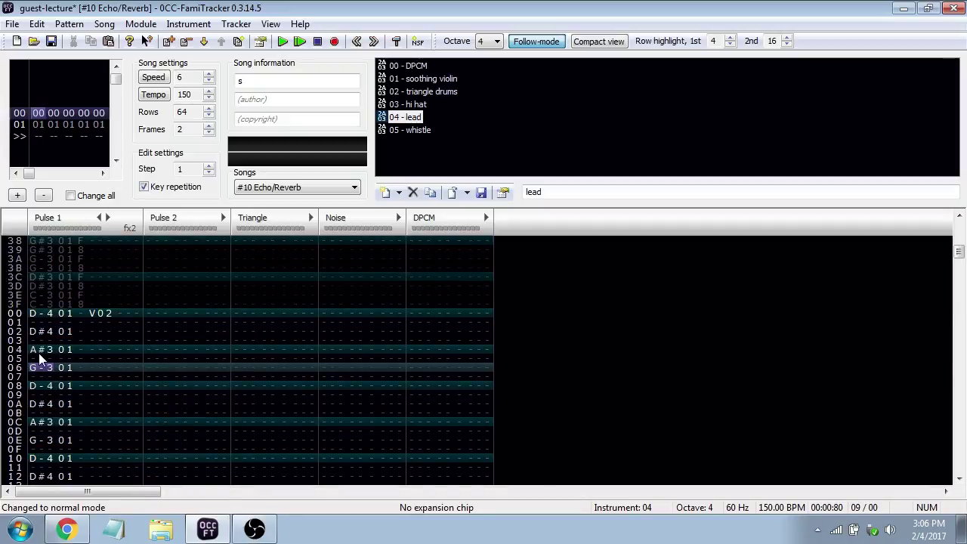
pyautogui.scroll(-5, 53, 363)
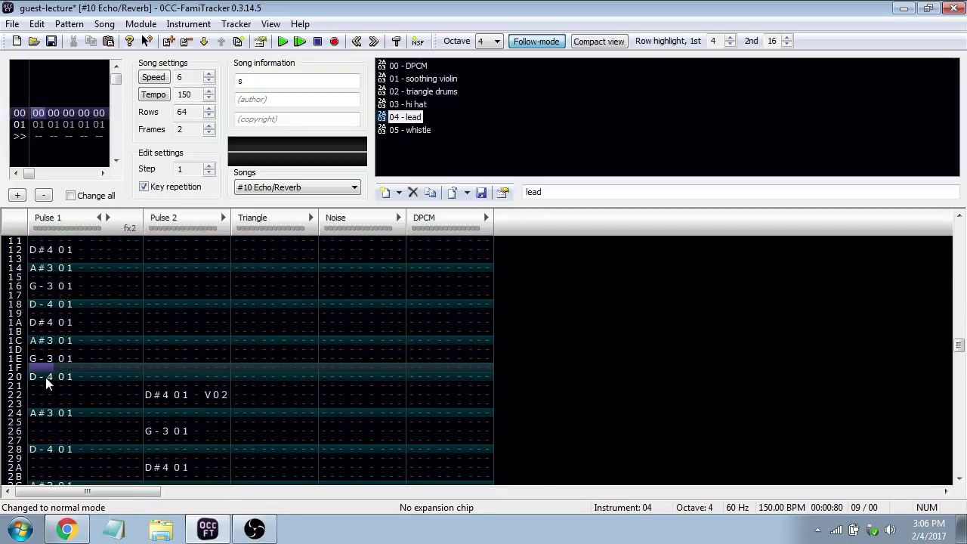
pyautogui.moveTo(43, 379)
pyautogui.mouseDown()
pyautogui.moveTo(72, 395)
pyautogui.moveTo(46, 373)
pyautogui.mouseUp()
pyautogui.click(44, 367)
pyautogui.click(47, 376)
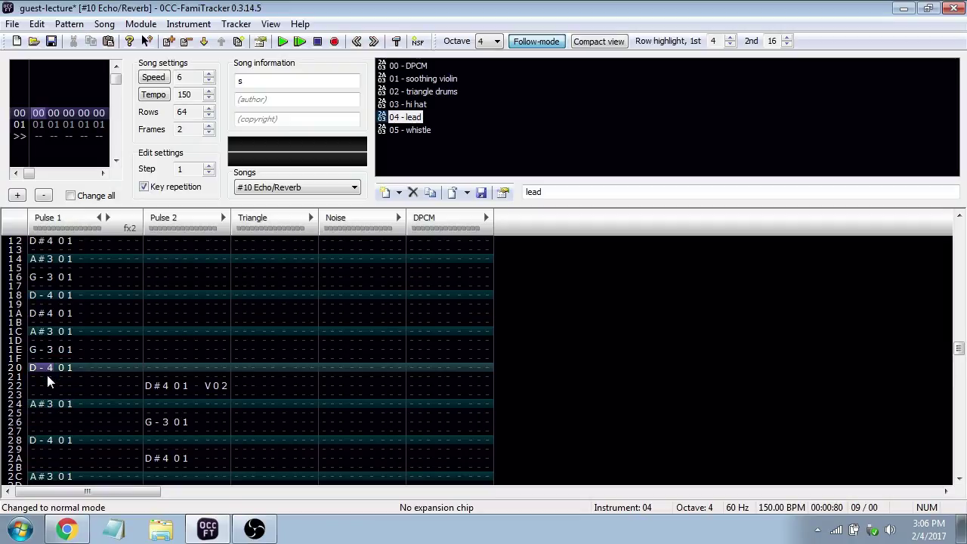
pyautogui.hotkey('ctrl', 'Return')
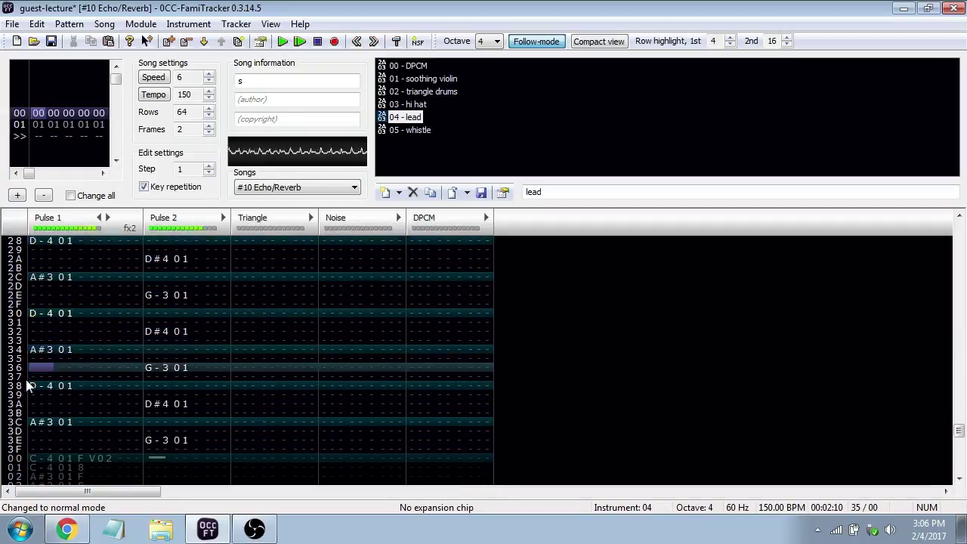
pyautogui.press('Return')
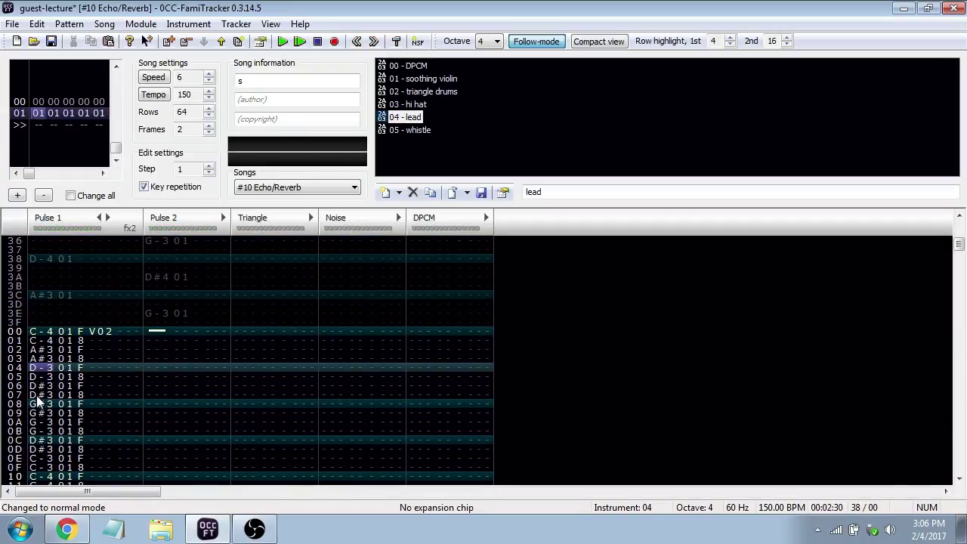
# Solo Pulse 1 and play the second frame, where each note repeats at volume 8, from its opening rows
pyautogui.doubleClick(60, 235)
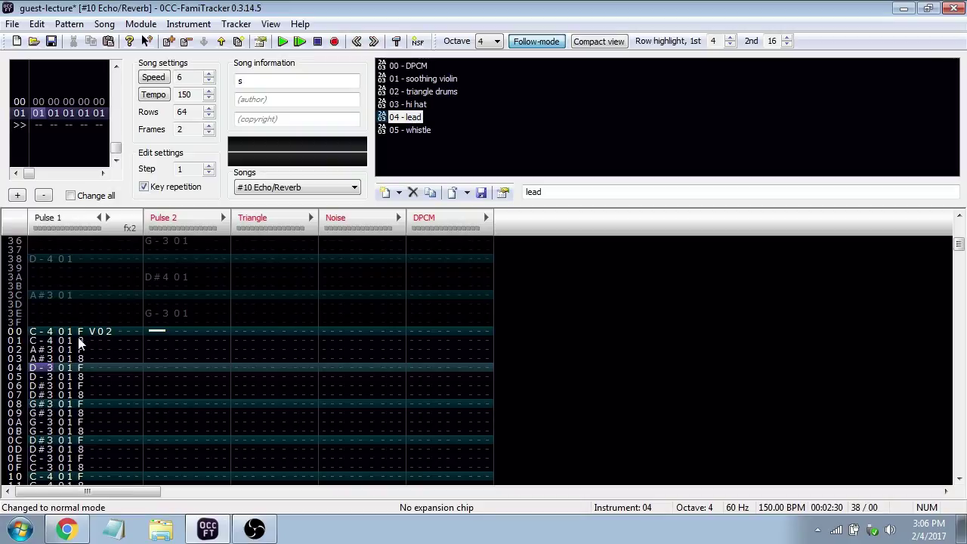
pyautogui.click(52, 333)
pyautogui.click(50, 376)
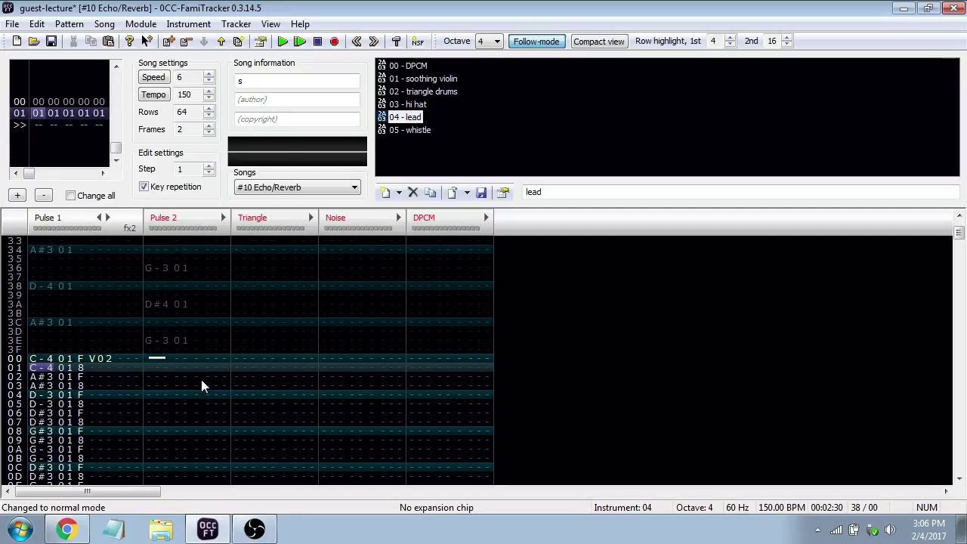
pyautogui.press('Return')
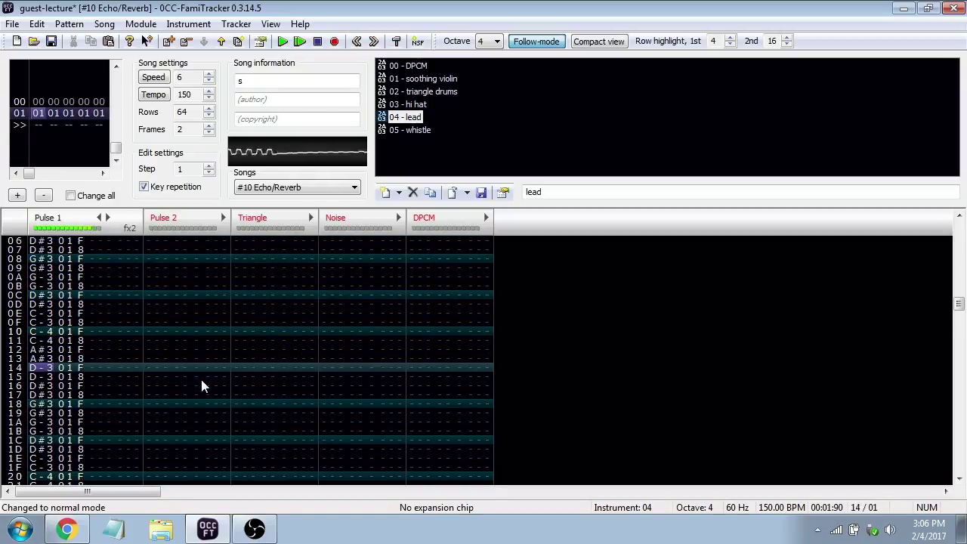
pyautogui.press('Return')
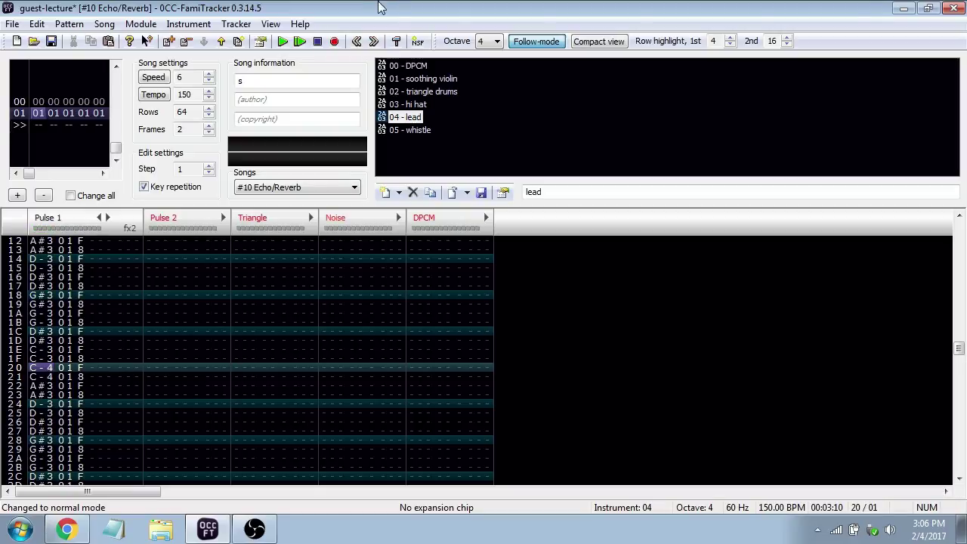
# Set the Echo/Reverb song's speed to 12 and listen to the second frame at that speed
pyautogui.click(209, 75)
pyautogui.click(209, 75)
pyautogui.click(209, 75)
pyautogui.click(209, 75)
pyautogui.click(209, 75)
pyautogui.click(209, 74)
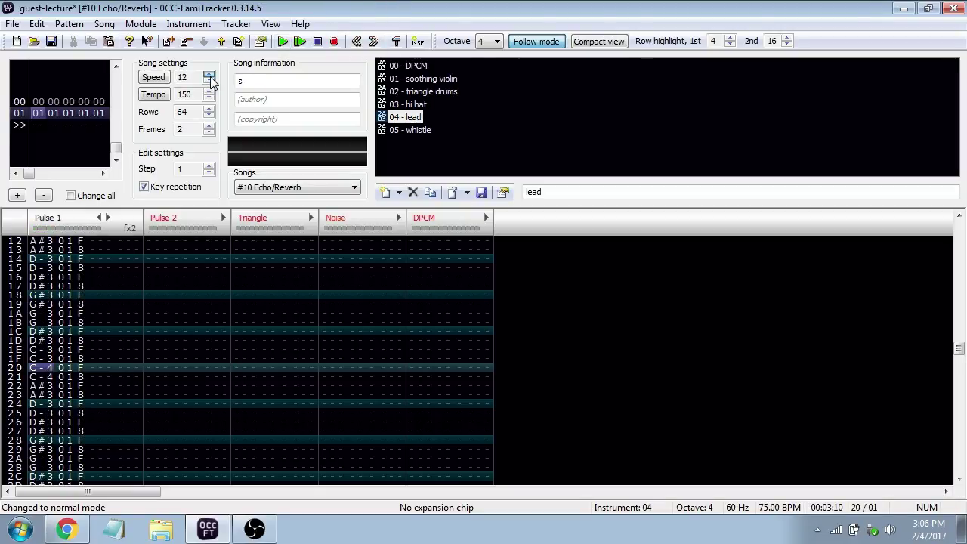
pyautogui.press('Return')
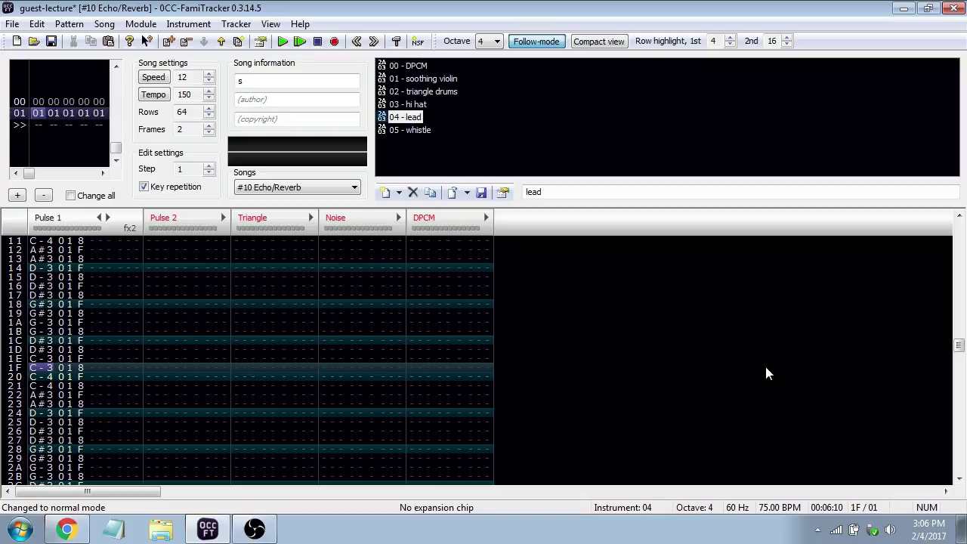
# Open song #11 Triangle Drums and unmute all channels
pyautogui.click(344, 188)
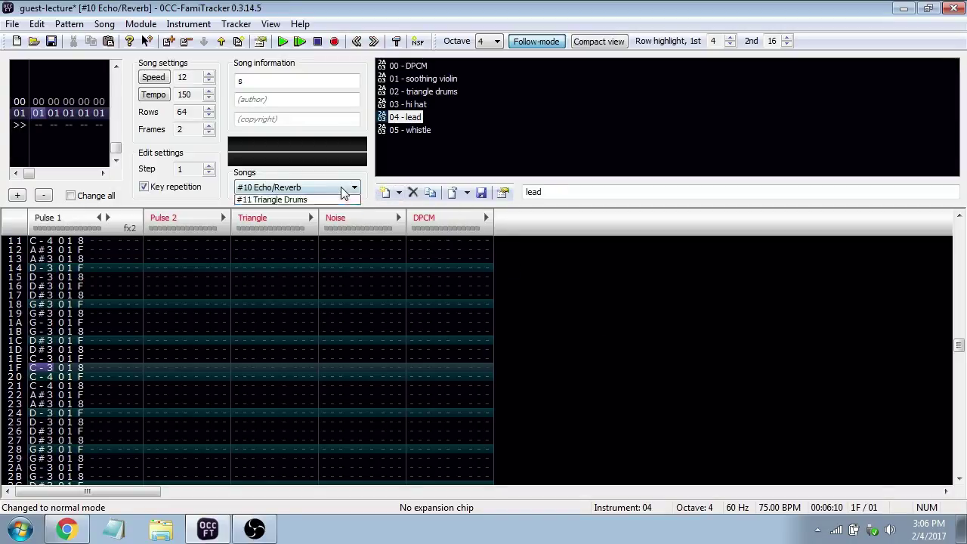
pyautogui.click(319, 301)
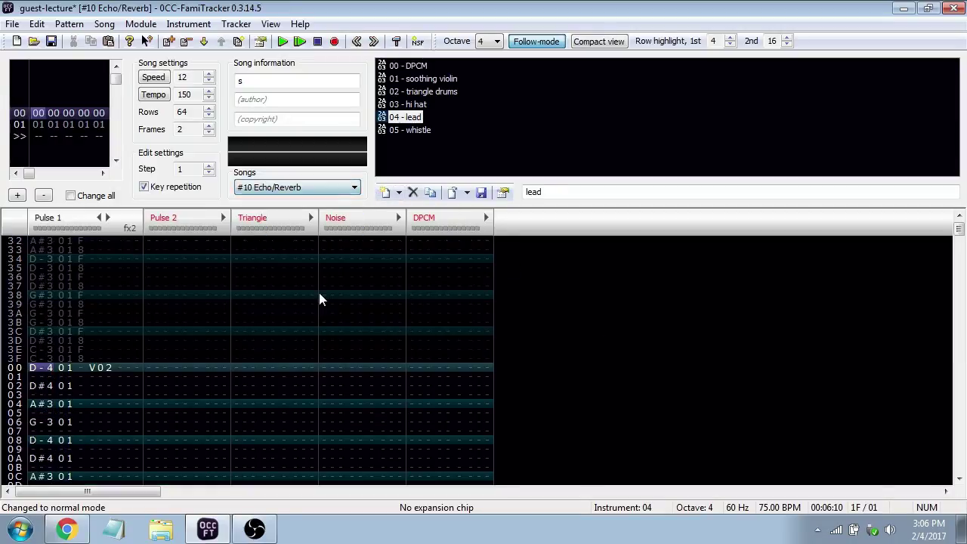
pyautogui.click(320, 189)
pyautogui.click(302, 299)
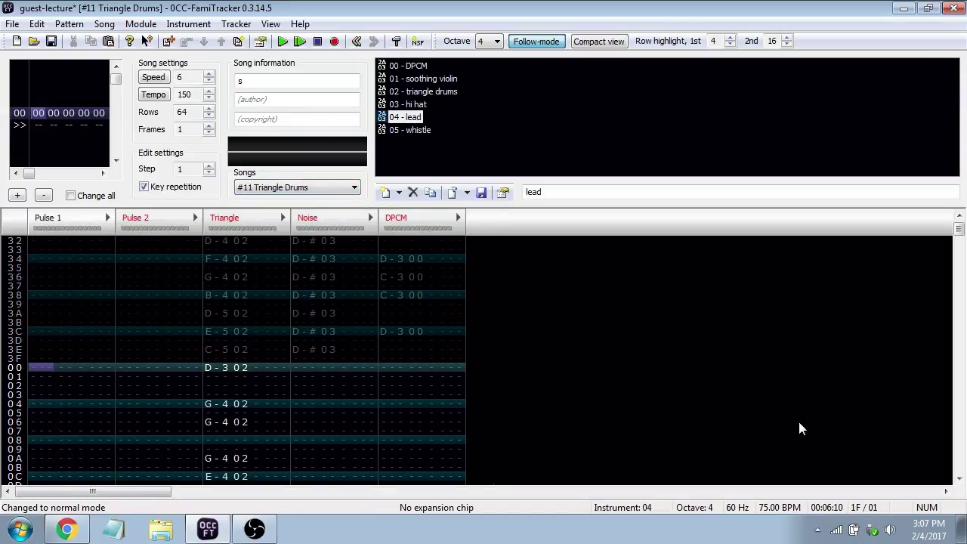
pyautogui.doubleClick(219, 223)
pyautogui.doubleClick(219, 223)
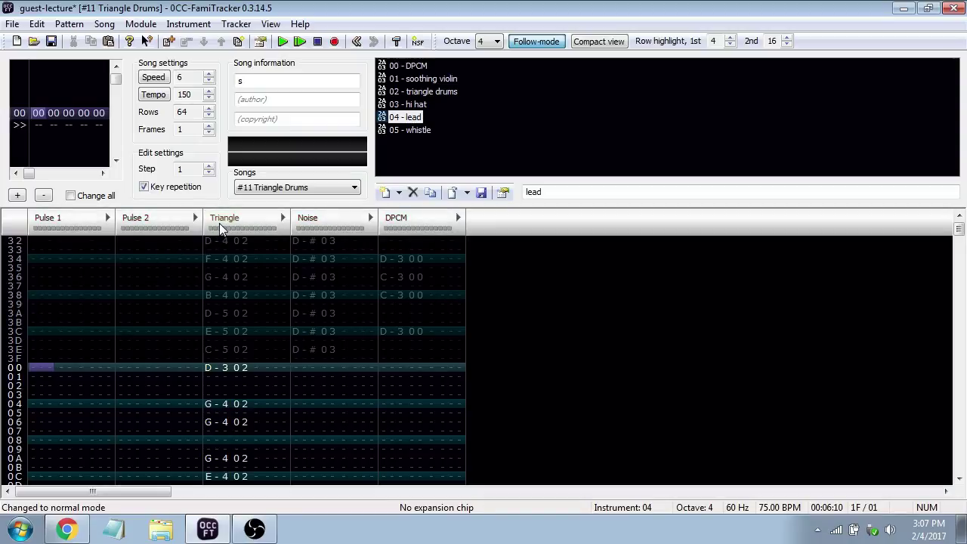
# Play the Triangle Drums song with the Triangle channel soloed and with all channels unmuted, and stop playback
pyautogui.doubleClick(231, 218)
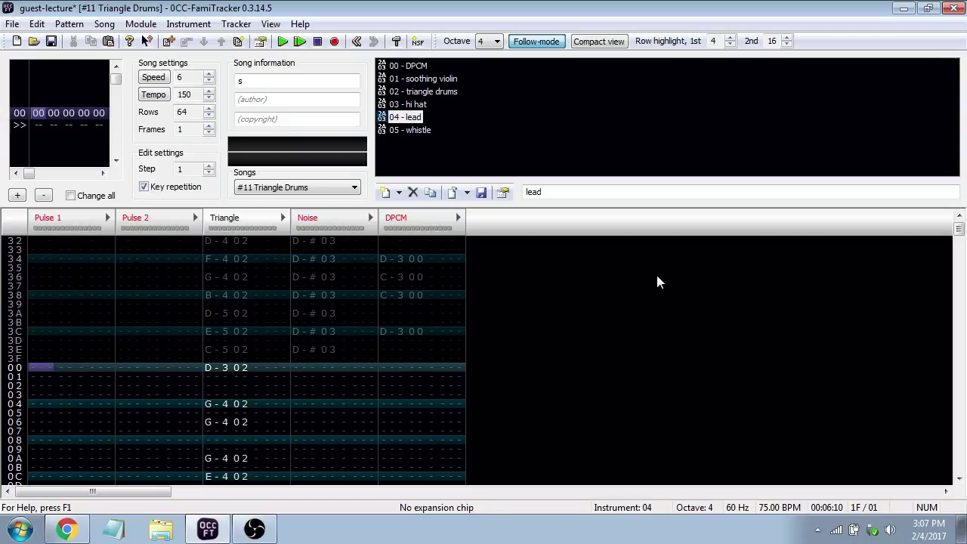
pyautogui.press('Return')
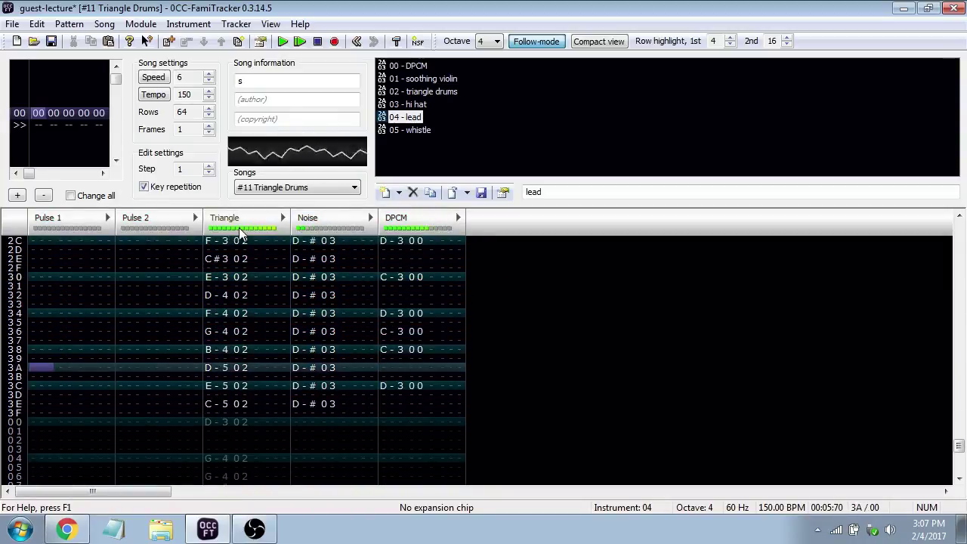
pyautogui.press('Return')
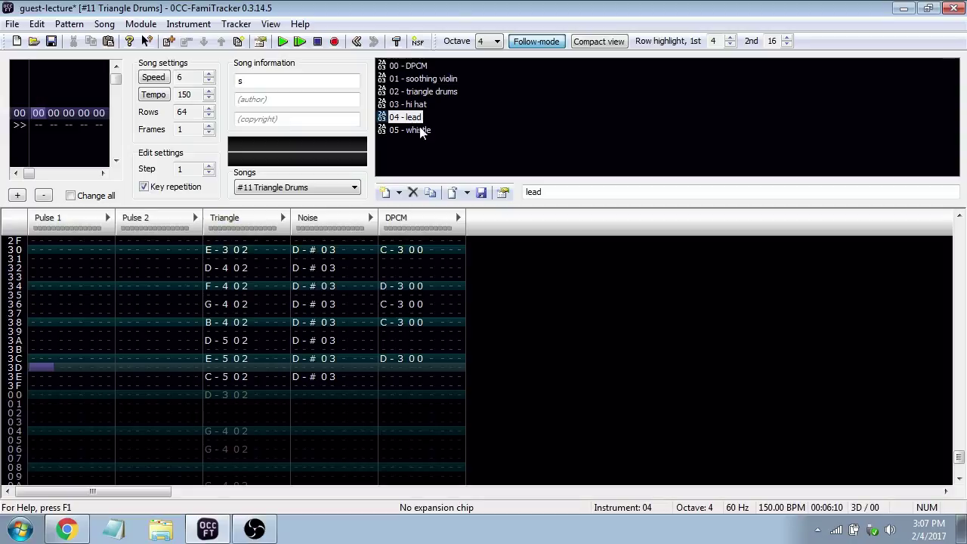
# Place the cursor on the Triangle channel's row 36 note and audition notes of instrument 02 triangle drums in the instrument editor
pyautogui.doubleClick(427, 91)
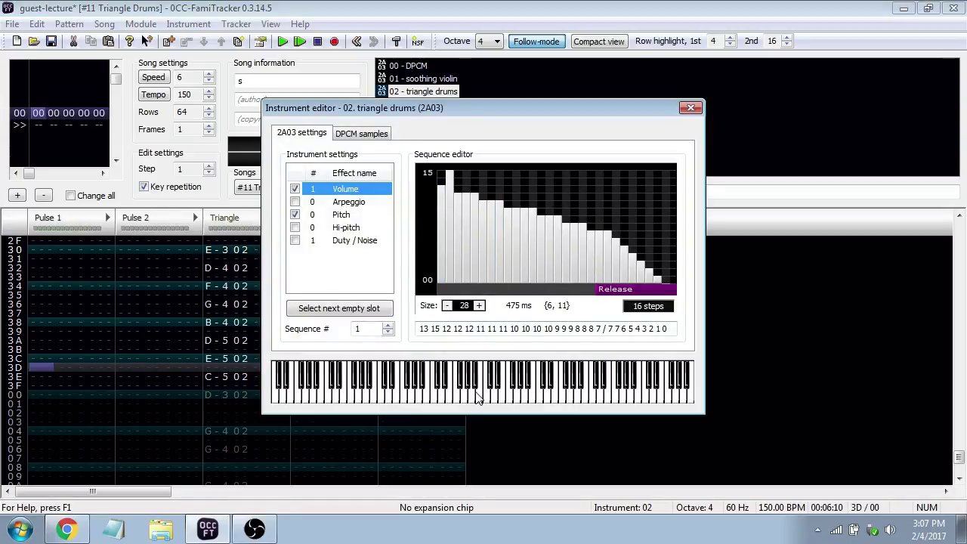
pyautogui.click(690, 107)
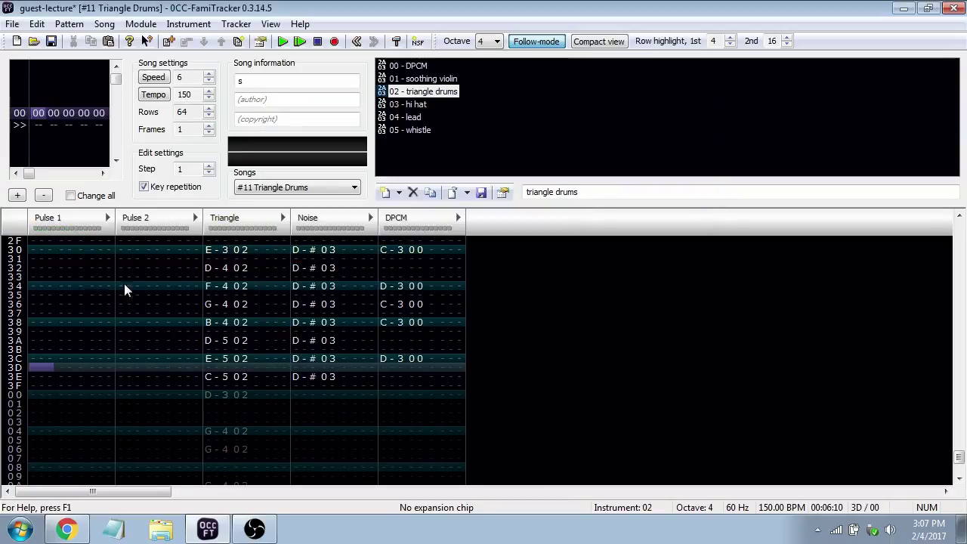
pyautogui.click(224, 304)
pyautogui.click(502, 192)
pyautogui.click(487, 385)
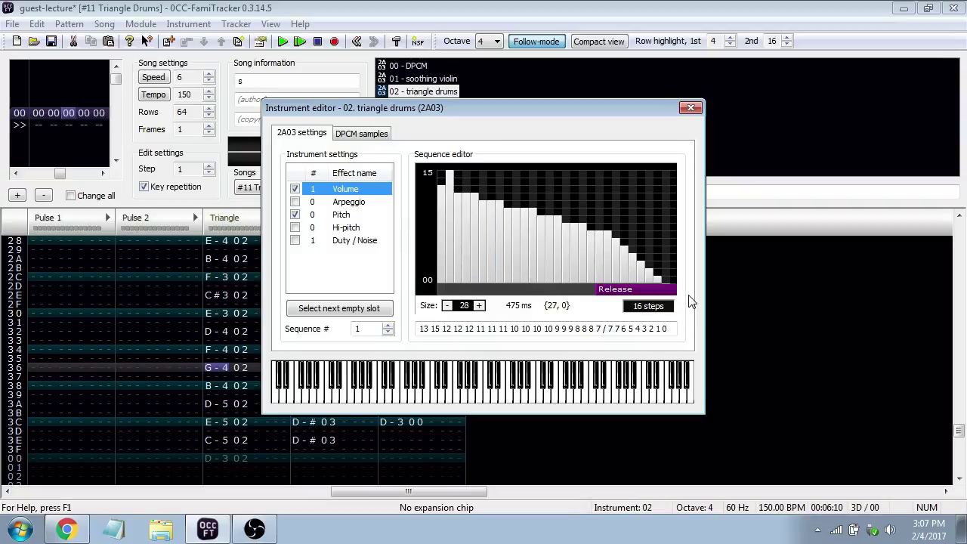
pyautogui.click(463, 381)
pyautogui.click(463, 382)
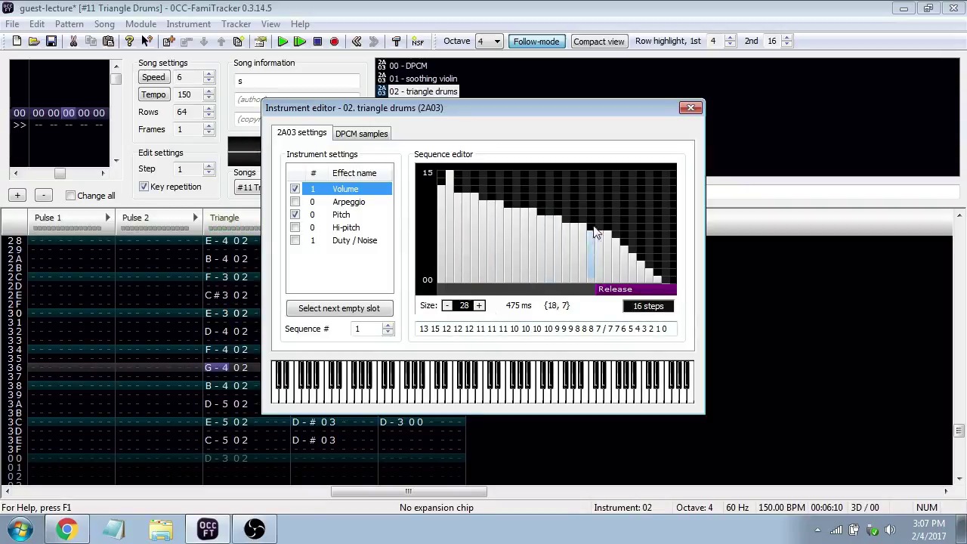
pyautogui.click(529, 381)
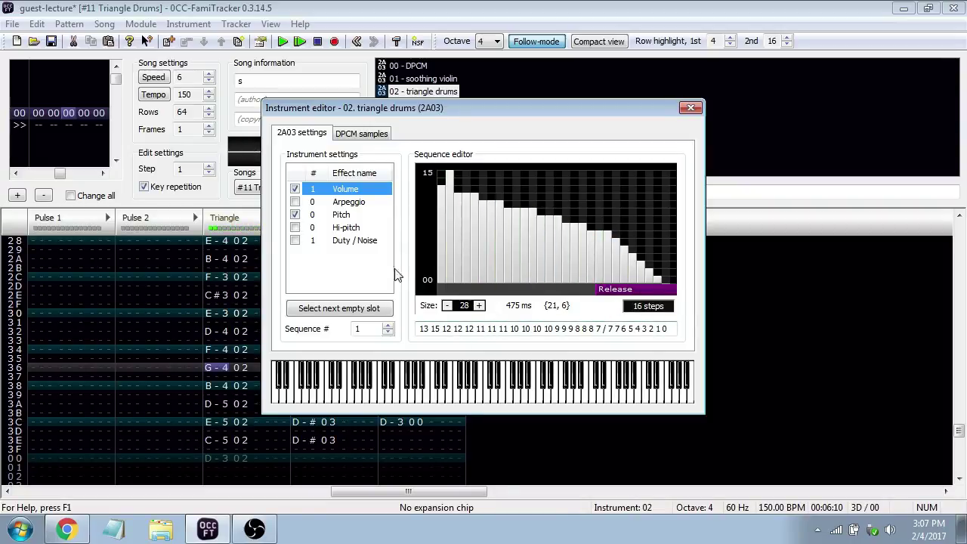
# Examine the triangle drums instrument's looping pitch sequence, close the instrument editor and preview a C note on the Triangle channel
pyautogui.click(347, 216)
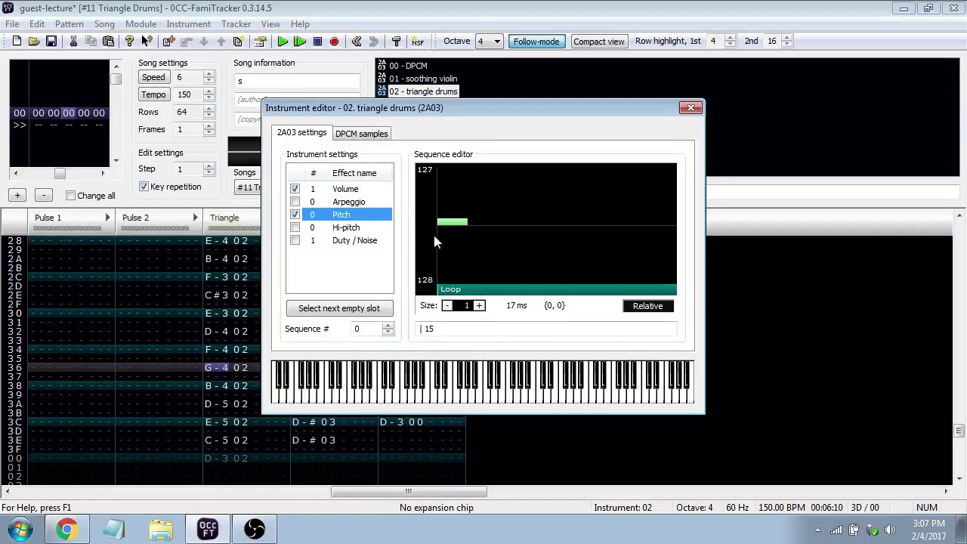
pyautogui.click(439, 329)
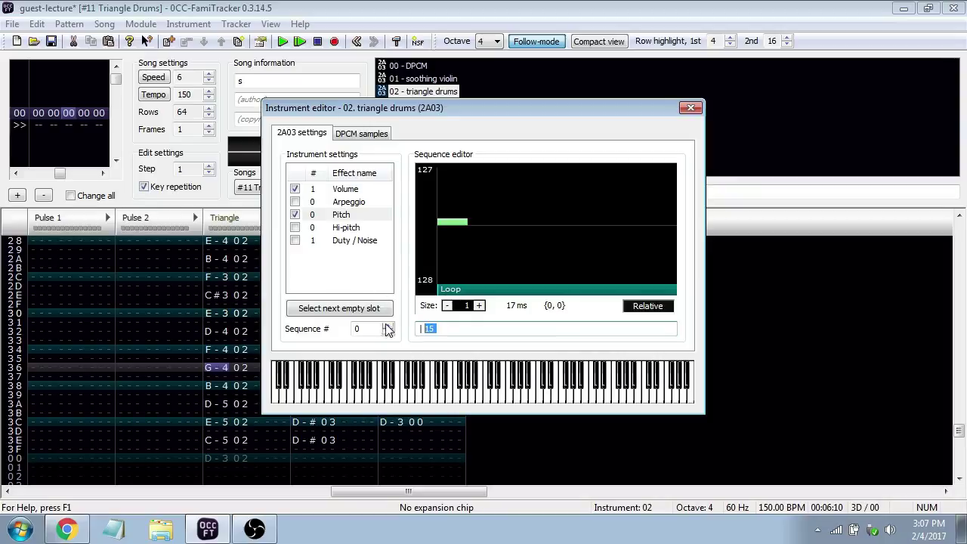
pyautogui.click(690, 107)
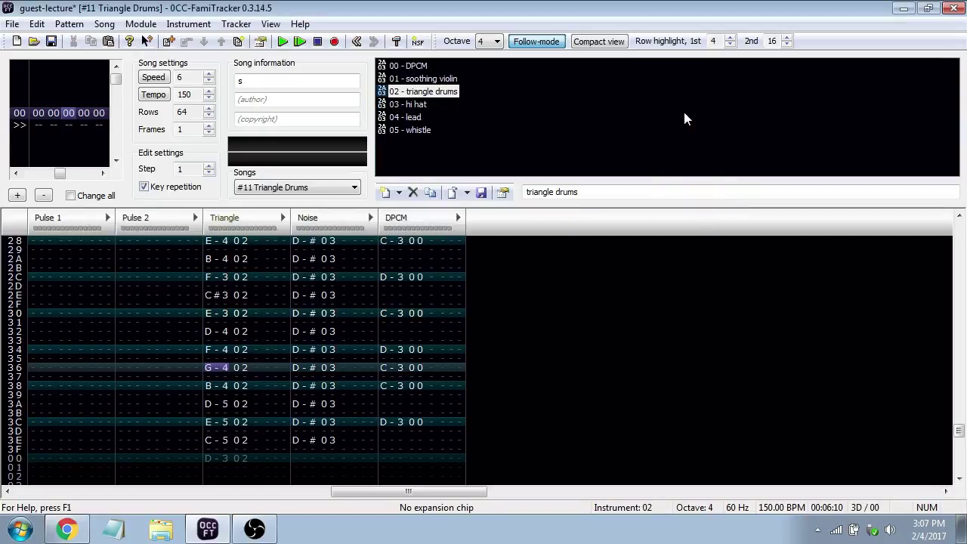
pyautogui.press('z')
pyautogui.press('z')
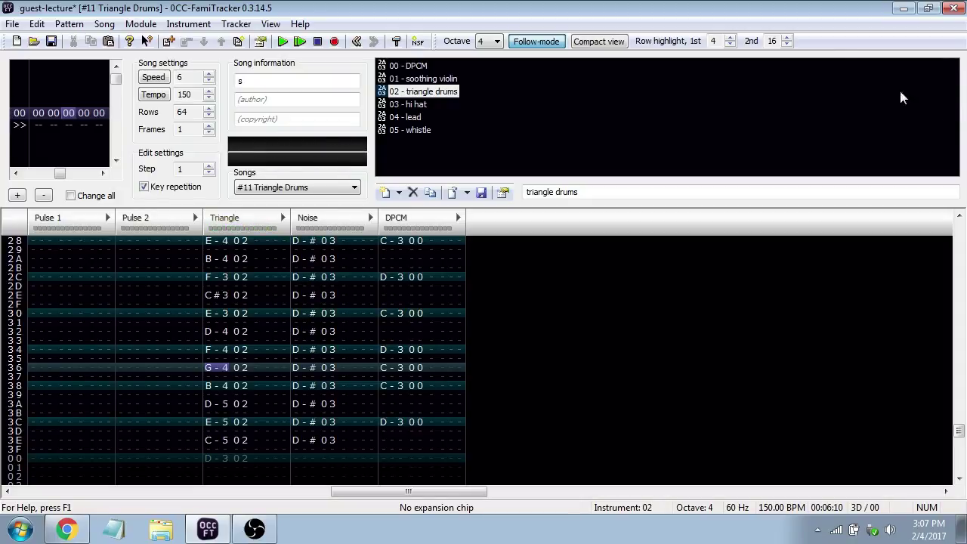
# Switch to Chrome, read through the effect list on the FamiTracker wiki down to Zxx, and return to 0CC-FamiTracker
pyautogui.click(319, 189)
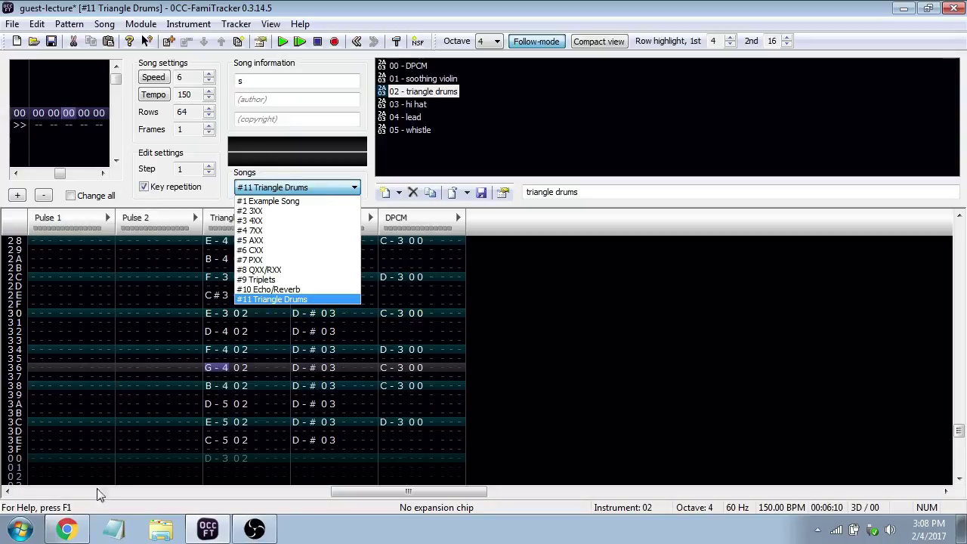
pyautogui.hotkey('alt', 'Tab')
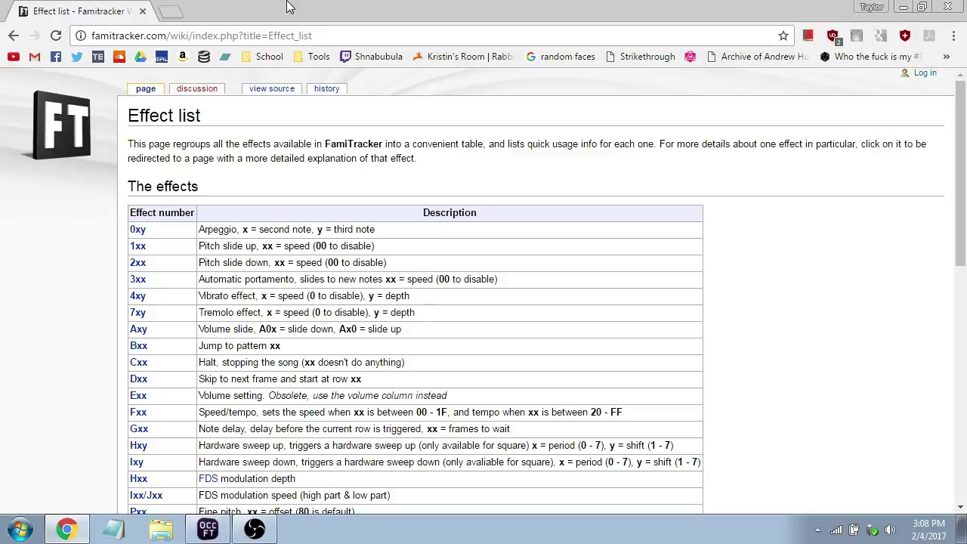
pyautogui.scroll(-4, 742, 364)
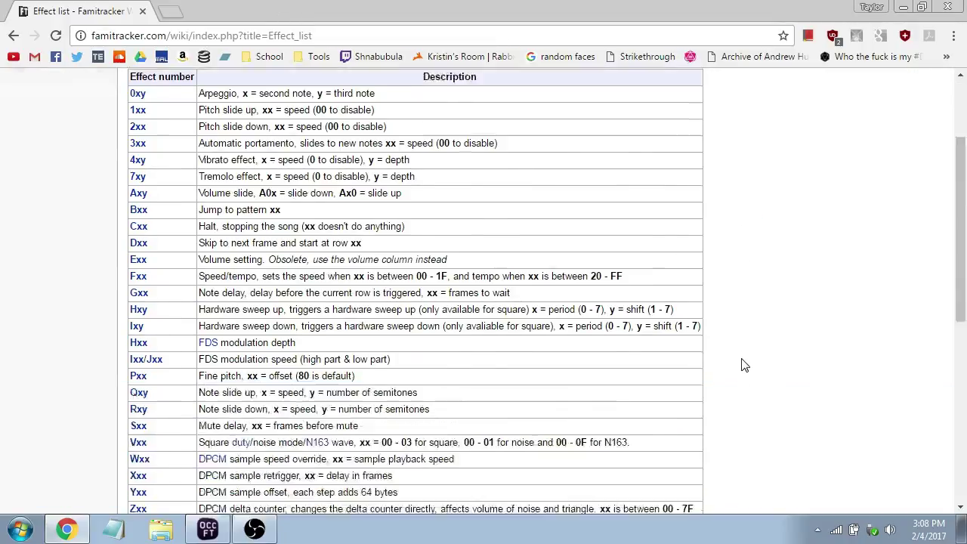
pyautogui.scroll(2, 743, 364)
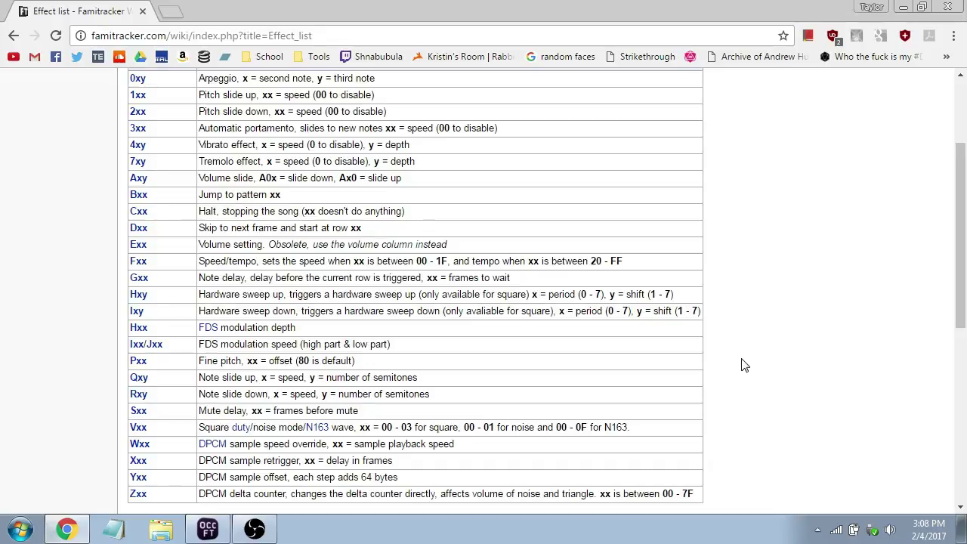
pyautogui.hotkey('alt', 'space')
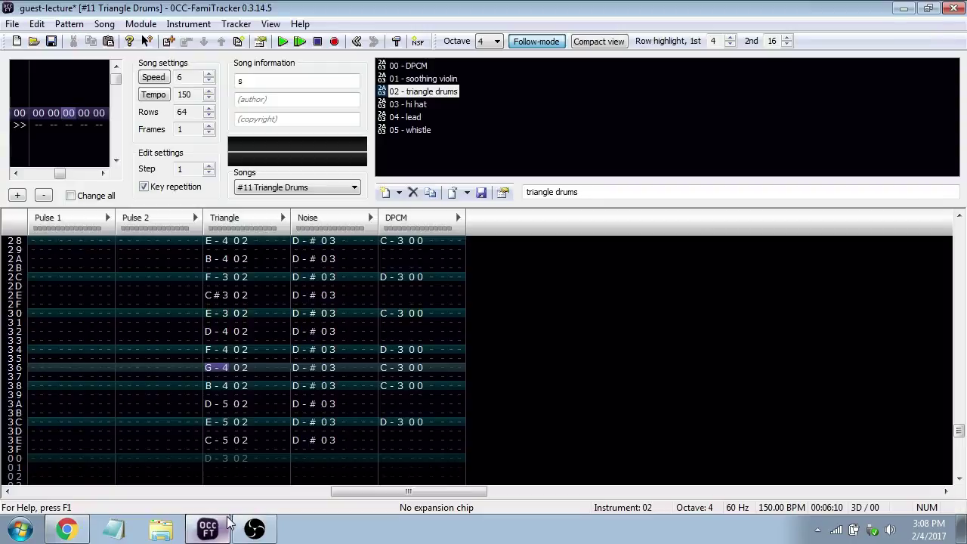
# Create a new blank module in place of the guest-lecture module
pyautogui.click(12, 24)
pyautogui.click(30, 43)
pyautogui.click(503, 299)
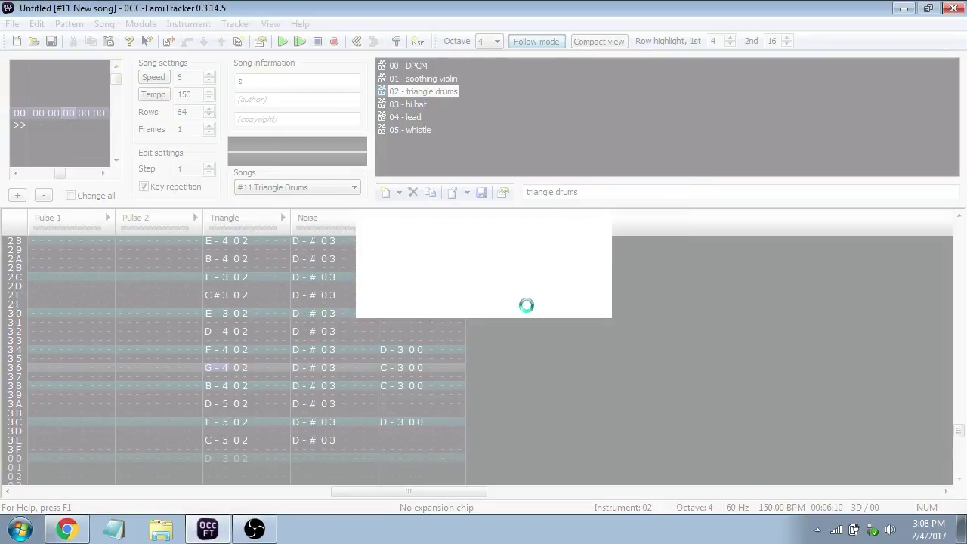
pyautogui.click(511, 403)
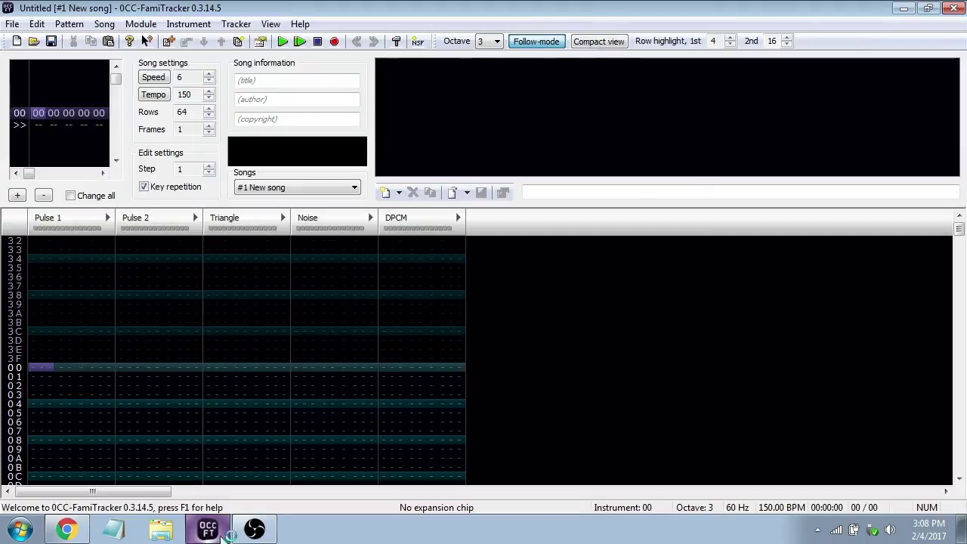
pyautogui.click(208, 529)
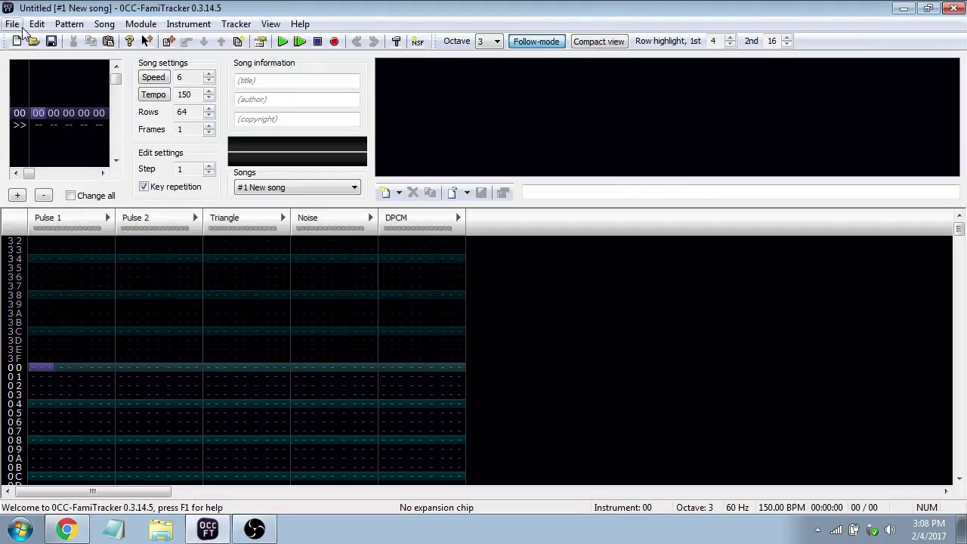
pyautogui.click(20, 25)
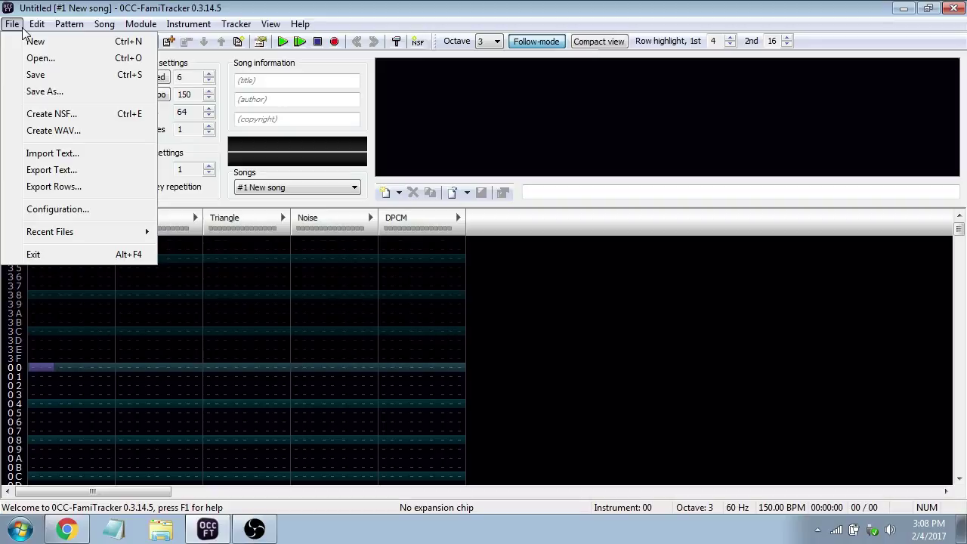
pyautogui.click(36, 24)
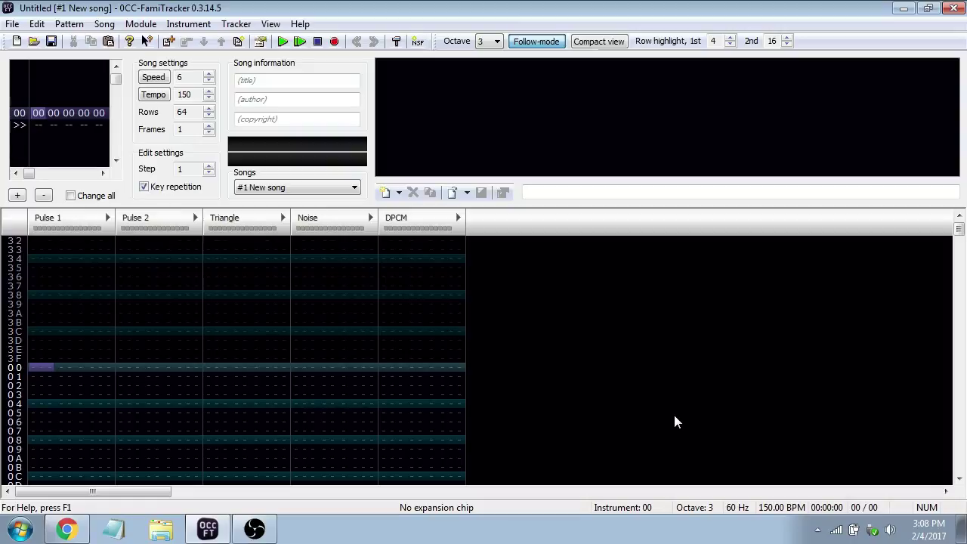
# Enable the FDS expansion sound in the module properties and apply the change
pyautogui.click(142, 23)
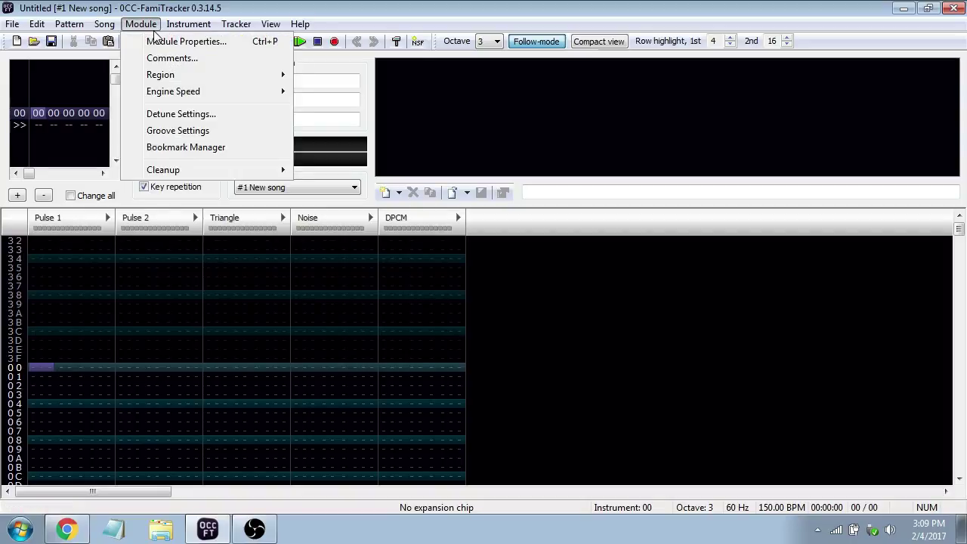
pyautogui.click(166, 39)
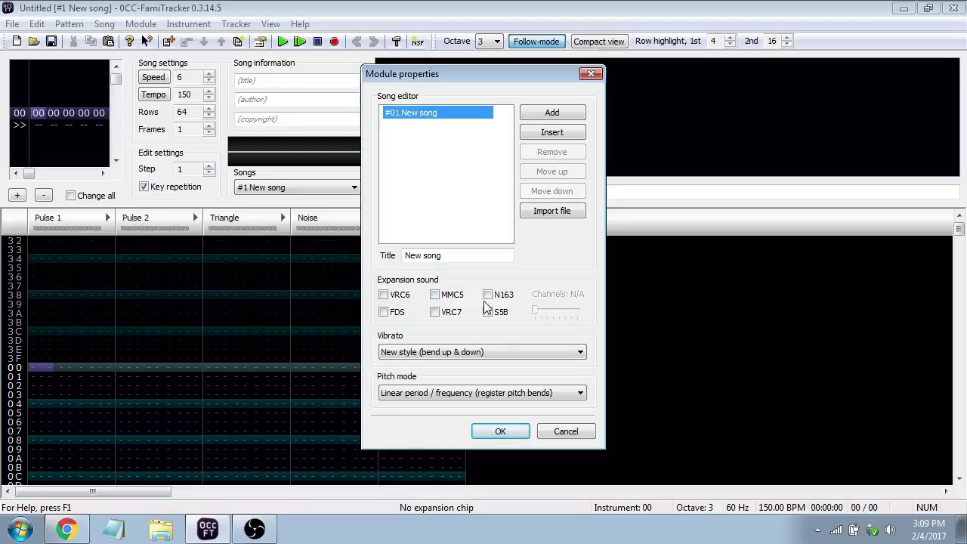
pyautogui.click(398, 317)
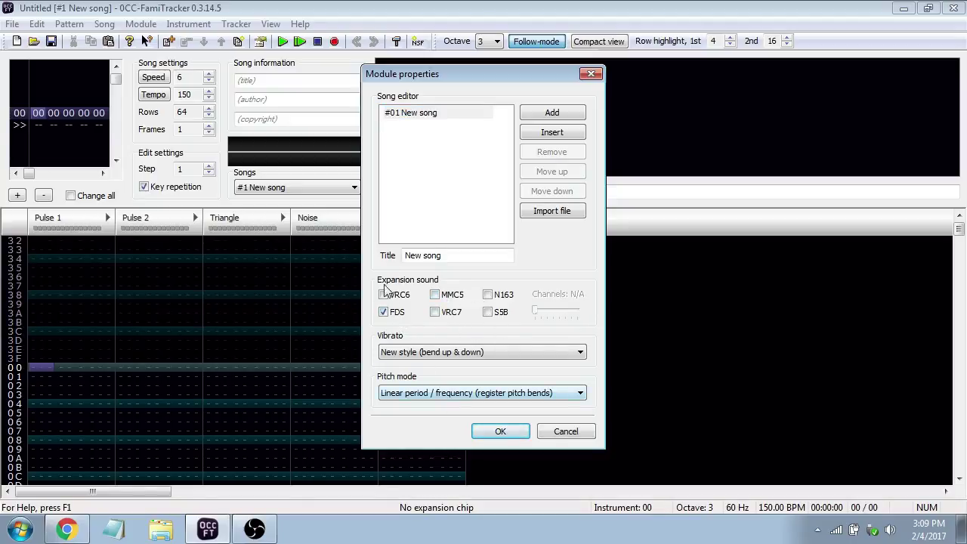
pyautogui.click(392, 316)
pyautogui.click(392, 316)
pyautogui.click(499, 430)
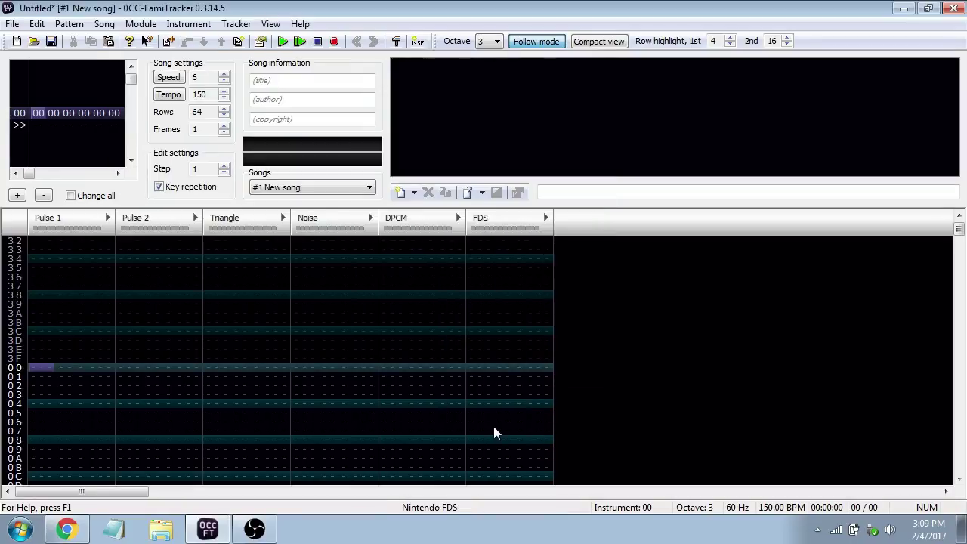
# Place the cursor on row 00 of the FDS channel, add a new FDS instrument and open it in the instrument editor
pyautogui.click(481, 366)
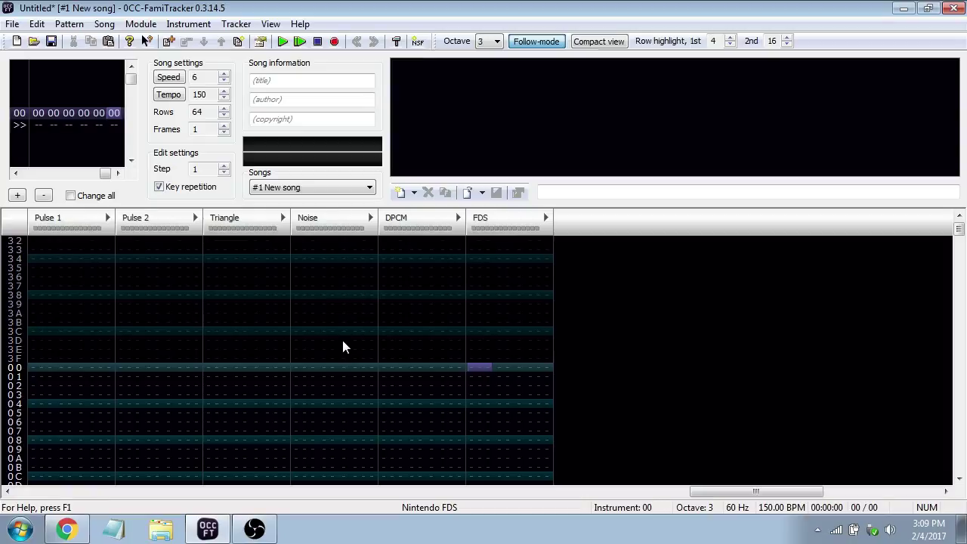
pyautogui.click(400, 194)
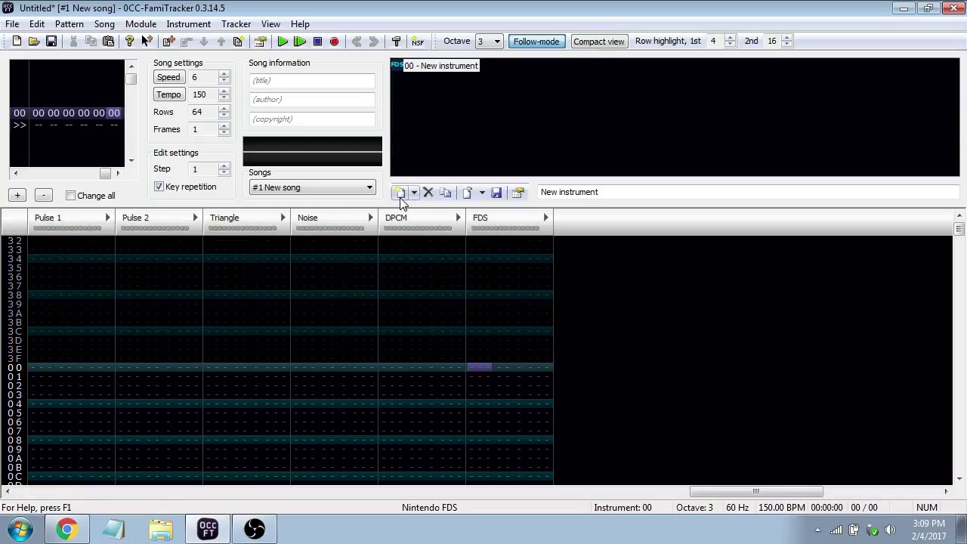
pyautogui.doubleClick(445, 68)
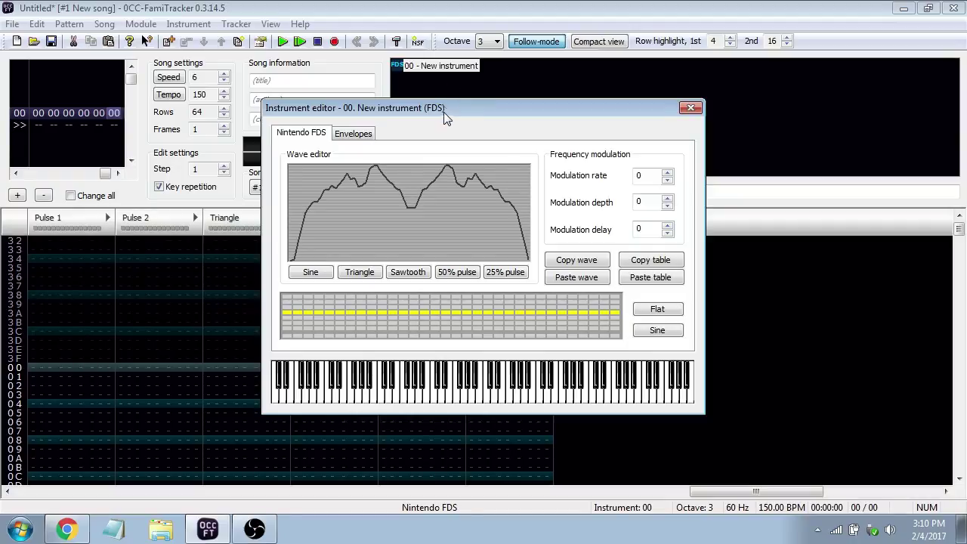
# View the FDS instrument's envelope and wave settings, and audition its default waveform with a few notes
pyautogui.click(373, 133)
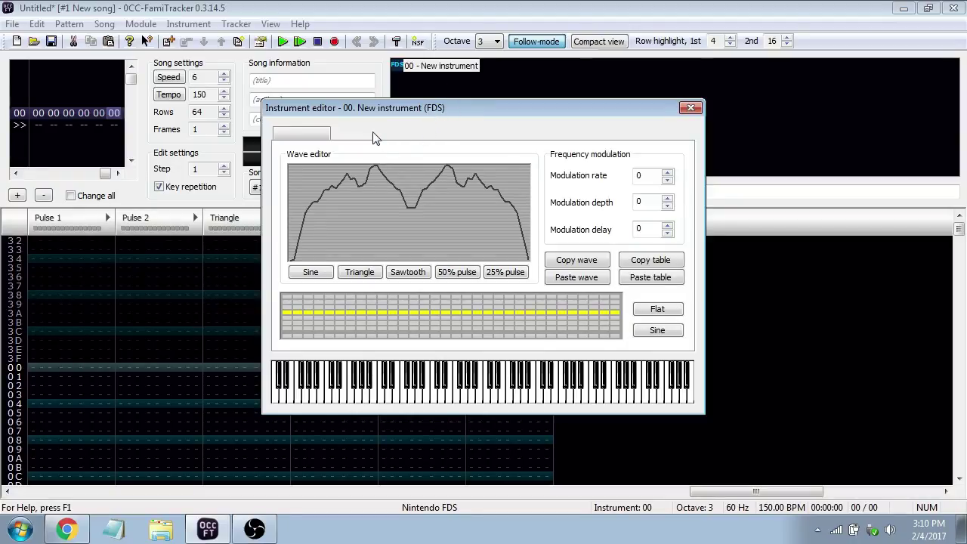
pyautogui.click(296, 136)
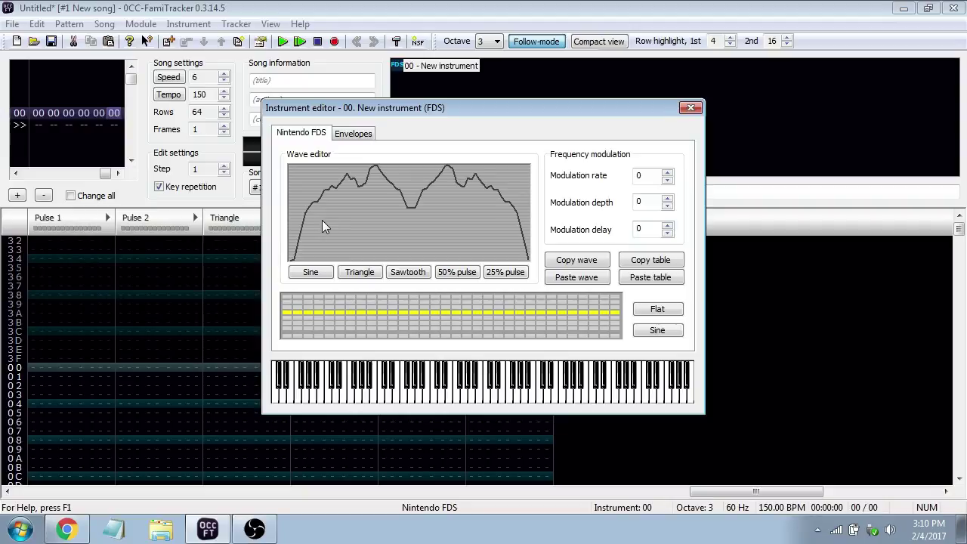
pyautogui.click(446, 385)
pyautogui.click(446, 385)
pyautogui.click(576, 389)
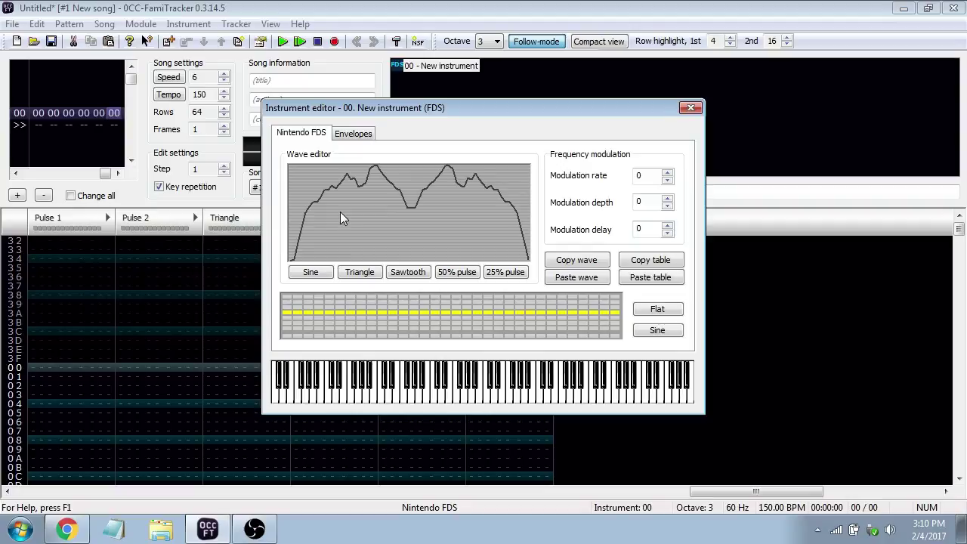
# Set the FDS instrument's waveform to the Sine preset and audition it with a run of notes
pyautogui.click(327, 278)
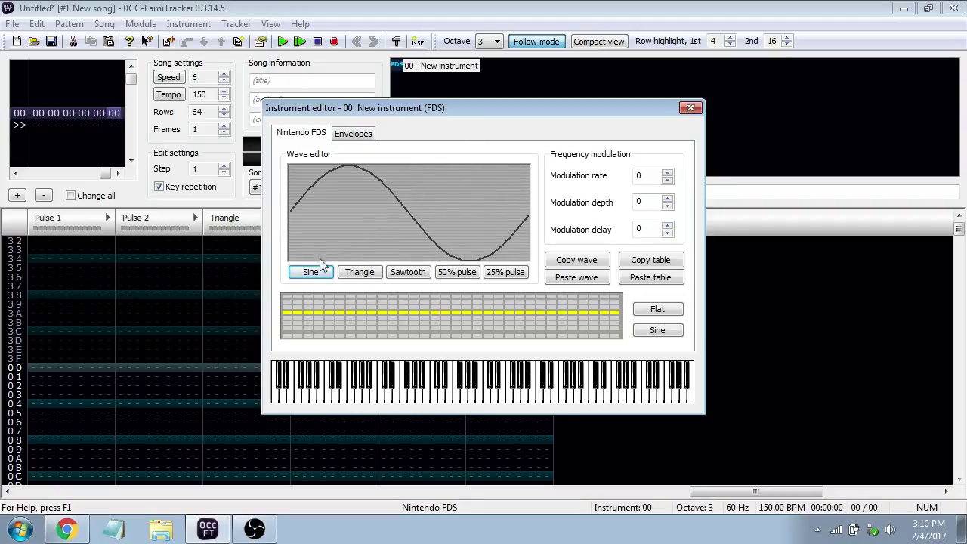
pyautogui.press('v')
pyautogui.press('b')
pyautogui.press('r')
pyautogui.press('e')
pyautogui.press('t')
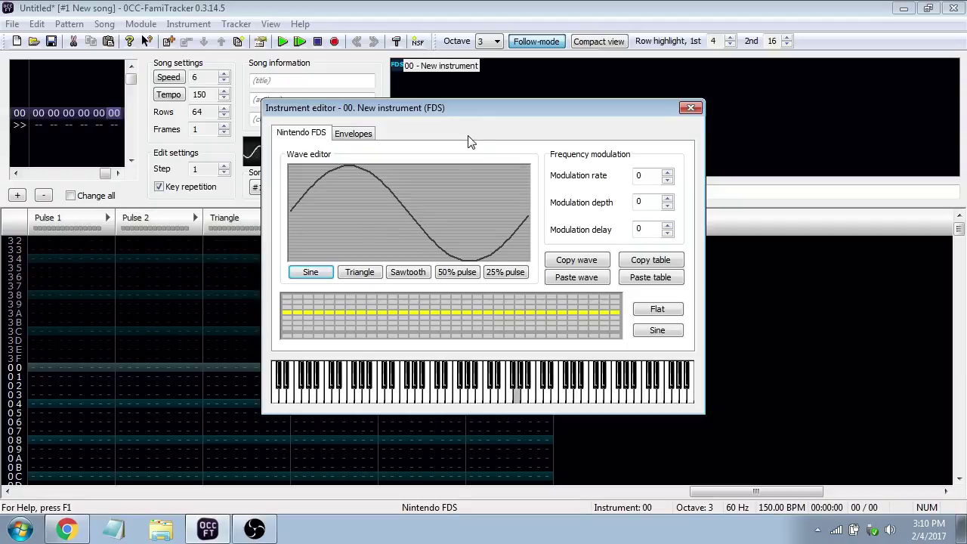
pyautogui.press('r')
pyautogui.press('y')
pyautogui.press('t')
pyautogui.press('u')
pyautogui.press('y')
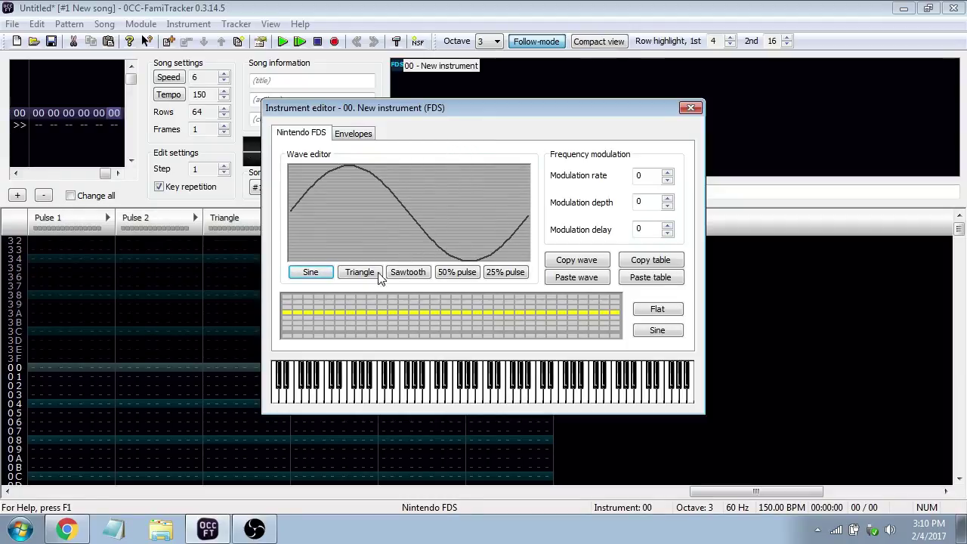
# Set the FDS instrument's waveform to the Triangle preset and audition it with a run of notes
pyautogui.click(368, 277)
pyautogui.press('r')
pyautogui.press('t')
pyautogui.press('y')
pyautogui.press('t')
pyautogui.press('r')
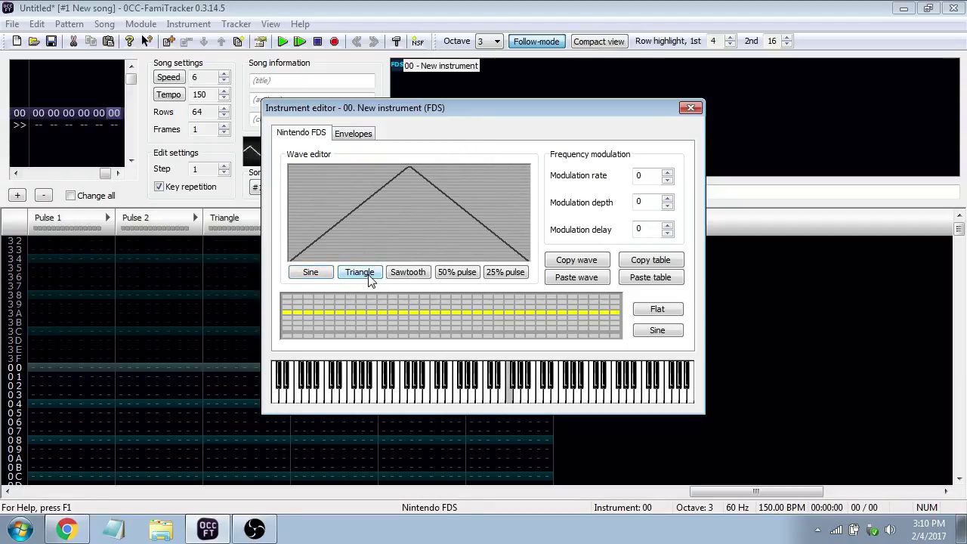
pyautogui.press('y')
pyautogui.press('t')
pyautogui.press('r')
# Set the FDS instrument's waveform to the Sawtooth preset and audition it with higher and lower notes
pyautogui.click(407, 277)
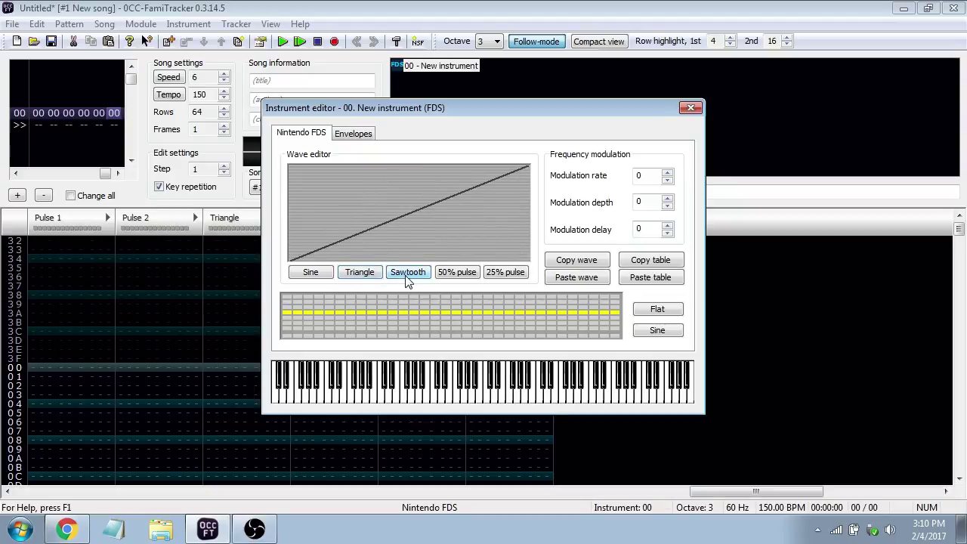
pyautogui.press('r')
pyautogui.press('t')
pyautogui.press('y')
pyautogui.press('t')
pyautogui.press('r')
pyautogui.press('t')
pyautogui.press('y')
pyautogui.press('z')
pyautogui.press('x')
pyautogui.press('c')
pyautogui.press('[')
pyautogui.press('z')
pyautogui.press('x')
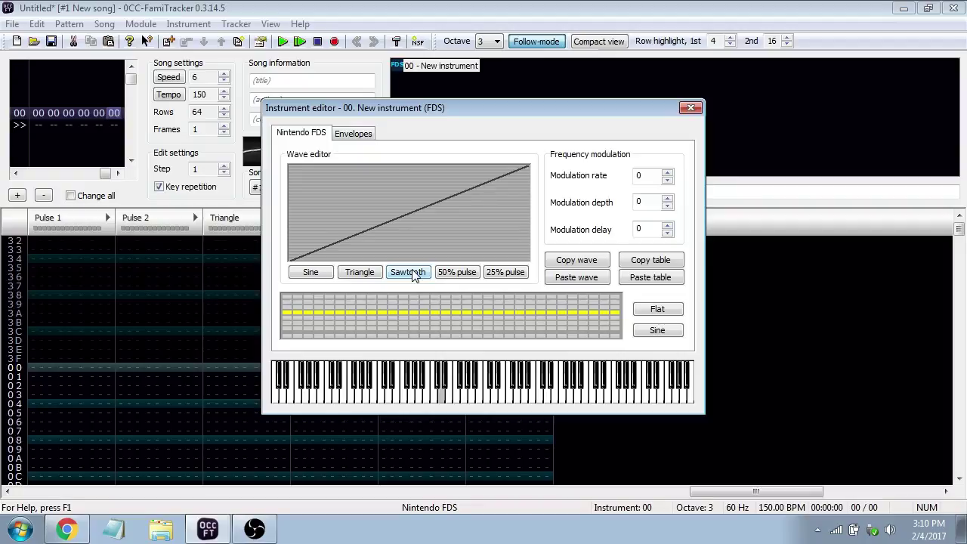
pyautogui.press('p')
# Apply the 50% pulse and 25% pulse waveform presets to the FDS instrument, auditioning each with a few notes
pyautogui.click(456, 271)
pyautogui.press('z')
pyautogui.press('x')
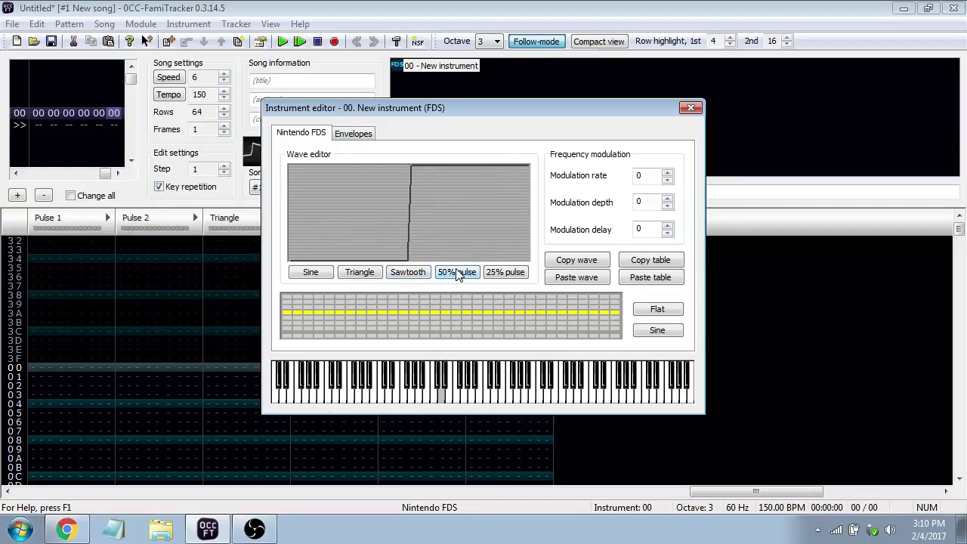
pyautogui.press('c')
pyautogui.click(502, 273)
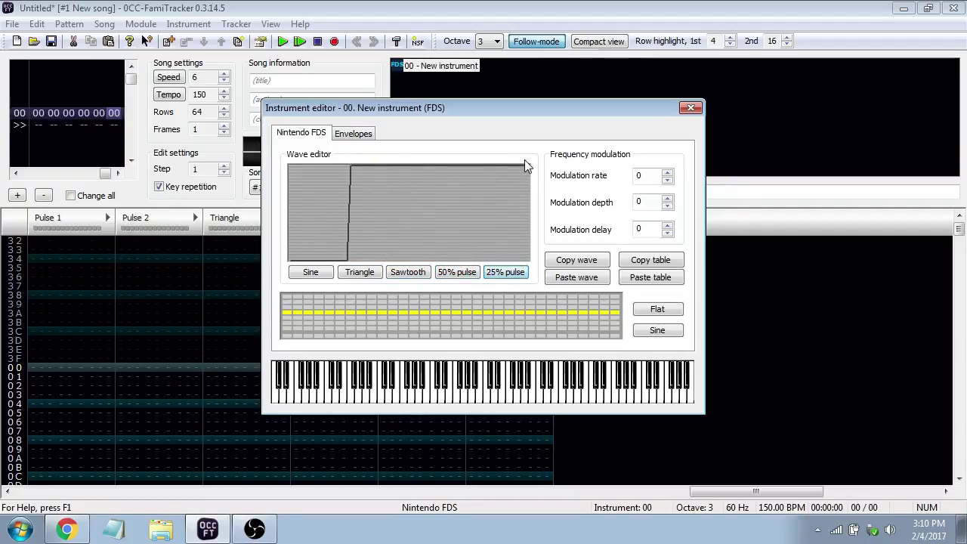
pyautogui.press('z')
pyautogui.press('x')
pyautogui.press('c')
pyautogui.click(372, 134)
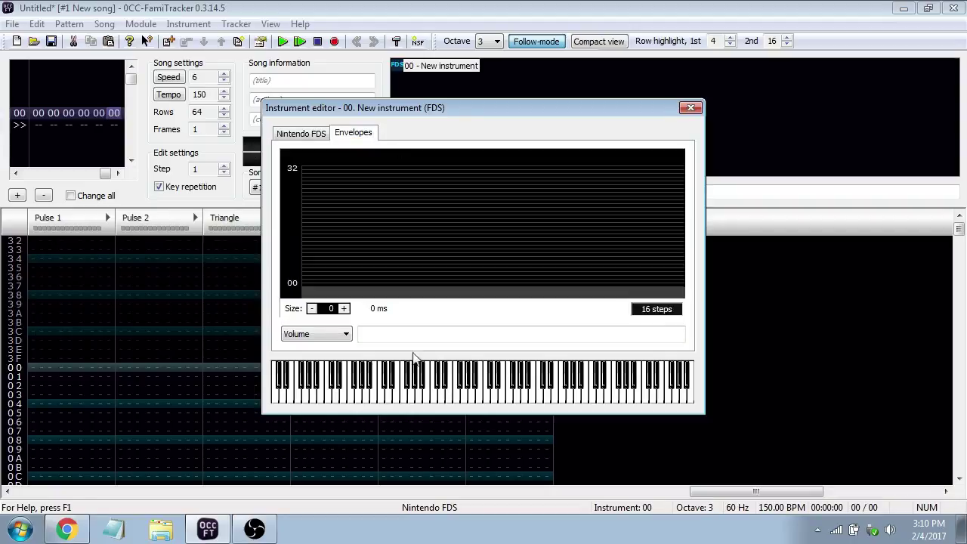
pyautogui.moveTo(344, 308)
pyautogui.mouseDown()
pyautogui.moveTo(458, 177)
pyautogui.moveTo(531, 250)
pyautogui.mouseUp()
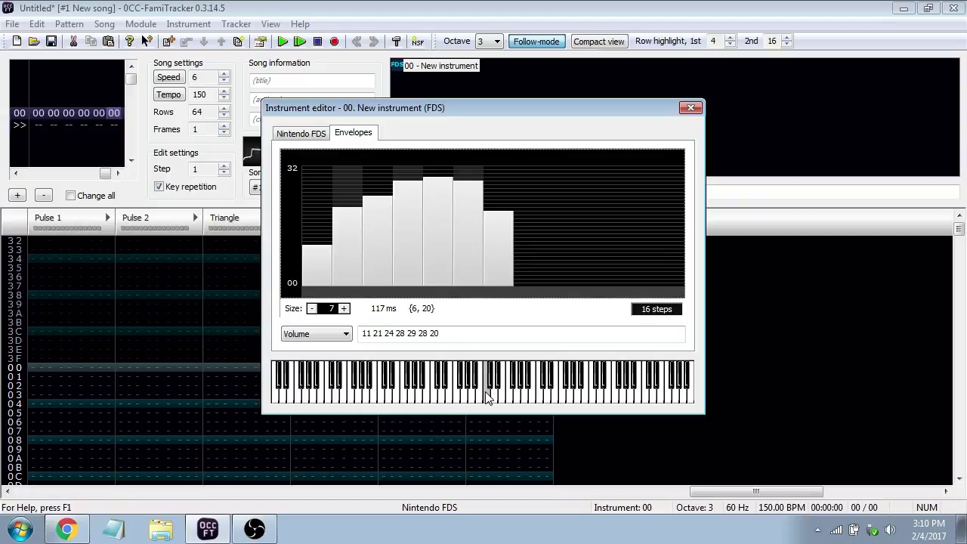
pyautogui.click(344, 308)
pyautogui.click(449, 389)
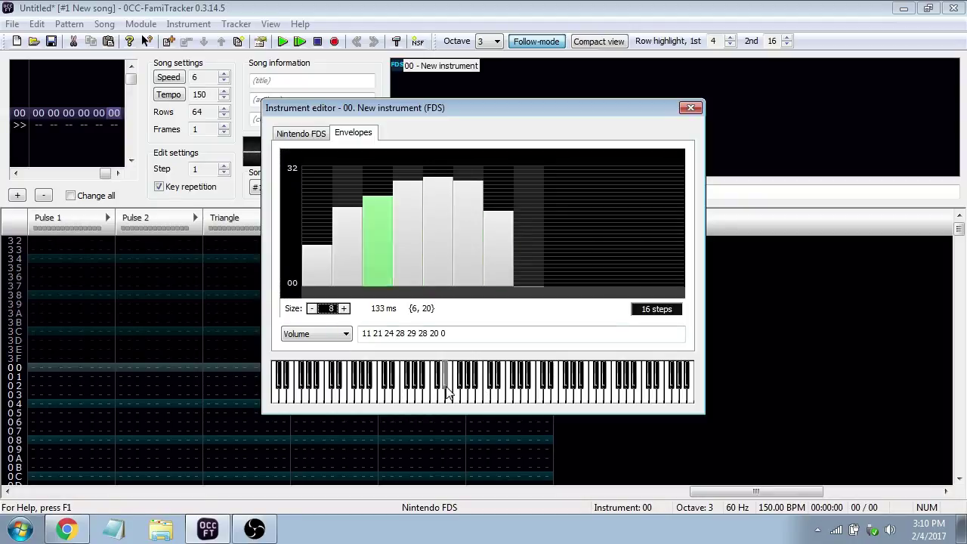
pyautogui.click(533, 391)
pyautogui.moveTo(450, 333); pyautogui.dragTo(360, 333)
pyautogui.click(690, 107)
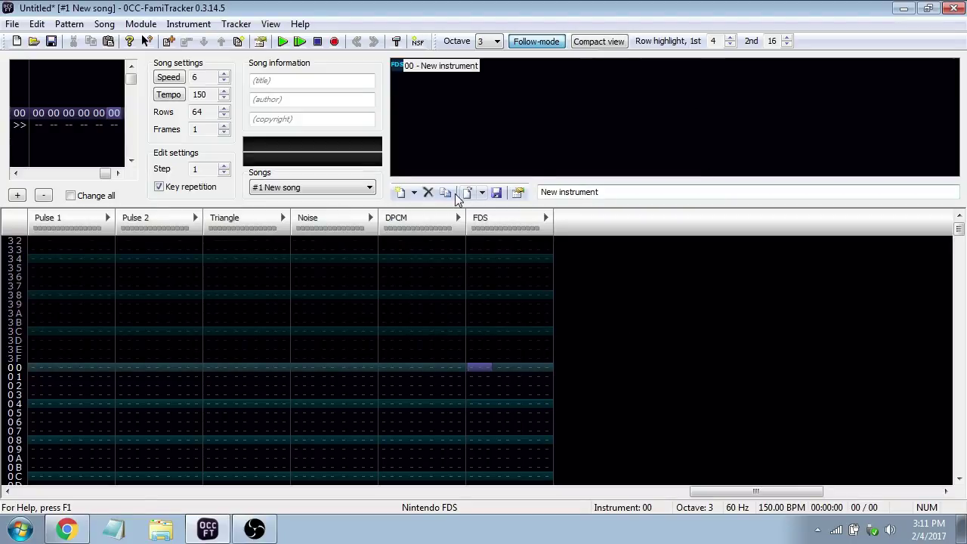
# Open the module make eggs throw eggs from the famitracker covers folder in place of the untitled module
pyautogui.click(12, 23)
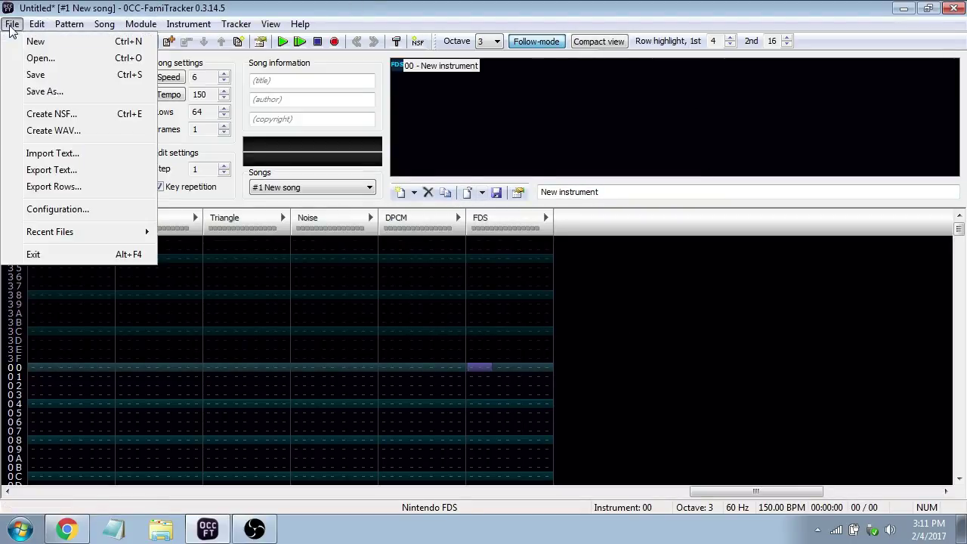
pyautogui.click(38, 58)
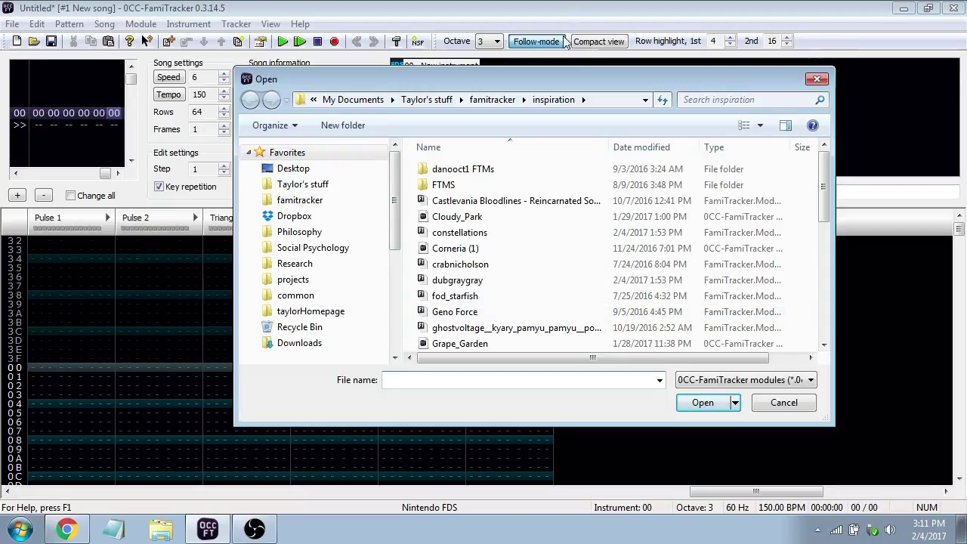
pyautogui.click(502, 101)
pyautogui.click(476, 312)
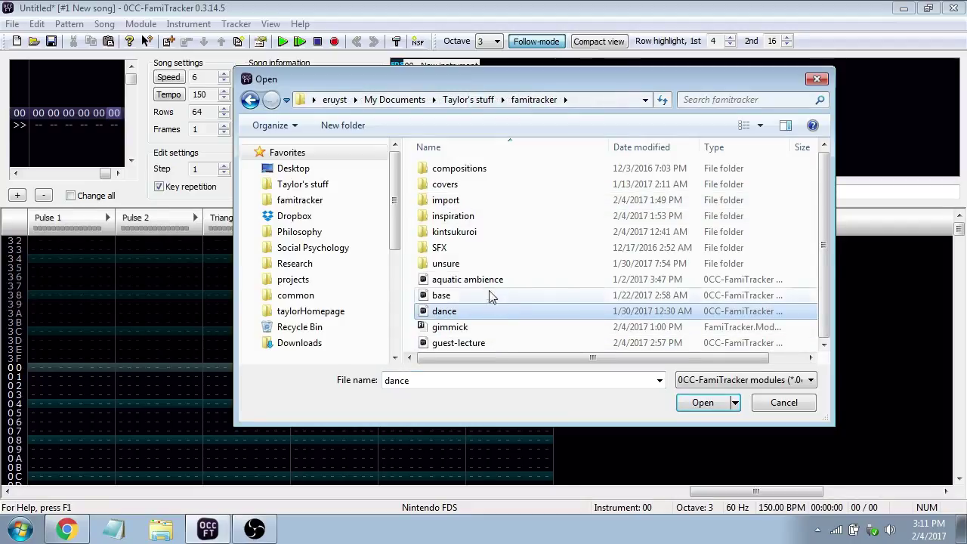
pyautogui.doubleClick(468, 184)
pyautogui.click(442, 219)
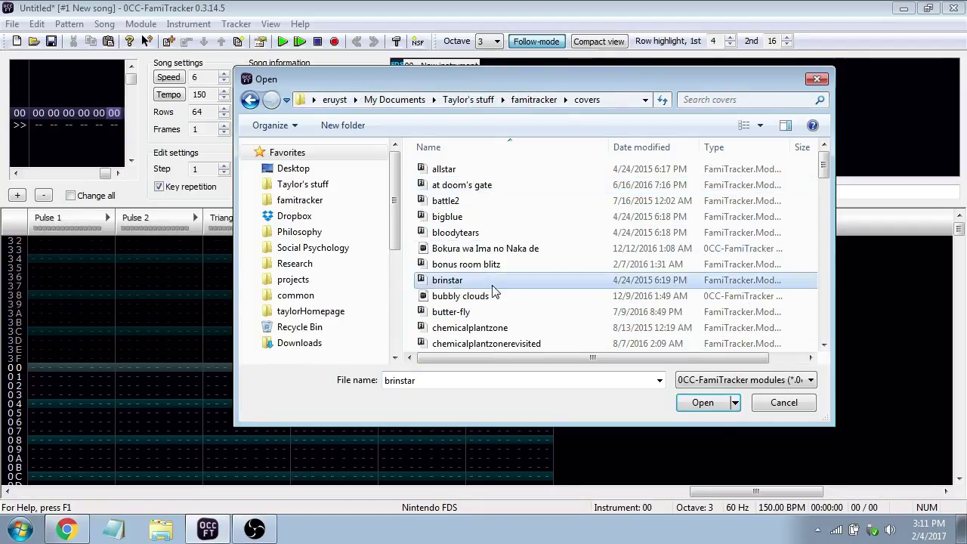
pyautogui.scroll(-10, 491, 287)
pyautogui.scroll(-4, 492, 289)
pyautogui.scroll(1, 453, 227)
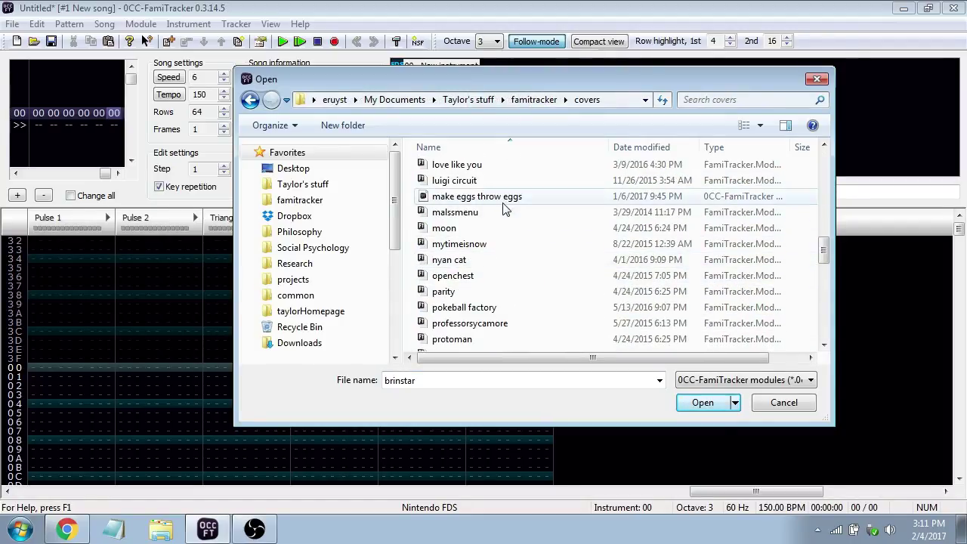
pyautogui.doubleClick(453, 189)
pyautogui.click(523, 298)
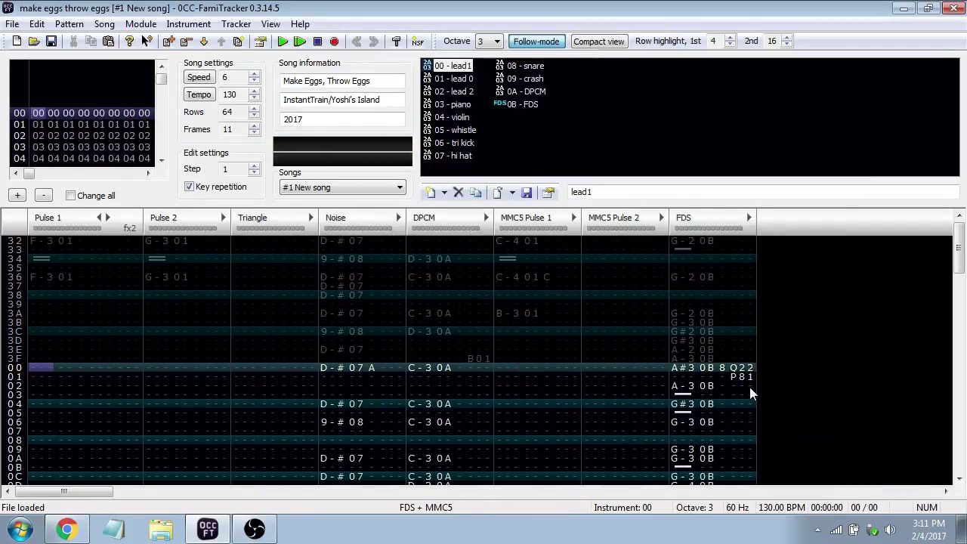
# Play the song with only the FDS channel audible and open instrument 0B FDS in the instrument editor
pyautogui.press('Return')
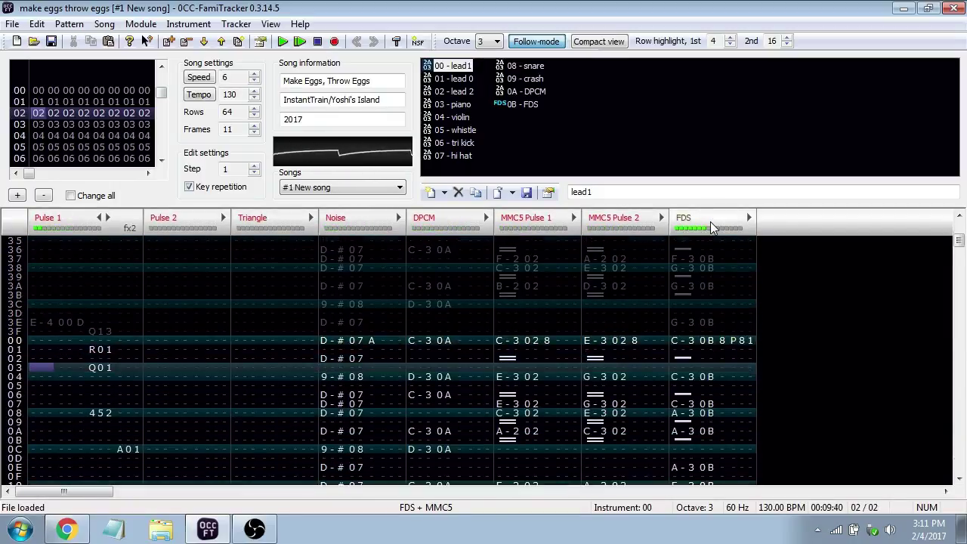
pyautogui.doubleClick(514, 106)
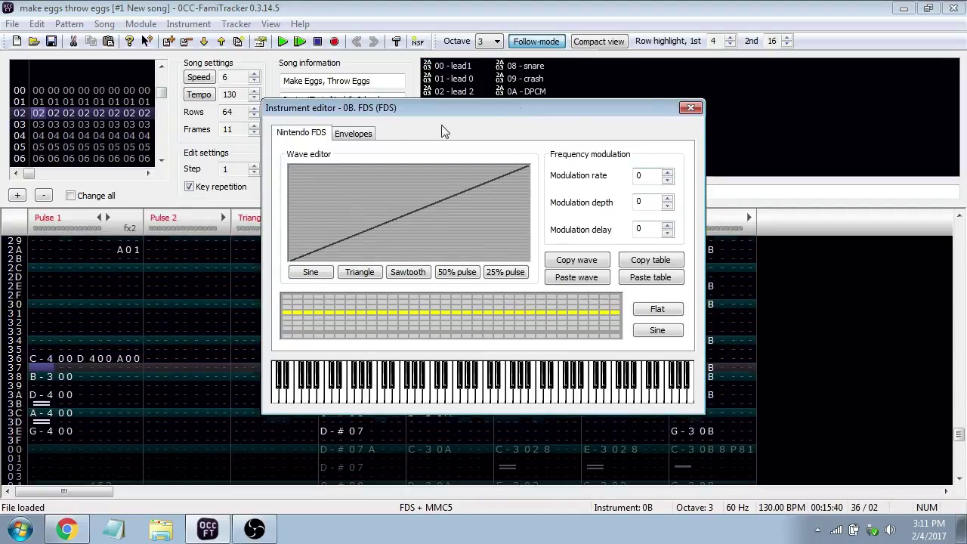
# Examine the volume envelope of the 0B FDS instrument and close the instrument editor
pyautogui.click(353, 133)
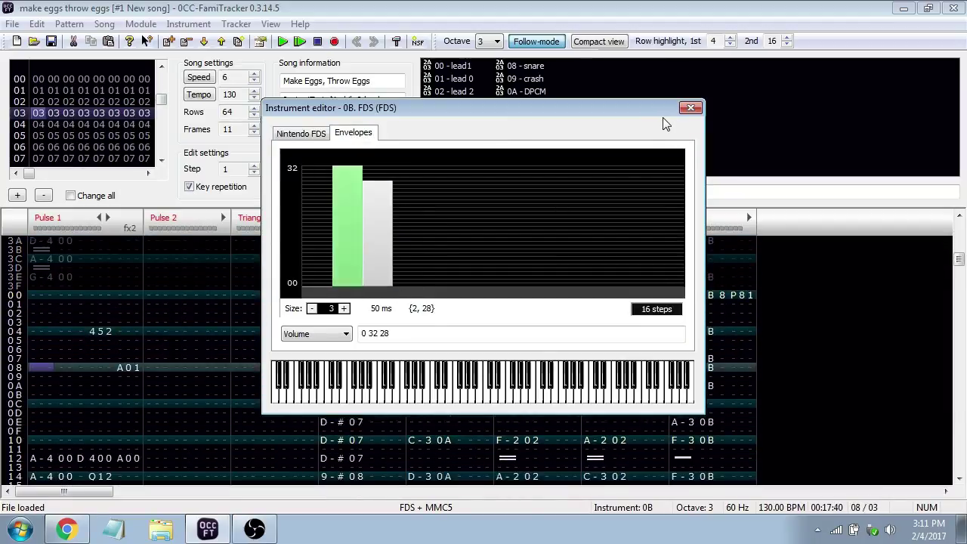
pyautogui.click(690, 108)
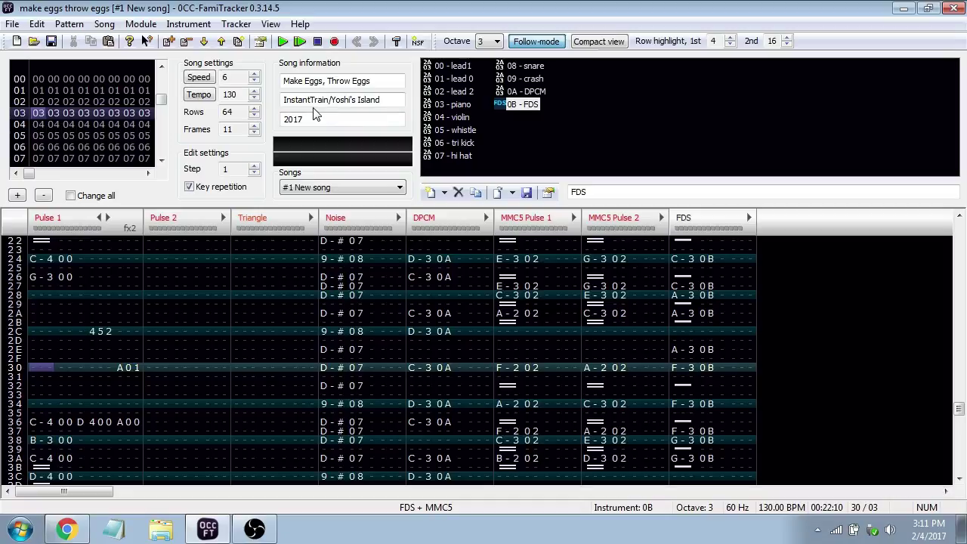
# Open the module Unexplored Horizons from the kintsukuroi folder inside the famitracker folder
pyautogui.click(13, 24)
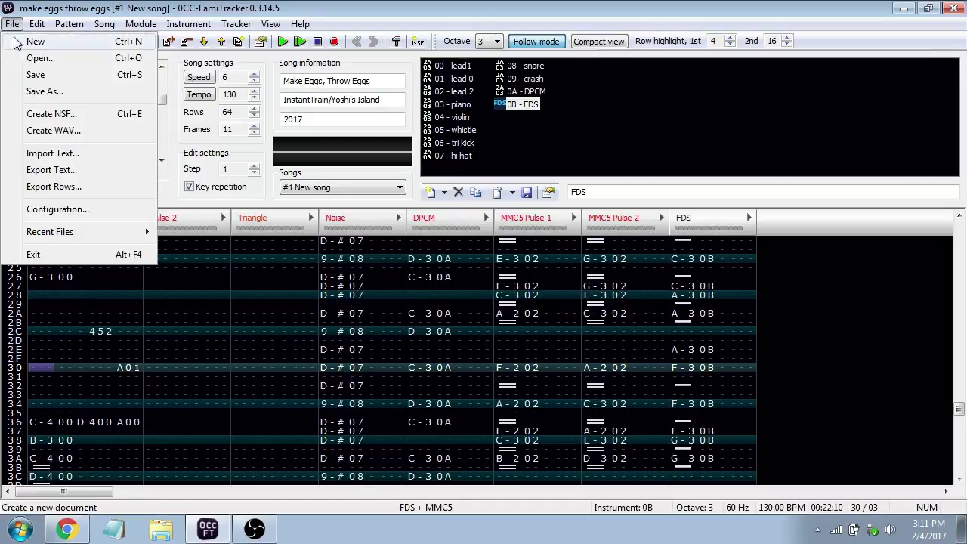
pyautogui.click(30, 65)
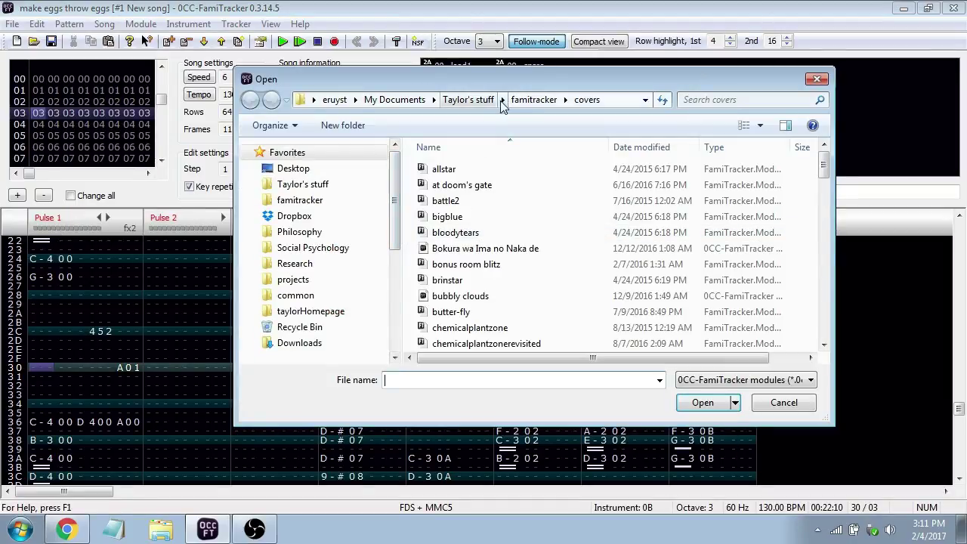
pyautogui.click(533, 100)
pyautogui.doubleClick(468, 233)
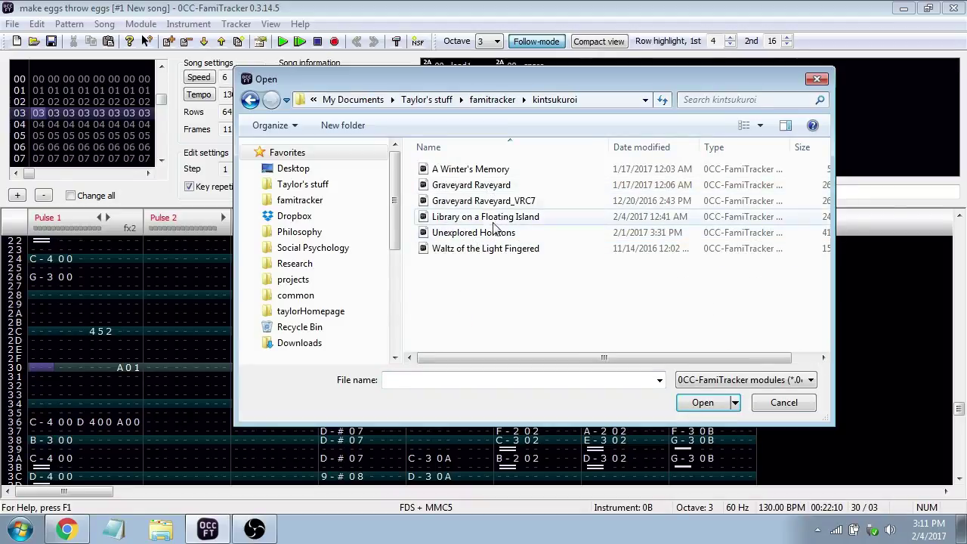
pyautogui.doubleClick(498, 240)
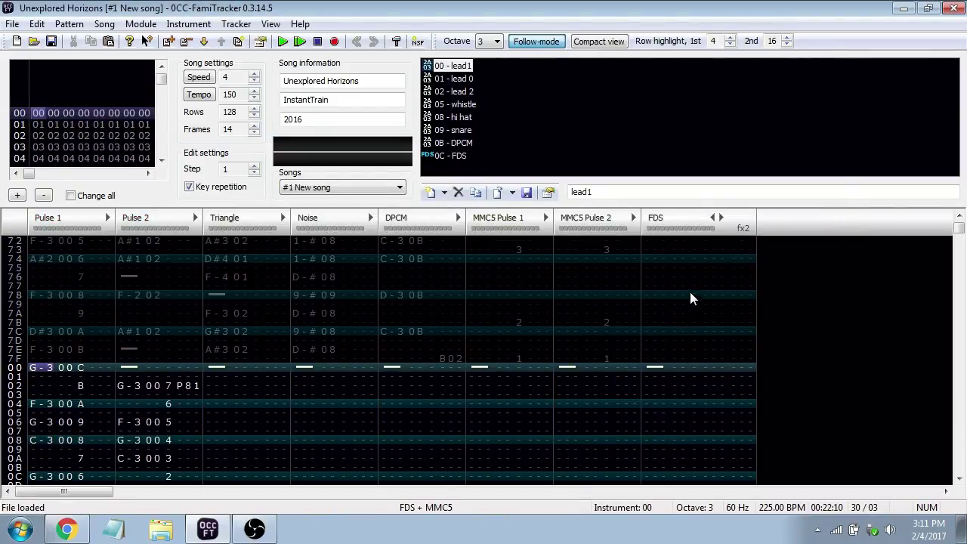
# Play Unexplored Horizons from the section where the FDS channel enters, frame 06, and stop playback in frame 07
pyautogui.scroll(2, 646, 310)
pyautogui.scroll(-10, 651, 304)
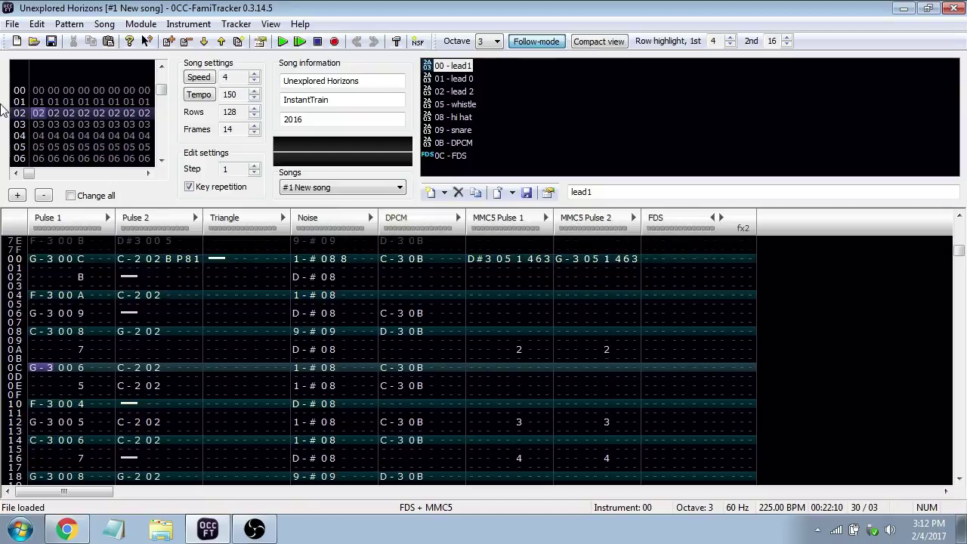
pyautogui.click(136, 148)
pyautogui.press('Return')
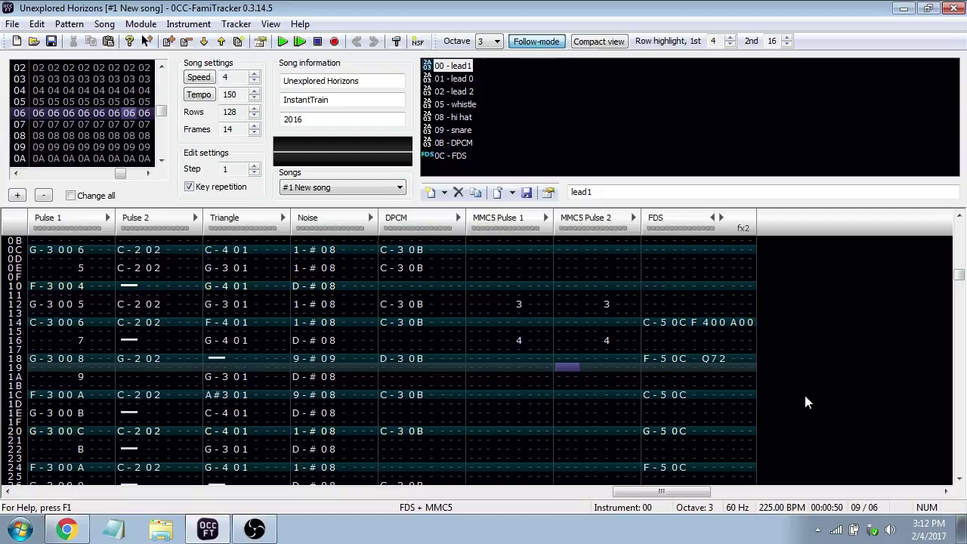
pyautogui.press('Return')
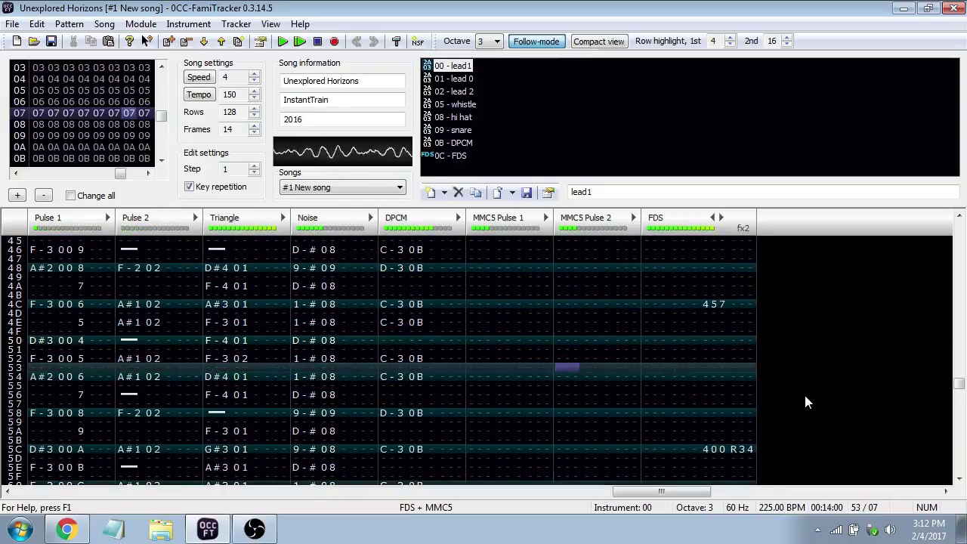
pyautogui.press('Return')
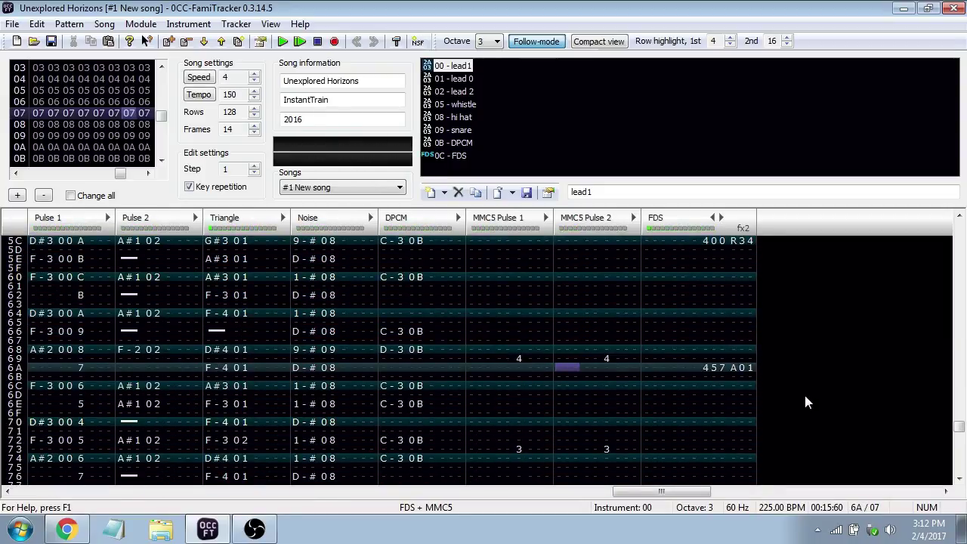
# Inspect the waveform and envelope of instrument 0C FDS, audition a note and close the instrument editor
pyautogui.scroll(20, 746, 344)
pyautogui.scroll(3, 715, 343)
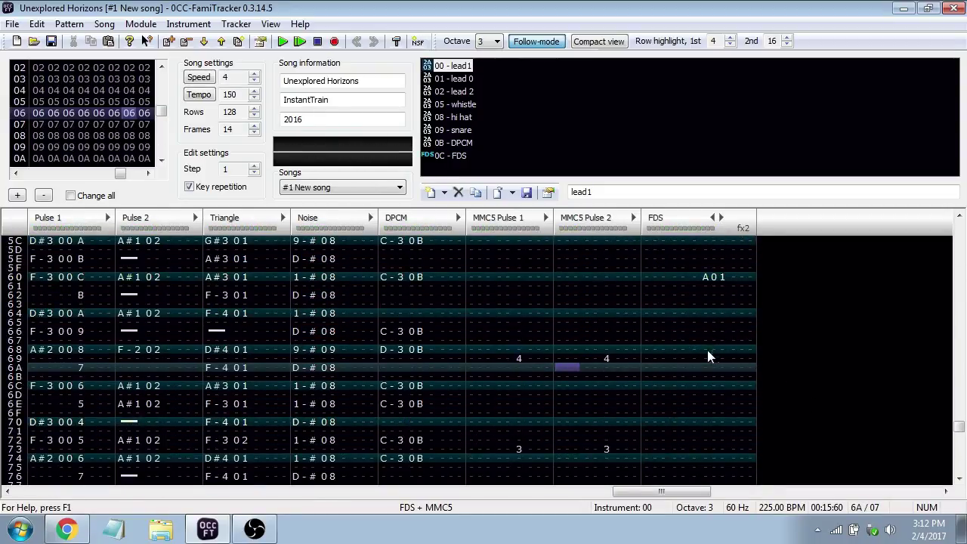
pyautogui.click(456, 155)
pyautogui.click(636, 329)
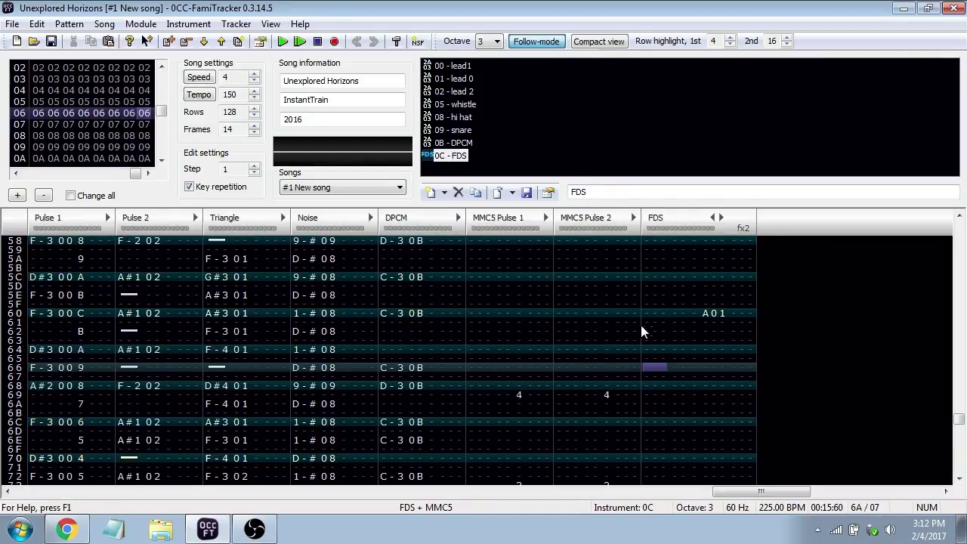
pyautogui.doubleClick(455, 155)
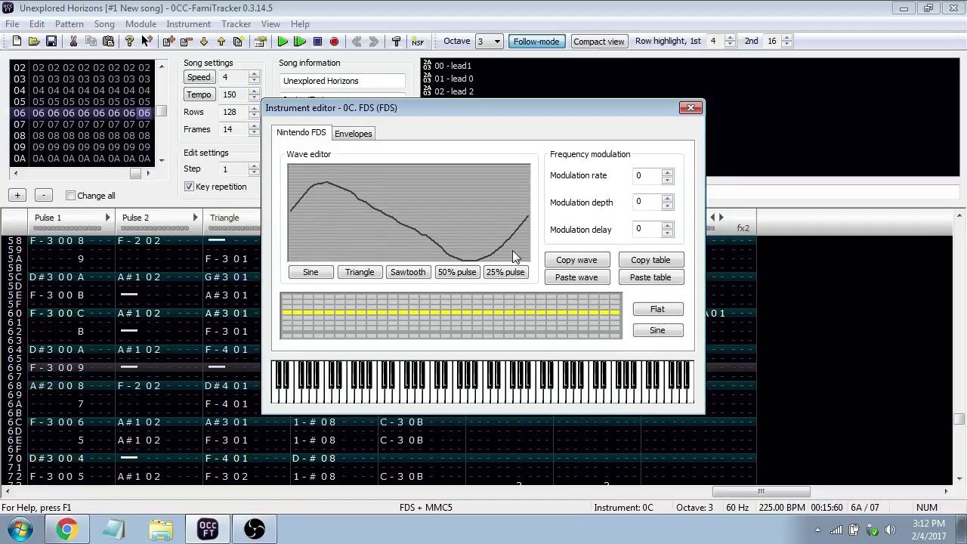
pyautogui.click(353, 133)
pyautogui.click(318, 133)
pyautogui.click(487, 397)
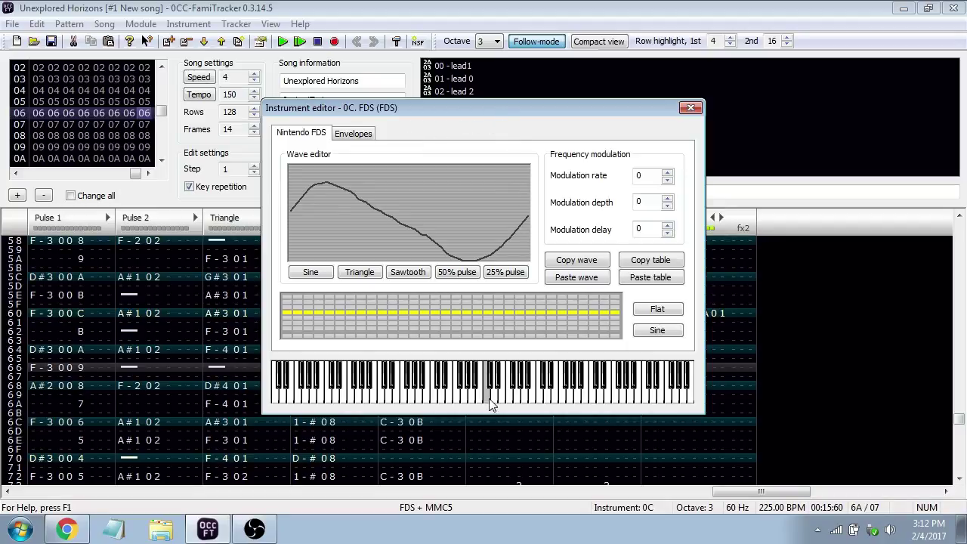
pyautogui.click(690, 108)
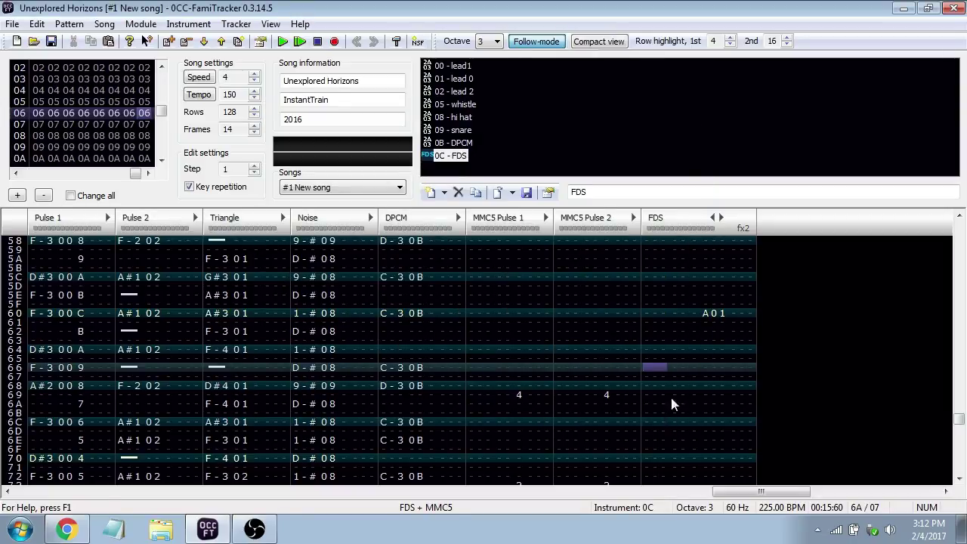
# Solo the FDS channel and play frame 06 to hear its part alone
pyautogui.click(723, 324)
pyautogui.scroll(3, 723, 324)
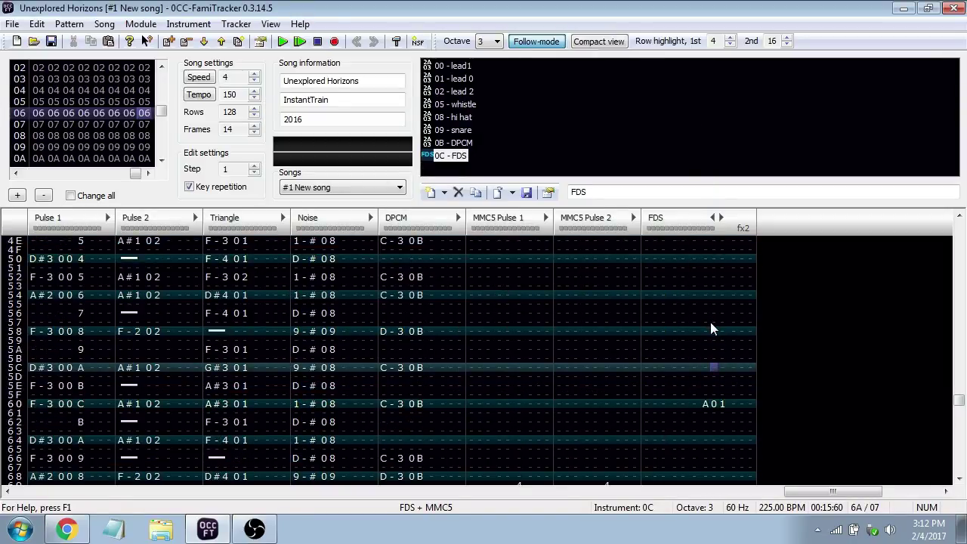
pyautogui.scroll(2, 723, 340)
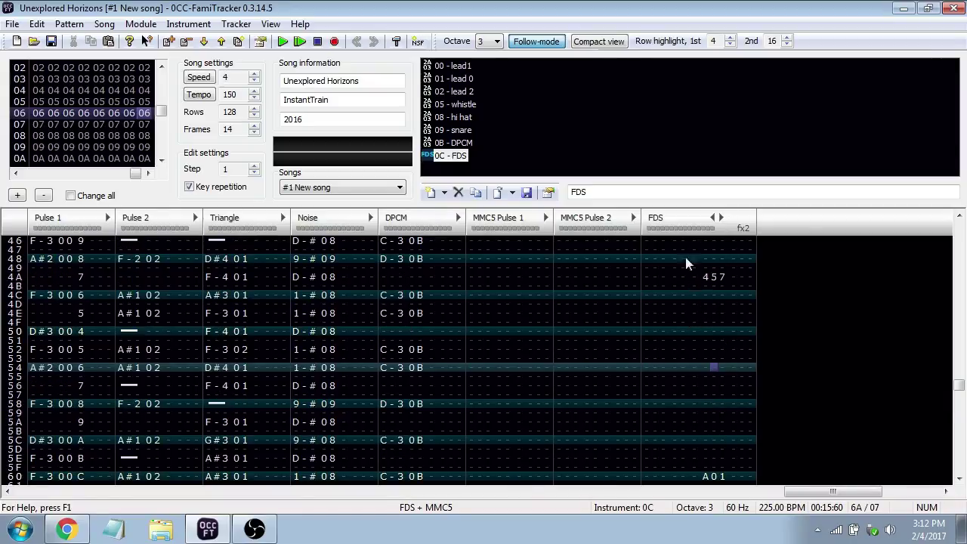
pyautogui.doubleClick(672, 221)
pyautogui.press('Left')
pyautogui.press('Left')
pyautogui.press('Left')
pyautogui.press('Left')
pyautogui.press('Left')
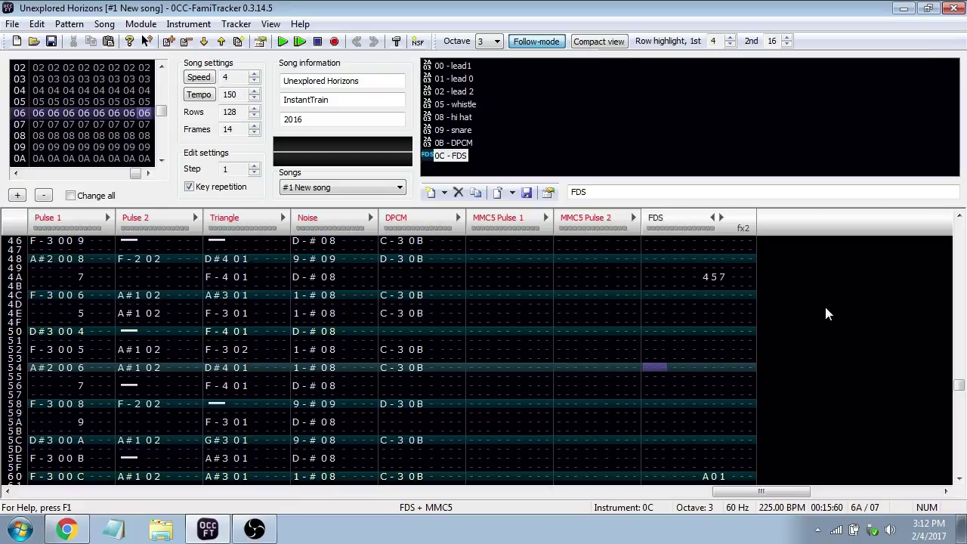
pyautogui.press('Return')
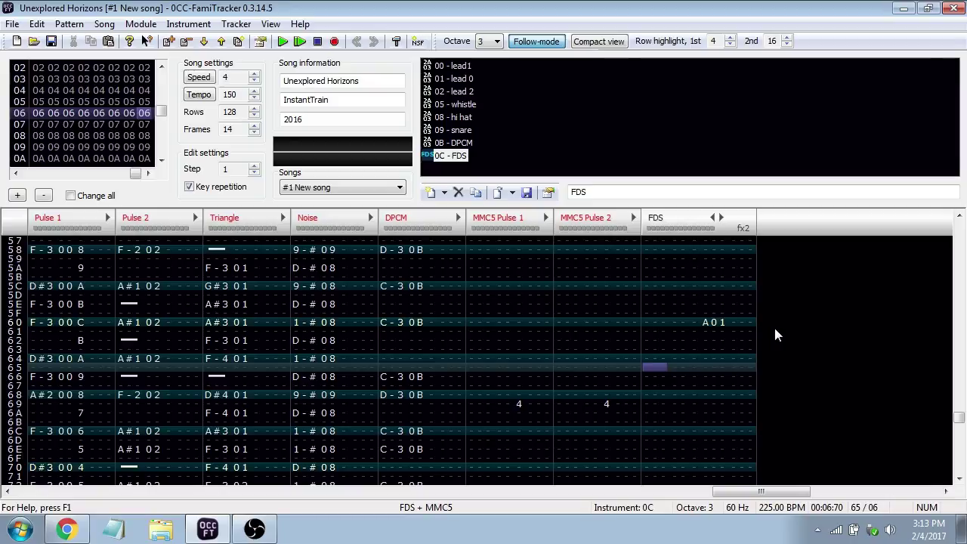
# Replace the waveform of instrument 0C FDS with an irregular hand-drawn shape and play frame 06 with it
pyautogui.doubleClick(460, 157)
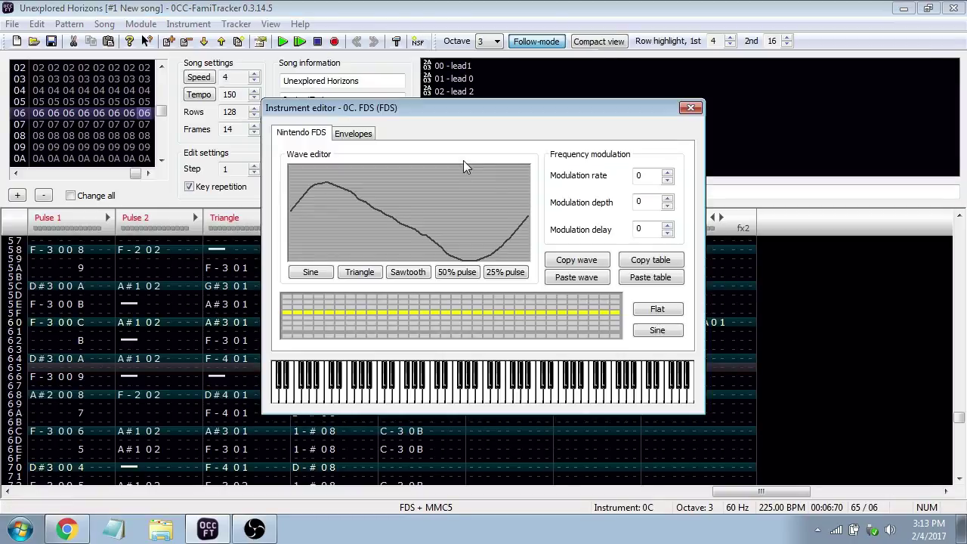
pyautogui.click(312, 273)
pyautogui.click(359, 272)
pyautogui.click(408, 277)
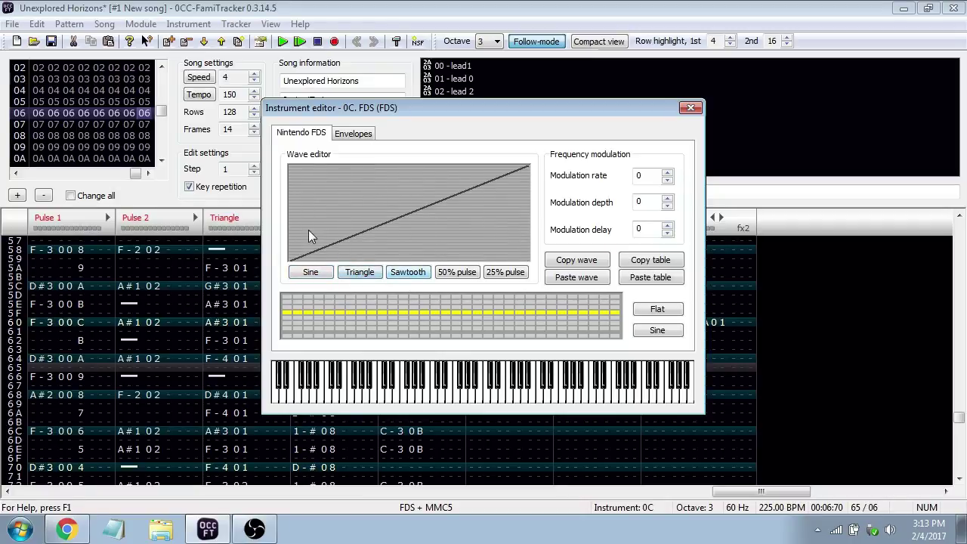
pyautogui.moveTo(308, 230)
pyautogui.mouseDown()
pyautogui.moveTo(389, 209)
pyautogui.moveTo(487, 224)
pyautogui.moveTo(494, 175)
pyautogui.moveTo(540, 167)
pyautogui.moveTo(477, 224)
pyautogui.mouseUp()
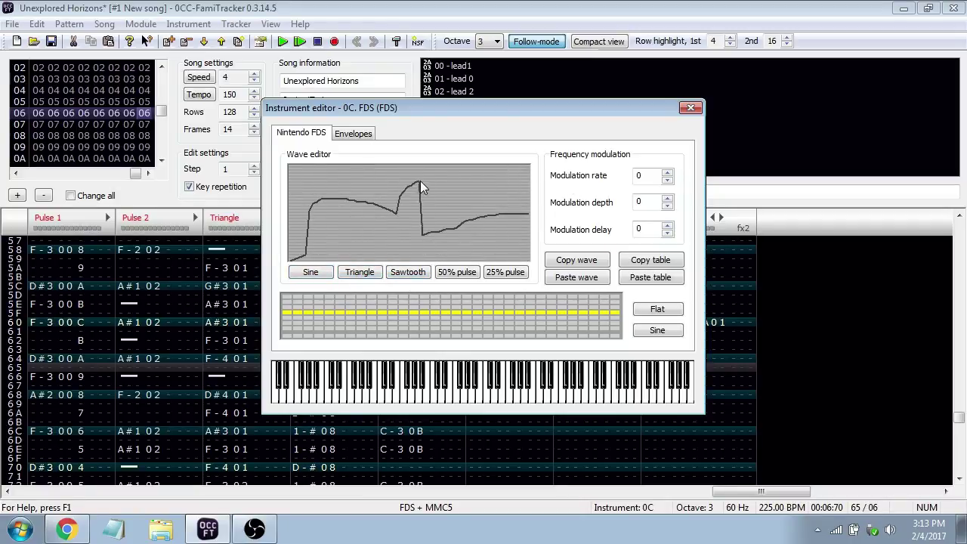
pyautogui.moveTo(420, 181); pyautogui.dragTo(428, 223)
pyautogui.click(690, 107)
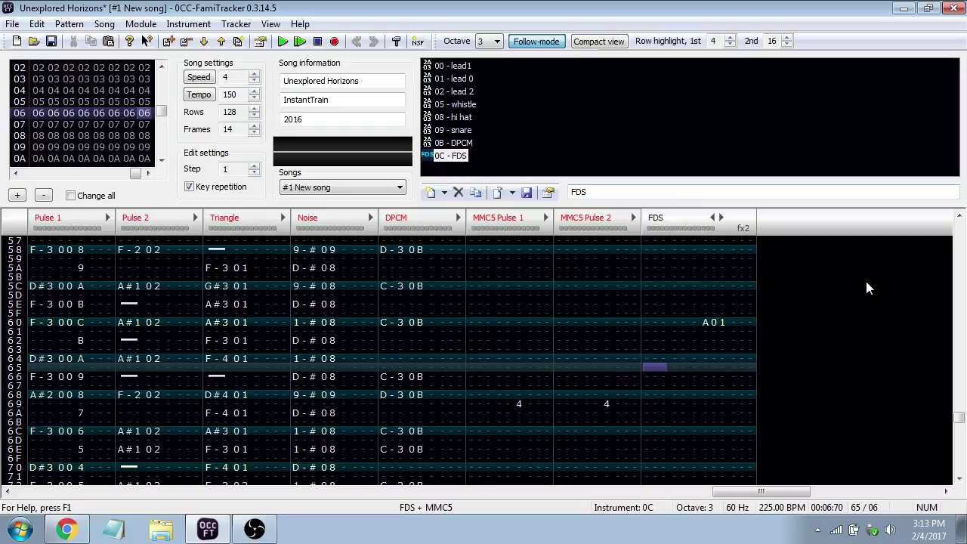
pyautogui.press('Return')
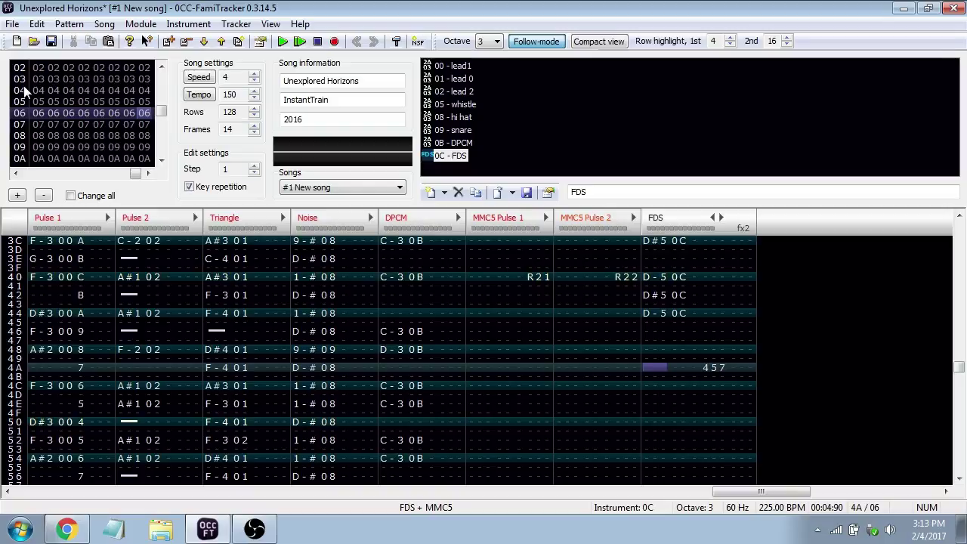
# Create a new module without saving the changes to Unexplored Horizons
pyautogui.click(12, 24)
pyautogui.click(30, 41)
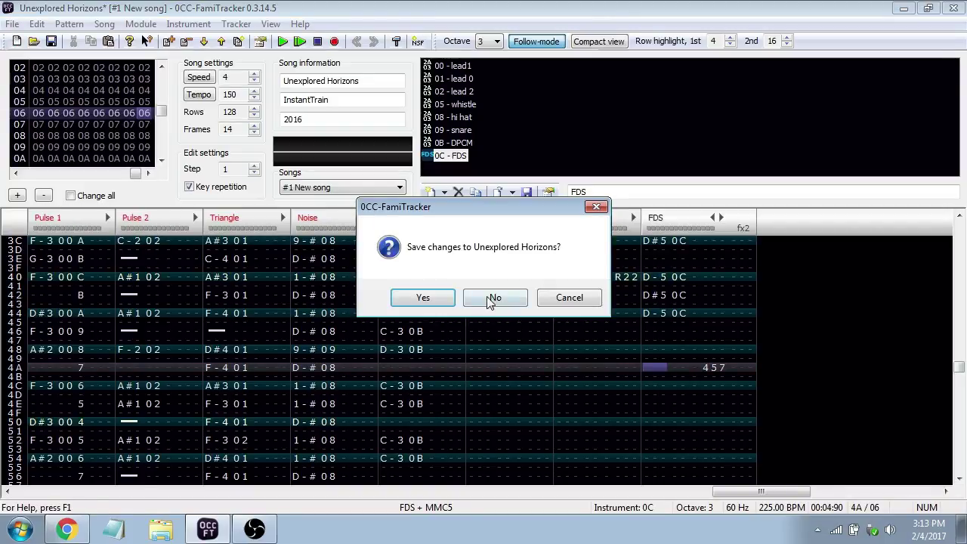
pyautogui.click(492, 298)
# Enable MMC5 expansion sound in the module properties and move the cursor through the two added MMC5 pulse channels
pyautogui.click(141, 25)
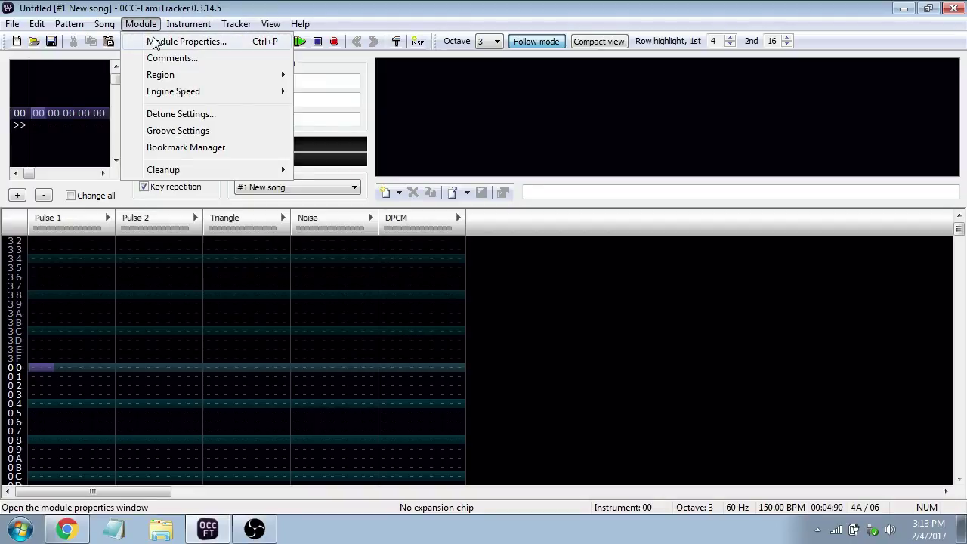
pyautogui.click(185, 42)
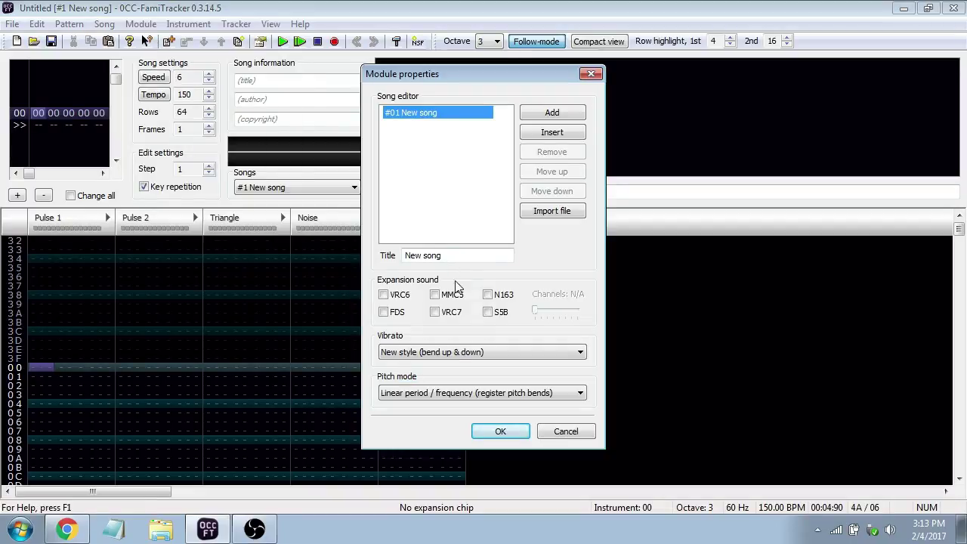
pyautogui.click(435, 294)
pyautogui.click(492, 430)
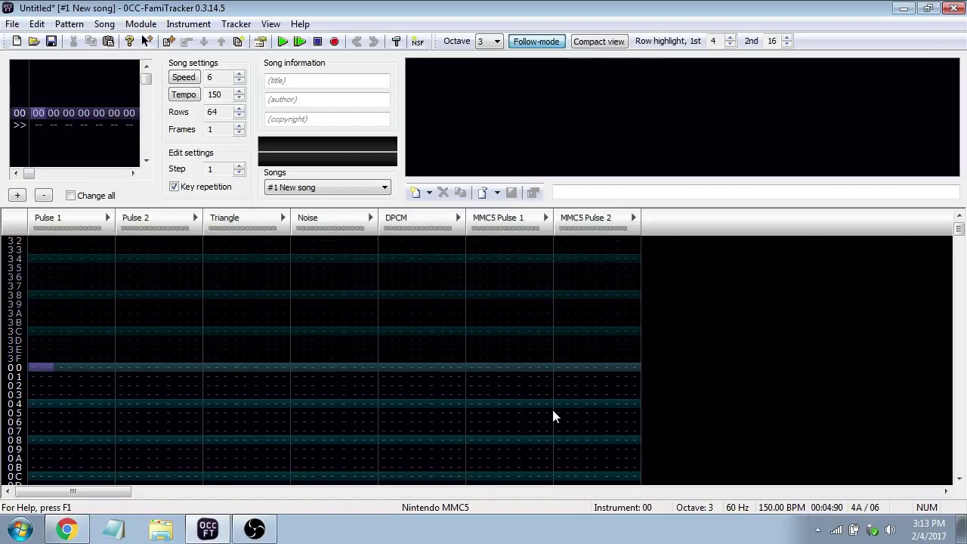
pyautogui.click(487, 377)
pyautogui.click(579, 367)
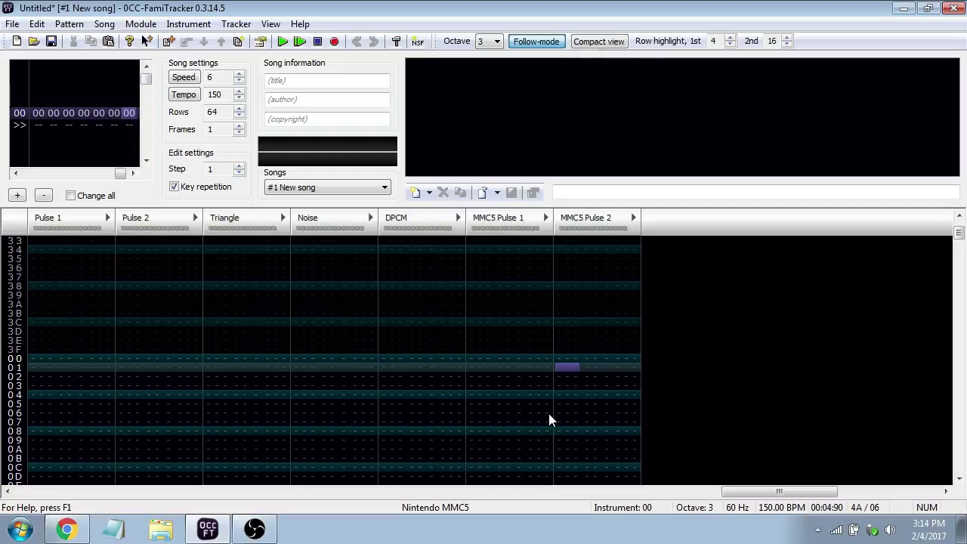
# Add a new instrument with the cursor in the MMC5 Pulse 1 channel, view its 2A03 settings and close the editor
pyautogui.click(13, 23)
pyautogui.click(484, 358)
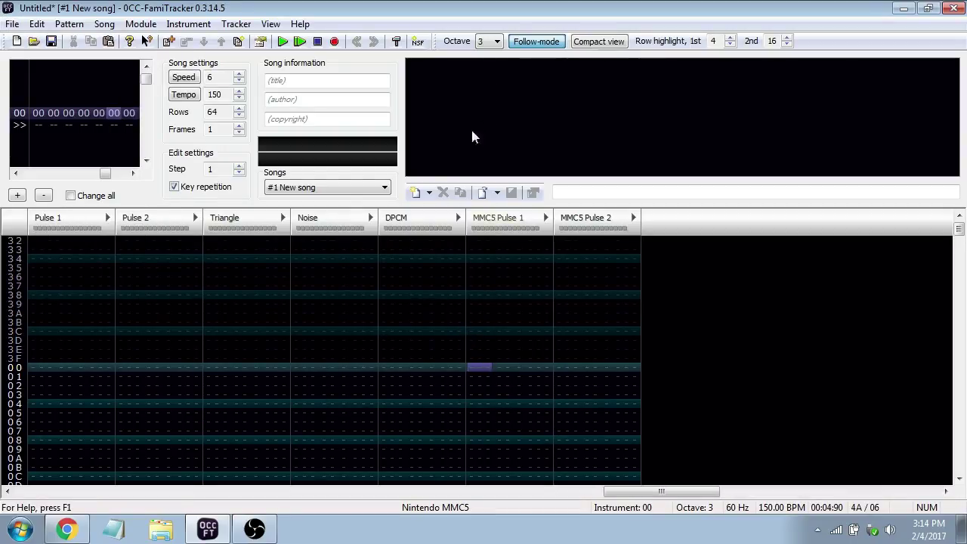
pyautogui.click(415, 191)
pyautogui.doubleClick(447, 70)
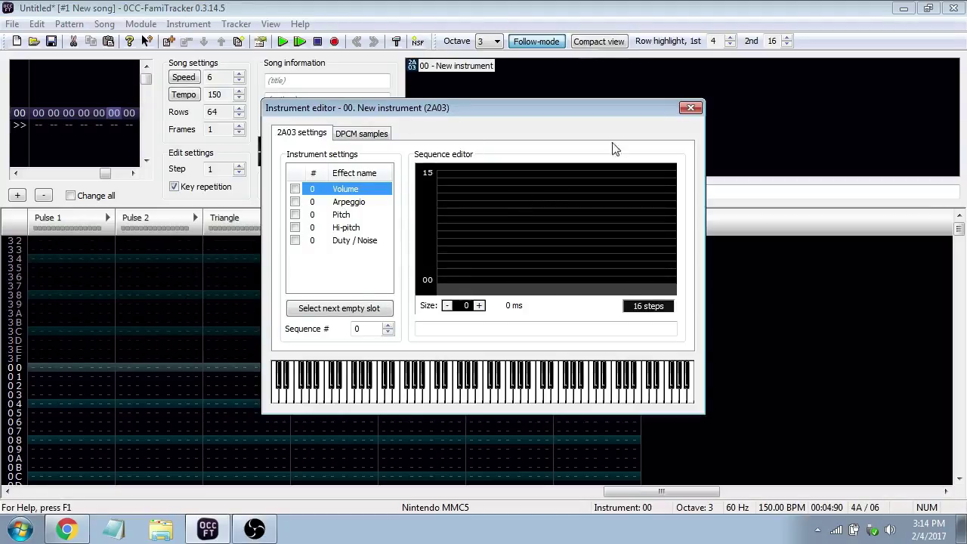
pyautogui.click(690, 108)
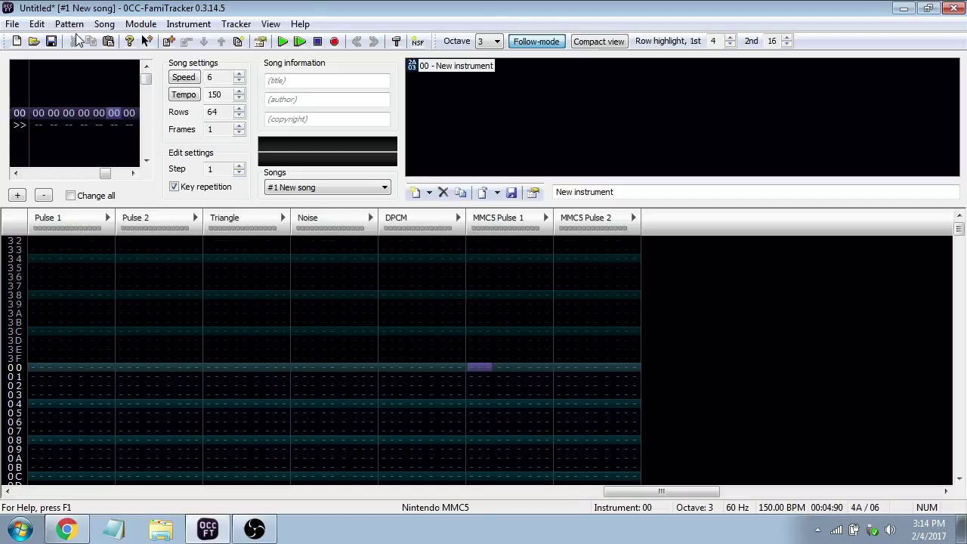
# Replace the MMC5 expansion sound with VRC6 in the module properties and accept the removal of the MMC5 channels
pyautogui.click(188, 24)
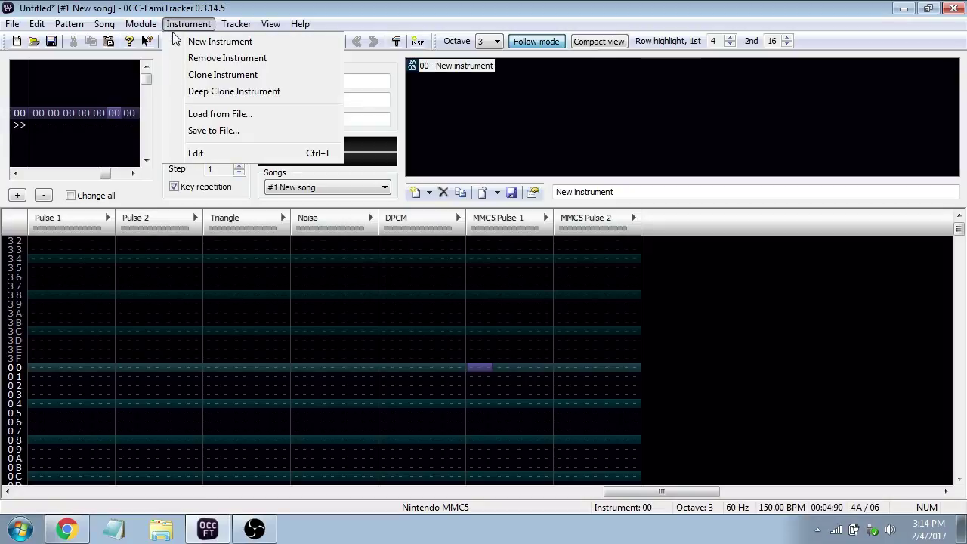
pyautogui.click(157, 41)
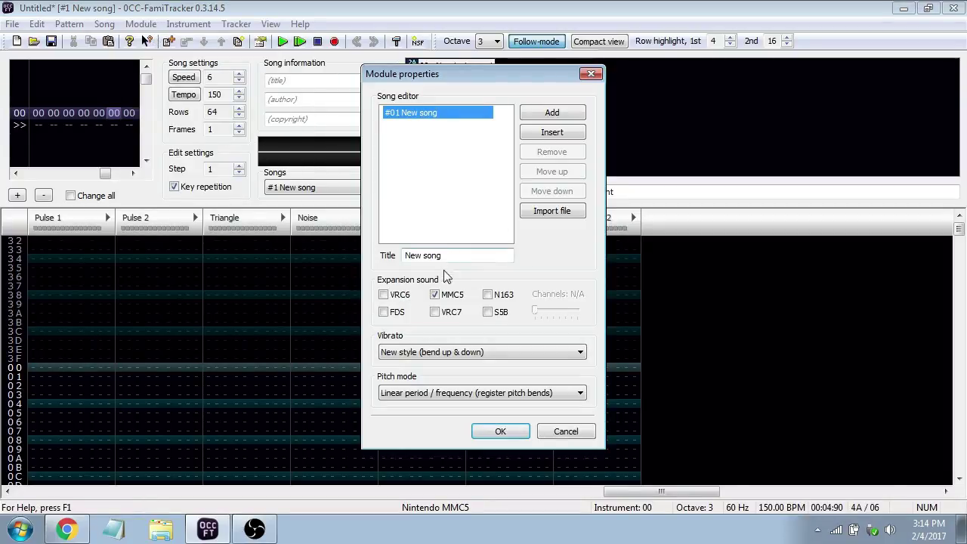
pyautogui.click(435, 295)
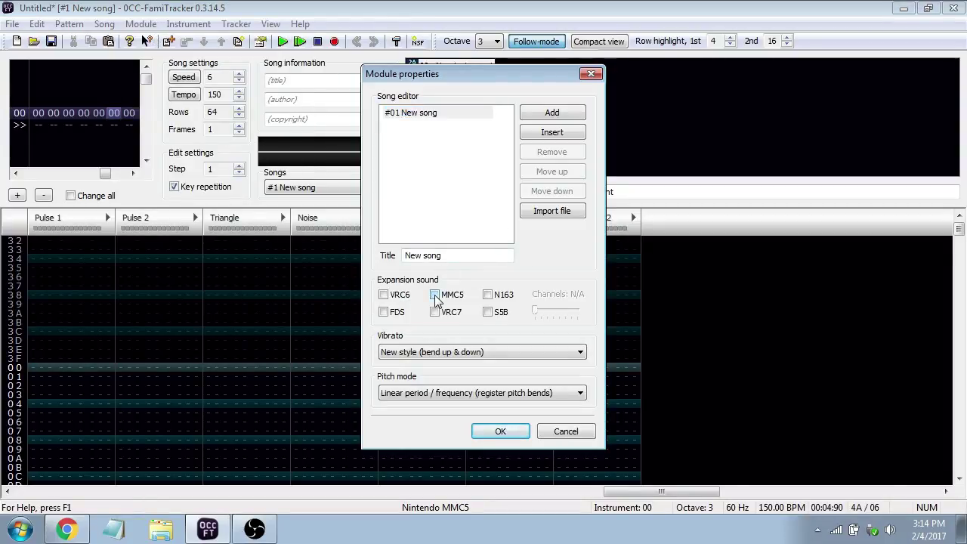
pyautogui.click(406, 296)
pyautogui.click(489, 430)
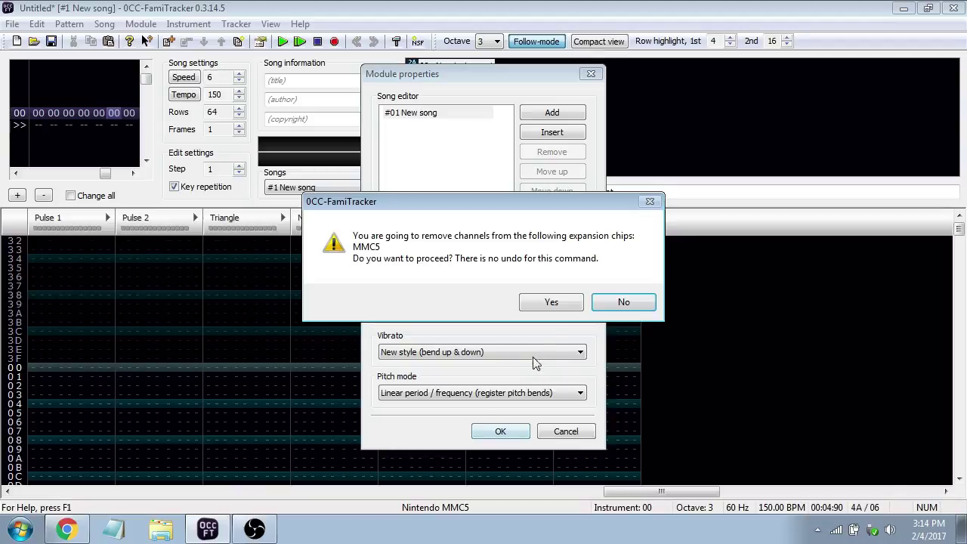
pyautogui.click(550, 302)
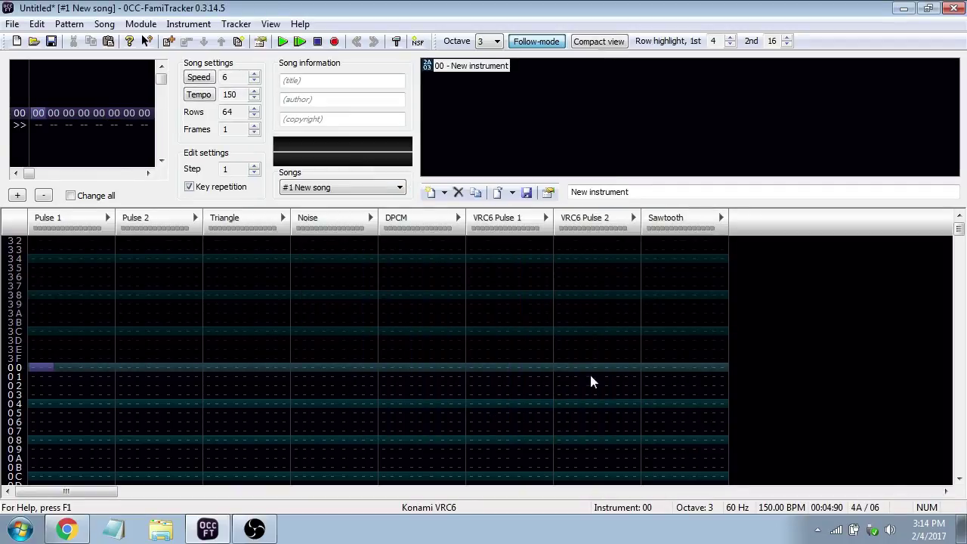
# Add a VRC6 instrument with the cursor in the VRC6 Pulse 1 channel and select it in the instrument list
pyautogui.click(485, 366)
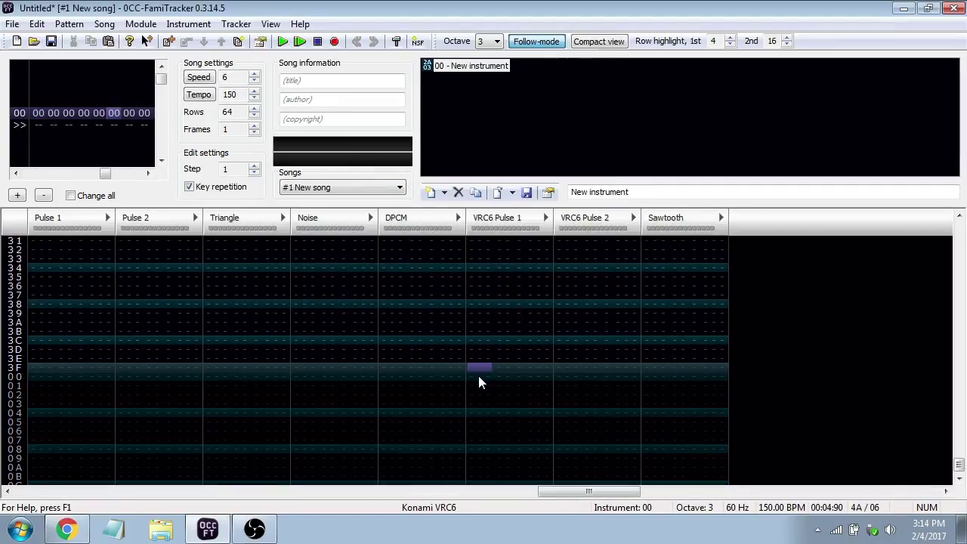
pyautogui.scroll(-1, 478, 375)
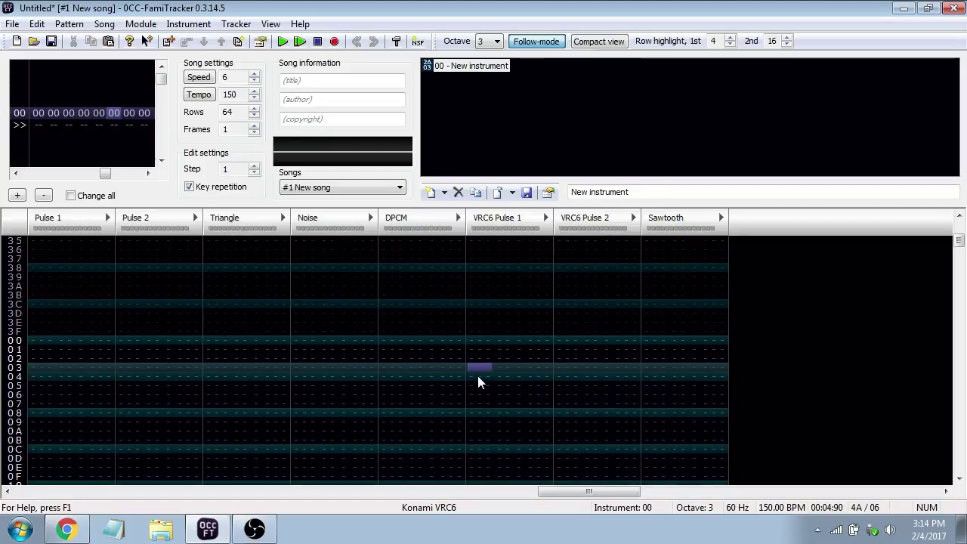
pyautogui.scroll(1, 473, 360)
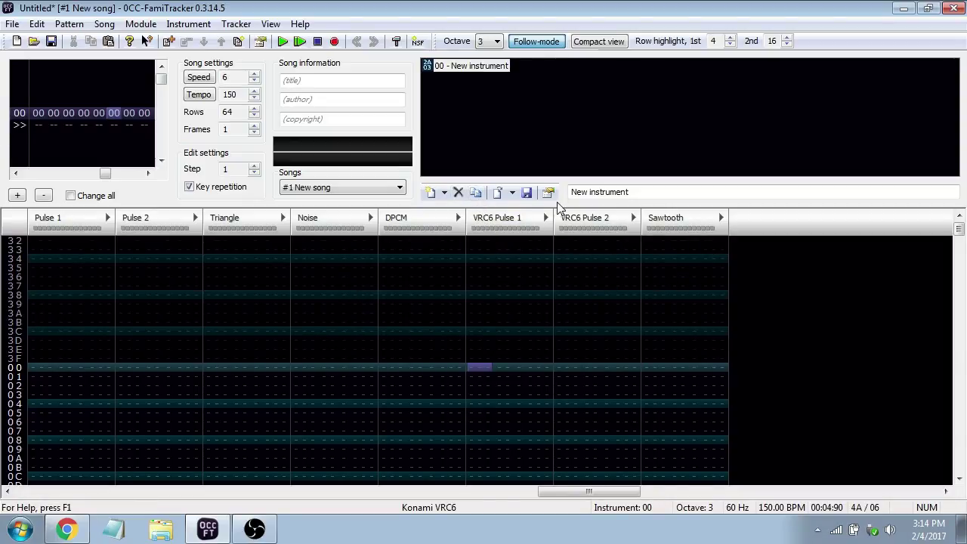
pyautogui.click(429, 192)
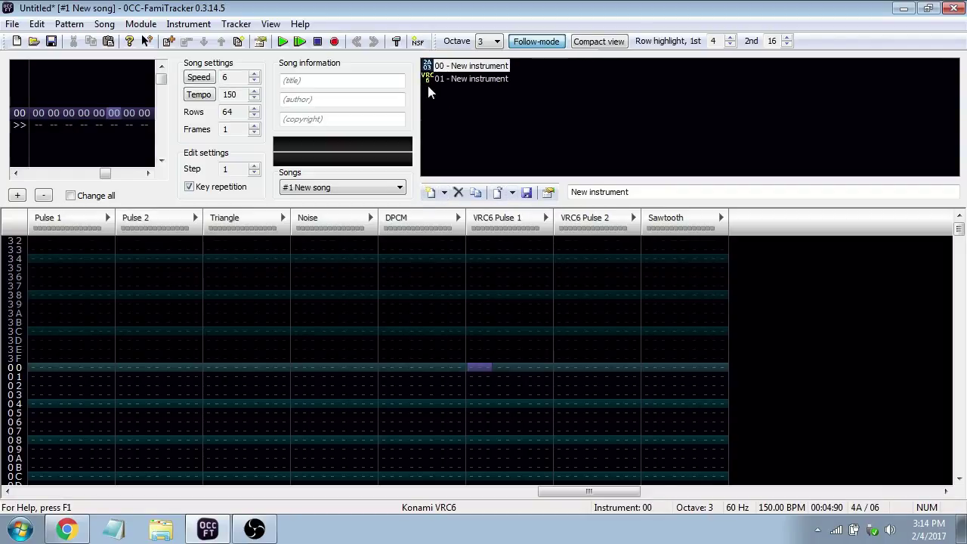
pyautogui.click(428, 66)
pyautogui.click(468, 78)
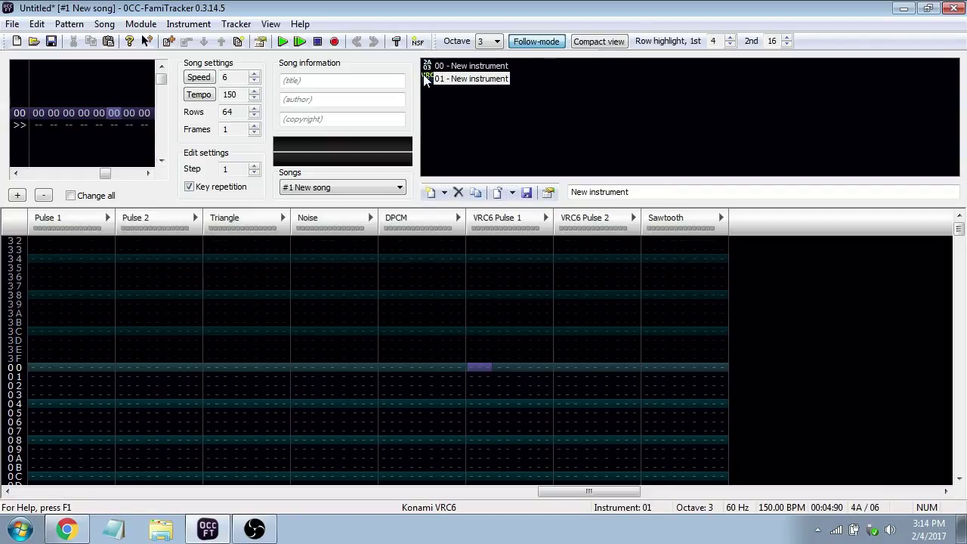
# Enable the Volume sequence of instrument 01 with a size of 3 steps and close the instrument editor
pyautogui.doubleClick(483, 78)
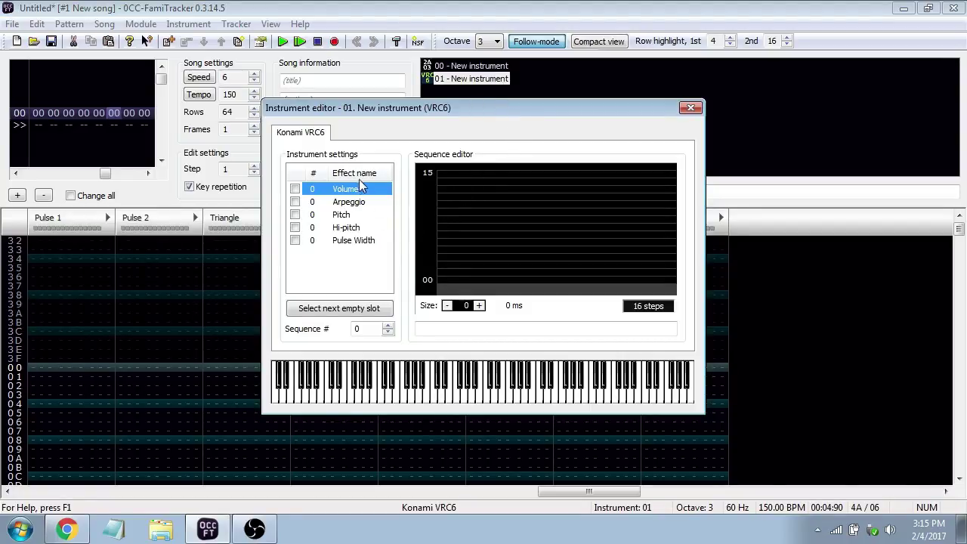
pyautogui.click(295, 189)
pyautogui.click(481, 305)
pyautogui.click(480, 305)
pyautogui.click(480, 305)
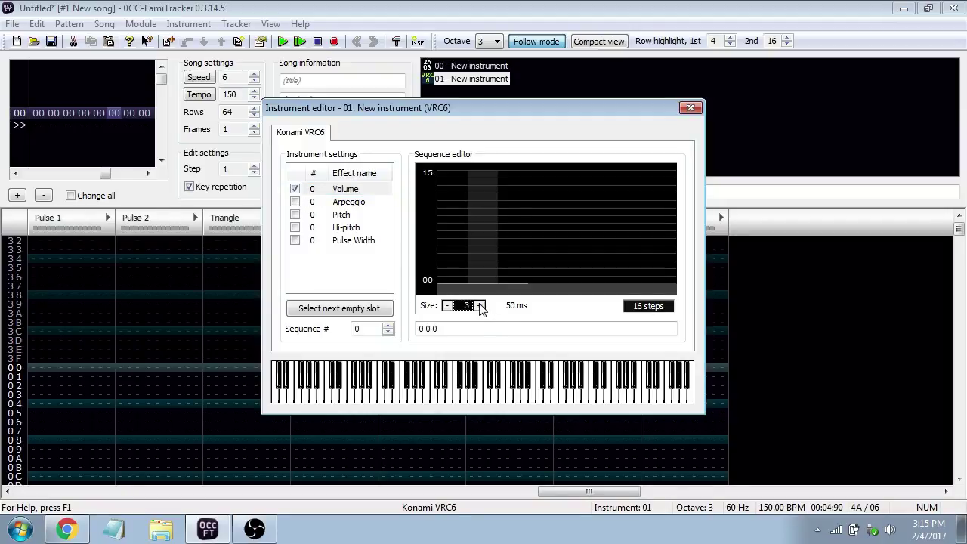
pyautogui.click(689, 110)
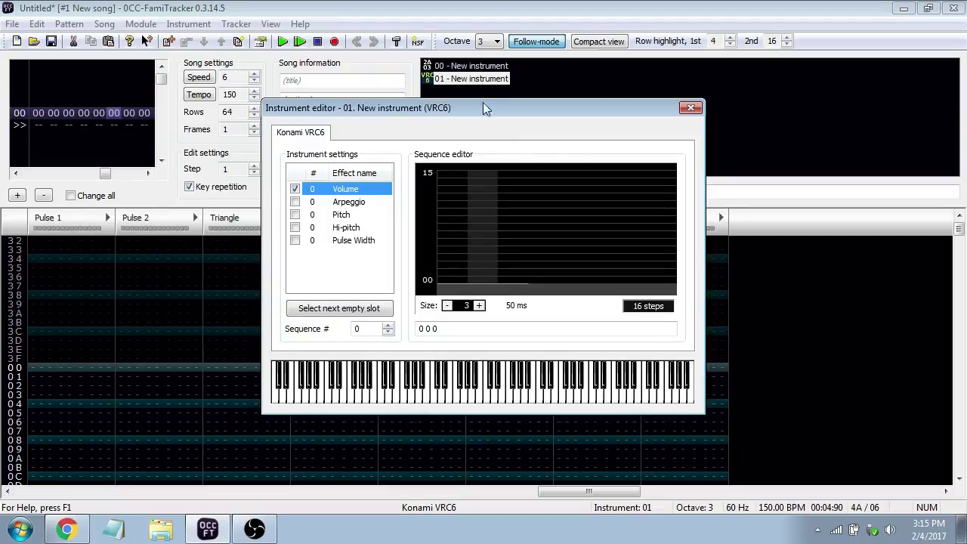
pyautogui.click(690, 107)
# Enter an E-3 note with instrument 01 on row 00 of the VRC6 Pulse 1 channel
pyautogui.press('space')
pyautogui.press('c')
pyautogui.press('Down')
pyautogui.press('Up')
pyautogui.press('Up')
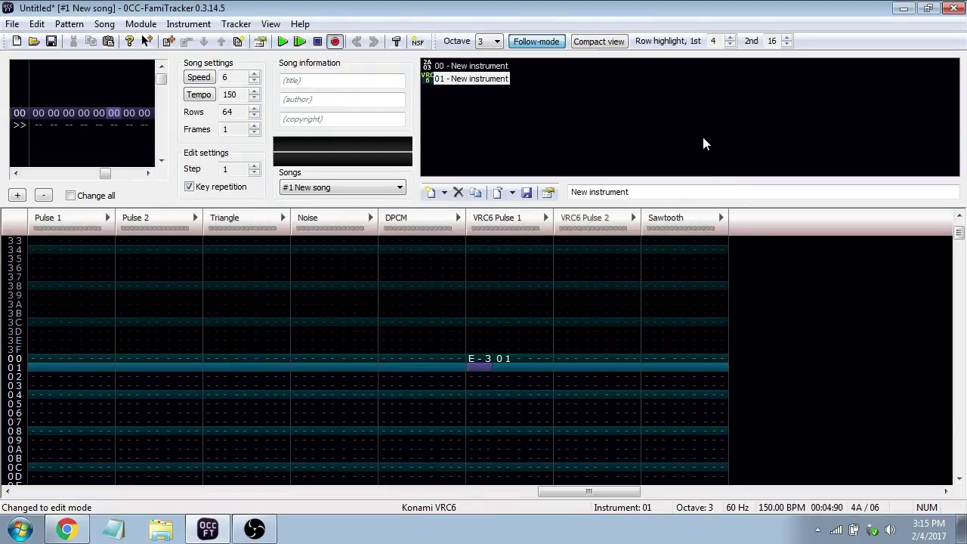
pyautogui.press('space')
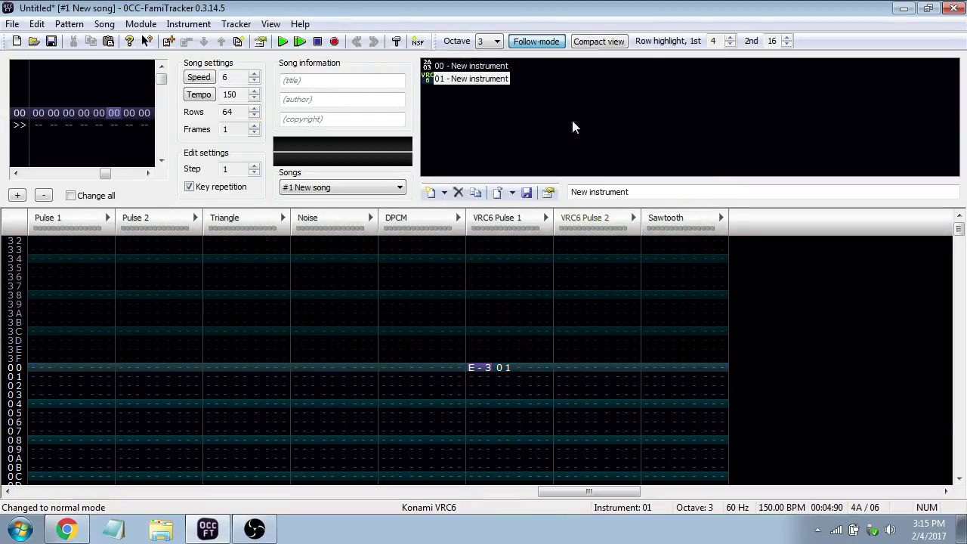
# Shape the volume sequence of instrument 01 as 0 3 13 and close the instrument editor
pyautogui.doubleClick(498, 78)
pyautogui.moveTo(464, 251)
pyautogui.mouseDown()
pyautogui.moveTo(451, 207)
pyautogui.moveTo(487, 185)
pyautogui.mouseUp()
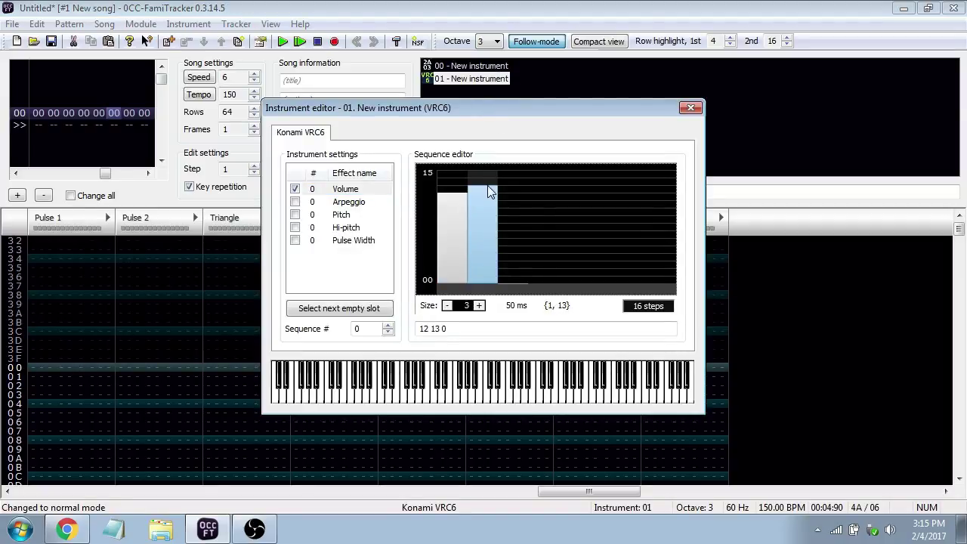
pyautogui.moveTo(449, 262)
pyautogui.mouseDown()
pyautogui.moveTo(467, 277)
pyautogui.moveTo(461, 299)
pyautogui.moveTo(495, 278)
pyautogui.moveTo(552, 168)
pyautogui.moveTo(489, 225)
pyautogui.moveTo(495, 193)
pyautogui.moveTo(538, 176)
pyautogui.moveTo(513, 180)
pyautogui.moveTo(484, 225)
pyautogui.moveTo(484, 259)
pyautogui.mouseUp()
pyautogui.click(689, 109)
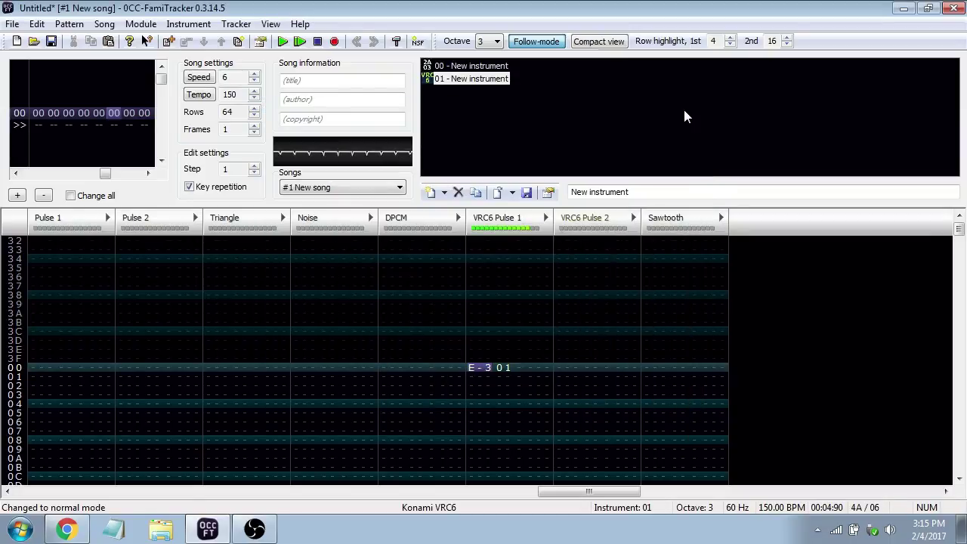
# Enter the rising scale F-3 to F-4 on every second row from 02 to 10 in VRC6 Pulse 1 and play it
pyautogui.press('space')
pyautogui.press('Down')
pyautogui.press('Down')
pyautogui.press('v')
pyautogui.press('Down')
pyautogui.press('b')
pyautogui.press('Down')
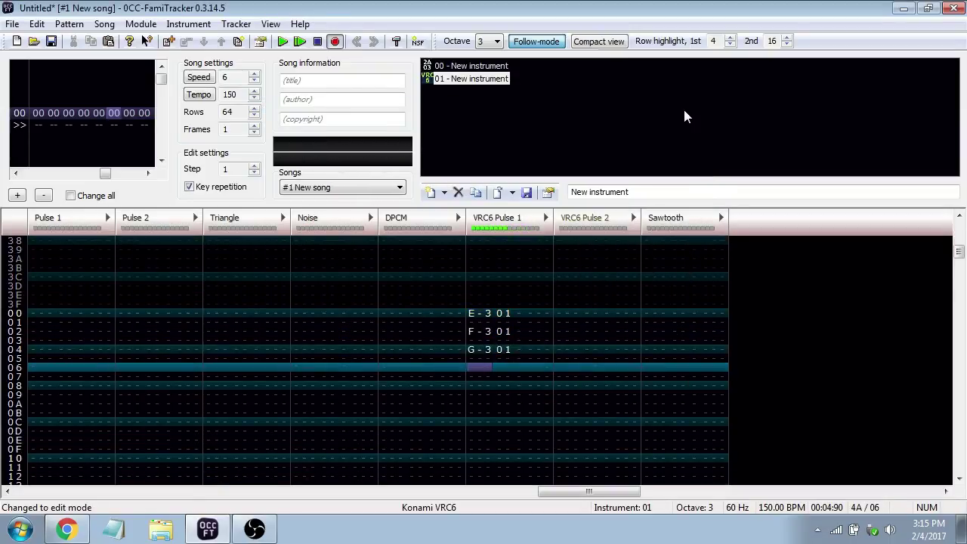
pyautogui.press('n')
pyautogui.press('Down')
pyautogui.press('m')
pyautogui.press('Down')
pyautogui.press(',')
pyautogui.press('Down')
pyautogui.press('.')
pyautogui.press('Down')
pyautogui.press('/')
pyautogui.press('Down')
pyautogui.press('r')
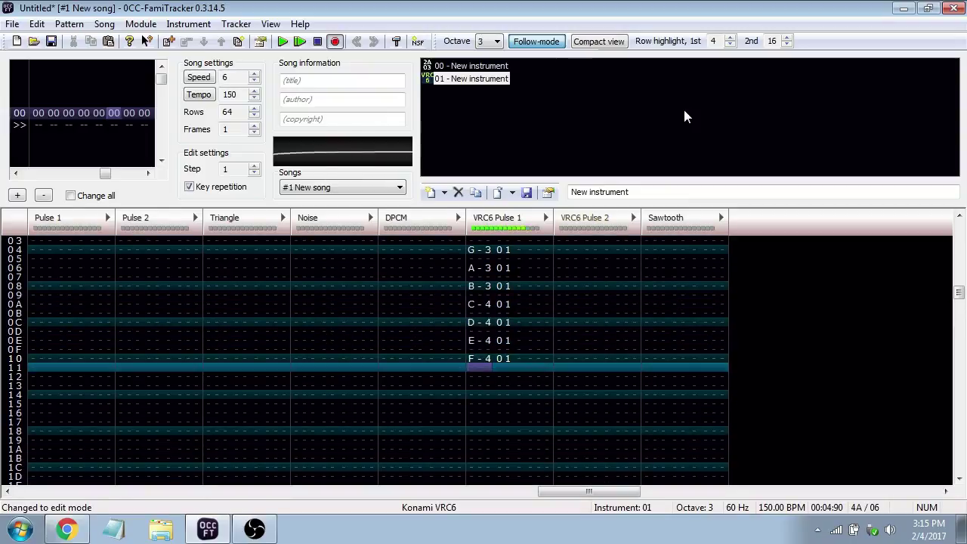
pyautogui.press('Return')
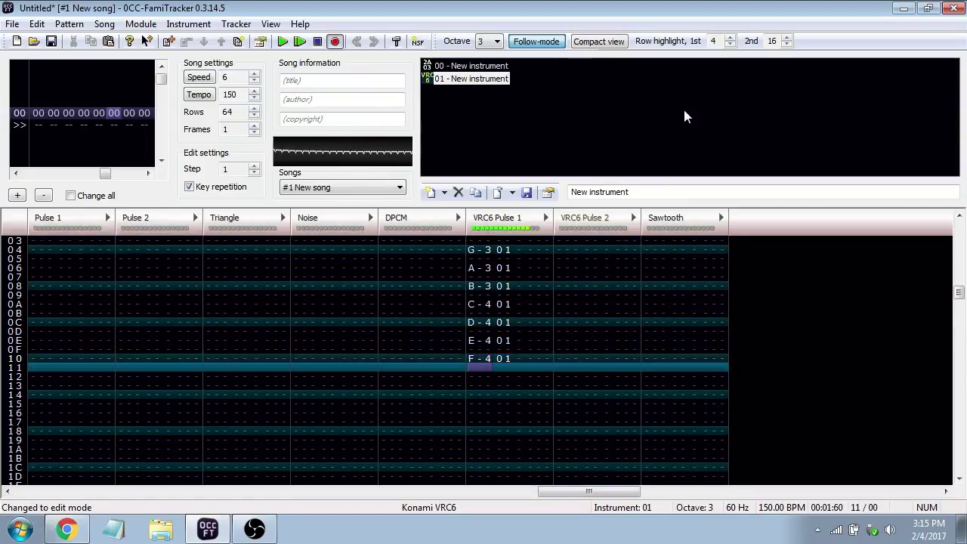
pyautogui.press('Return')
# Copy the VRC6 Pulse 1 scale to Pulse 1 from row 00 and assign instrument 00 to the copied notes
pyautogui.scroll(3, 545, 340)
pyautogui.moveTo(491, 457); pyautogui.dragTo(475, 338)
pyautogui.press('space')
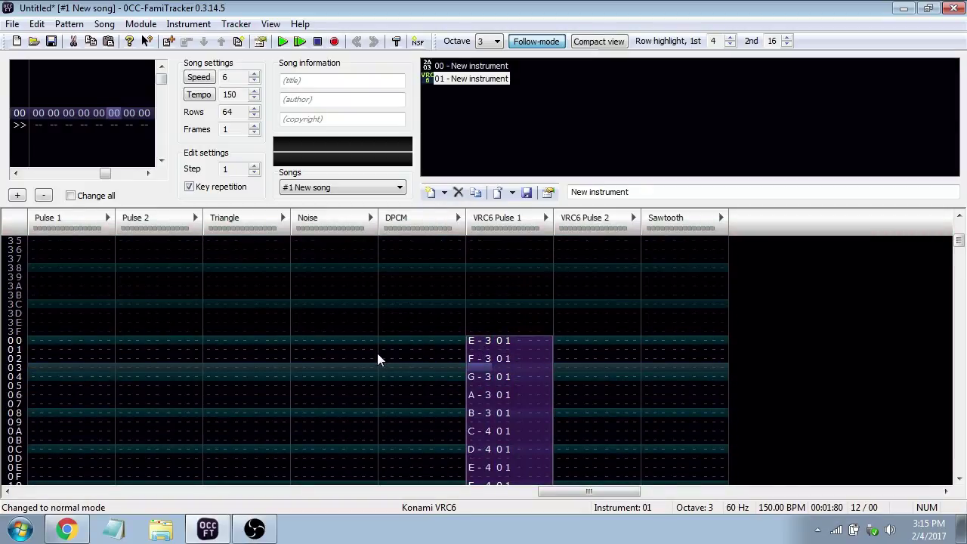
pyautogui.click(41, 345)
pyautogui.press('space')
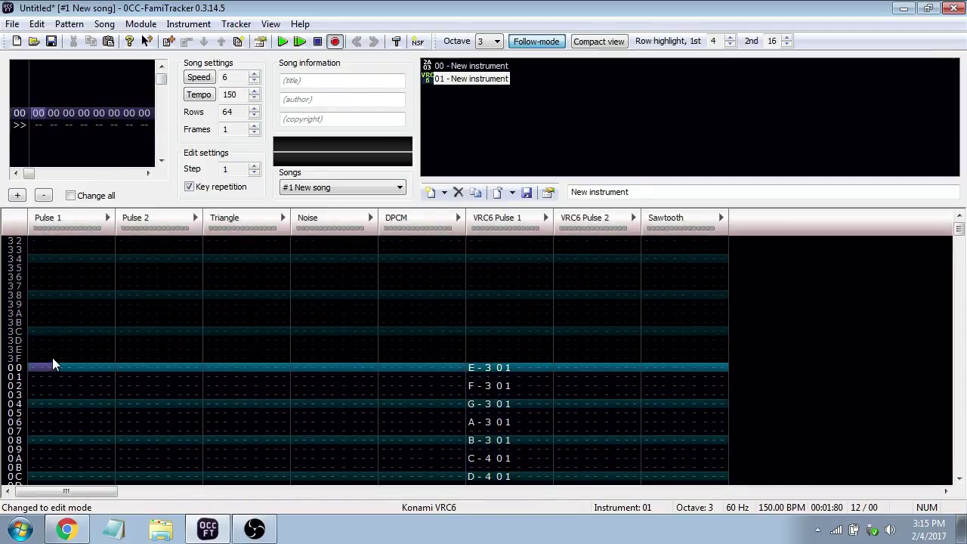
pyautogui.hotkey('ctrl', 'v')
pyautogui.click(502, 67)
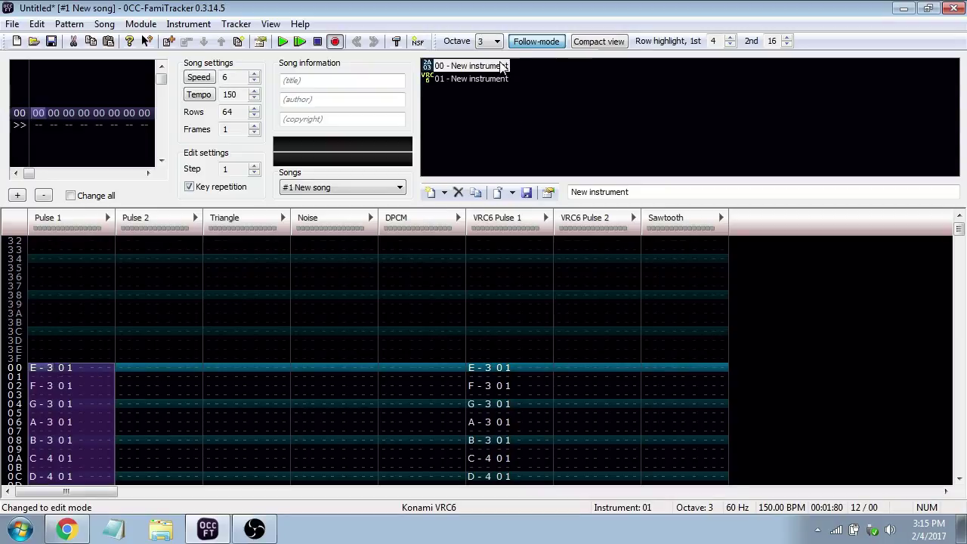
pyautogui.hotkey('alt', 's')
pyautogui.press('space')
# Play the scale on both channels, compare it with VRC6 Pulse 1 muted, and return the cursor to VRC6 Pulse 1
pyautogui.press('Return')
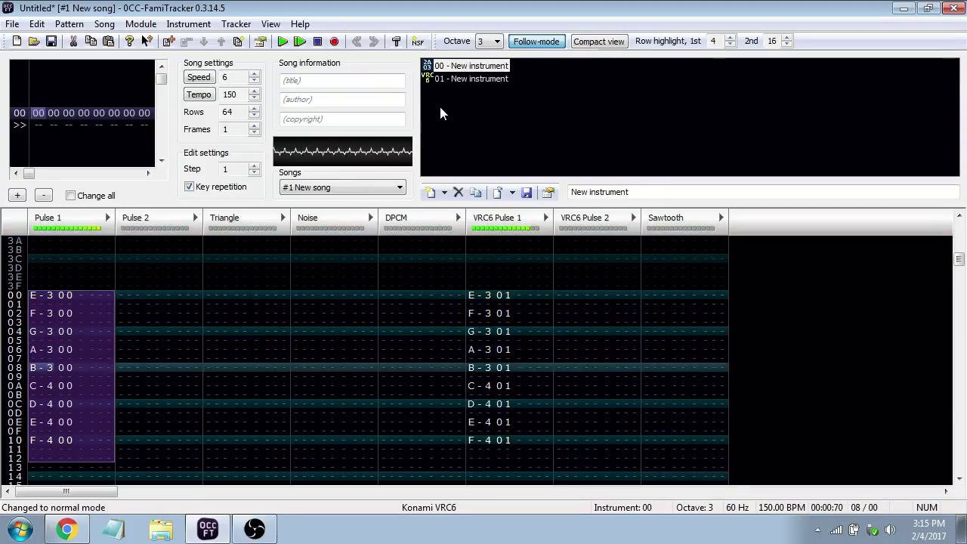
pyautogui.press('Return')
pyautogui.press('Return')
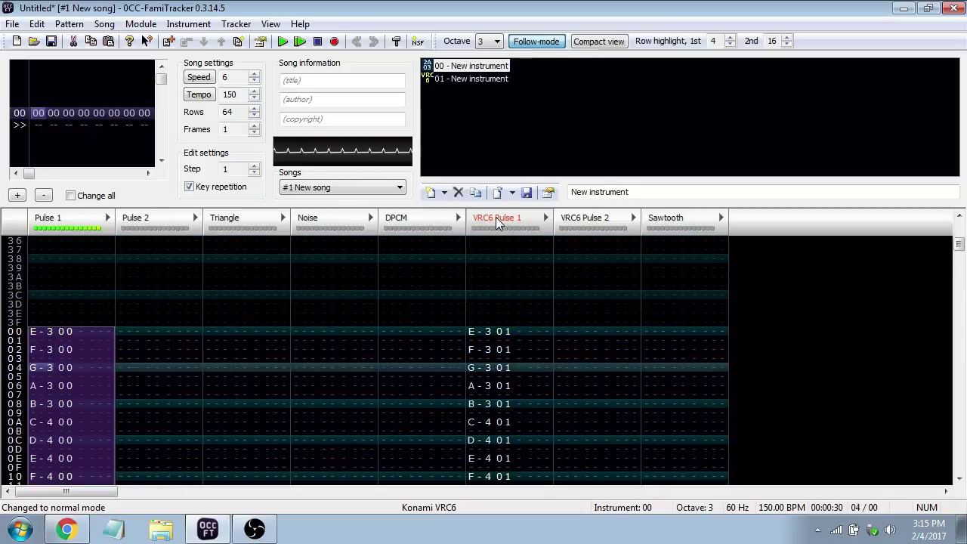
pyautogui.press('Return')
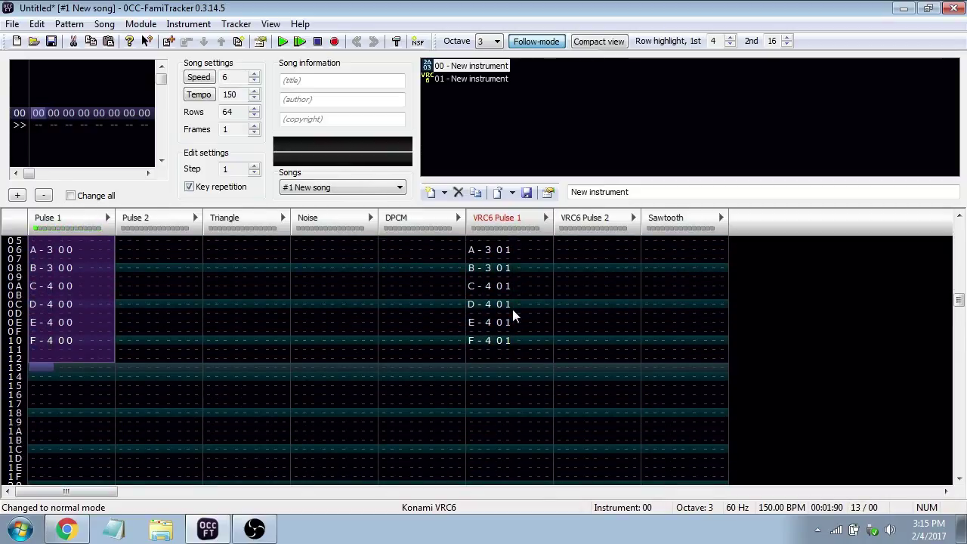
pyautogui.click(492, 321)
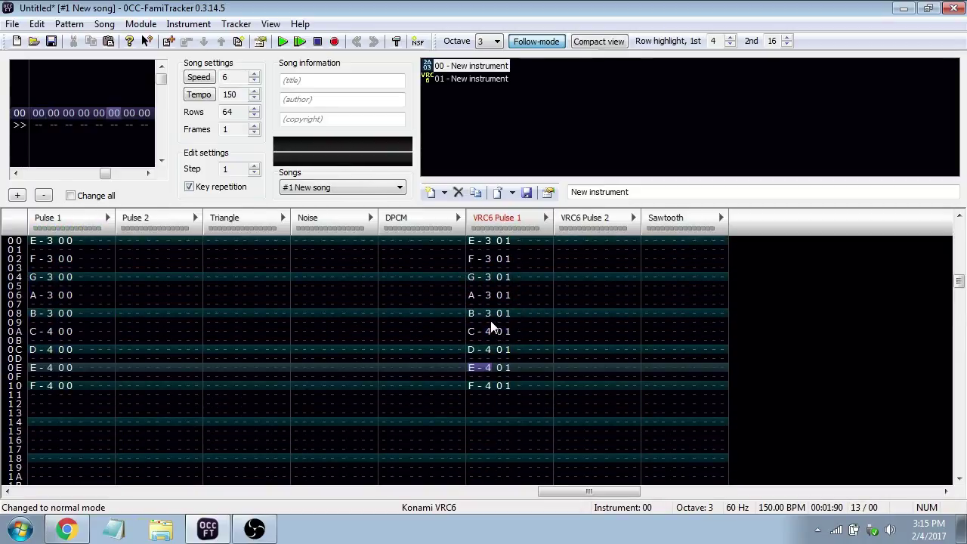
# Enable a three-step Pulse Width sequence of 3 5 6 for instrument 01, then close the instrument editor
pyautogui.doubleClick(472, 80)
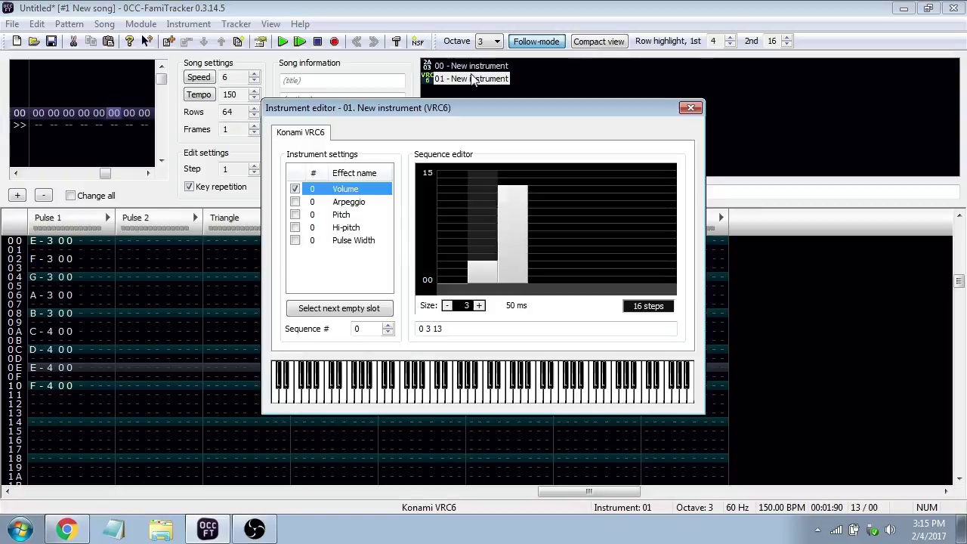
pyautogui.click(346, 240)
pyautogui.click(295, 241)
pyautogui.click(479, 305)
pyautogui.click(478, 305)
pyautogui.click(479, 305)
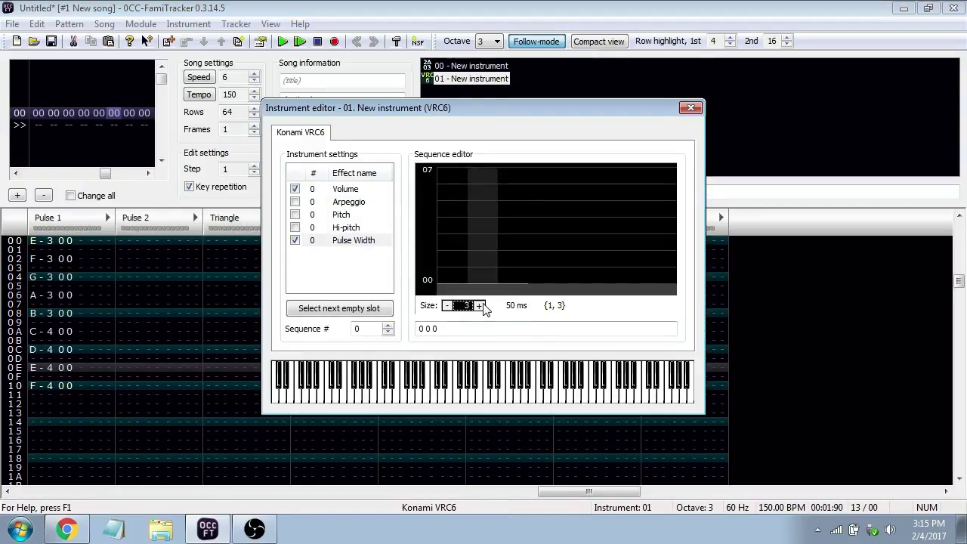
pyautogui.moveTo(447, 236)
pyautogui.mouseDown()
pyautogui.moveTo(445, 251)
pyautogui.moveTo(513, 183)
pyautogui.mouseUp()
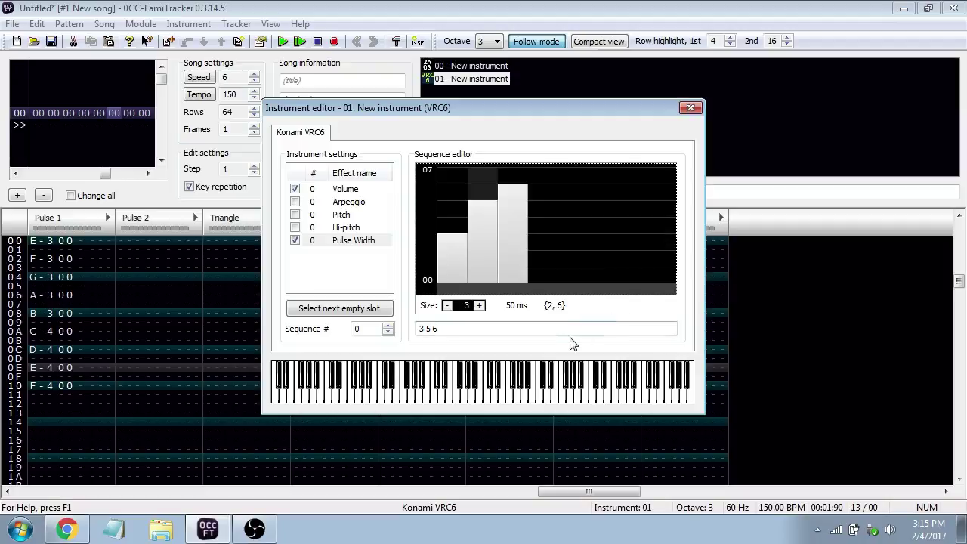
pyautogui.click(502, 387)
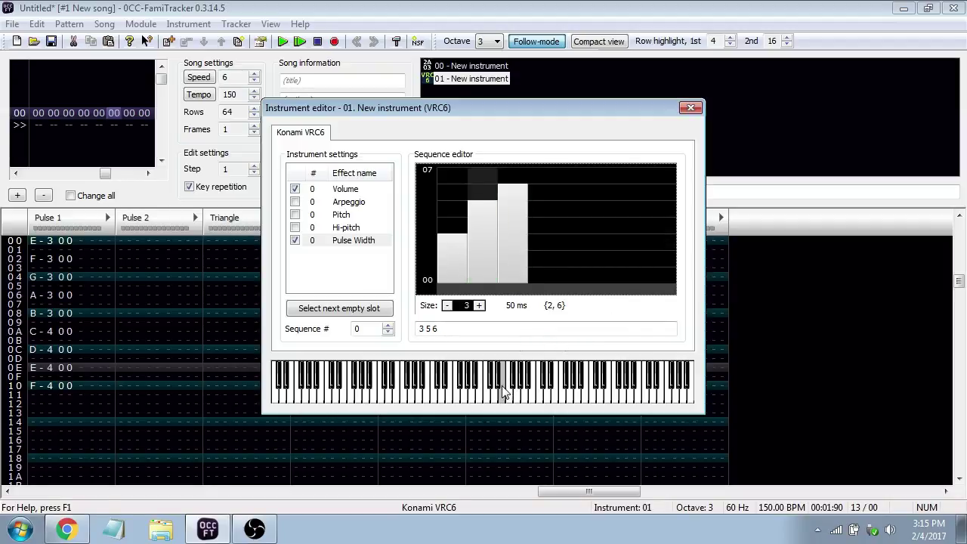
pyautogui.click(690, 107)
# Play the scale with the VRC6 Pulse 1 channel soloed, then restore all channels
pyautogui.press('Return')
pyautogui.doubleClick(519, 219)
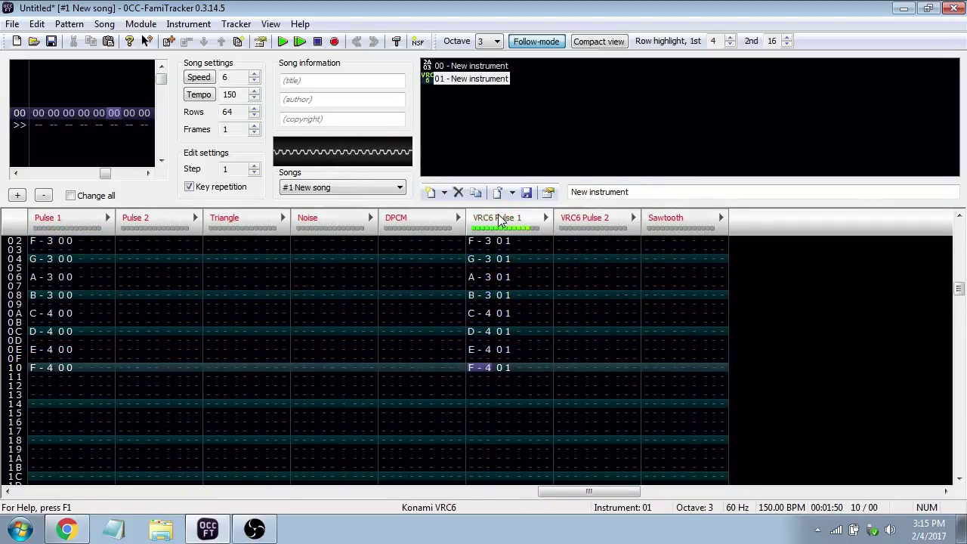
pyautogui.doubleClick(499, 219)
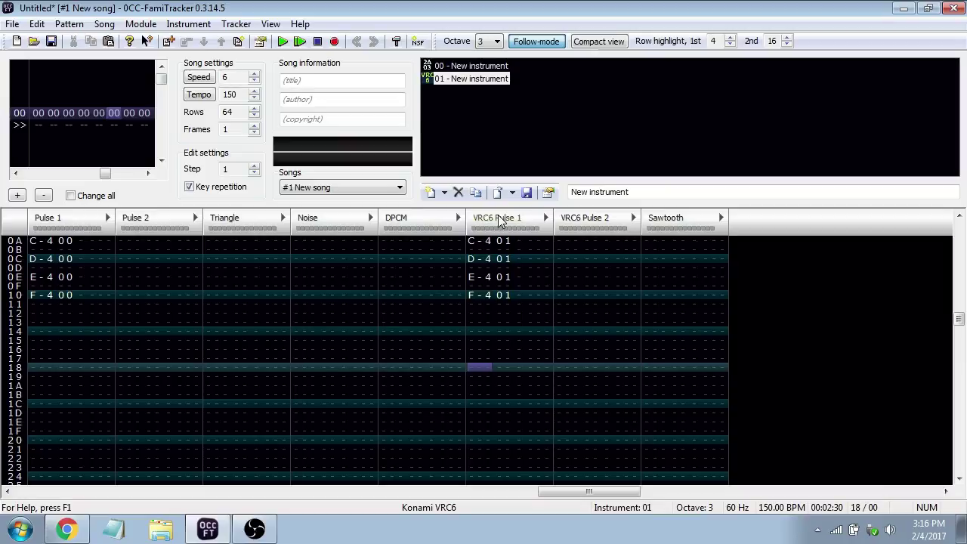
# Place the cursor at row 00 of the Sawtooth channel and view instrument 01's Volume sequence
pyautogui.click(656, 328)
pyautogui.press('Home')
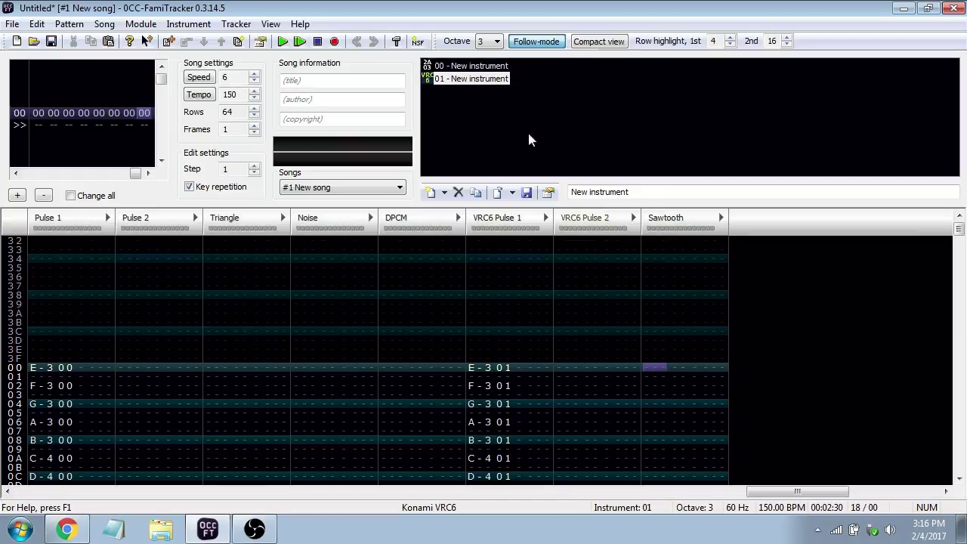
pyautogui.doubleClick(503, 83)
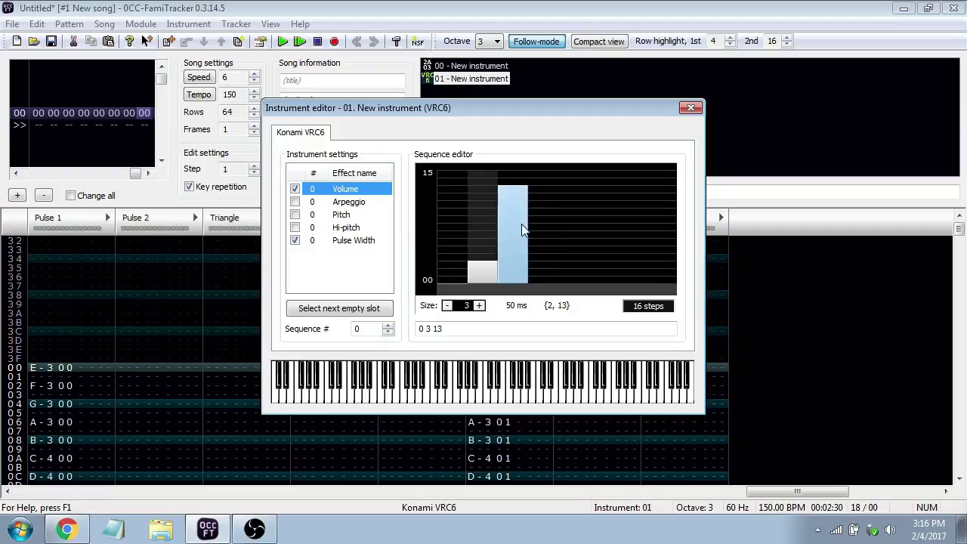
pyautogui.click(690, 107)
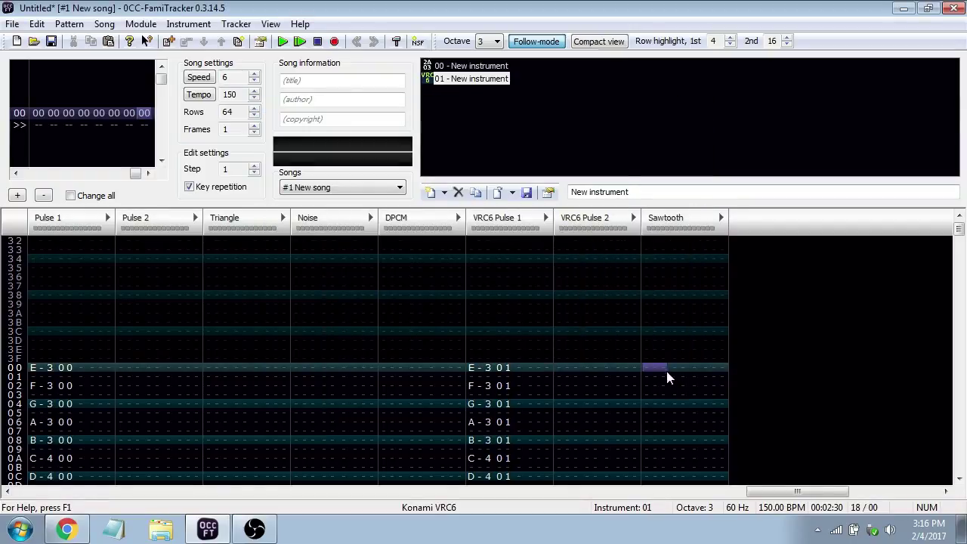
# Enter five E-3 notes with instrument 01 in the Sawtooth channel, on every second row from 00 to 08
pyautogui.press('space')
pyautogui.press('c')
pyautogui.press('c')
pyautogui.press('c')
pyautogui.press('c')
pyautogui.press('c')
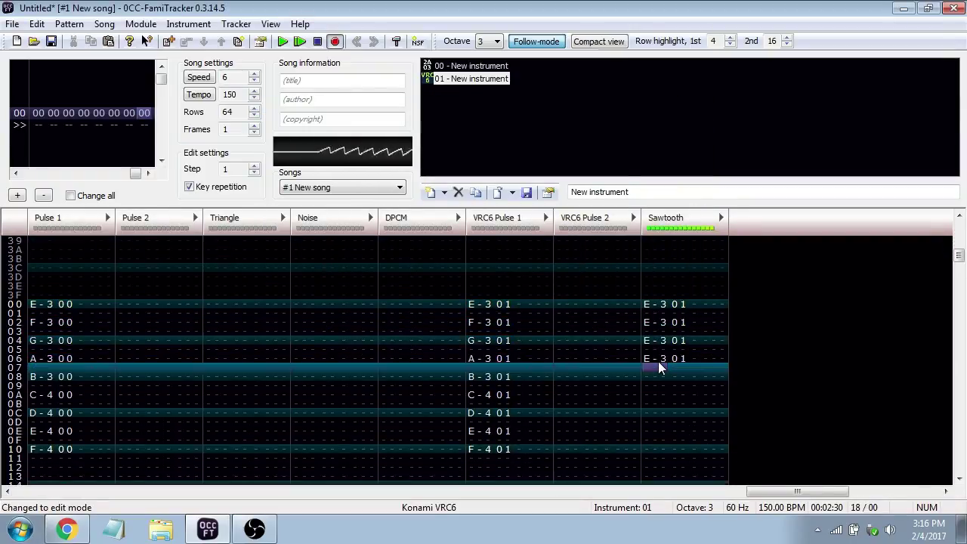
# Set the octave to 1, transpose the Sawtooth notes down two octaves to E-1, and play the pattern briefly
pyautogui.press('KP_Divide')
pyautogui.press('KP_Divide')
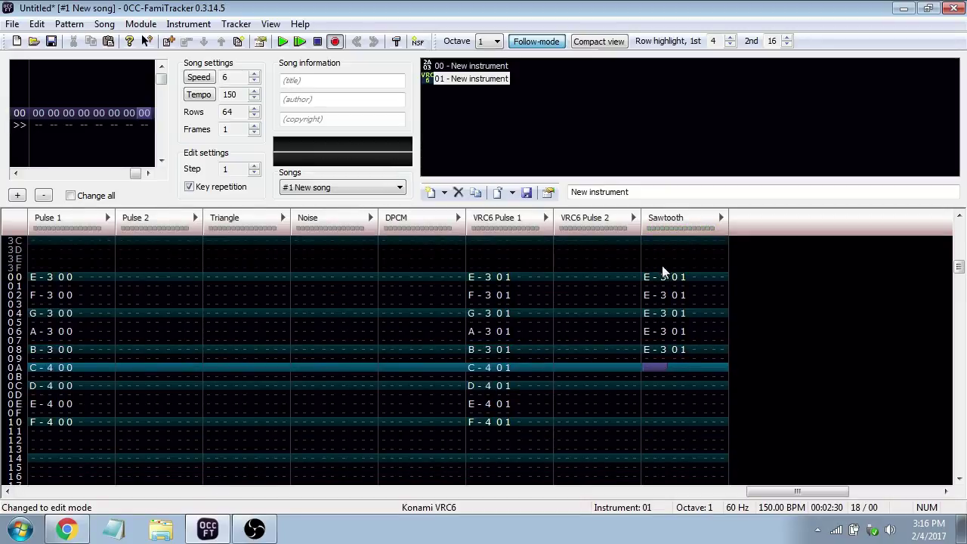
pyautogui.moveTo(684, 349); pyautogui.dragTo(661, 275)
pyautogui.press('space')
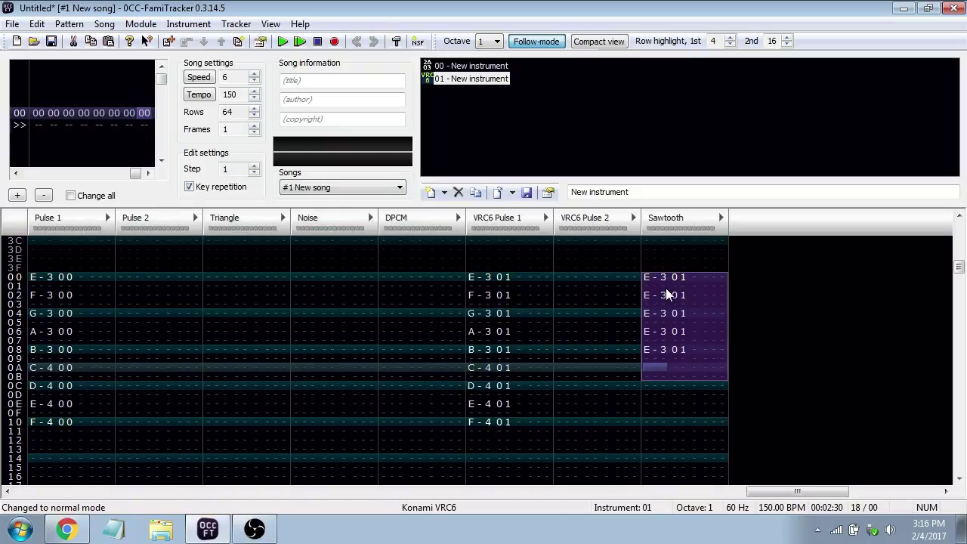
pyautogui.press('space')
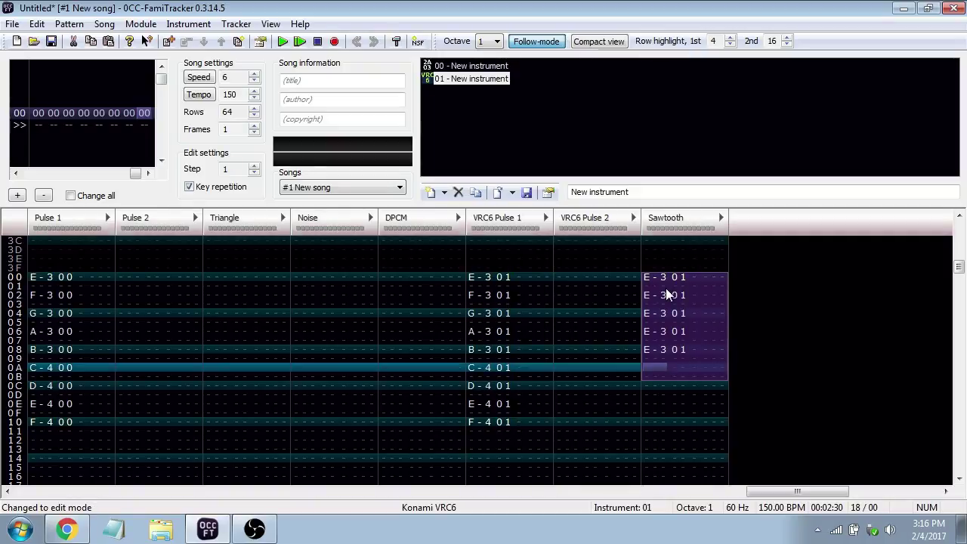
pyautogui.hotkey('ctrl', 'F3')
pyautogui.hotkey('ctrl', 'F3')
pyautogui.press('Return')
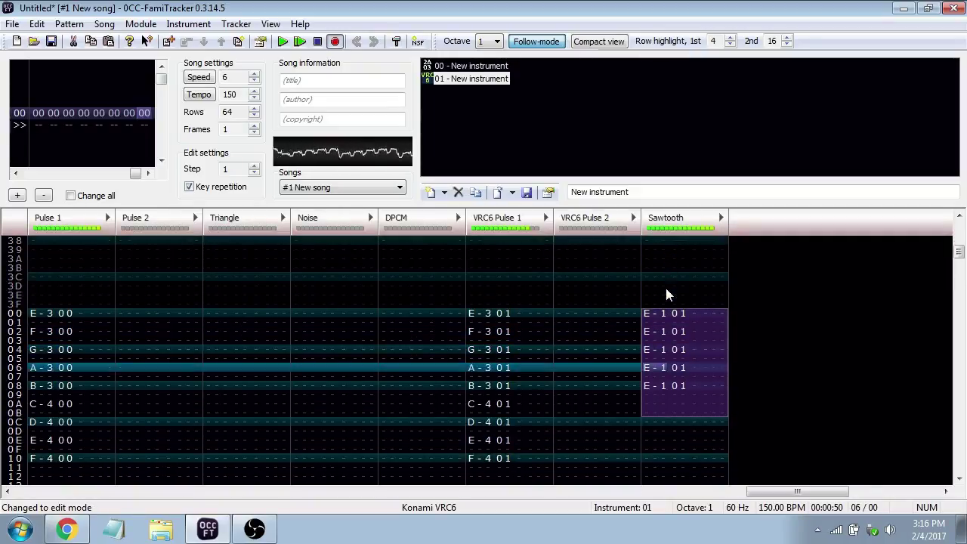
pyautogui.press('Return')
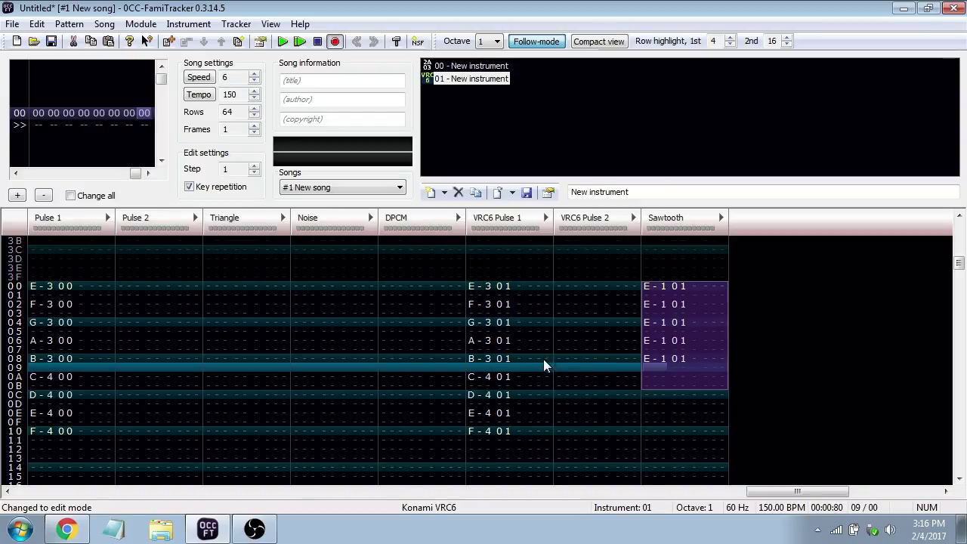
# Create a new module without saving the current one and enable the VRC7 expansion chip for it
pyautogui.click(12, 23)
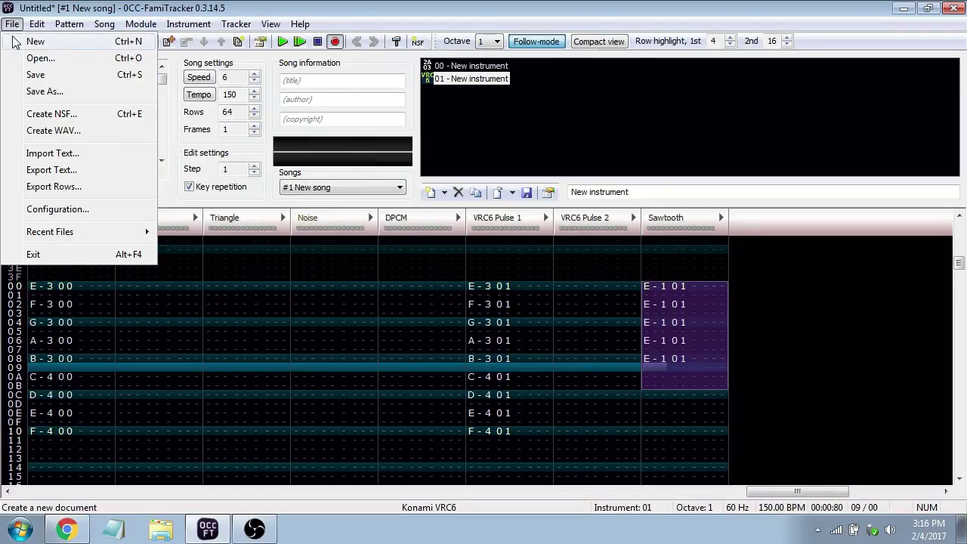
pyautogui.click(35, 42)
pyautogui.click(481, 302)
pyautogui.hotkey('alt', 'm')
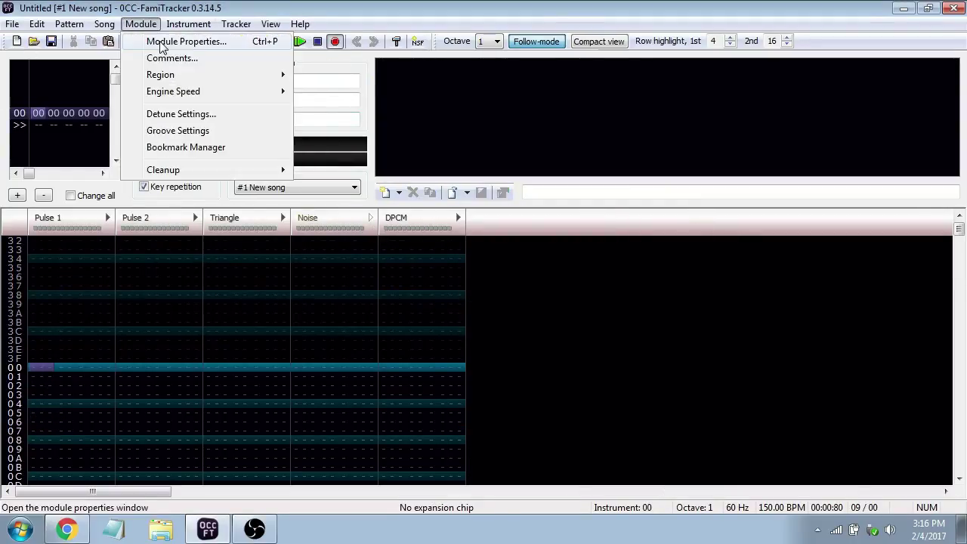
pyautogui.press('Return')
pyautogui.click(448, 313)
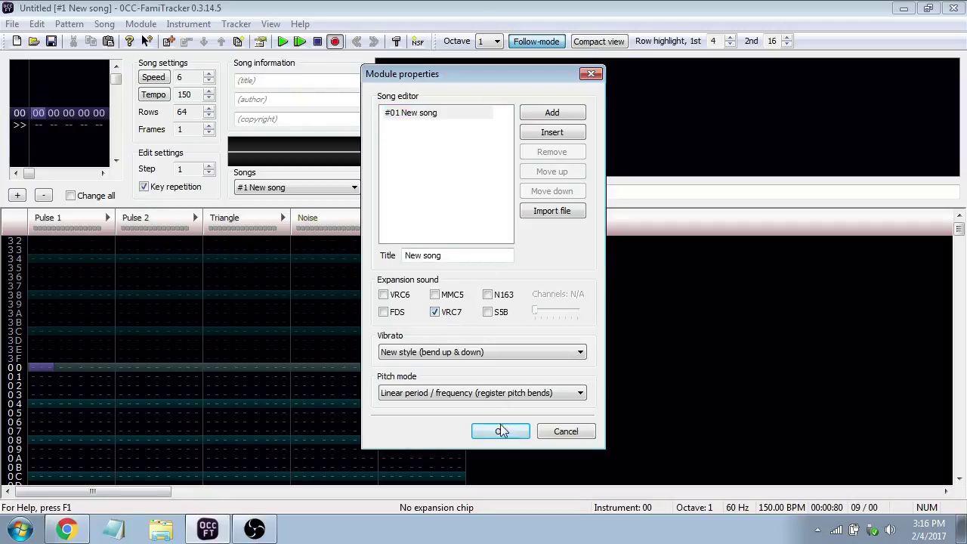
pyautogui.click(500, 430)
# Add a VRC7 instrument for FM Channel 1 and view the patches available in its instrument editor
pyautogui.click(474, 367)
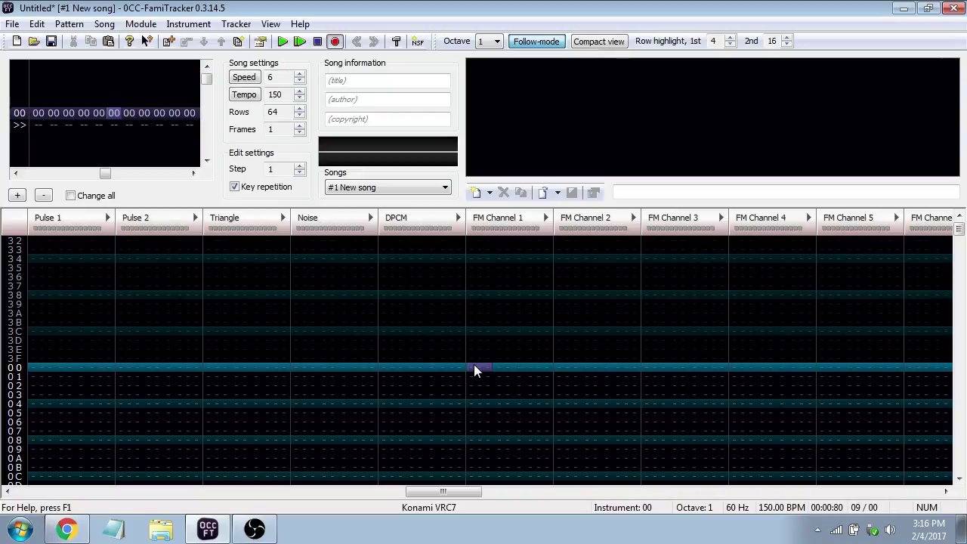
pyautogui.click(475, 192)
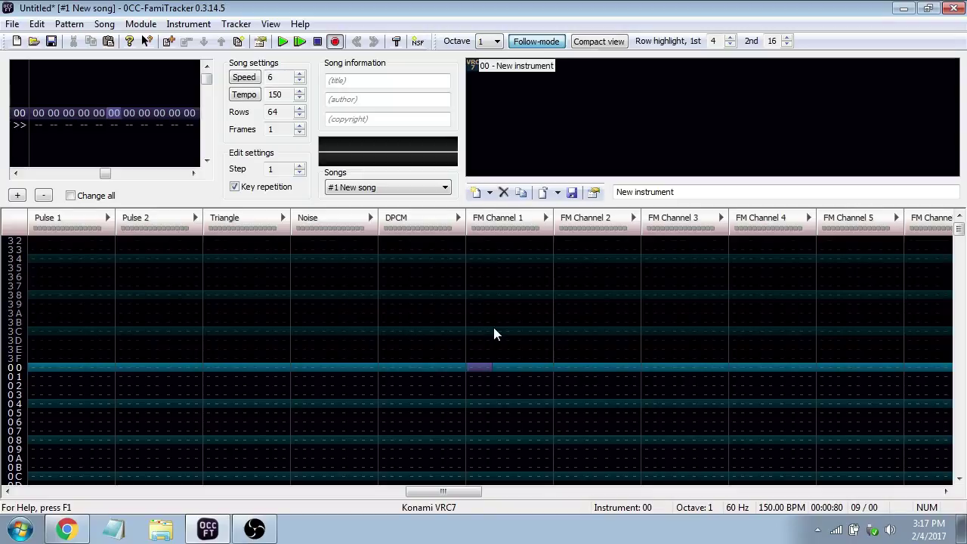
pyautogui.doubleClick(498, 65)
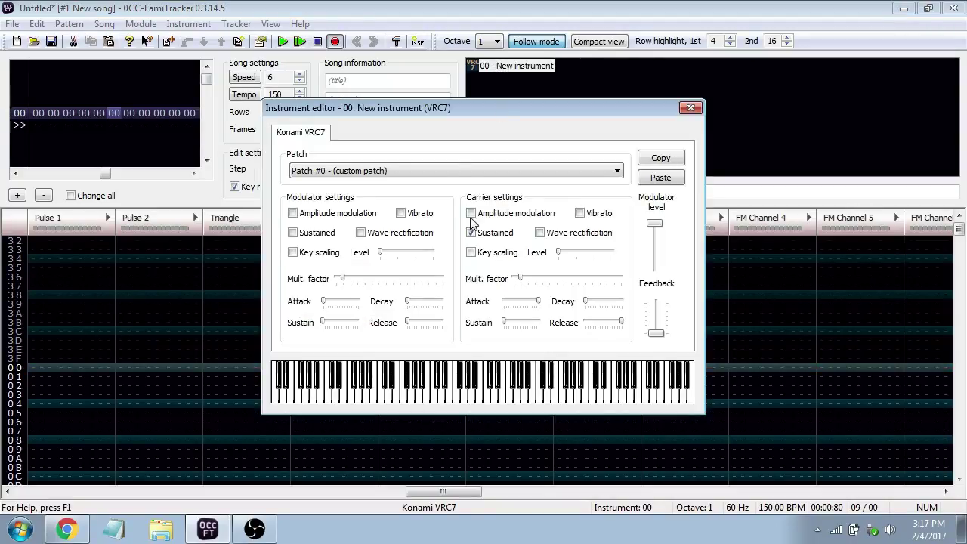
pyautogui.click(523, 171)
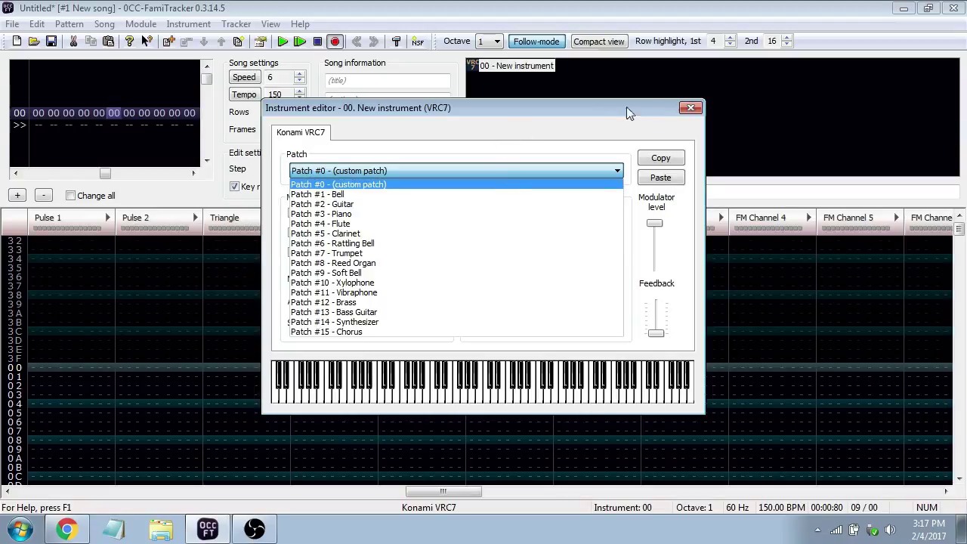
pyautogui.click(693, 108)
pyautogui.click(690, 108)
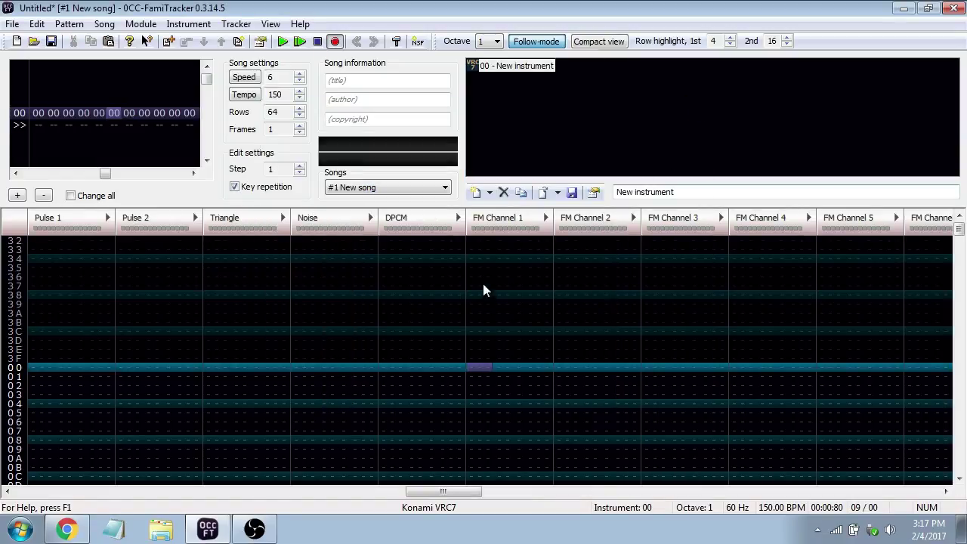
# Audition instrument 00 with preset patches including Bell, Guitar, Piano, Trumpet and Soft Bell
pyautogui.doubleClick(514, 65)
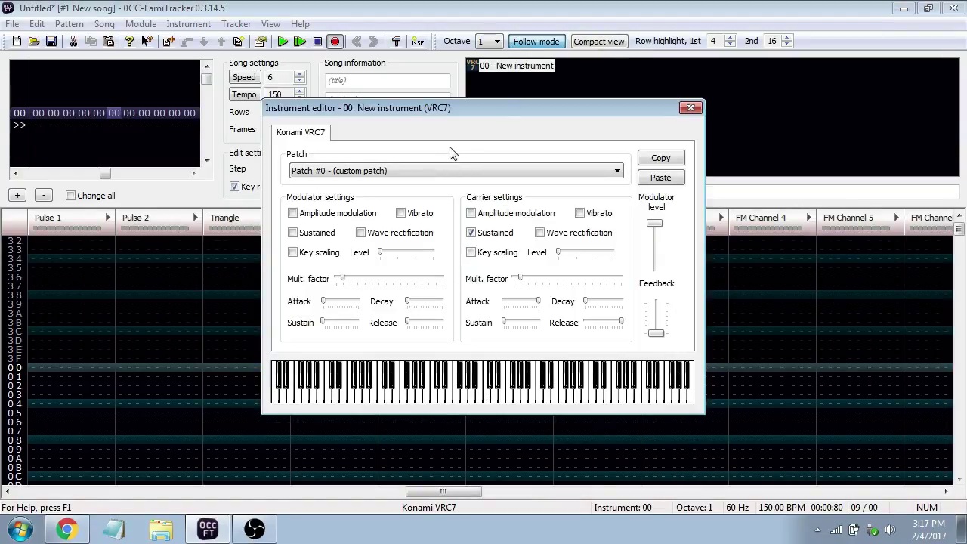
pyautogui.click(459, 172)
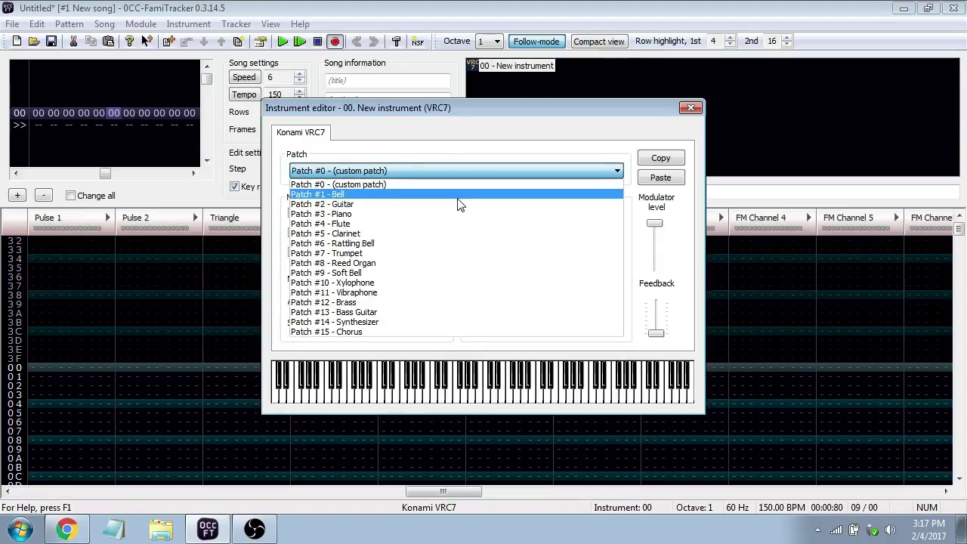
pyautogui.click(460, 194)
pyautogui.press('e')
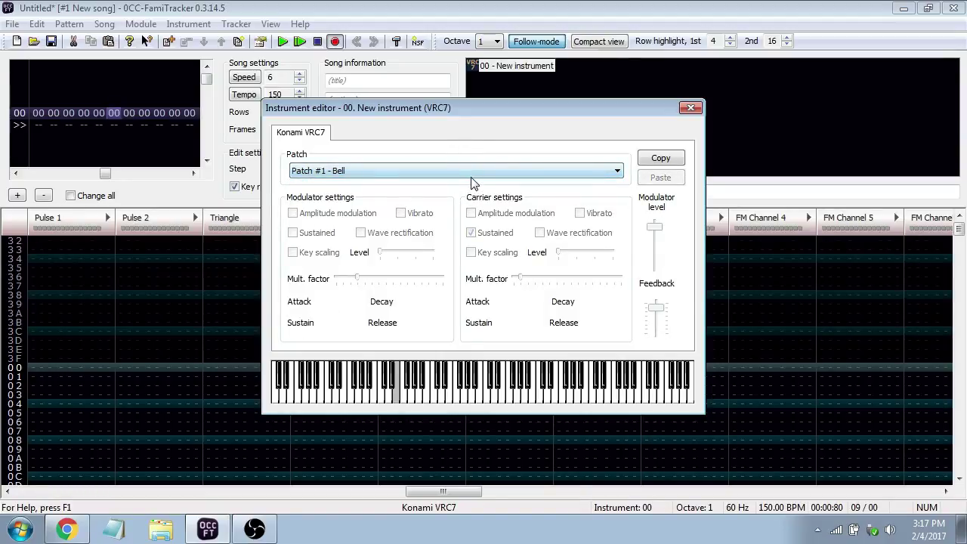
pyautogui.click(471, 177)
pyautogui.click(468, 200)
pyautogui.click(469, 175)
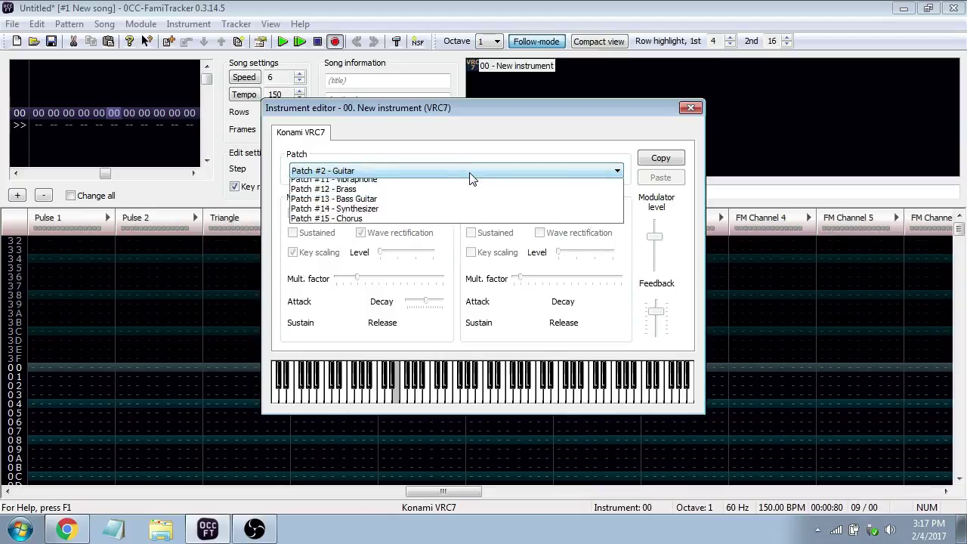
pyautogui.click(461, 213)
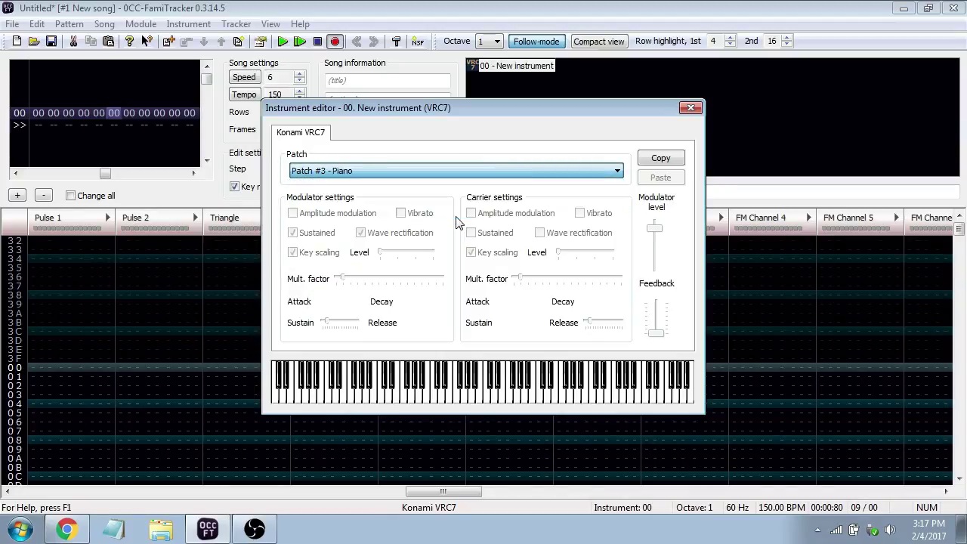
pyautogui.click(483, 178)
pyautogui.click(460, 269)
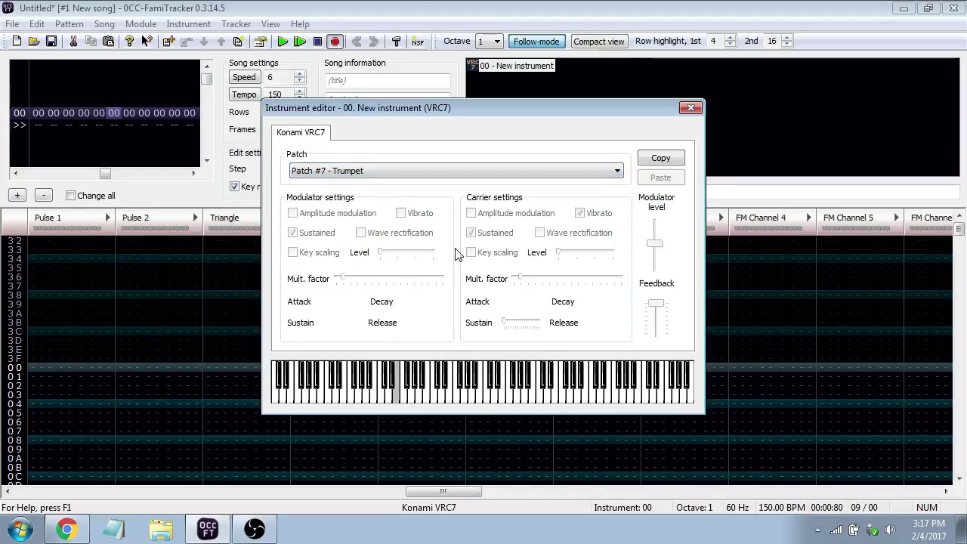
pyautogui.click(472, 173)
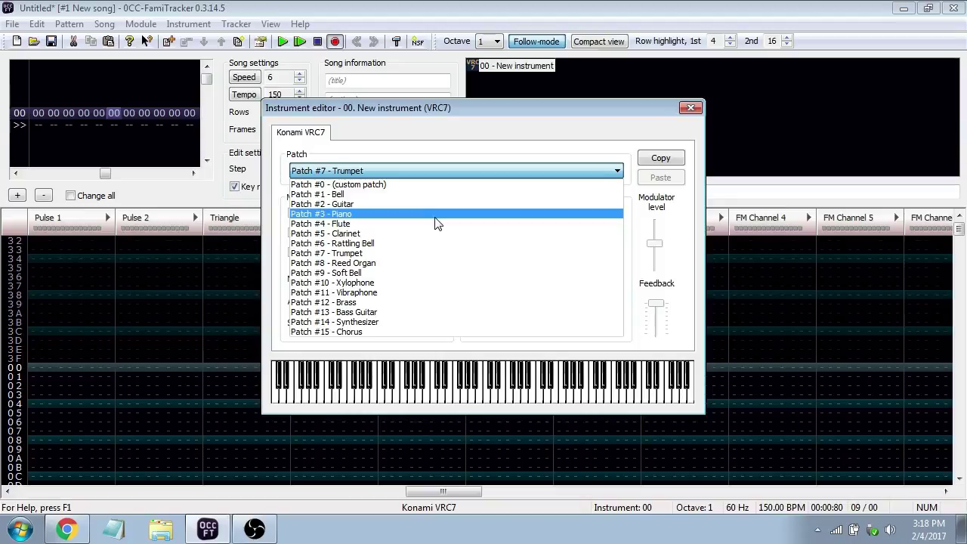
pyautogui.click(451, 273)
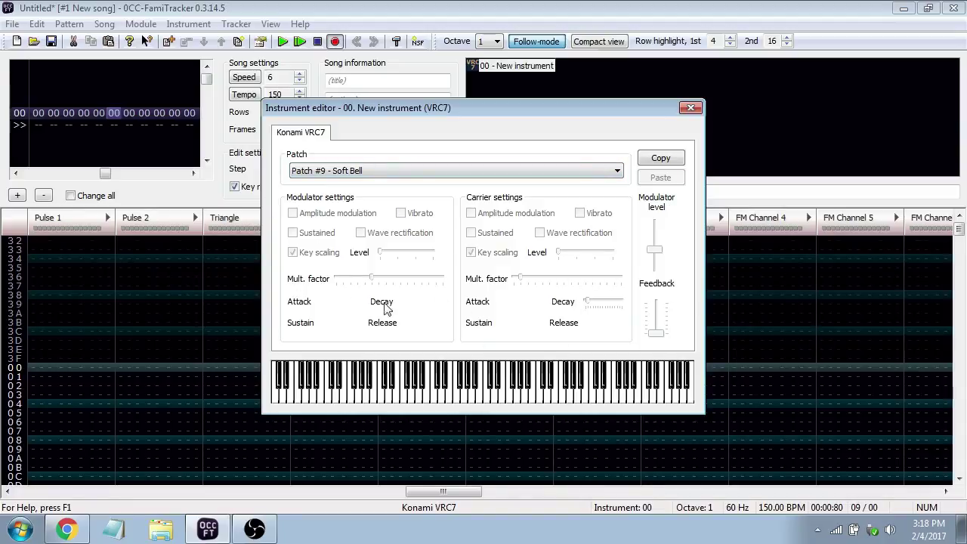
# Set instrument 00 to Patch #0 - (custom patch), review the patch list, and close the instrument editor
pyautogui.click(392, 176)
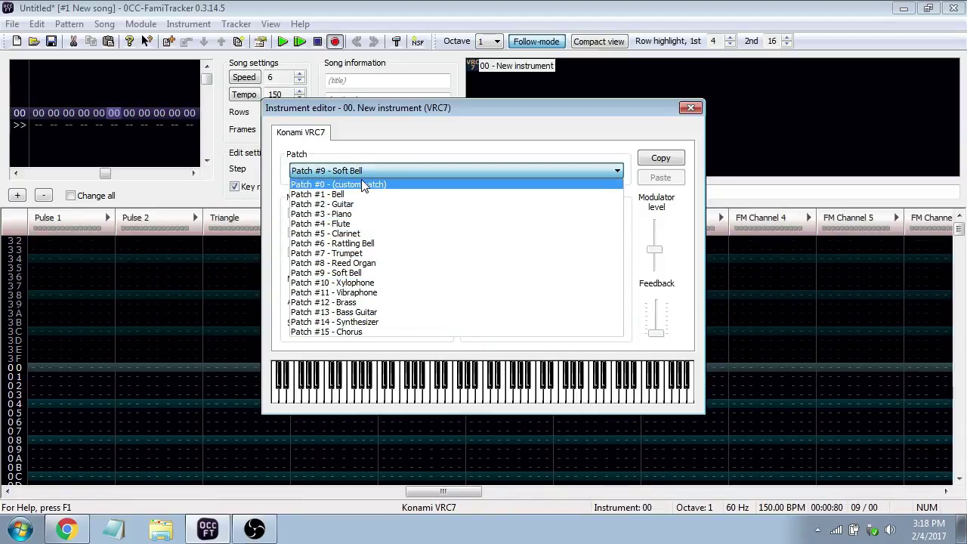
pyautogui.click(361, 183)
pyautogui.click(362, 173)
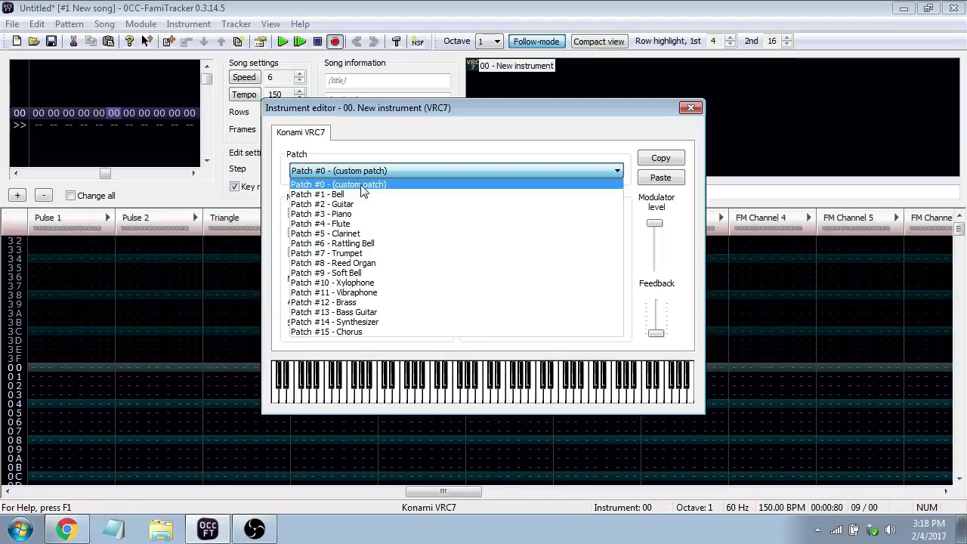
pyautogui.click(362, 185)
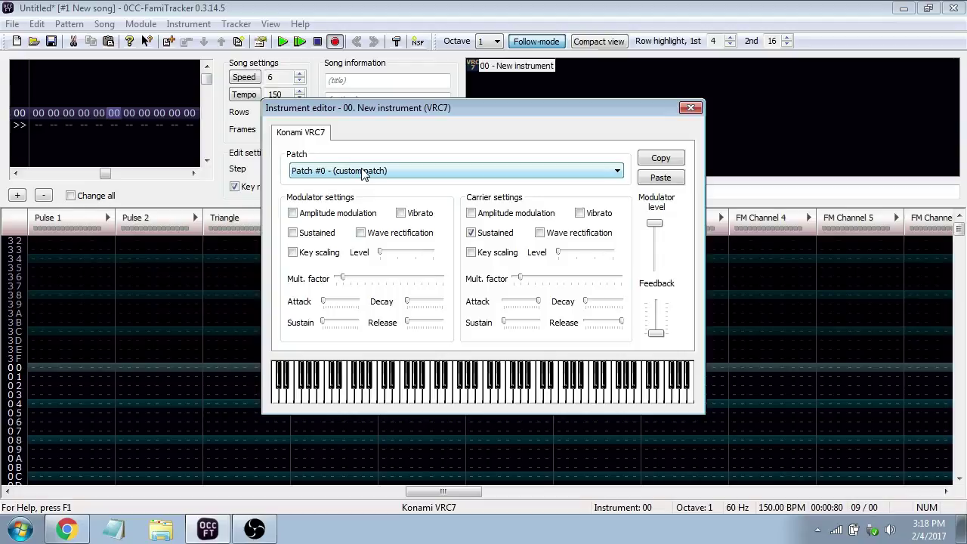
pyautogui.click(363, 171)
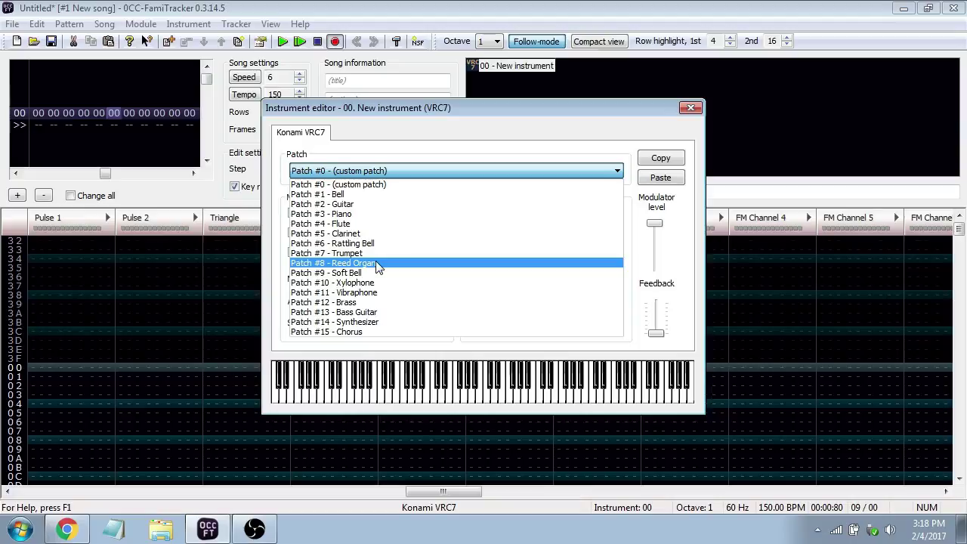
pyautogui.click(378, 184)
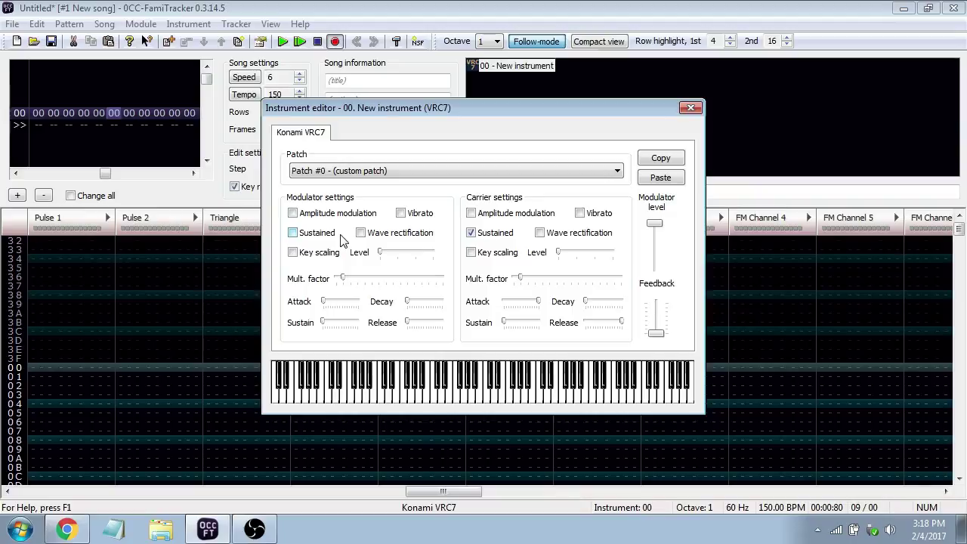
pyautogui.click(425, 174)
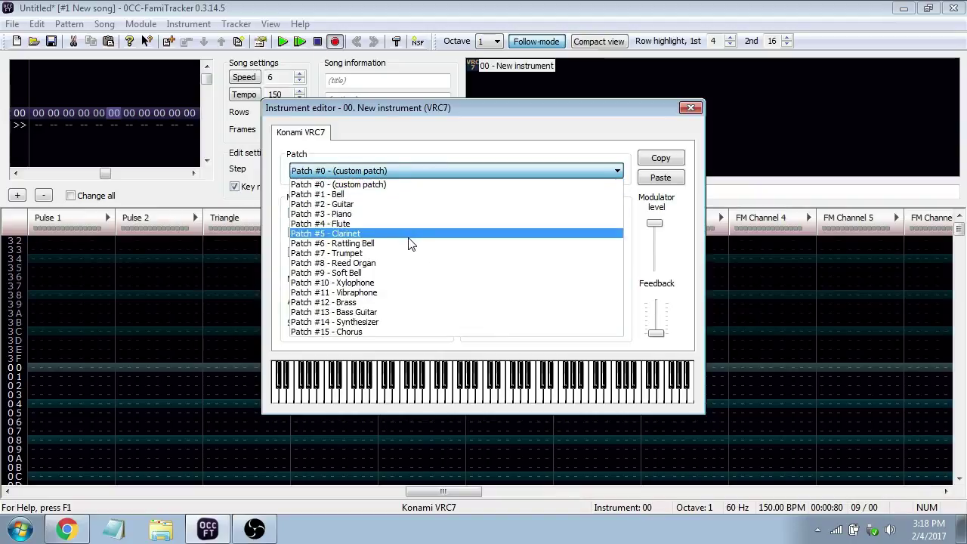
pyautogui.click(408, 184)
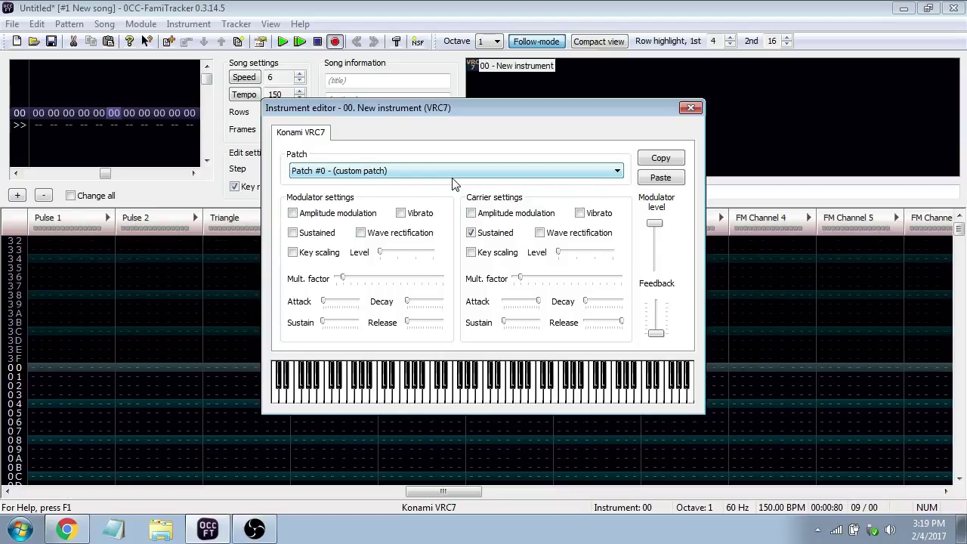
pyautogui.click(691, 108)
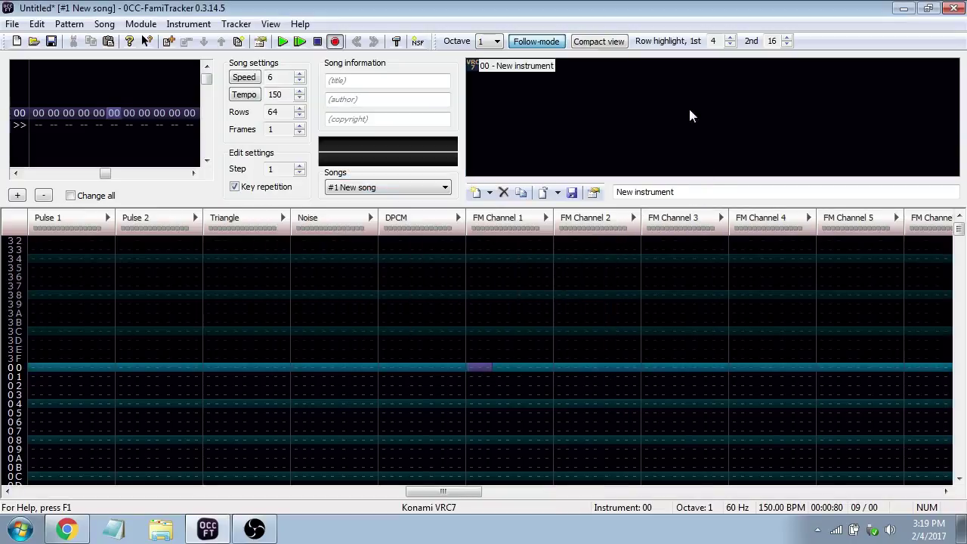
pyautogui.click(12, 23)
pyautogui.click(28, 71)
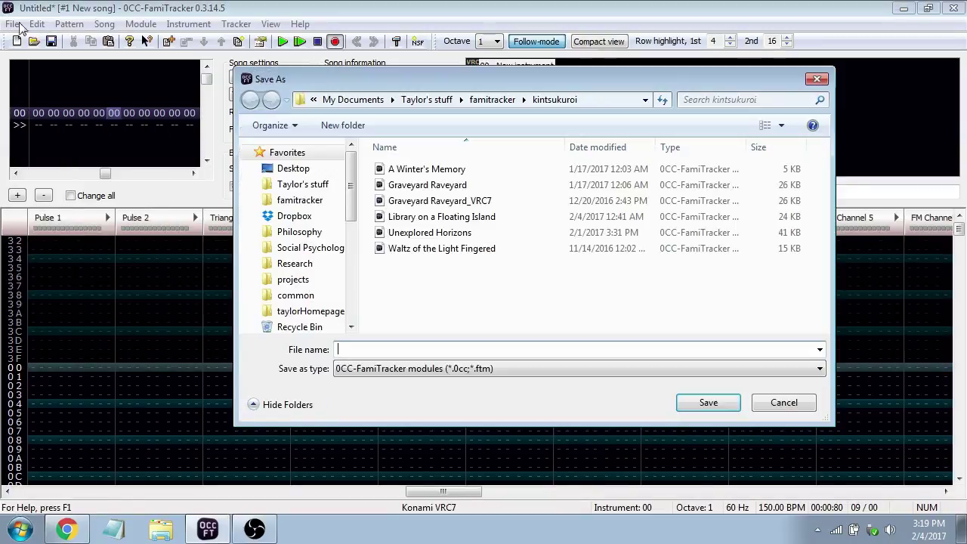
pyautogui.click(782, 403)
# Open the module Waltz of the Light Fingered without saving the current untitled module
pyautogui.click(12, 23)
pyautogui.click(30, 59)
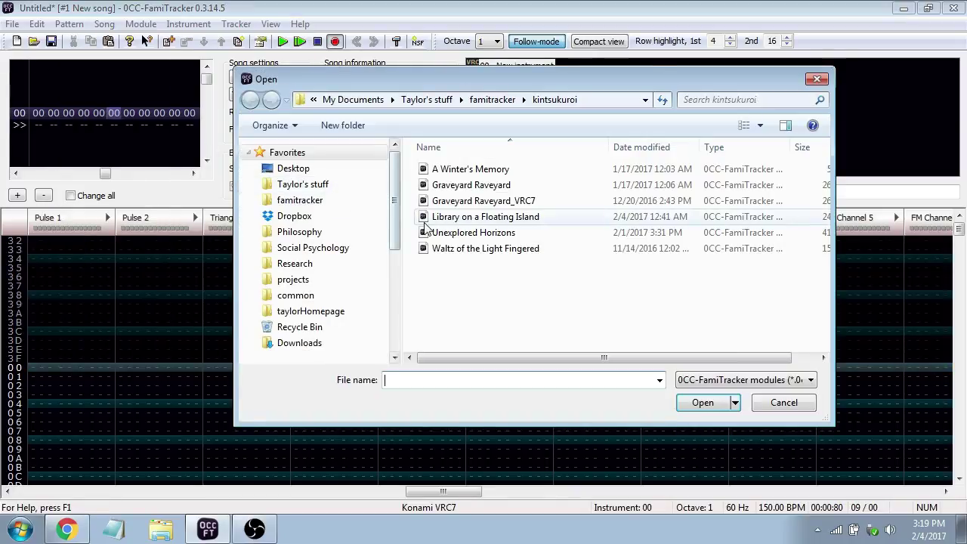
pyautogui.click(474, 252)
pyautogui.doubleClick(474, 252)
pyautogui.click(502, 302)
pyautogui.scroll(-3, 503, 302)
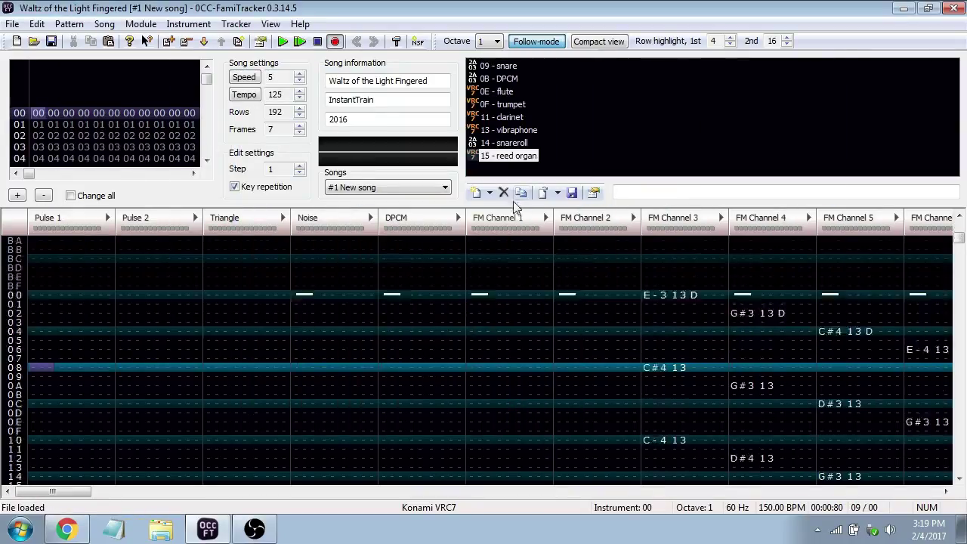
# Sample the song's playback from frame 04 onward and move to frame 03
pyautogui.click(120, 158)
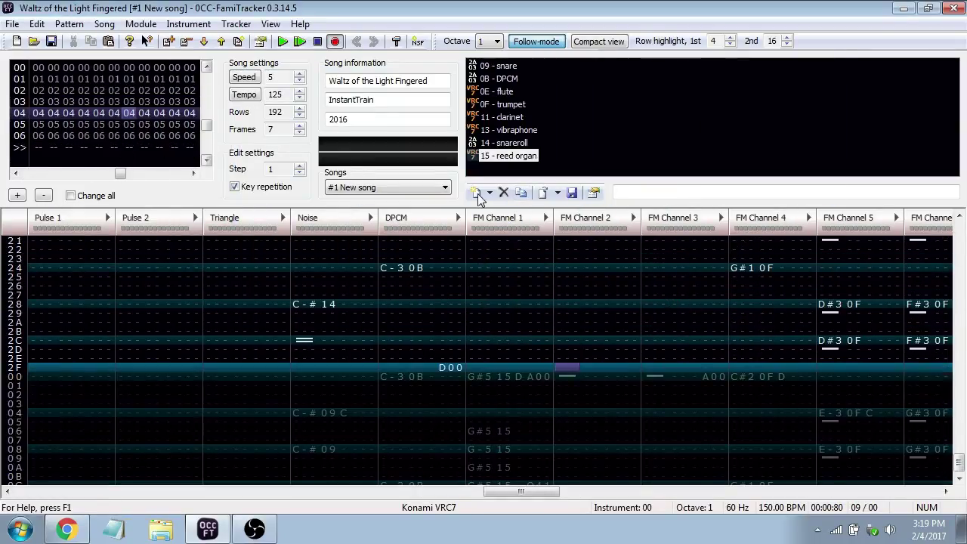
pyautogui.press('Return')
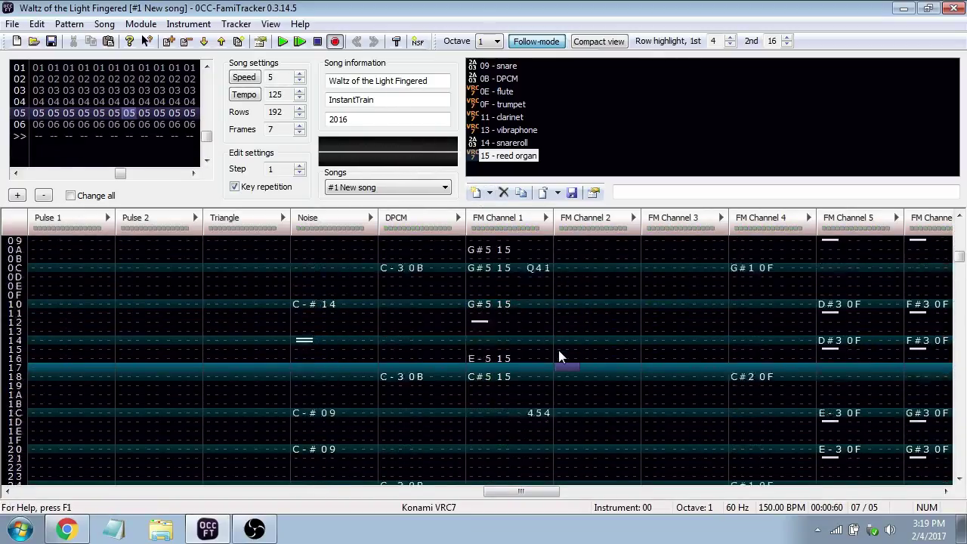
pyautogui.press('Return')
pyautogui.press('Return')
pyautogui.press('Return')
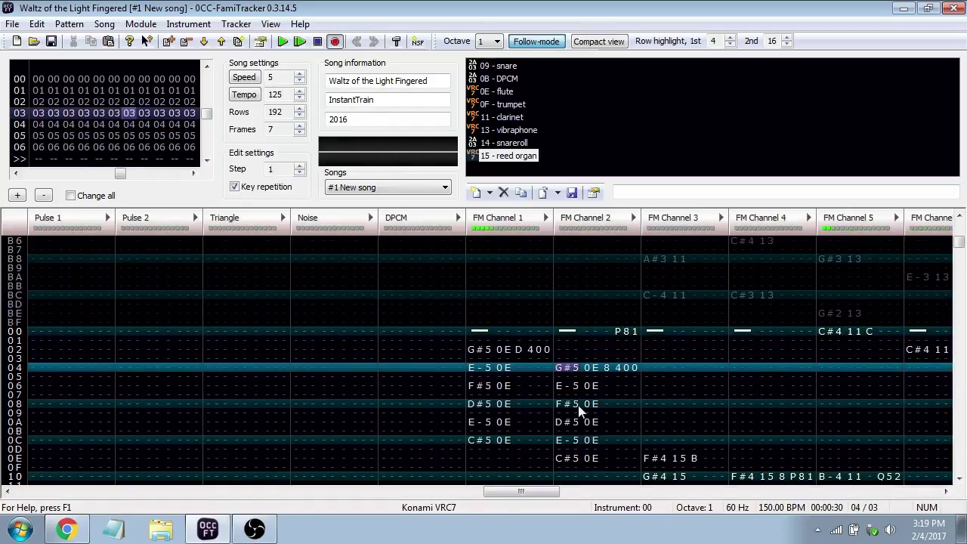
# Review the notes on the FM channels at the start of frame 03 and play the song from row 0C
pyautogui.moveTo(521, 491); pyautogui.dragTo(887, 491)
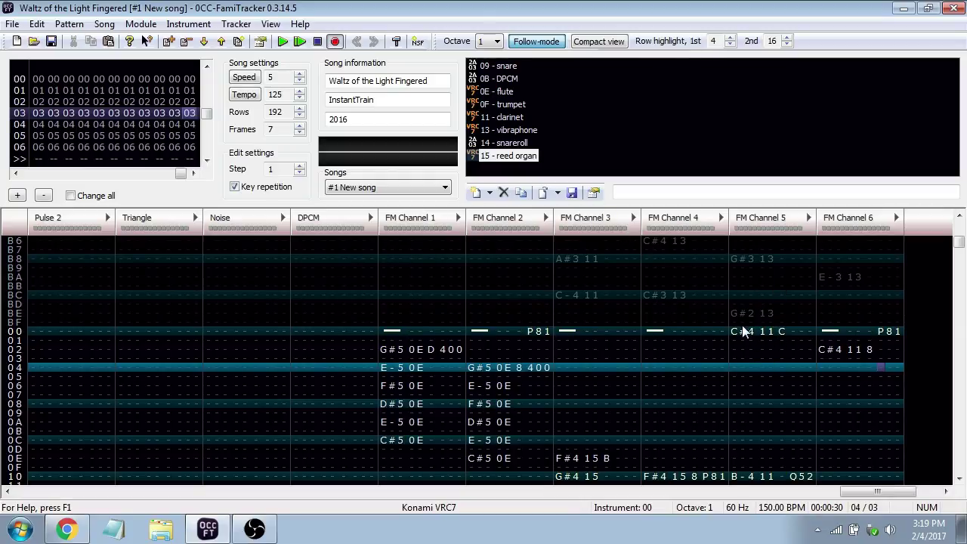
pyautogui.click(766, 334)
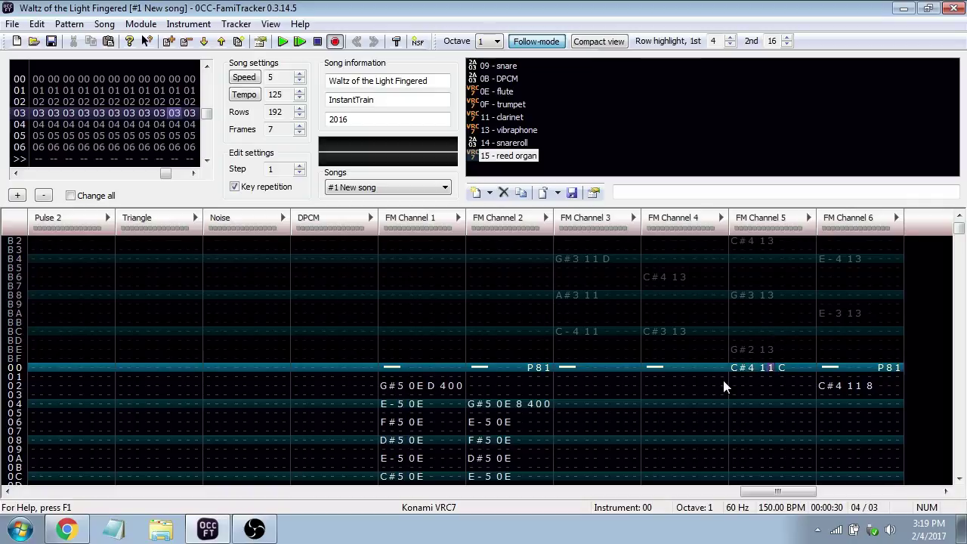
pyautogui.scroll(-2, 503, 333)
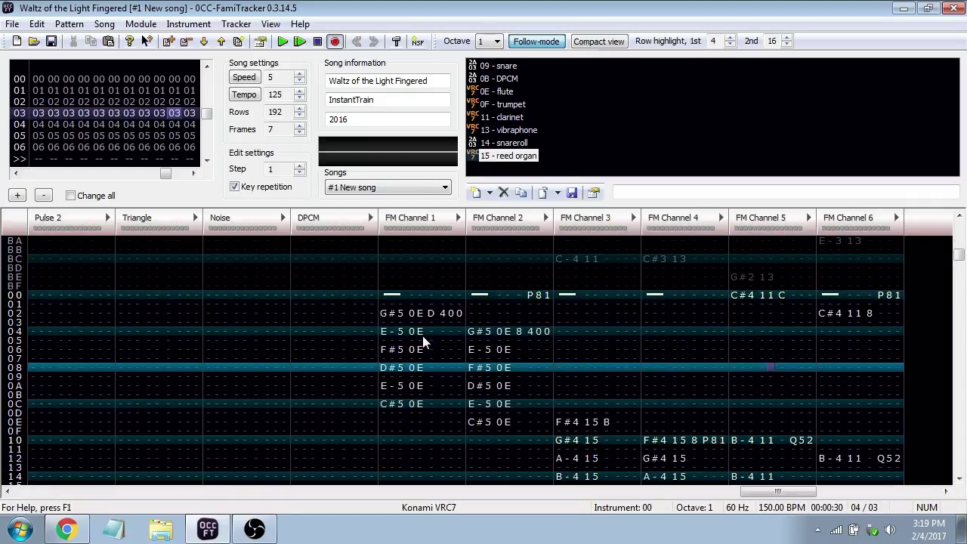
pyautogui.scroll(-1, 556, 405)
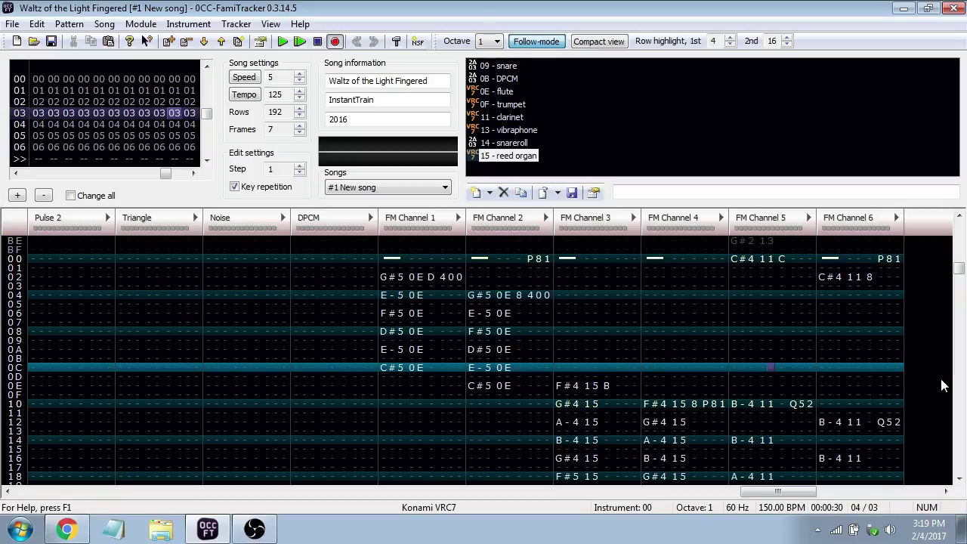
pyautogui.press('Return')
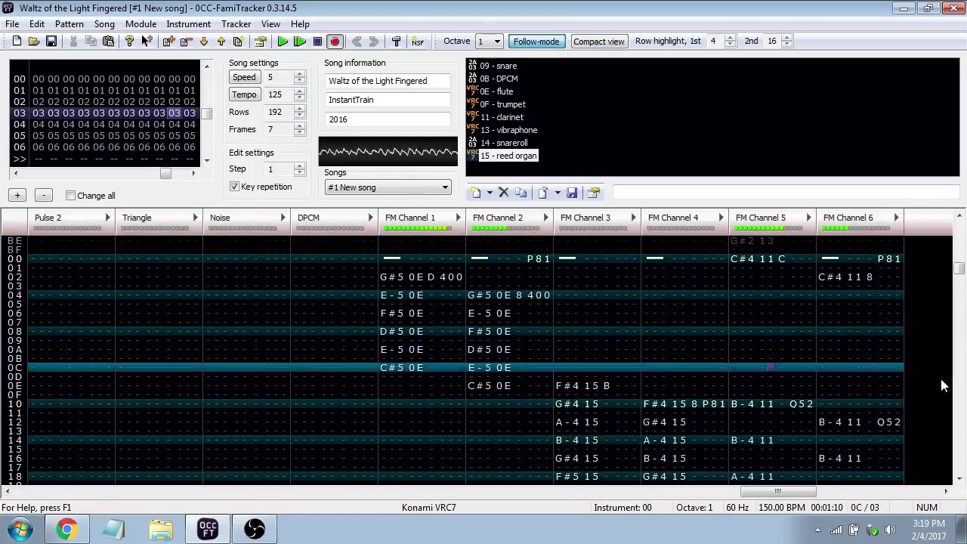
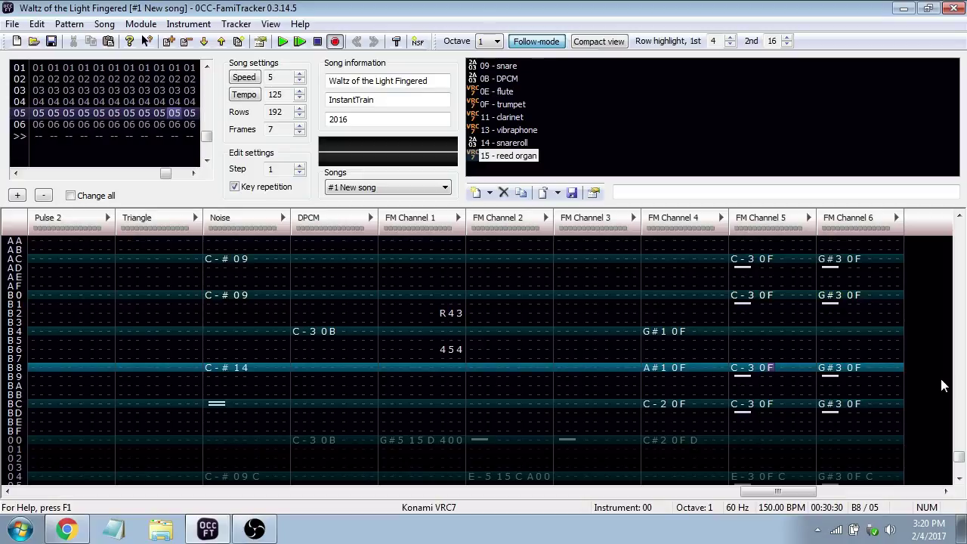
# Open the module Library on a Floating Island
pyautogui.click(12, 23)
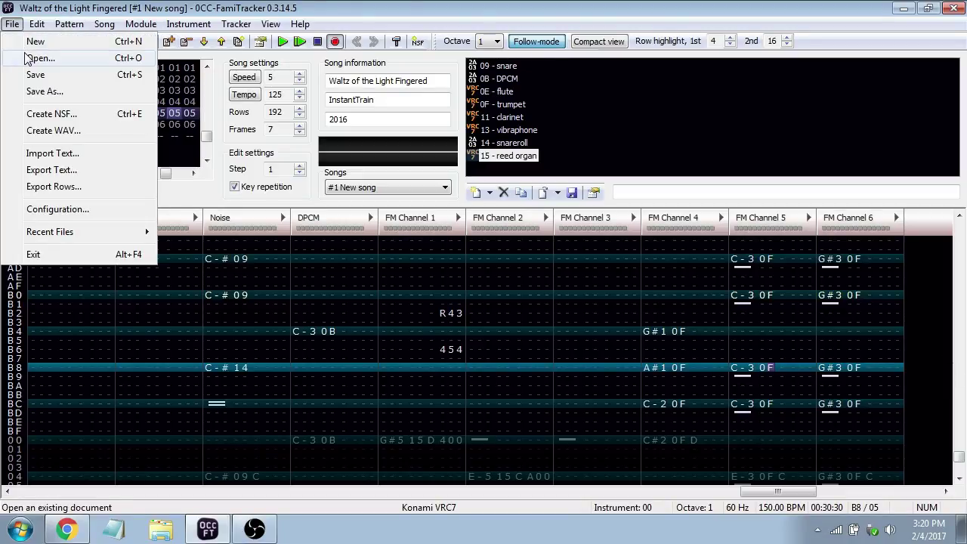
pyautogui.click(39, 58)
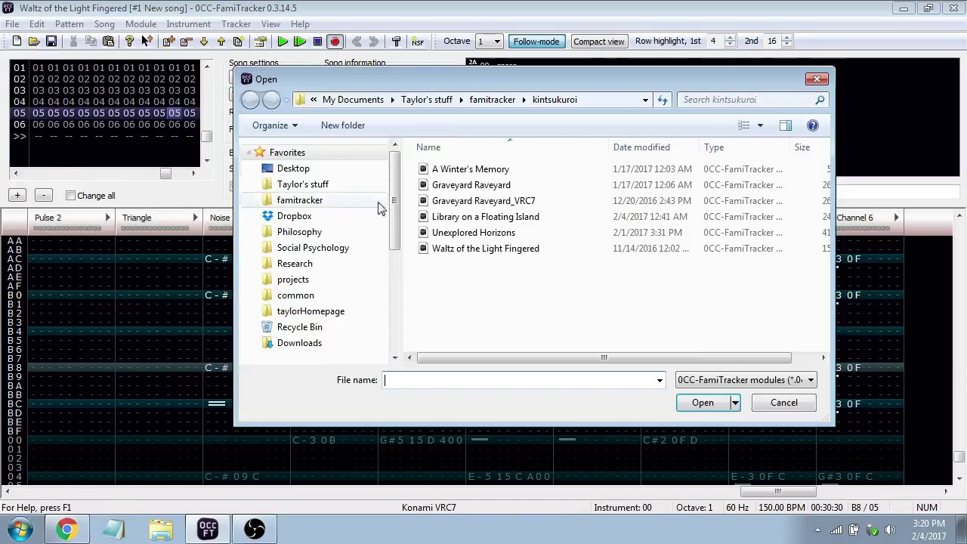
pyautogui.doubleClick(468, 217)
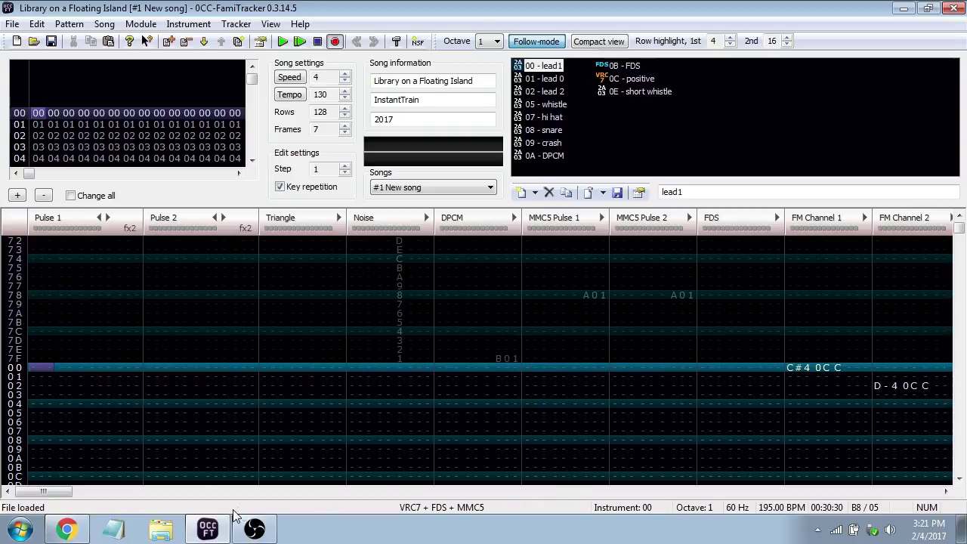
# Play the song from row 08 of frame 00, viewing the FM channels and the pulse channels, and stop it in frame 04
pyautogui.moveTo(76, 491)
pyautogui.mouseDown()
pyautogui.moveTo(411, 509)
pyautogui.moveTo(947, 498)
pyautogui.moveTo(269, 463)
pyautogui.moveTo(71, 495)
pyautogui.mouseUp()
pyautogui.scroll(-2, 569, 349)
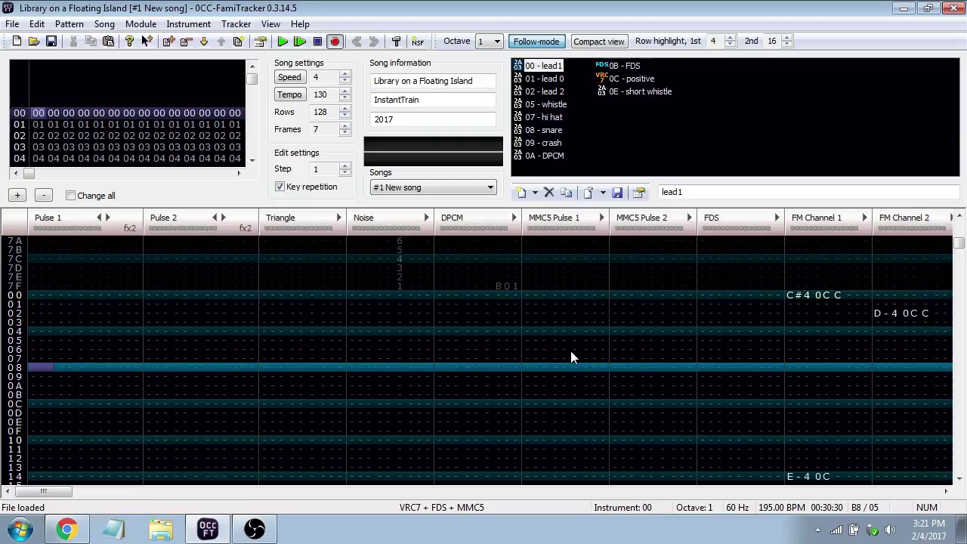
pyautogui.press('Return')
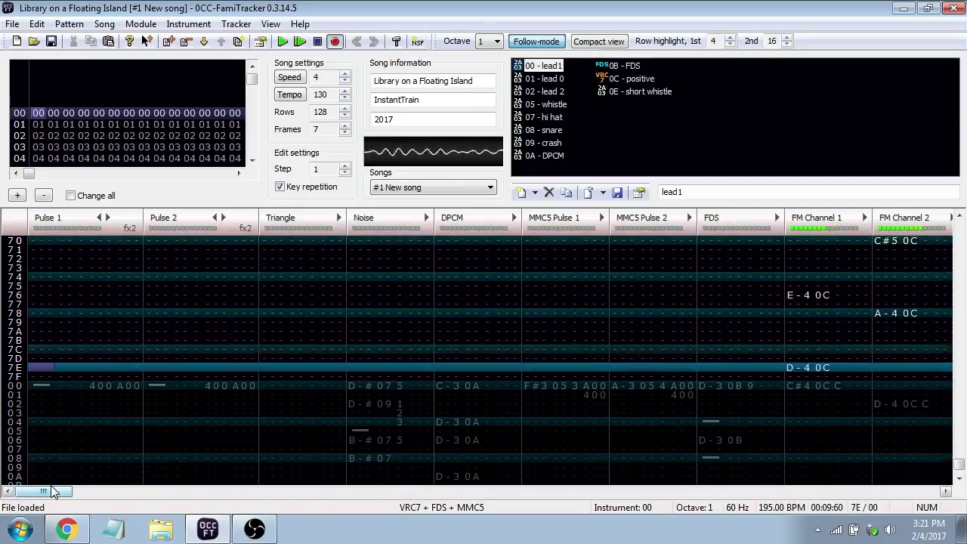
pyautogui.moveTo(51, 490); pyautogui.dragTo(758, 493)
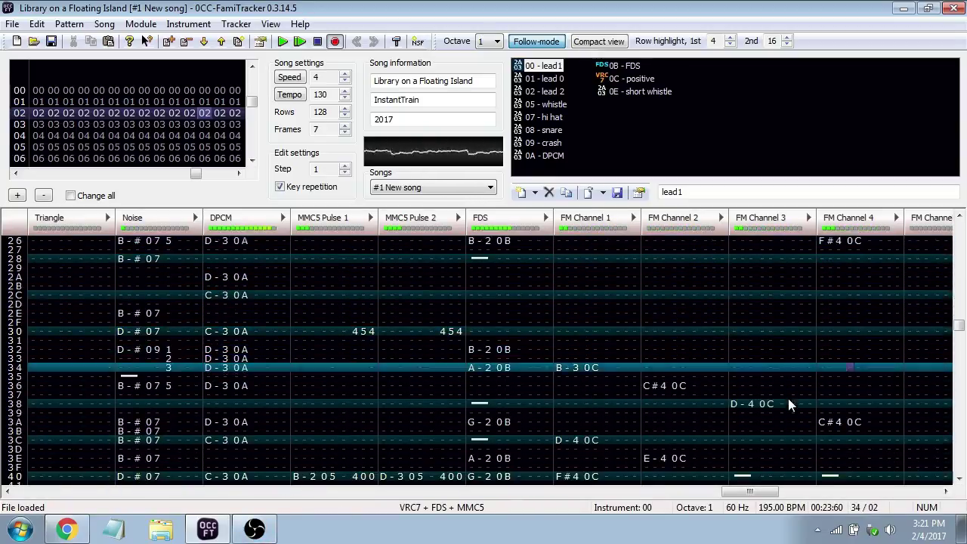
pyautogui.moveTo(749, 491); pyautogui.dragTo(19, 464)
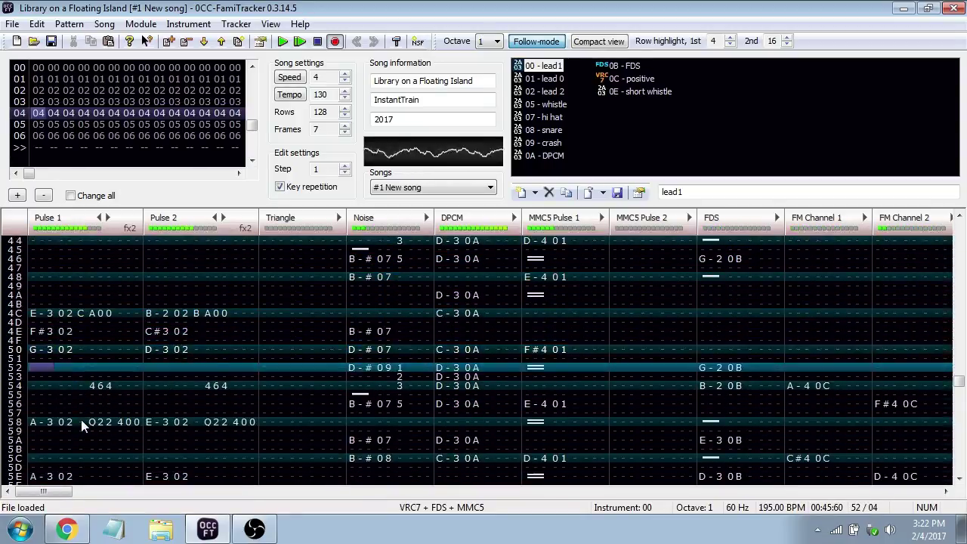
pyautogui.press('Return')
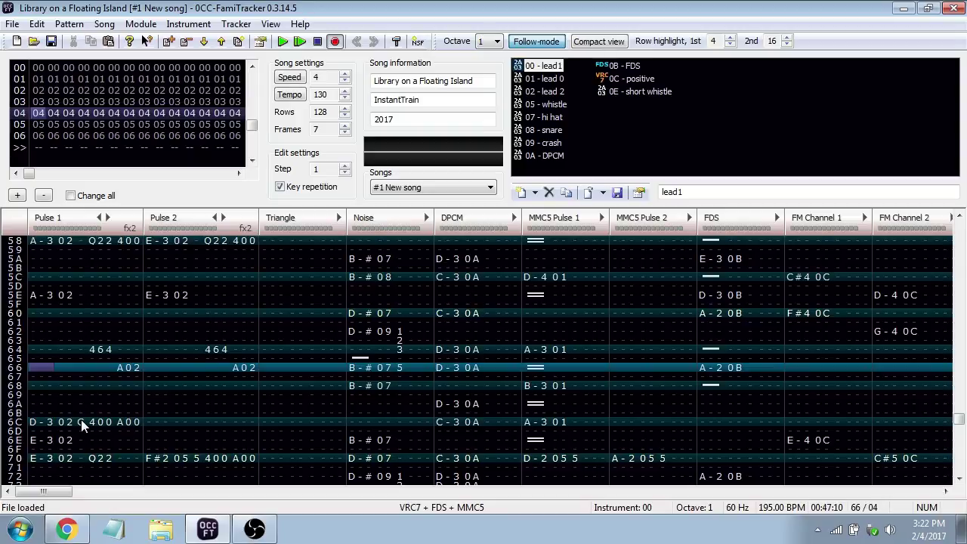
# Inspect the custom patch settings of VRC7 instrument 0C - positive and its notes on the FM channels in frame 04
pyautogui.doubleClick(630, 79)
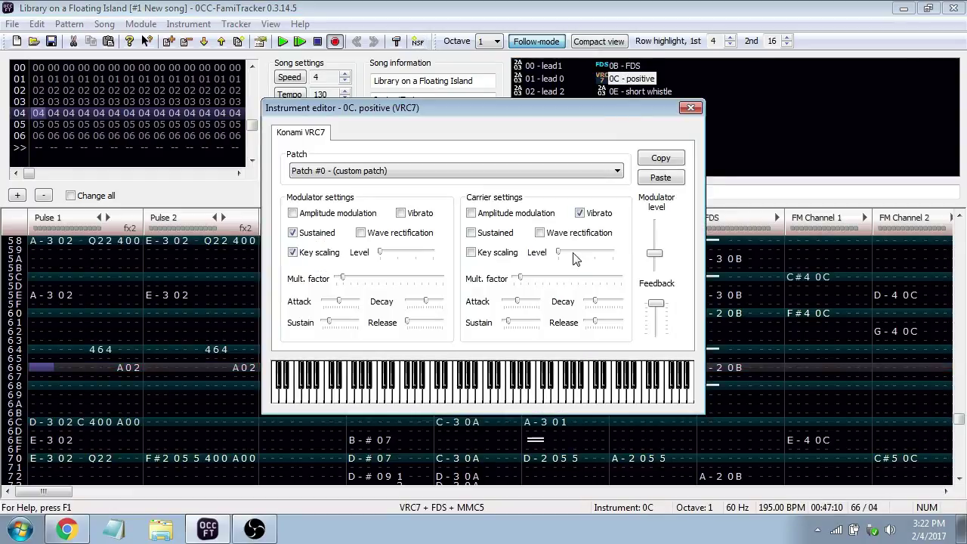
pyautogui.click(685, 108)
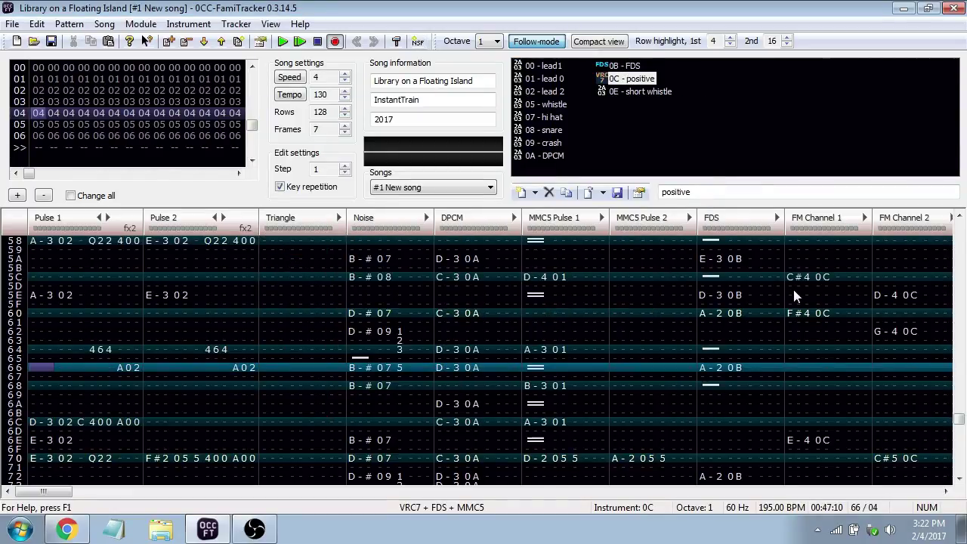
pyautogui.click(793, 286)
pyautogui.moveTo(572, 491); pyautogui.dragTo(908, 491)
pyautogui.doubleClick(630, 78)
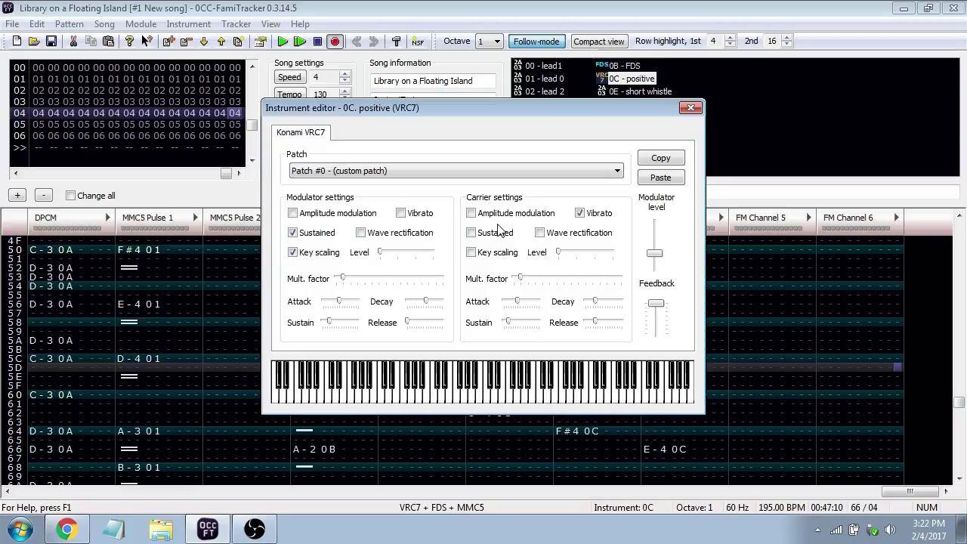
pyautogui.click(689, 108)
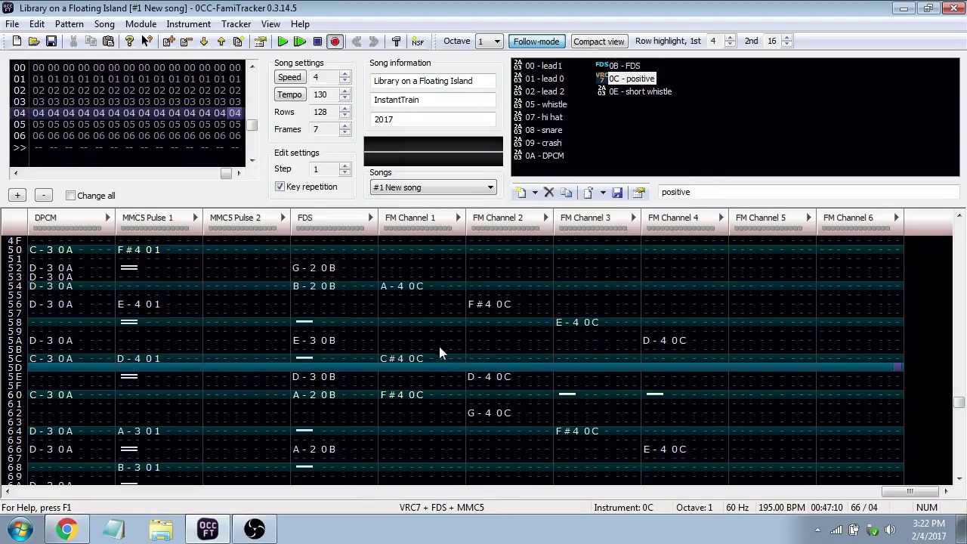
# Audition instrument 0C - positive on FM Channel 1 and shift its modulator level slightly to compare the sound
pyautogui.click(388, 359)
pyautogui.doubleClick(617, 79)
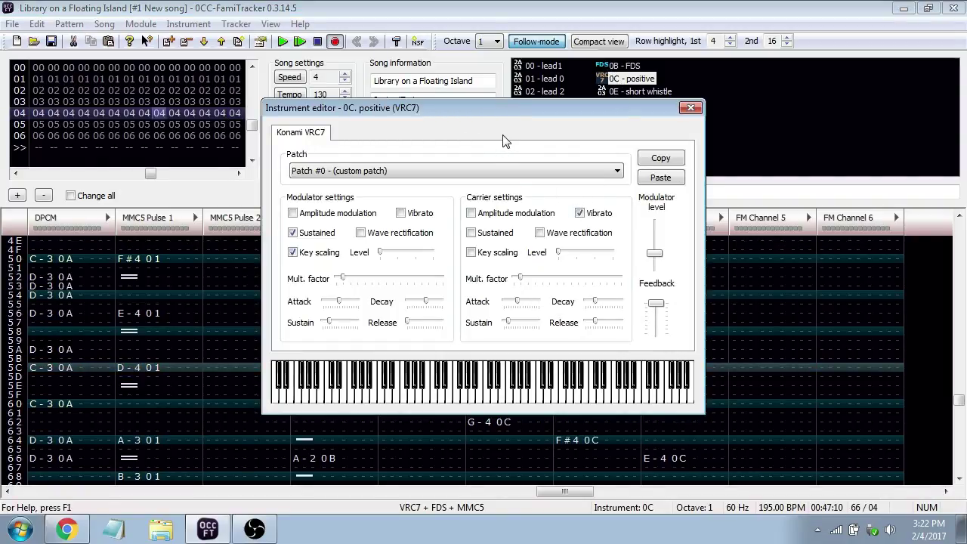
pyautogui.press('x')
pyautogui.press('e')
pyautogui.press('y')
pyautogui.press('u')
pyautogui.press('i')
pyautogui.moveTo(656, 254)
pyautogui.mouseDown()
pyautogui.moveTo(661, 222)
pyautogui.moveTo(666, 257)
pyautogui.mouseUp()
pyautogui.press('i')
pyautogui.press('i')
pyautogui.press('i')
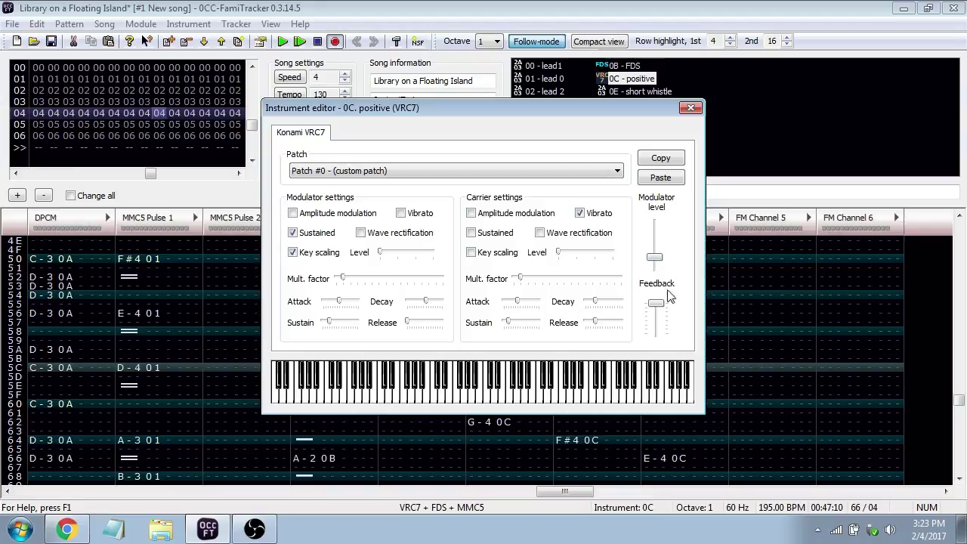
# Try feedback and carrier multiplication factor adjustments on instrument 0C while auditioning notes, and close its instrument editor
pyautogui.moveTo(667, 310)
pyautogui.mouseDown()
pyautogui.moveTo(658, 340)
pyautogui.moveTo(655, 304)
pyautogui.mouseUp()
pyautogui.press('i')
pyautogui.press('i')
pyautogui.press('i')
pyautogui.moveTo(521, 279); pyautogui.dragTo(581, 281)
pyautogui.press('i')
pyautogui.moveTo(581, 282); pyautogui.dragTo(519, 281)
pyautogui.click(543, 234)
pyautogui.click(505, 235)
pyautogui.click(471, 252)
pyautogui.click(690, 108)
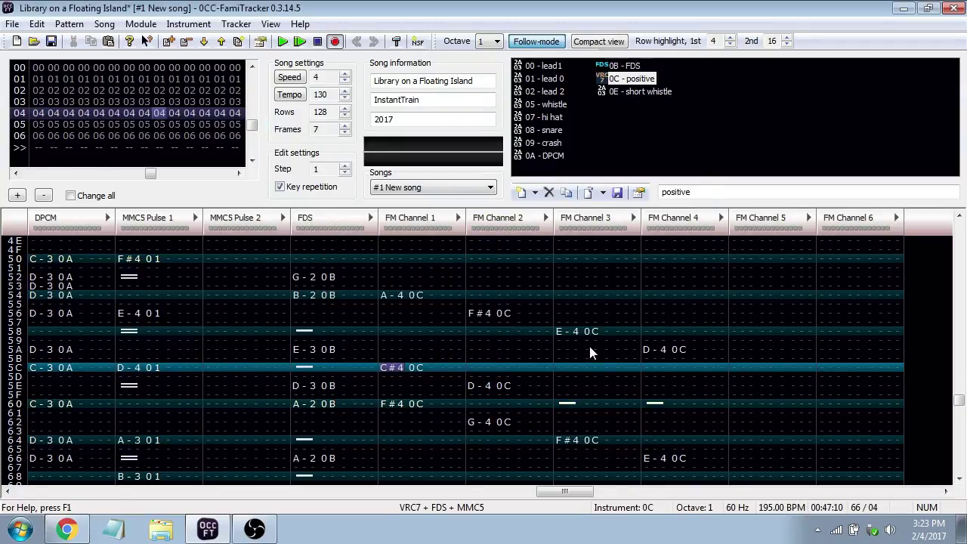
pyautogui.click(12, 23)
pyautogui.click(31, 58)
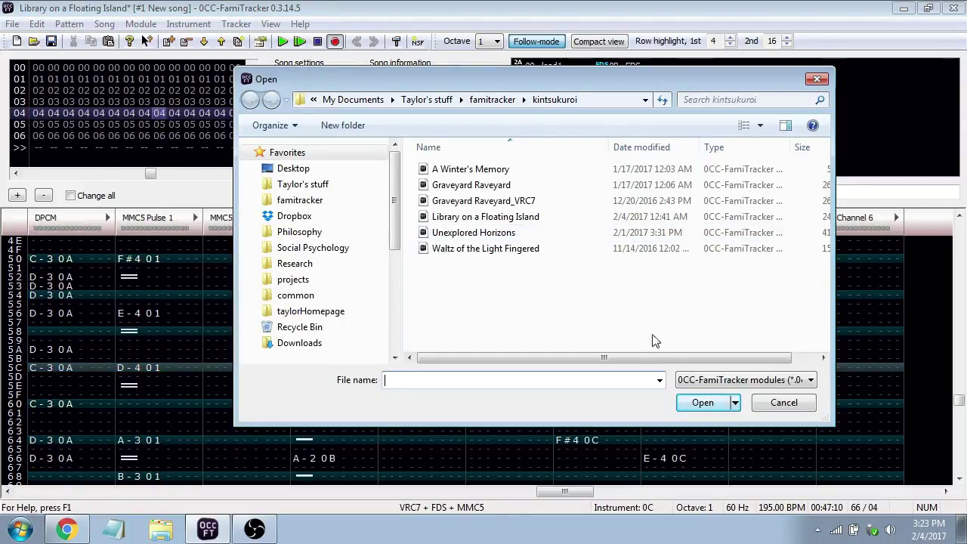
pyautogui.click(783, 403)
# Create a new module without saving the current one and enable the N163 and S5B expansion chips for it
pyautogui.click(12, 23)
pyautogui.click(30, 38)
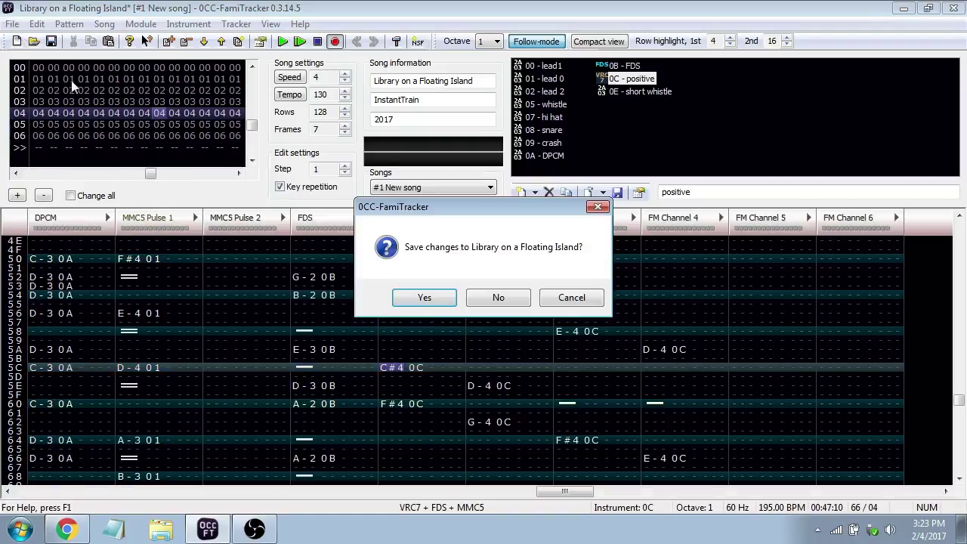
pyautogui.click(487, 295)
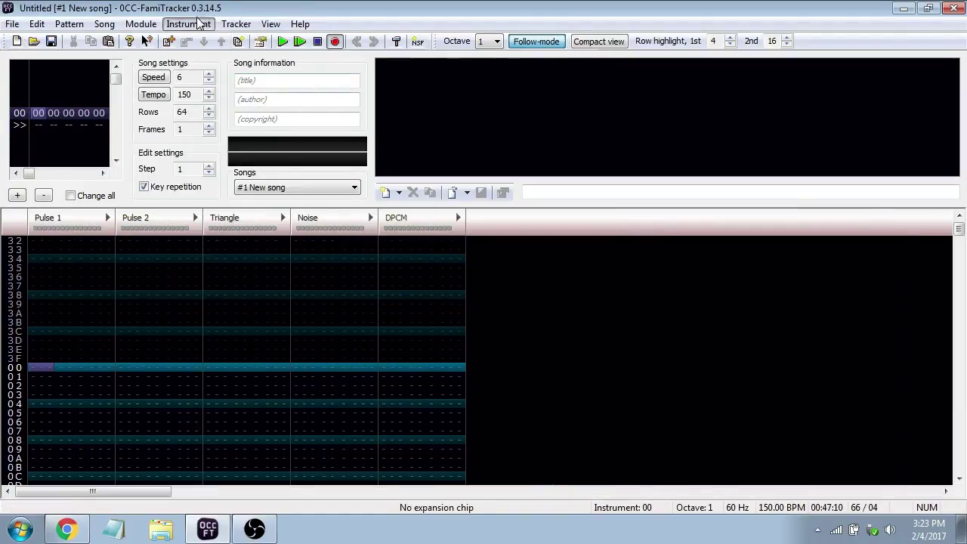
pyautogui.click(141, 23)
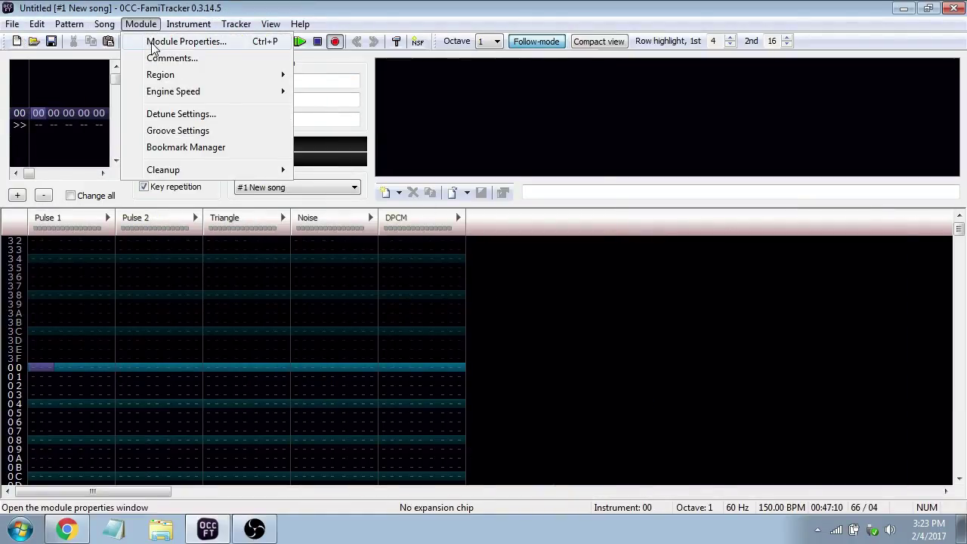
pyautogui.click(151, 40)
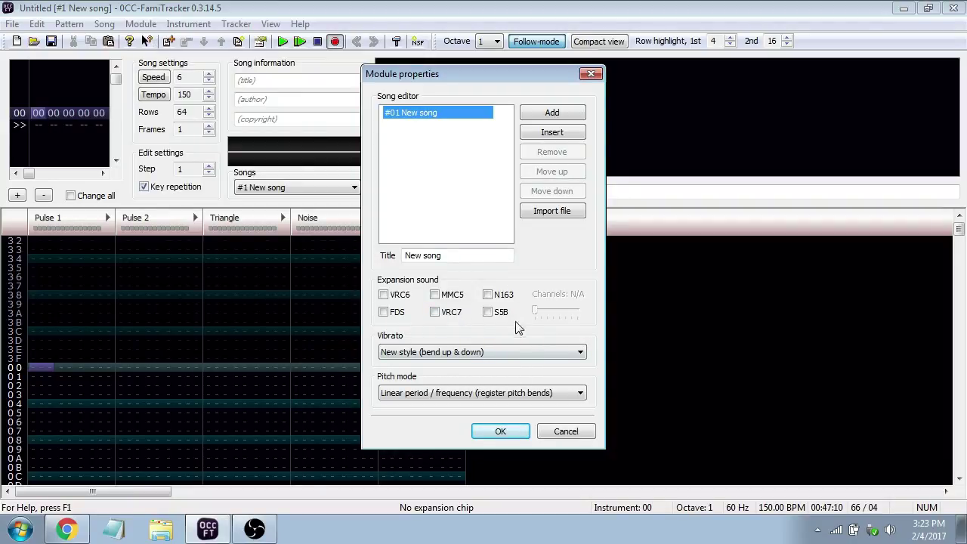
pyautogui.click(488, 295)
pyautogui.click(489, 312)
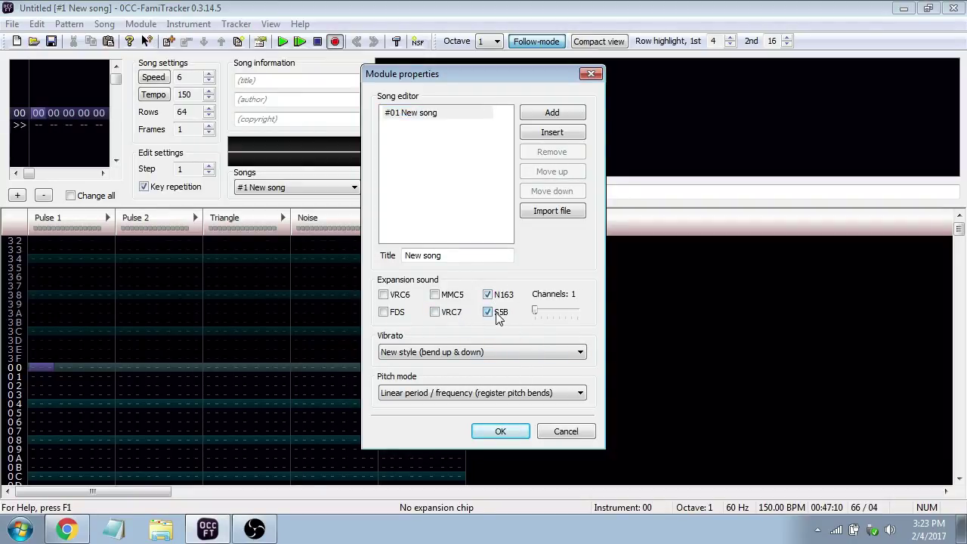
pyautogui.click(500, 432)
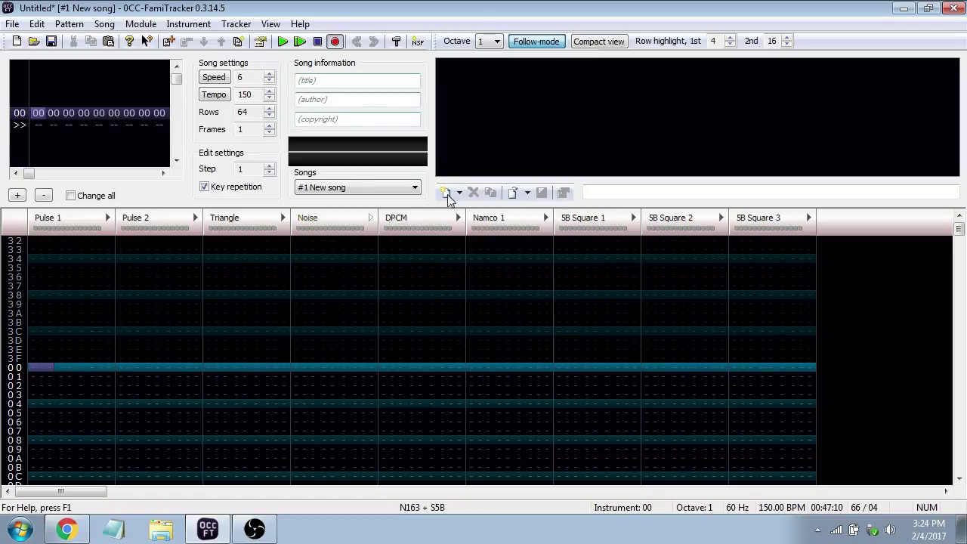
# Add a Namco instrument for the Namco 1 channel and open its instrument editor
pyautogui.click(485, 367)
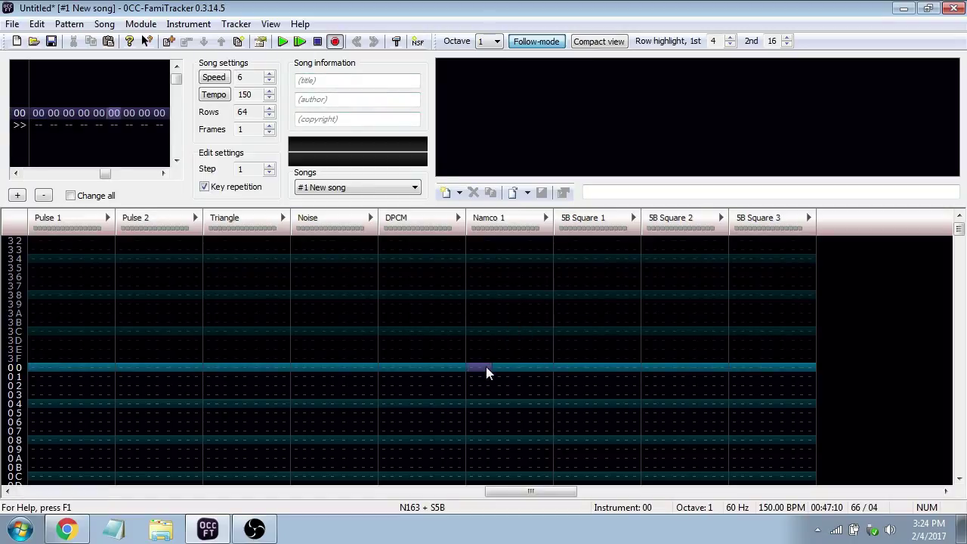
pyautogui.click(445, 192)
pyautogui.doubleClick(484, 67)
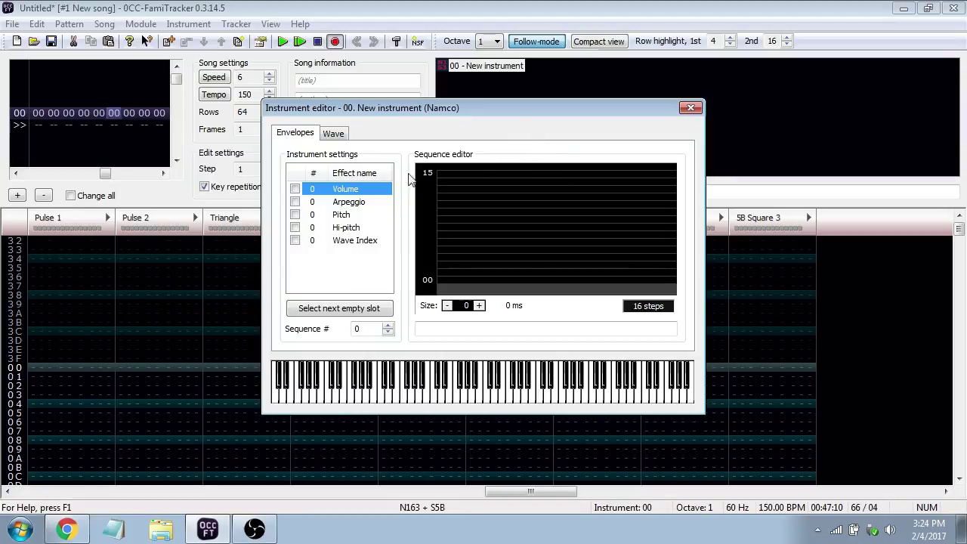
# Draw a freehand waveform in the Namco instrument's wave editor and audition a note with it
pyautogui.click(342, 136)
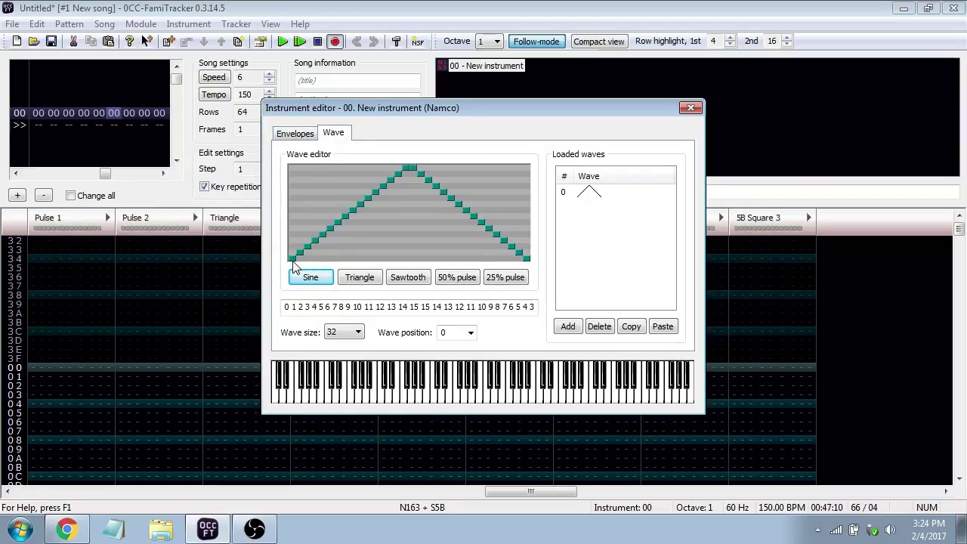
pyautogui.moveTo(299, 258)
pyautogui.mouseDown()
pyautogui.moveTo(358, 214)
pyautogui.moveTo(399, 203)
pyautogui.moveTo(472, 237)
pyautogui.moveTo(496, 216)
pyautogui.moveTo(519, 258)
pyautogui.moveTo(505, 228)
pyautogui.mouseUp()
pyautogui.click(468, 390)
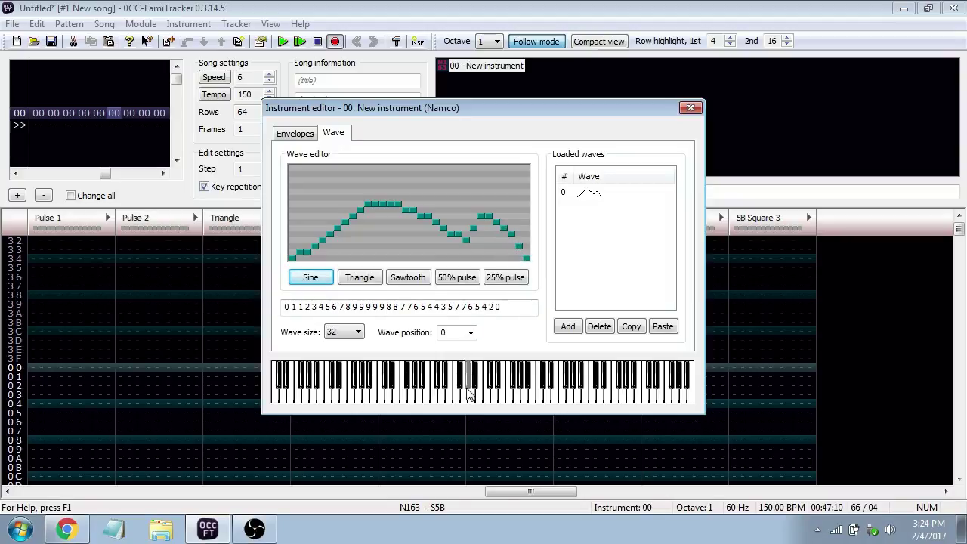
# Apply the Triangle, Sawtooth, 50% pulse and 25% pulse wave presets in turn, auditioning a note with each
pyautogui.click(360, 277)
pyautogui.click(432, 396)
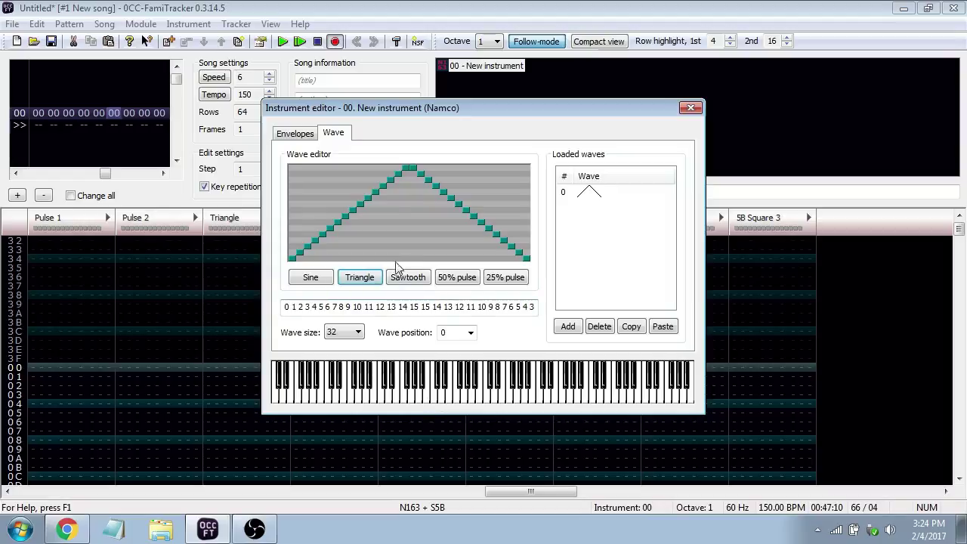
pyautogui.click(406, 277)
pyautogui.click(444, 390)
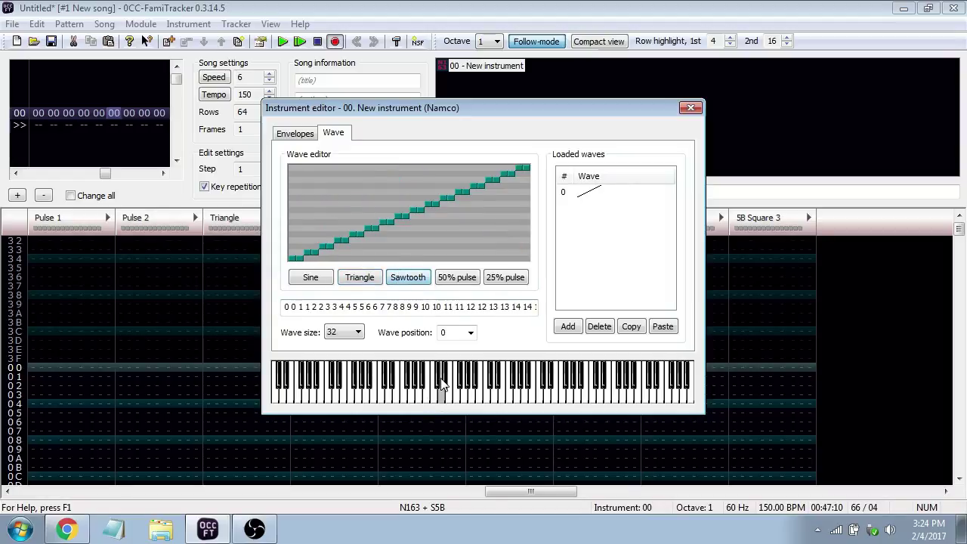
pyautogui.click(458, 278)
pyautogui.click(493, 392)
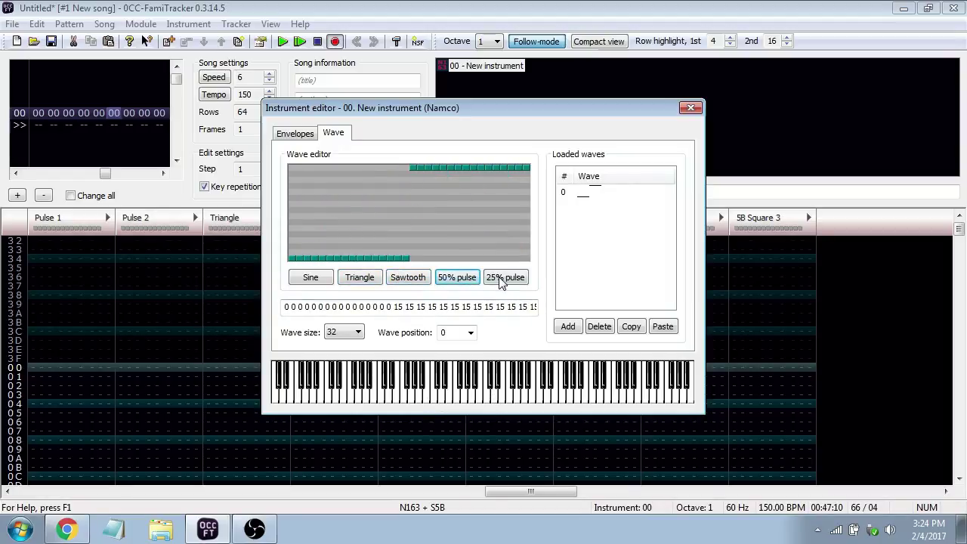
pyautogui.click(505, 278)
pyautogui.click(501, 389)
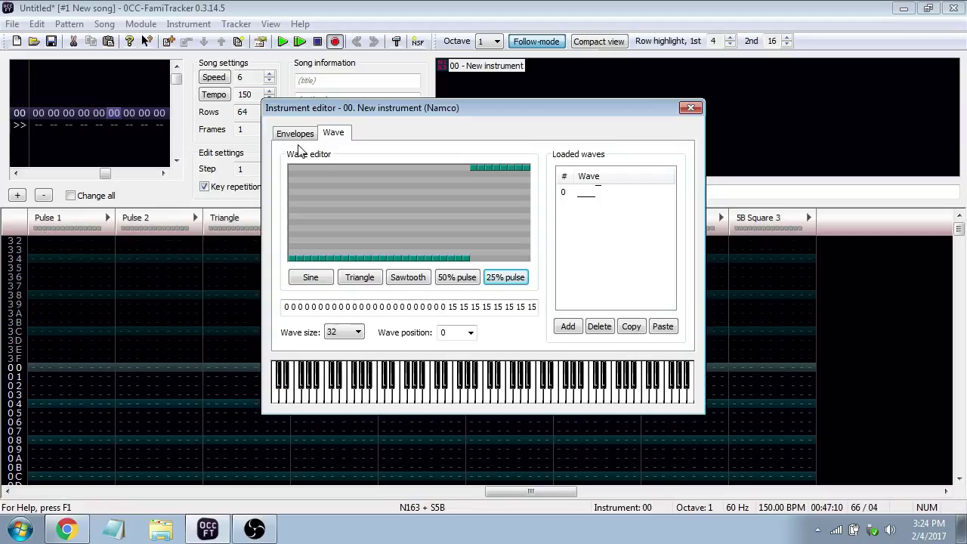
# Add a second wave to the instrument's loaded waves and switch between waves 0 and 1 to compare them
pyautogui.click(568, 326)
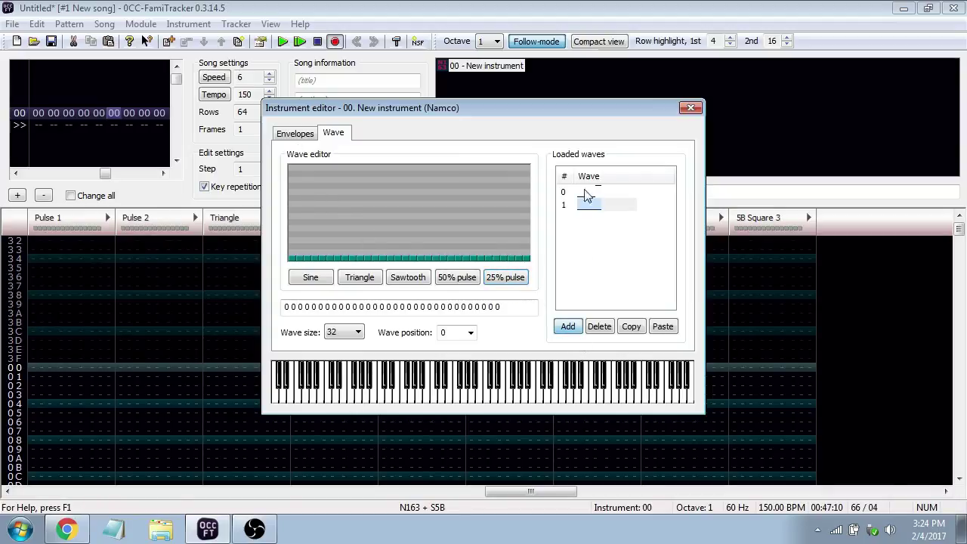
pyautogui.click(595, 201)
pyautogui.click(595, 195)
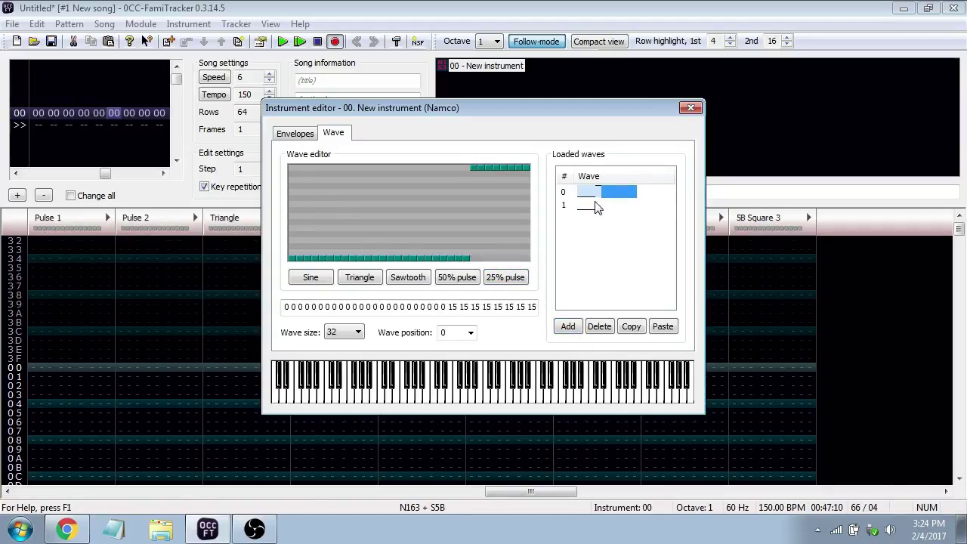
pyautogui.click(595, 201)
pyautogui.click(595, 195)
pyautogui.click(595, 205)
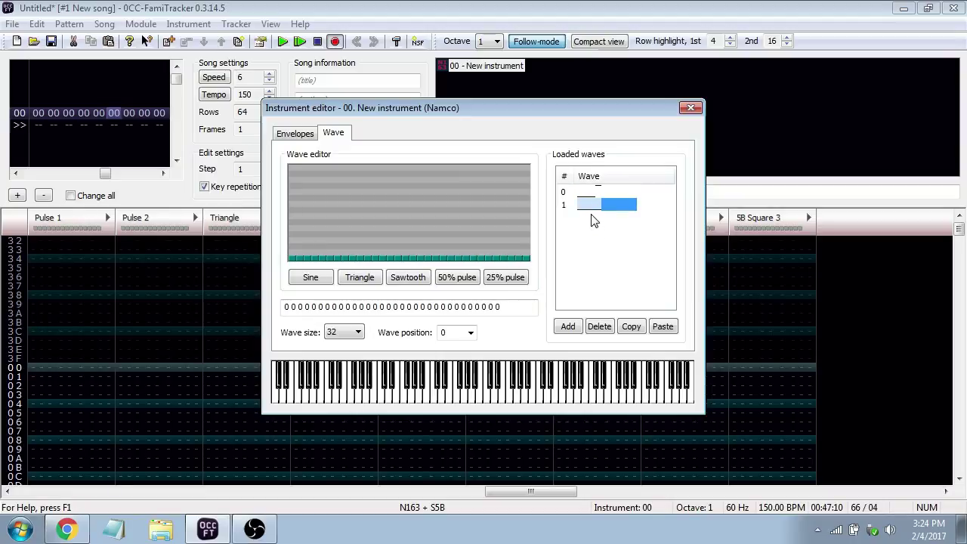
# Enable the Wave Index envelope for the Namco instrument and draw a two-step sequence with values 35 and 47
pyautogui.click(296, 134)
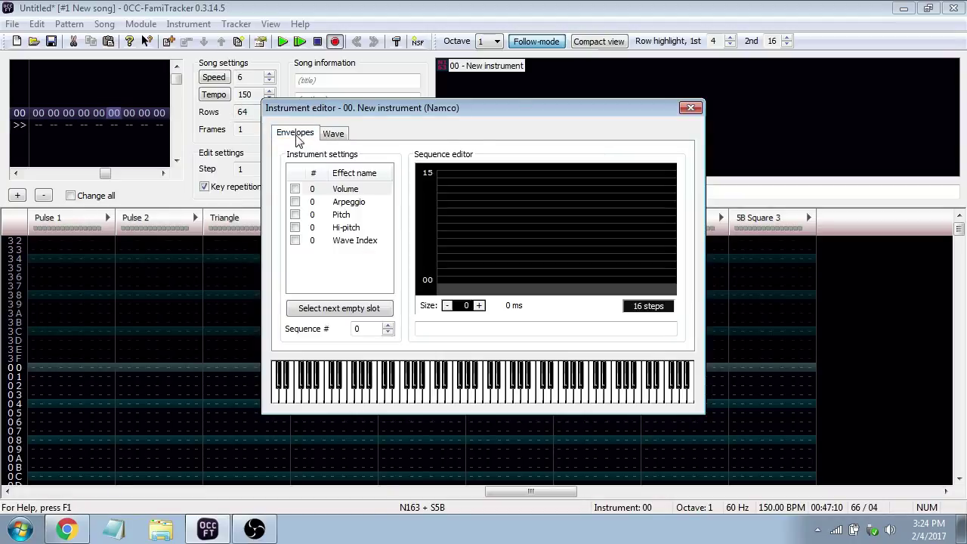
pyautogui.click(366, 240)
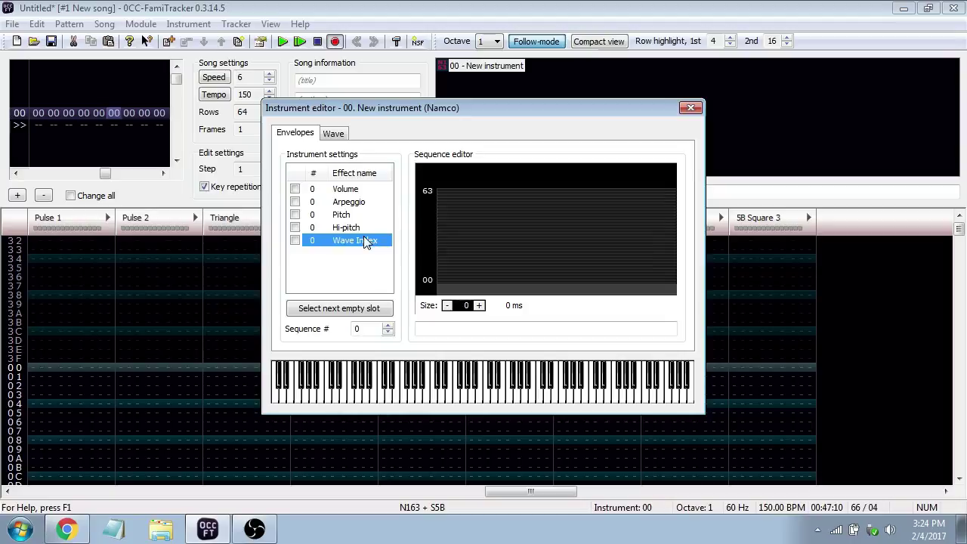
pyautogui.click(295, 241)
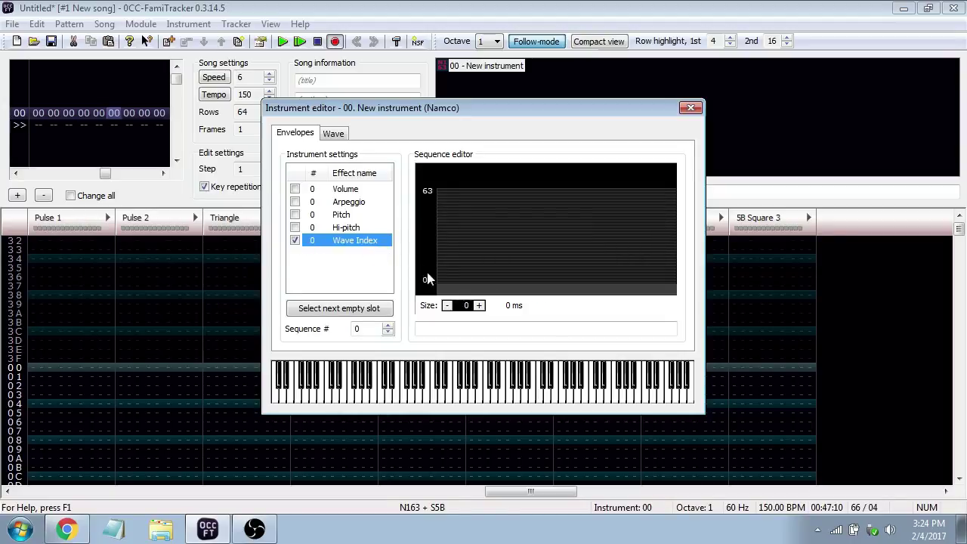
pyautogui.click(477, 305)
pyautogui.click(477, 305)
pyautogui.moveTo(453, 231); pyautogui.dragTo(483, 213)
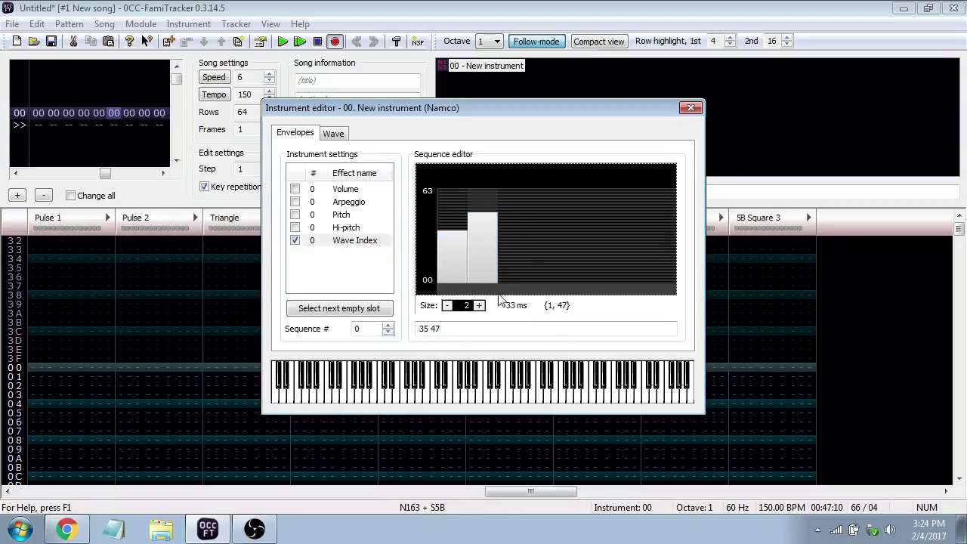
# Audition the Wave Index sequence, lower both of its steps to 0, audition it again and close the instrument editor
pyautogui.click(495, 400)
pyautogui.click(468, 386)
pyautogui.moveTo(465, 272)
pyautogui.mouseDown()
pyautogui.moveTo(451, 325)
pyautogui.moveTo(498, 290)
pyautogui.mouseUp()
pyautogui.click(493, 389)
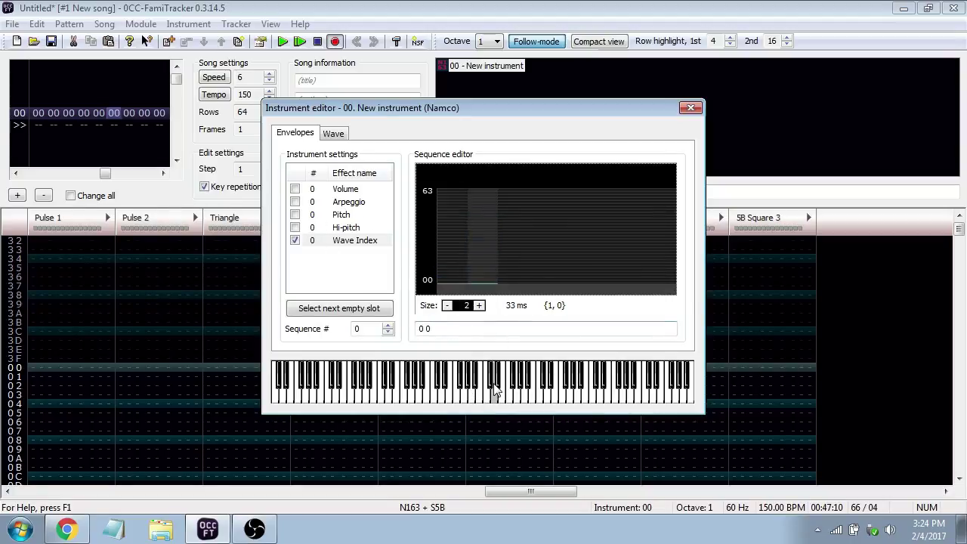
pyautogui.click(691, 107)
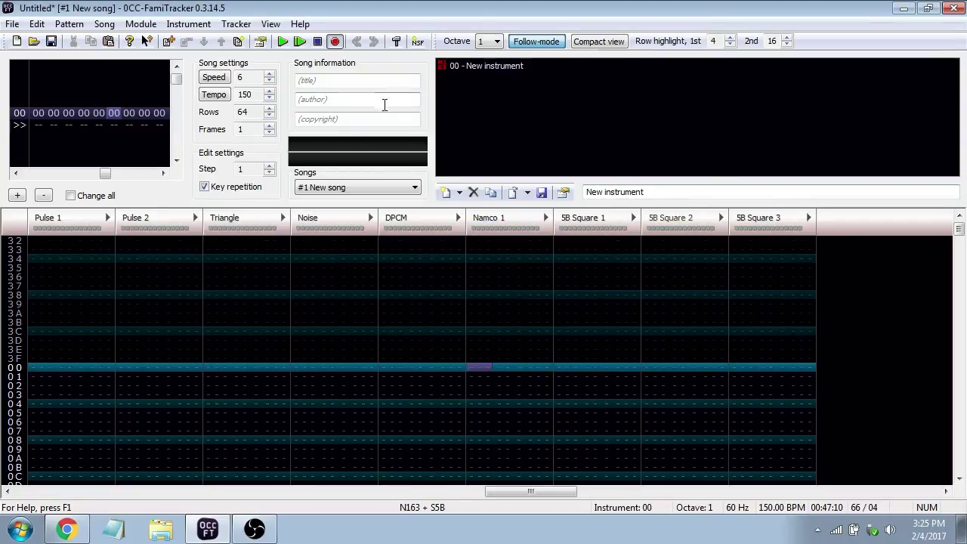
# Add a second Namco instrument and look over its wave and envelope settings in the instrument editor
pyautogui.click(445, 191)
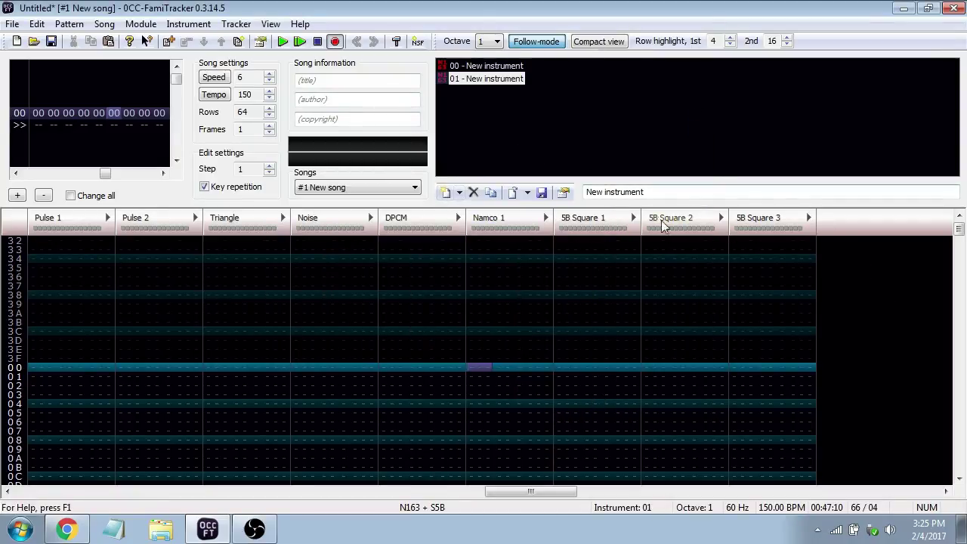
pyautogui.doubleClick(502, 78)
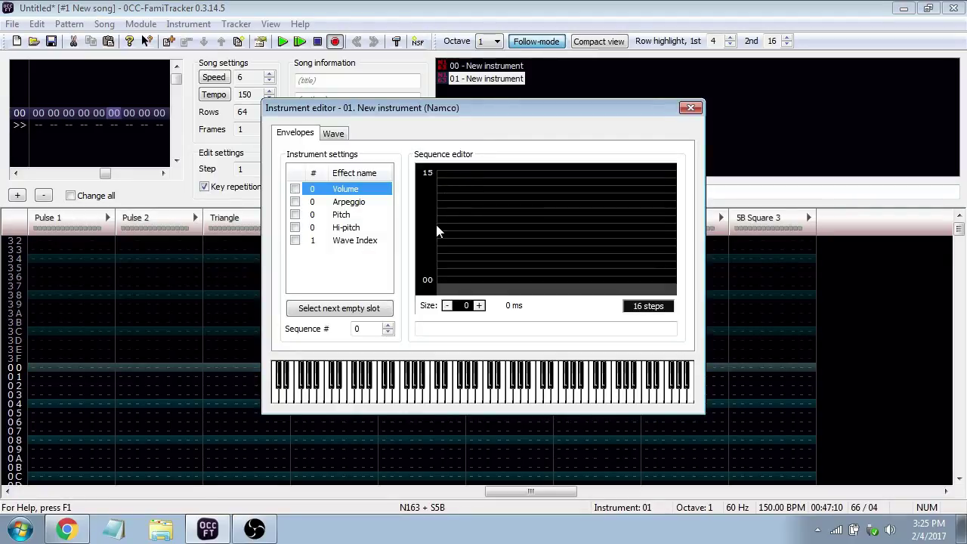
pyautogui.click(333, 136)
pyautogui.click(302, 136)
pyautogui.click(329, 134)
pyautogui.click(690, 107)
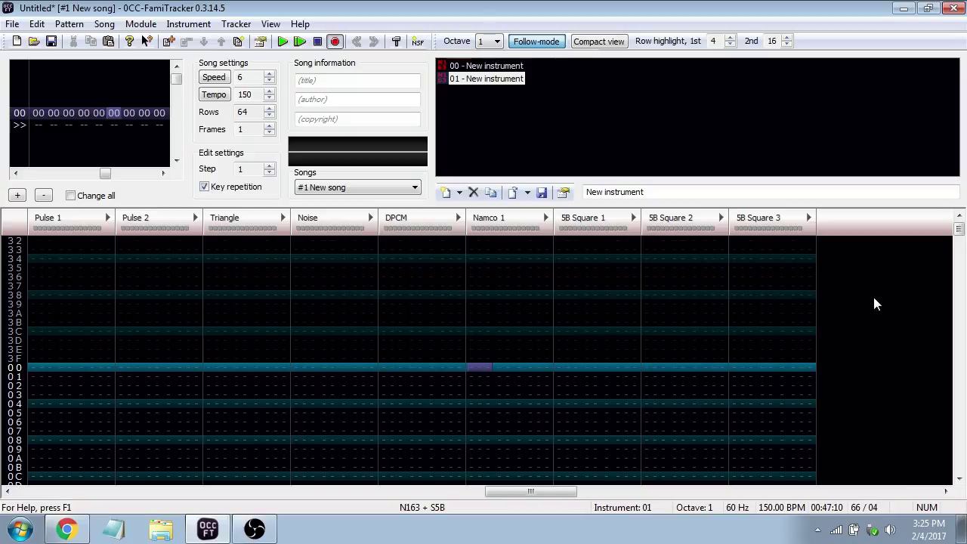
# Open the gimmick module from the famitracker folder without saving the current module
pyautogui.click(10, 24)
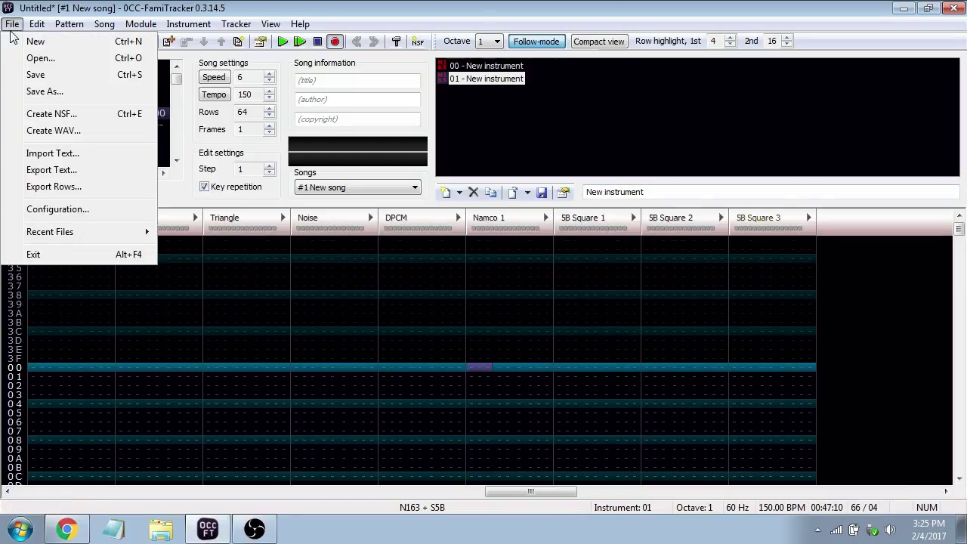
pyautogui.click(39, 58)
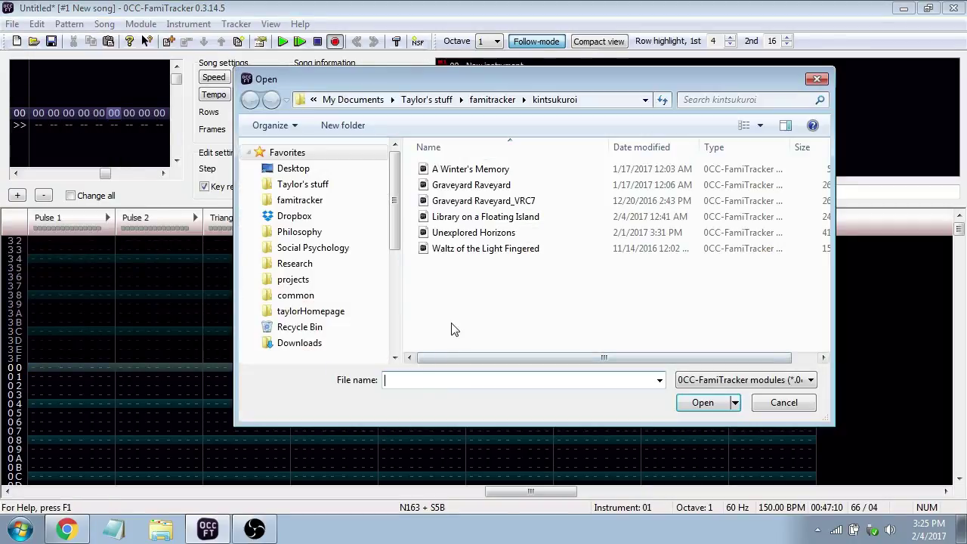
pyautogui.click(596, 99)
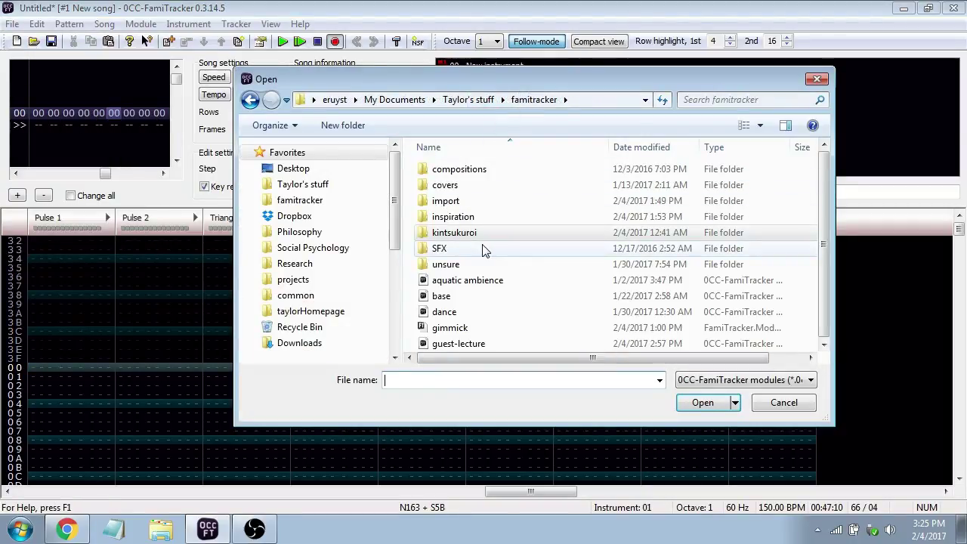
pyautogui.doubleClick(489, 337)
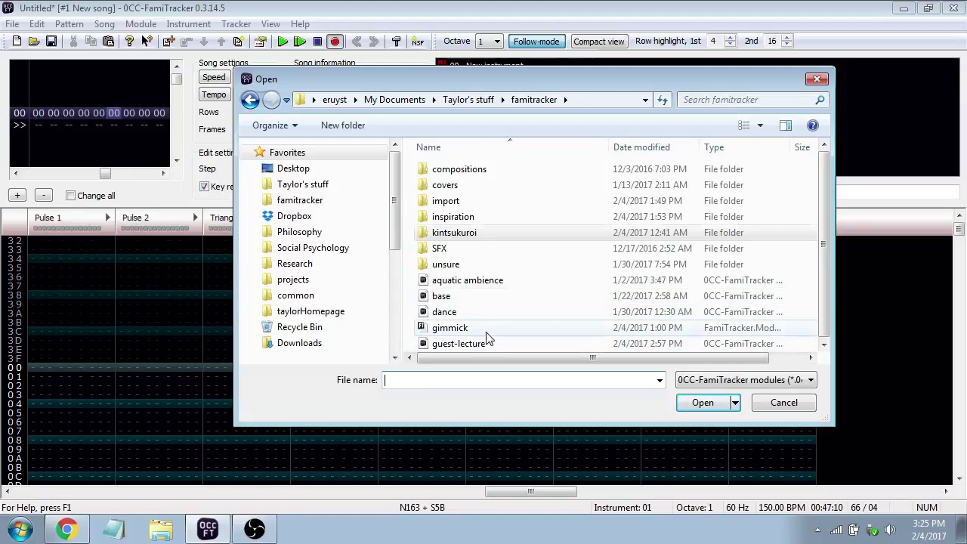
pyautogui.click(498, 297)
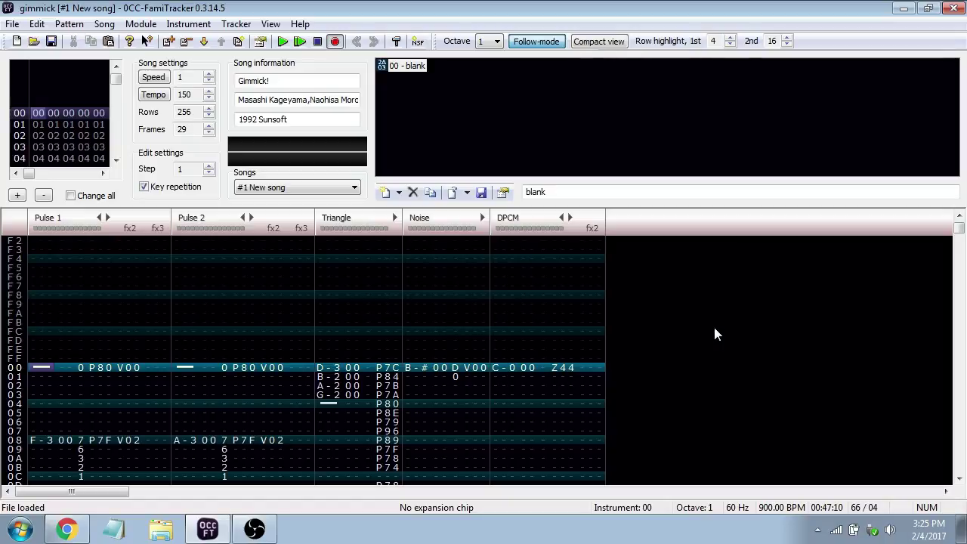
# Play the Gimmick! song, then replay it from the start with only the Pulse 1 and Pulse 2 channels audible
pyautogui.press('Return')
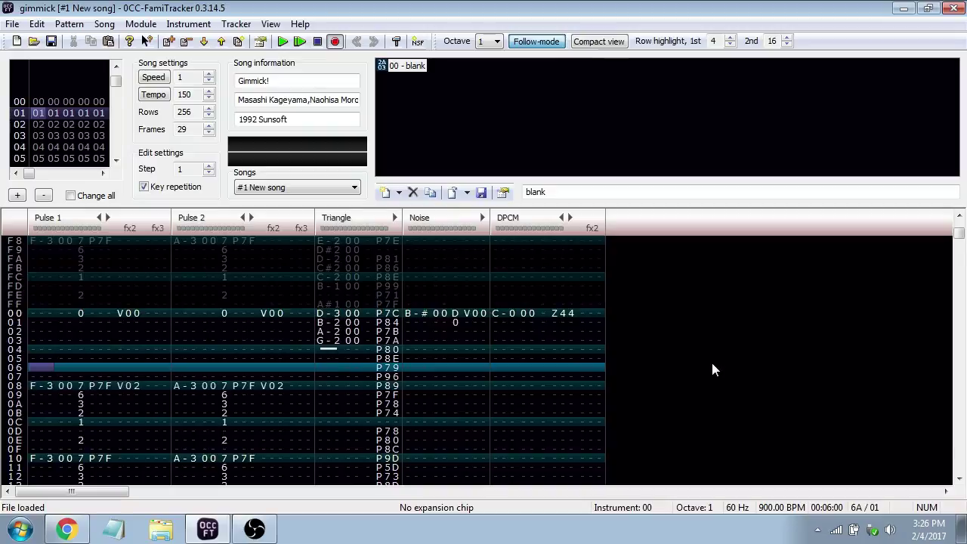
pyautogui.press('Return')
pyautogui.doubleClick(67, 215)
pyautogui.click(191, 217)
pyautogui.press('F5')
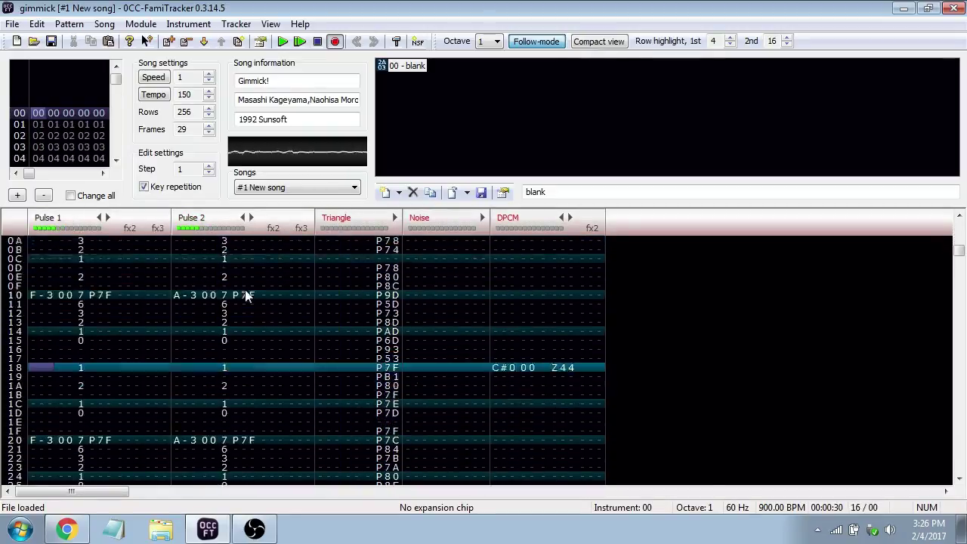
# Mute both pulse channels and play the song with only Triangle and Noise, then solo the DPCM channel and play it
pyautogui.click(215, 225)
pyautogui.click(82, 225)
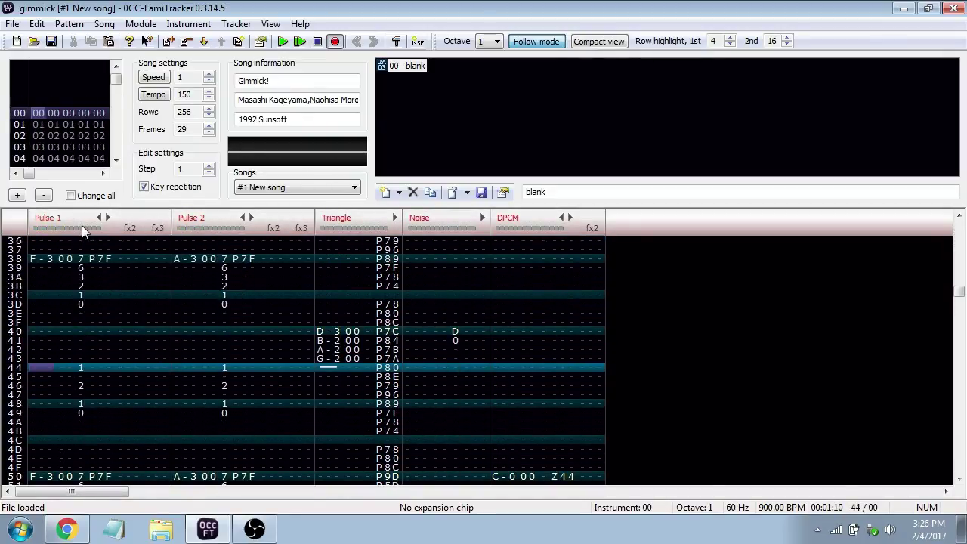
pyautogui.press('F5')
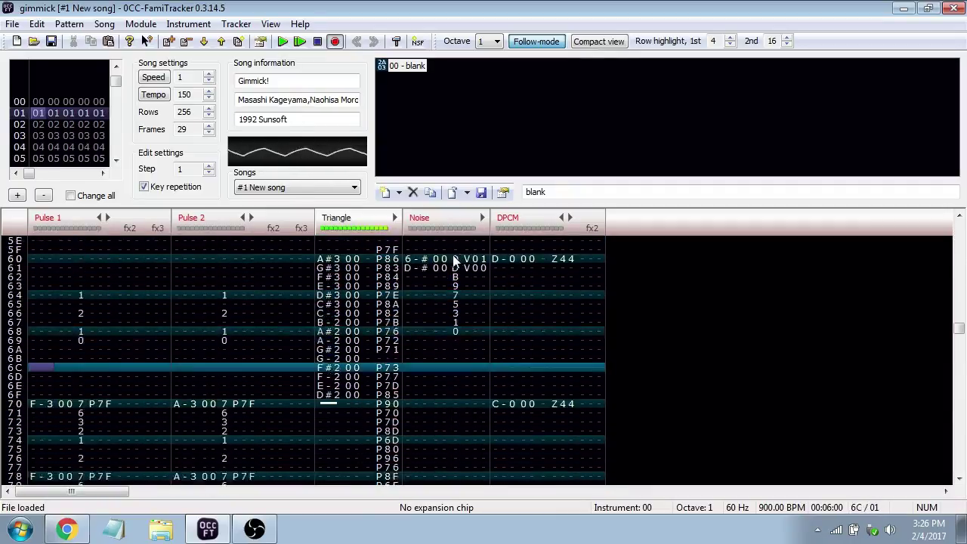
pyautogui.press('Return')
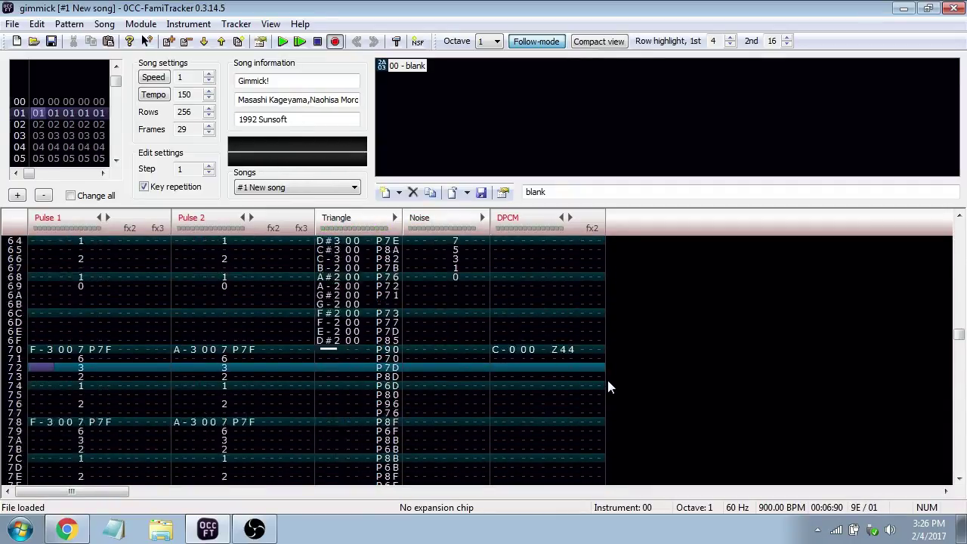
pyautogui.scroll(9, 610, 387)
pyautogui.press('Return')
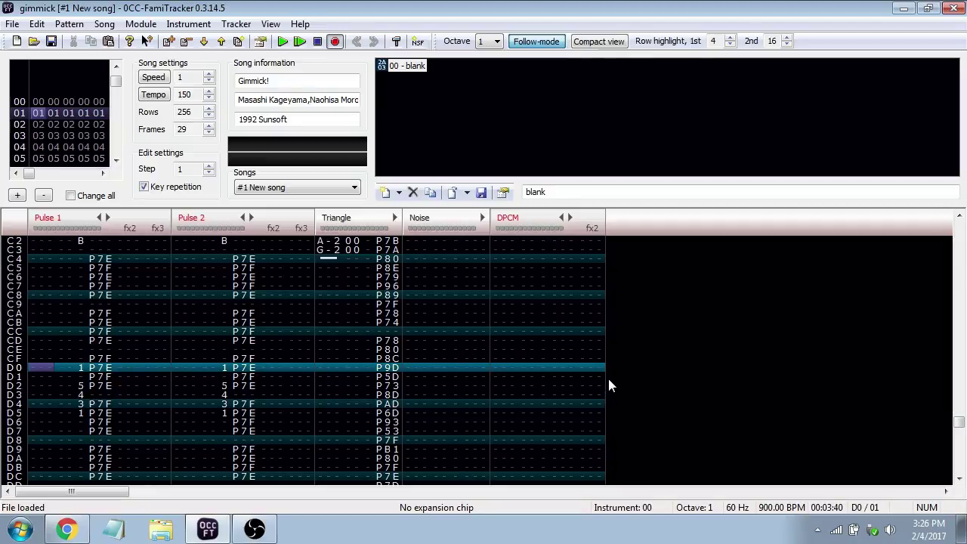
pyautogui.doubleClick(528, 228)
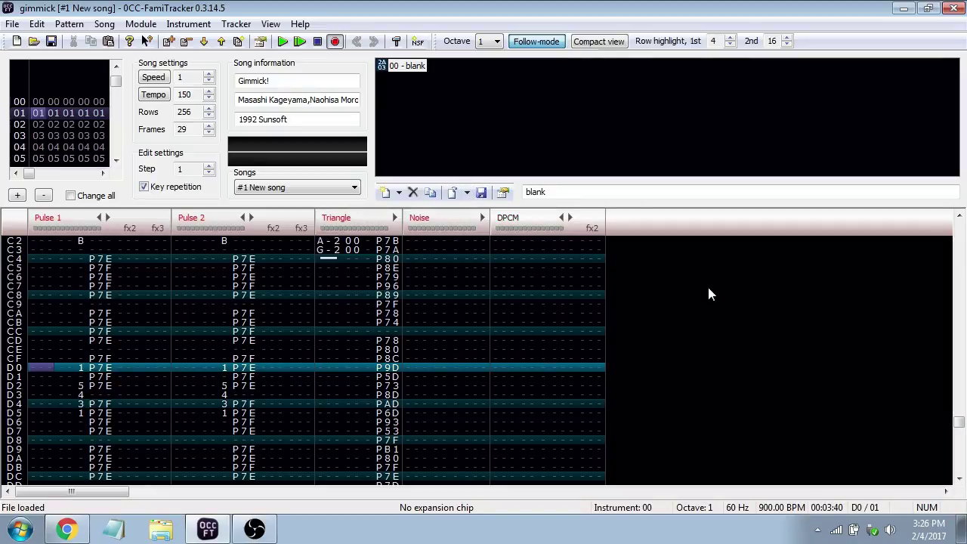
pyautogui.press('Return')
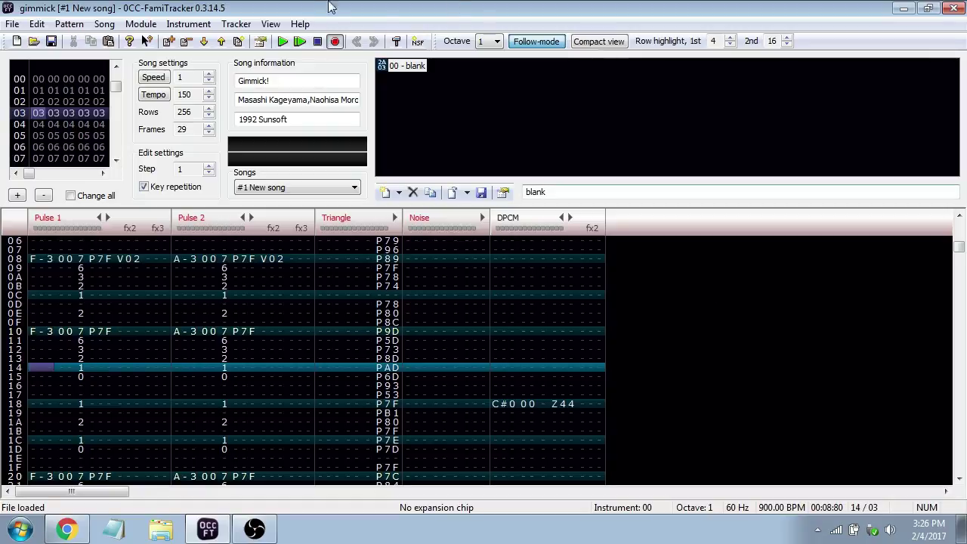
# Examine the DPCM samples of instrument 00 - blank and the pitch options for key E-3, then close the editor
pyautogui.doubleClick(404, 67)
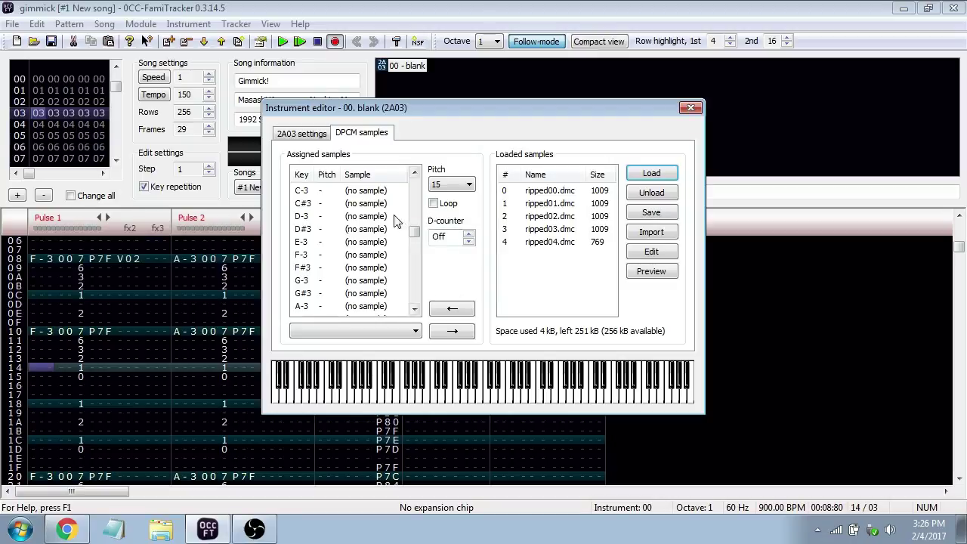
pyautogui.click(366, 241)
pyautogui.click(458, 186)
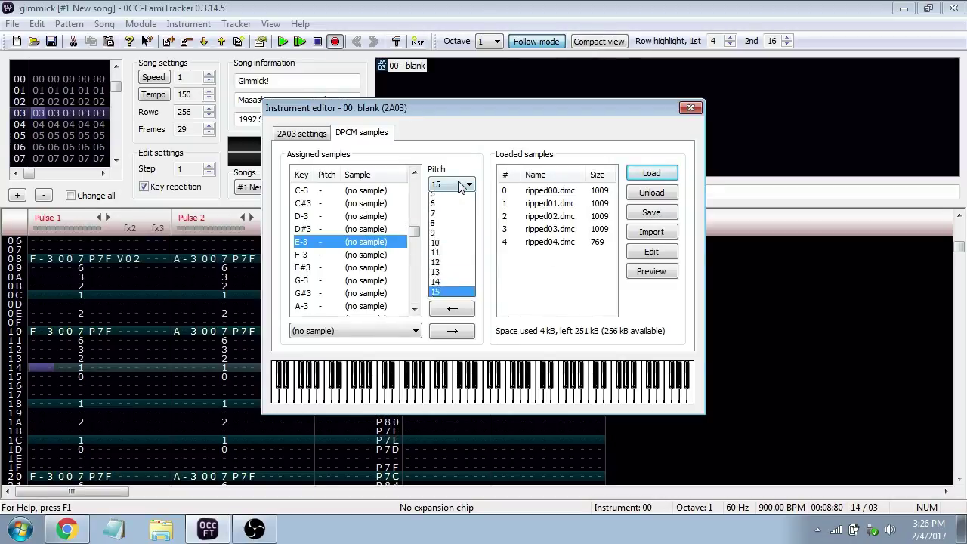
pyautogui.click(459, 187)
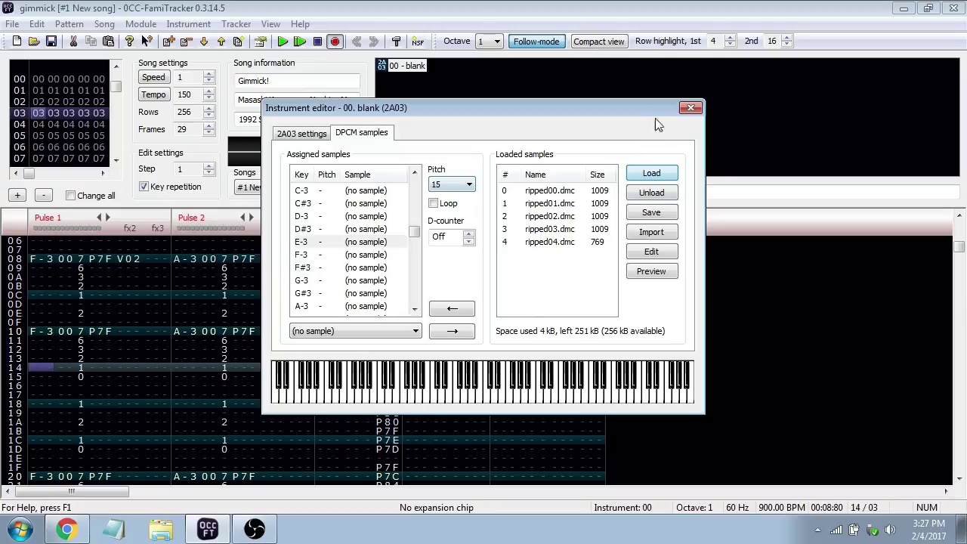
pyautogui.click(690, 107)
# Create a new empty module in place of the gimmick module
pyautogui.click(13, 24)
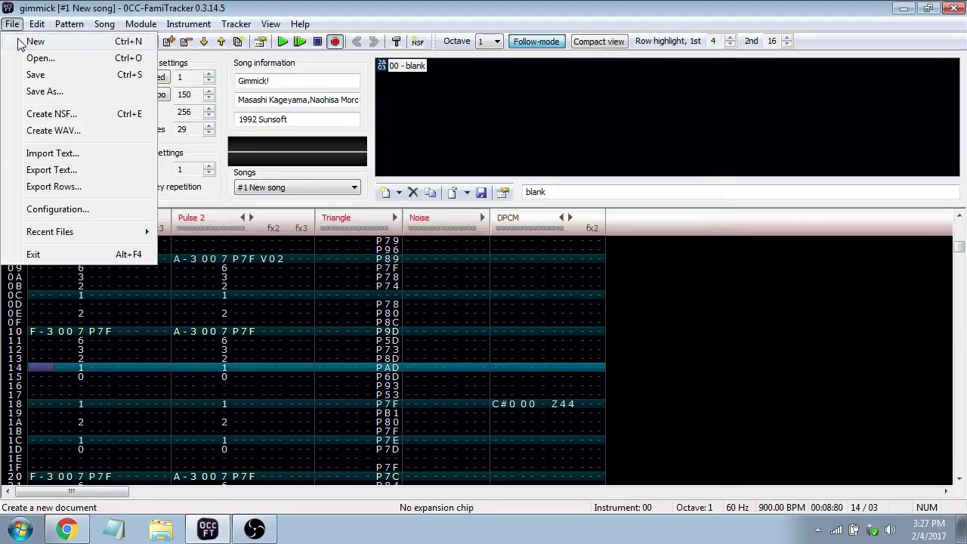
pyautogui.click(31, 40)
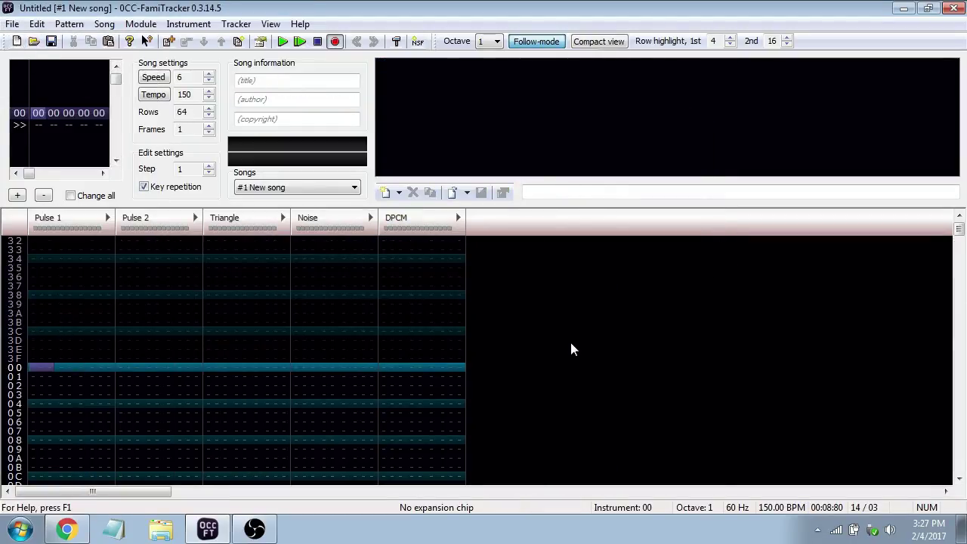